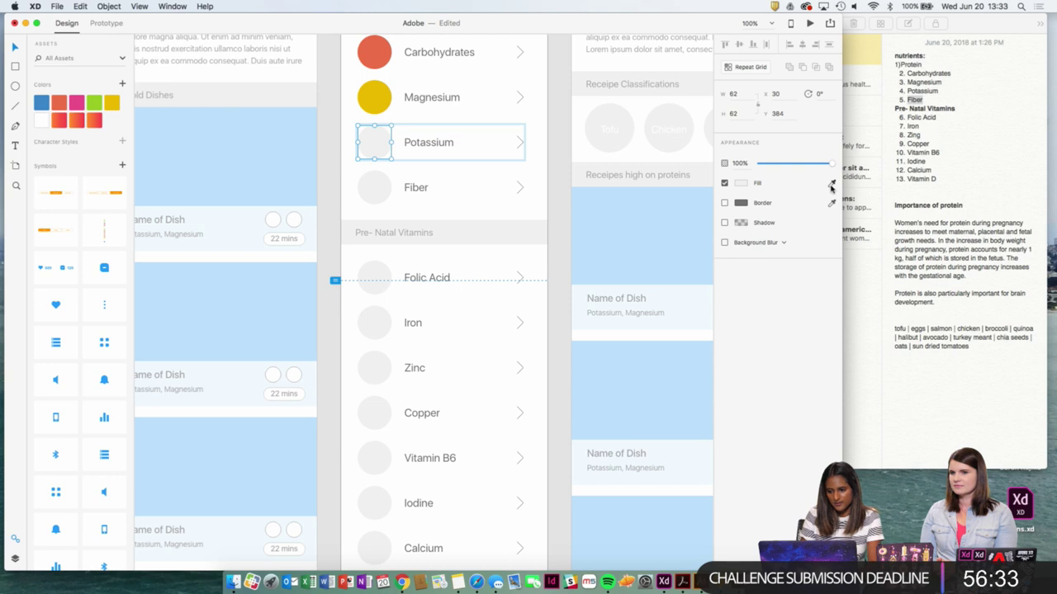
Fill the Potassium circle with the saved blue and the Fiber circle with the saved green.
{"action": "left_click", "coordinate": [47, 104]}
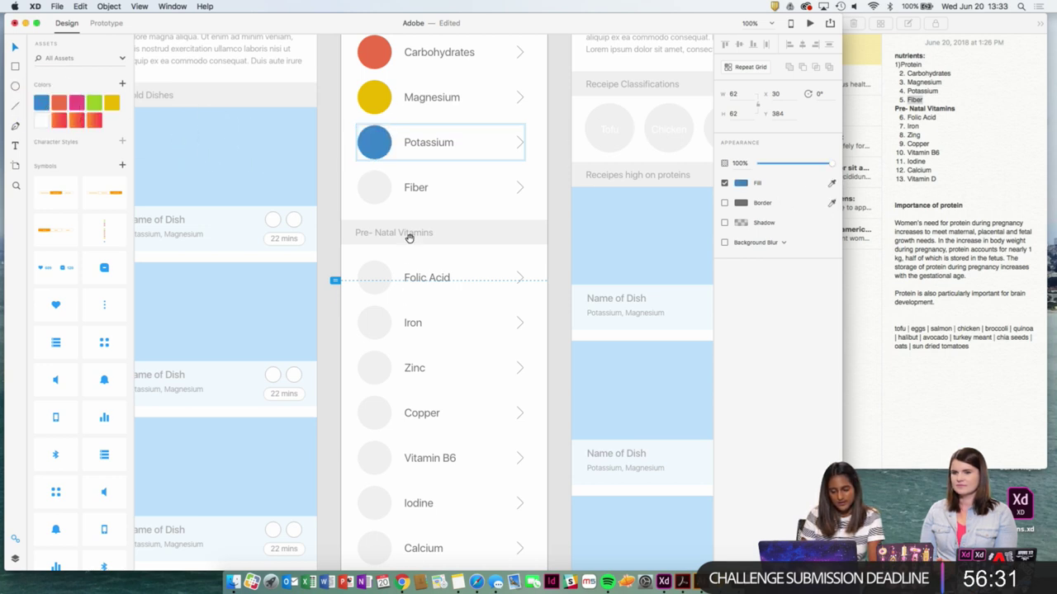
{"action": "scroll", "coordinate": [408, 236], "scroll_direction": "up", "scroll_amount": 2}
{"action": "left_click", "coordinate": [377, 199]}
{"action": "double_click", "coordinate": [377, 199]}
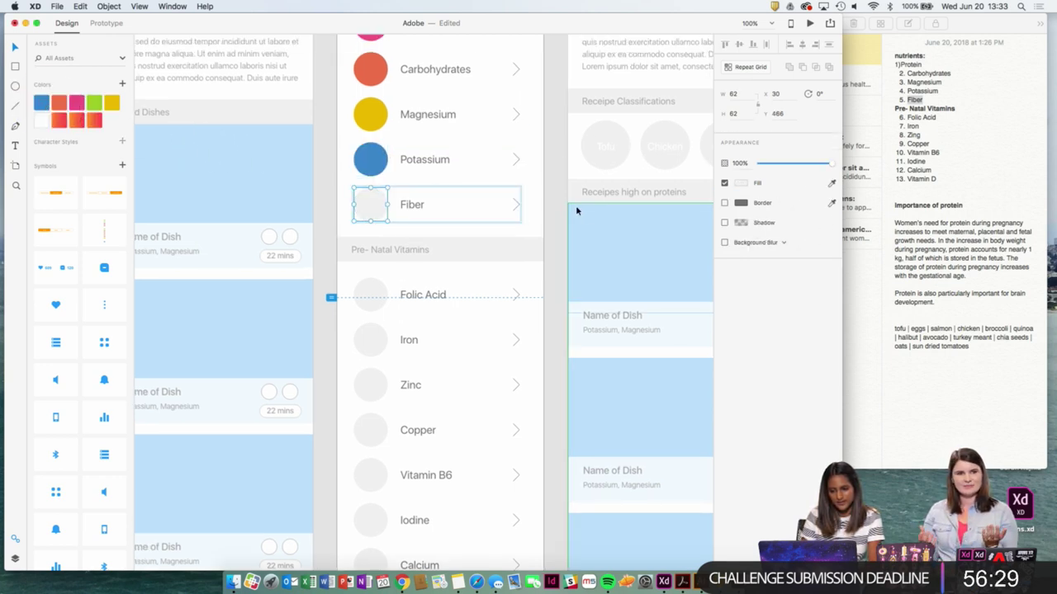
{"action": "left_click", "coordinate": [832, 184]}
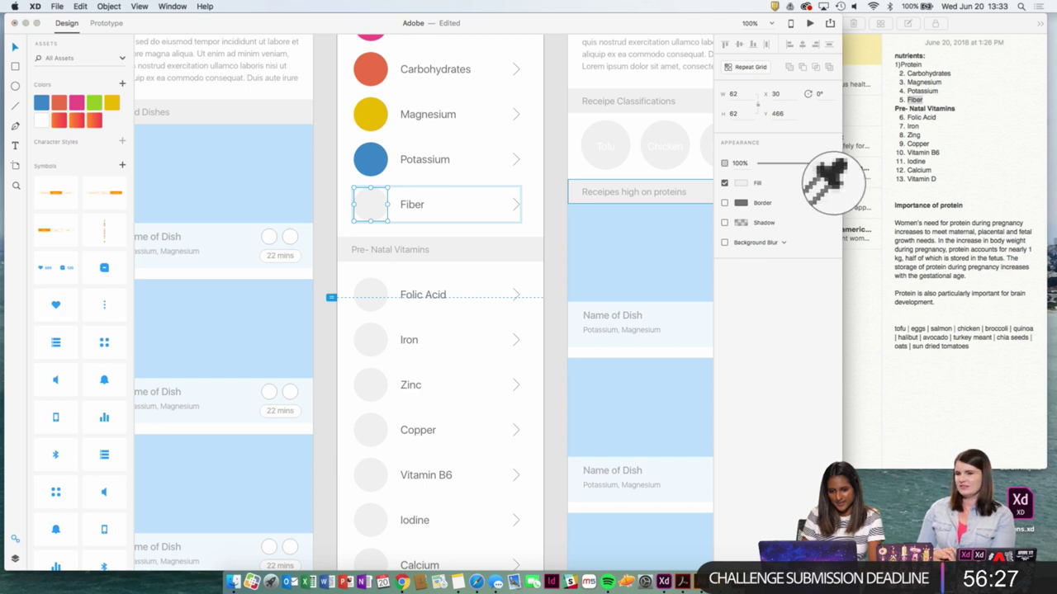
{"action": "left_click", "coordinate": [99, 105]}
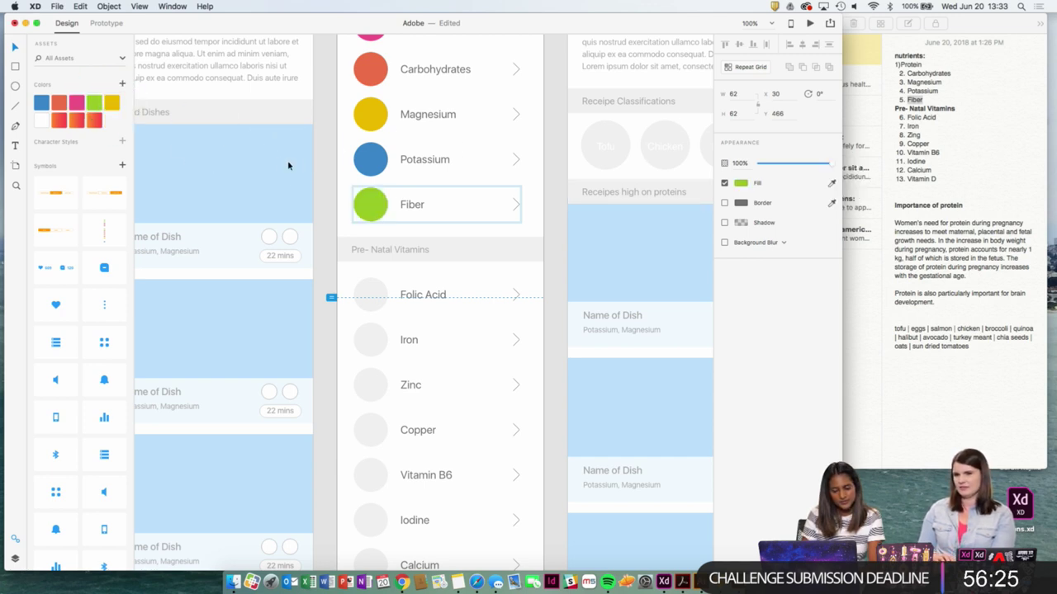
{"action": "left_click", "coordinate": [317, 170]}
Fill the Folic Acid circle with the pink sampled from the Proteins circle.
{"action": "left_click_drag", "start_coordinate": [318, 170], "coordinate": [299, 254]}
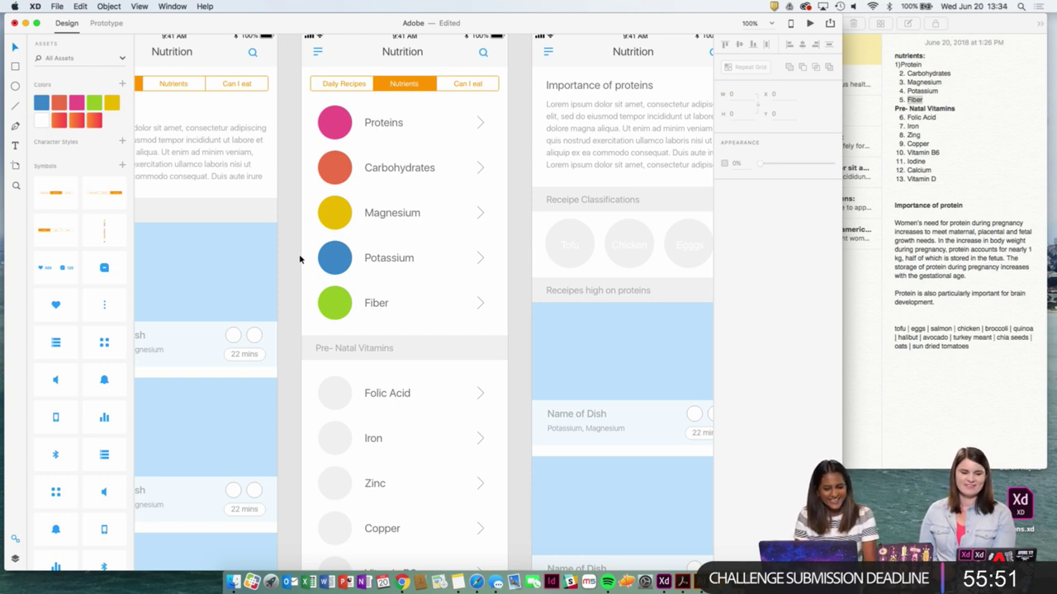
{"action": "scroll", "coordinate": [409, 301], "scroll_direction": "down", "scroll_amount": 3}
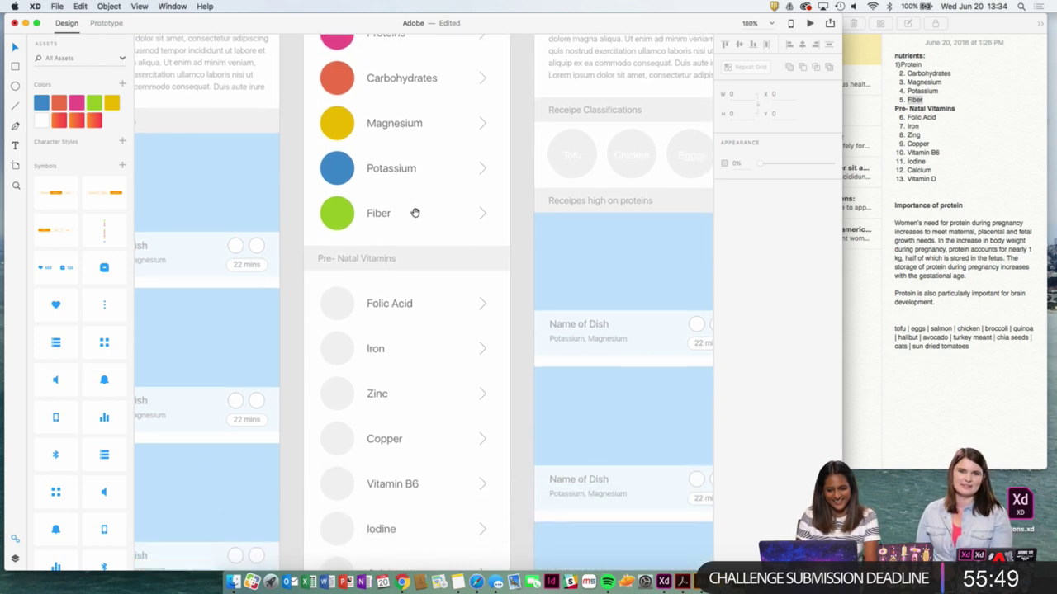
{"action": "left_click", "coordinate": [340, 265]}
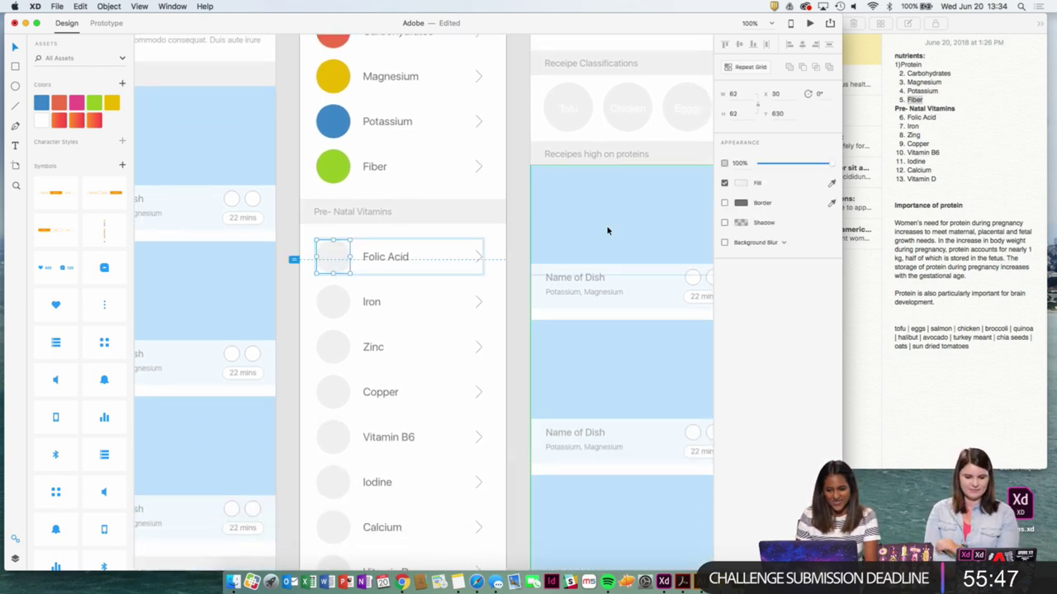
{"action": "scroll", "coordinate": [528, 247], "scroll_direction": "up", "scroll_amount": 2}
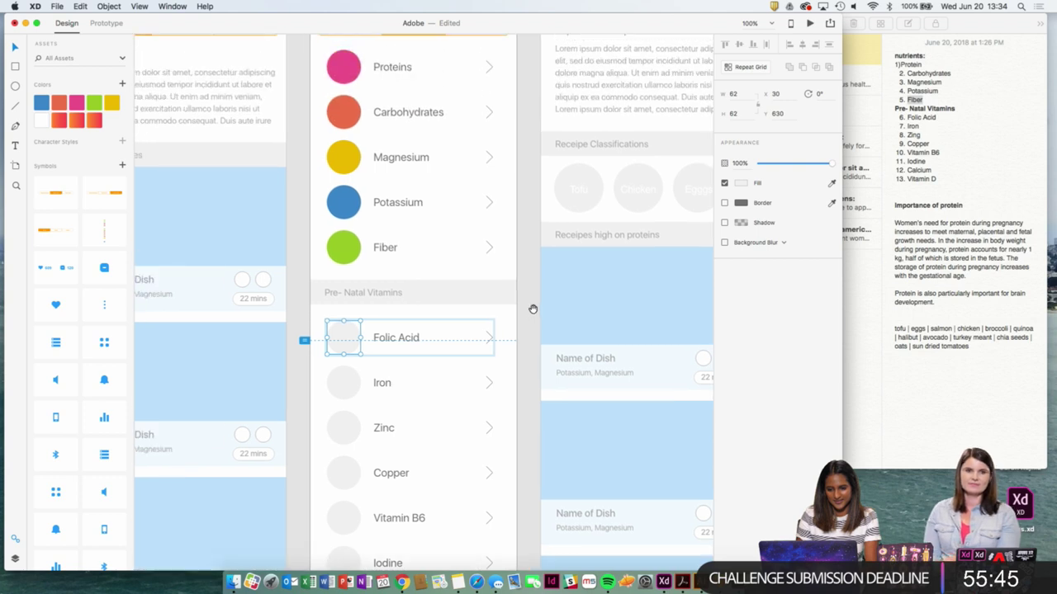
{"action": "left_click", "coordinate": [832, 185]}
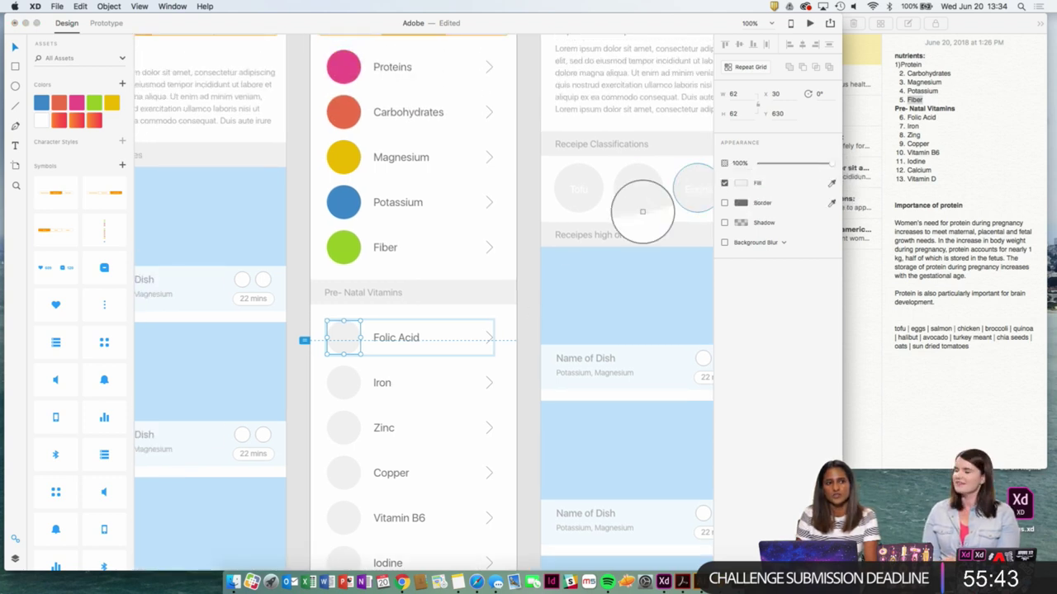
{"action": "left_click", "coordinate": [347, 75]}
Try to fill the Iron circle with the orange-red sampled from the Carbohydrates circle, and undo the change.
{"action": "left_click", "coordinate": [345, 382]}
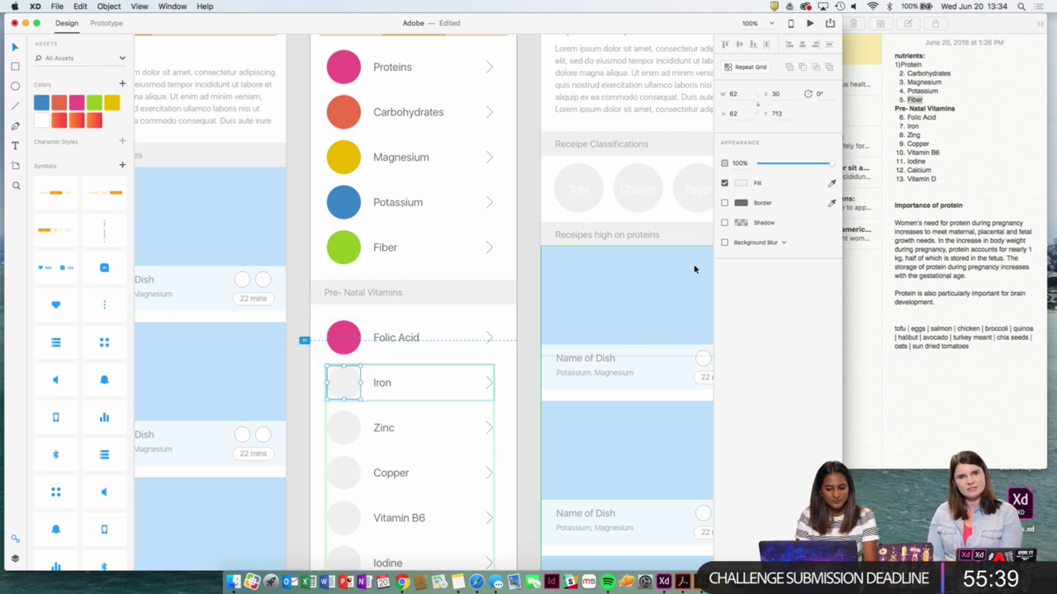
{"action": "left_click", "coordinate": [832, 183]}
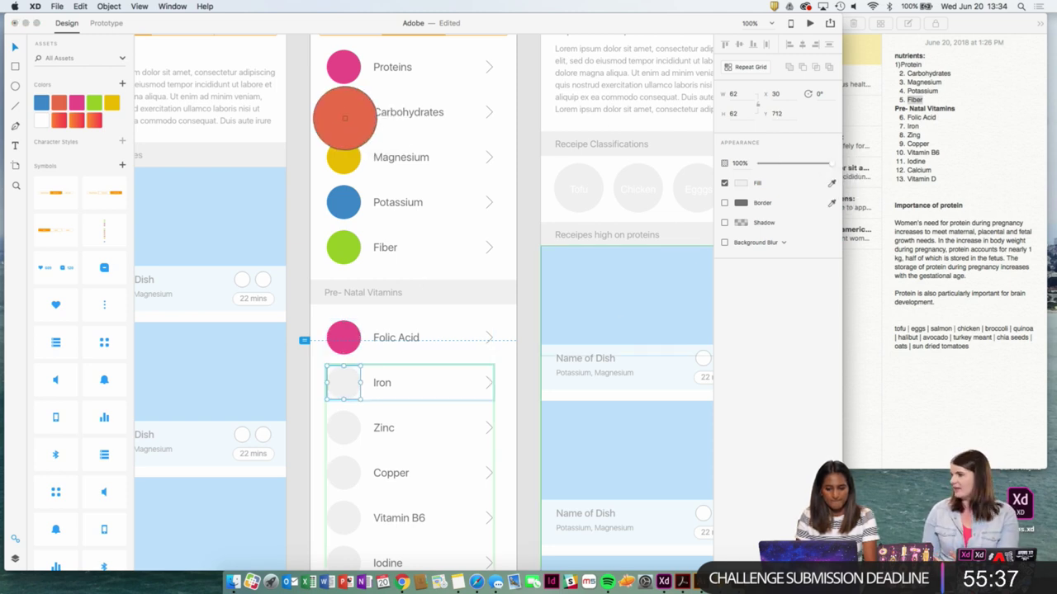
{"action": "left_click", "coordinate": [344, 116]}
{"action": "scroll", "coordinate": [365, 361], "scroll_direction": "down", "scroll_amount": 3}
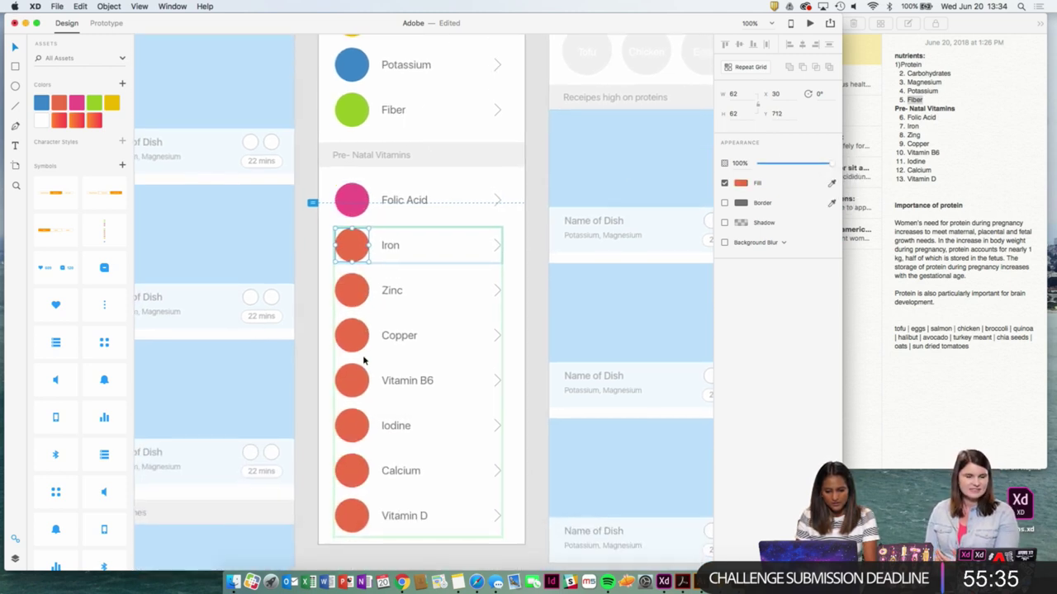
{"action": "key", "text": "super+z"}
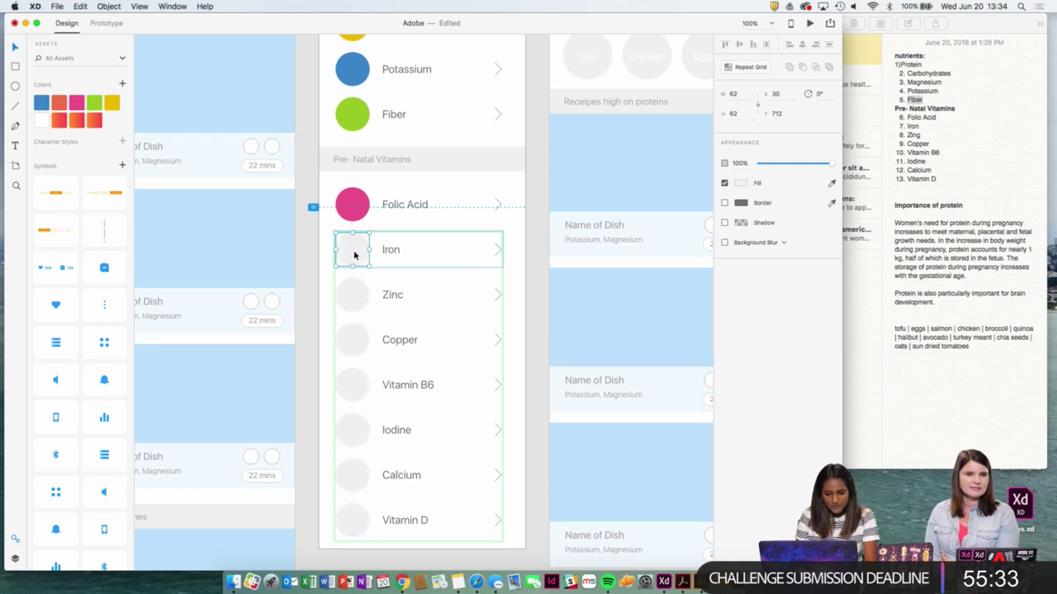
Try to fill the Iron circle with the yellow sampled from the Magnesium circle, and undo the change.
{"action": "left_click_drag", "start_coordinate": [420, 215], "coordinate": [407, 285]}
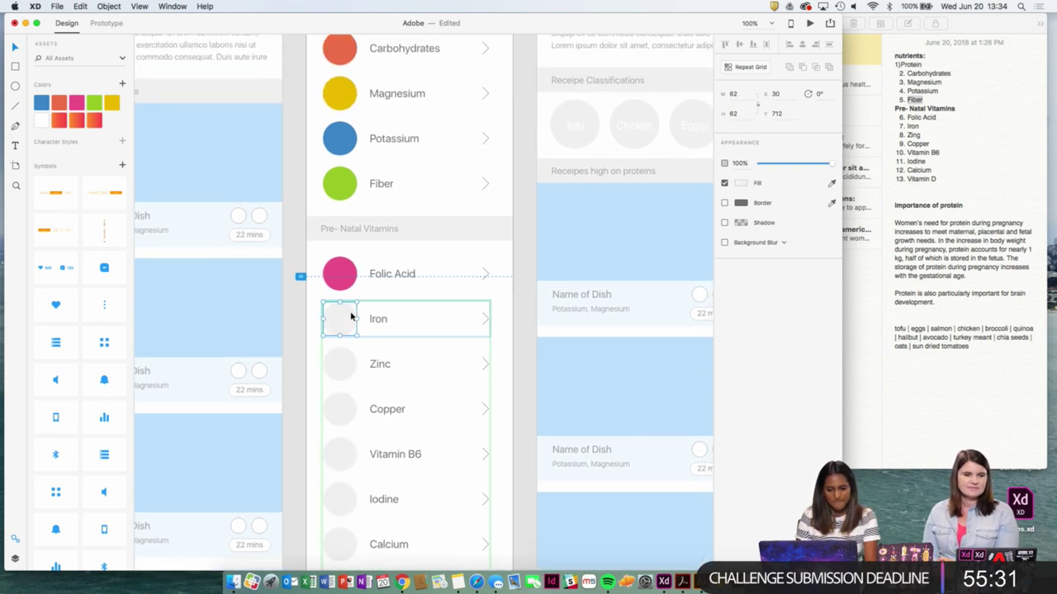
{"action": "left_click", "coordinate": [832, 183]}
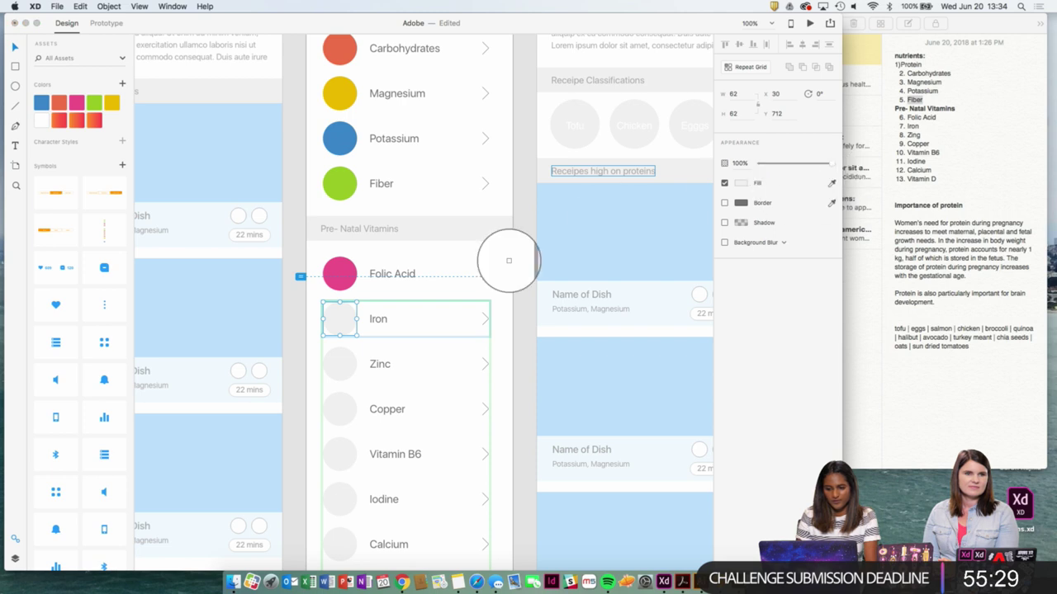
{"action": "left_click", "coordinate": [344, 102]}
{"action": "key", "text": "super+z"}
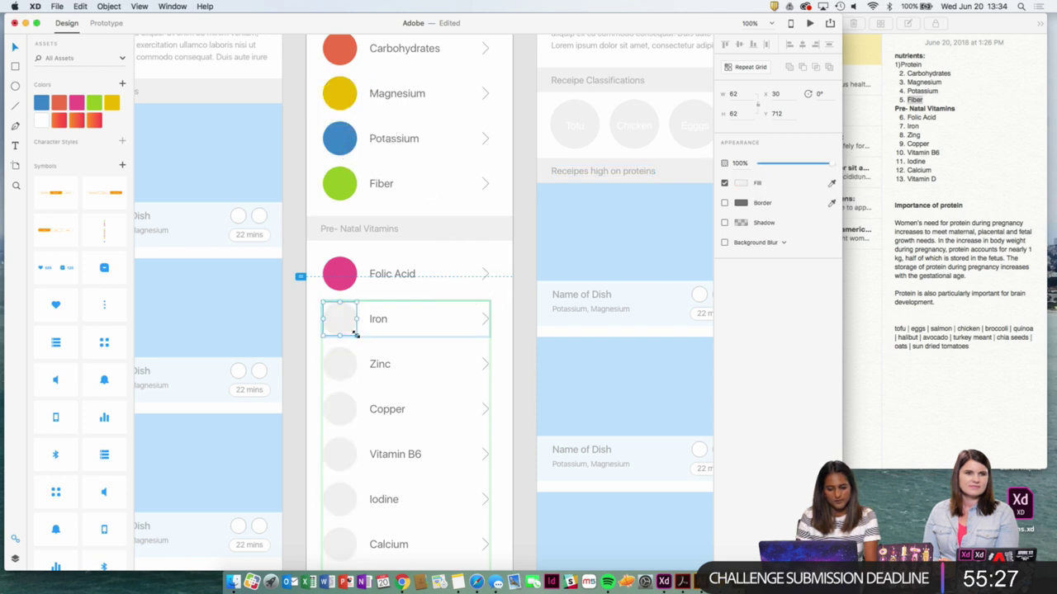
Ungroup the repeat grid holding the Iron to Vitamin D rows, and ungroup its rows into separate elements.
{"action": "right_click", "coordinate": [350, 327]}
{"action": "left_click", "coordinate": [490, 376]}
{"action": "left_click", "coordinate": [491, 377]}
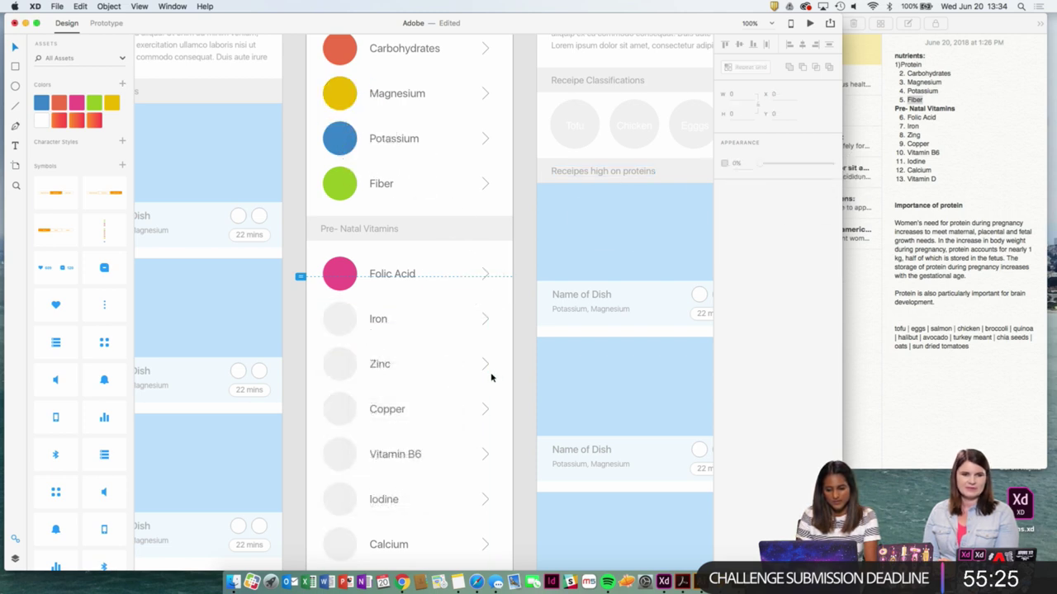
{"action": "right_click", "coordinate": [342, 323]}
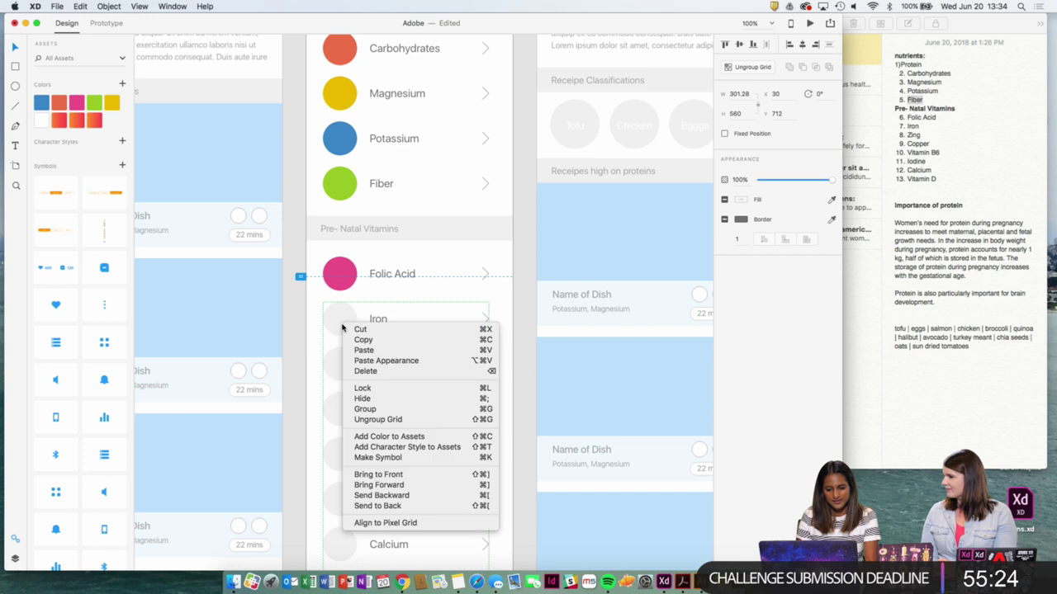
{"action": "left_click", "coordinate": [395, 421]}
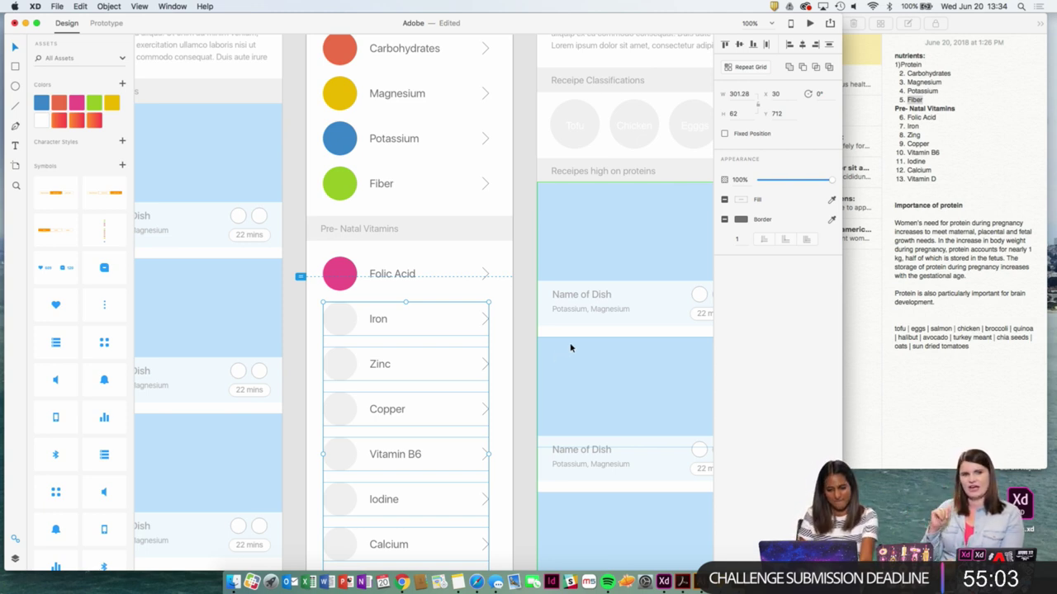
{"action": "right_click", "coordinate": [340, 317]}
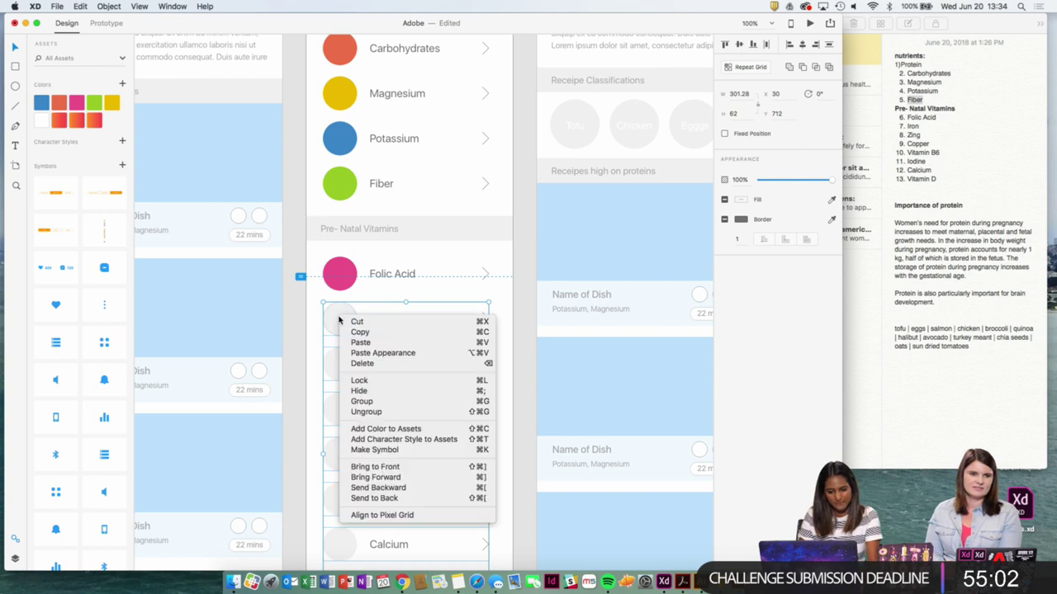
{"action": "left_click", "coordinate": [394, 412]}
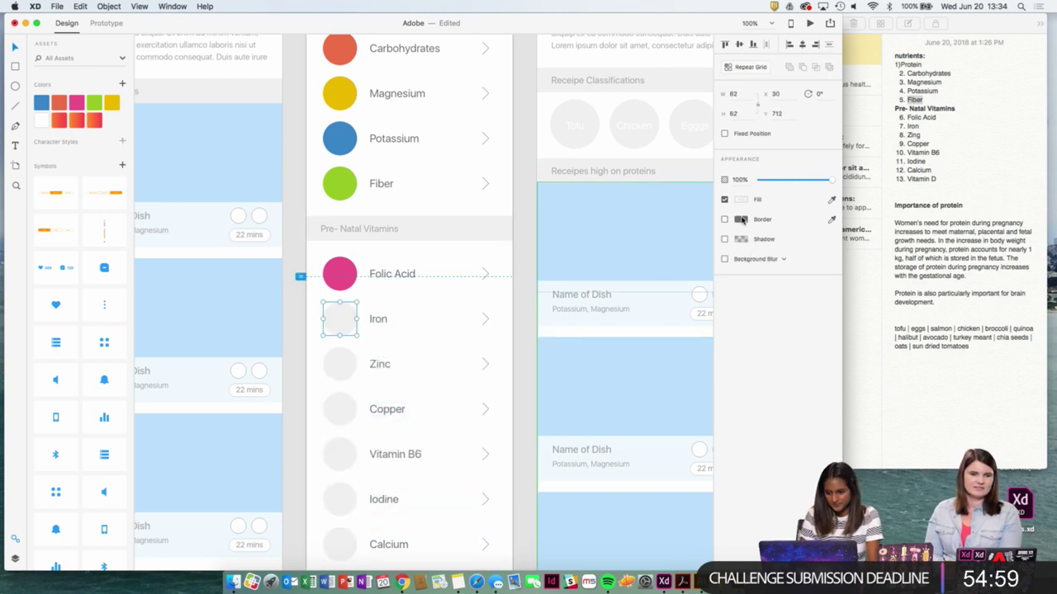
Fill the Iron circle with the Magnesium circle's yellow and the Zinc circle with the Potassium circle's blue.
{"action": "left_click", "coordinate": [831, 199]}
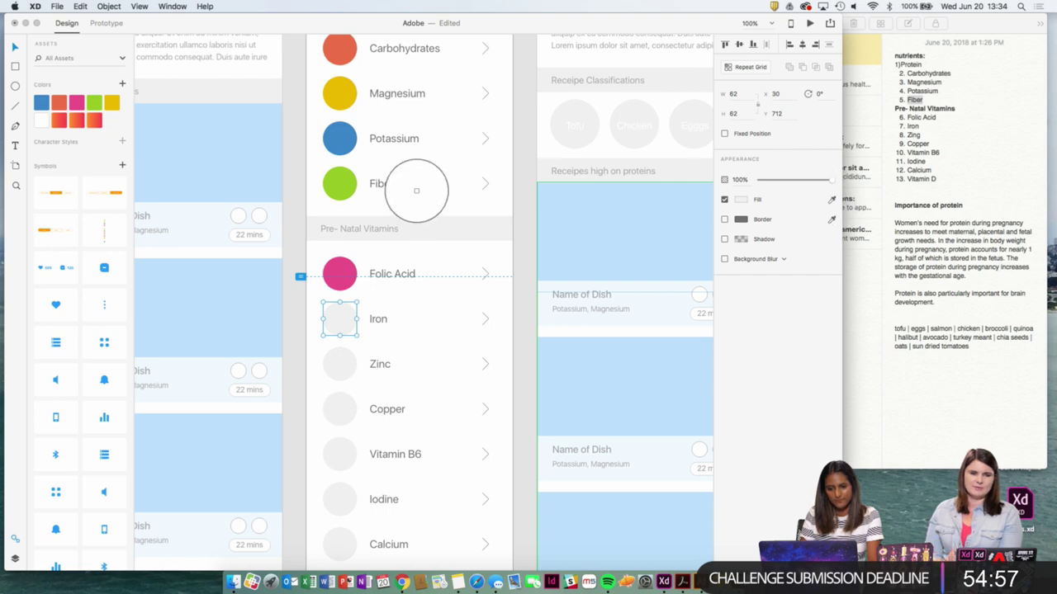
{"action": "left_click", "coordinate": [344, 96]}
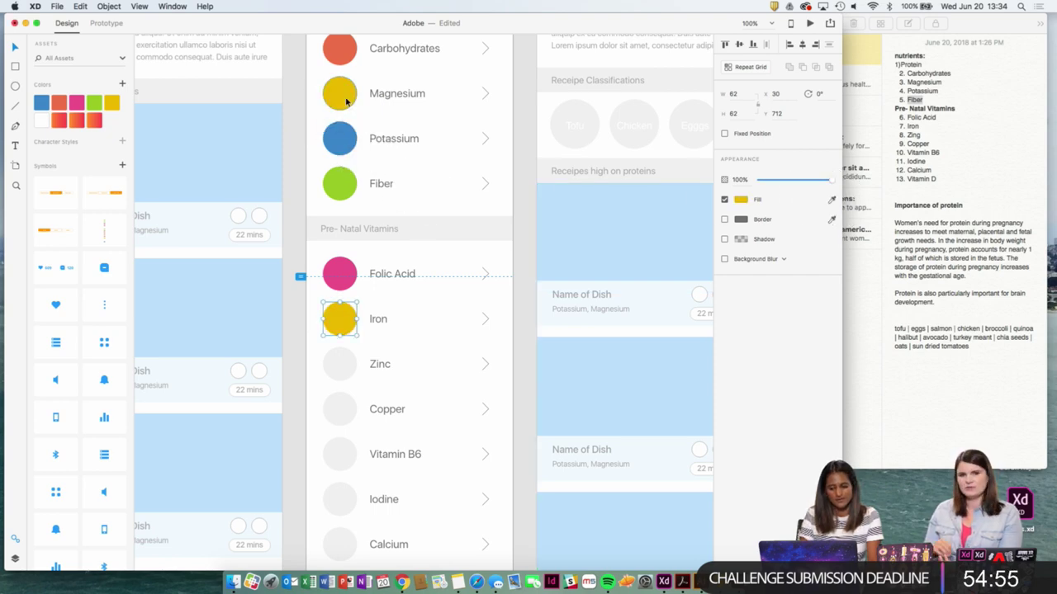
{"action": "key", "text": "super+minus"}
{"action": "left_click_drag", "start_coordinate": [385, 147], "coordinate": [363, 176]}
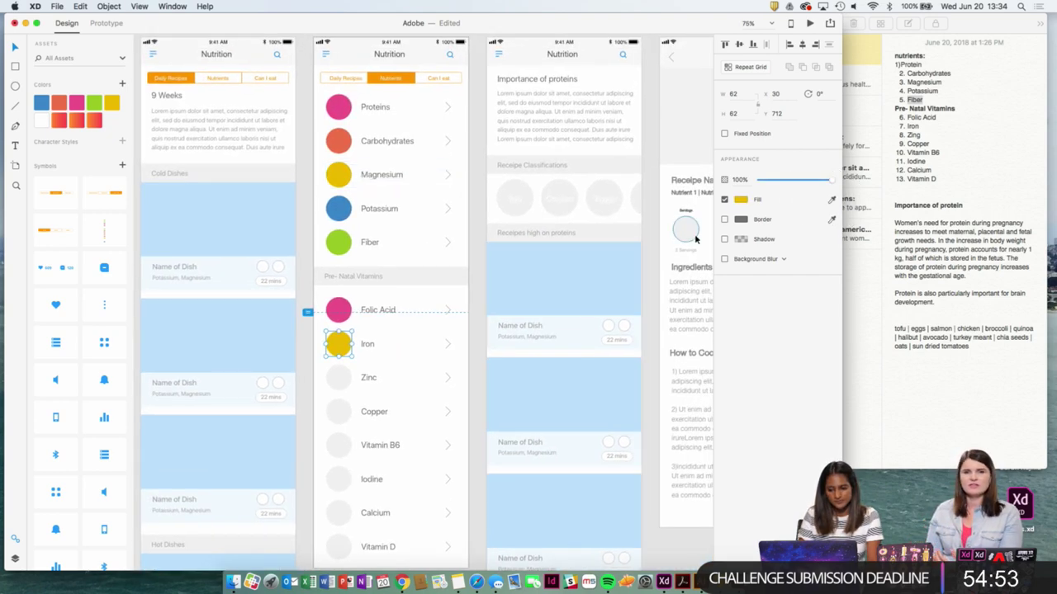
{"action": "left_click", "coordinate": [342, 377]}
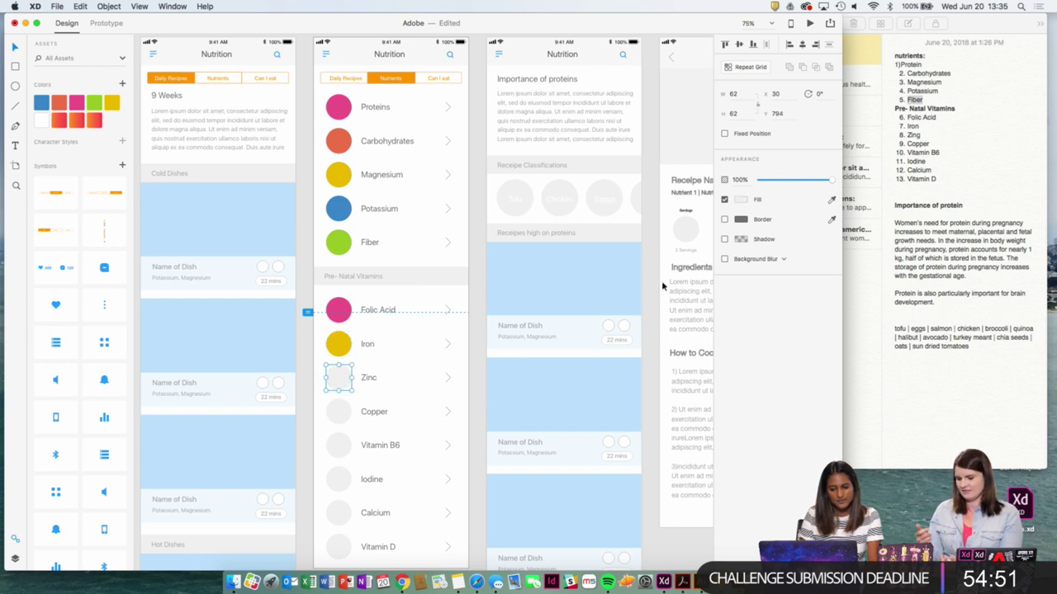
{"action": "left_click", "coordinate": [831, 199]}
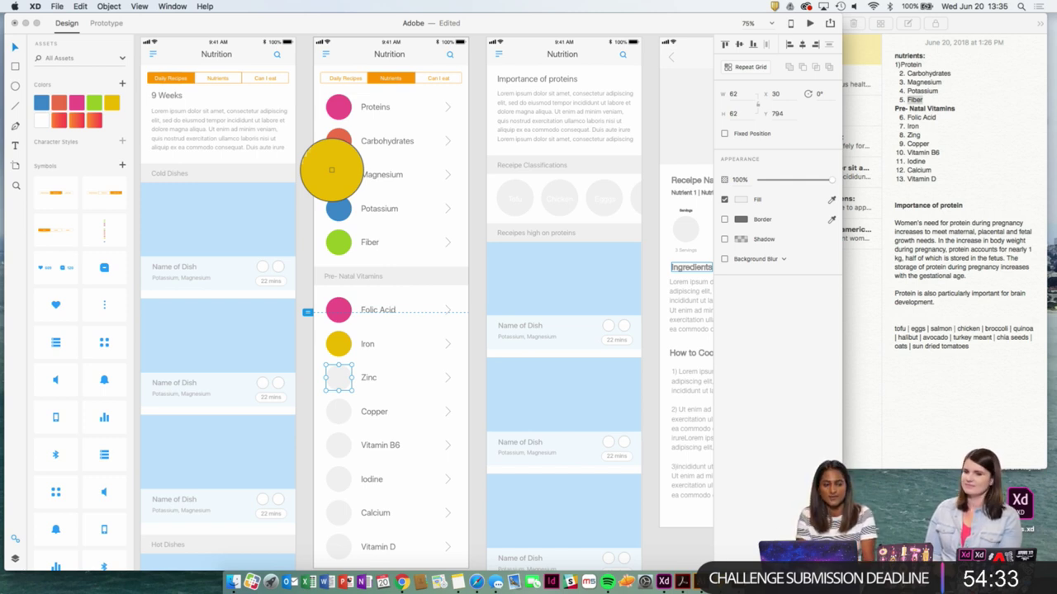
{"action": "left_click_drag", "start_coordinate": [331, 169], "coordinate": [334, 171]}
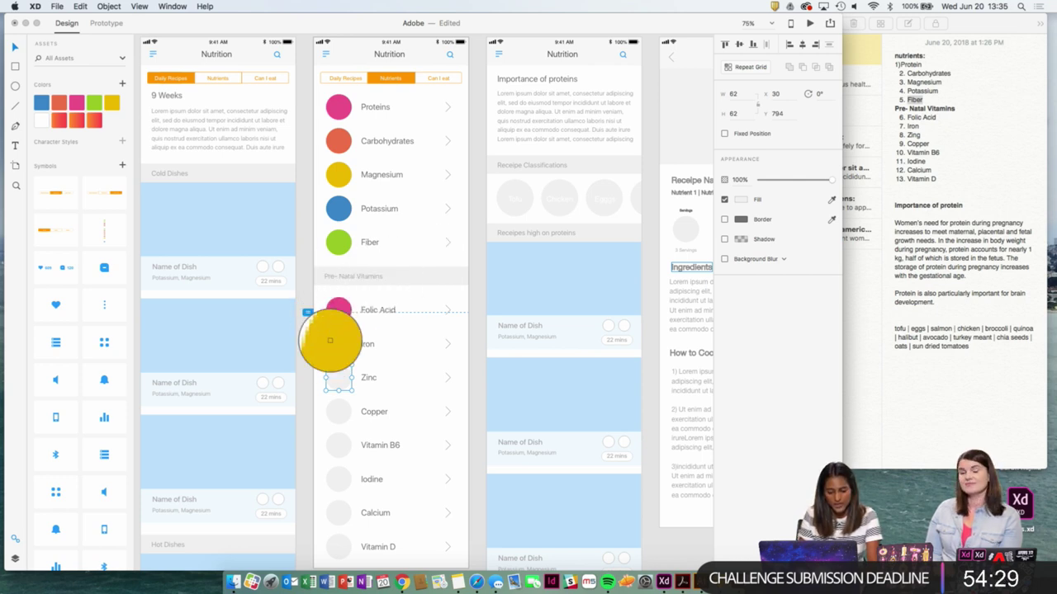
{"action": "left_click", "coordinate": [340, 216]}
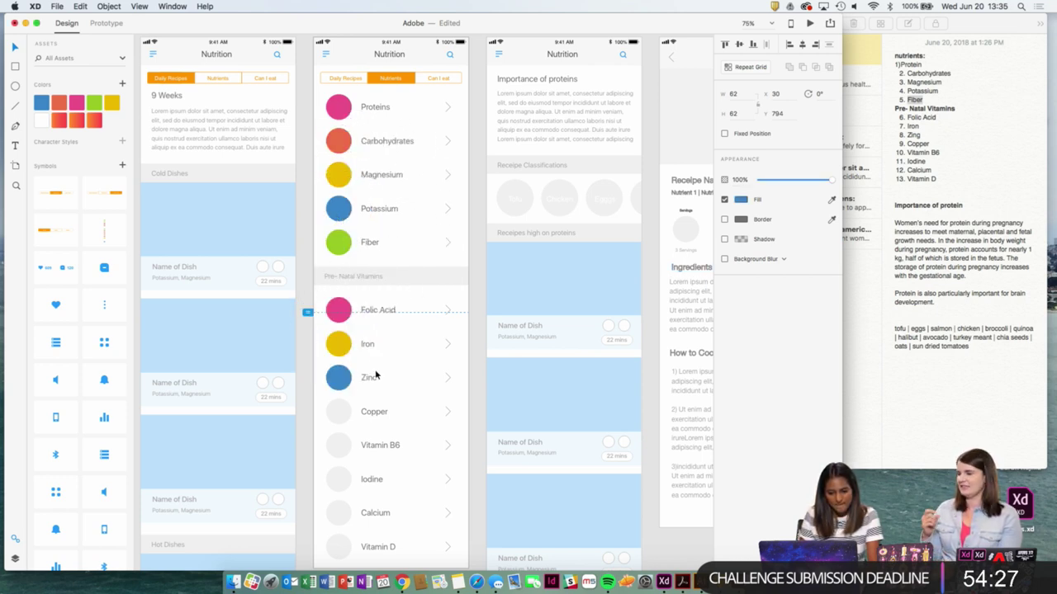
Fill the Copper circle with the Fiber circle's green and the Vitamin B6 circle with the Carbohydrates circle's orange-red.
{"action": "left_click", "coordinate": [339, 412]}
{"action": "left_click", "coordinate": [740, 200]}
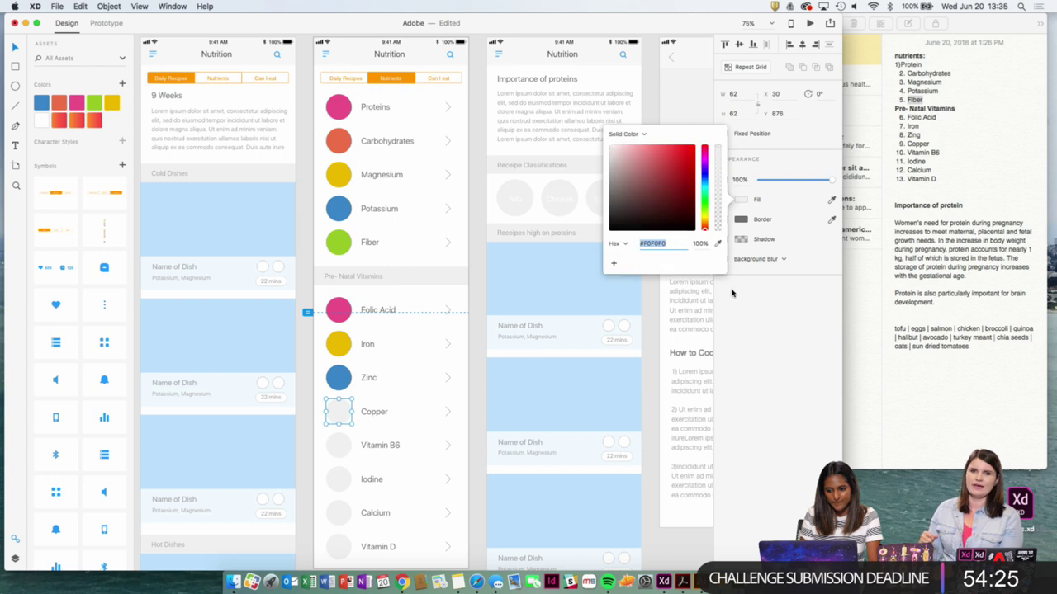
{"action": "left_click", "coordinate": [717, 243]}
{"action": "left_click", "coordinate": [339, 241]}
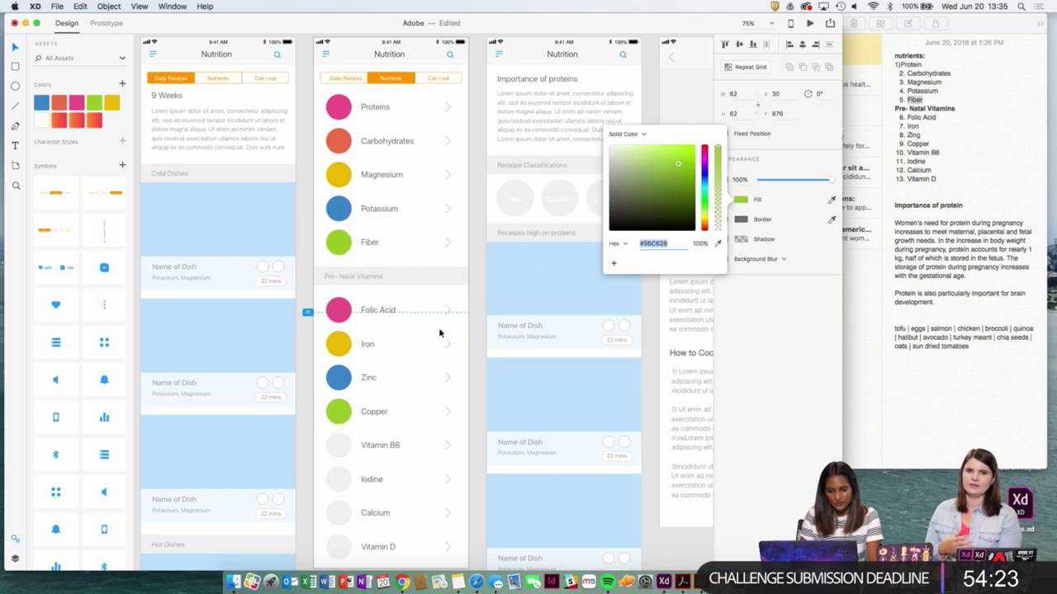
{"action": "scroll", "coordinate": [207, 160], "scroll_direction": "down", "scroll_amount": 3}
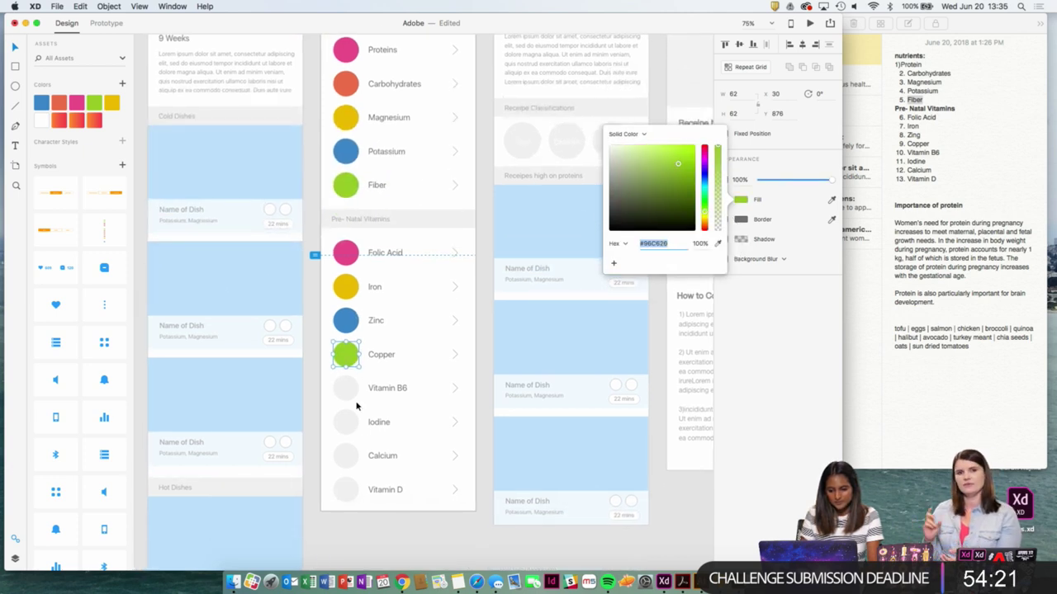
{"action": "left_click", "coordinate": [347, 389]}
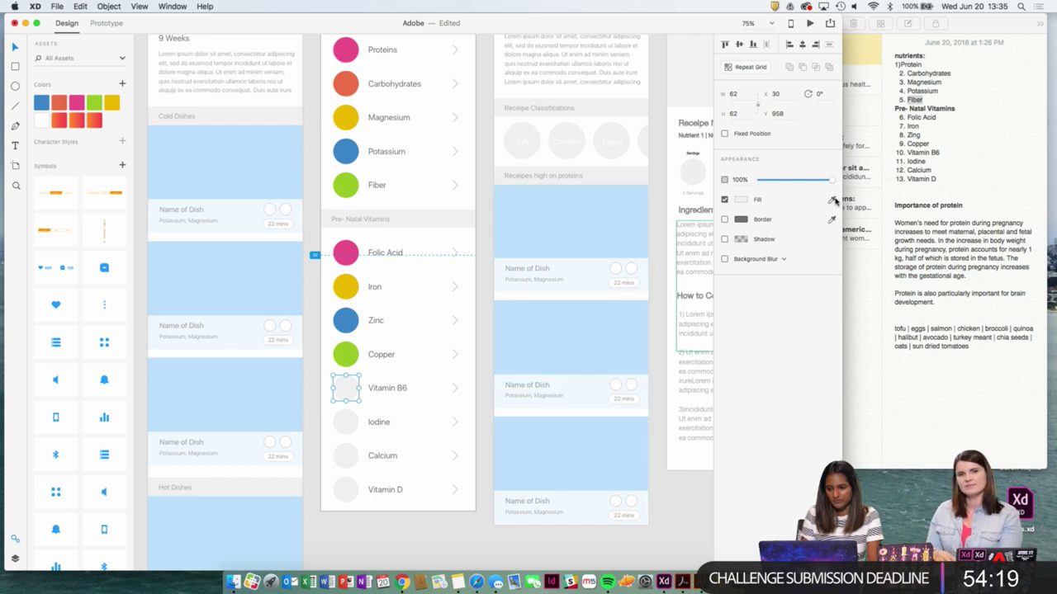
{"action": "left_click", "coordinate": [833, 200]}
{"action": "left_click", "coordinate": [347, 81]}
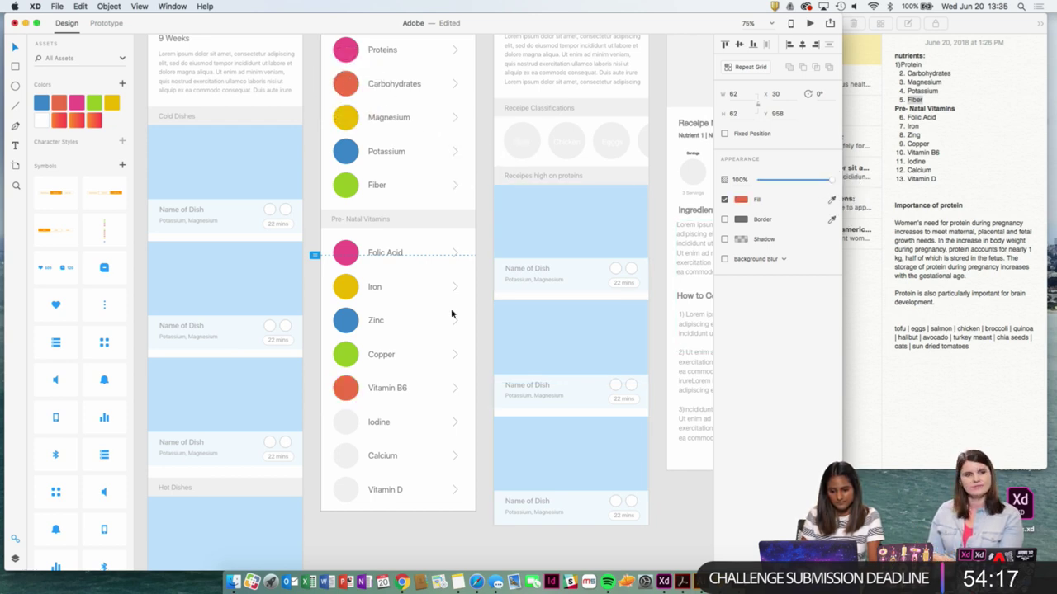
Fill the Iodine circle with the Folic Acid circle's pink and the Calcium circle with the Iron circle's yellow.
{"action": "left_click", "coordinate": [347, 423]}
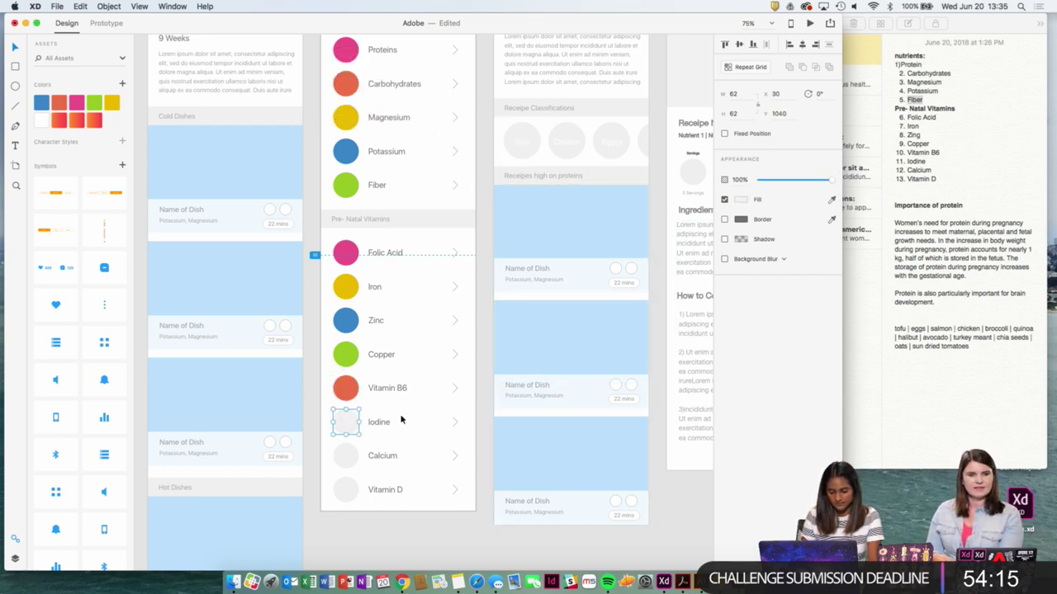
{"action": "left_click", "coordinate": [832, 200]}
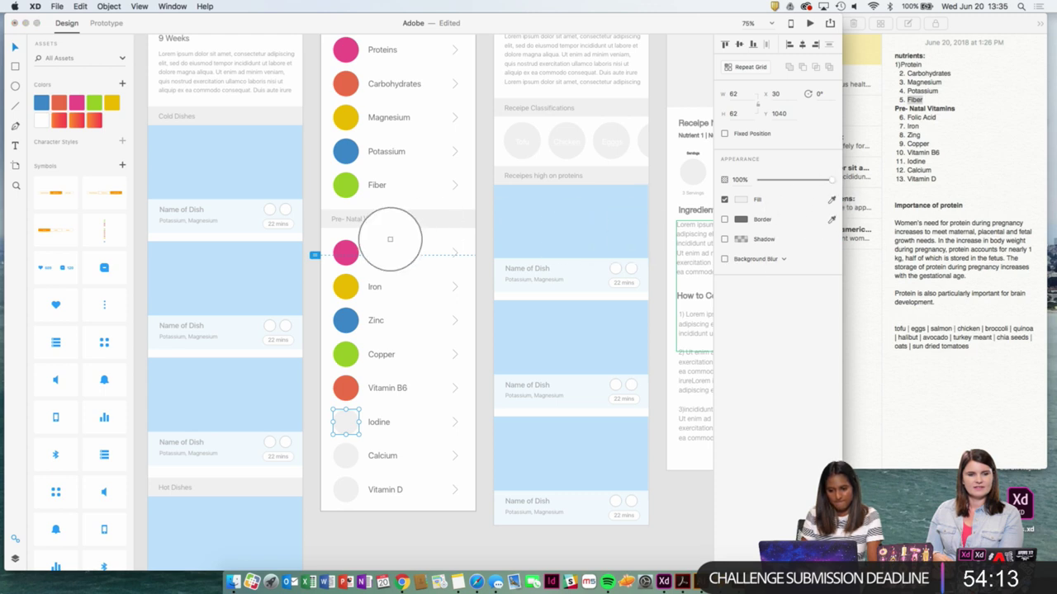
{"action": "left_click", "coordinate": [346, 252]}
{"action": "left_click", "coordinate": [342, 457]}
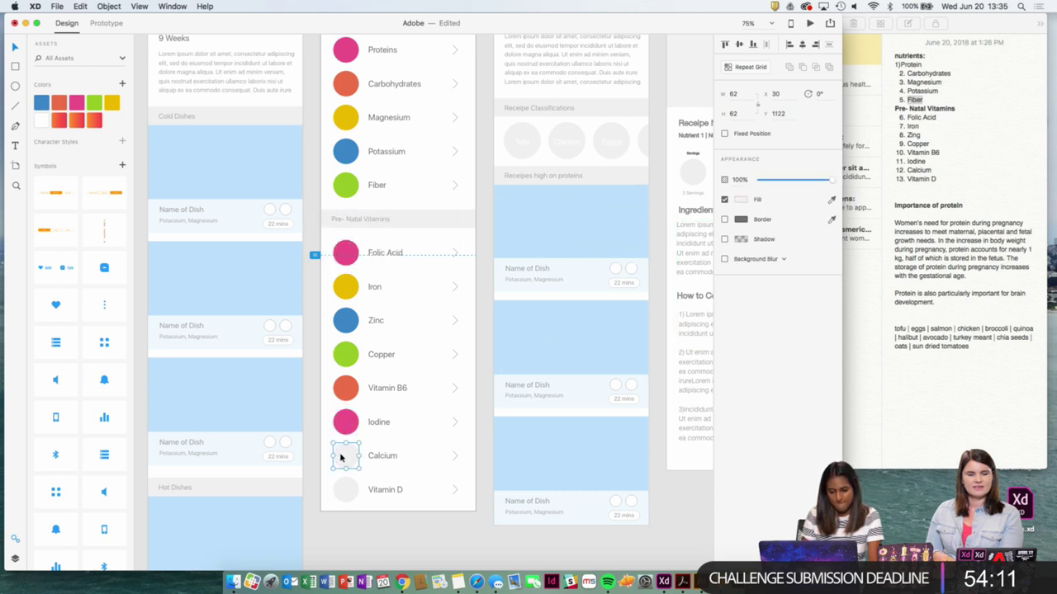
{"action": "left_click", "coordinate": [740, 201]}
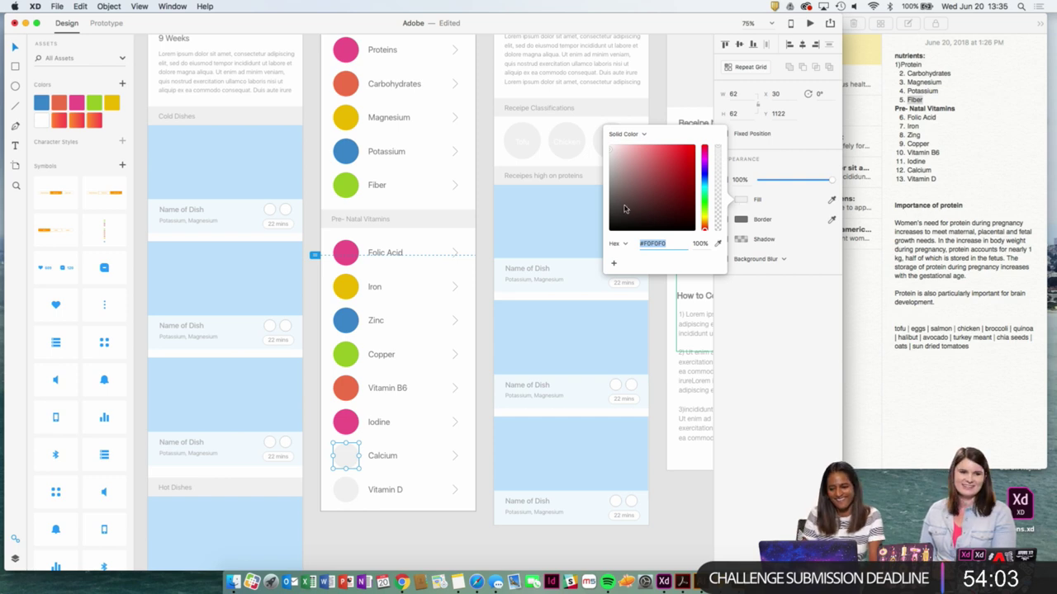
{"action": "left_click", "coordinate": [718, 242]}
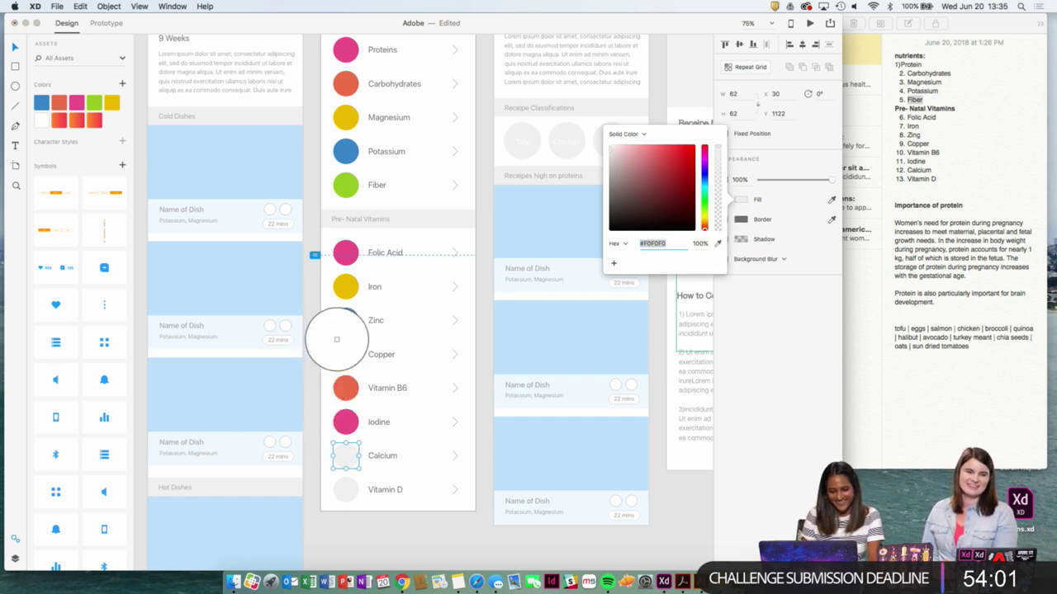
{"action": "left_click", "coordinate": [341, 290]}
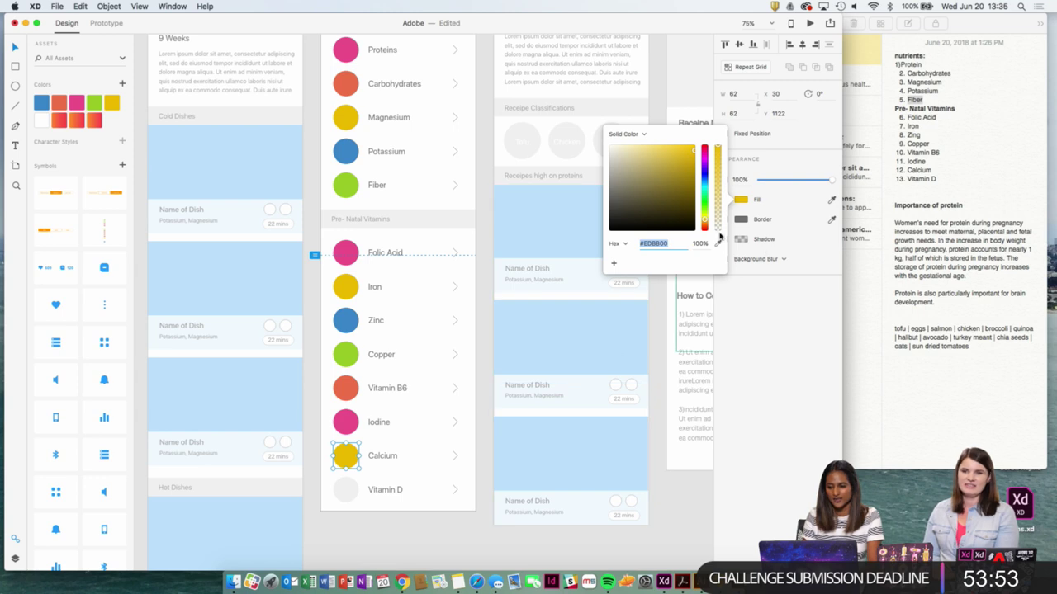
Fill the Vitamin D circle with the Fiber circle's green.
{"action": "left_click", "coordinate": [341, 487]}
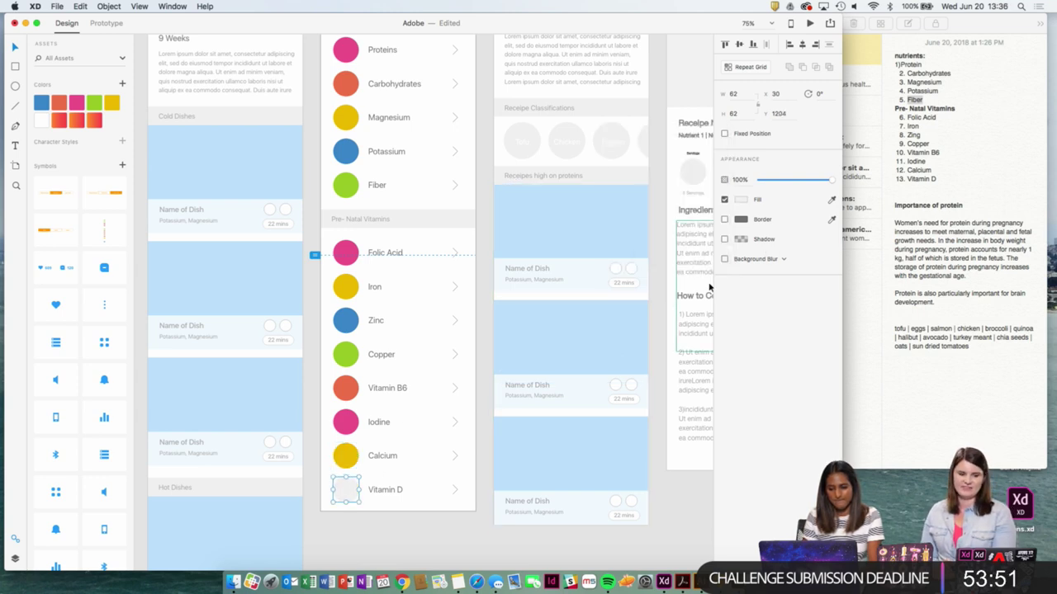
{"action": "left_click", "coordinate": [832, 201]}
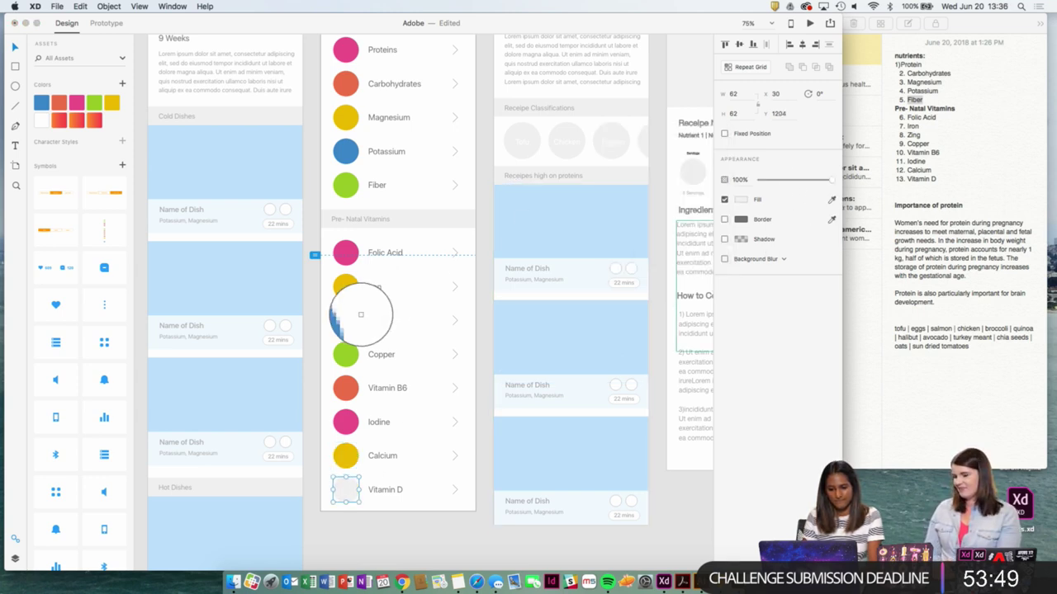
{"action": "left_click", "coordinate": [353, 192]}
Look through the saved colours and symbols in the document's assets.
{"action": "left_click", "coordinate": [494, 200]}
{"action": "left_click_drag", "start_coordinate": [466, 198], "coordinate": [500, 320]}
{"action": "key", "text": "super+equal"}
{"action": "scroll", "coordinate": [500, 320], "scroll_direction": "up", "scroll_amount": 1}
{"action": "scroll", "coordinate": [97, 361], "scroll_direction": "down", "scroll_amount": 10}
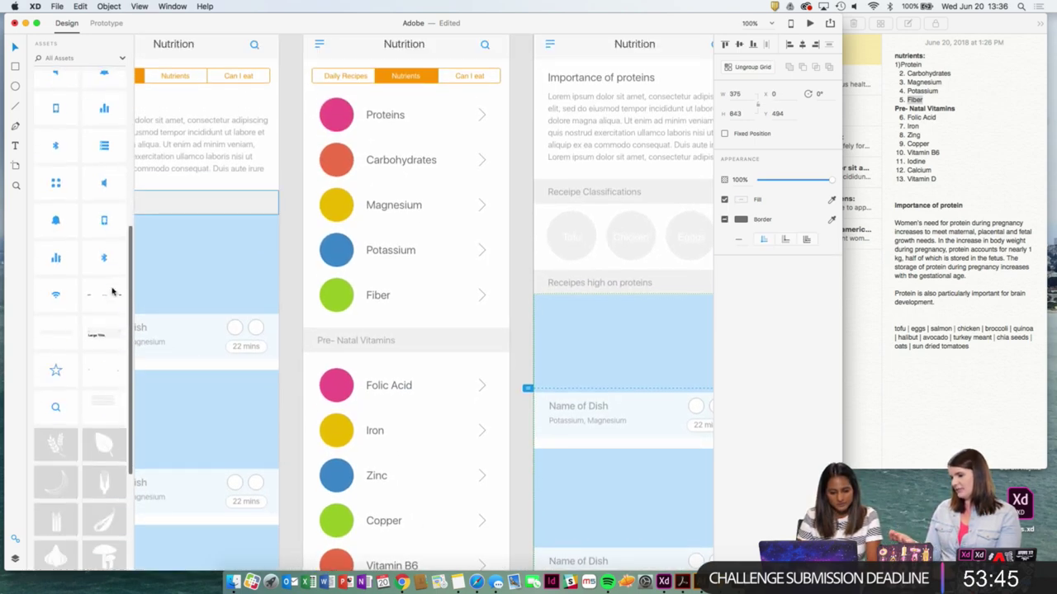
{"action": "scroll", "coordinate": [96, 361], "scroll_direction": "up", "scroll_amount": 3}
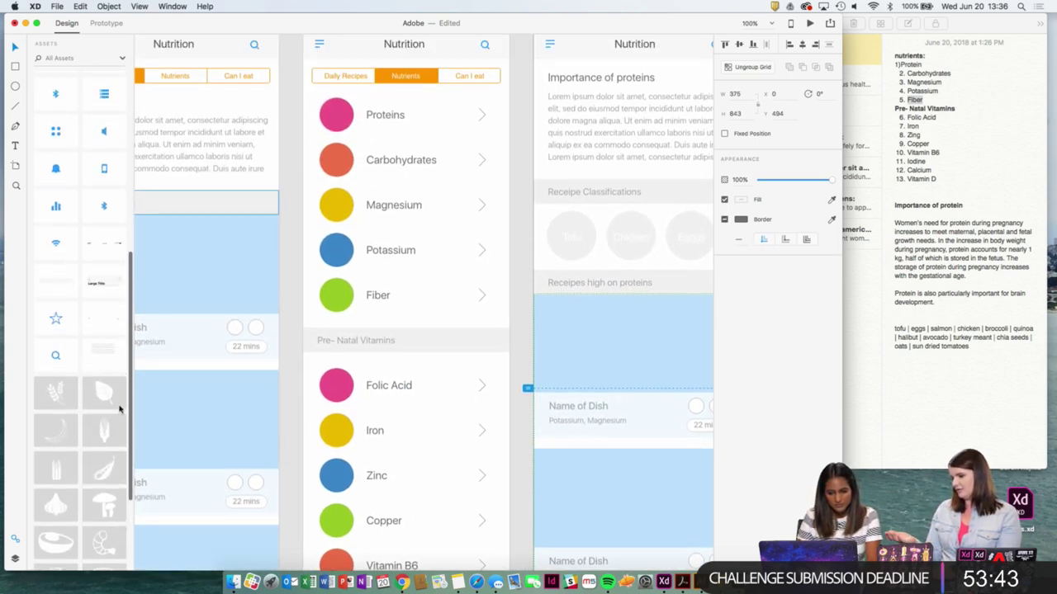
{"action": "scroll", "coordinate": [121, 409], "scroll_direction": "down", "scroll_amount": 2}
{"action": "scroll", "coordinate": [315, 356], "scroll_direction": "left", "scroll_amount": 5}
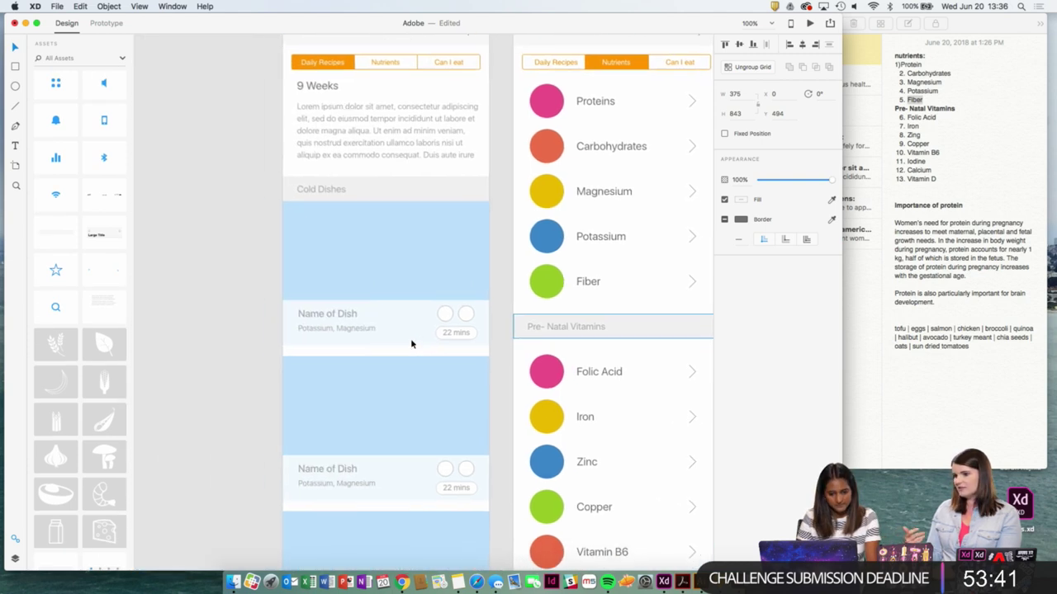
{"action": "scroll", "coordinate": [94, 249], "scroll_direction": "up", "scroll_amount": 10}
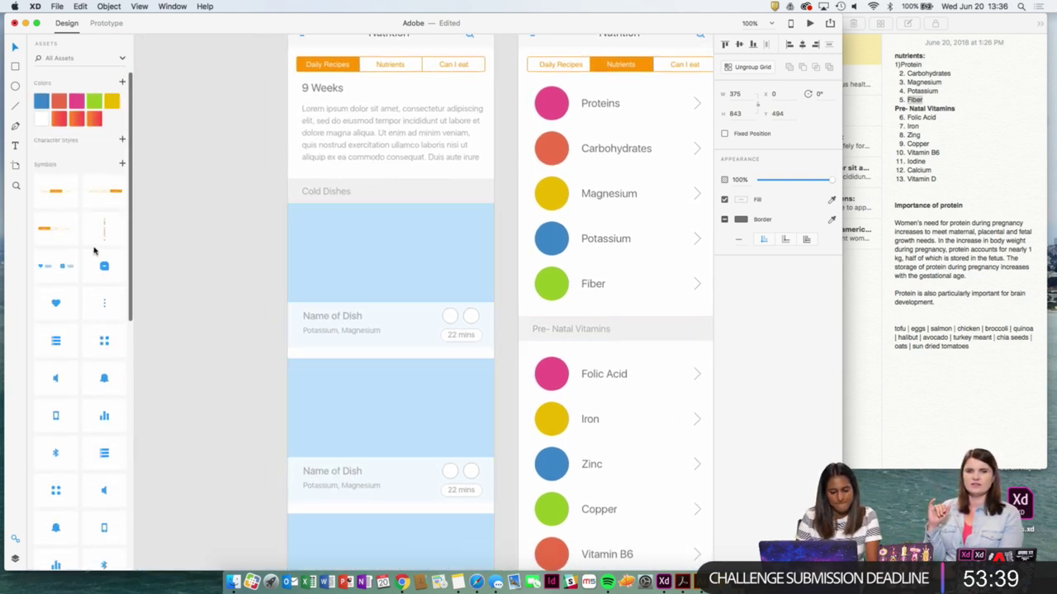
{"action": "left_click", "coordinate": [104, 230]}
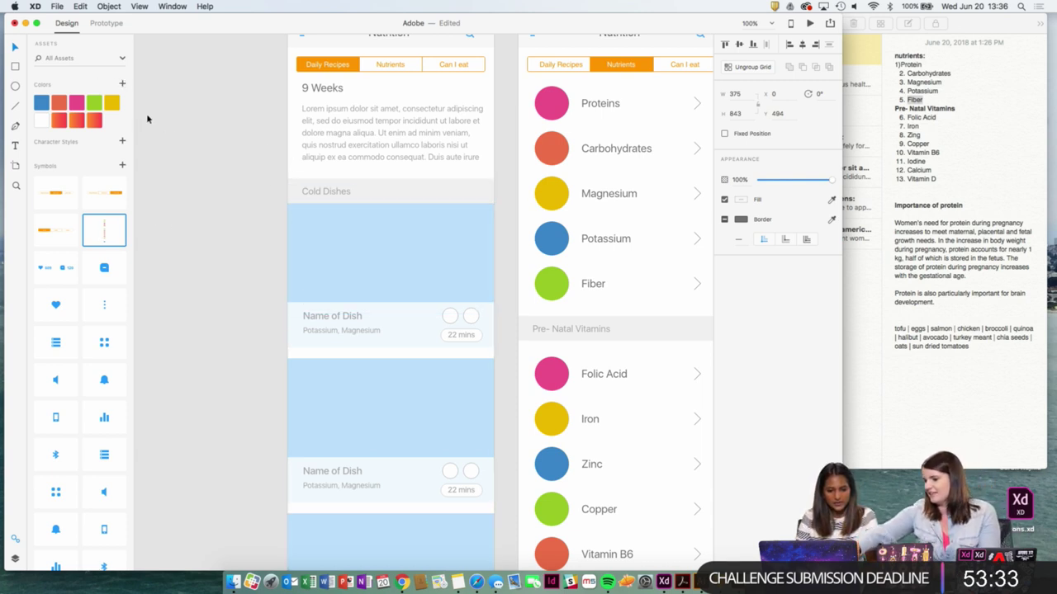
Try the yellow asset colour on the high-protein recipe grid, darken that asset colour to olive-brown, and undo the colour edit.
{"action": "left_click", "coordinate": [113, 102]}
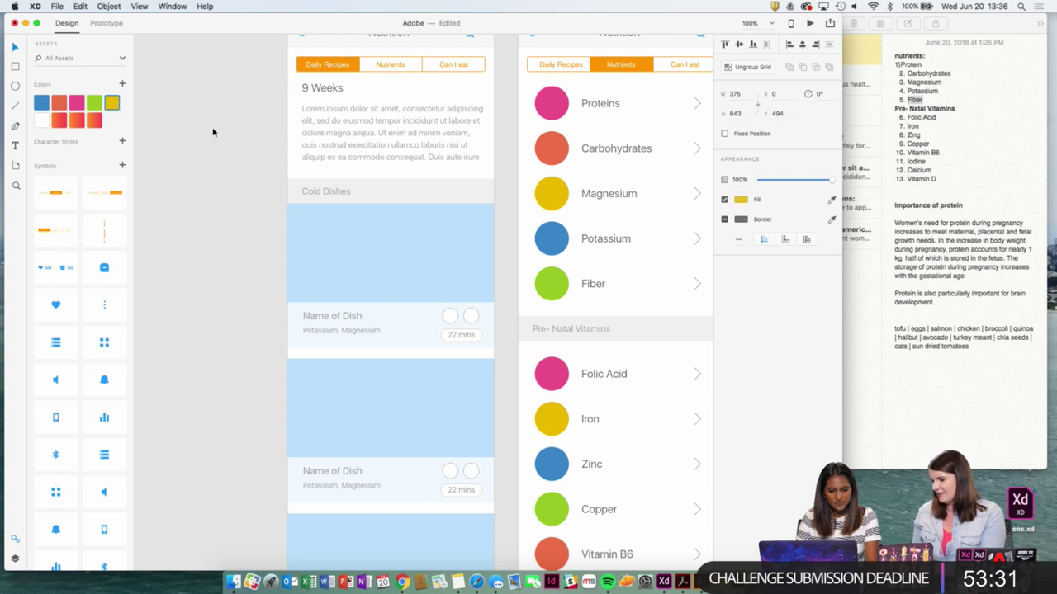
{"action": "right_click", "coordinate": [118, 101]}
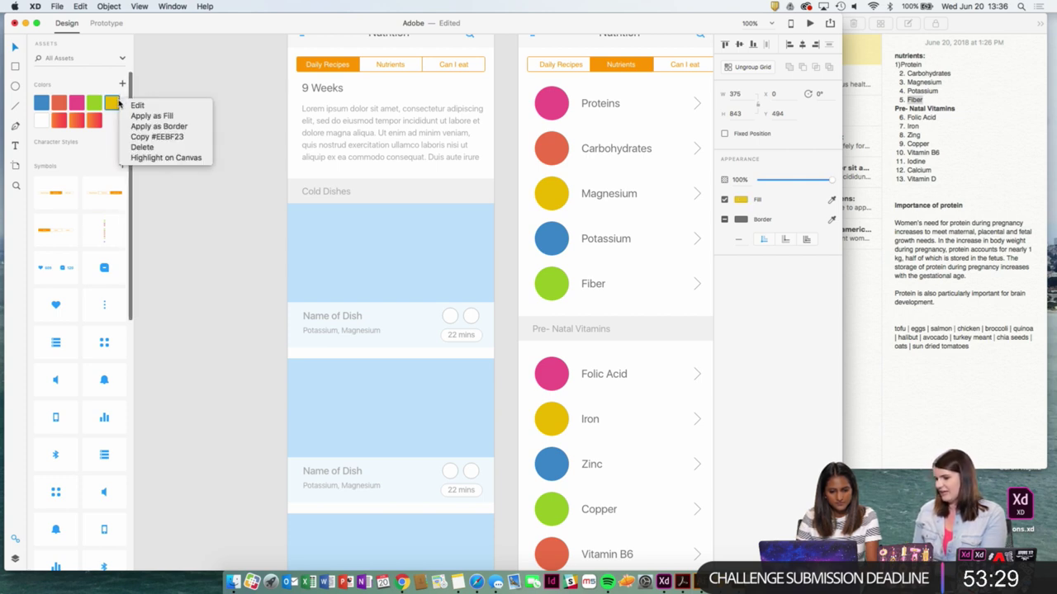
{"action": "left_click", "coordinate": [137, 105]}
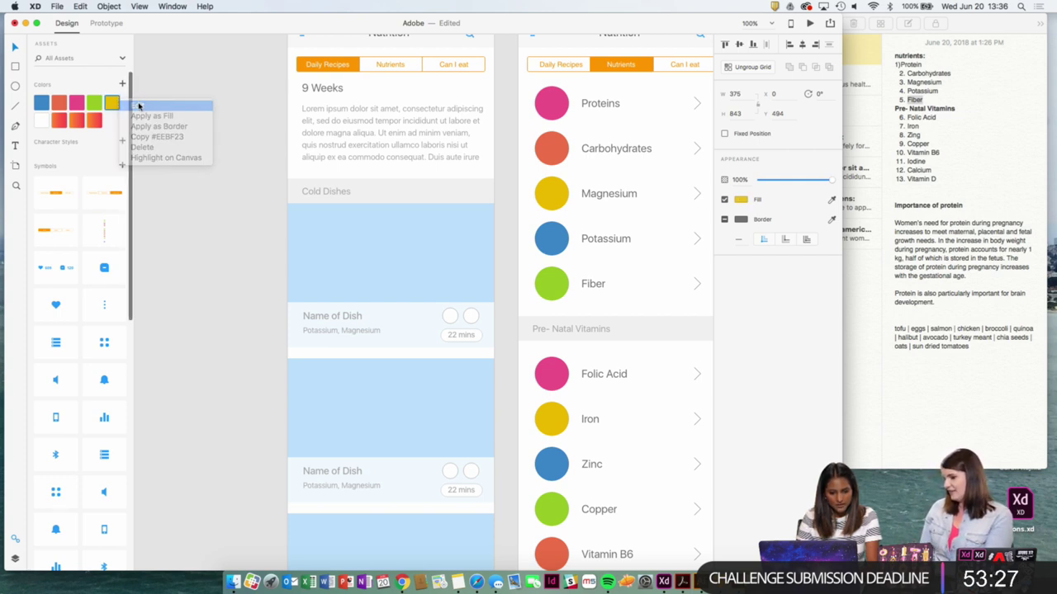
{"action": "left_click_drag", "start_coordinate": [208, 59], "coordinate": [212, 98]}
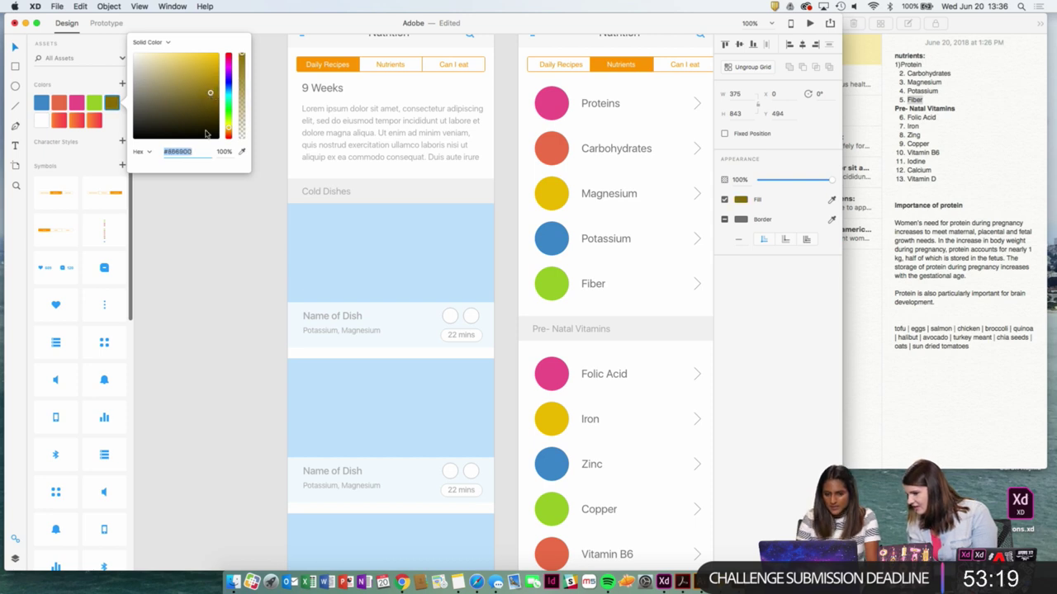
{"action": "left_click", "coordinate": [214, 239]}
{"action": "left_click", "coordinate": [566, 192]}
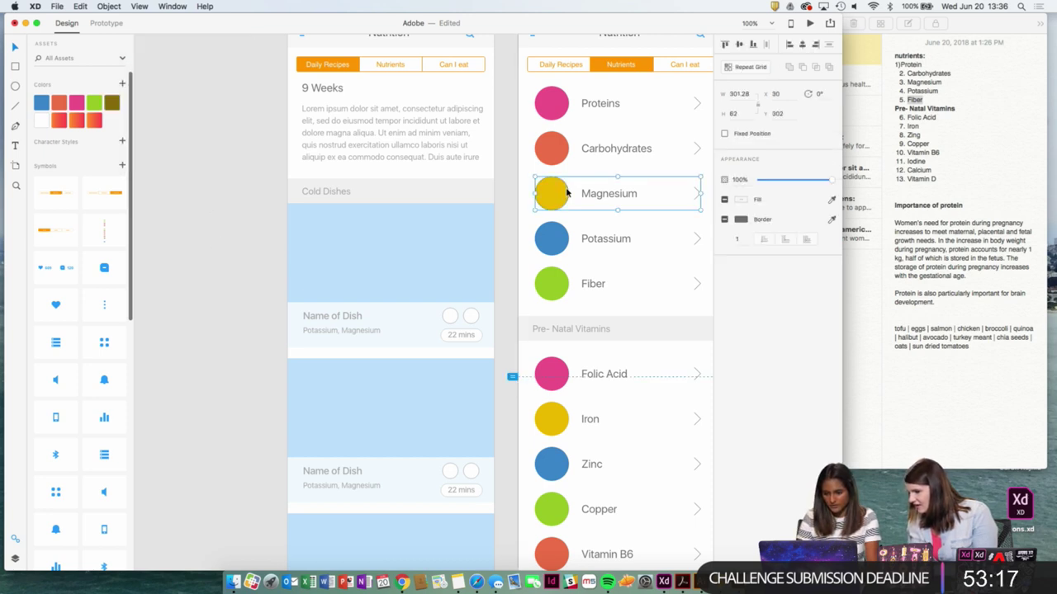
{"action": "key", "text": "super+z"}
Undo the yellow fill on the recipe grid of the proteins screen.
{"action": "left_click_drag", "start_coordinate": [596, 174], "coordinate": [383, 159]}
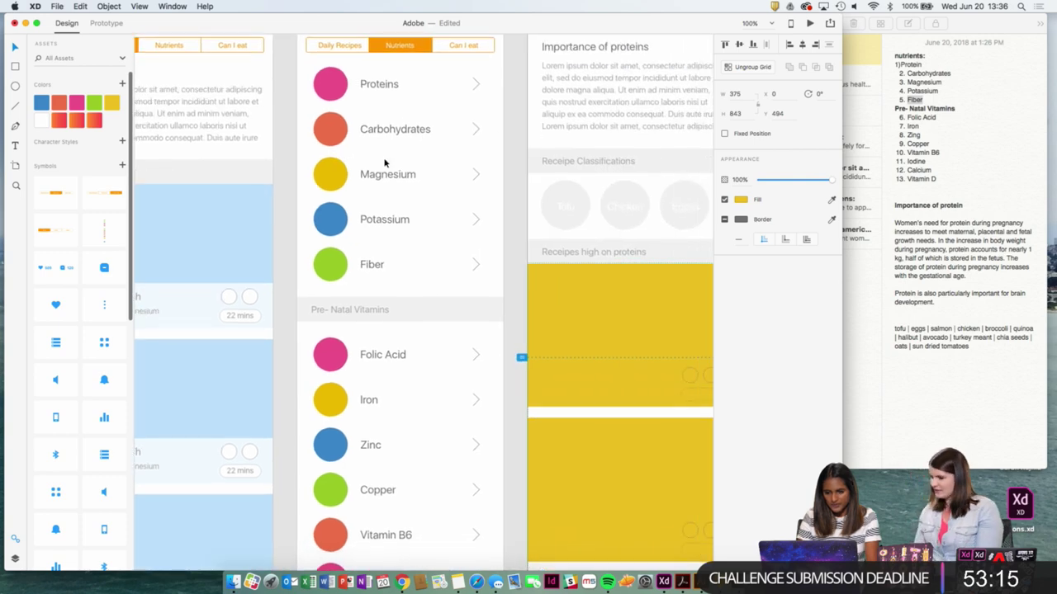
{"action": "left_click", "coordinate": [384, 163]}
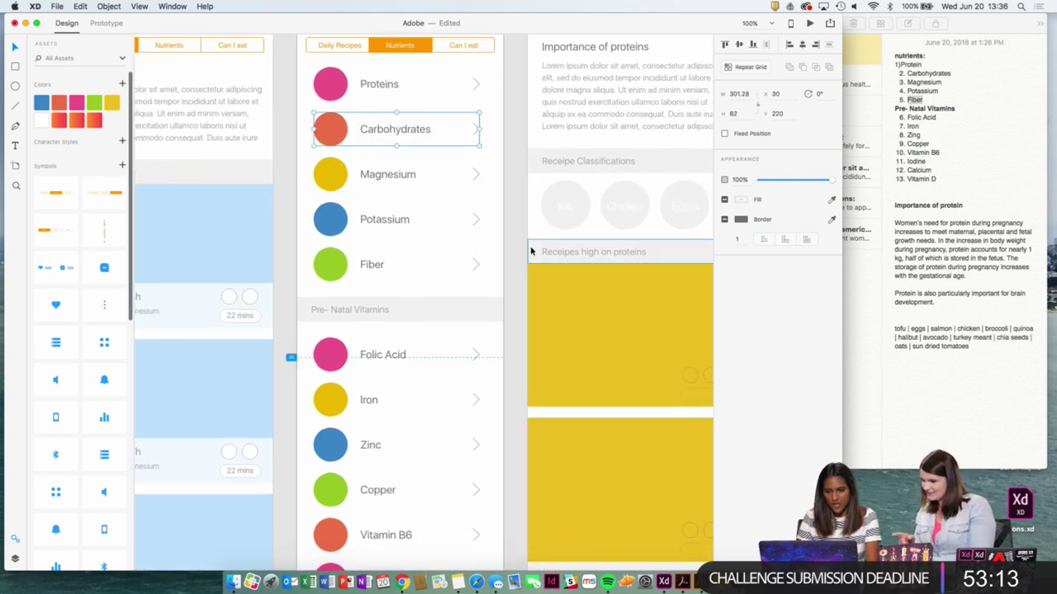
{"action": "scroll", "coordinate": [529, 305], "scroll_direction": "down", "scroll_amount": 3}
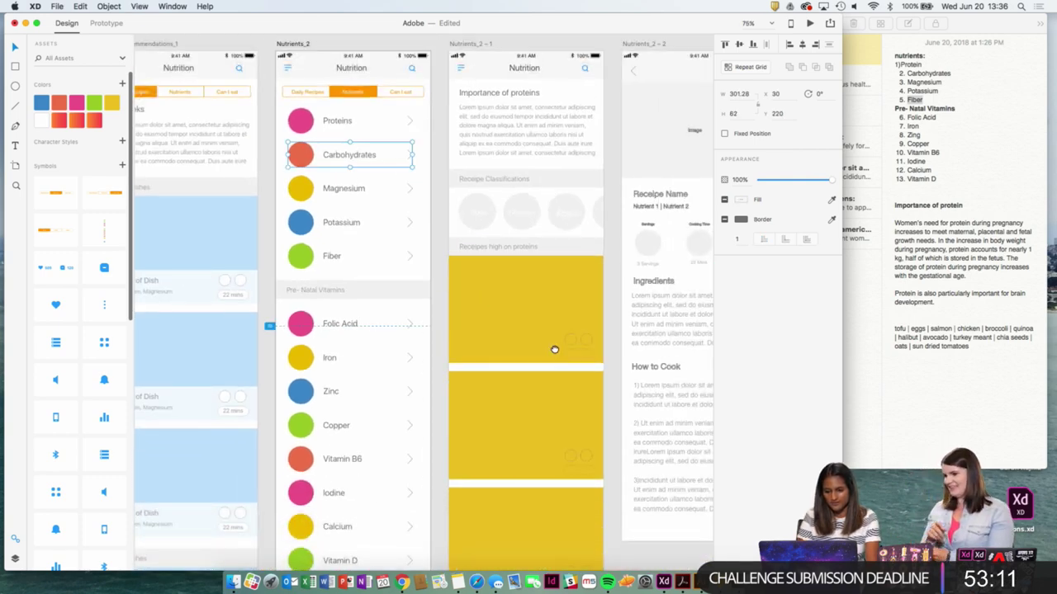
{"action": "scroll", "coordinate": [554, 349], "scroll_direction": "down", "scroll_amount": 2}
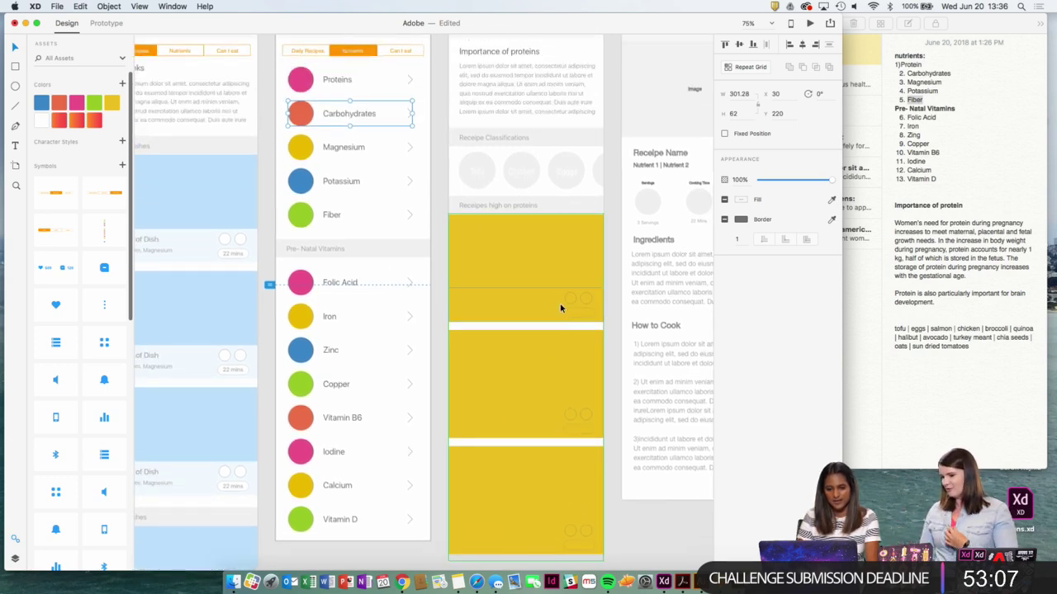
{"action": "key", "text": "super+z"}
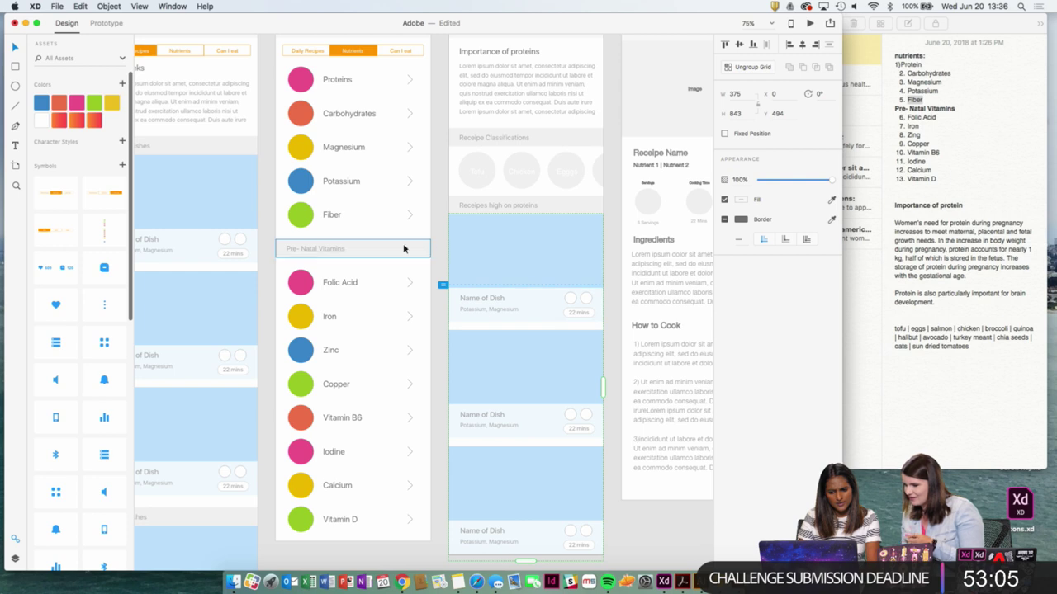
Try the yellow asset colour as the fill of the Cold Dishes repeat grid, and undo it.
{"action": "scroll", "coordinate": [493, 259], "scroll_direction": "left", "scroll_amount": 3}
{"action": "left_click", "coordinate": [245, 194]}
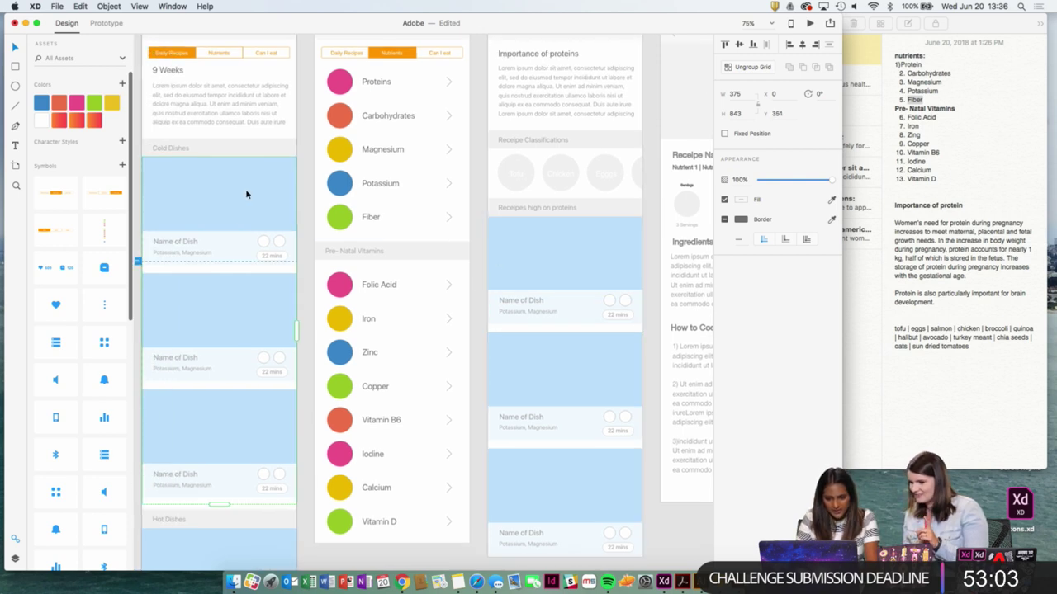
{"action": "left_click", "coordinate": [113, 102]}
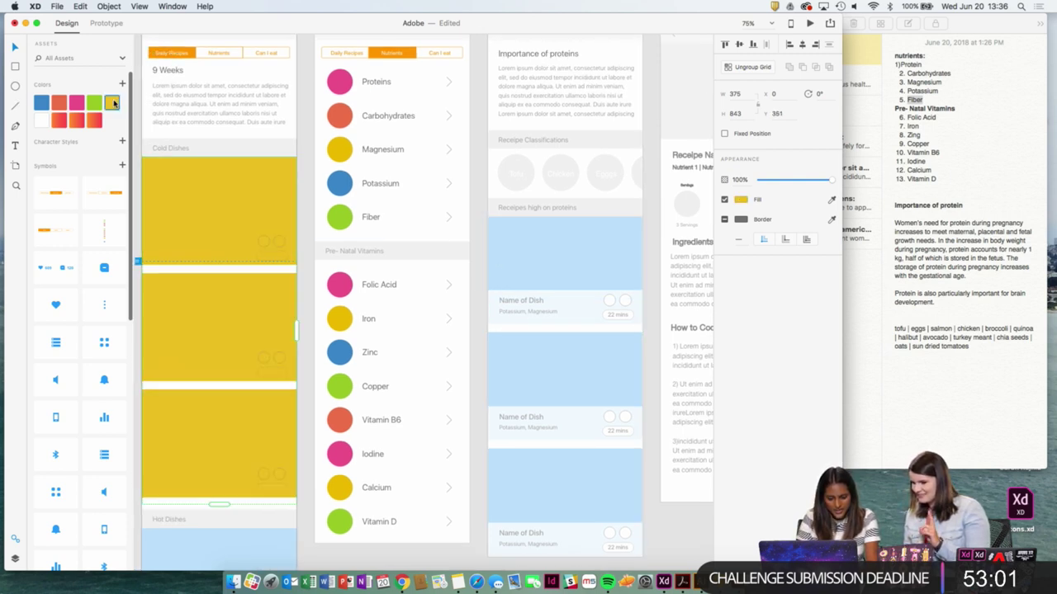
{"action": "scroll", "coordinate": [406, 177], "scroll_direction": "left", "scroll_amount": 5}
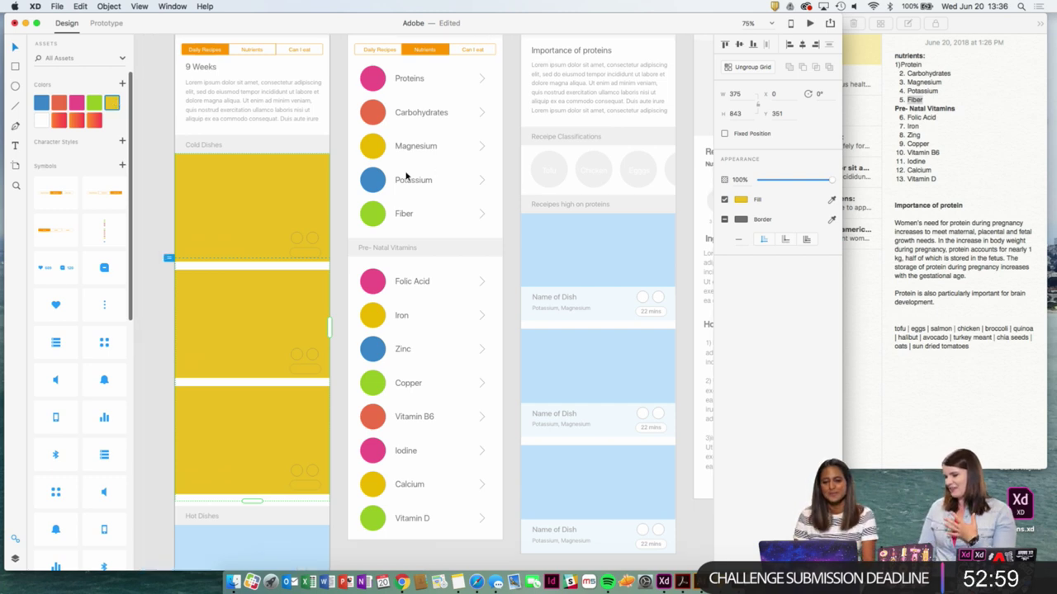
{"action": "key", "text": "super+z"}
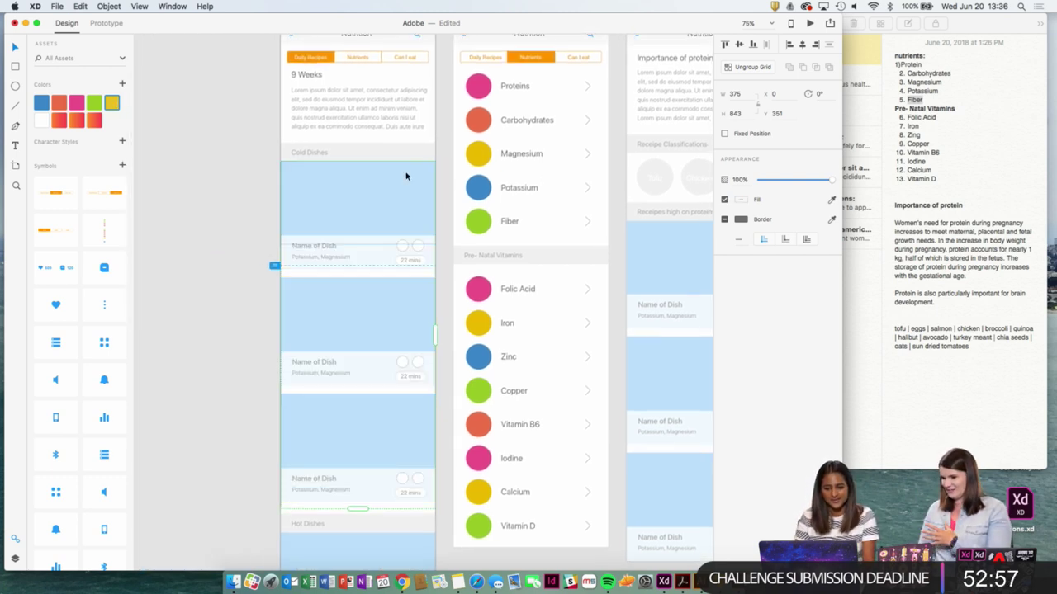
Try the green, pink, orange-red and blue asset colours as the background fill of the Cold Dishes cards.
{"action": "scroll", "coordinate": [403, 174], "scroll_direction": "right", "scroll_amount": 5}
{"action": "scroll", "coordinate": [401, 172], "scroll_direction": "down", "scroll_amount": 4}
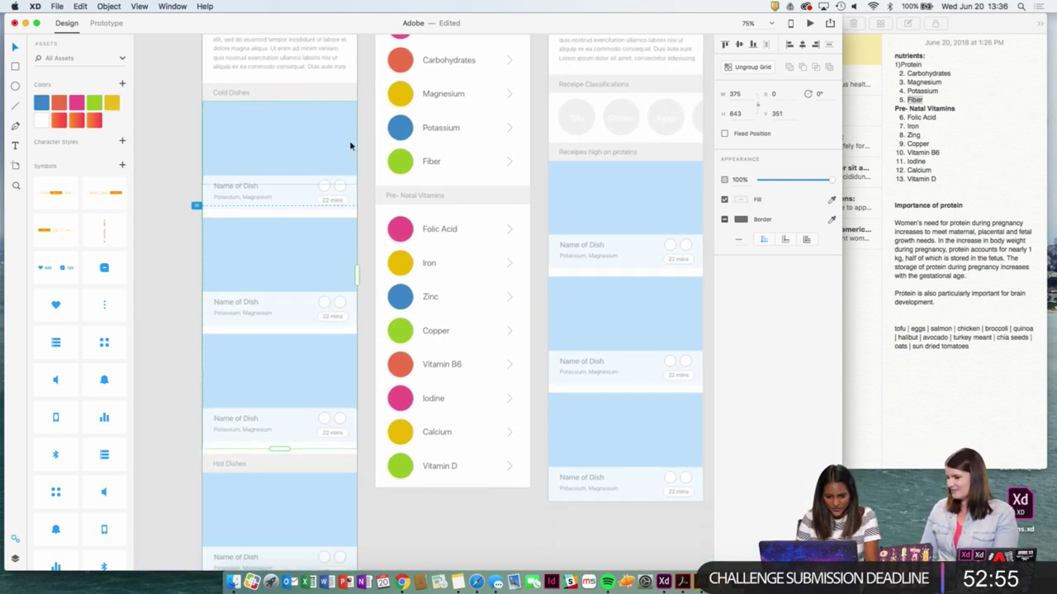
{"action": "scroll", "coordinate": [350, 142], "scroll_direction": "up", "scroll_amount": 2}
{"action": "double_click", "coordinate": [349, 142]}
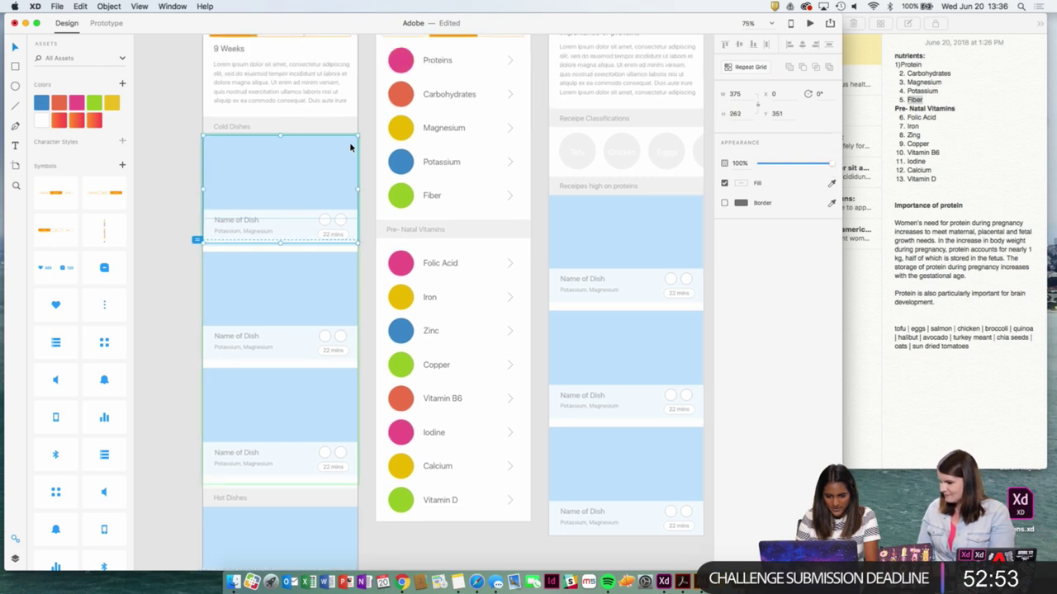
{"action": "left_click", "coordinate": [94, 107]}
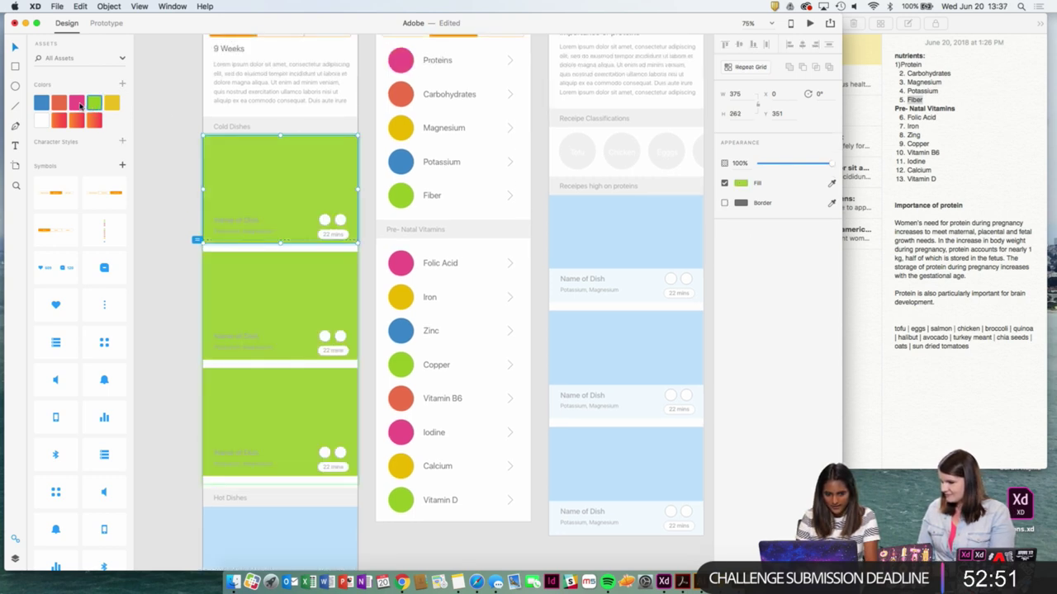
{"action": "left_click", "coordinate": [77, 103]}
{"action": "left_click", "coordinate": [59, 104]}
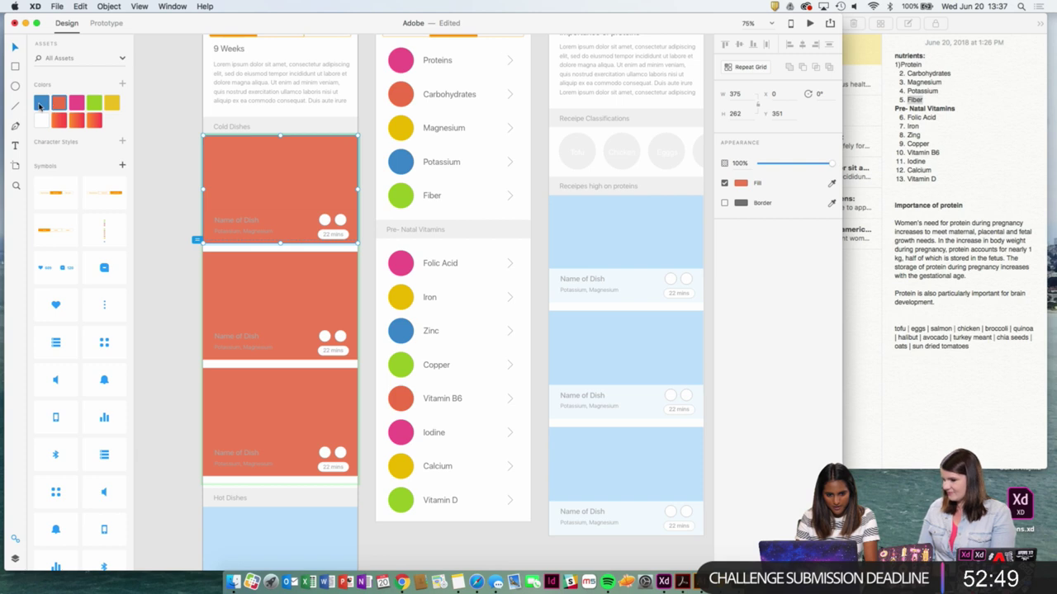
{"action": "left_click", "coordinate": [39, 104]}
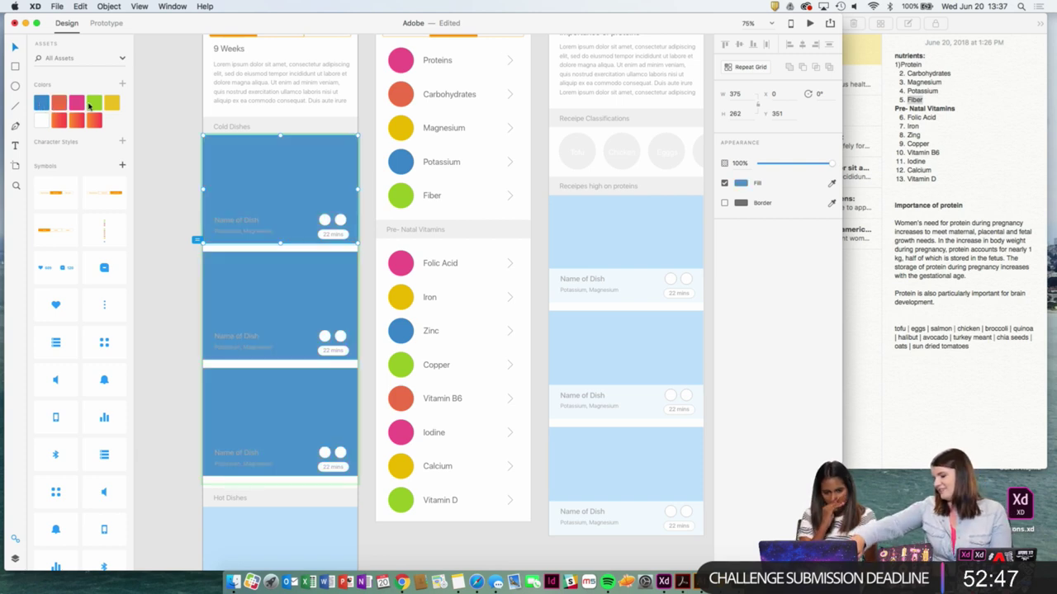
Undo the trial fills on the Cold Dishes cards and the Vitamin D circle's green fill, and clear the selection.
{"action": "key", "text": "super+z"}
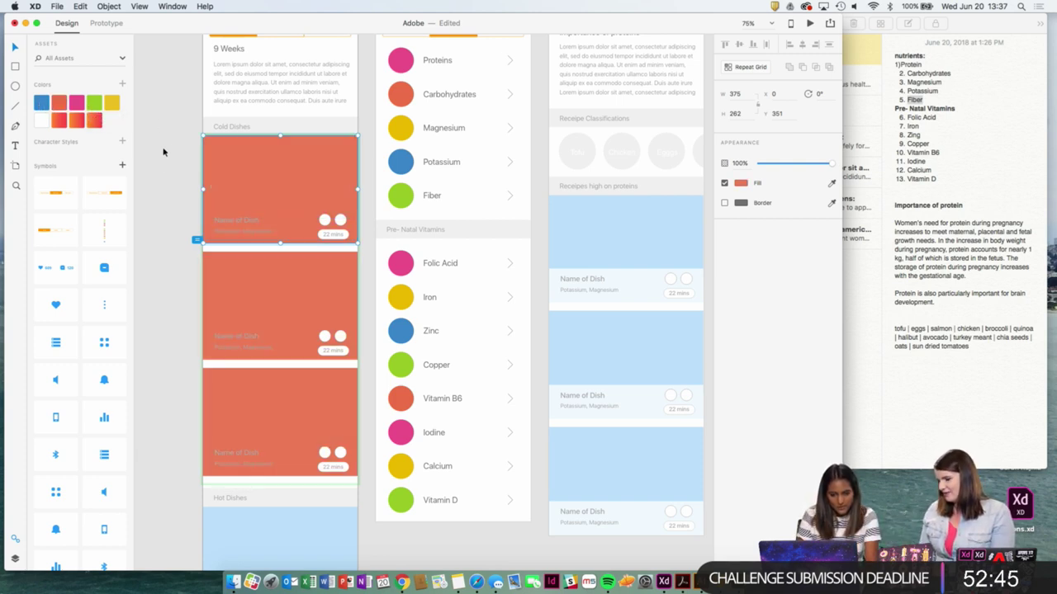
{"action": "key", "text": "super+z"}
{"action": "key", "text": "super+z"}
{"action": "key", "text": "super+z"}
{"action": "key", "text": "super+z"}
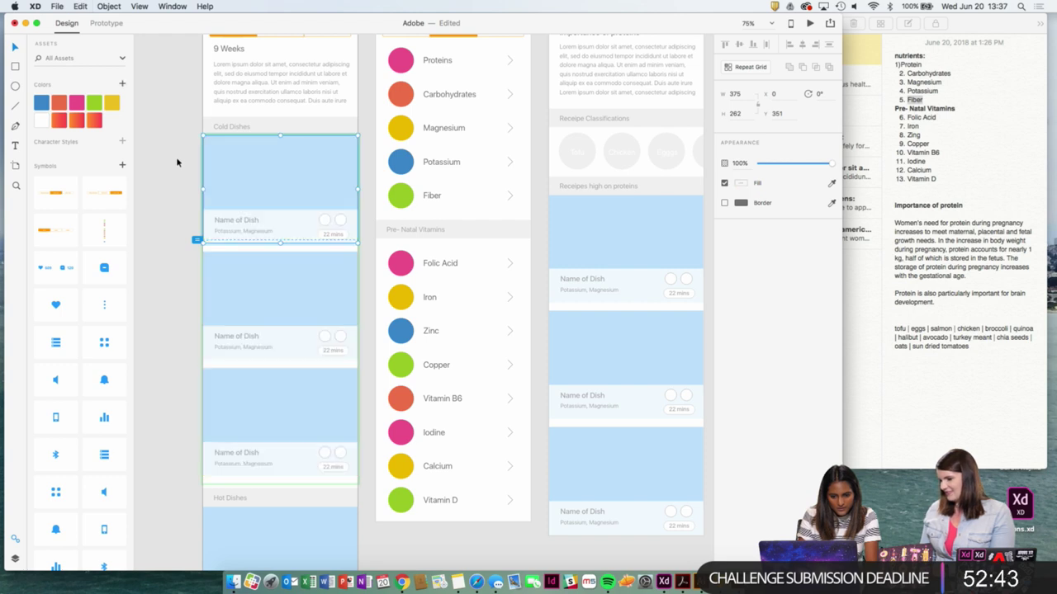
{"action": "key", "text": "super+z"}
{"action": "left_click", "coordinate": [177, 162]}
{"action": "left_click_drag", "start_coordinate": [174, 126], "coordinate": [202, 126]}
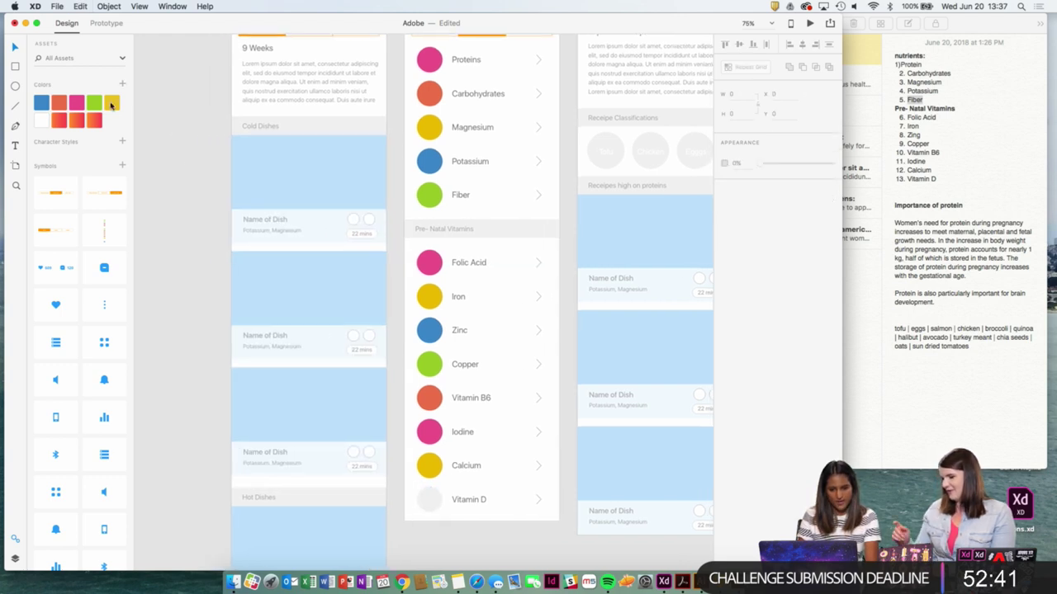
Try a paler shade for the yellow asset colour, and undo it.
{"action": "right_click", "coordinate": [111, 105]}
{"action": "left_click", "coordinate": [132, 107]}
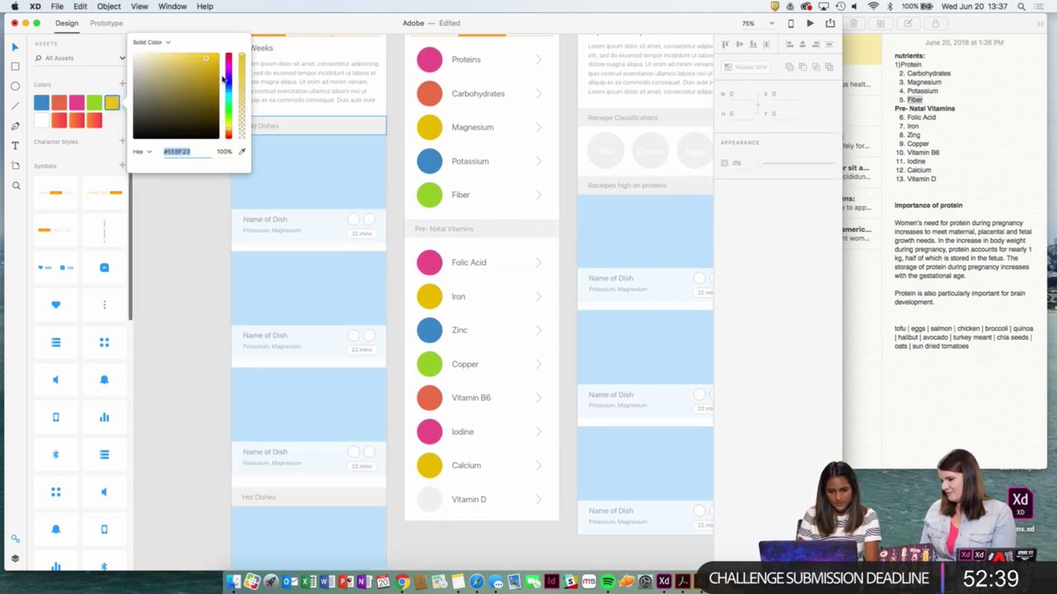
{"action": "left_click_drag", "start_coordinate": [213, 66], "coordinate": [183, 66]}
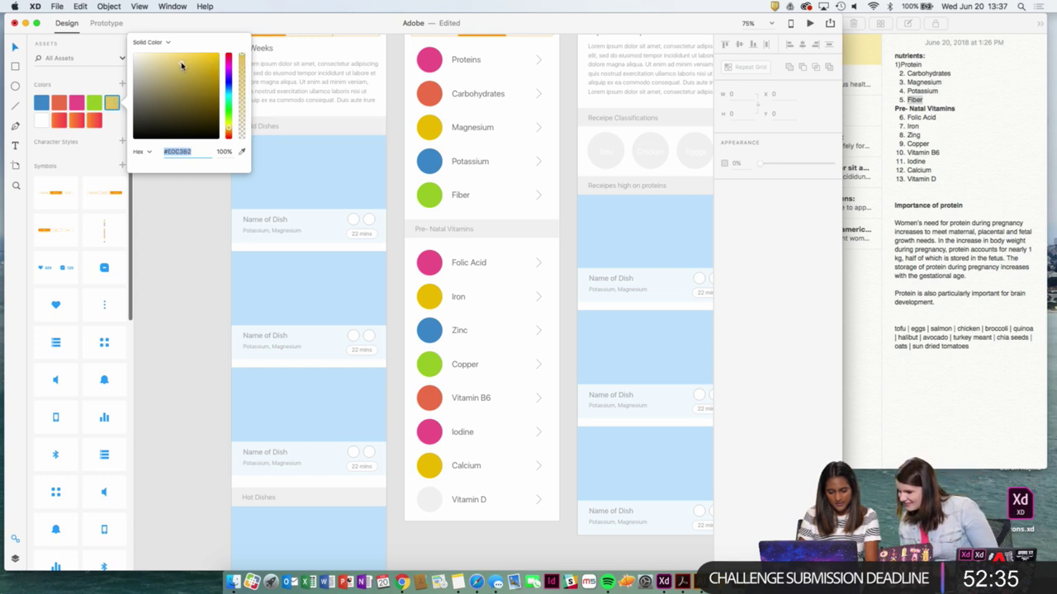
{"action": "left_click", "coordinate": [200, 229]}
{"action": "key", "text": "super+z"}
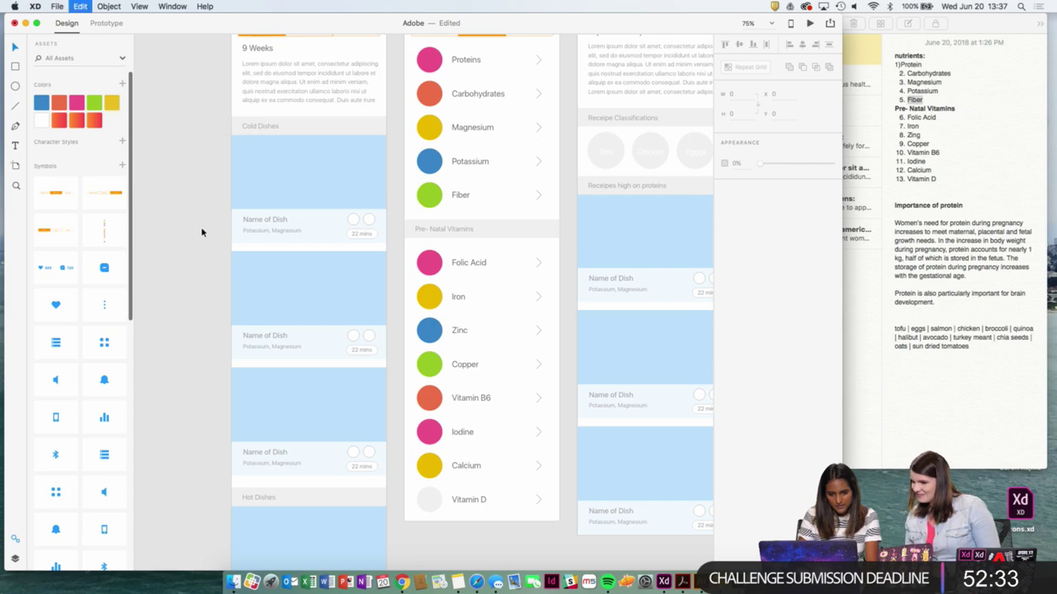
{"action": "left_click_drag", "start_coordinate": [391, 168], "coordinate": [363, 187]}
{"action": "key", "text": "super+plus"}
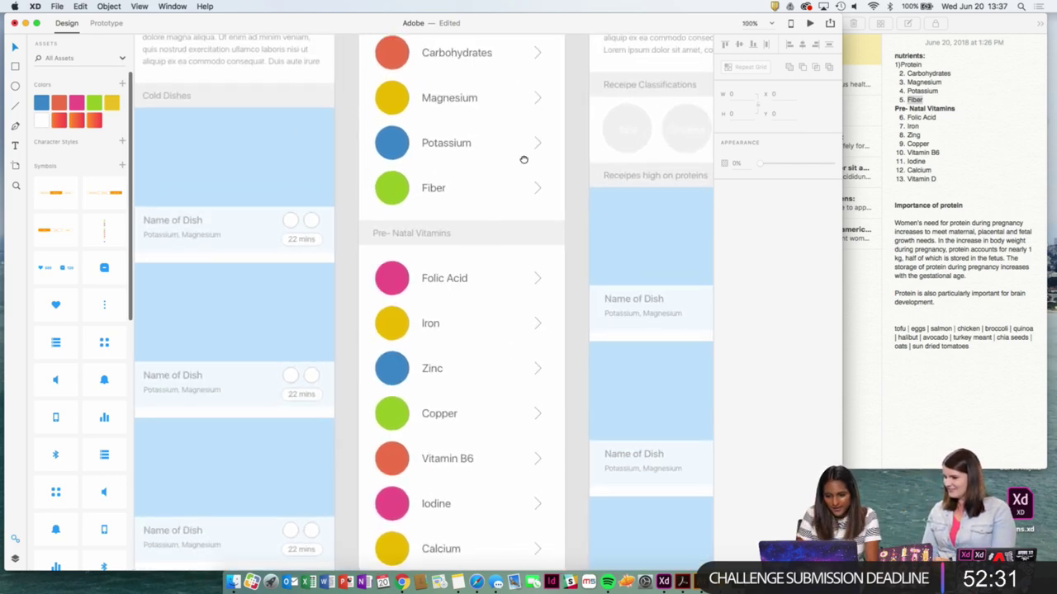
{"action": "scroll", "coordinate": [524, 159], "scroll_direction": "up", "scroll_amount": 5}
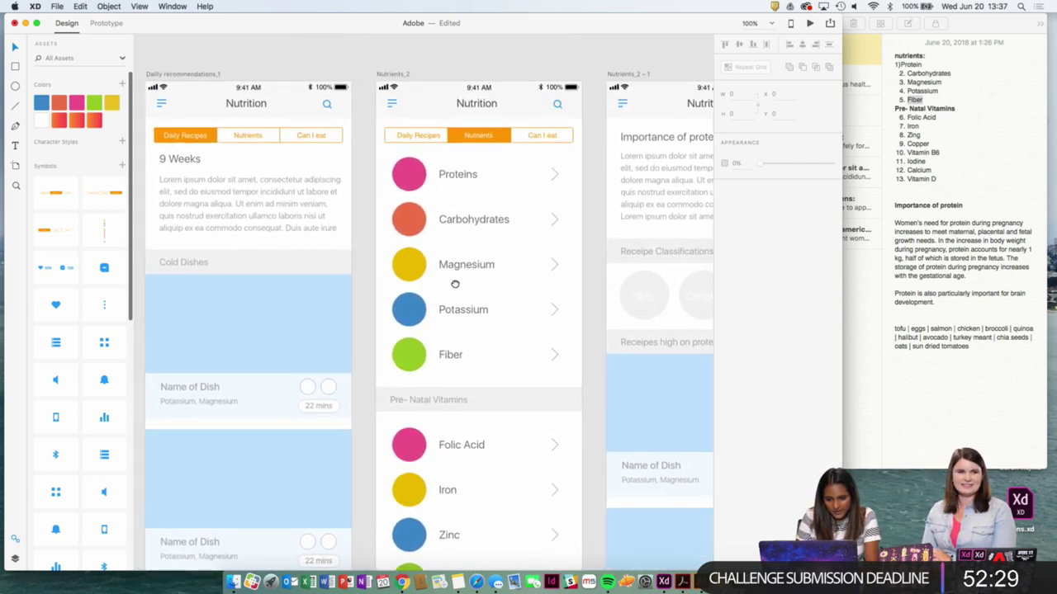
{"action": "left_click_drag", "start_coordinate": [455, 284], "coordinate": [449, 283]}
{"action": "left_click", "coordinate": [930, 184]}
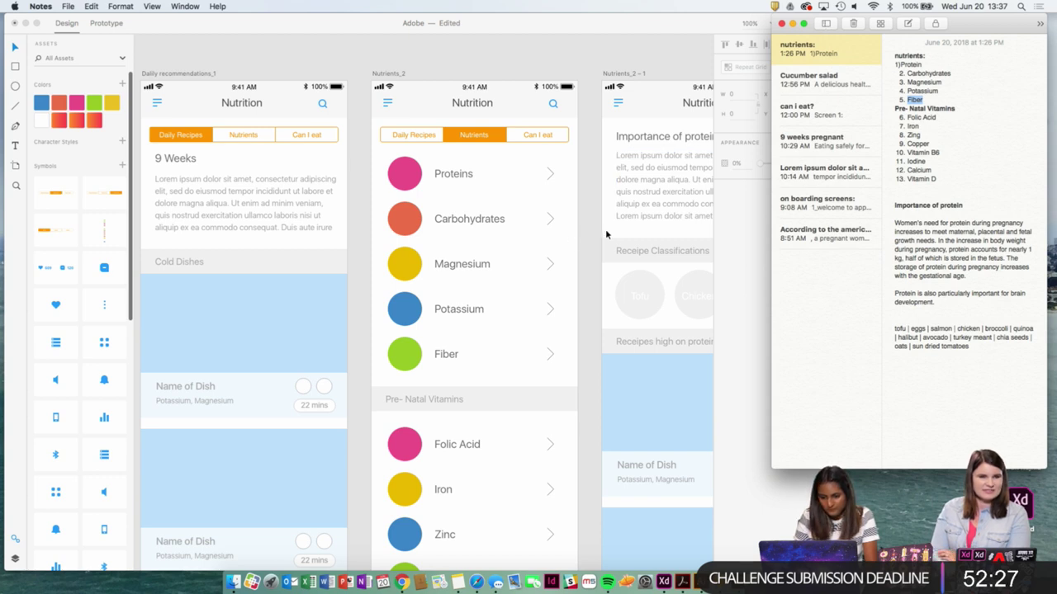
{"action": "left_click", "coordinate": [373, 264]}
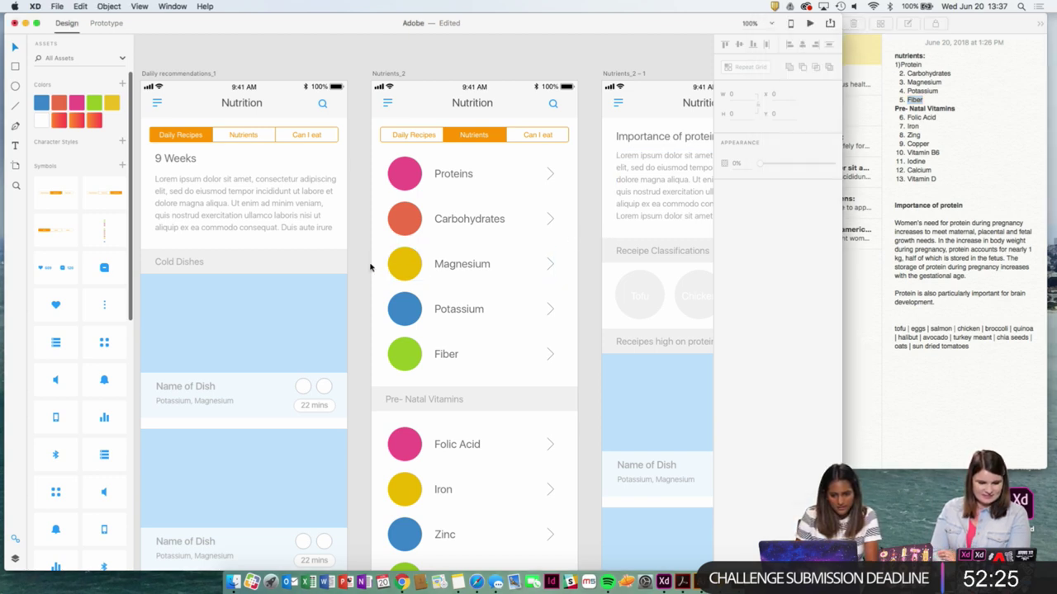
Find the food icons among the saved symbols and place the leaf symbol on the Carbohydrates circle of the Nutrients screen.
{"action": "scroll", "coordinate": [373, 264], "scroll_direction": "left", "scroll_amount": 5}
{"action": "left_click_drag", "start_coordinate": [104, 232], "coordinate": [165, 200]}
{"action": "scroll", "coordinate": [286, 118], "scroll_direction": "right", "scroll_amount": 5}
{"action": "scroll", "coordinate": [285, 118], "scroll_direction": "up", "scroll_amount": 3}
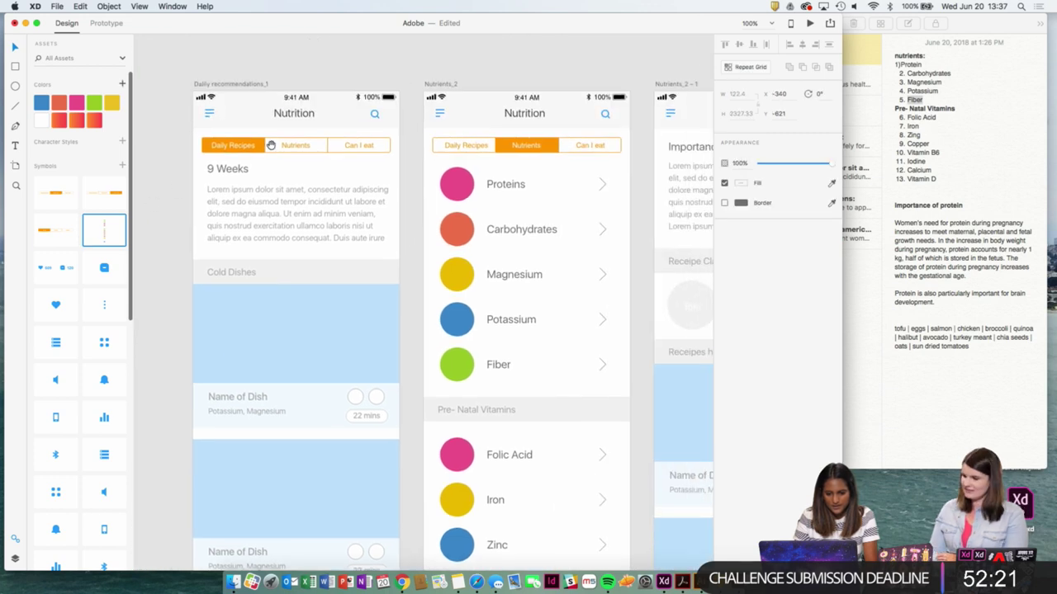
{"action": "scroll", "coordinate": [95, 338], "scroll_direction": "down", "scroll_amount": 10}
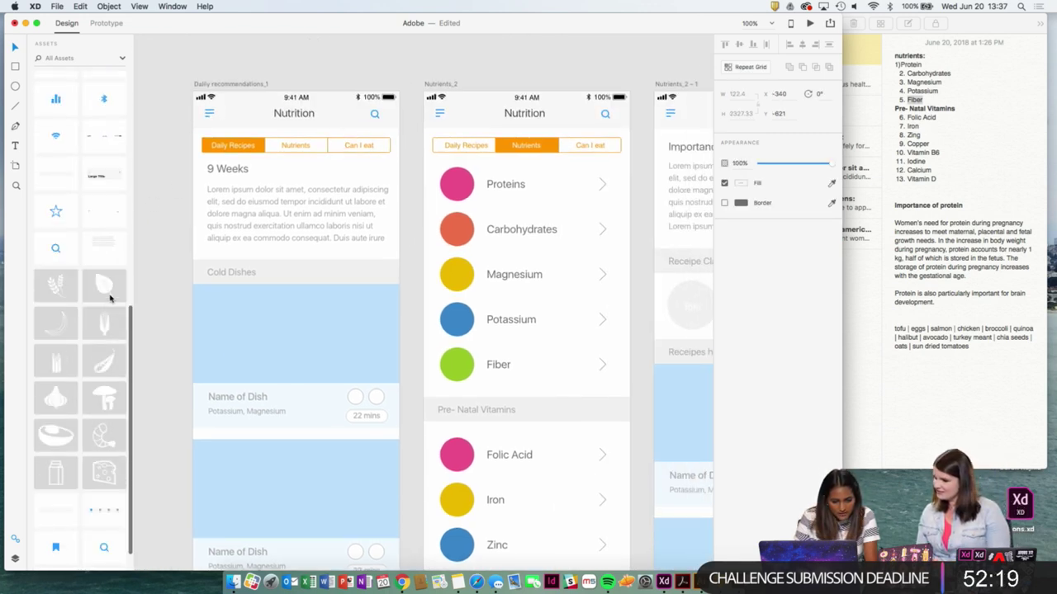
{"action": "scroll", "coordinate": [106, 330], "scroll_direction": "down", "scroll_amount": 2}
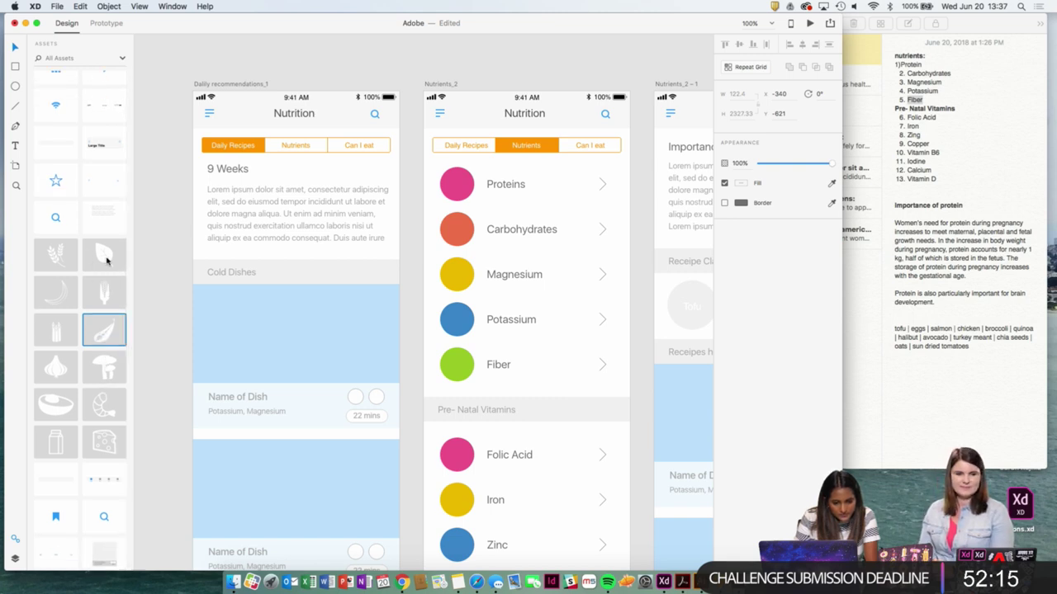
{"action": "left_click_drag", "start_coordinate": [109, 266], "coordinate": [459, 238]}
{"action": "left_click", "coordinate": [471, 228]}
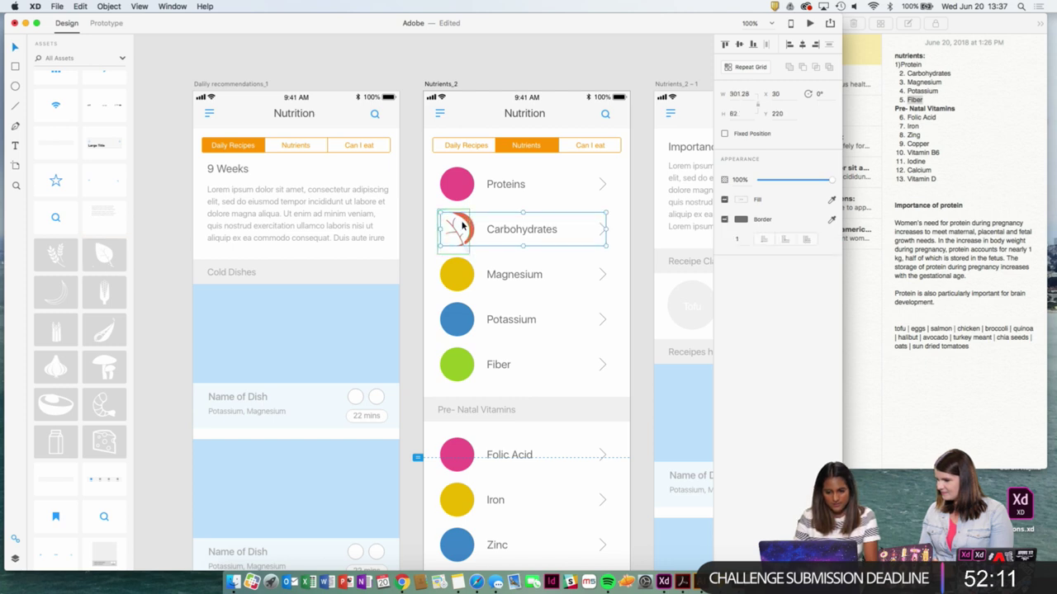
Scale the leaf icon down to about 28 × 40 and shift it to X 47 on the Carbohydrates circle.
{"action": "double_click", "coordinate": [463, 227]}
{"action": "left_click_drag", "start_coordinate": [468, 209], "coordinate": [463, 219]}
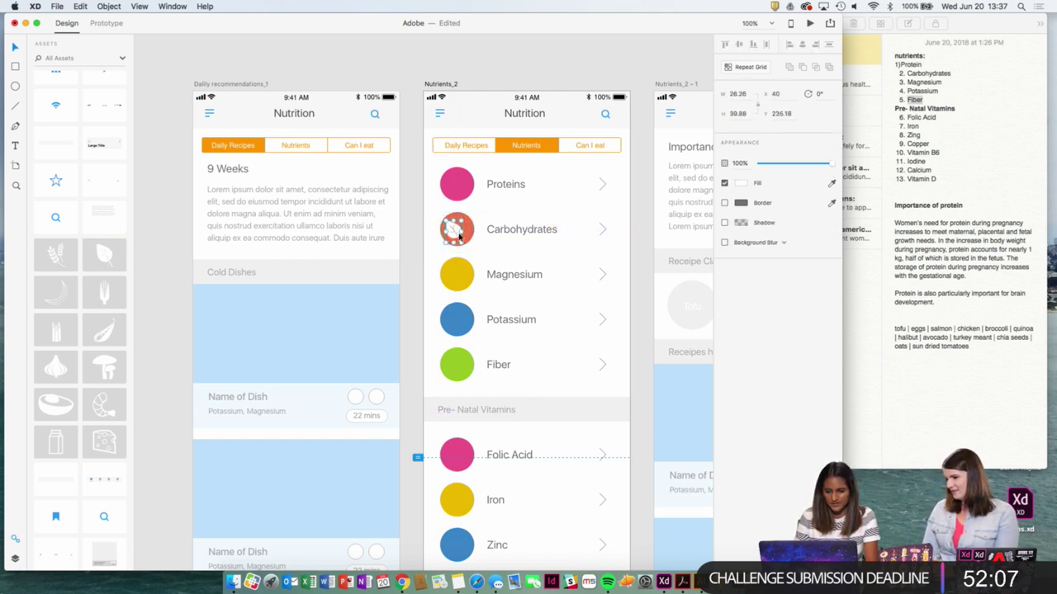
{"action": "key", "text": "Right"}
{"action": "key", "text": "Right"}
{"action": "key", "text": "Right"}
{"action": "key", "text": "Right"}
{"action": "key", "text": "Right"}
{"action": "key", "text": "Right"}
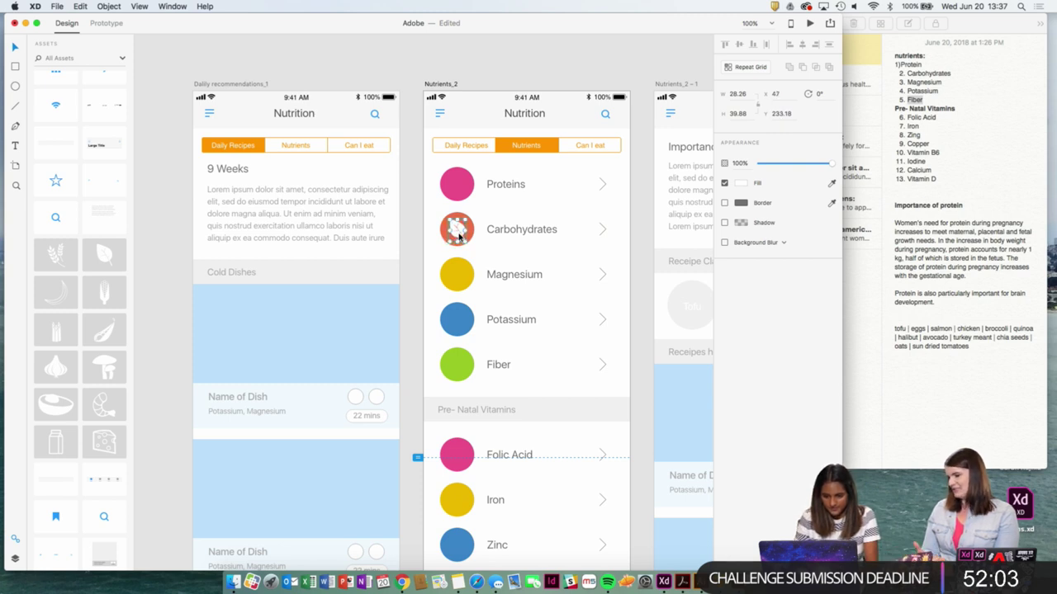
Shrink the leaf icon to about 26 × 37 so it sits inside the Carbohydrates circle, and clear the selection.
{"action": "key", "text": "super+equal"}
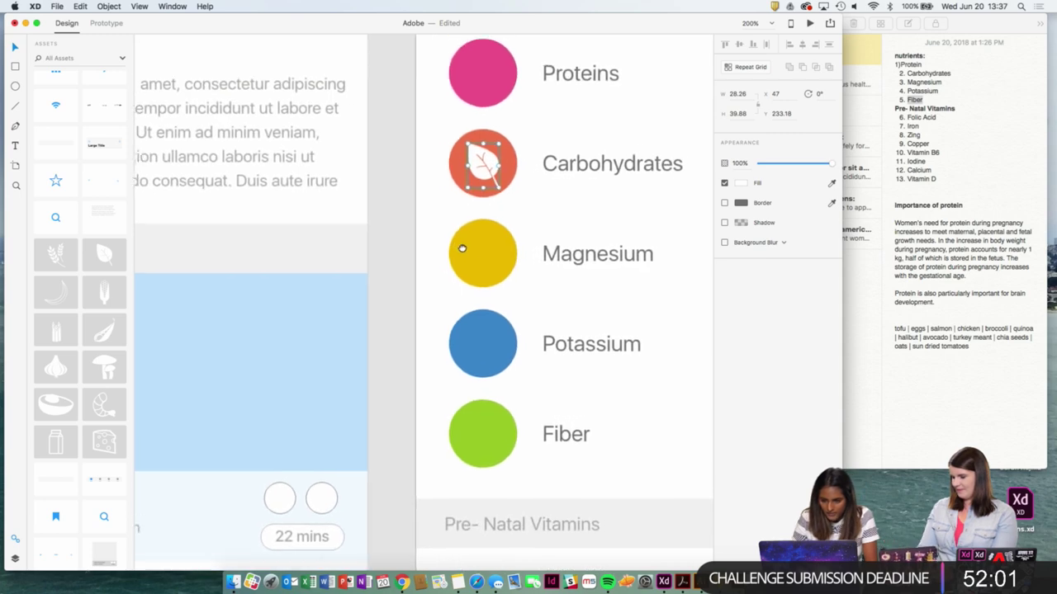
{"action": "left_click_drag", "start_coordinate": [462, 248], "coordinate": [457, 254]}
{"action": "left_click_drag", "start_coordinate": [494, 194], "coordinate": [491, 190]}
{"action": "left_click", "coordinate": [435, 201]}
{"action": "key", "text": "super+minus"}
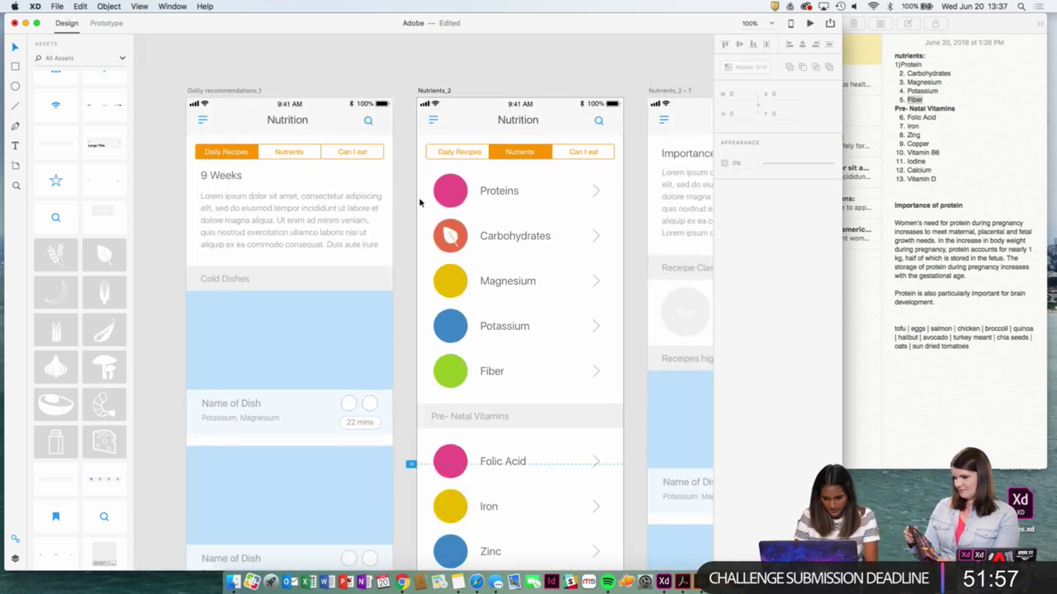
{"action": "key", "text": "super+minus"}
{"action": "key", "text": "super+equal"}
{"action": "left_click", "coordinate": [452, 237]}
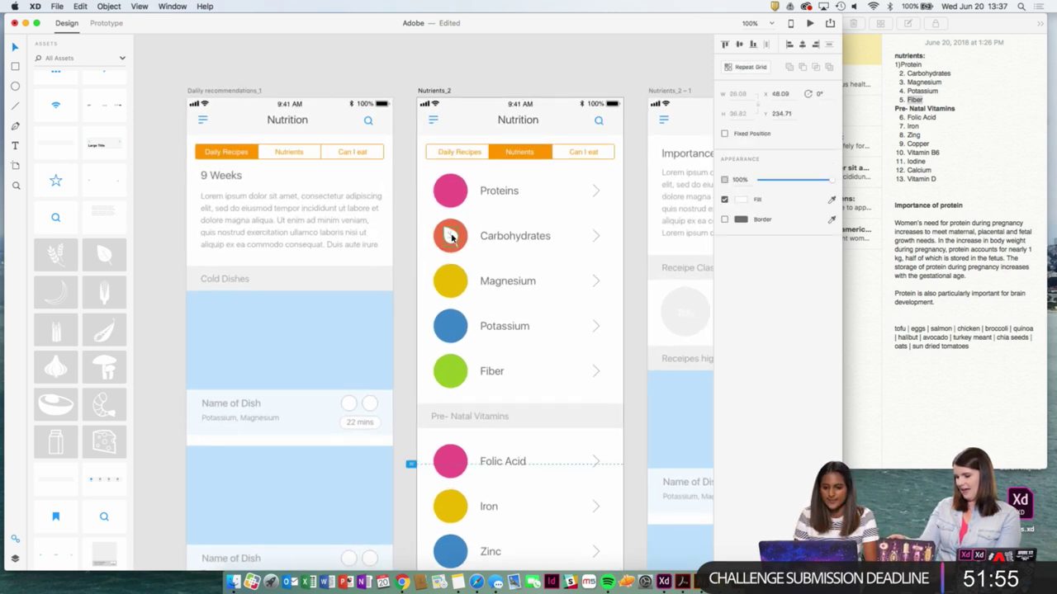
{"action": "left_click_drag", "start_coordinate": [452, 237], "coordinate": [452, 238]}
{"action": "left_click", "coordinate": [424, 235]}
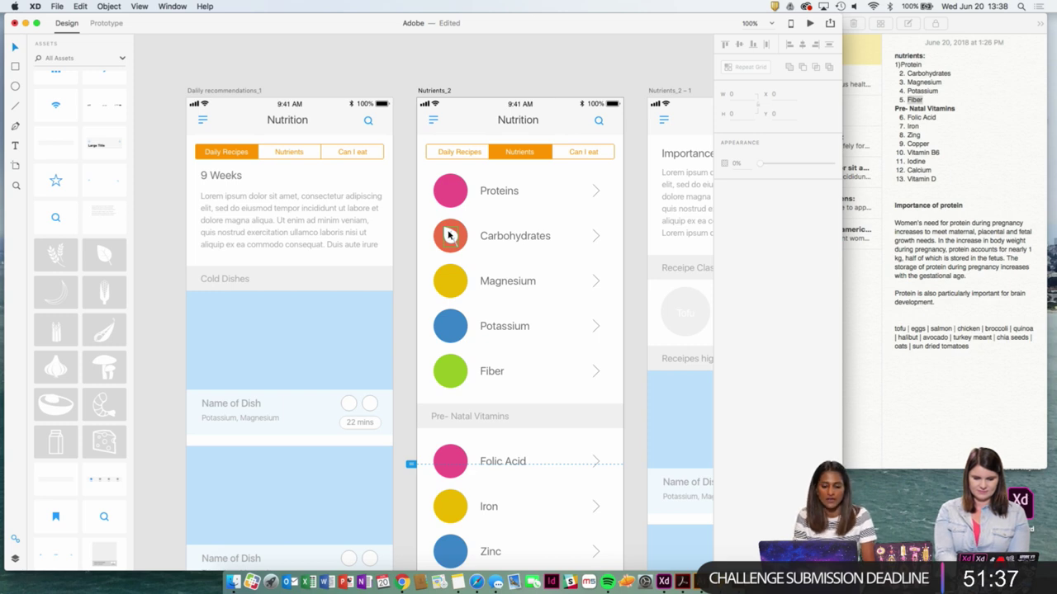
Place the pea pod symbol on the Magnesium circle.
{"action": "key", "text": "super+minus"}
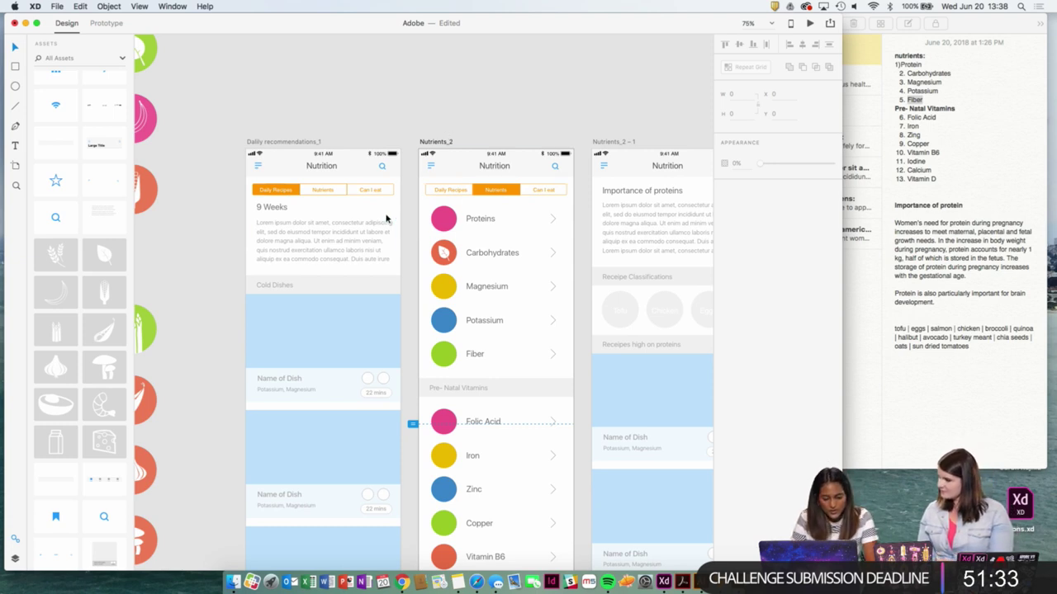
{"action": "scroll", "coordinate": [177, 292], "scroll_direction": "down", "scroll_amount": 3}
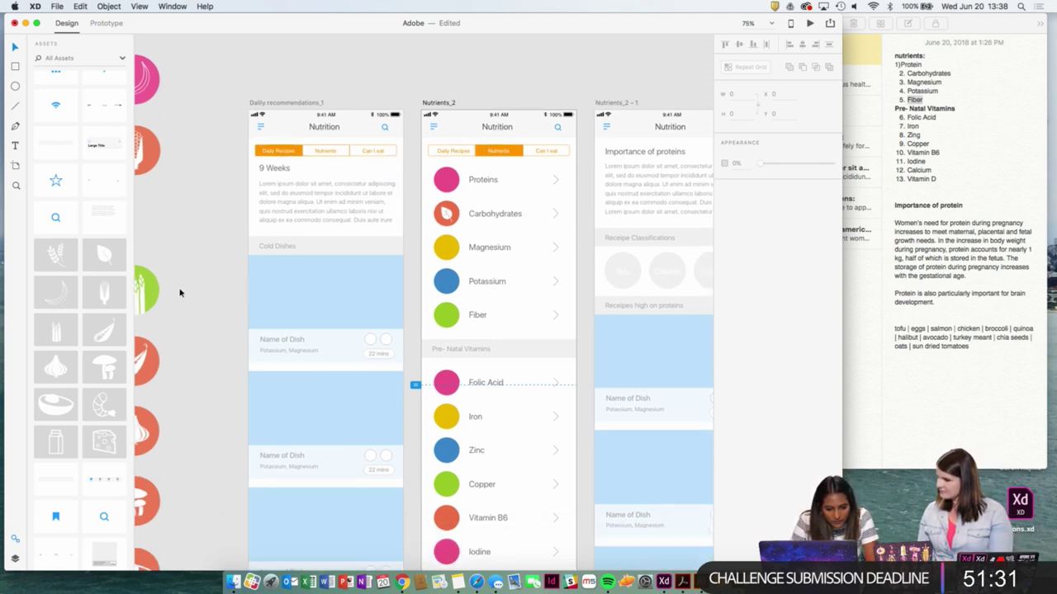
{"action": "left_click_drag", "start_coordinate": [108, 328], "coordinate": [464, 213]}
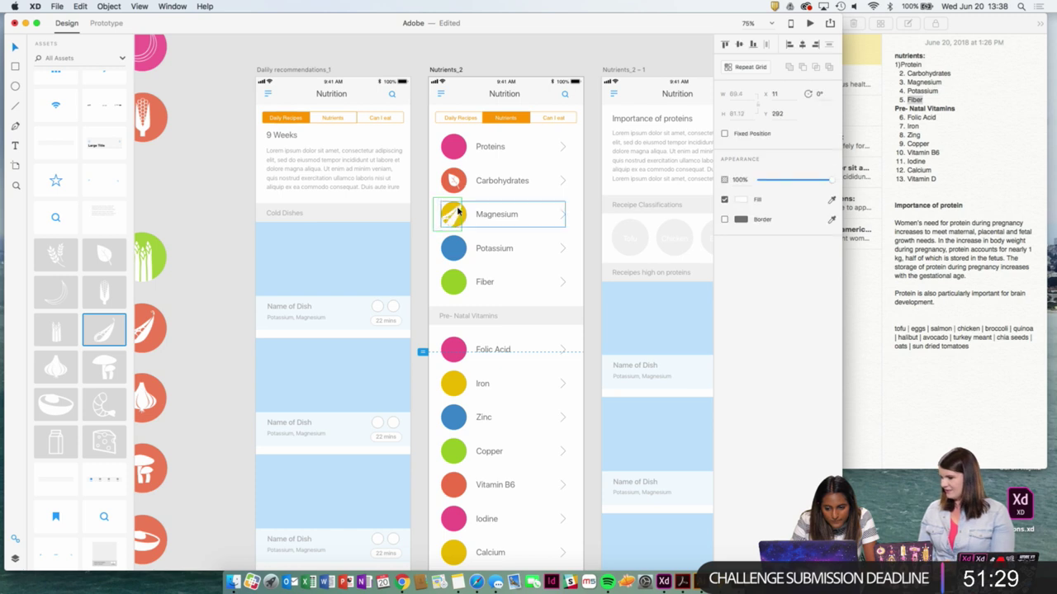
{"action": "left_click", "coordinate": [420, 195]}
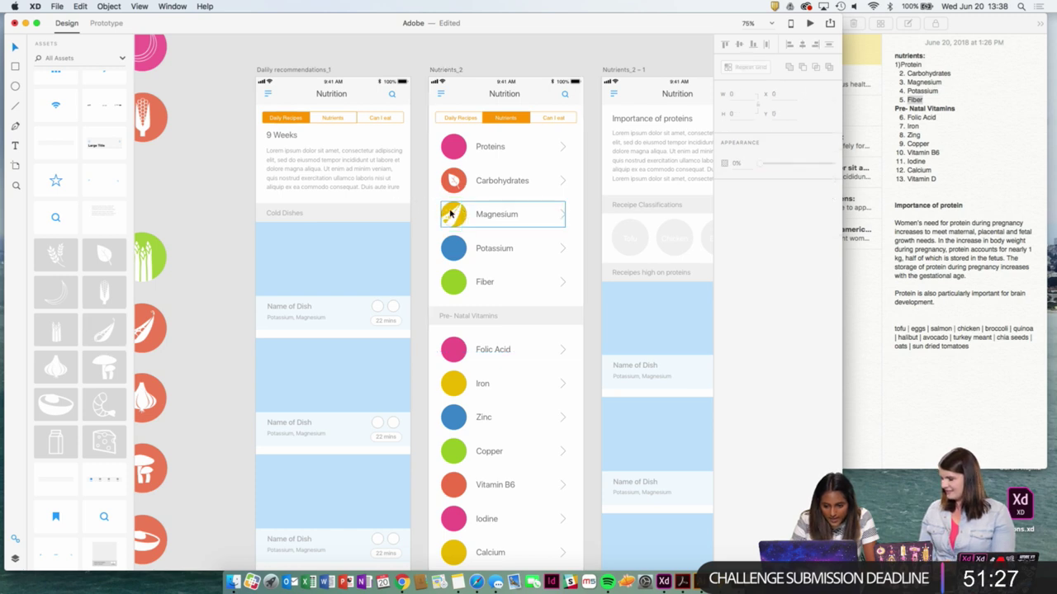
Scale the pea pod icon down and fit it inside the yellow Magnesium circle.
{"action": "left_click", "coordinate": [454, 214]}
{"action": "key", "text": "alt"}
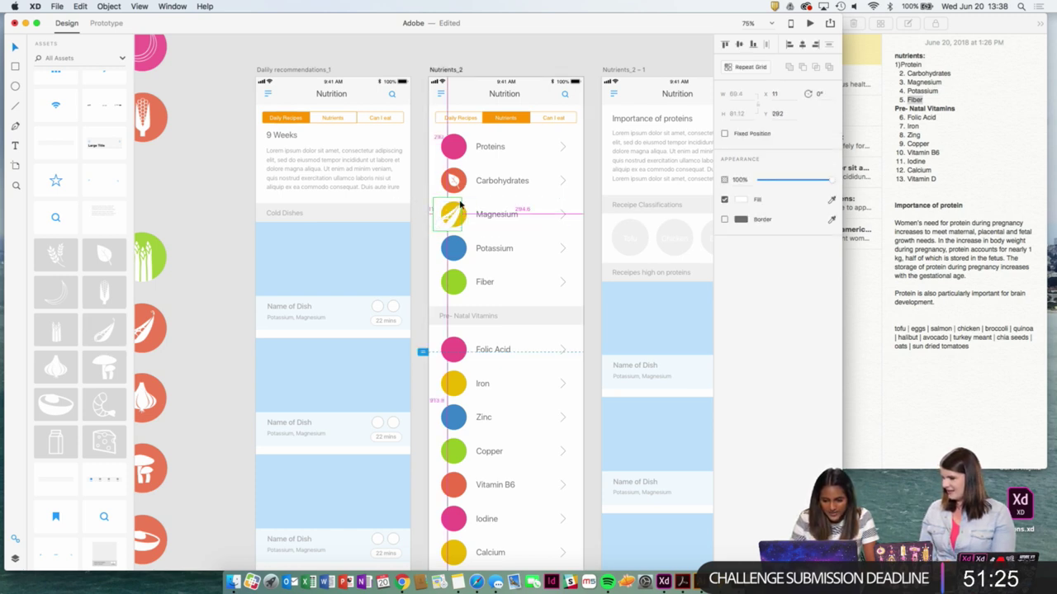
{"action": "key", "text": "super+equal"}
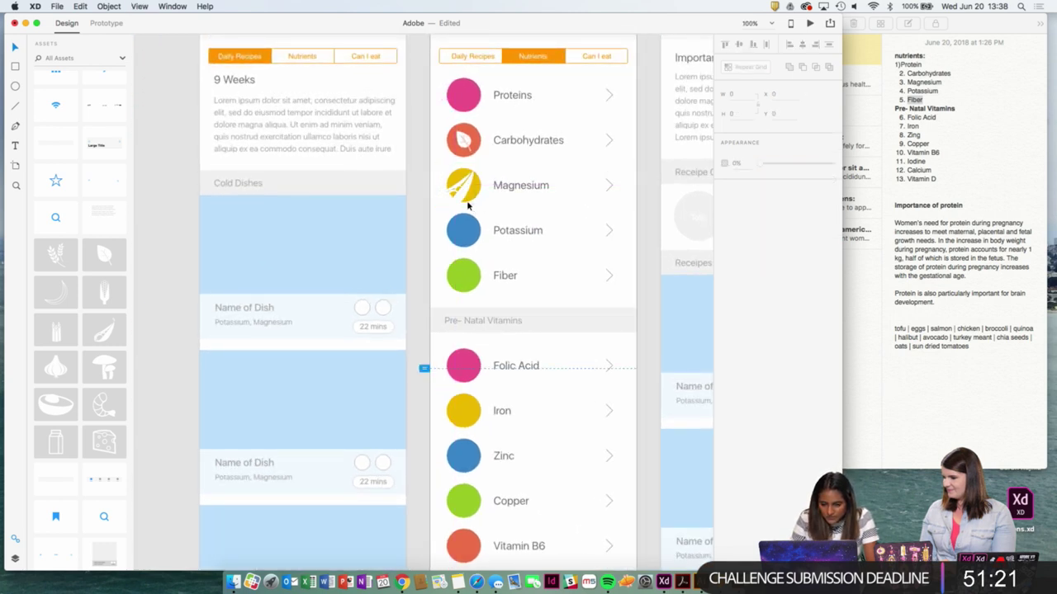
{"action": "key", "text": "Escape"}
{"action": "double_click", "coordinate": [465, 188]}
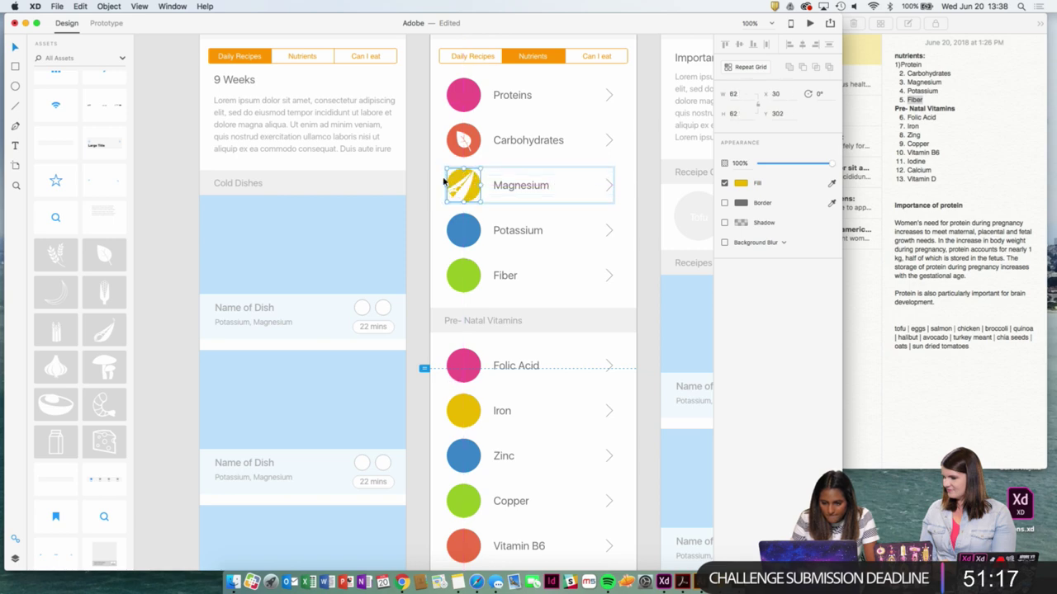
{"action": "scroll", "coordinate": [444, 183], "scroll_direction": "up", "scroll_amount": 6}
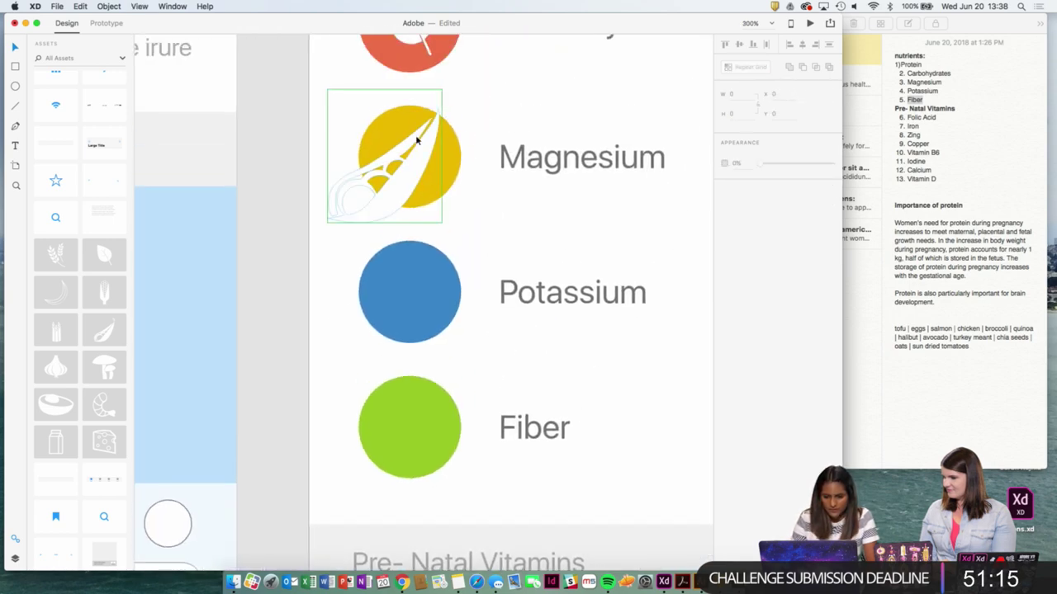
{"action": "left_click_drag", "start_coordinate": [417, 140], "coordinate": [410, 161]}
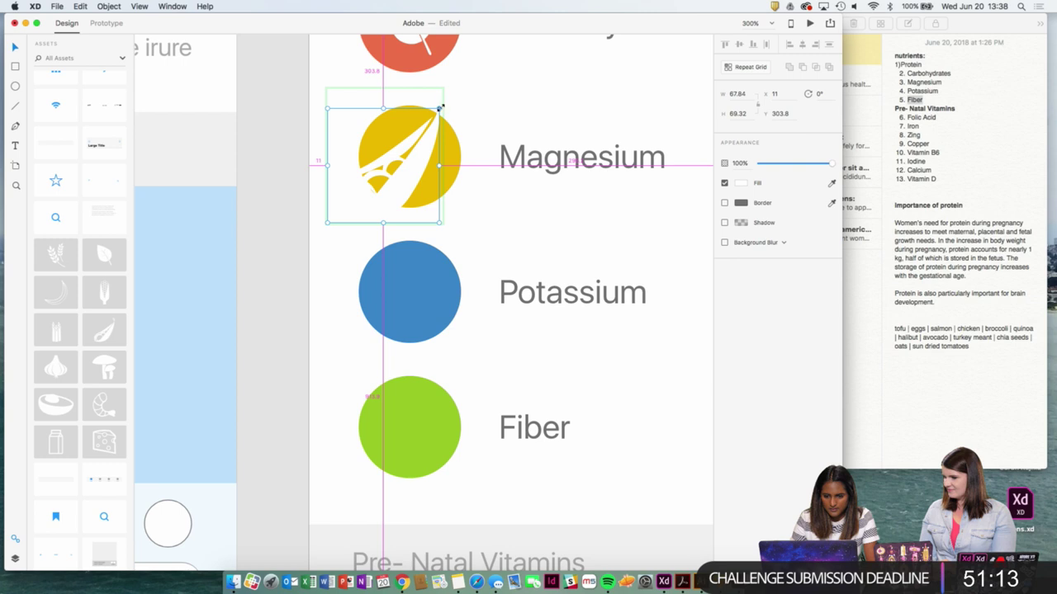
{"action": "left_click_drag", "start_coordinate": [440, 109], "coordinate": [415, 160]}
{"action": "left_click", "coordinate": [347, 172]}
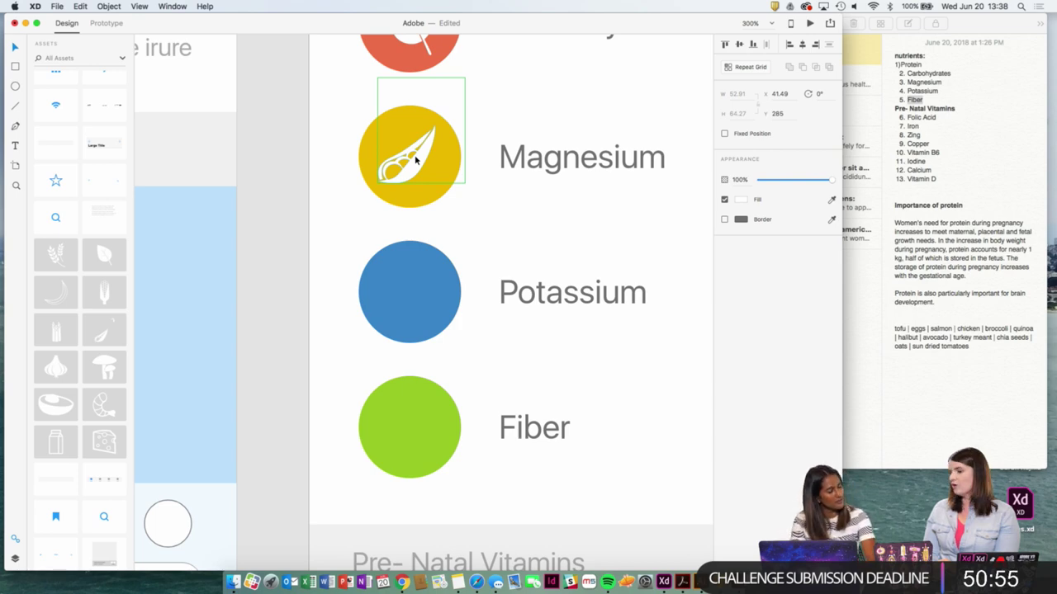
Ungroup the Magnesium row on the Nutrients screen.
{"action": "key", "text": "super+minus"}
{"action": "key", "text": "super+minus"}
{"action": "key", "text": "super+minus"}
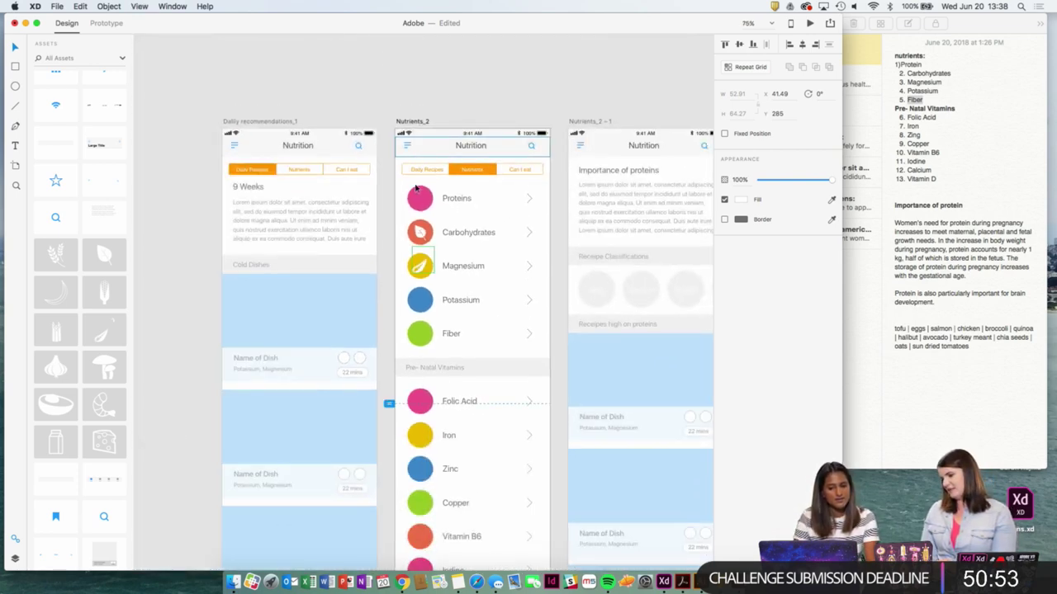
{"action": "key", "text": "super+plus"}
{"action": "key", "text": "super+plus"}
{"action": "key", "text": "super+plus"}
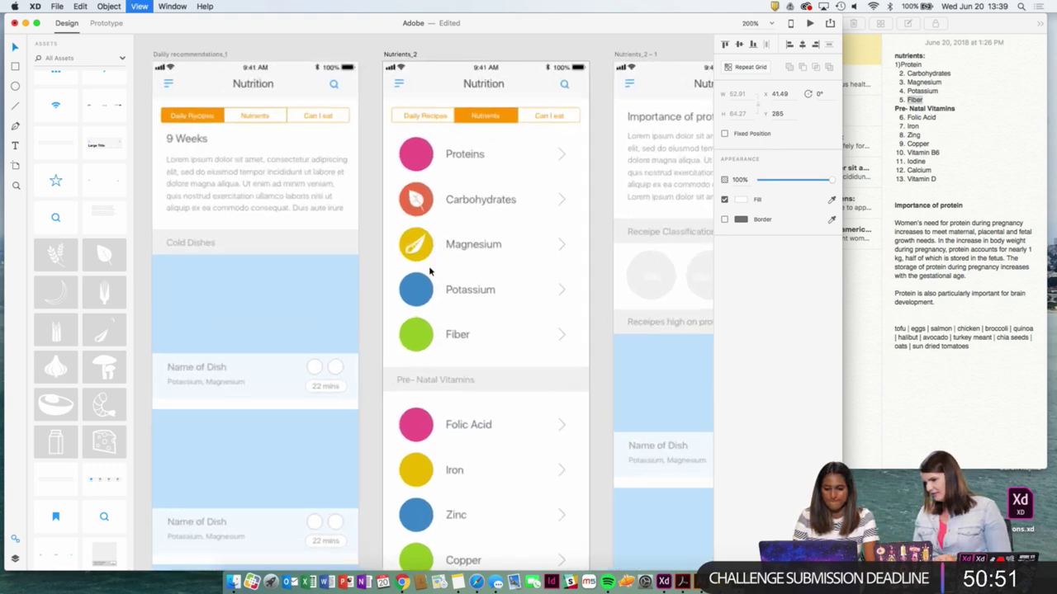
{"action": "key", "text": "super+plus"}
{"action": "left_click", "coordinate": [421, 190]}
{"action": "right_click", "coordinate": [421, 190]}
{"action": "left_click", "coordinate": [481, 284]}
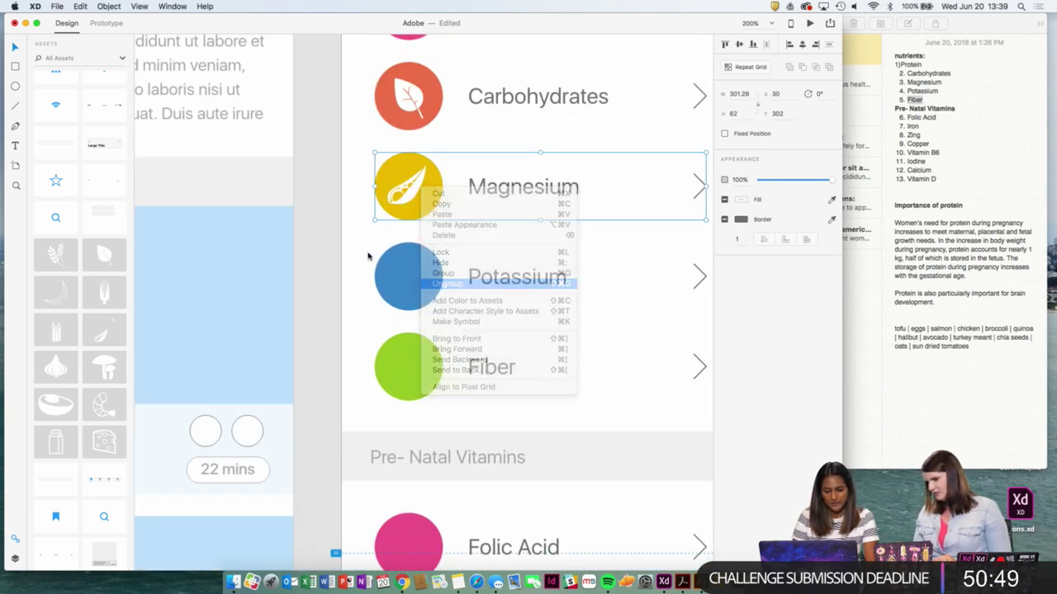
Ungroup the pea pod symbol on the Magnesium circle and delete the pod icon.
{"action": "left_click", "coordinate": [421, 181]}
{"action": "right_click", "coordinate": [421, 180]}
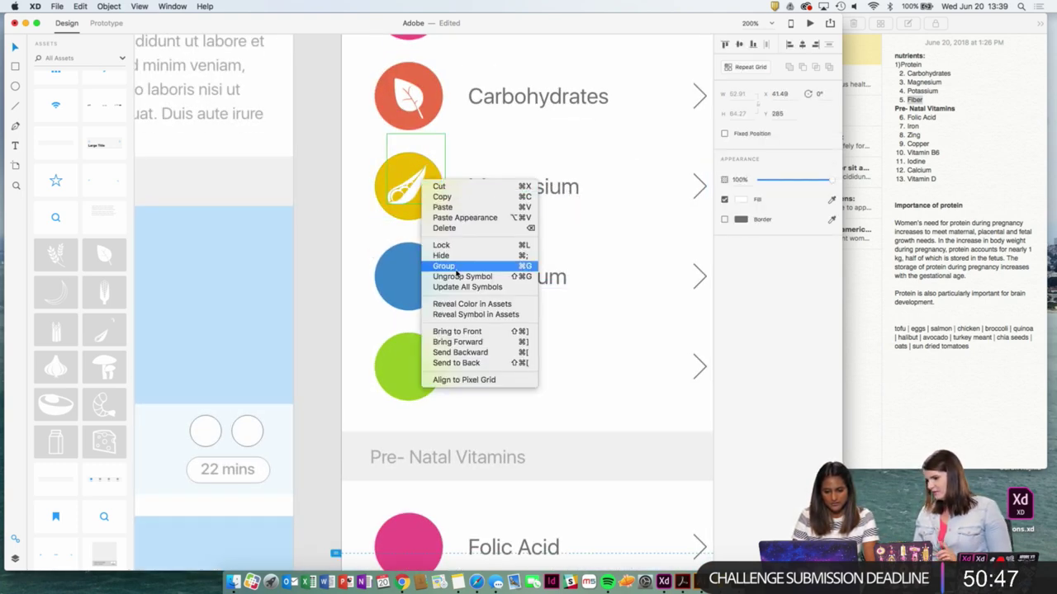
{"action": "left_click", "coordinate": [459, 277]}
{"action": "left_click", "coordinate": [413, 273]}
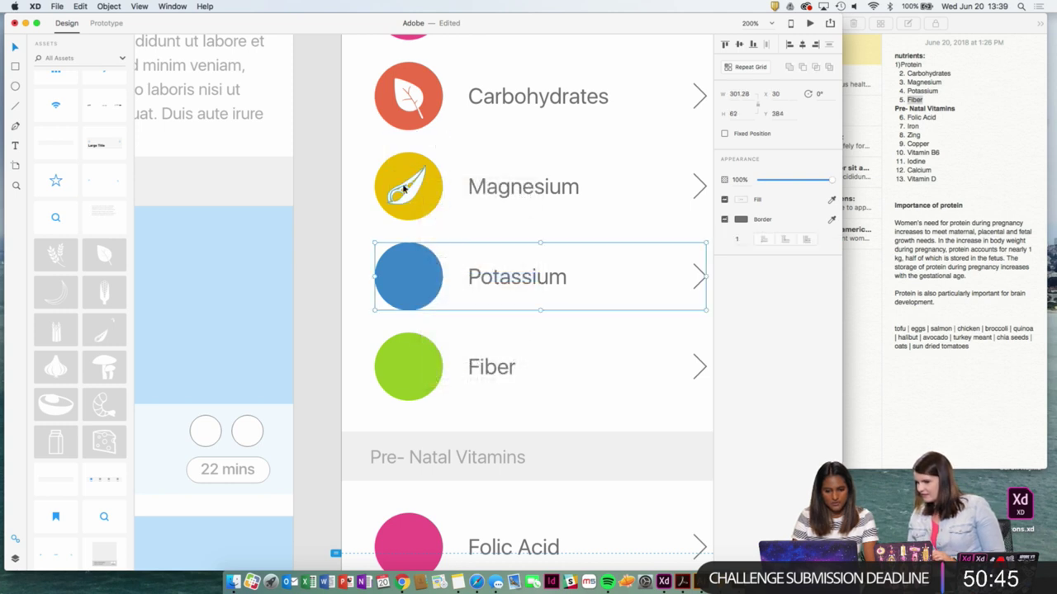
{"action": "left_click", "coordinate": [439, 195]}
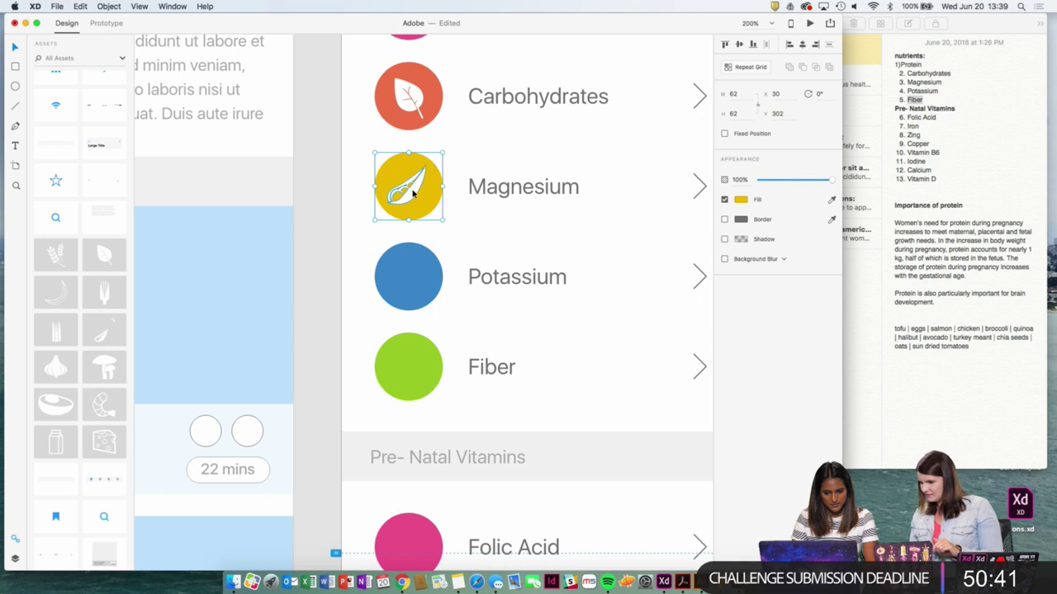
{"action": "double_click", "coordinate": [413, 193]}
{"action": "key", "text": "Delete"}
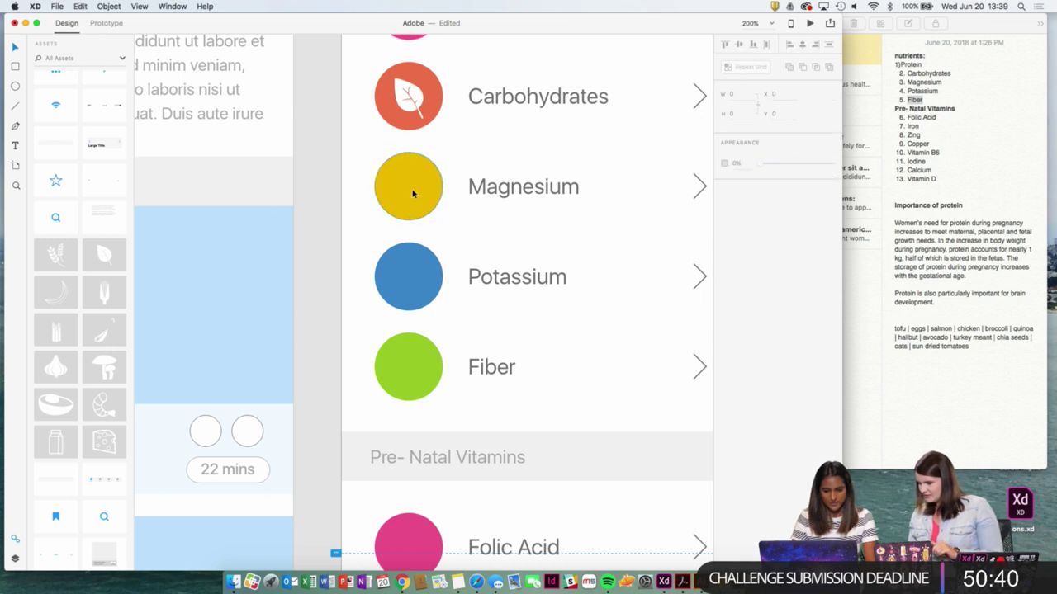
Paste the pea pod icon onto the yellow Magnesium circle.
{"action": "left_click", "coordinate": [101, 258]}
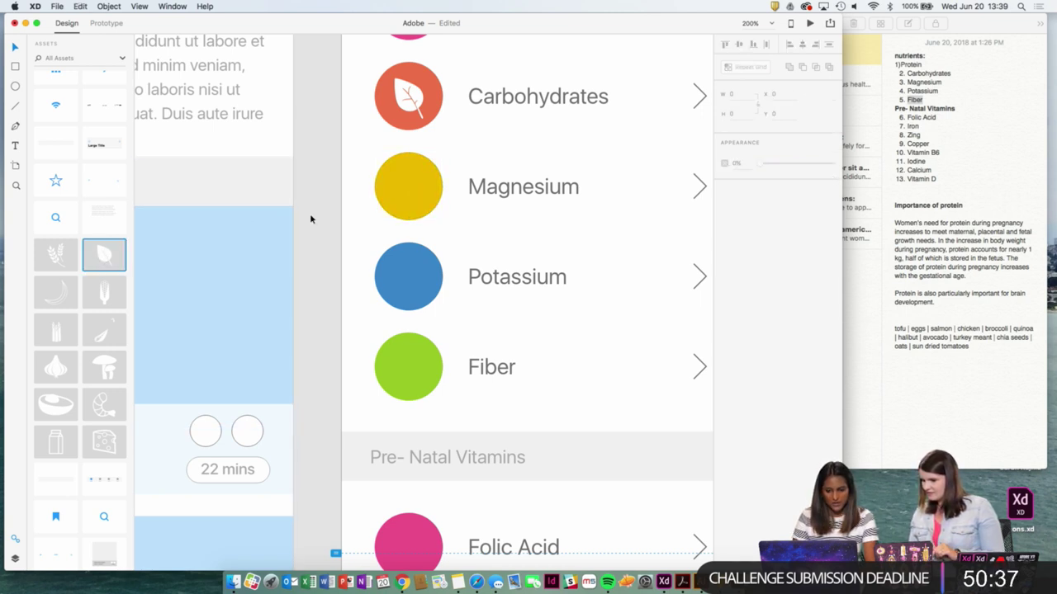
{"action": "left_click", "coordinate": [402, 191]}
{"action": "key", "text": "super+v"}
{"action": "key", "text": "Escape"}
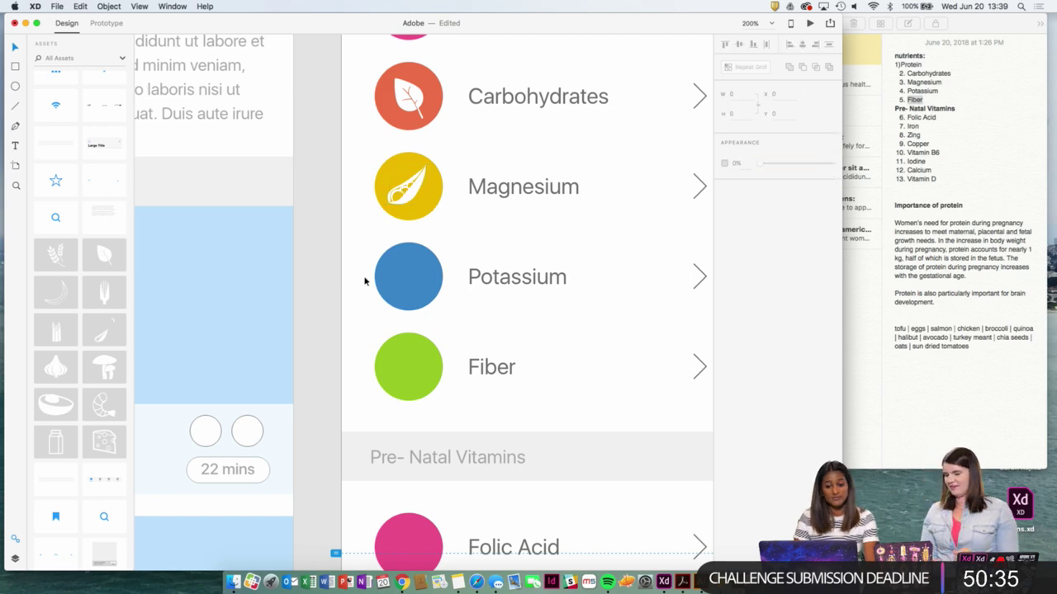
Pick the bowl-shaped symbol from the assets and try pasting it onto the pink Proteins circle.
{"action": "key", "text": "super+minus"}
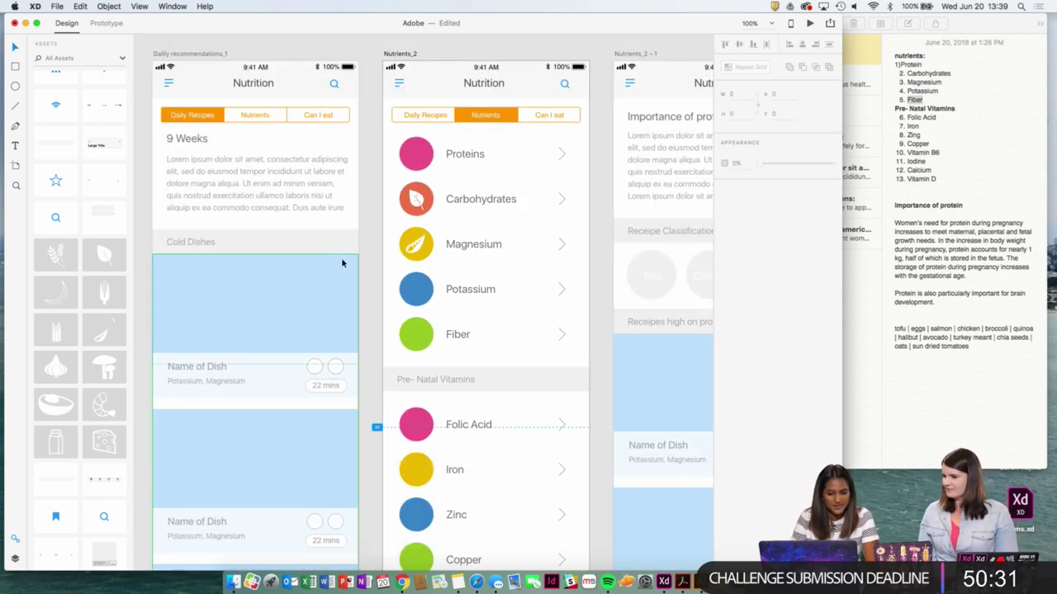
{"action": "key", "text": "super+minus"}
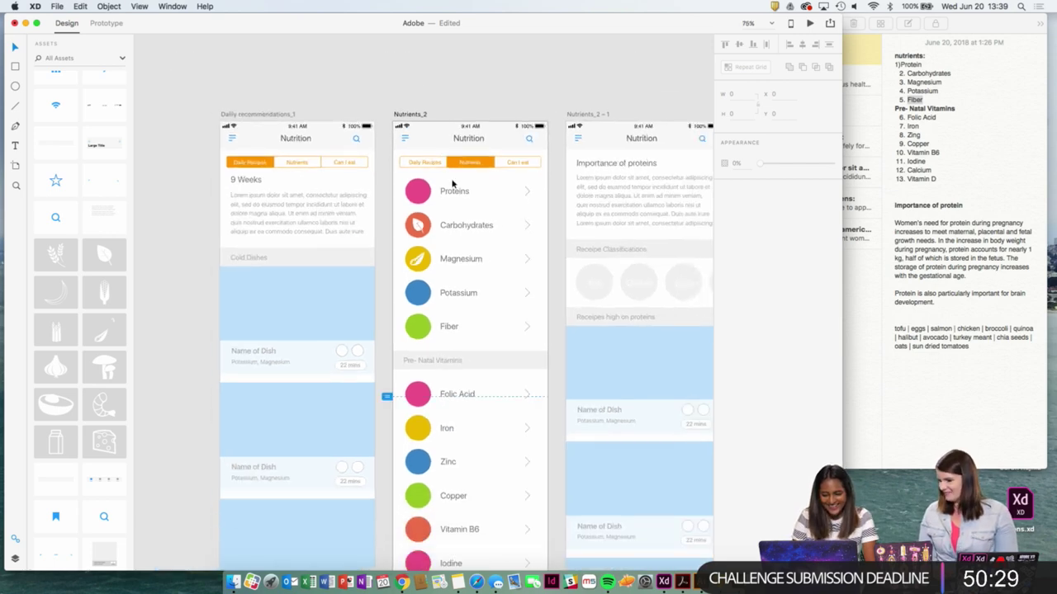
{"action": "key", "text": "super+minus"}
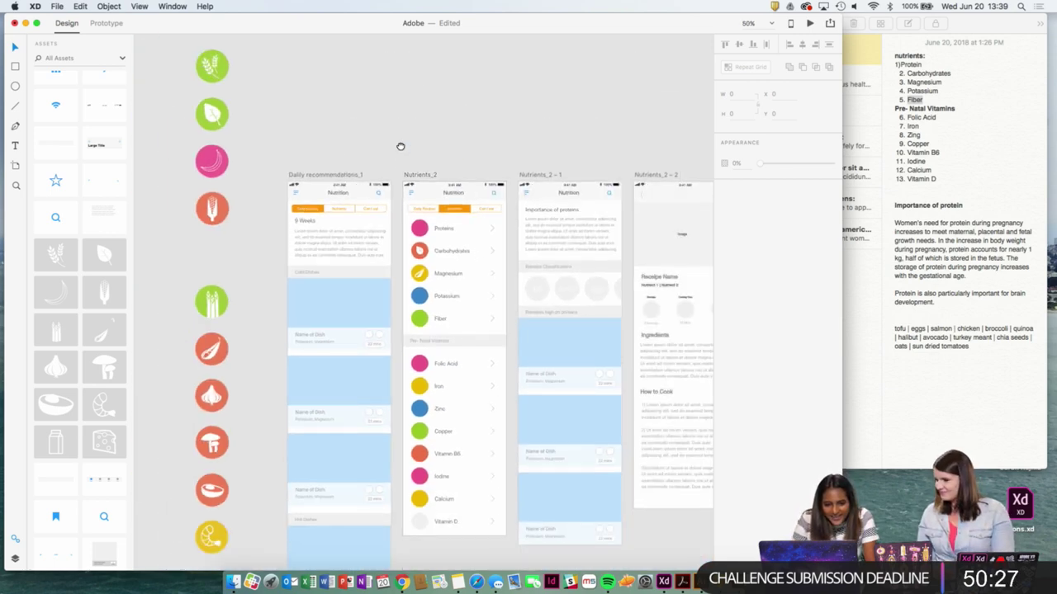
{"action": "left_click_drag", "start_coordinate": [400, 146], "coordinate": [344, 208]}
{"action": "scroll", "coordinate": [81, 361], "scroll_direction": "down", "scroll_amount": 1}
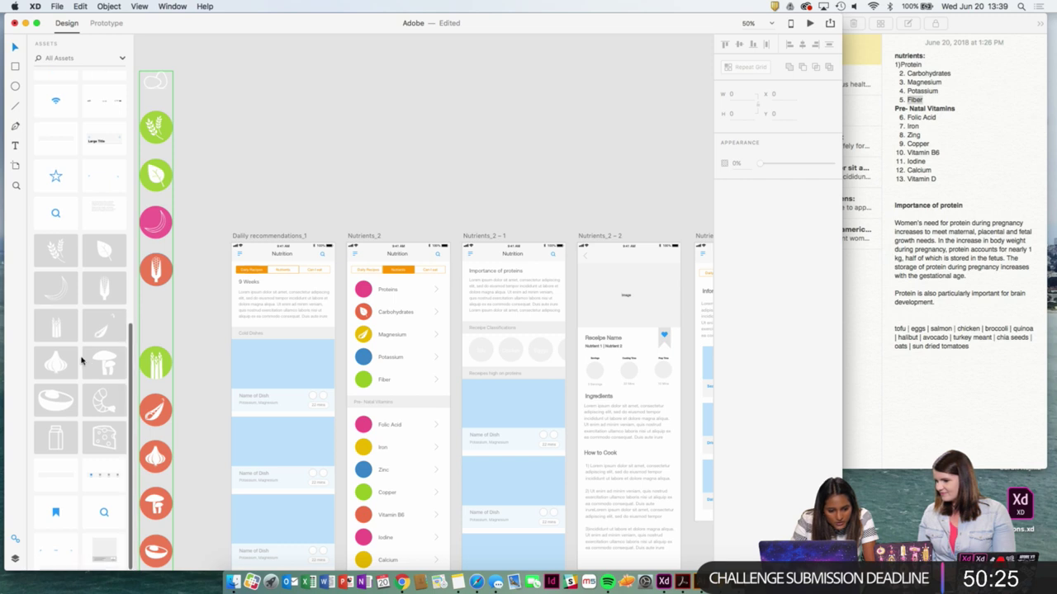
{"action": "scroll", "coordinate": [83, 359], "scroll_direction": "up", "scroll_amount": 3}
{"action": "scroll", "coordinate": [82, 360], "scroll_direction": "down", "scroll_amount": 3}
{"action": "scroll", "coordinate": [79, 421], "scroll_direction": "up", "scroll_amount": 1}
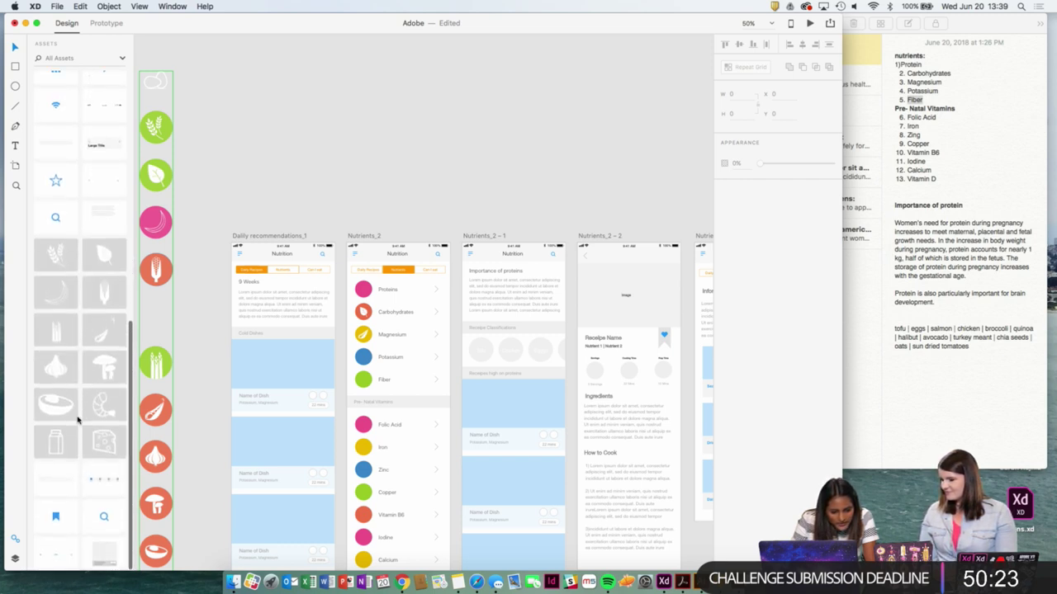
{"action": "left_click", "coordinate": [68, 415]}
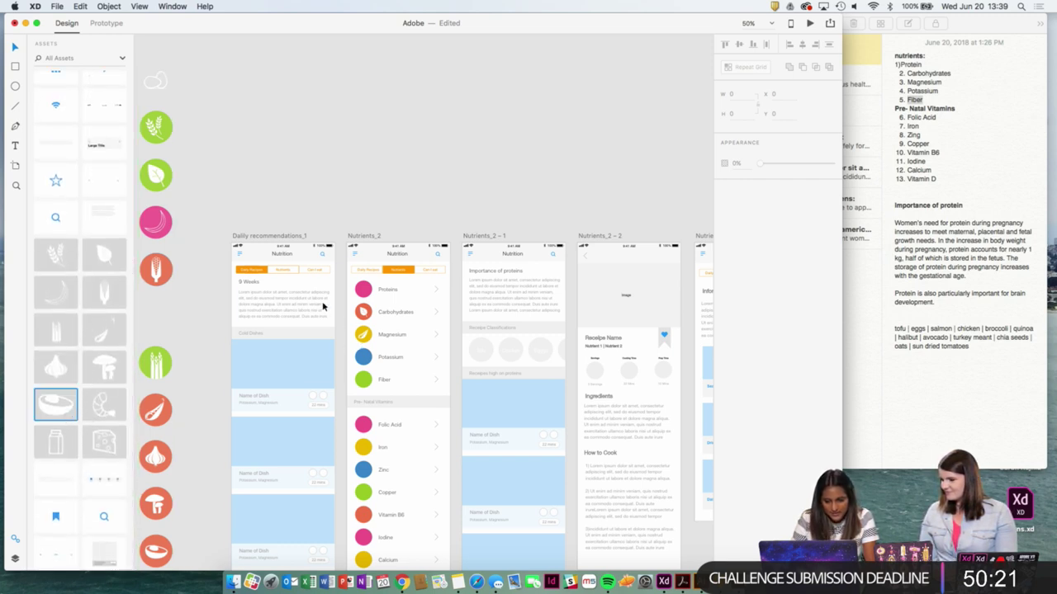
{"action": "left_click", "coordinate": [361, 289]}
{"action": "key", "text": "super+v"}
{"action": "key", "text": "super+z"}
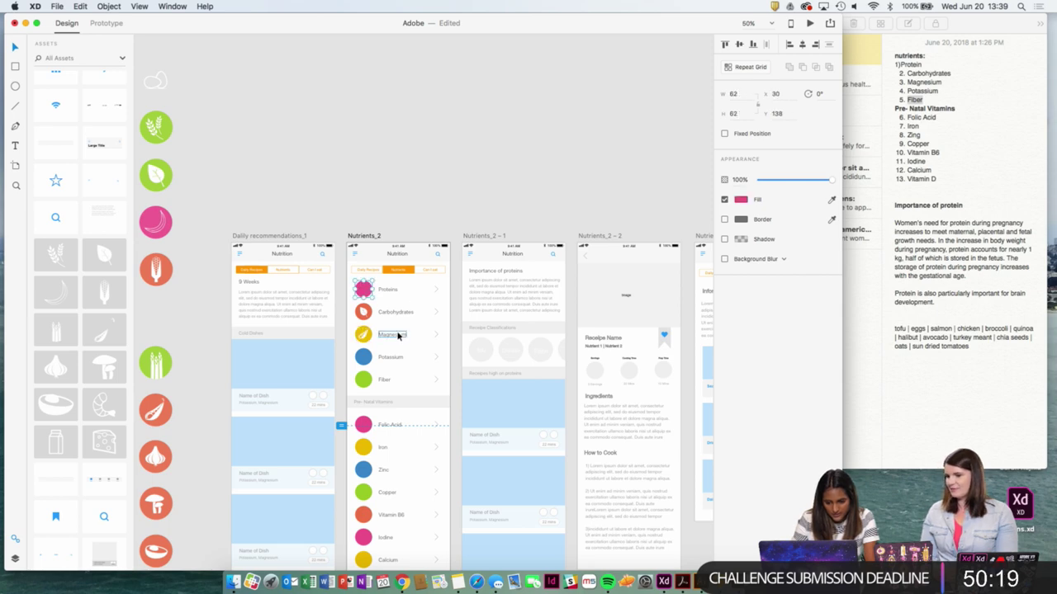
Try pasting an icon onto the Proteins circle again and delete the extra pea pod copy.
{"action": "left_click", "coordinate": [424, 229]}
{"action": "left_click", "coordinate": [366, 292]}
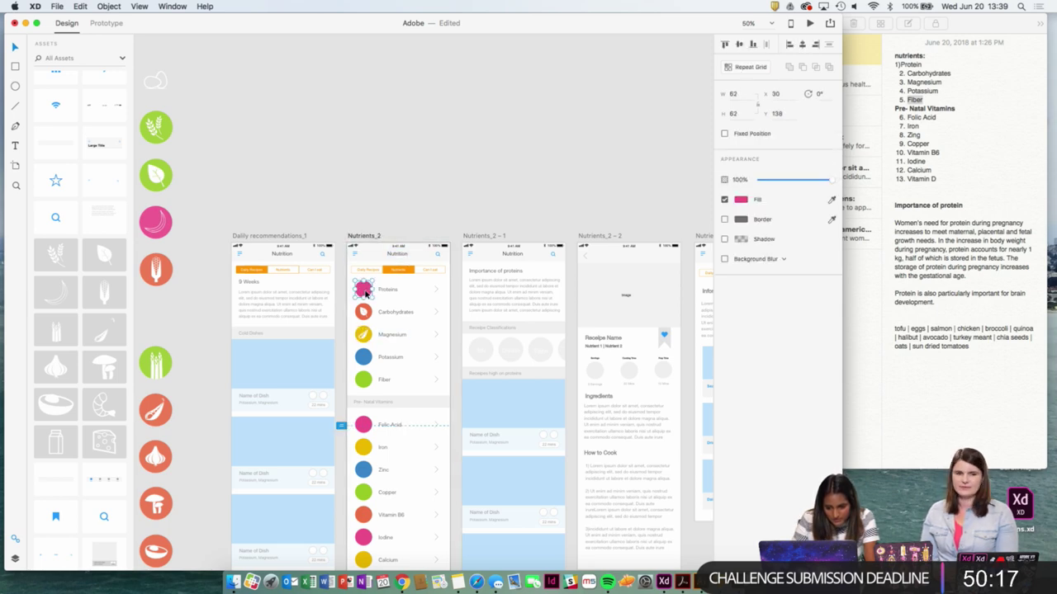
{"action": "key", "text": "super+equal"}
{"action": "key", "text": "super+equal"}
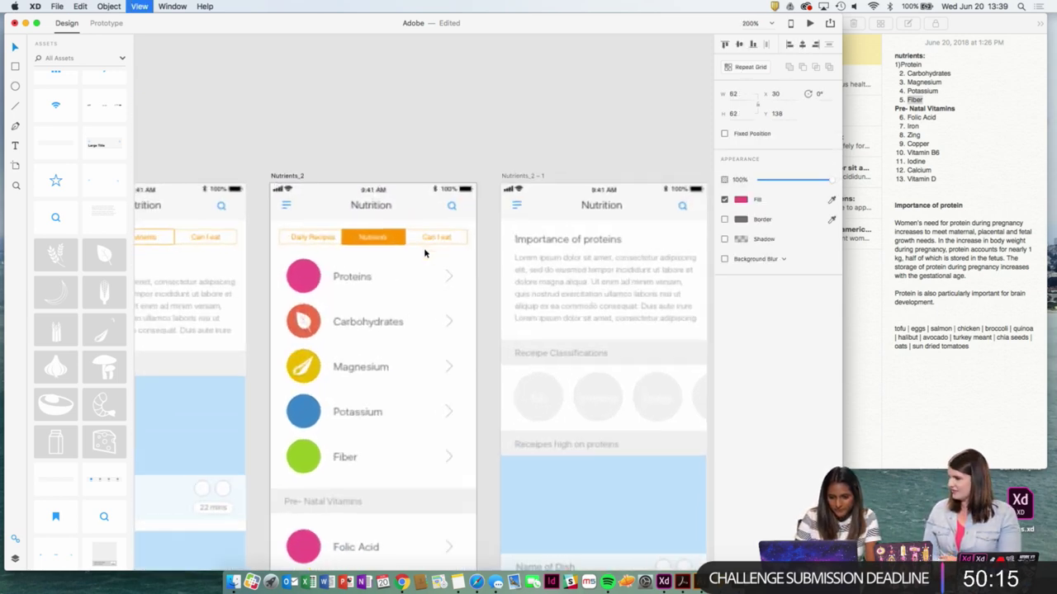
{"action": "scroll", "coordinate": [370, 240], "scroll_direction": "left", "scroll_amount": 4}
{"action": "key", "text": "super+v"}
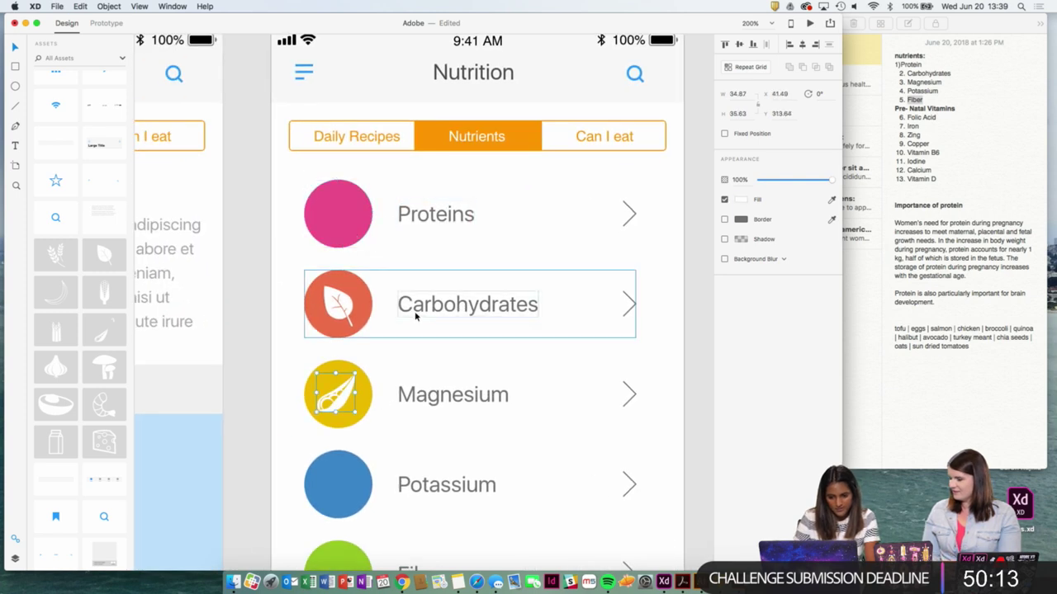
{"action": "key", "text": "shift+Up"}
{"action": "key", "text": "shift+Up"}
{"action": "key", "text": "shift+Up"}
{"action": "key", "text": "shift+Up"}
{"action": "key", "text": "Delete"}
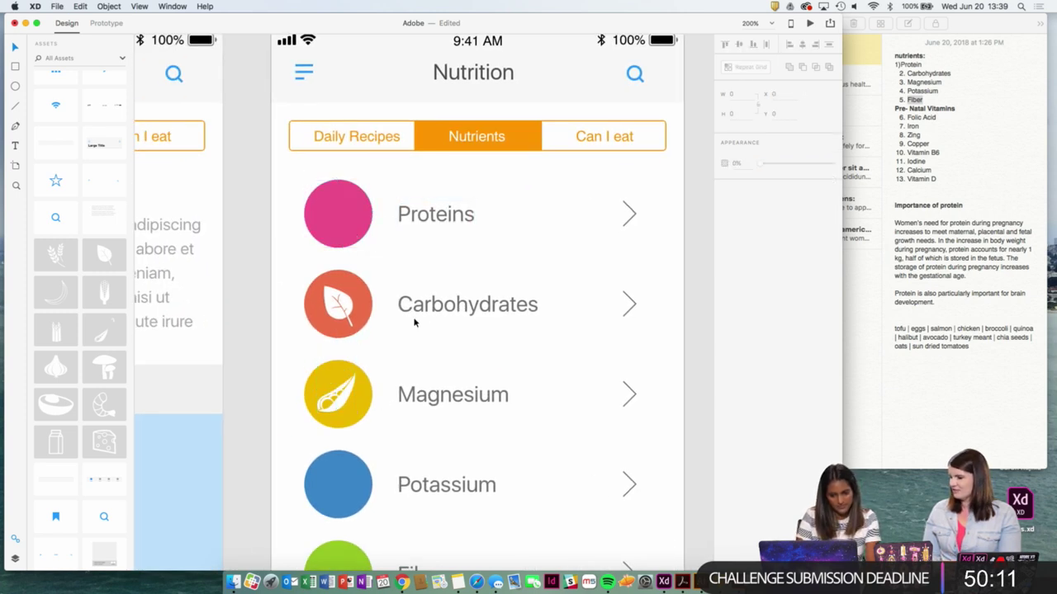
Place the bowl-shaped symbol on the pink Proteins circle, ungroup it and cut its icon.
{"action": "left_click_drag", "start_coordinate": [60, 405], "coordinate": [373, 213]}
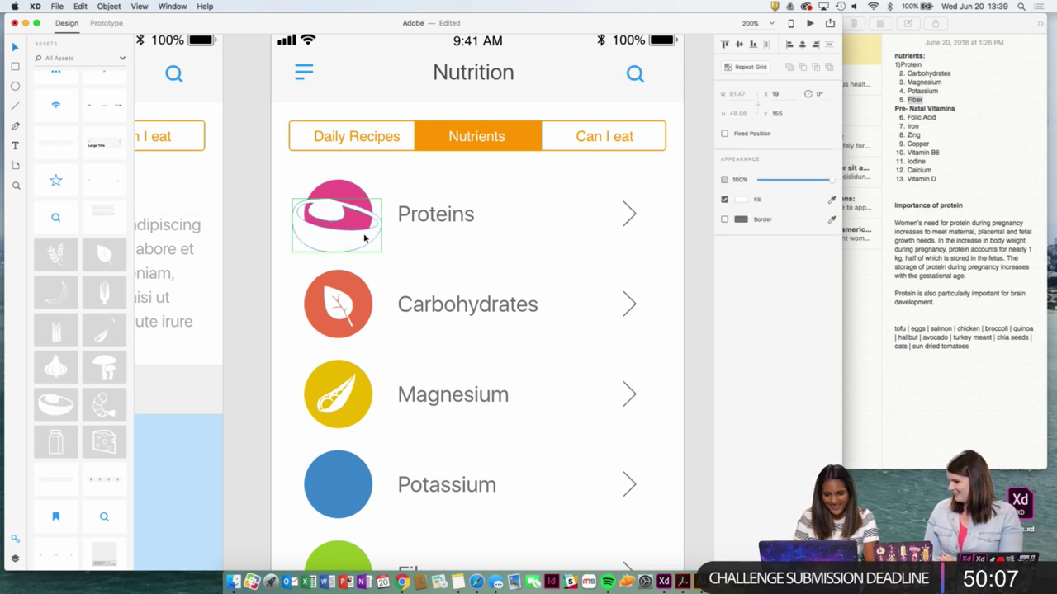
{"action": "key", "text": "super+shift+g"}
{"action": "key", "text": "super+x"}
Paste the bowl-shaped icon onto the Proteins circle and scale it to about 43 × 26 to fit inside.
{"action": "left_click", "coordinate": [362, 208]}
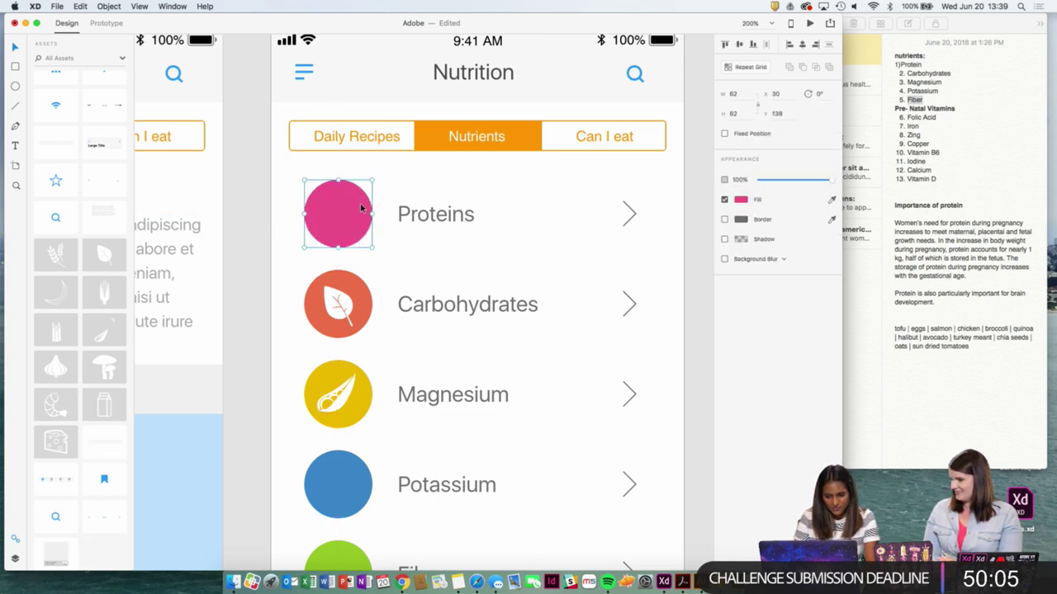
{"action": "key", "text": "super+v"}
{"action": "left_click_drag", "start_coordinate": [381, 198], "coordinate": [348, 225]}
Try to place the grain stalk symbol on the Carbohydrates circle.
{"action": "key", "text": "super+minus"}
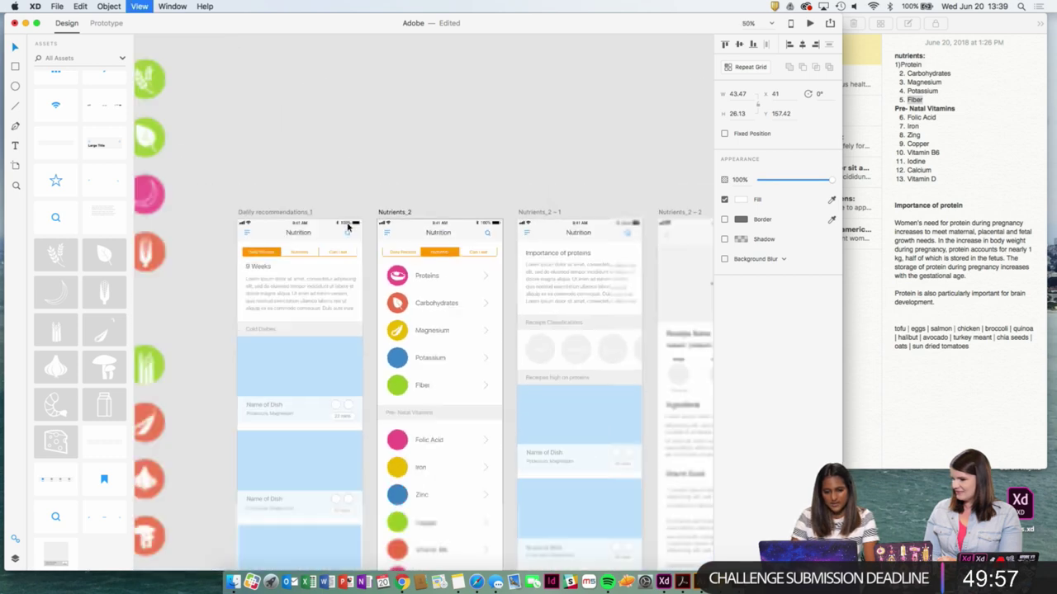
{"action": "key", "text": "super+minus"}
{"action": "key", "text": "super+plus"}
{"action": "left_click_drag", "start_coordinate": [261, 176], "coordinate": [195, 161]}
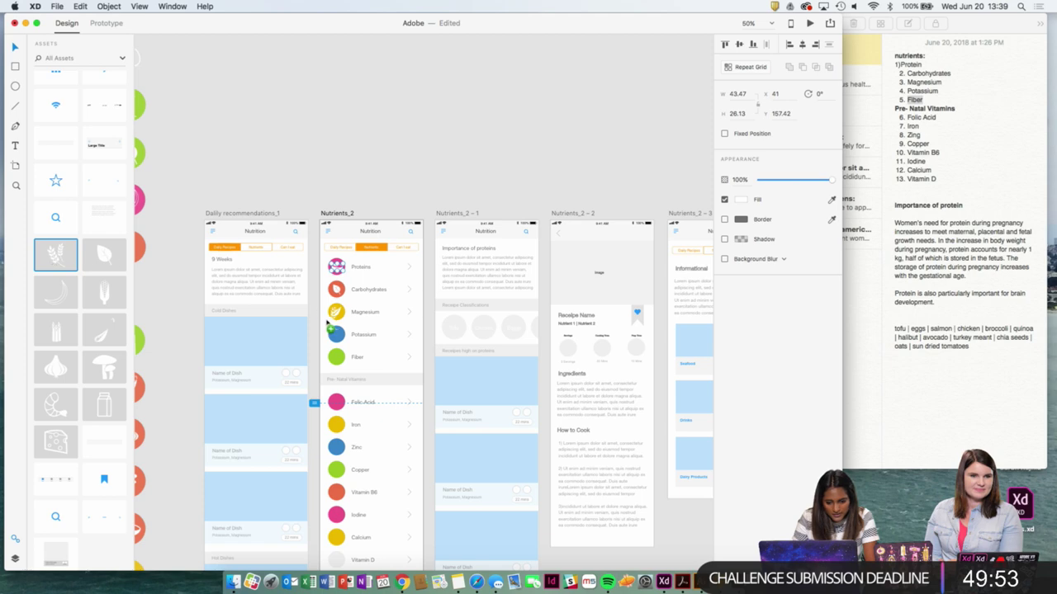
{"action": "left_click_drag", "start_coordinate": [326, 323], "coordinate": [339, 338]}
{"action": "left_click_drag", "start_coordinate": [336, 289], "coordinate": [338, 293]}
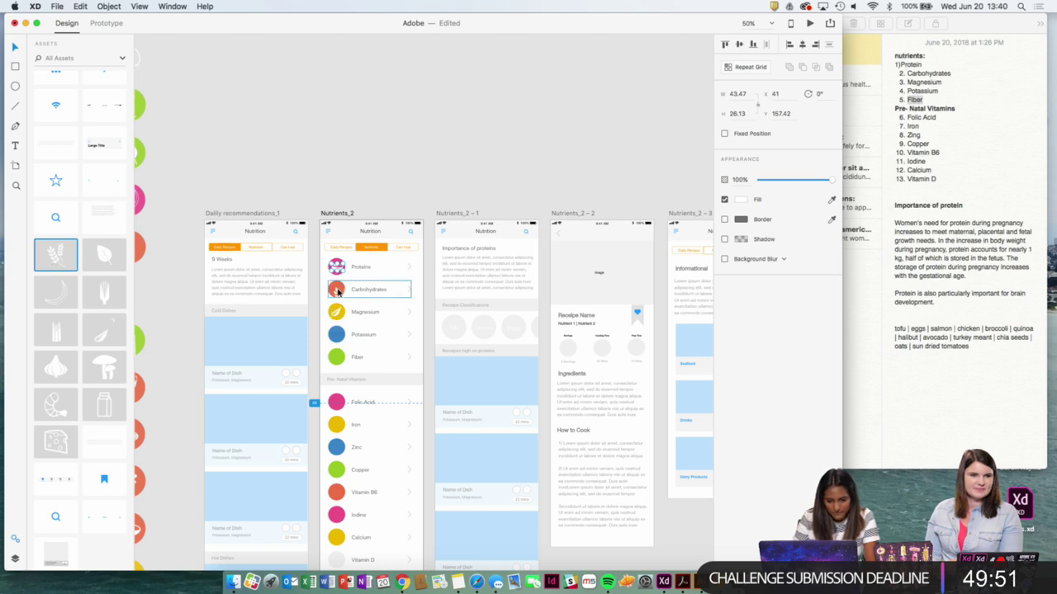
{"action": "key", "text": "super+plus"}
{"action": "scroll", "coordinate": [340, 288], "scroll_direction": "left", "scroll_amount": 3}
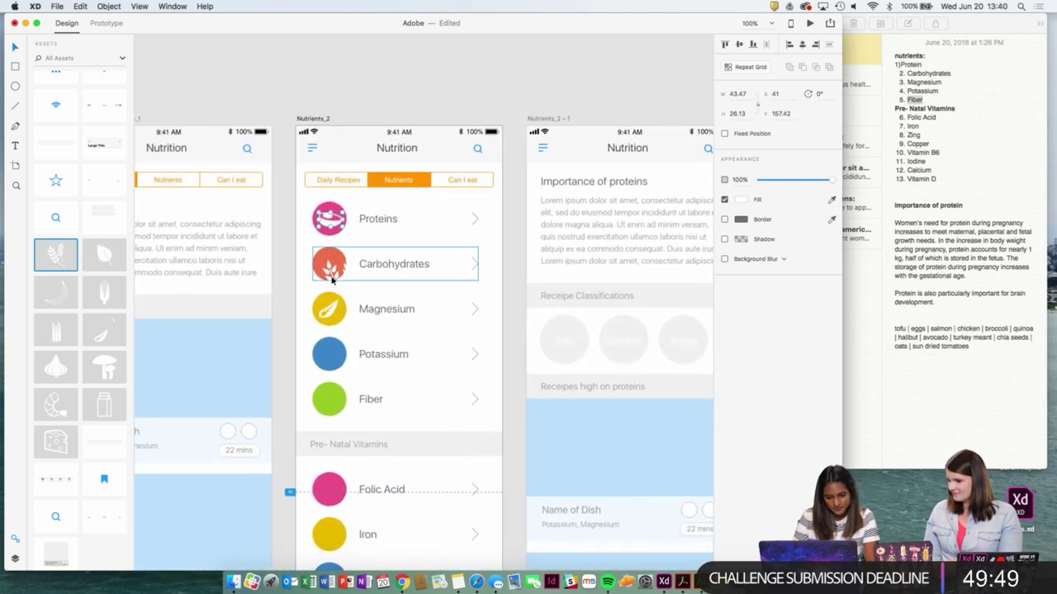
{"action": "left_click", "coordinate": [334, 273]}
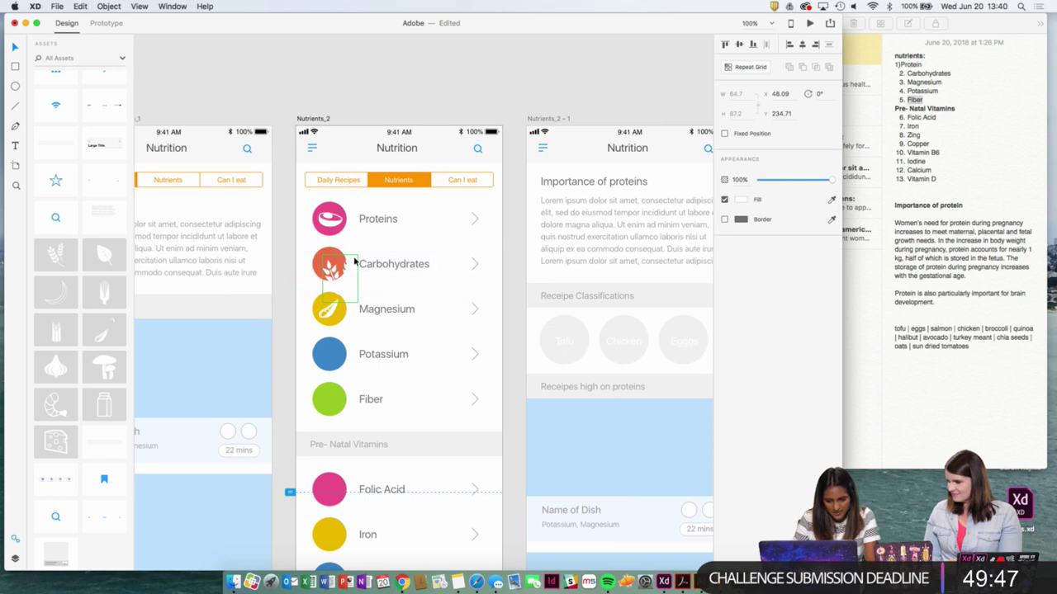
{"action": "left_click_drag", "start_coordinate": [329, 279], "coordinate": [333, 277]}
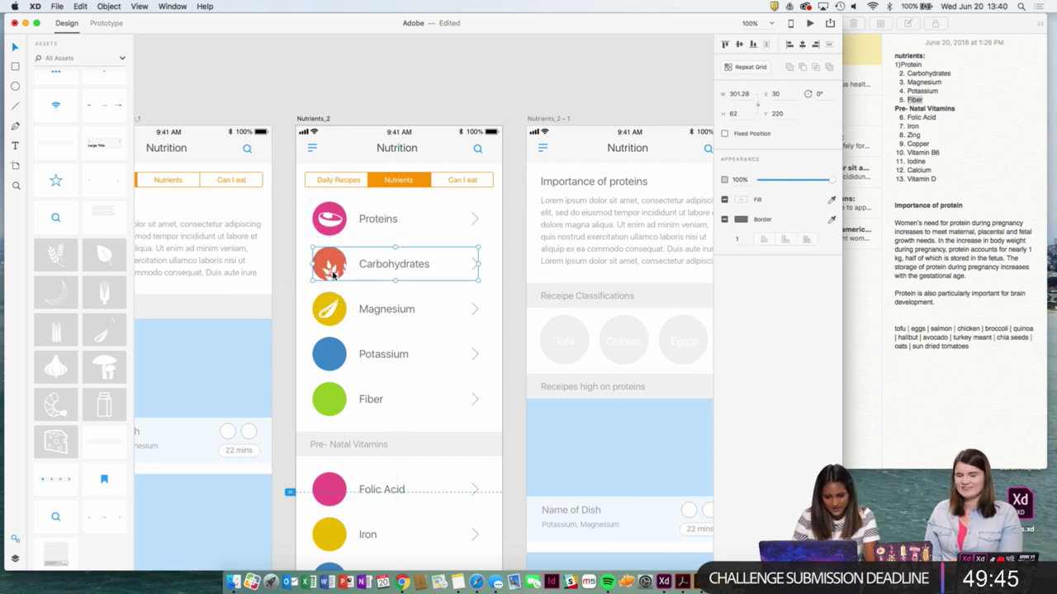
Check the orange Carbohydrates circle for an ungroup option and undo the grain symbol placement.
{"action": "double_click", "coordinate": [334, 277]}
{"action": "scroll", "coordinate": [333, 275], "scroll_direction": "up", "scroll_amount": 5}
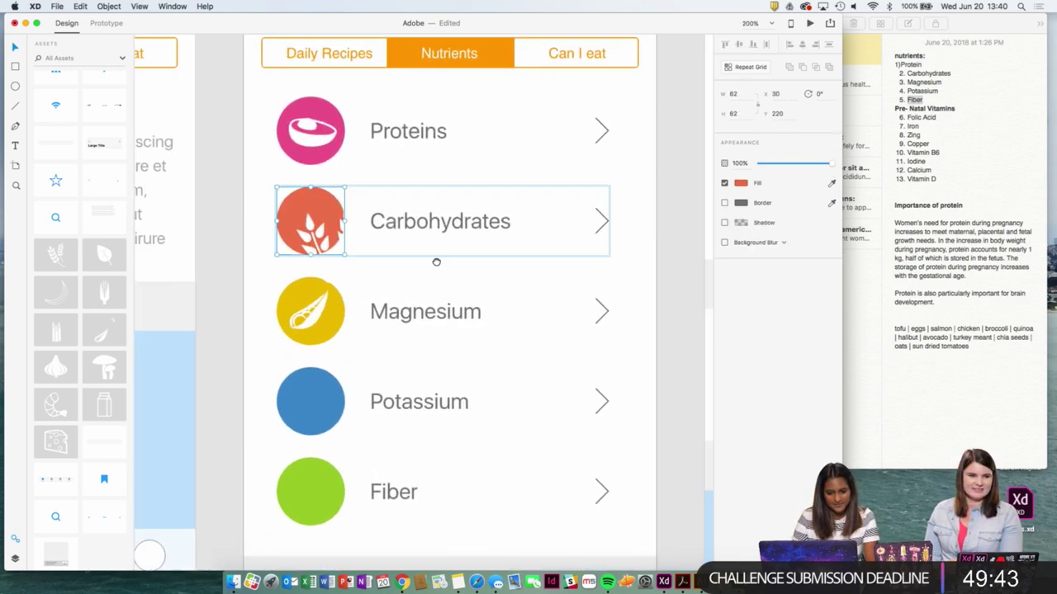
{"action": "right_click", "coordinate": [368, 240]}
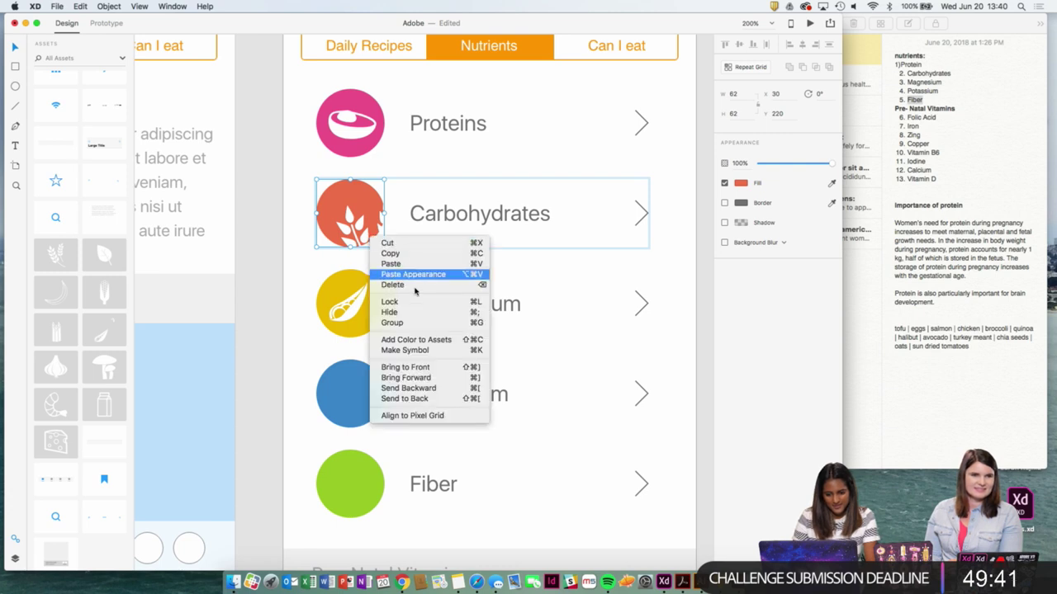
{"action": "left_click", "coordinate": [350, 293]}
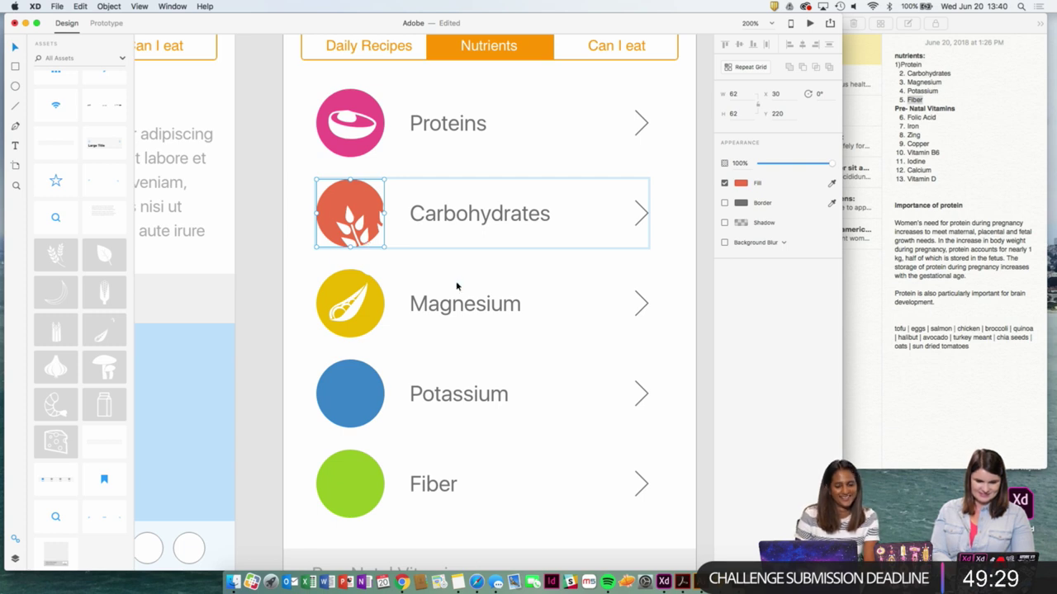
{"action": "right_click", "coordinate": [359, 231]}
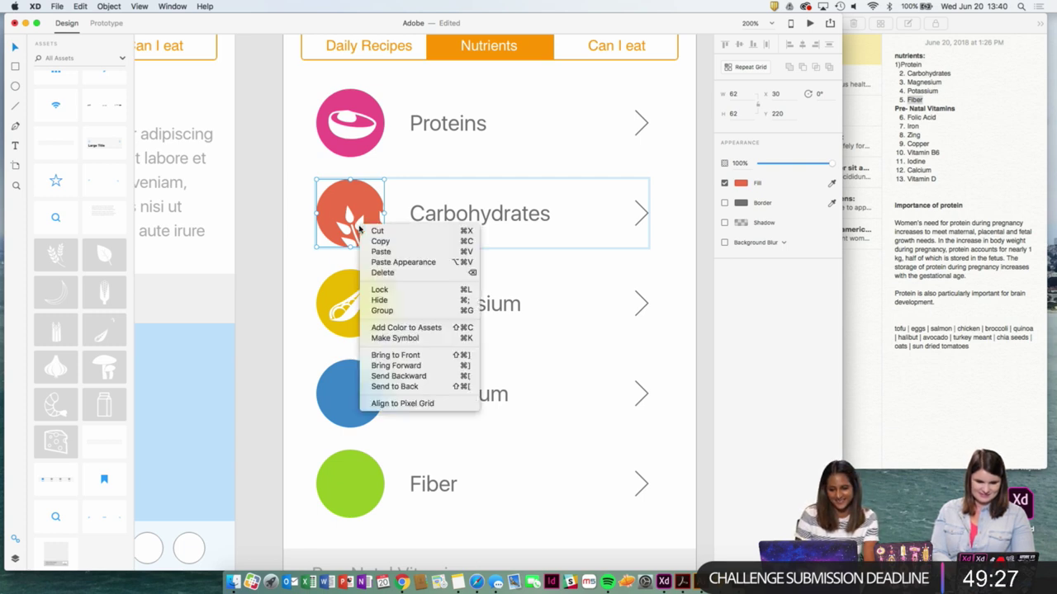
{"action": "left_click", "coordinate": [326, 283]}
{"action": "key", "text": "super+z"}
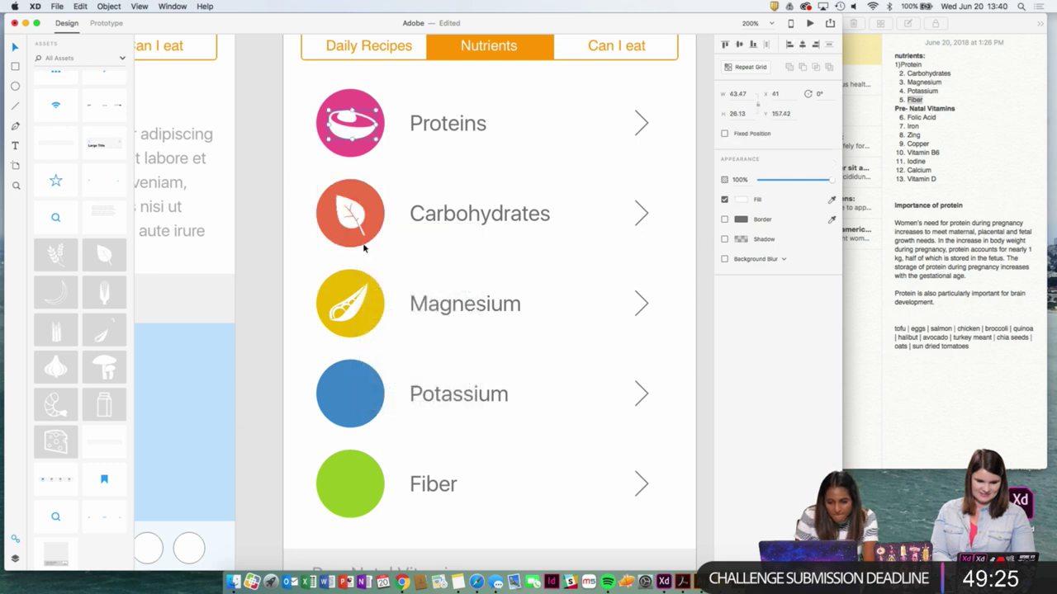
Ungroup the Carbohydrates row and move its leaf icon onto the pasteboard beside the Nutrients screen.
{"action": "left_click", "coordinate": [364, 234]}
{"action": "right_click", "coordinate": [366, 236]}
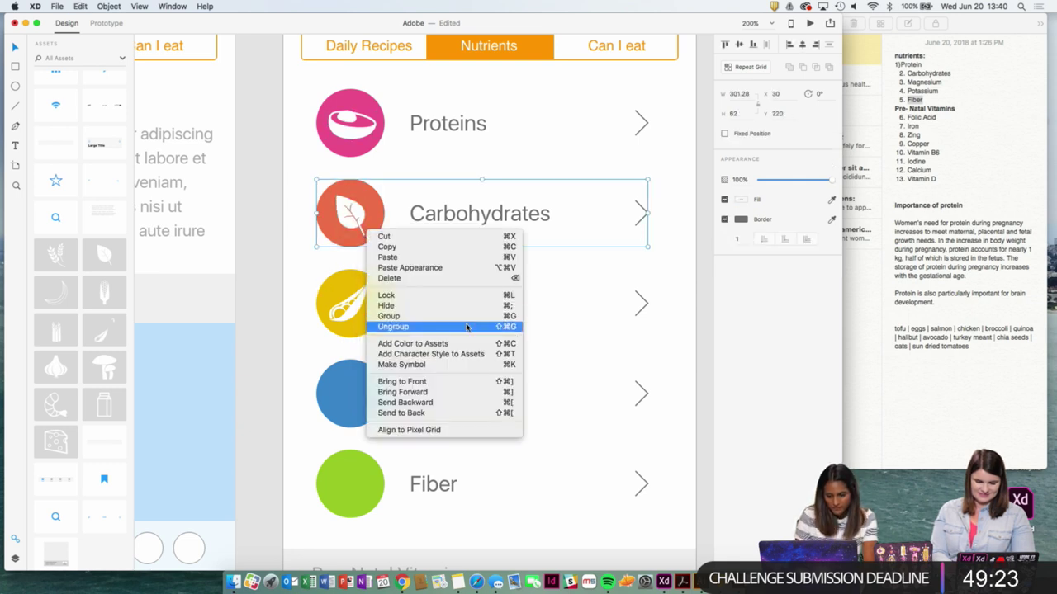
{"action": "left_click", "coordinate": [307, 274]}
{"action": "left_click", "coordinate": [351, 224]}
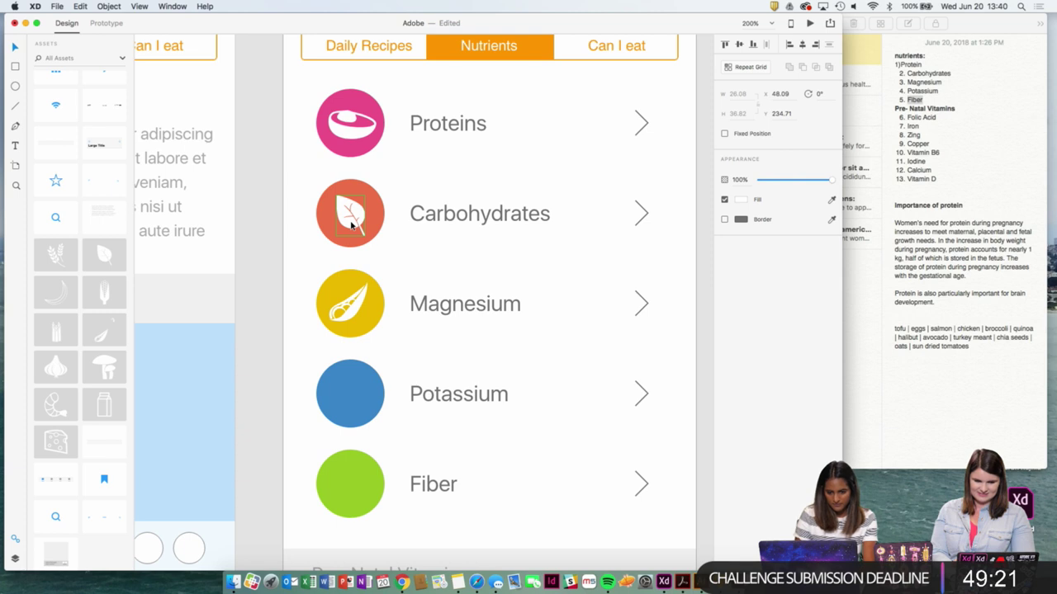
{"action": "left_click_drag", "start_coordinate": [351, 224], "coordinate": [259, 359]}
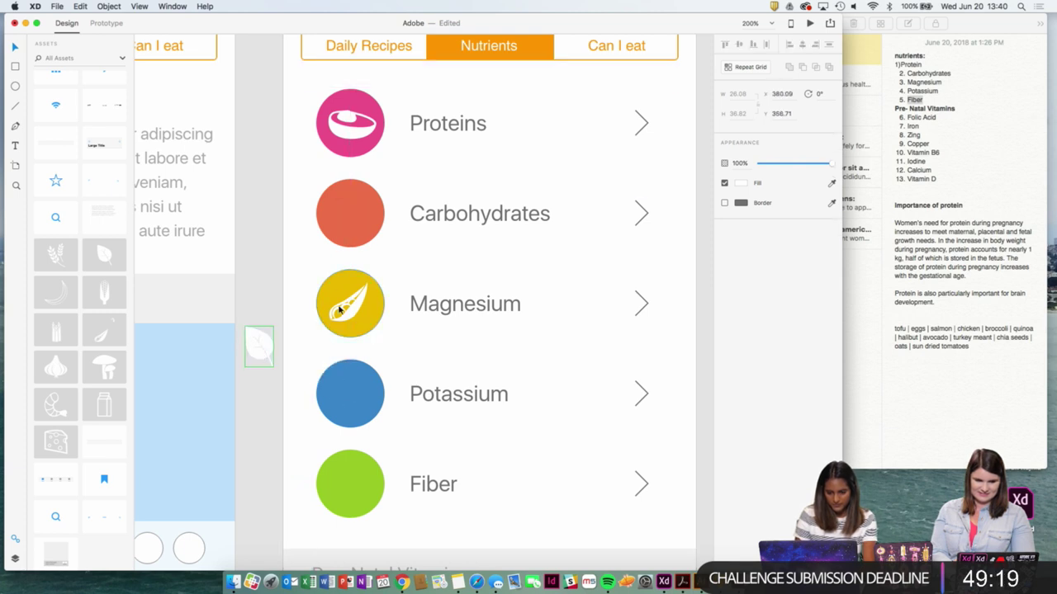
Try to move the bowl-shaped icon from the Proteins circle to the Carbohydrates circle.
{"action": "left_click", "coordinate": [355, 128]}
{"action": "left_click_drag", "start_coordinate": [355, 128], "coordinate": [360, 249]}
{"action": "key", "text": "ctrl+z"}
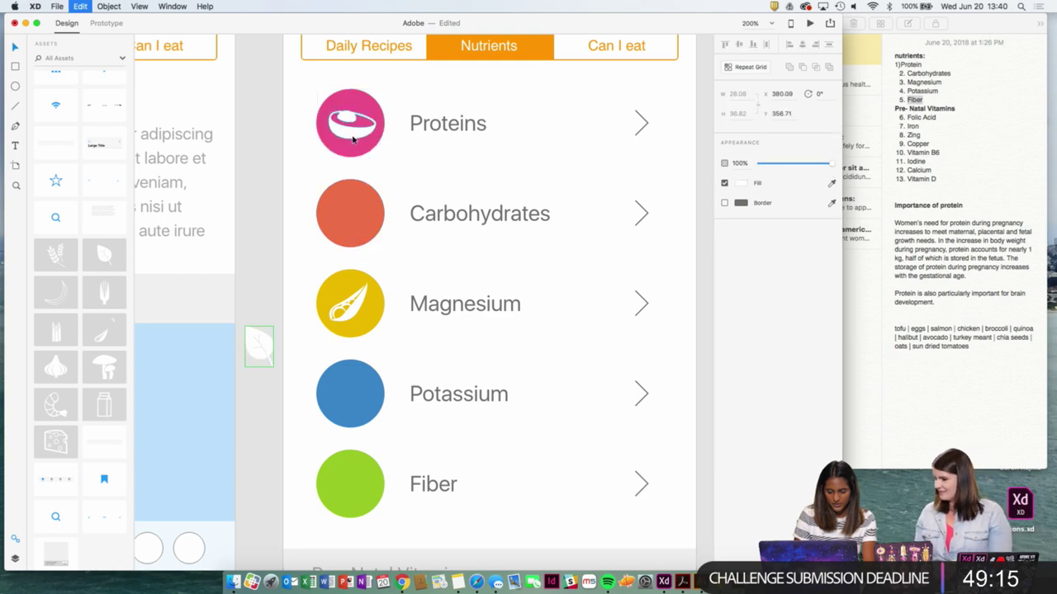
{"action": "left_click", "coordinate": [351, 166]}
Switch to the Icons document on Desktop 4 and enlarge its window.
{"action": "key", "text": "ctrl+Up"}
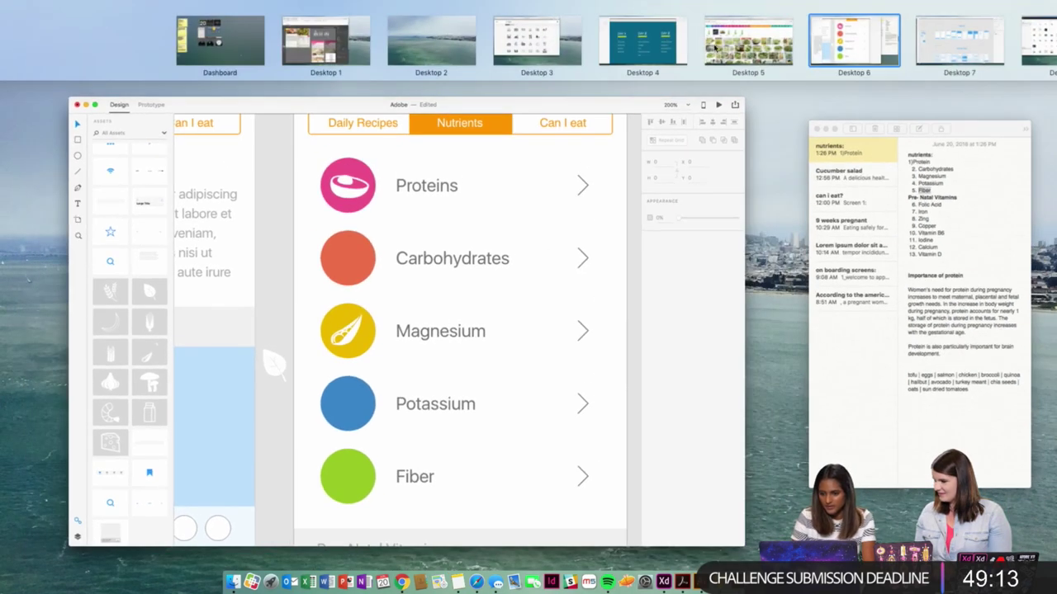
{"action": "mouse_move", "coordinate": [850, 48]}
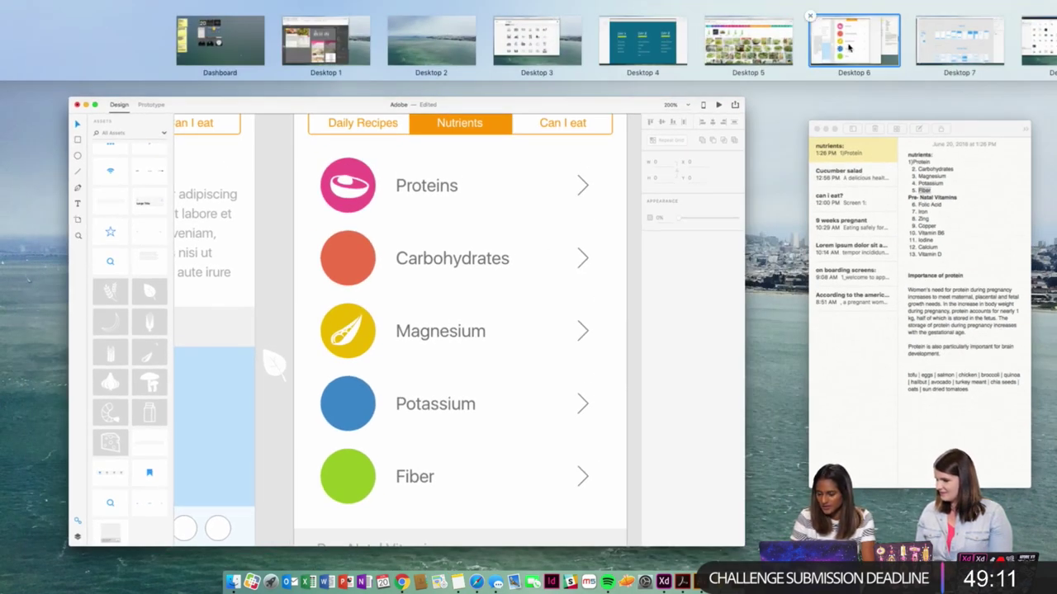
{"action": "left_click", "coordinate": [642, 37]}
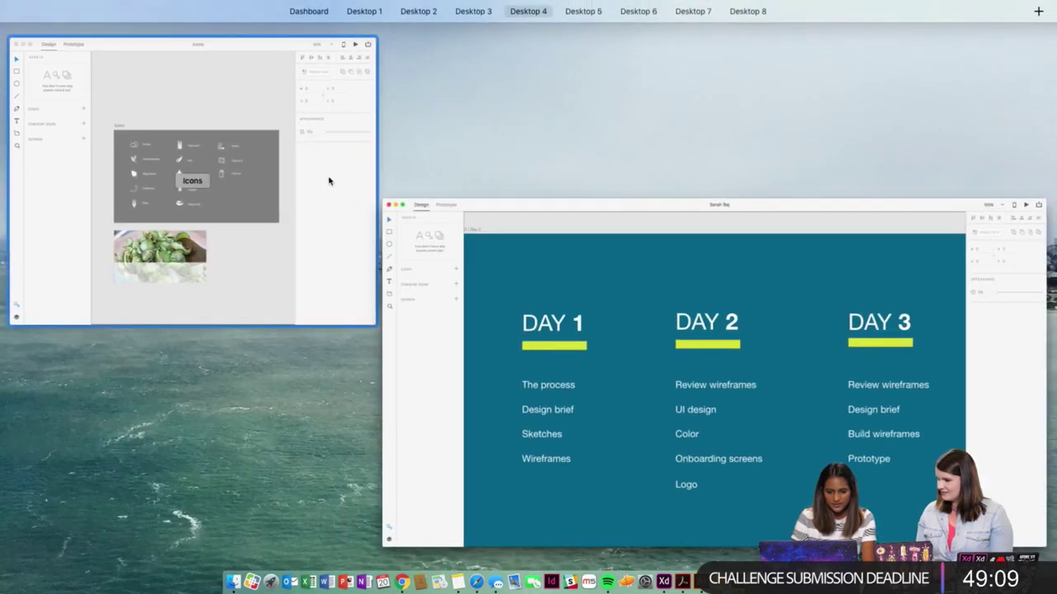
{"action": "left_click", "coordinate": [328, 181]}
{"action": "key", "text": "ctrl+Up"}
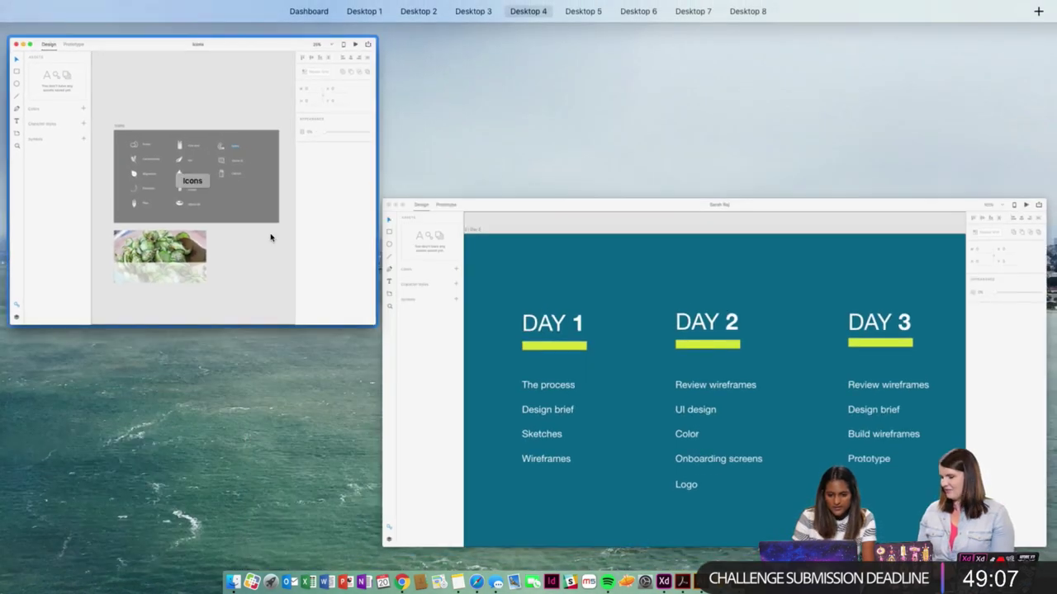
{"action": "left_click", "coordinate": [270, 237]}
{"action": "left_click_drag", "start_coordinate": [587, 472], "coordinate": [924, 504]}
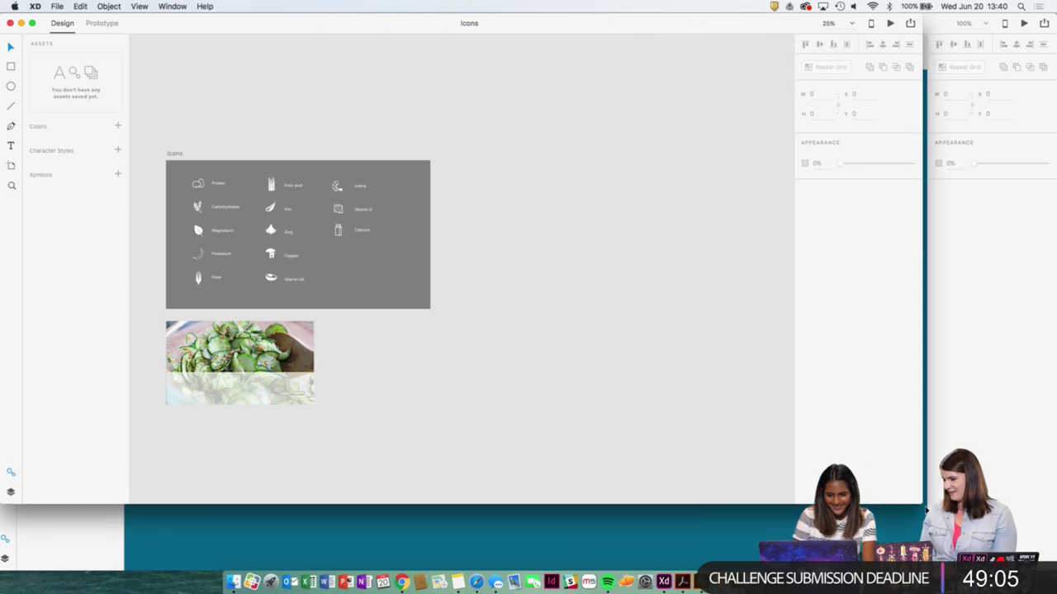
Enlarge the view of the Icons artboard and move its document window to the desktop holding the nutrition app document.
{"action": "left_click_drag", "start_coordinate": [625, 448], "coordinate": [761, 521]}
{"action": "key", "text": "super+plus"}
{"action": "key", "text": "super+plus"}
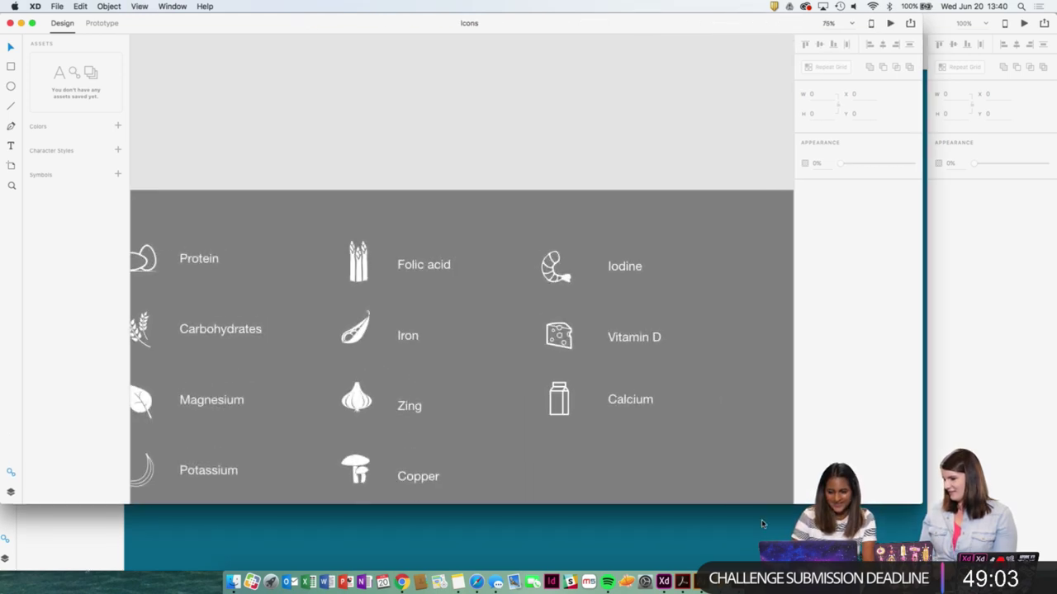
{"action": "left_click_drag", "start_coordinate": [616, 400], "coordinate": [663, 336]}
{"action": "key", "text": "ctrl+Up"}
{"action": "left_click_drag", "start_coordinate": [355, 136], "coordinate": [873, 6]}
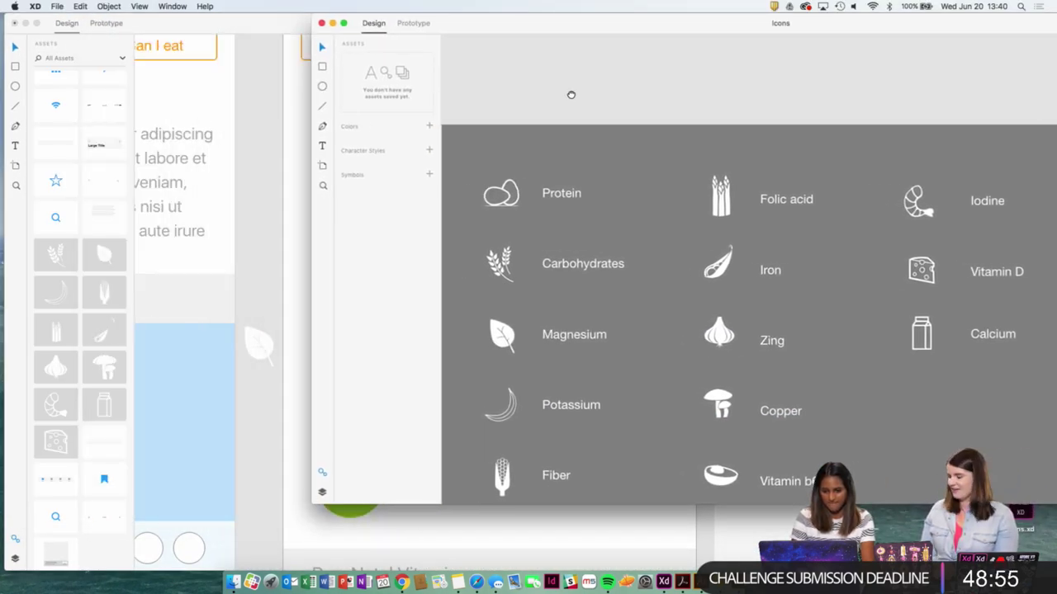
Copy the whole Icons artboard and paste it into the nutrition app document.
{"action": "scroll", "coordinate": [553, 116], "scroll_direction": "left", "scroll_amount": 5}
{"action": "left_click", "coordinate": [559, 126]}
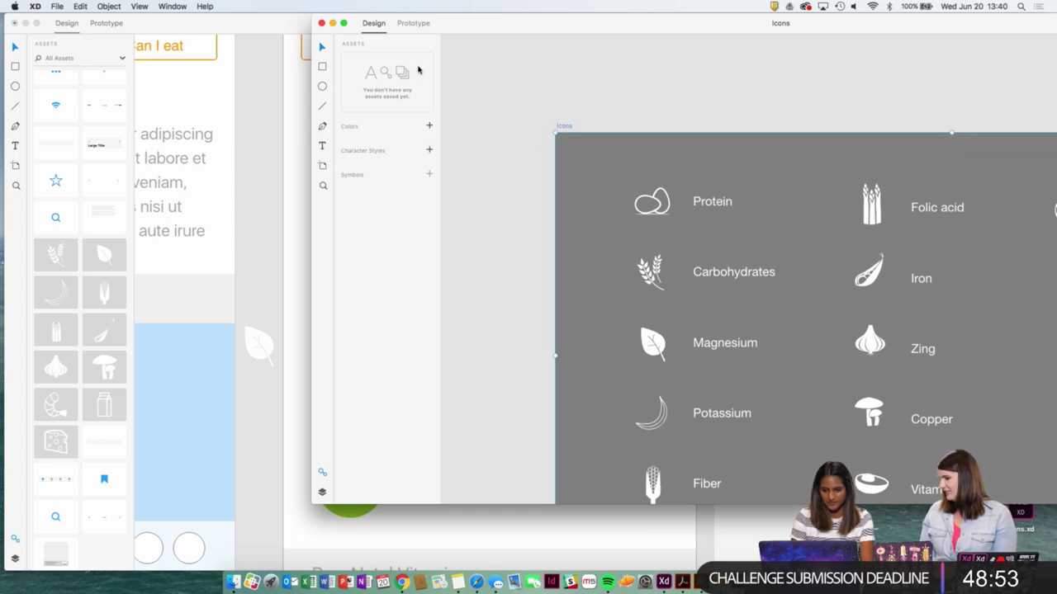
{"action": "left_click", "coordinate": [269, 156]}
{"action": "key", "text": "super+minus"}
{"action": "key", "text": "super+minus"}
{"action": "key", "text": "super+minus"}
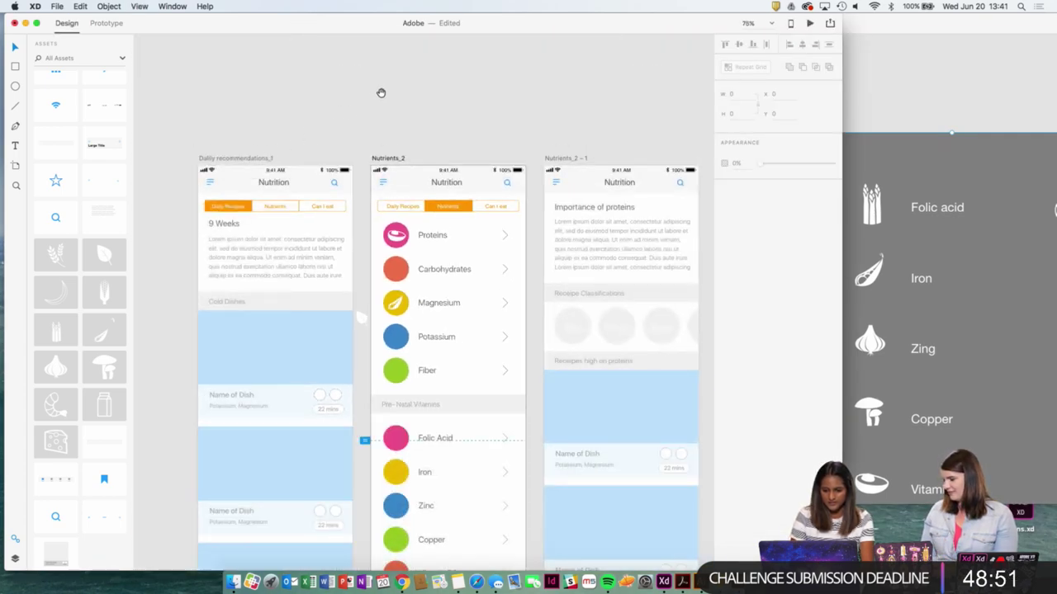
{"action": "key", "text": "super+v"}
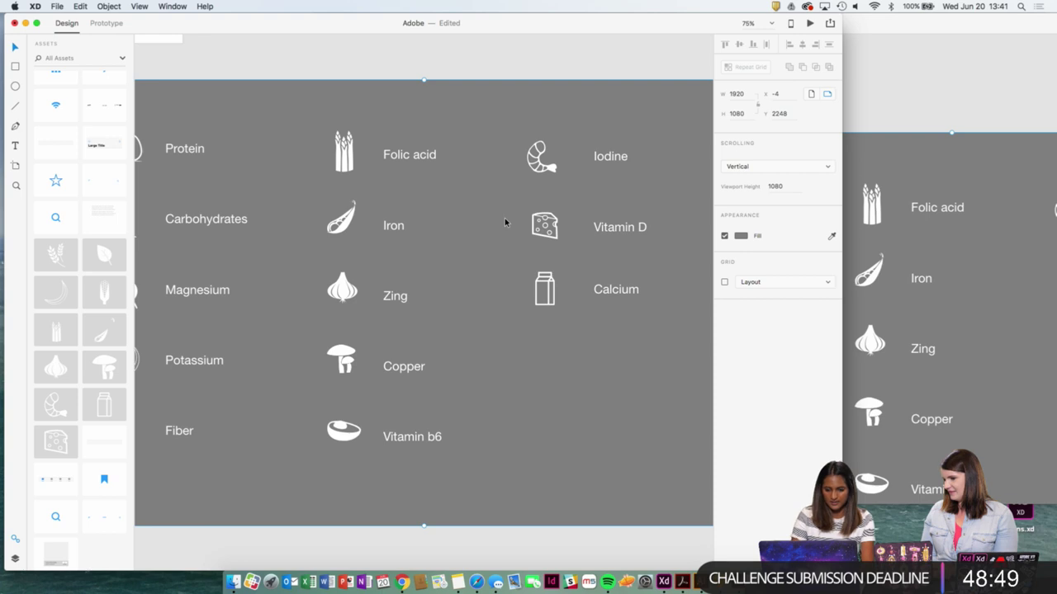
{"action": "key", "text": "super+minus"}
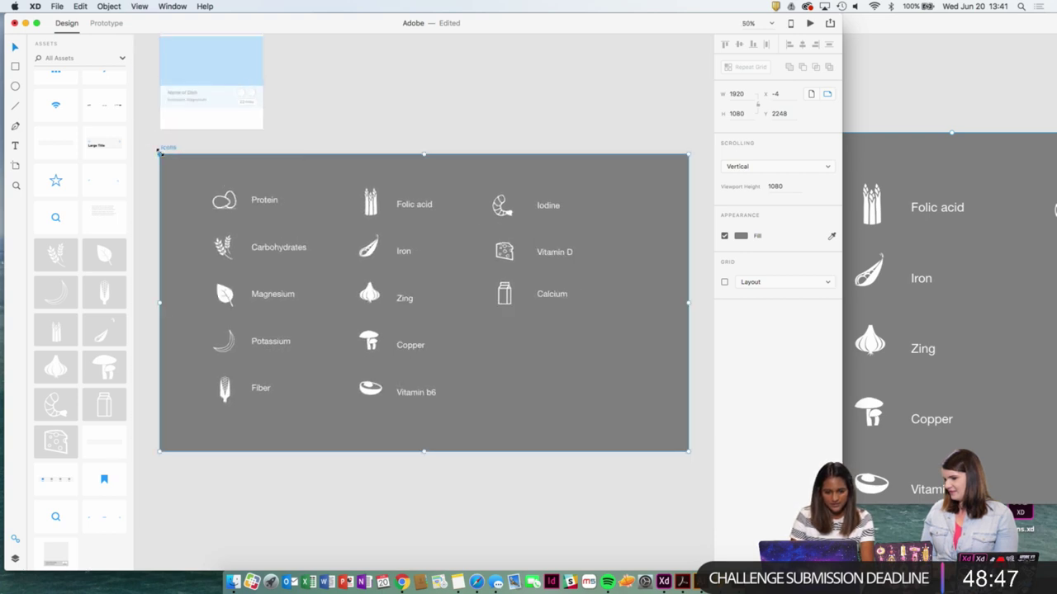
Trim the pasted Icons artboard to about 1642 × 923 and move it just below the Nutrients screens.
{"action": "left_click_drag", "start_coordinate": [159, 152], "coordinate": [236, 196]}
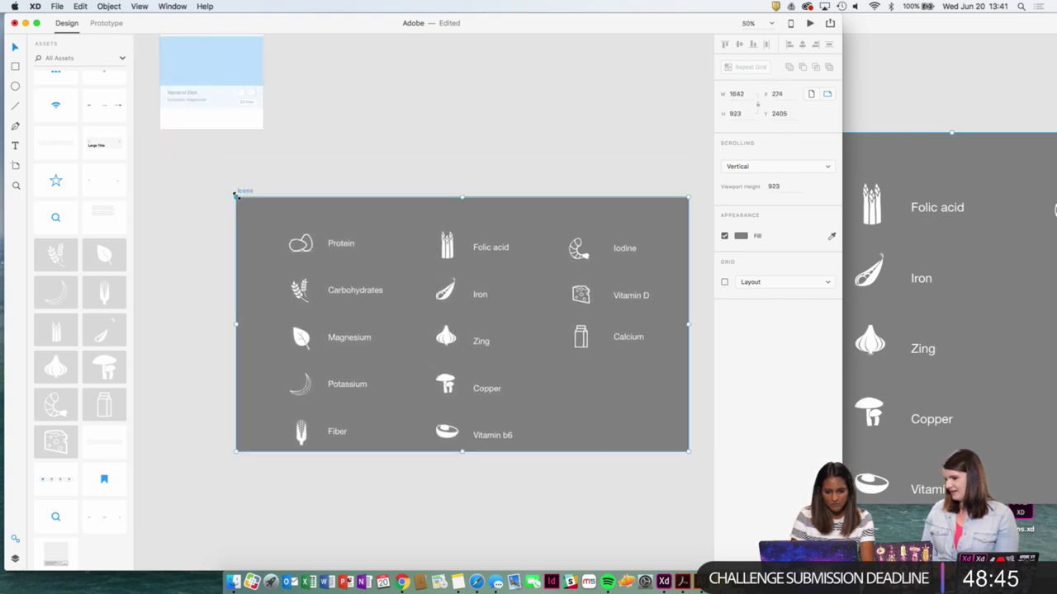
{"action": "left_click", "coordinate": [465, 122]}
{"action": "left_click_drag", "start_coordinate": [466, 122], "coordinate": [576, 299]}
{"action": "left_click_drag", "start_coordinate": [354, 340], "coordinate": [346, 378]}
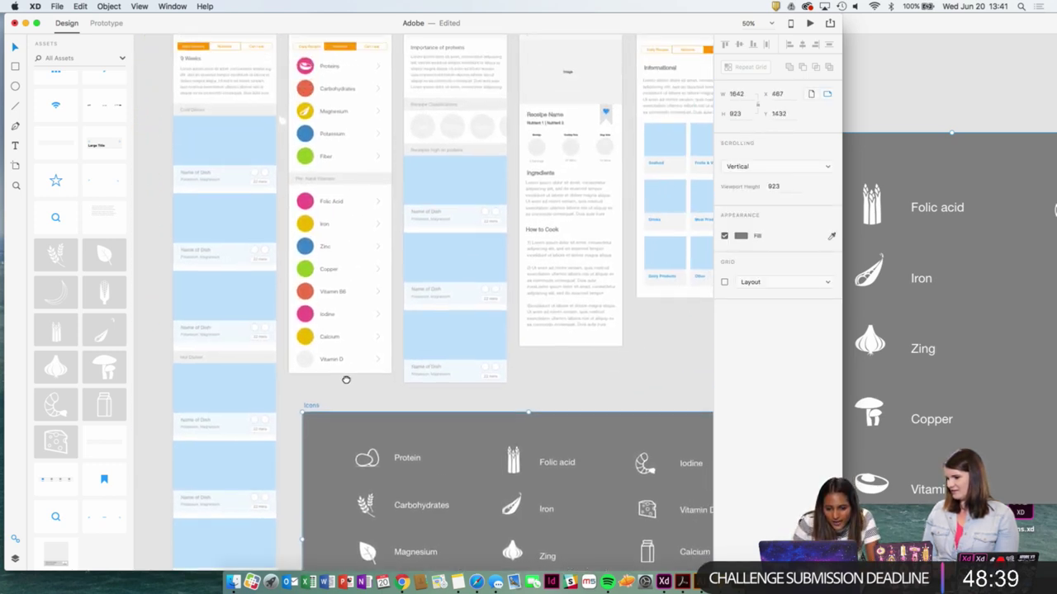
Replace the bowl icon on the pink Proteins circle with the egg icon from the Icons artboard, scaled down to fit.
{"action": "left_click", "coordinate": [304, 73]}
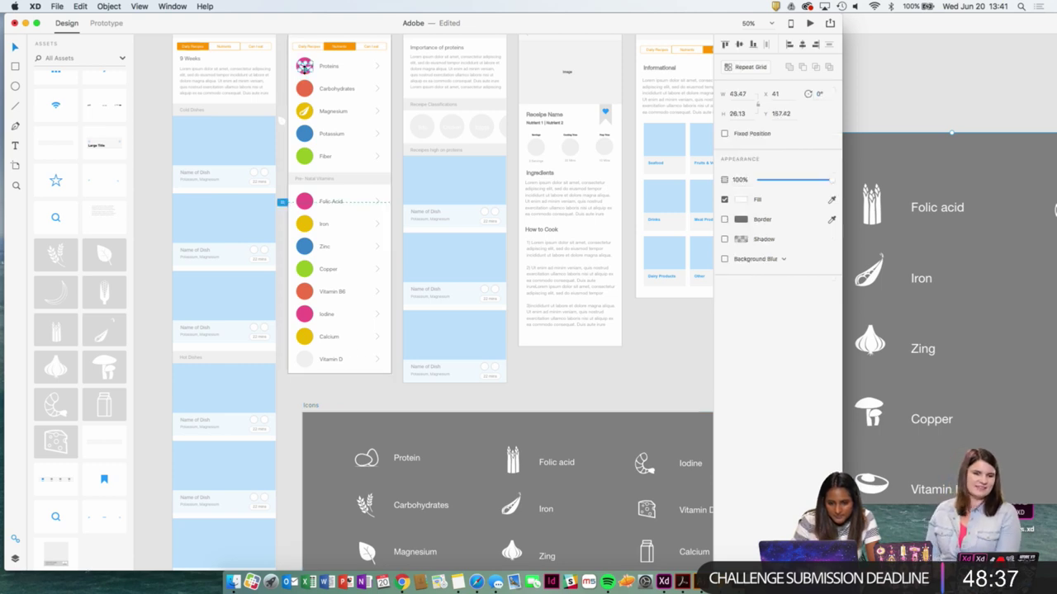
{"action": "key", "text": "Delete"}
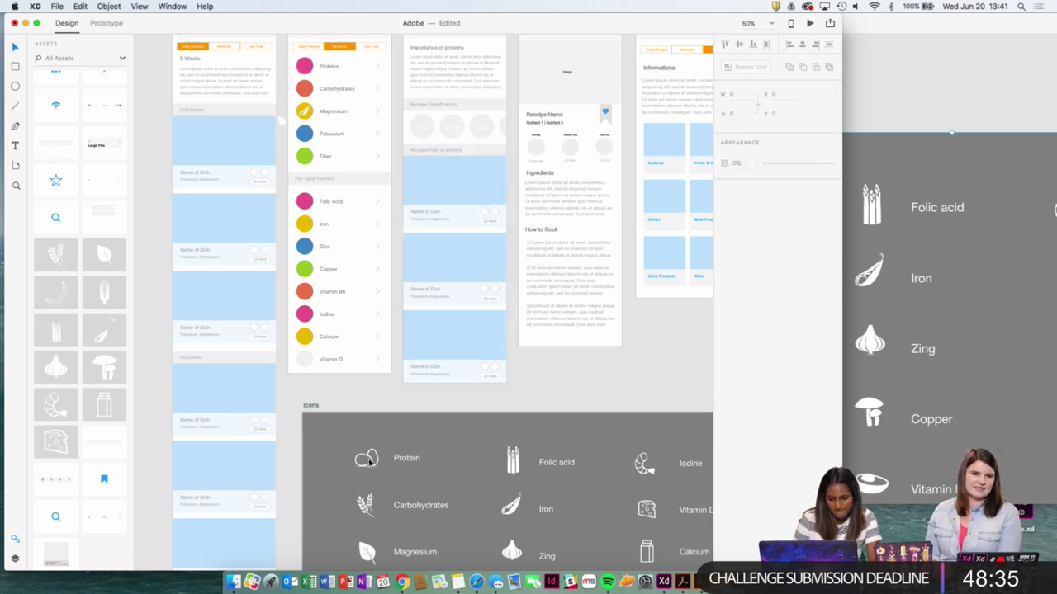
{"action": "left_click", "coordinate": [370, 463]}
{"action": "scroll", "coordinate": [383, 367], "scroll_direction": "up", "scroll_amount": 5}
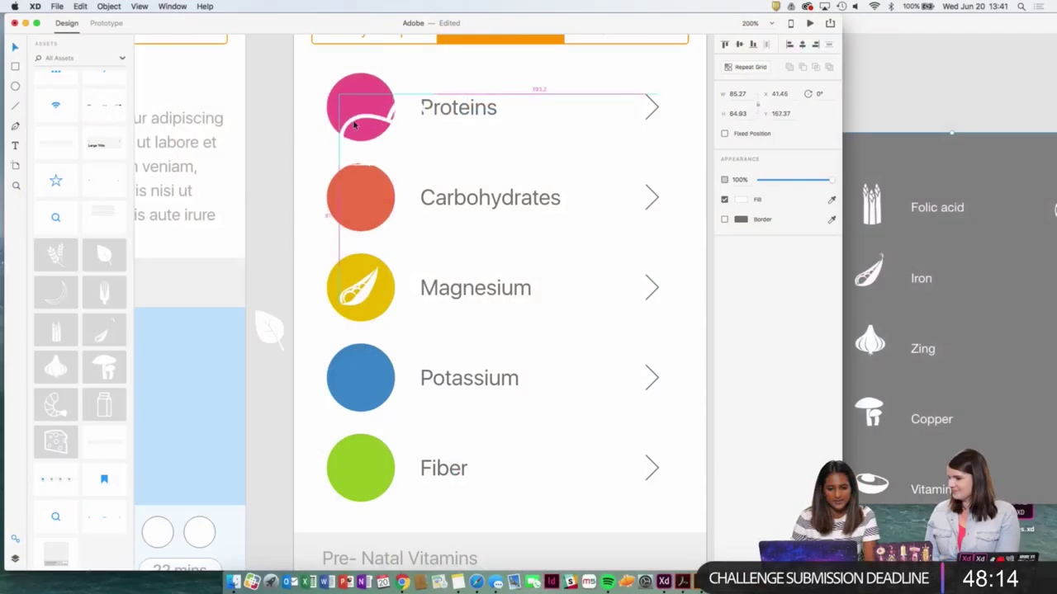
{"action": "left_click_drag", "start_coordinate": [354, 124], "coordinate": [342, 100]}
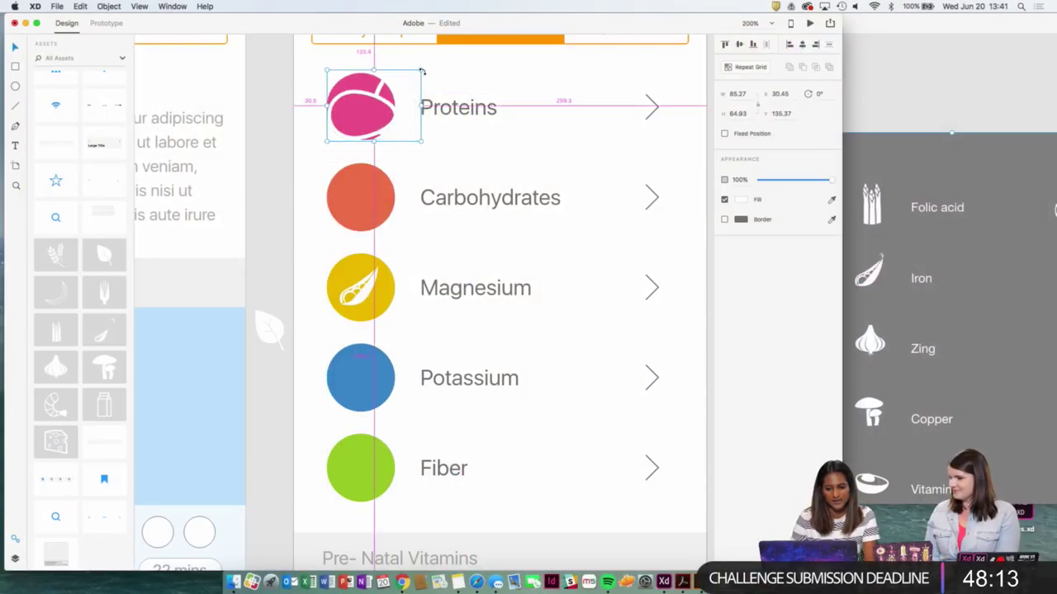
{"action": "left_click_drag", "start_coordinate": [421, 72], "coordinate": [381, 122]}
{"action": "left_click", "coordinate": [380, 142]}
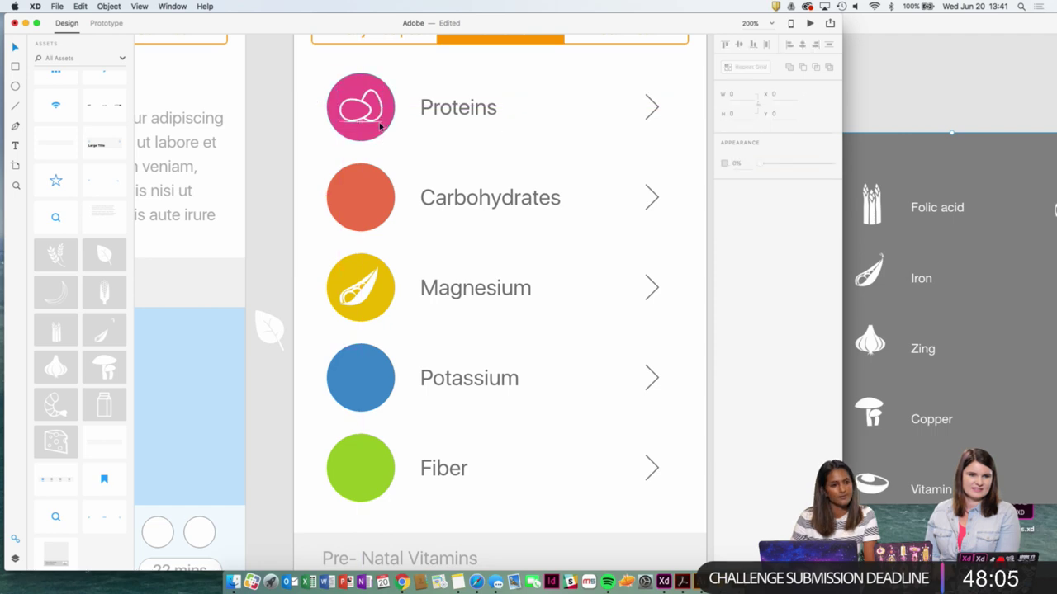
Copy the grain icon from the Icons artboard and paste it onto the Nutrients screen.
{"action": "key", "text": "super+minus"}
{"action": "key", "text": "super+minus"}
{"action": "key", "text": "super+minus"}
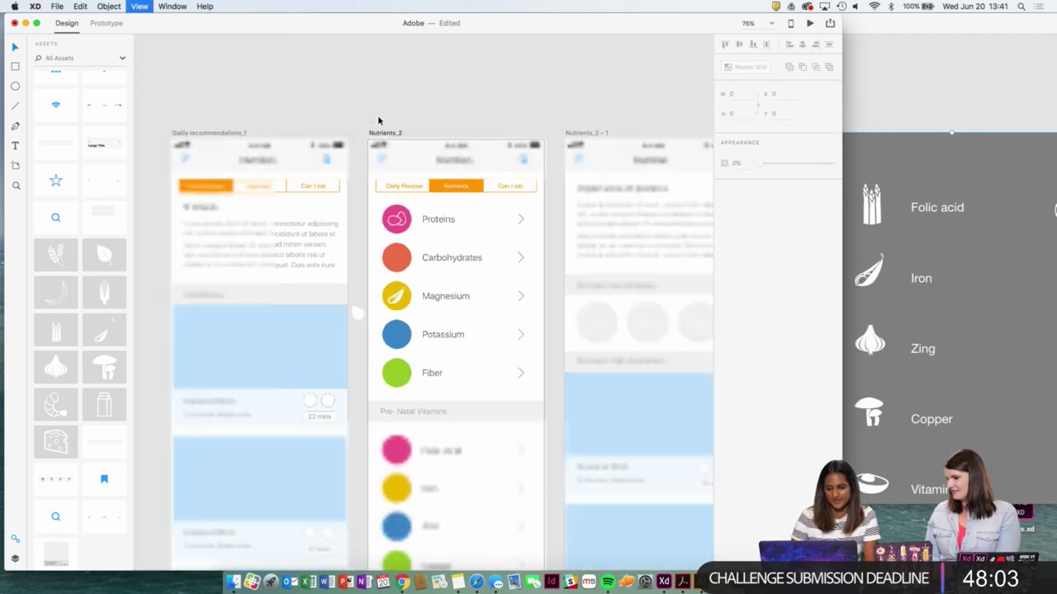
{"action": "left_click_drag", "start_coordinate": [501, 252], "coordinate": [495, 248]}
{"action": "key", "text": "super+minus"}
{"action": "scroll", "coordinate": [498, 258], "scroll_direction": "down", "scroll_amount": 10}
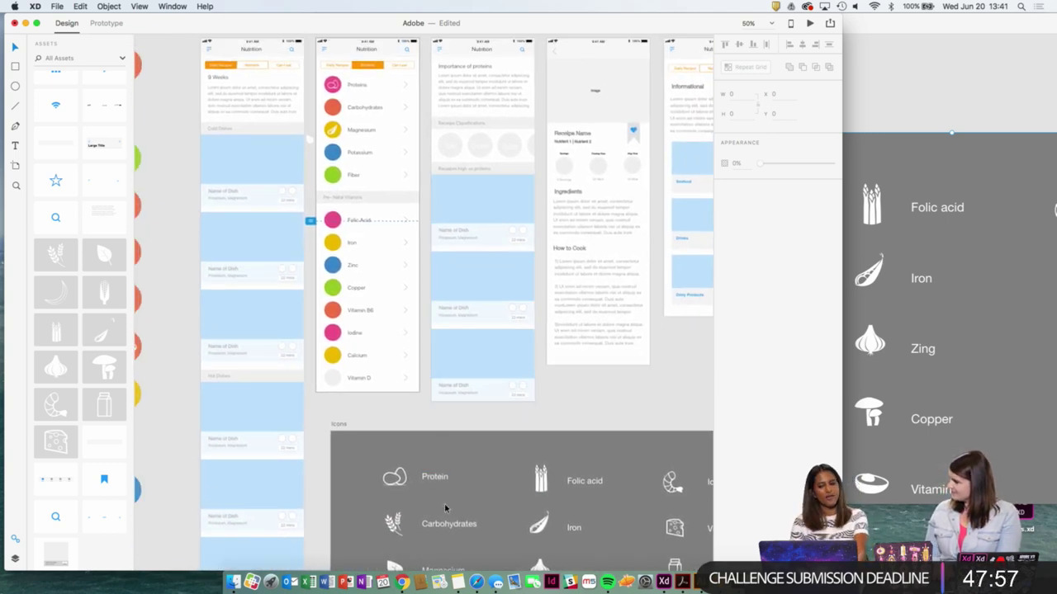
{"action": "scroll", "coordinate": [472, 507], "scroll_direction": "down", "scroll_amount": 3}
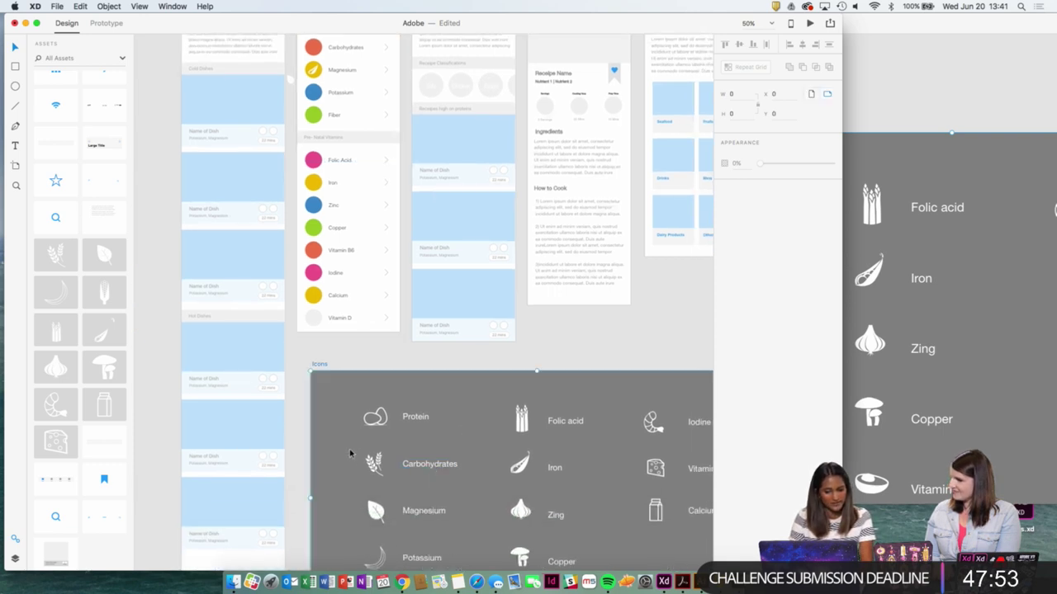
{"action": "left_click", "coordinate": [372, 475]}
{"action": "left_click", "coordinate": [384, 360]}
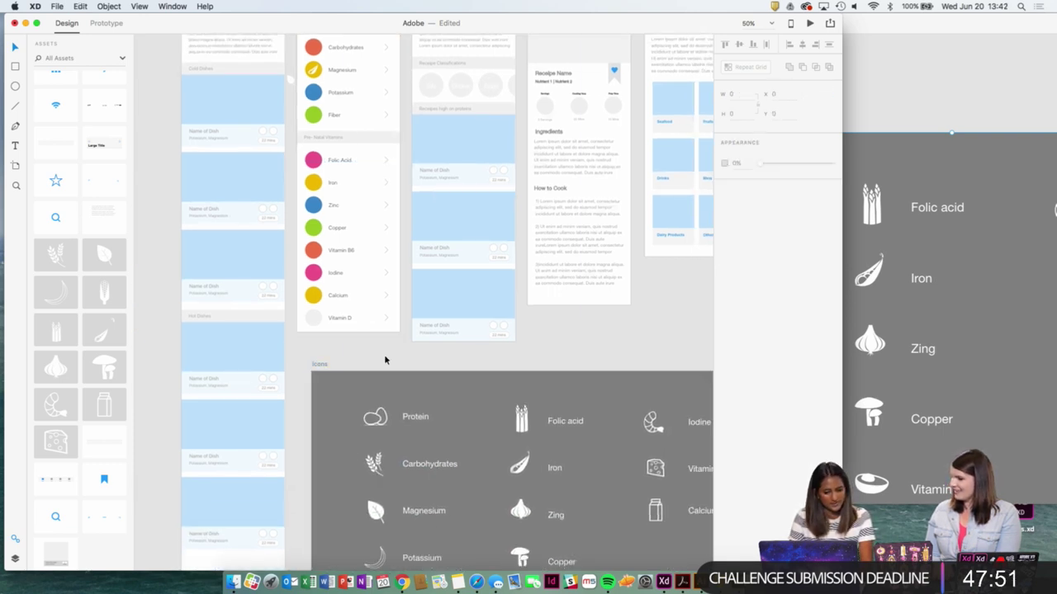
{"action": "left_click", "coordinate": [376, 470]}
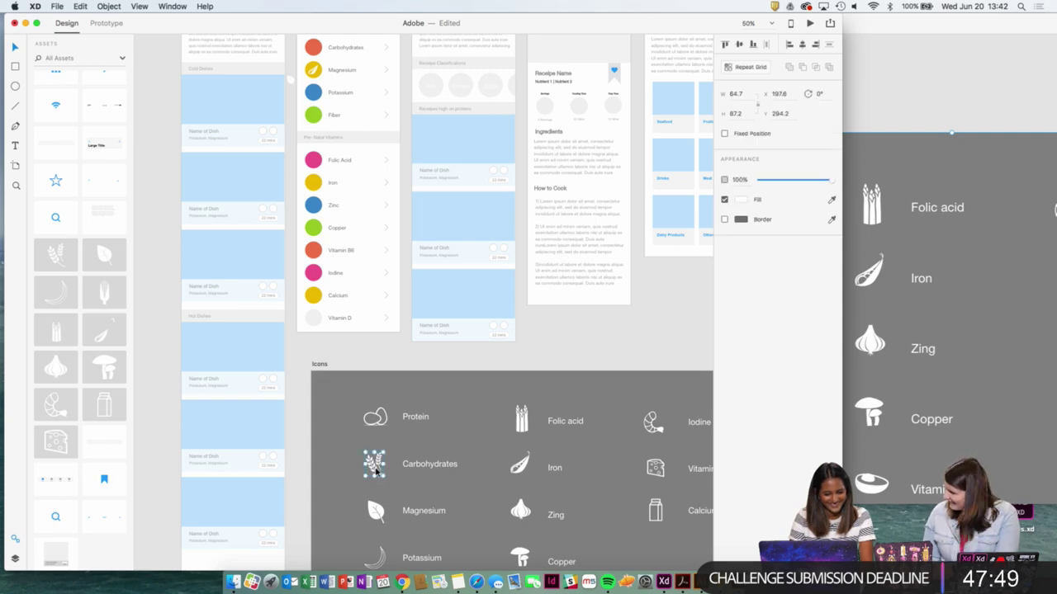
{"action": "left_click_drag", "start_coordinate": [387, 368], "coordinate": [402, 441]}
{"action": "key", "text": "super+="}
{"action": "left_click_drag", "start_coordinate": [412, 319], "coordinate": [516, 490]}
{"action": "left_click_drag", "start_coordinate": [477, 338], "coordinate": [569, 500]}
{"action": "key", "text": "super+="}
{"action": "key", "text": "super+v"}
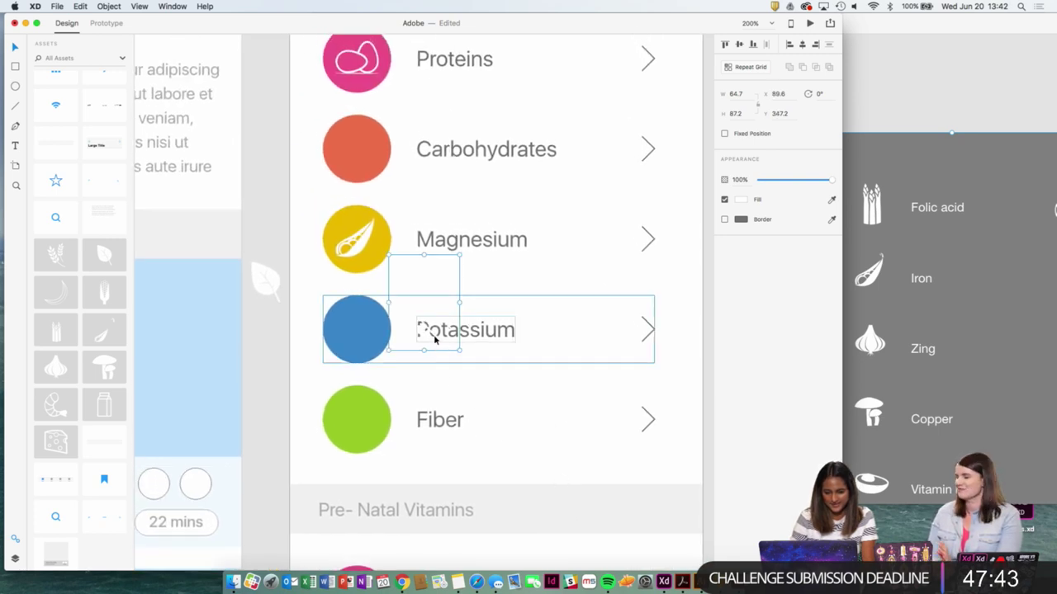
Move the grain icon onto the orange Carbohydrates circle, scale it to about 35 × 47 and centre it.
{"action": "left_click_drag", "start_coordinate": [433, 335], "coordinate": [366, 160]}
{"action": "key", "text": "alt"}
{"action": "key", "text": "alt"}
{"action": "left_click", "coordinate": [377, 160]}
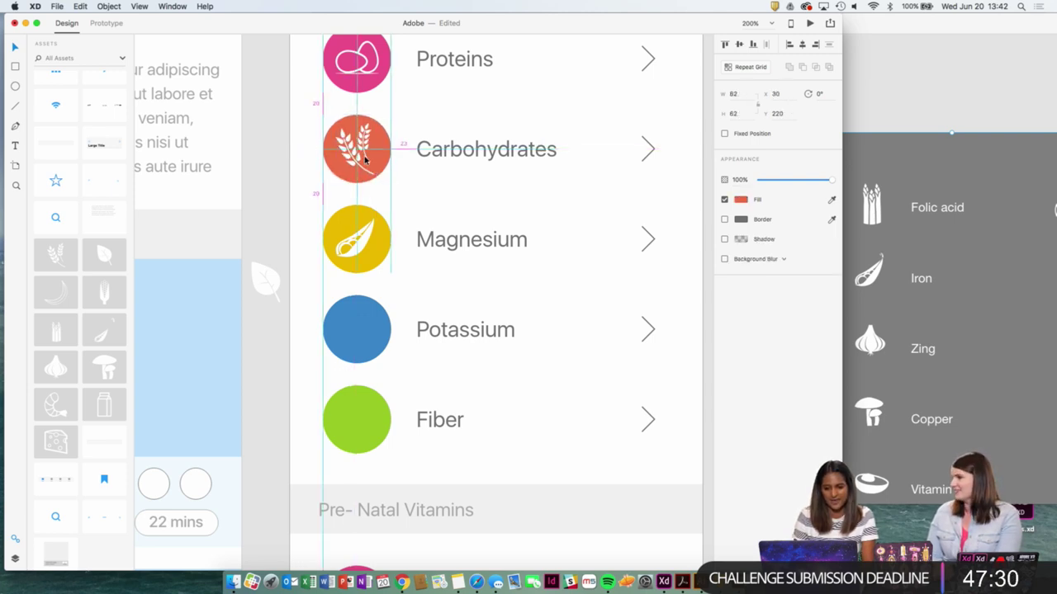
{"action": "left_click", "coordinate": [288, 146]}
{"action": "double_click", "coordinate": [355, 157]}
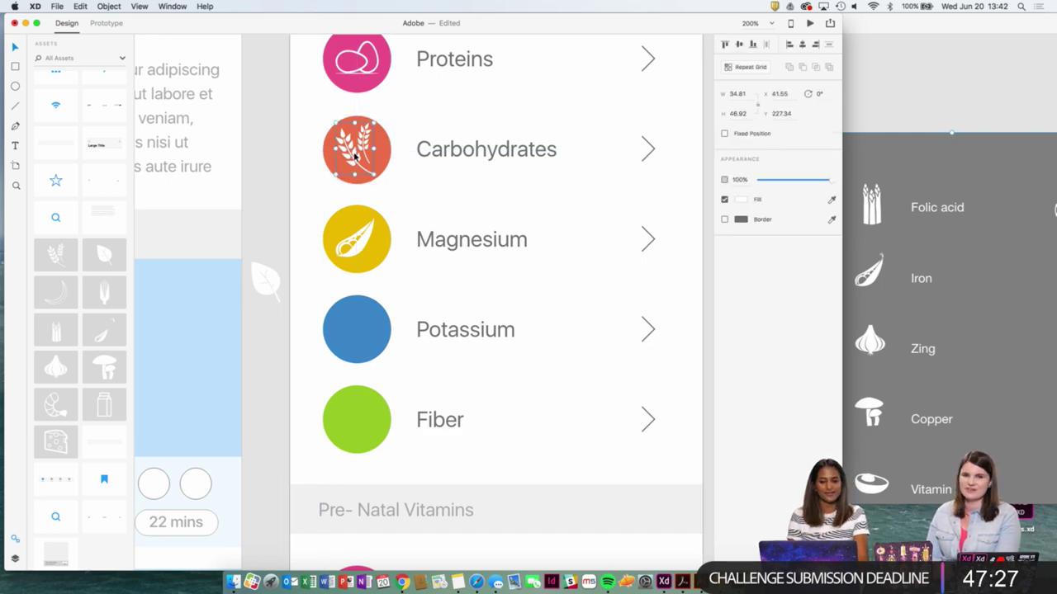
Move the pea pod icon from the yellow Magnesium circle to the pasteboard and put the leaf icon on the circle.
{"action": "key", "text": "super+0"}
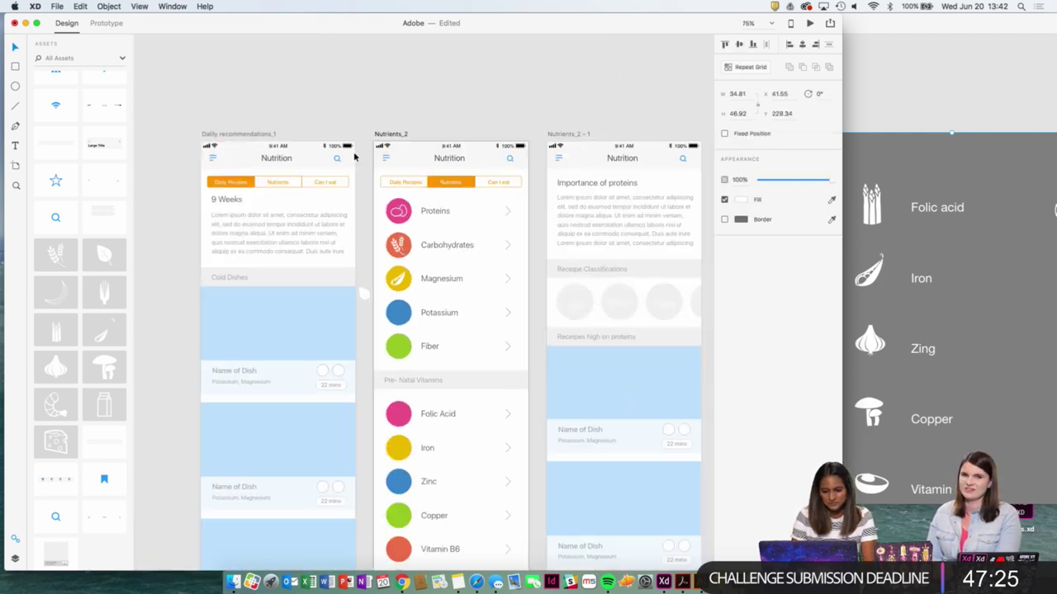
{"action": "left_click_drag", "start_coordinate": [355, 156], "coordinate": [244, 64]}
{"action": "left_click_drag", "start_coordinate": [389, 206], "coordinate": [330, 140]}
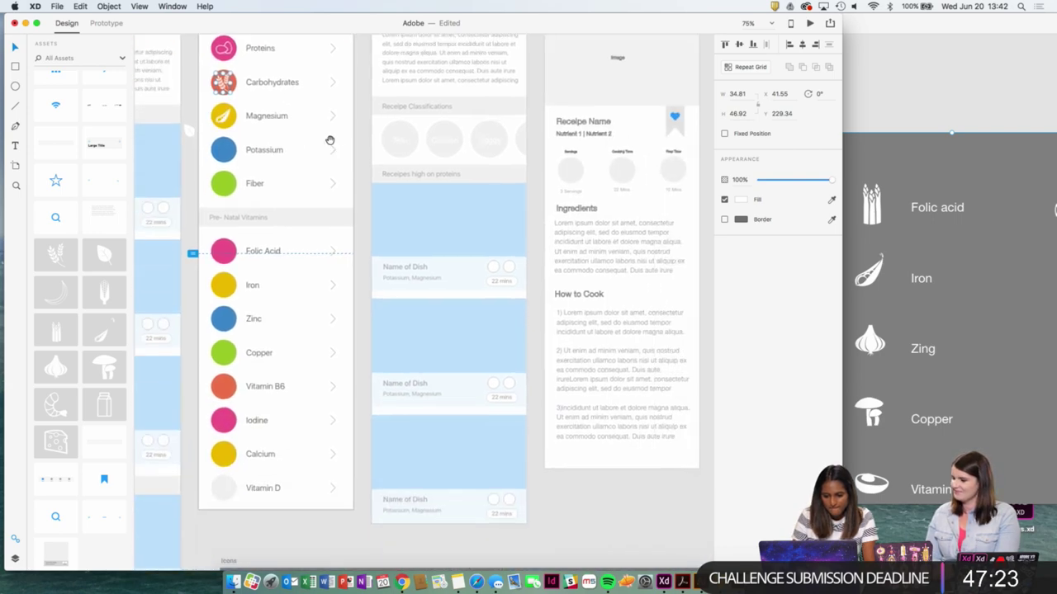
{"action": "key", "text": "super+minus"}
{"action": "left_click_drag", "start_coordinate": [428, 192], "coordinate": [502, 129]}
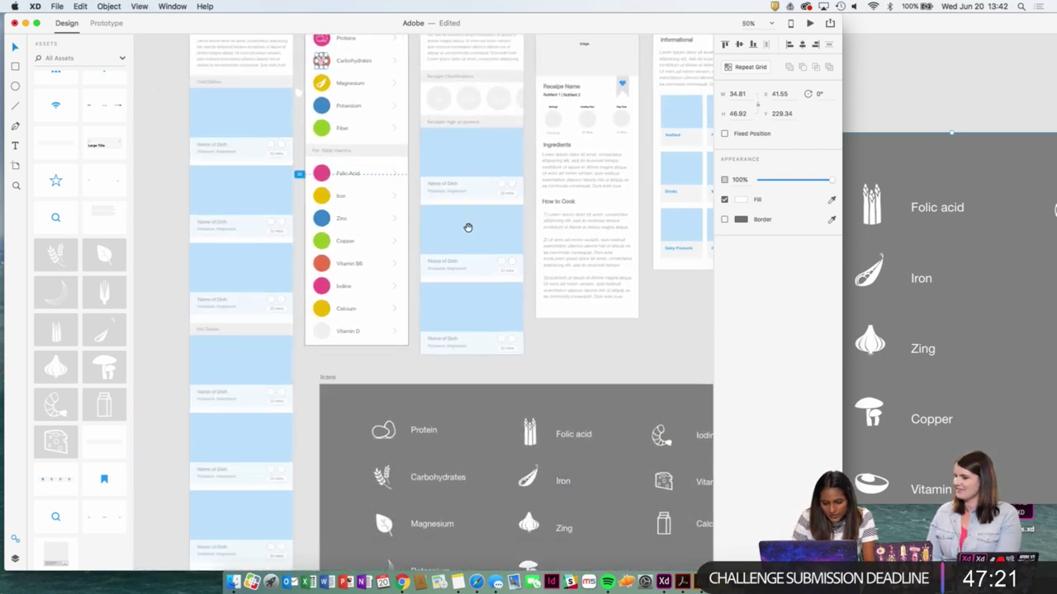
{"action": "left_click_drag", "start_coordinate": [468, 222], "coordinate": [472, 233]}
{"action": "scroll", "coordinate": [438, 237], "scroll_direction": "up", "scroll_amount": 2}
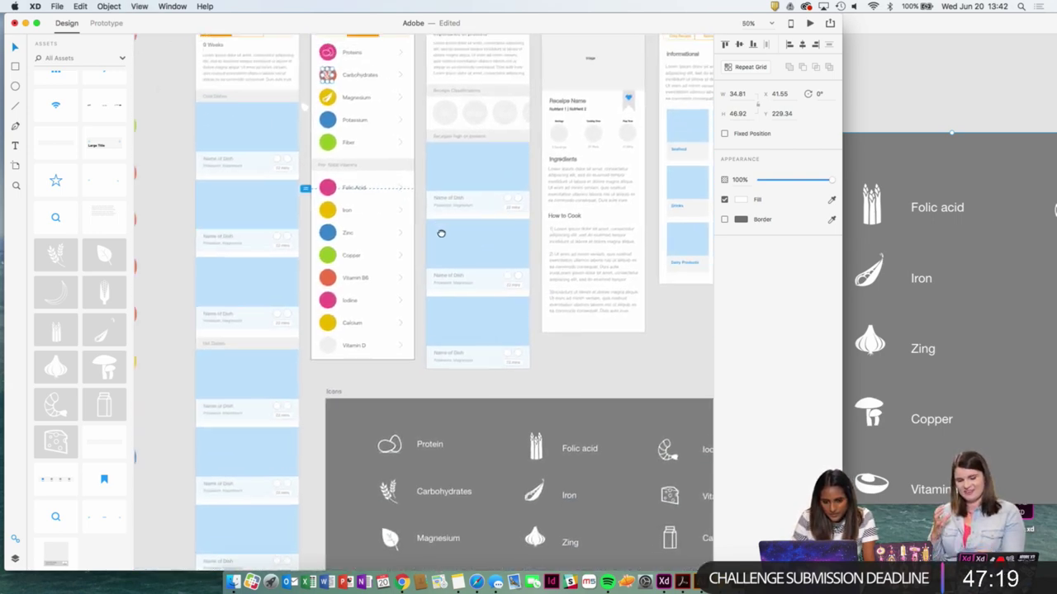
{"action": "scroll", "coordinate": [391, 176], "scroll_direction": "up", "scroll_amount": 3}
{"action": "scroll", "coordinate": [380, 132], "scroll_direction": "up", "scroll_amount": 2}
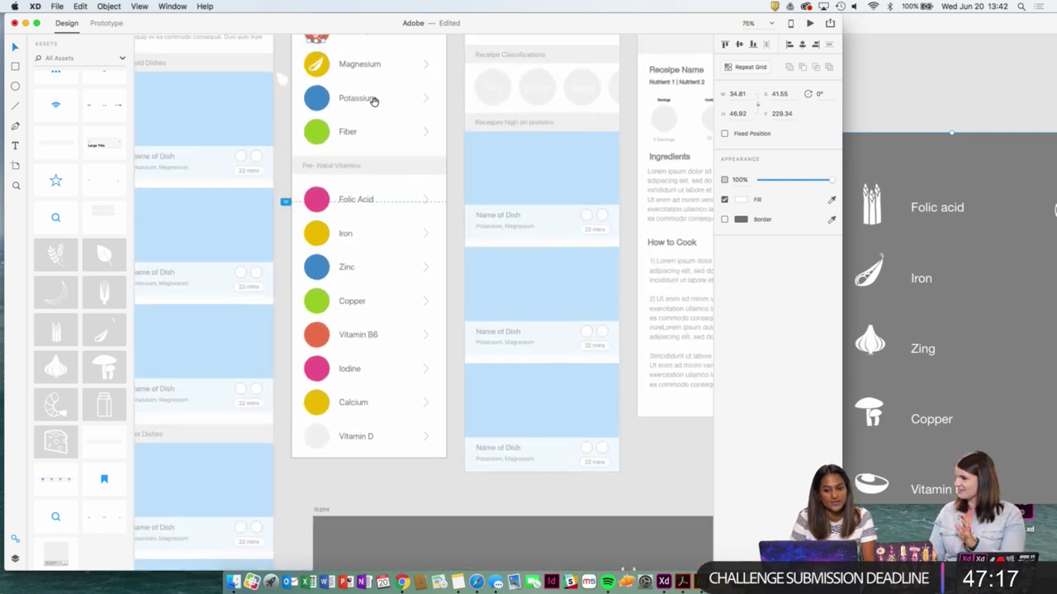
{"action": "left_click", "coordinate": [320, 68]}
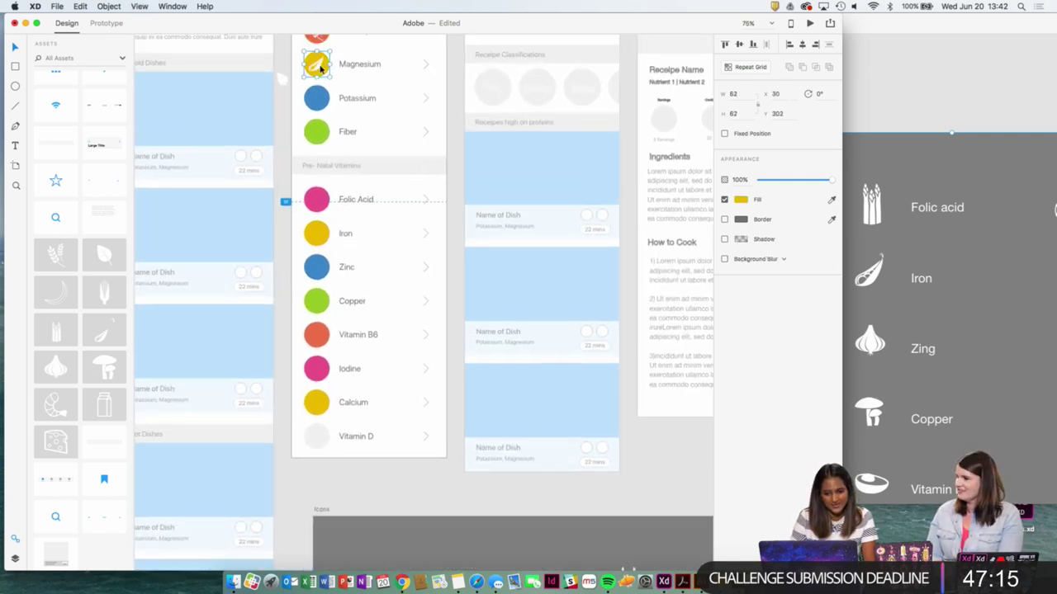
{"action": "double_click", "coordinate": [319, 69]}
{"action": "left_click_drag", "start_coordinate": [319, 68], "coordinate": [424, 229]}
{"action": "key", "text": "super+plus"}
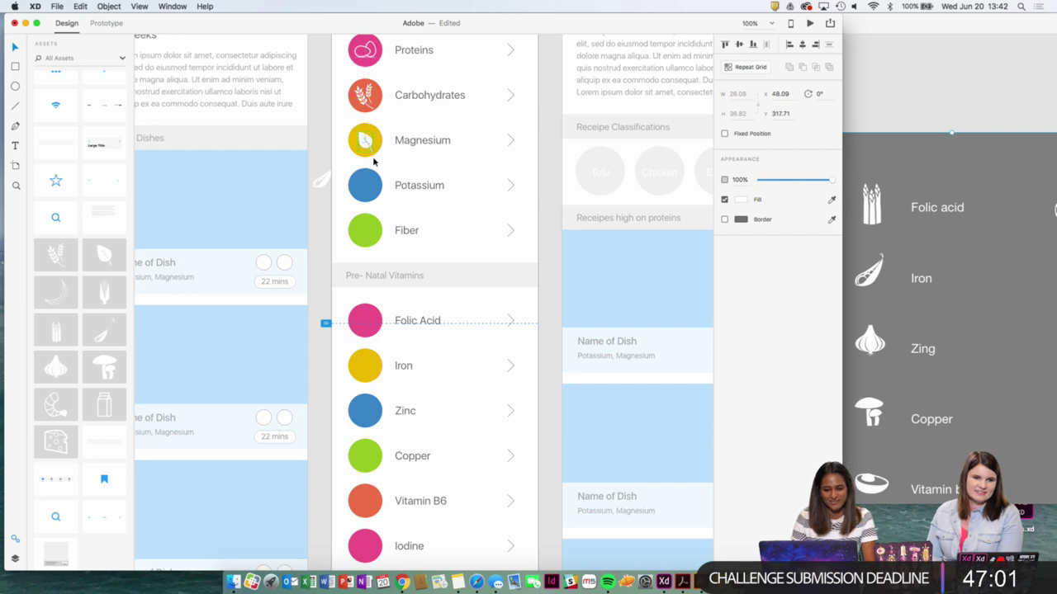
Copy the banana icon from the Icons artboard and paste it onto the Nutrients screen.
{"action": "key", "text": "super+minus"}
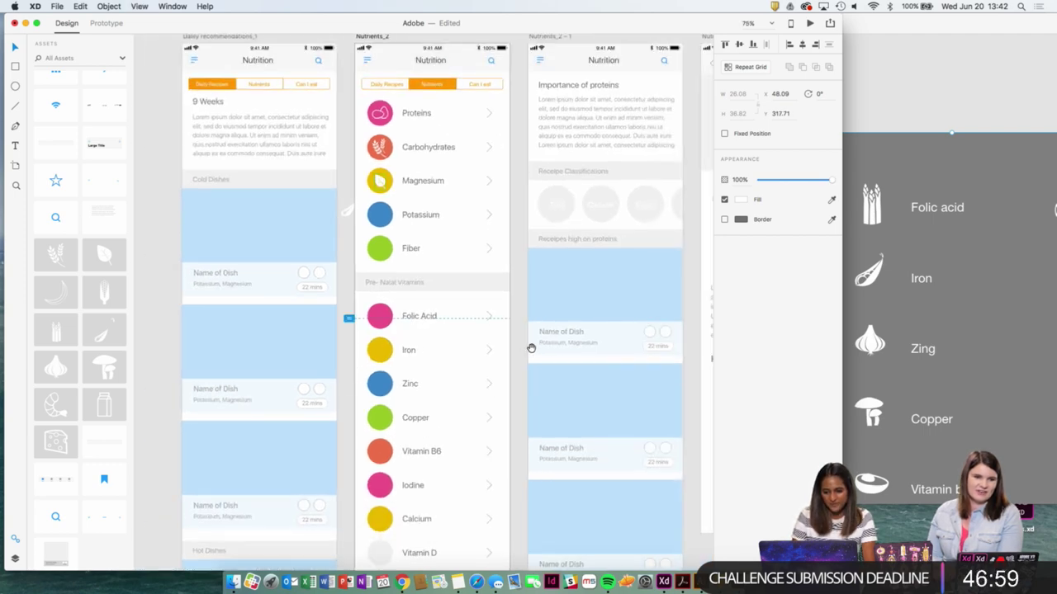
{"action": "key", "text": "super+minus"}
{"action": "scroll", "coordinate": [532, 352], "scroll_direction": "down", "scroll_amount": 10}
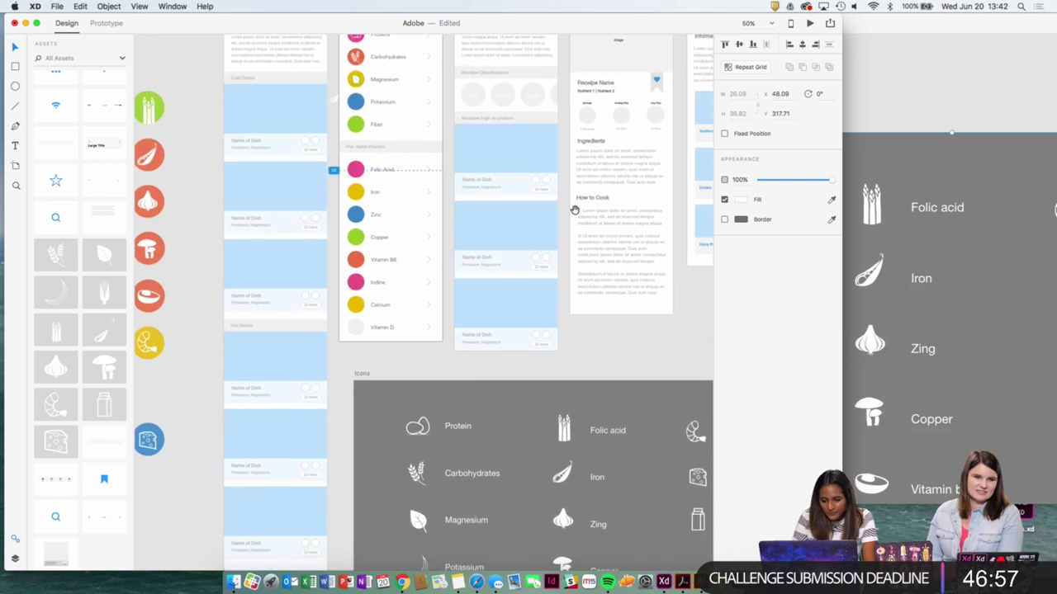
{"action": "left_click_drag", "start_coordinate": [524, 223], "coordinate": [516, 304]}
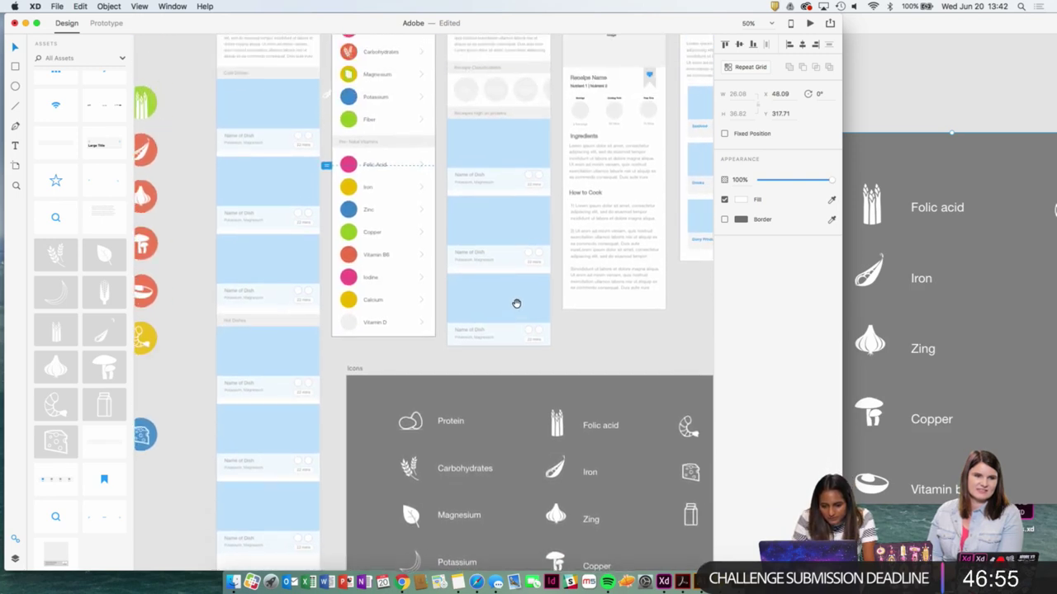
{"action": "scroll", "coordinate": [461, 415], "scroll_direction": "down", "scroll_amount": 1}
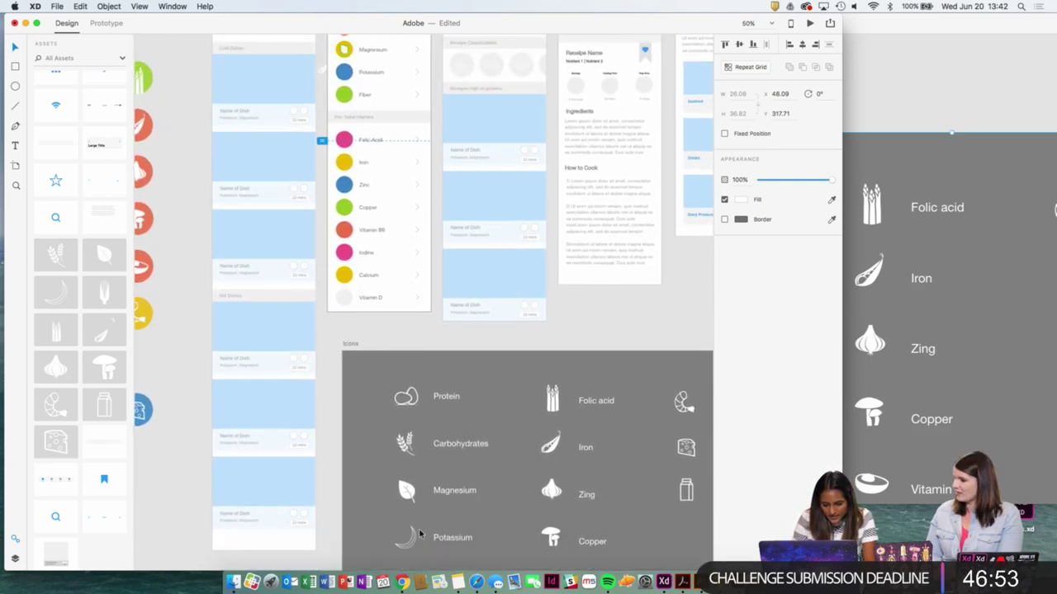
{"action": "key", "text": "Escape"}
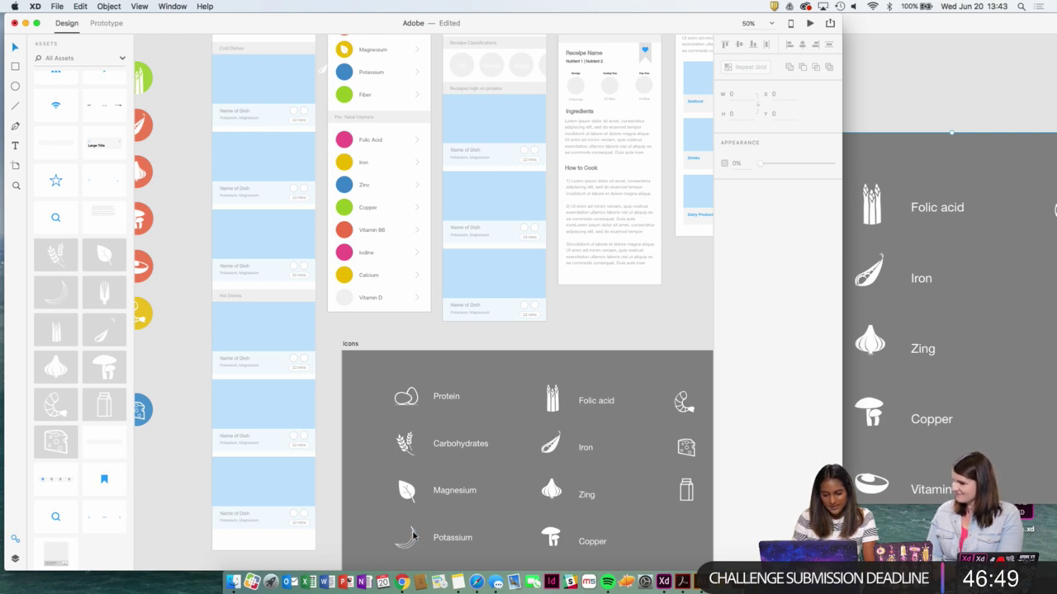
{"action": "left_click", "coordinate": [404, 539]}
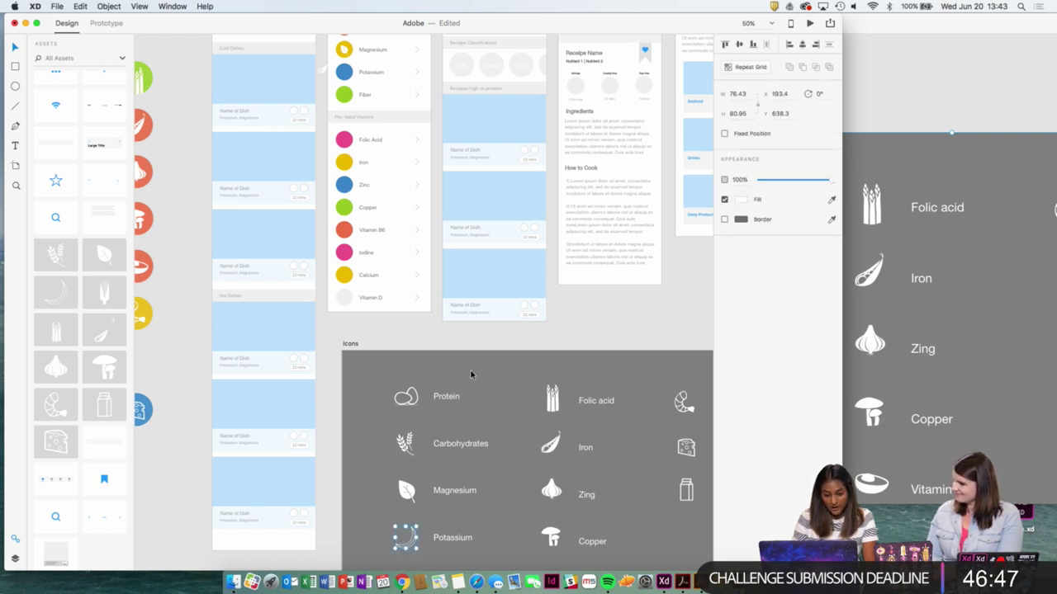
{"action": "left_click_drag", "start_coordinate": [464, 320], "coordinate": [472, 397]}
{"action": "key", "text": "super+plus"}
{"action": "left_click_drag", "start_coordinate": [495, 278], "coordinate": [565, 407]}
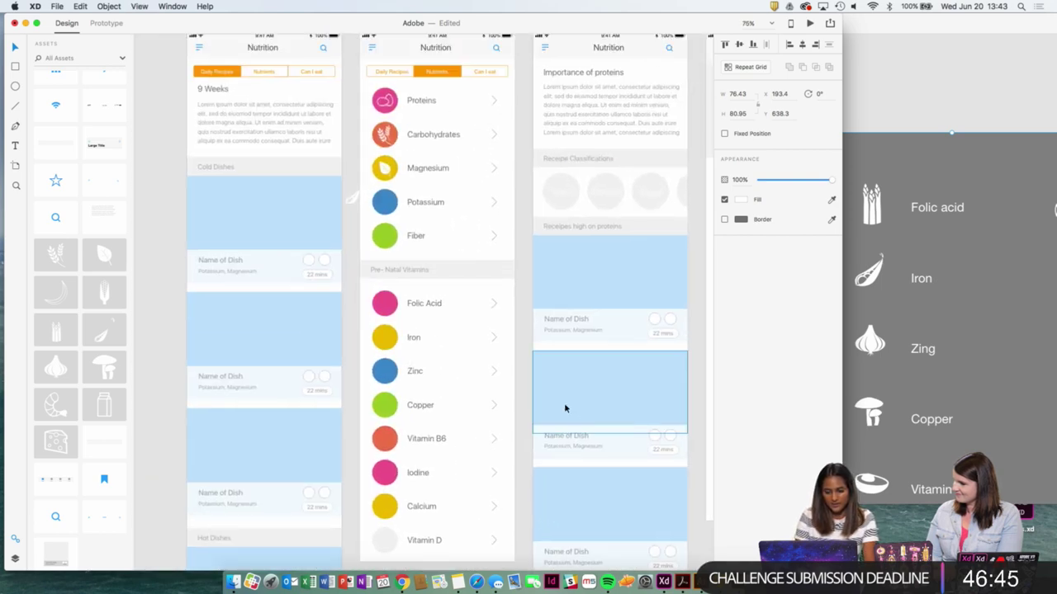
{"action": "scroll", "coordinate": [564, 408], "scroll_direction": "up", "scroll_amount": 2}
{"action": "scroll", "coordinate": [569, 253], "scroll_direction": "up", "scroll_amount": 2}
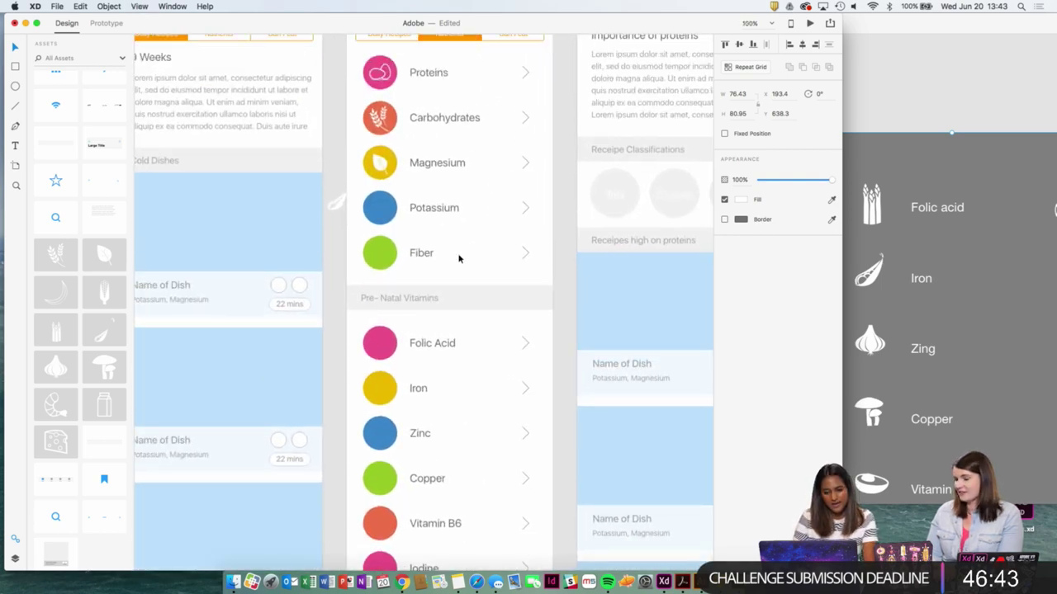
{"action": "key", "text": "super+v"}
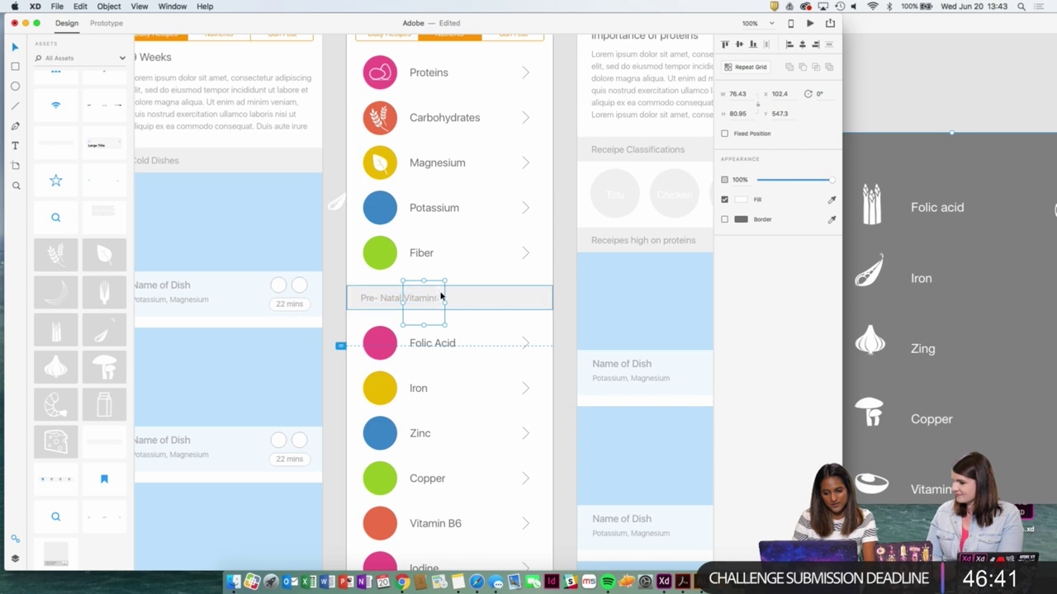
Move the banana icon onto the green Fiber circle and scale it down to about 43 × 46.
{"action": "left_click_drag", "start_coordinate": [440, 293], "coordinate": [391, 245]}
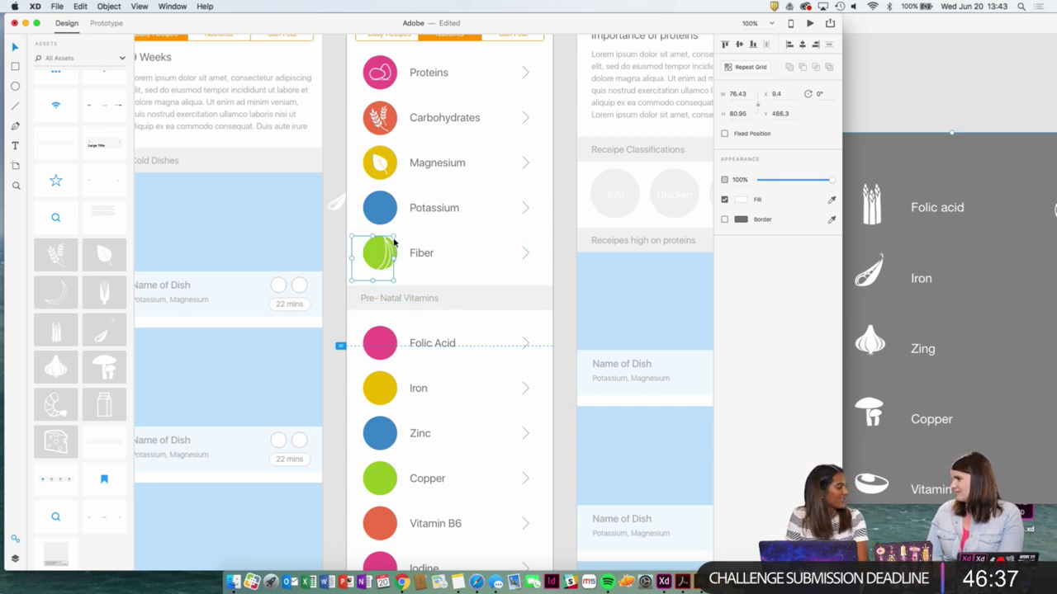
{"action": "key", "text": "alt"}
{"action": "left_click_drag", "start_coordinate": [395, 237], "coordinate": [386, 245]}
{"action": "key", "text": "super+plus"}
{"action": "left_click_drag", "start_coordinate": [530, 240], "coordinate": [551, 239]}
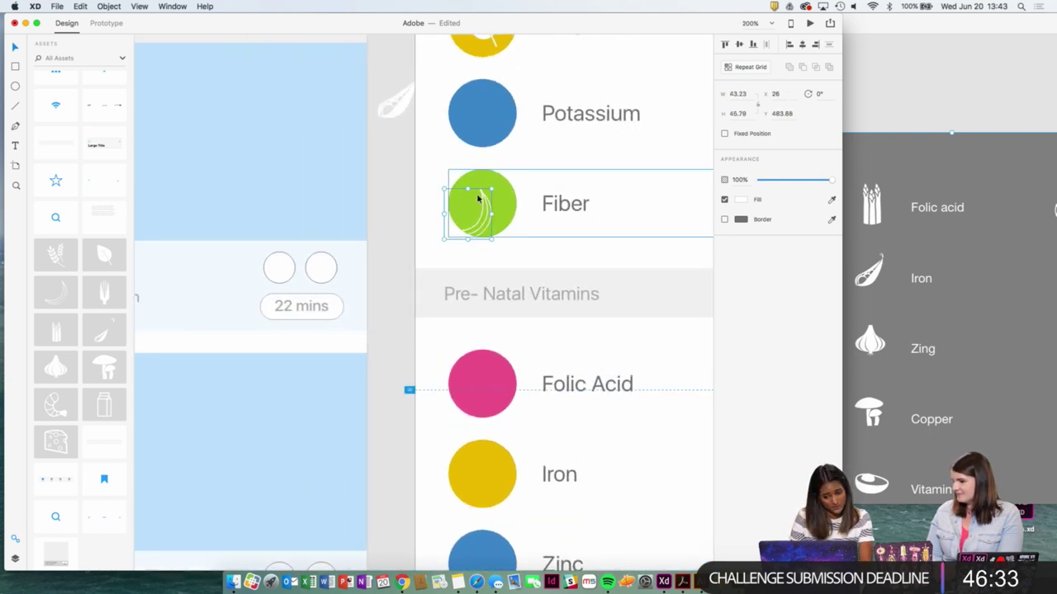
{"action": "left_click_drag", "start_coordinate": [485, 203], "coordinate": [497, 196]}
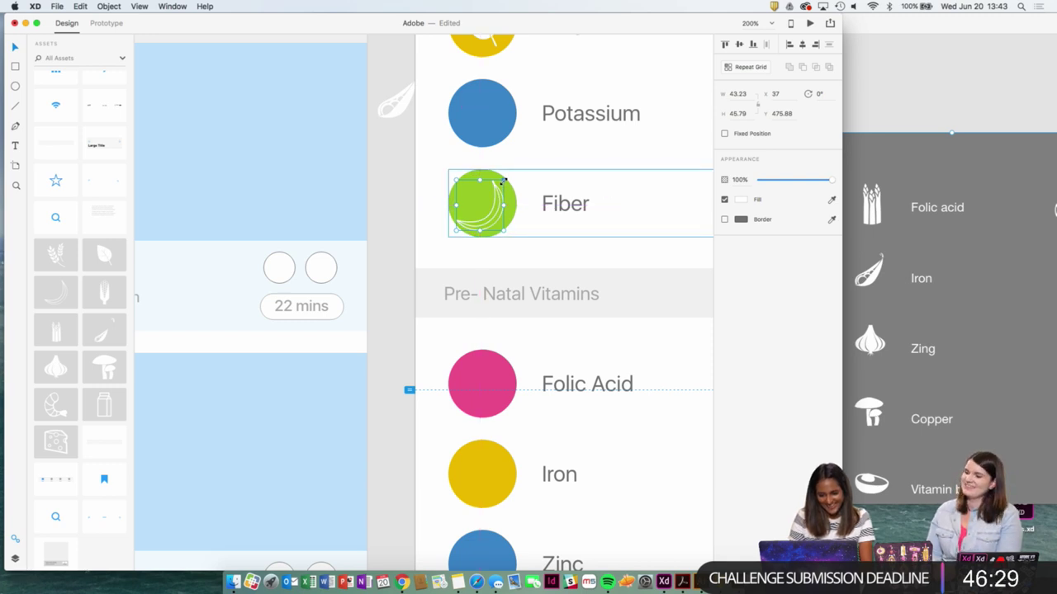
Shift the banana icon straight up by 90 px onto the blue Potassium circle.
{"action": "key", "text": "shift+Up"}
{"action": "key", "text": "shift+Up"}
{"action": "key", "text": "shift+Up"}
{"action": "key", "text": "shift+Up"}
{"action": "key", "text": "shift+Up"}
{"action": "key", "text": "shift+Up"}
{"action": "key", "text": "shift+Up"}
{"action": "key", "text": "shift+Up"}
{"action": "key", "text": "shift+Up"}
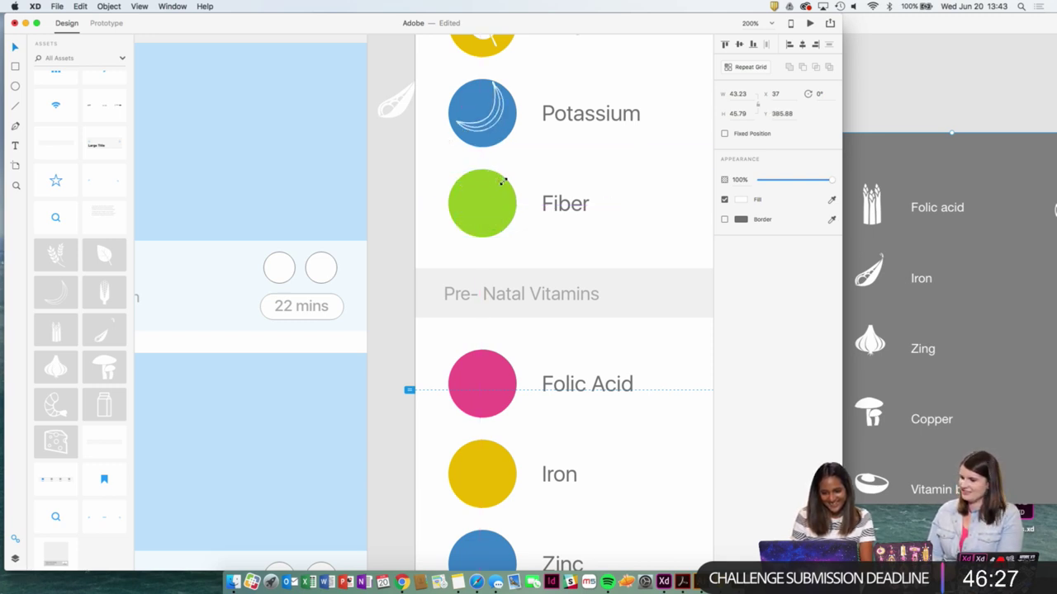
Resize the banana icon to about 39 × 41 and nudge it up 5 px to centre it on the Potassium circle.
{"action": "key", "text": "alt"}
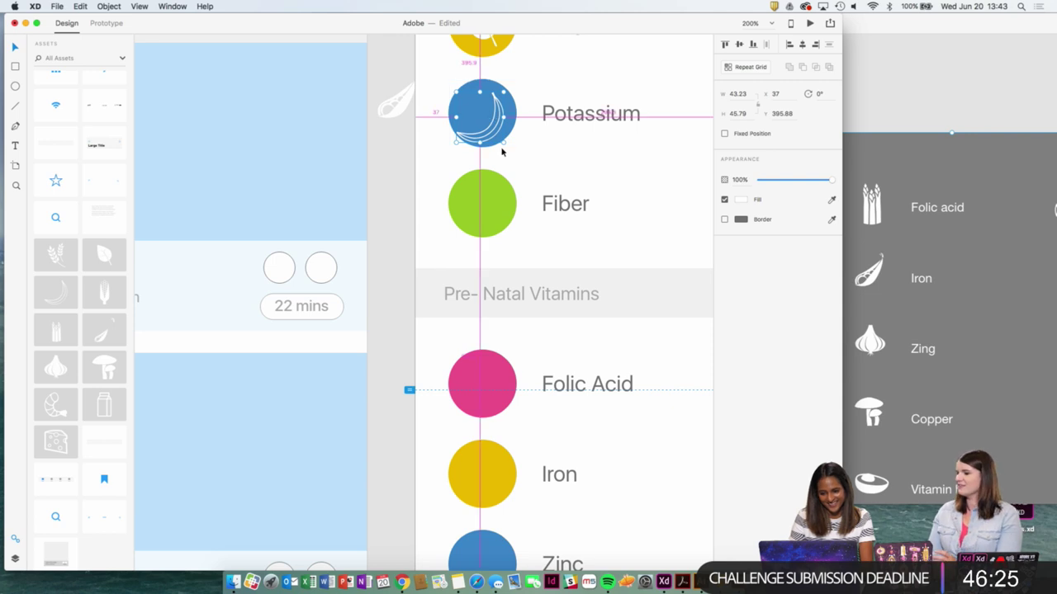
{"action": "left_click_drag", "start_coordinate": [502, 143], "coordinate": [497, 135]}
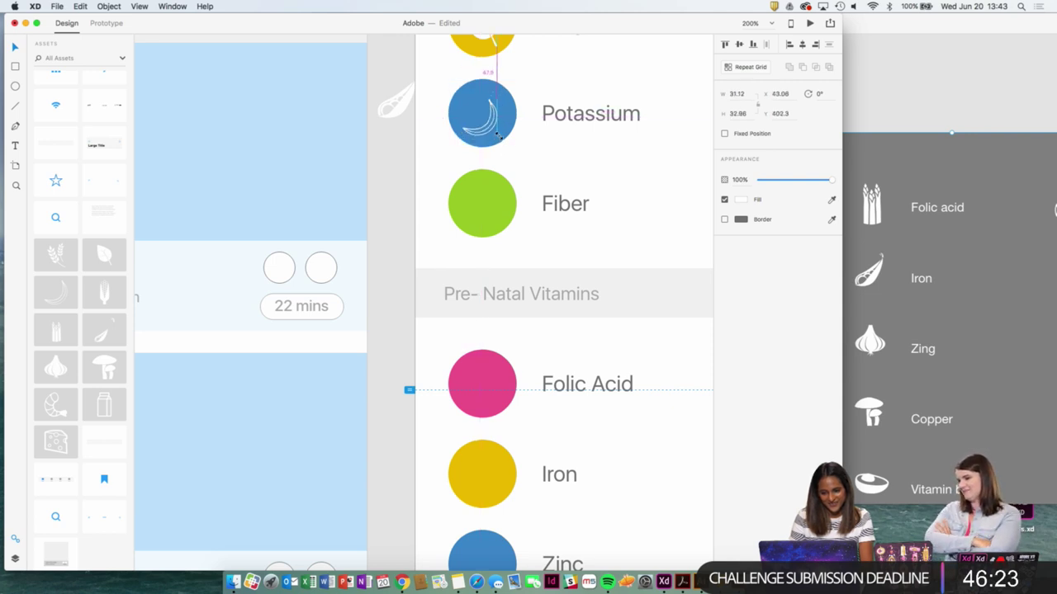
{"action": "left_click", "coordinate": [497, 132]}
{"action": "left_click", "coordinate": [491, 123]}
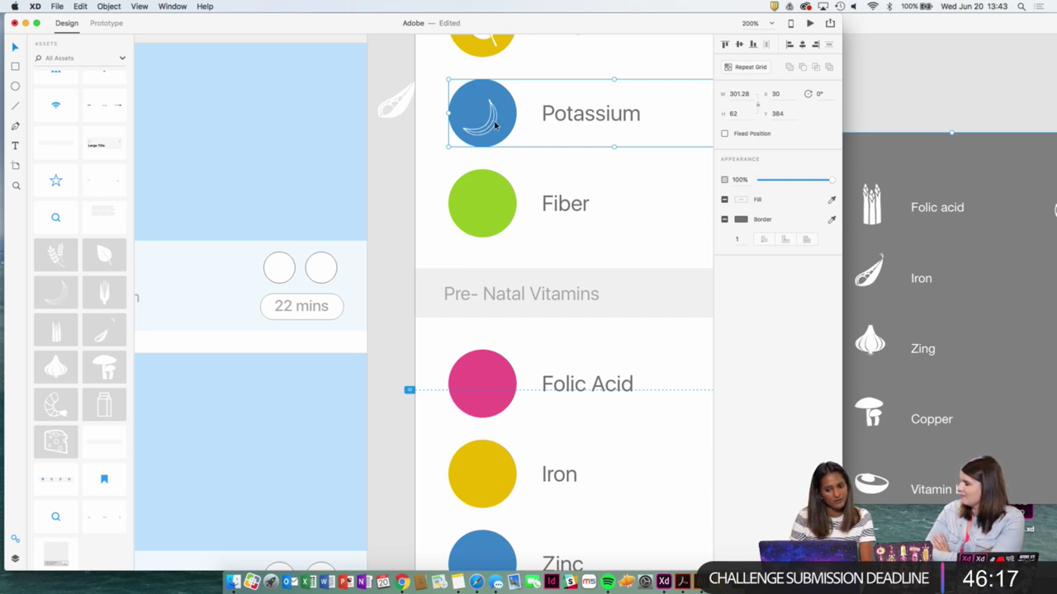
{"action": "double_click", "coordinate": [495, 125]}
{"action": "key", "text": "Up"}
{"action": "key", "text": "Up"}
{"action": "key", "text": "Up"}
{"action": "key", "text": "Up"}
{"action": "key", "text": "Up"}
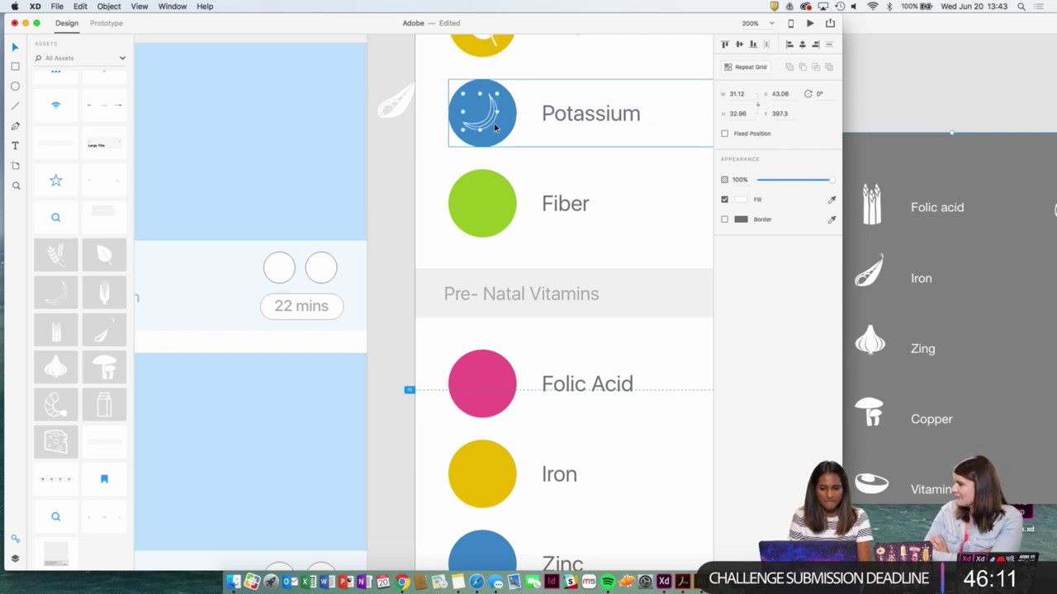
{"action": "key", "text": "alt"}
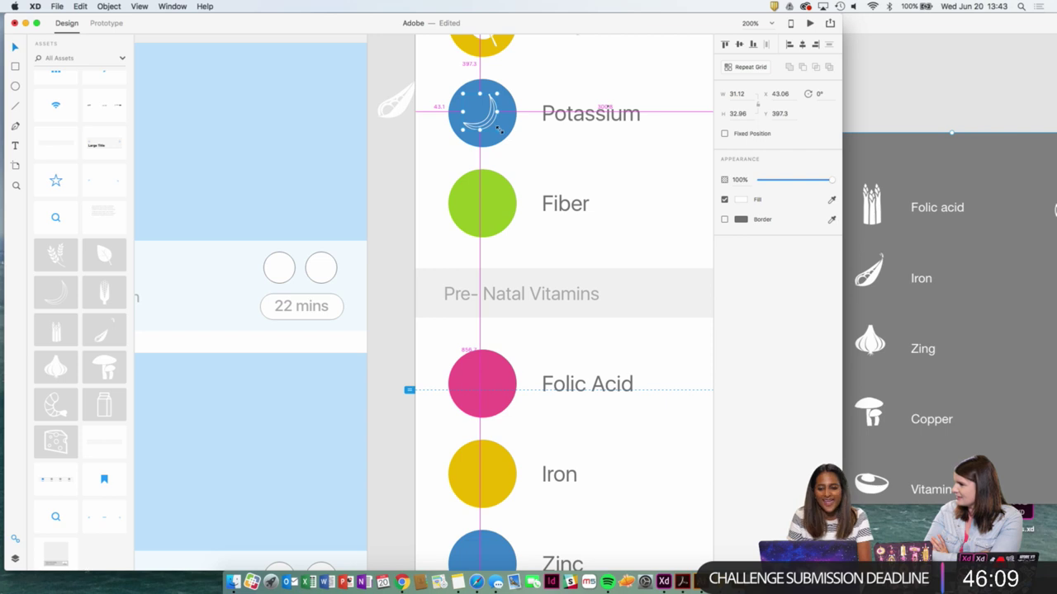
{"action": "left_click_drag", "start_coordinate": [498, 130], "coordinate": [501, 134]}
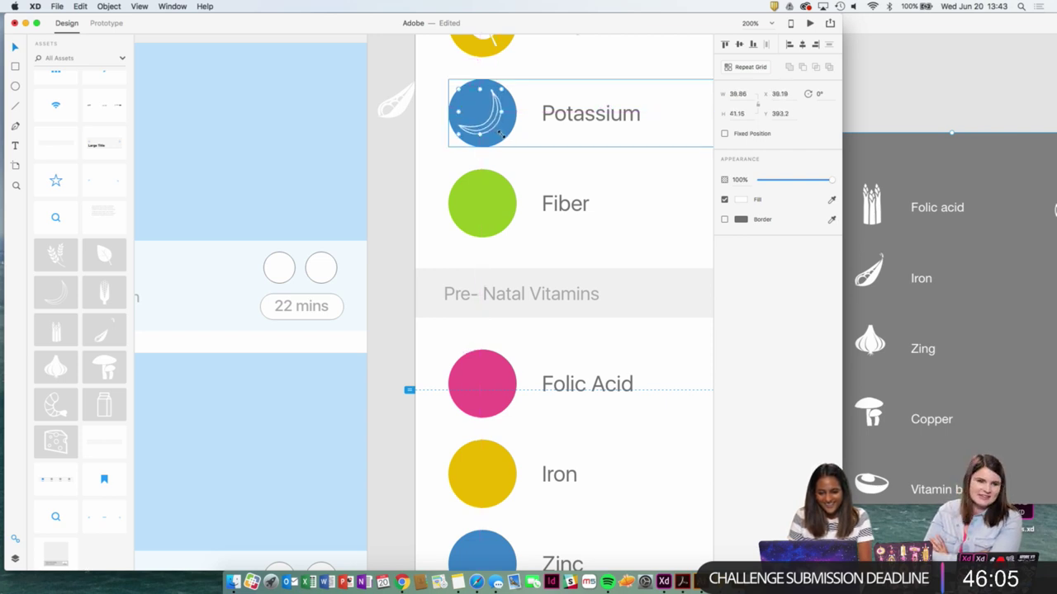
Copy the corn icon beside the Fiber label on the Icons artboard.
{"action": "key", "text": "super+minus"}
{"action": "key", "text": "super+minus"}
{"action": "key", "text": "super+minus"}
{"action": "key", "text": "space"}
{"action": "left_click_drag", "start_coordinate": [555, 270], "coordinate": [501, 68]}
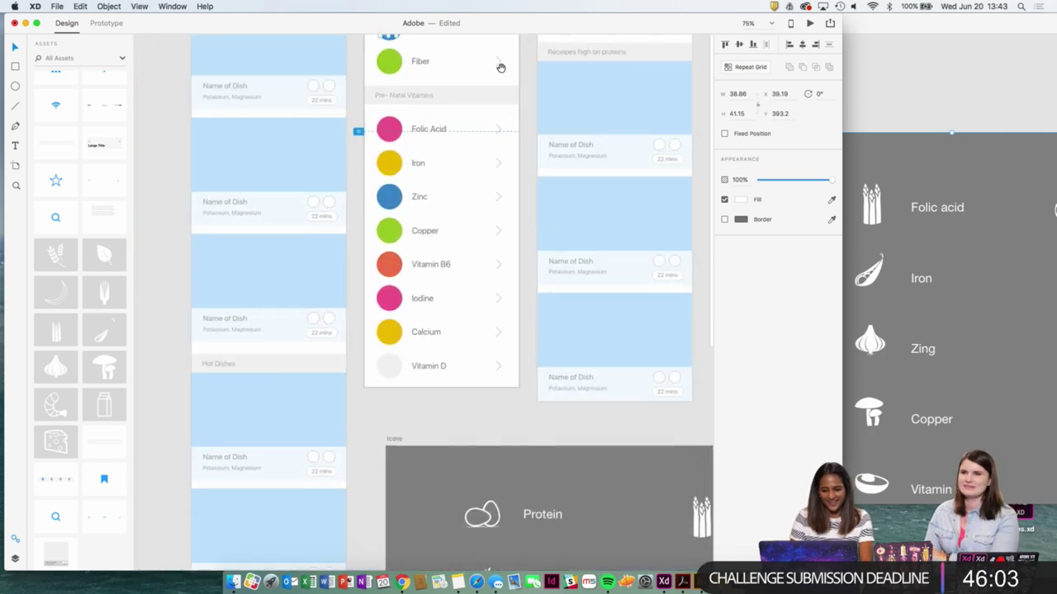
{"action": "scroll", "coordinate": [500, 67], "scroll_direction": "down", "scroll_amount": 6}
{"action": "key", "text": "super+minus"}
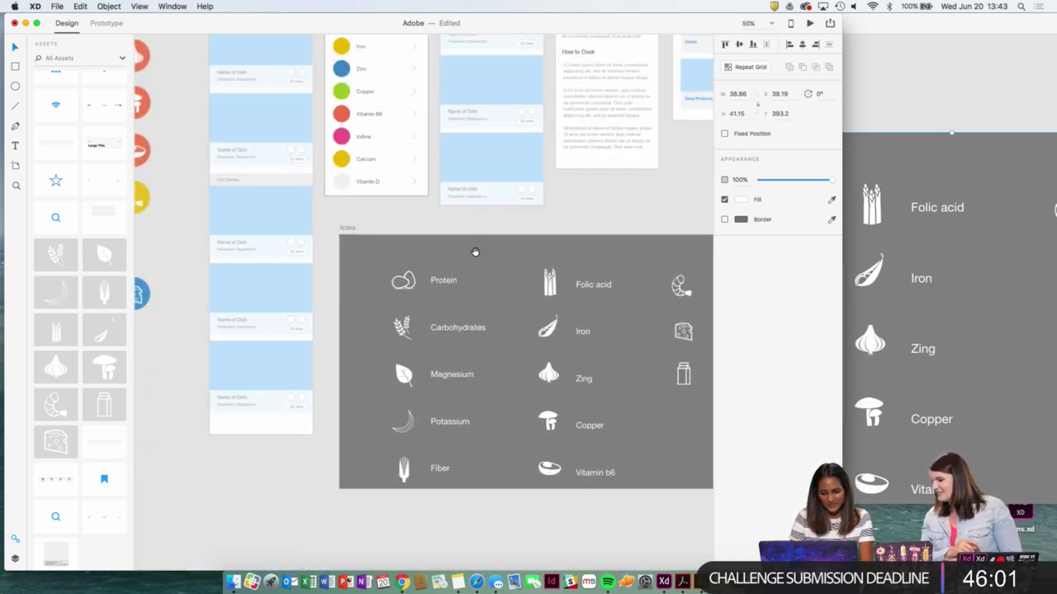
{"action": "scroll", "coordinate": [484, 238], "scroll_direction": "up", "scroll_amount": 3}
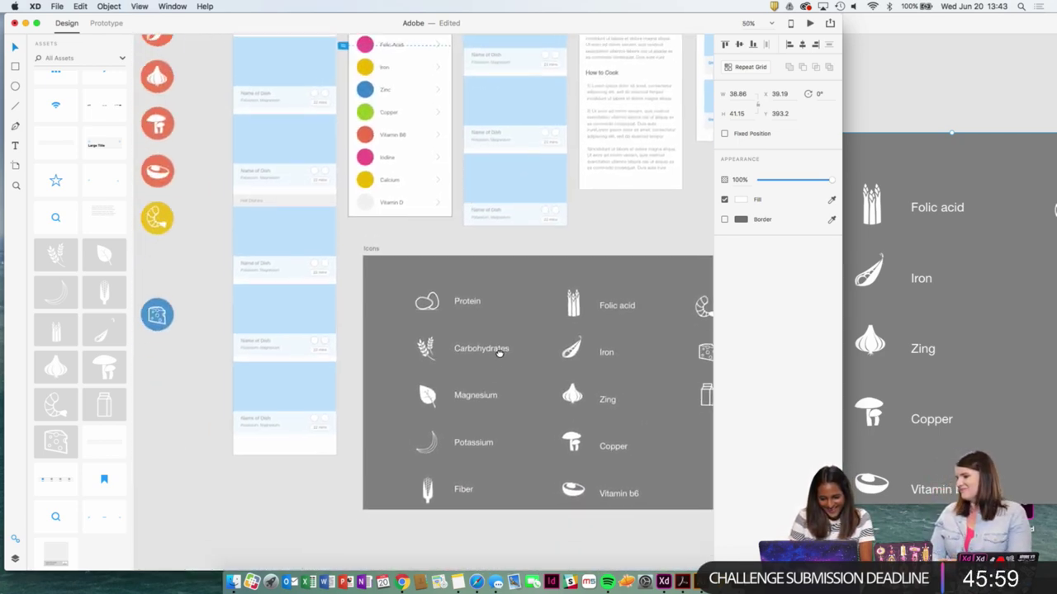
{"action": "left_click", "coordinate": [434, 505]}
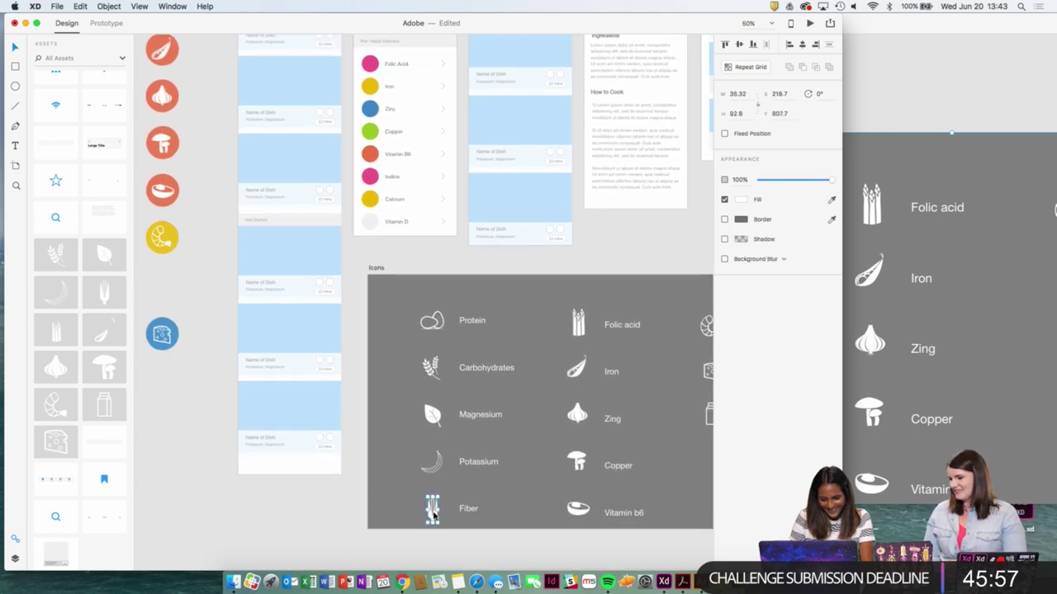
{"action": "key", "text": "super+c"}
Paste the corn icon onto the Nutrients screen and fit it on the green Fiber circle at about 17 × 44.
{"action": "scroll", "coordinate": [408, 470], "scroll_direction": "up", "scroll_amount": 5}
{"action": "left_click_drag", "start_coordinate": [405, 459], "coordinate": [337, 468]}
{"action": "key", "text": "super+plus"}
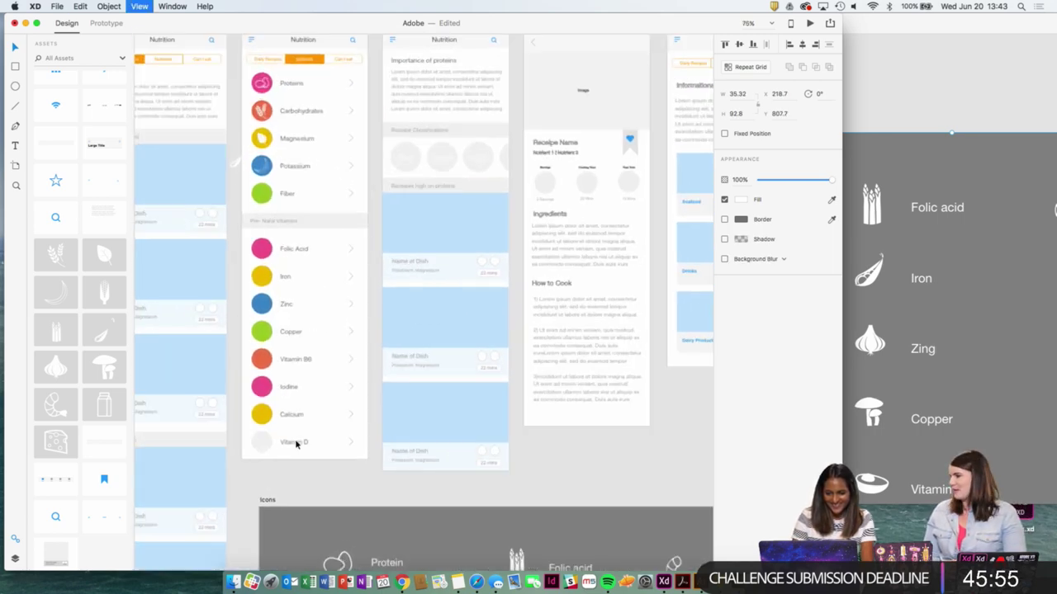
{"action": "left_click_drag", "start_coordinate": [373, 319], "coordinate": [438, 386]}
{"action": "left_click_drag", "start_coordinate": [436, 326], "coordinate": [486, 368]}
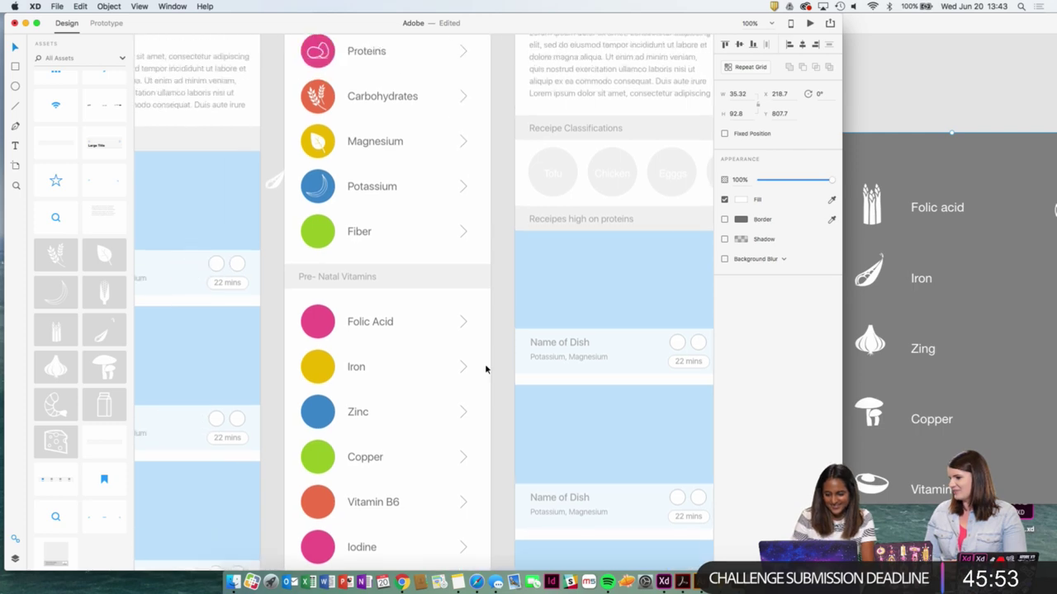
{"action": "key", "text": "super+plus"}
{"action": "left_click_drag", "start_coordinate": [464, 228], "coordinate": [567, 399]}
{"action": "scroll", "coordinate": [569, 395], "scroll_direction": "up", "scroll_amount": 1}
{"action": "scroll", "coordinate": [569, 395], "scroll_direction": "left", "scroll_amount": 1}
{"action": "key", "text": "super+v"}
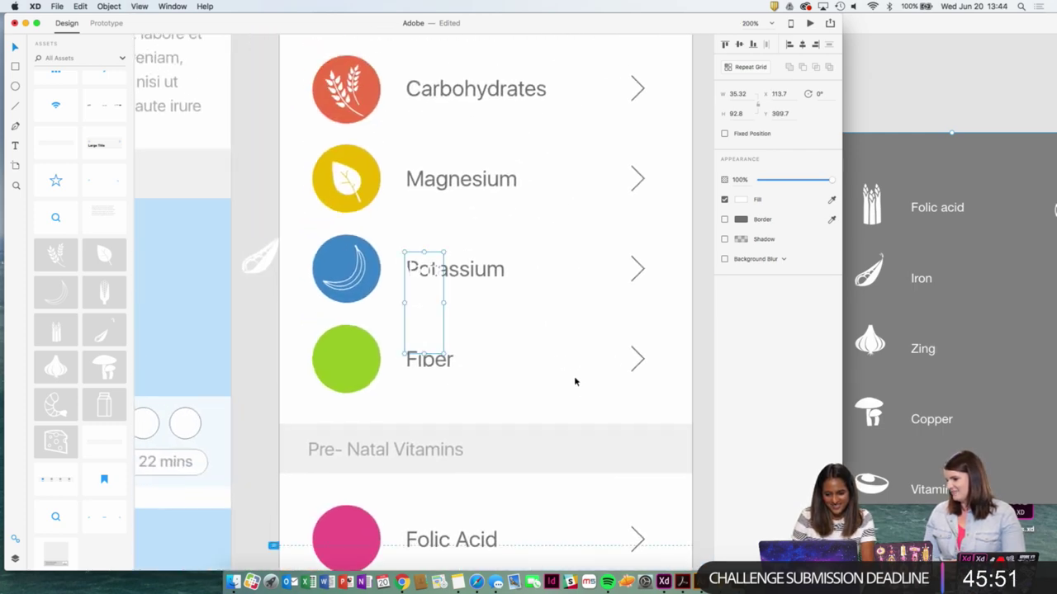
{"action": "left_click_drag", "start_coordinate": [434, 285], "coordinate": [350, 374]}
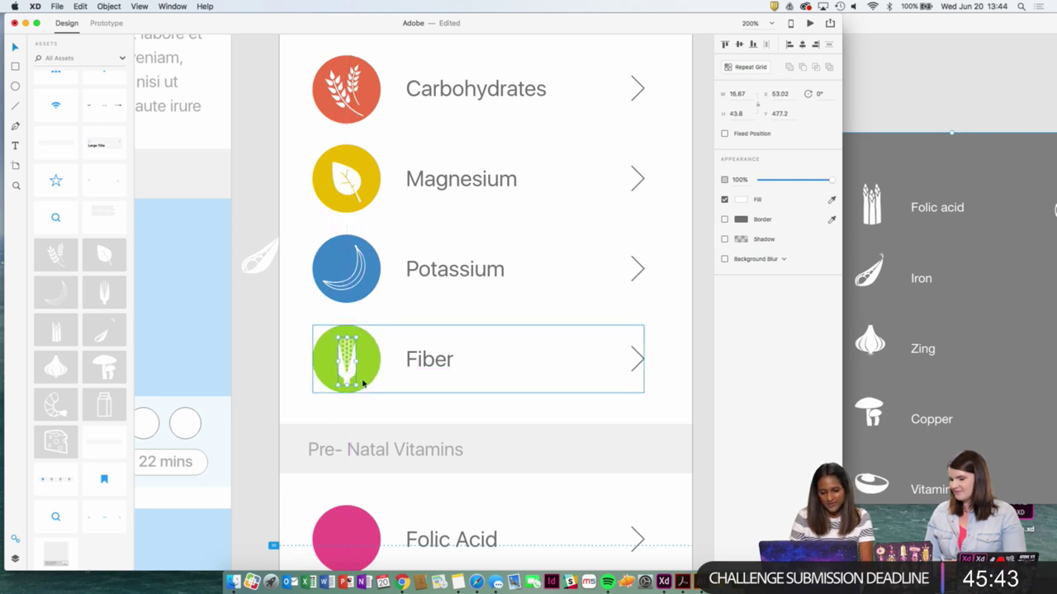
{"action": "left_click", "coordinate": [289, 362]}
Delete the spare pea pod icon from the pasteboard beside the Nutrients screen.
{"action": "left_click", "coordinate": [262, 256]}
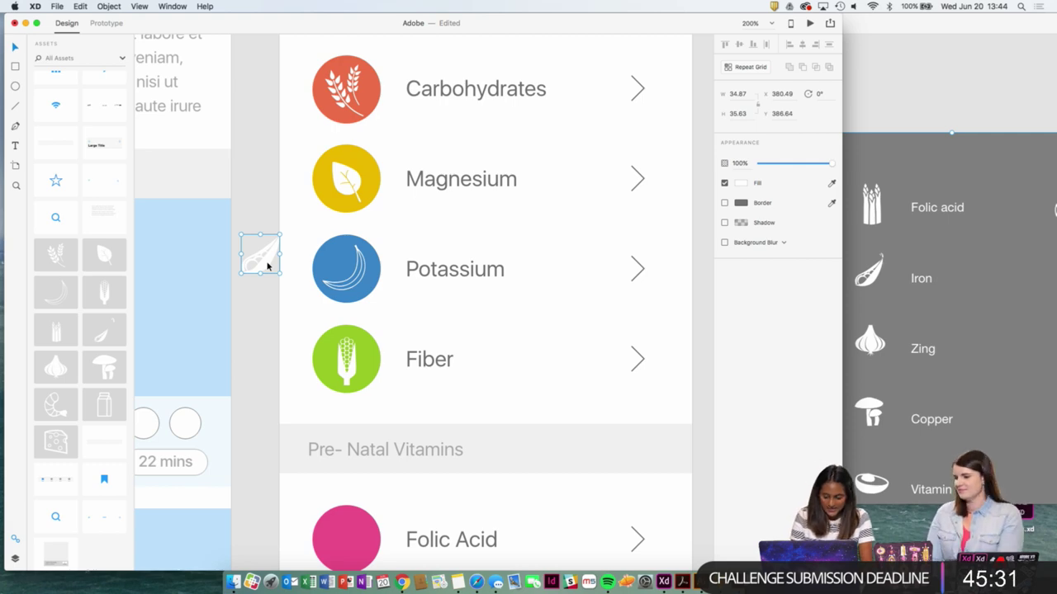
{"action": "key", "text": "super+minus"}
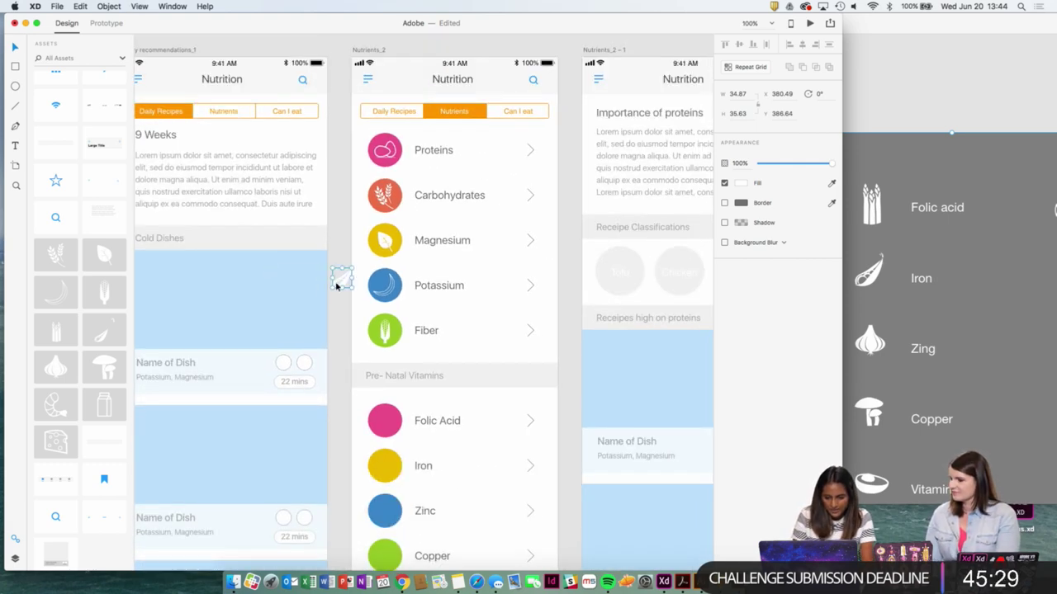
{"action": "key", "text": "Delete"}
Delete the whole column of old coloured icon circles on the pasteboard beside the Daily recommendations artboard.
{"action": "left_click_drag", "start_coordinate": [365, 322], "coordinate": [291, 215]}
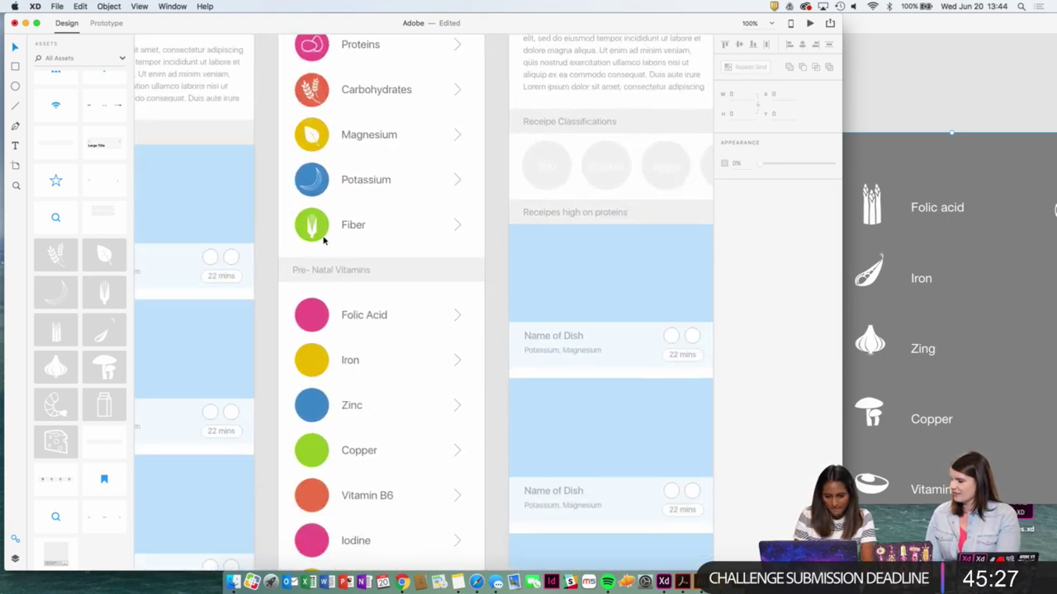
{"action": "key", "text": "super+minus"}
{"action": "scroll", "coordinate": [453, 289], "scroll_direction": "down", "scroll_amount": 3}
{"action": "key", "text": "super+minus"}
{"action": "key", "text": "super+minus"}
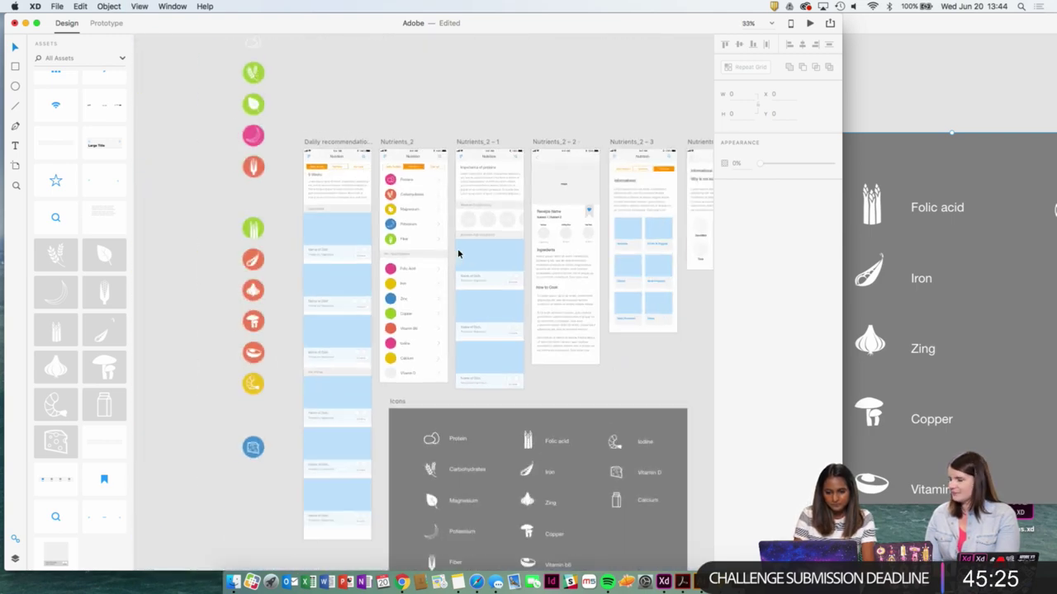
{"action": "left_click_drag", "start_coordinate": [223, 223], "coordinate": [266, 455]}
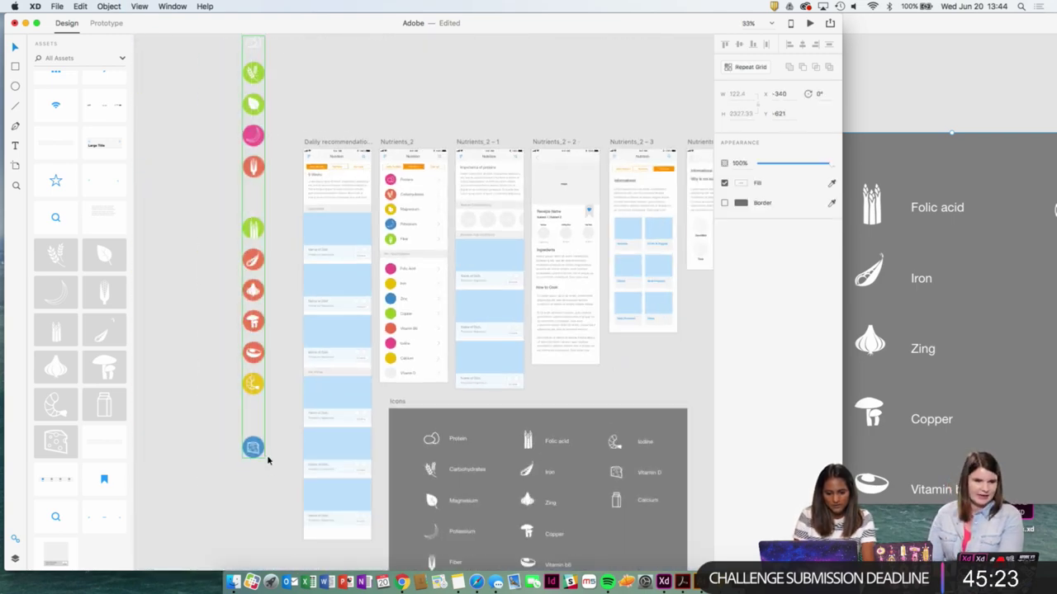
{"action": "key", "text": "Delete"}
Copy the asparagus and pea pod icons together from the Icons artboard.
{"action": "scroll", "coordinate": [281, 330], "scroll_direction": "right", "scroll_amount": 2}
{"action": "key", "text": "super+equal"}
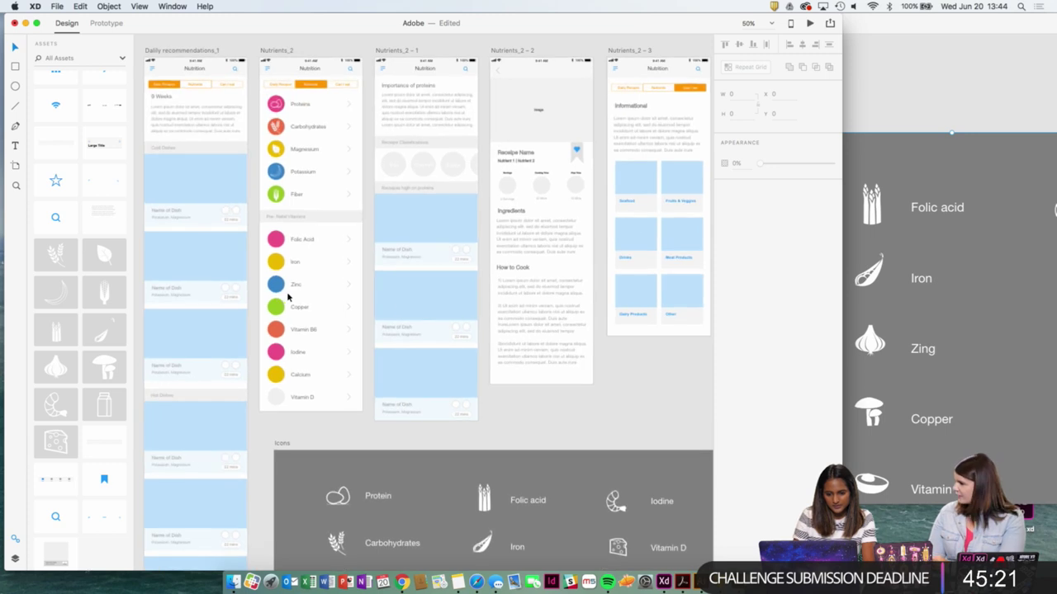
{"action": "left_click_drag", "start_coordinate": [393, 310], "coordinate": [390, 165]}
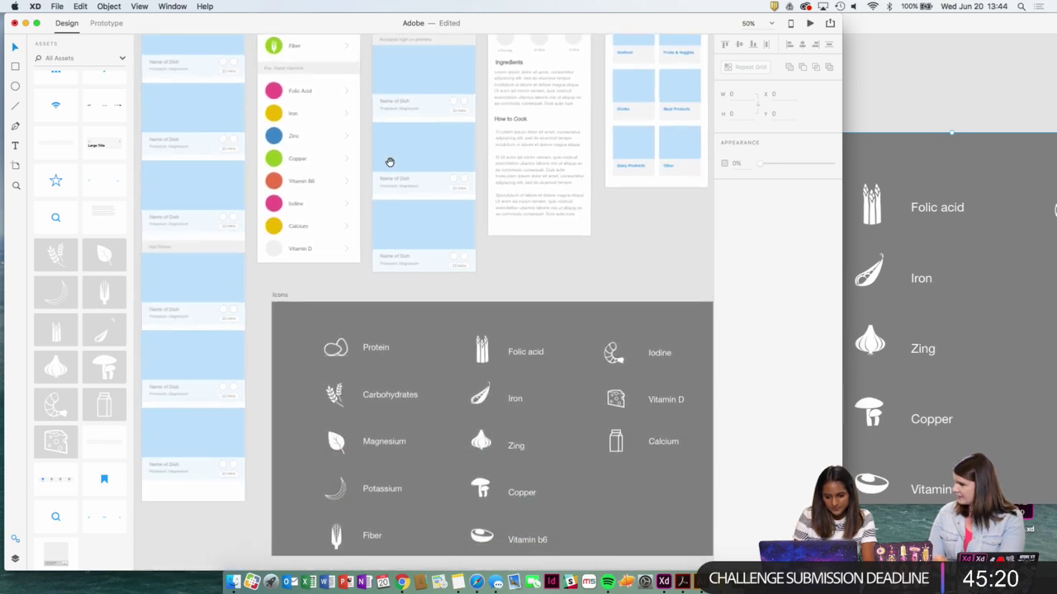
{"action": "left_click_drag", "start_coordinate": [483, 342], "coordinate": [486, 372]}
{"action": "left_click", "coordinate": [487, 376]}
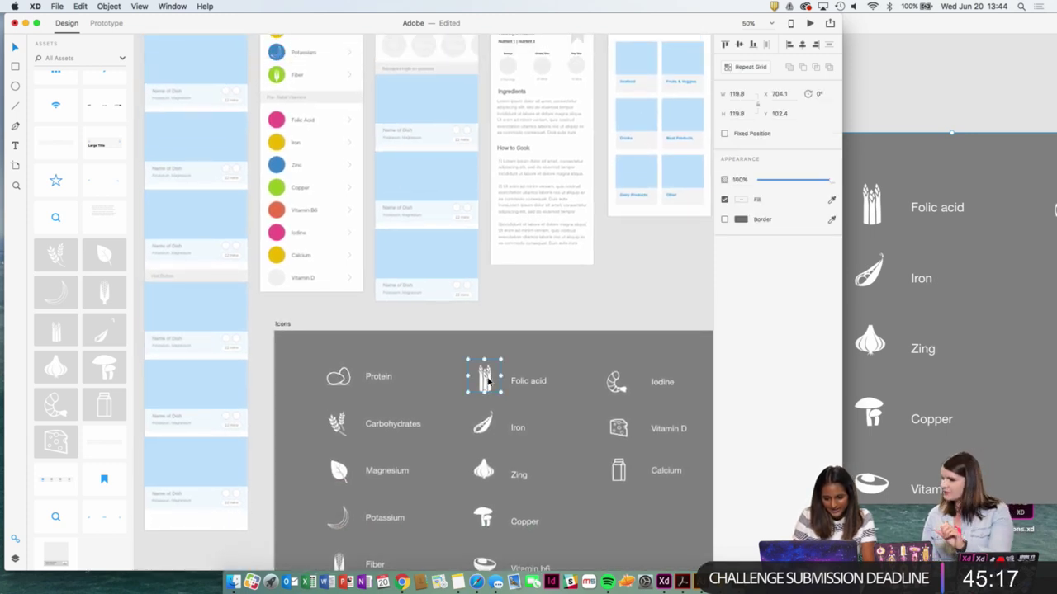
{"action": "key", "text": "super+equal"}
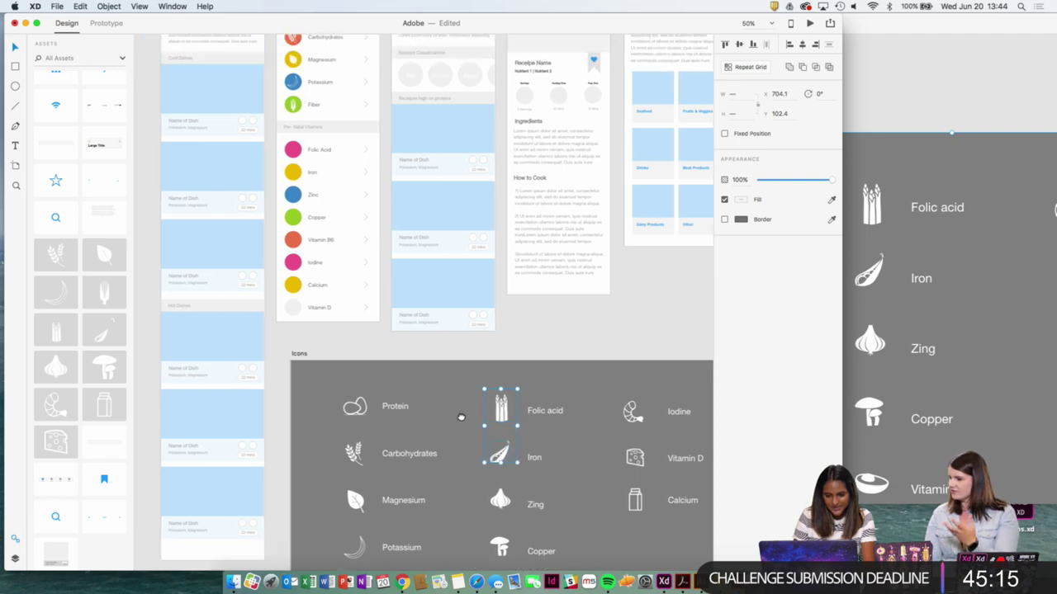
Try pasting the asparagus and pea pod icons together over the pre-natal vitamins list, and undo the paste.
{"action": "key", "text": "super+equal"}
{"action": "left_click_drag", "start_coordinate": [382, 216], "coordinate": [480, 355]}
{"action": "key", "text": "super+v"}
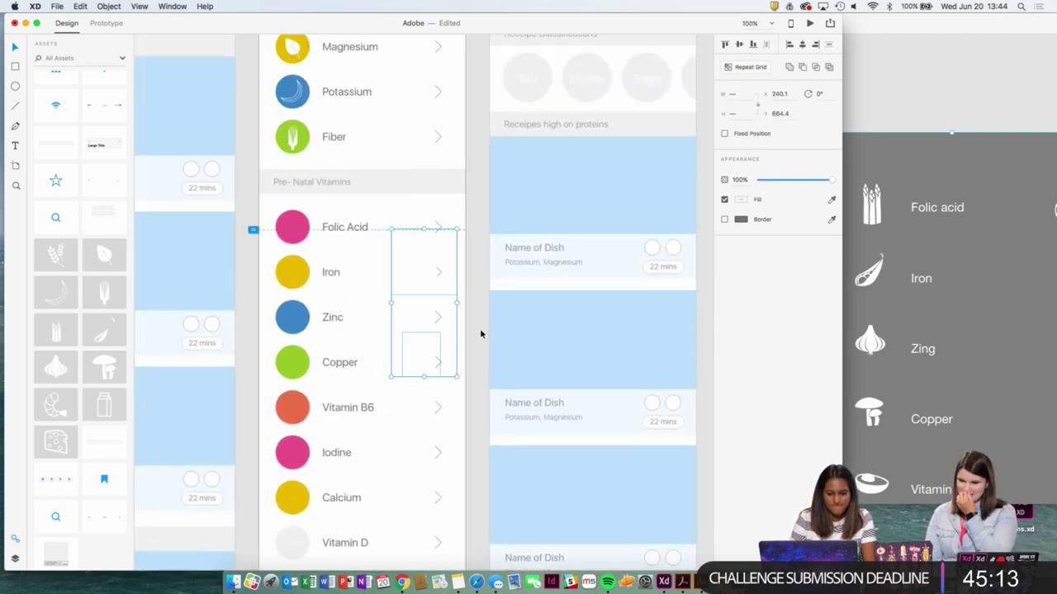
{"action": "left_click_drag", "start_coordinate": [488, 283], "coordinate": [570, 282]}
{"action": "left_click", "coordinate": [500, 355]}
{"action": "left_click", "coordinate": [501, 355]}
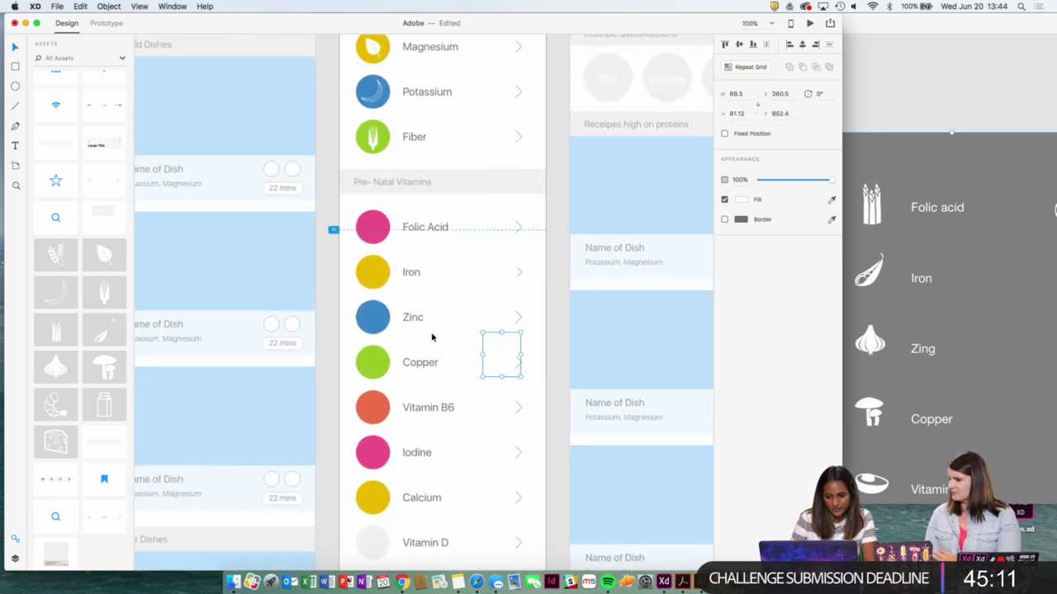
{"action": "key", "text": "super+z"}
Paste both icons again close to the Folic Acid and Iron circles, and delete the pasted copies.
{"action": "left_click_drag", "start_coordinate": [346, 253], "coordinate": [434, 296]}
{"action": "key", "text": "super+equal"}
{"action": "key", "text": "super+equal"}
{"action": "key", "text": "super+equal"}
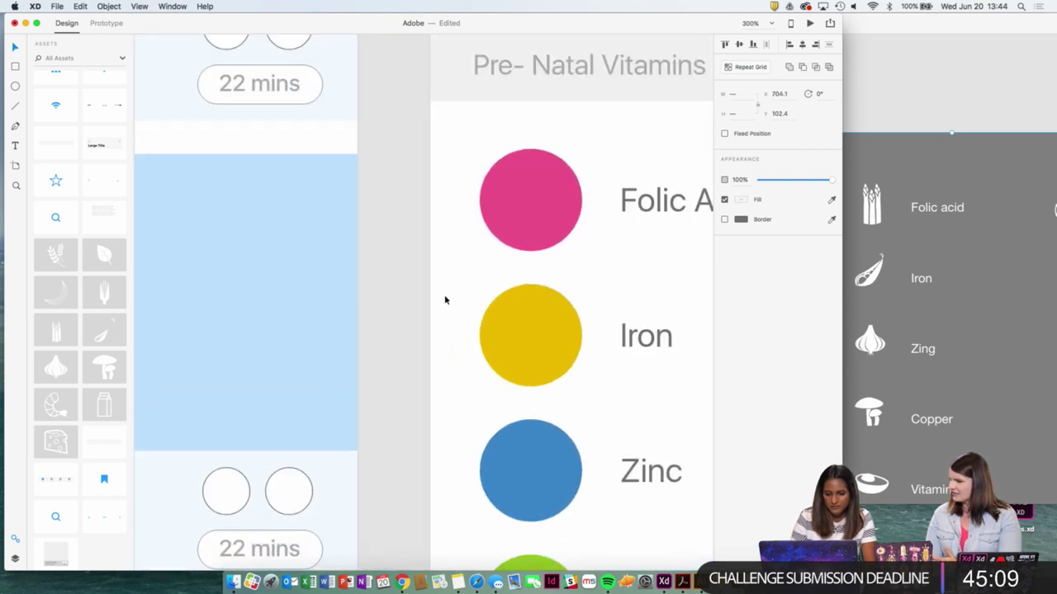
{"action": "key", "text": "super+v"}
{"action": "key", "text": "Delete"}
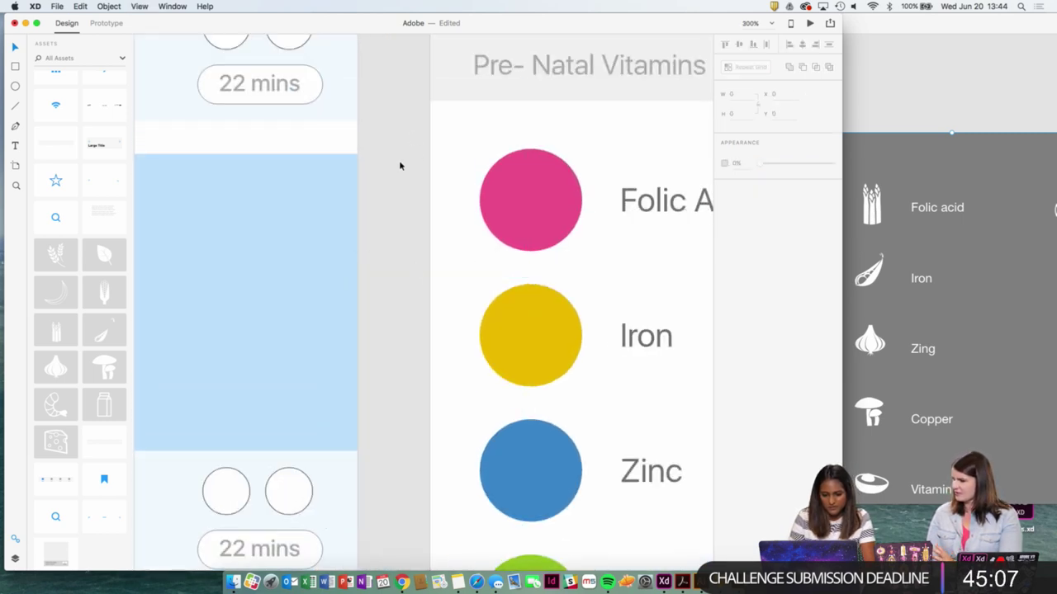
Try pasting both icons with the pink Folic Acid circle selected, and undo the paste.
{"action": "key", "text": "super+z"}
{"action": "key", "text": "super+v"}
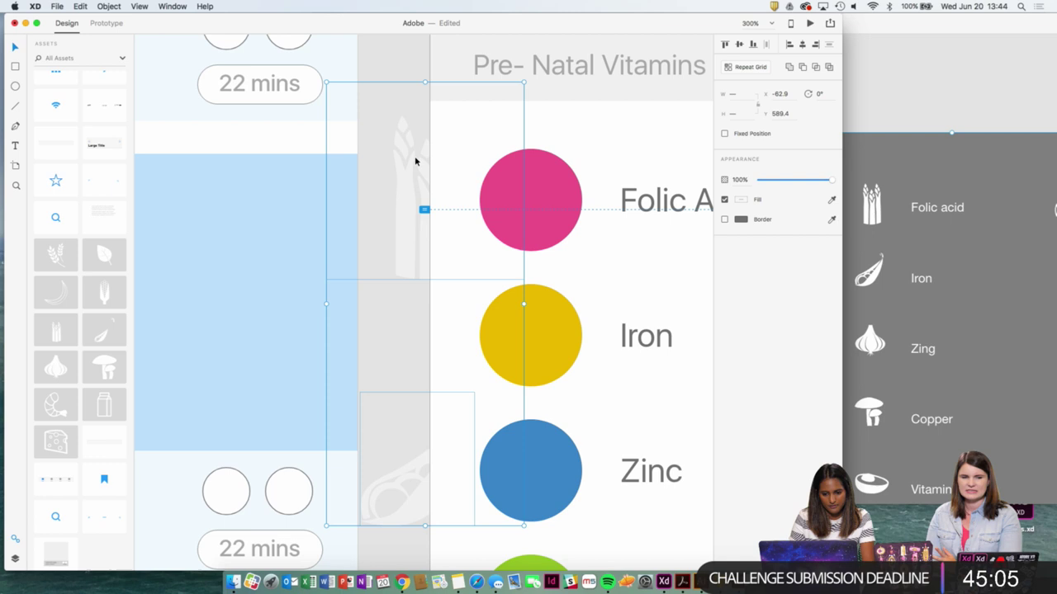
{"action": "left_click", "coordinate": [534, 171]}
{"action": "key", "text": "super+v"}
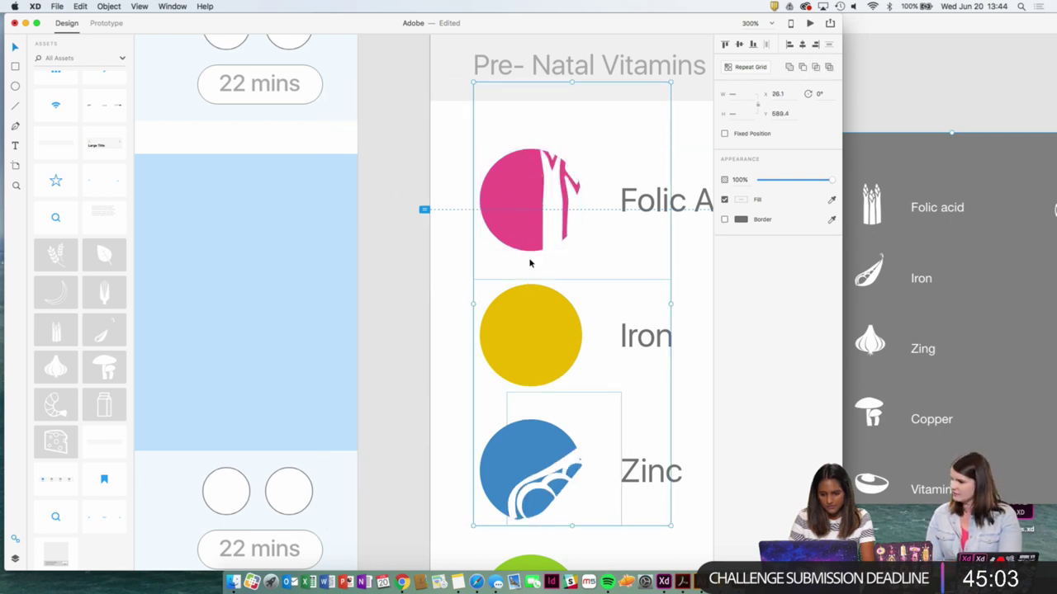
{"action": "right_click", "coordinate": [531, 464]}
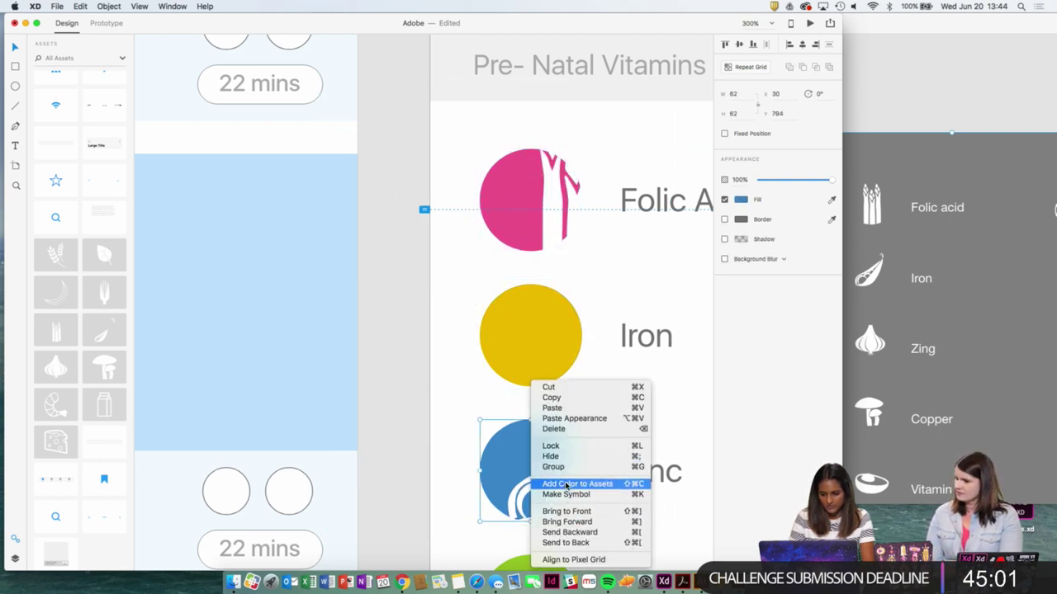
{"action": "left_click", "coordinate": [418, 424]}
{"action": "key", "text": "super+z"}
{"action": "left_click", "coordinate": [422, 237]}
{"action": "left_click_drag", "start_coordinate": [457, 248], "coordinate": [284, 217]}
{"action": "left_click", "coordinate": [384, 217]}
Copy only the asparagus icon beside the Folic acid label on the Icons artboard.
{"action": "key", "text": "super+minus"}
{"action": "key", "text": "super+minus"}
{"action": "left_click_drag", "start_coordinate": [475, 297], "coordinate": [412, 102]}
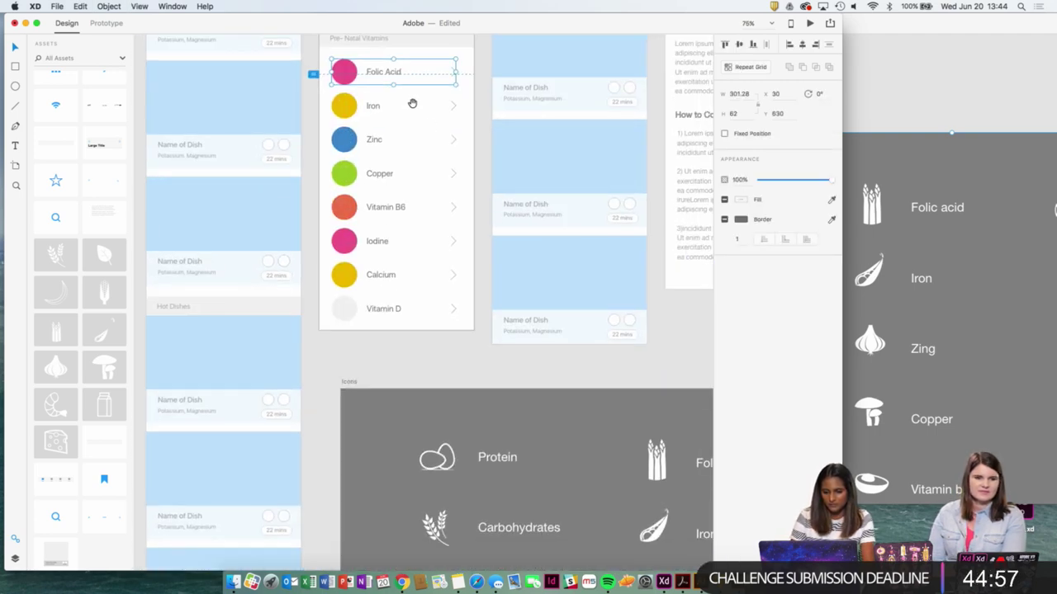
{"action": "left_click_drag", "start_coordinate": [534, 321], "coordinate": [492, 226]}
{"action": "double_click", "coordinate": [615, 371]}
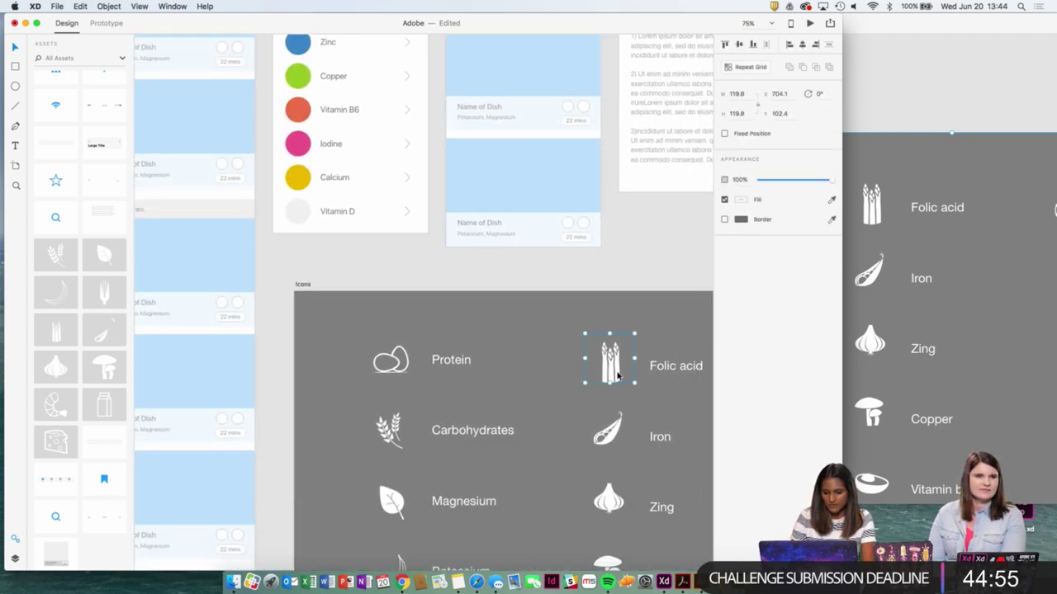
Paste the asparagus icon onto the pink Folic Acid circle and scale it to about 49 × 49.
{"action": "scroll", "coordinate": [566, 405], "scroll_direction": "up", "scroll_amount": 5}
{"action": "scroll", "coordinate": [567, 405], "scroll_direction": "down", "scroll_amount": 2}
{"action": "scroll", "coordinate": [566, 405], "scroll_direction": "up", "scroll_amount": 5}
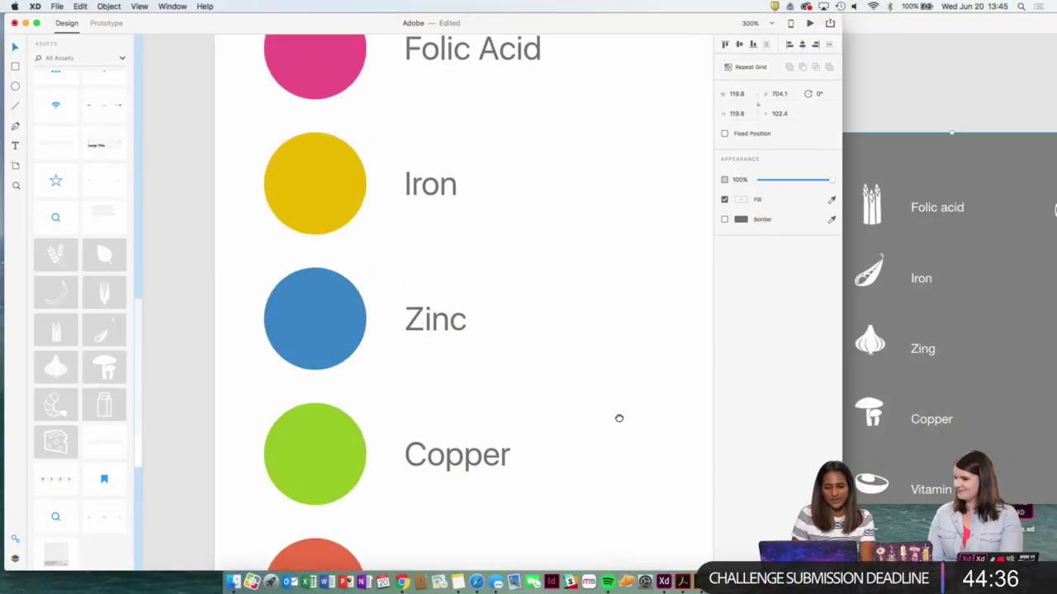
{"action": "scroll", "coordinate": [618, 420], "scroll_direction": "up", "scroll_amount": 3}
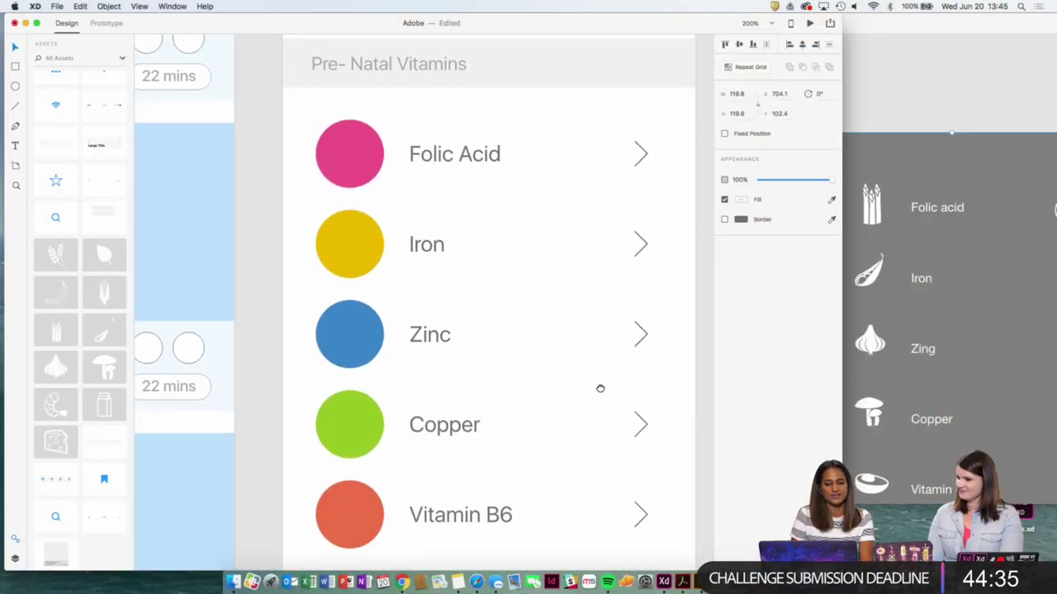
{"action": "left_click_drag", "start_coordinate": [600, 388], "coordinate": [596, 408]}
{"action": "key", "text": "super+v"}
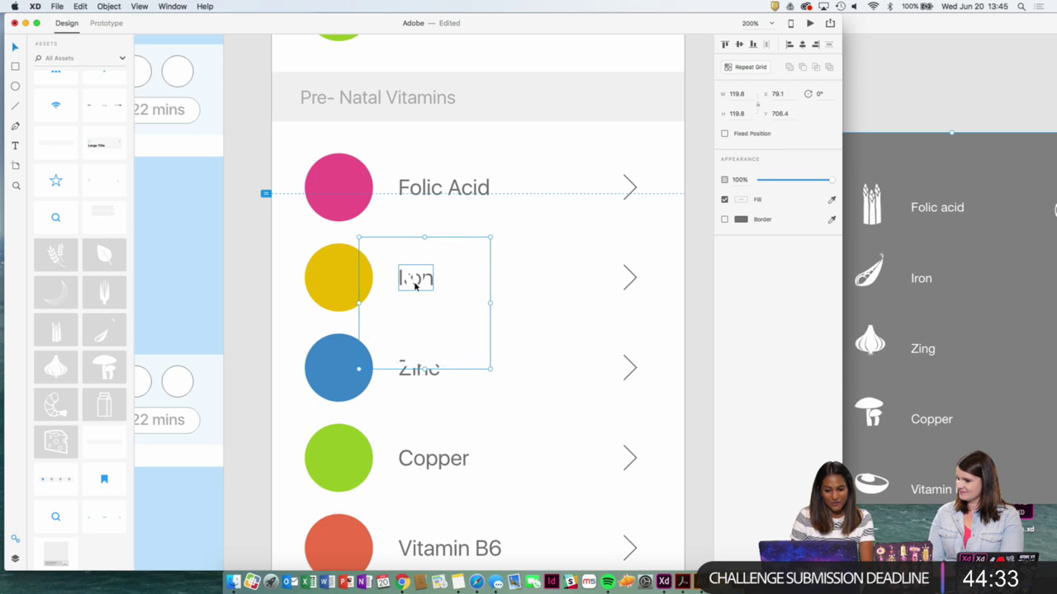
{"action": "left_click_drag", "start_coordinate": [415, 283], "coordinate": [306, 171]}
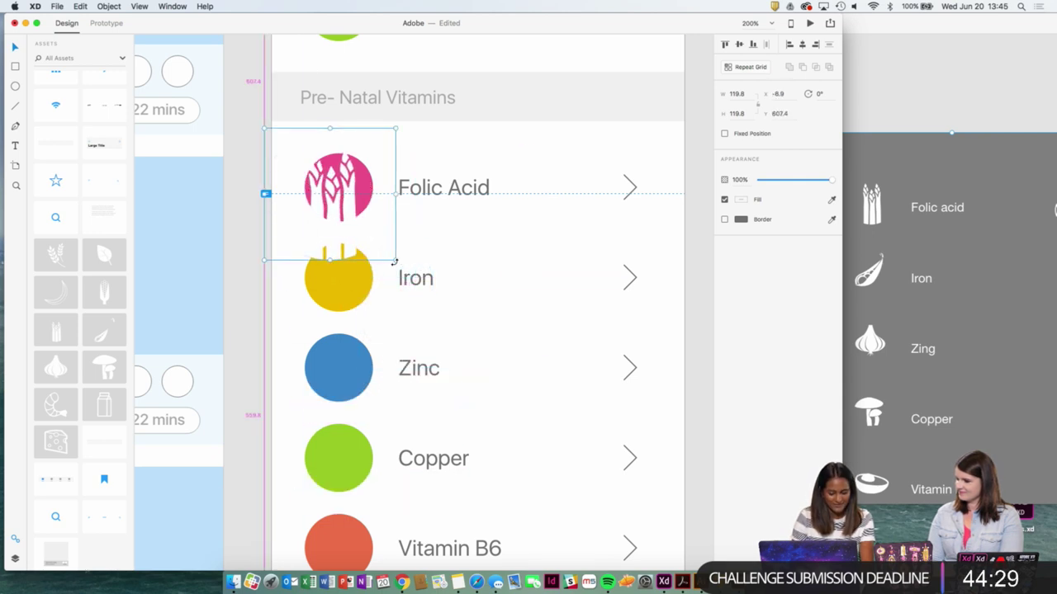
{"action": "left_click_drag", "start_coordinate": [394, 262], "coordinate": [350, 190]}
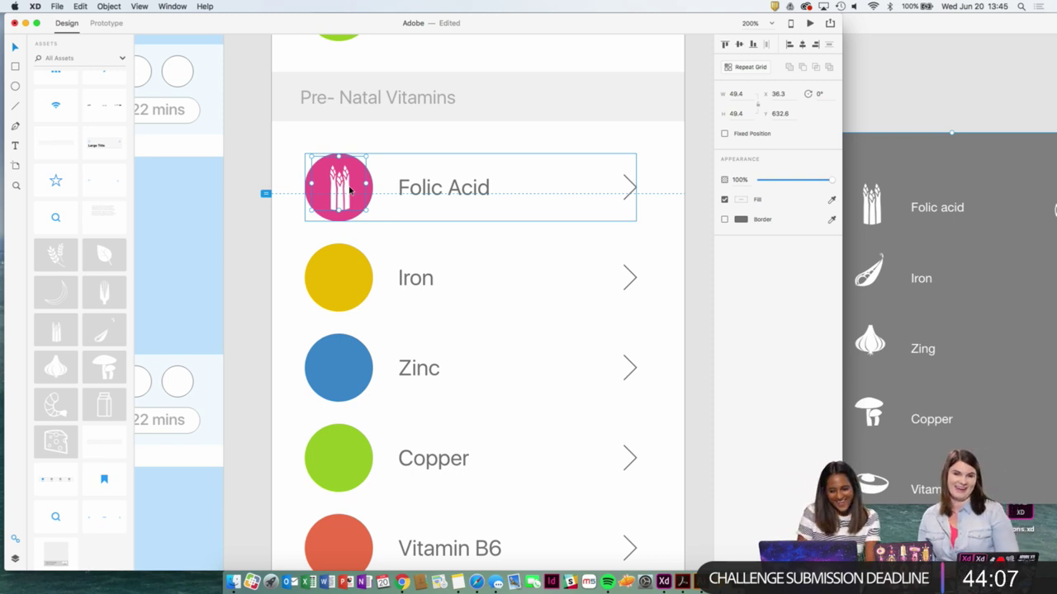
{"action": "key", "text": "super+minus"}
{"action": "key", "text": "super+minus"}
{"action": "key", "text": "super+minus"}
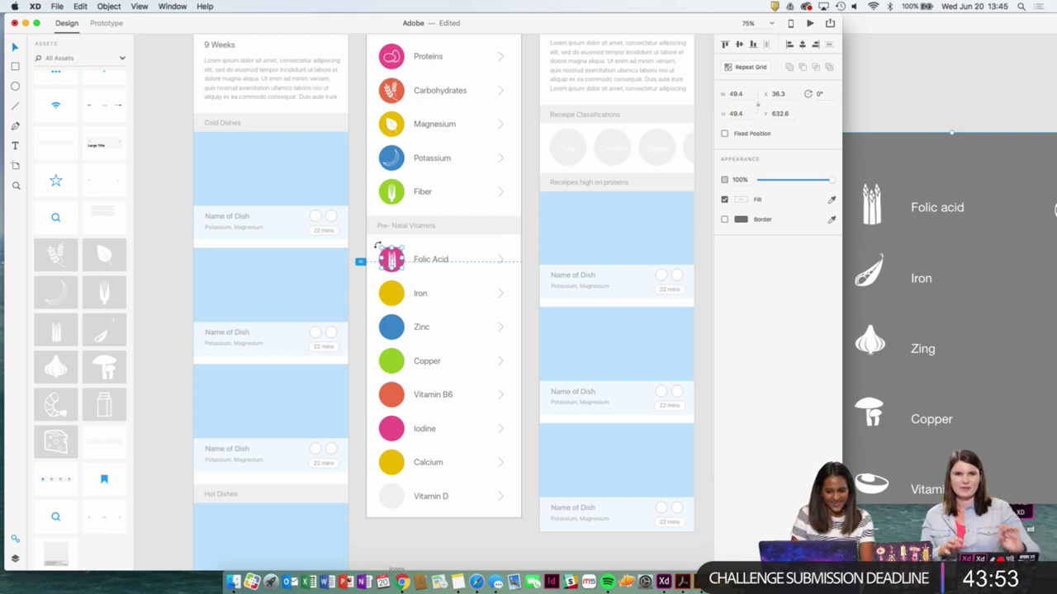
{"action": "key", "text": "super+2"}
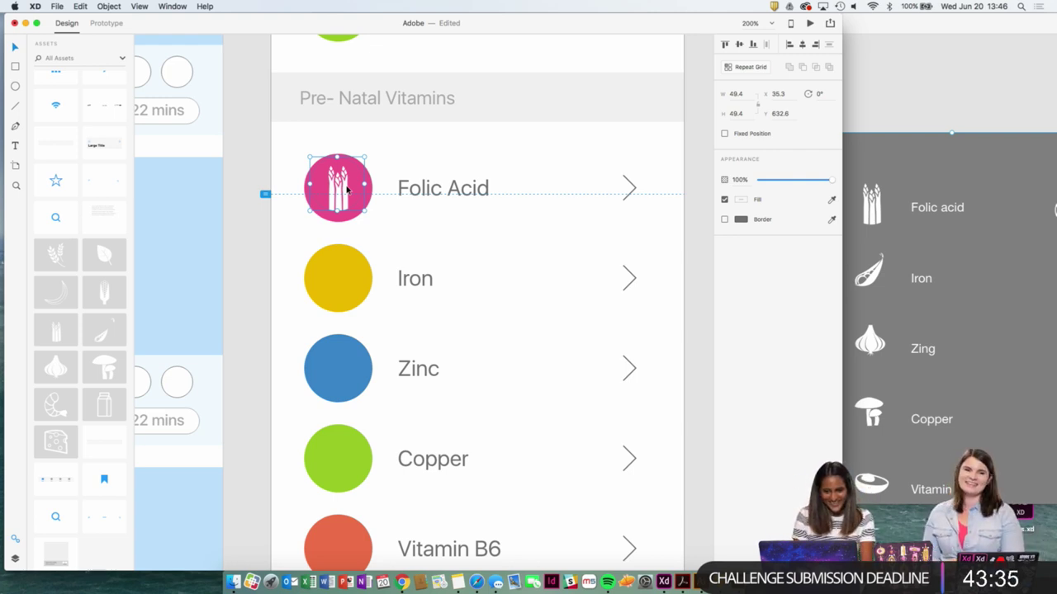
Copy the pea pod icon beside the Iron label on the Icons artboard.
{"action": "key", "text": "super+minus"}
{"action": "key", "text": "super+minus"}
{"action": "key", "text": "super+minus"}
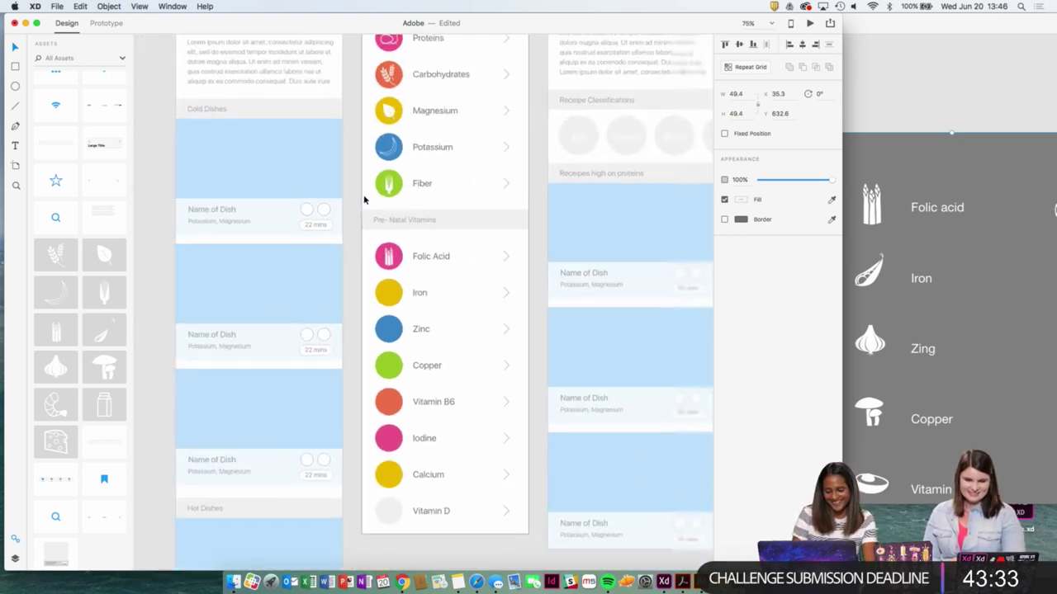
{"action": "left_click_drag", "start_coordinate": [407, 265], "coordinate": [395, 245]}
{"action": "key", "text": "super+minus"}
{"action": "left_click_drag", "start_coordinate": [482, 383], "coordinate": [420, 253]}
{"action": "scroll", "coordinate": [420, 252], "scroll_direction": "down", "scroll_amount": 1}
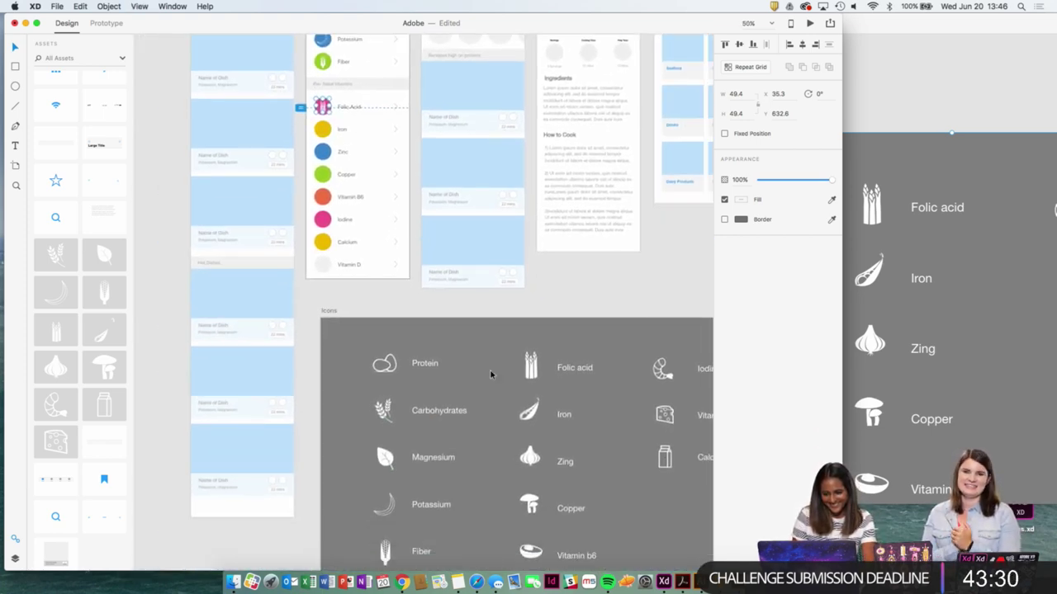
{"action": "left_click", "coordinate": [536, 411]}
Paste the pea pod icon into the pre-natal vitamins list with the yellow Iron circle selected.
{"action": "left_click_drag", "start_coordinate": [427, 295], "coordinate": [509, 406]}
{"action": "key", "text": "super+plus"}
{"action": "key", "text": "super+plus"}
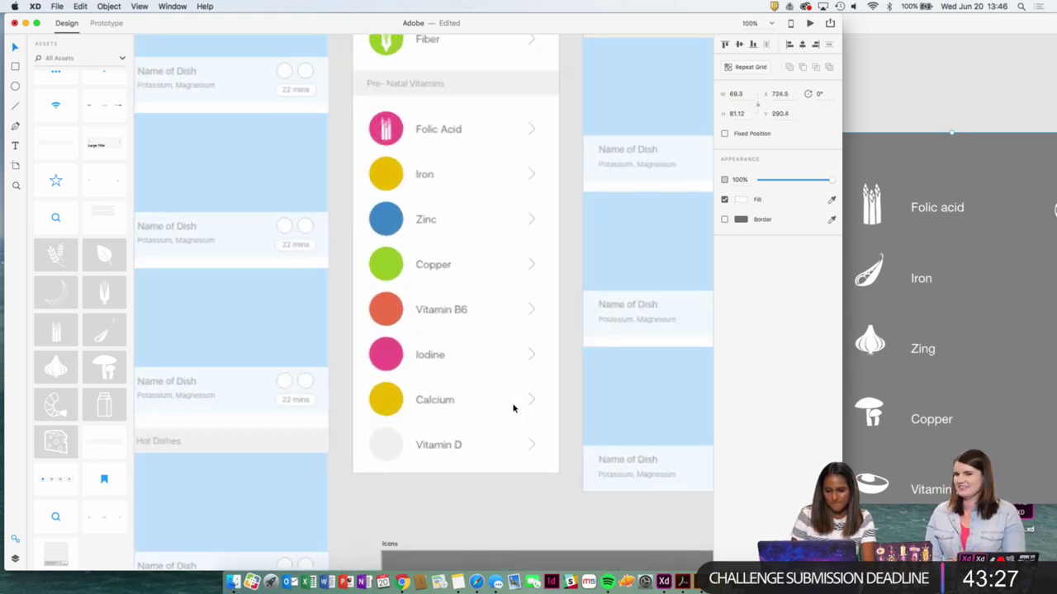
{"action": "key", "text": "super+plus"}
{"action": "key", "text": "super+plus"}
{"action": "left_click_drag", "start_coordinate": [408, 123], "coordinate": [413, 181]}
{"action": "left_click", "coordinate": [369, 104]}
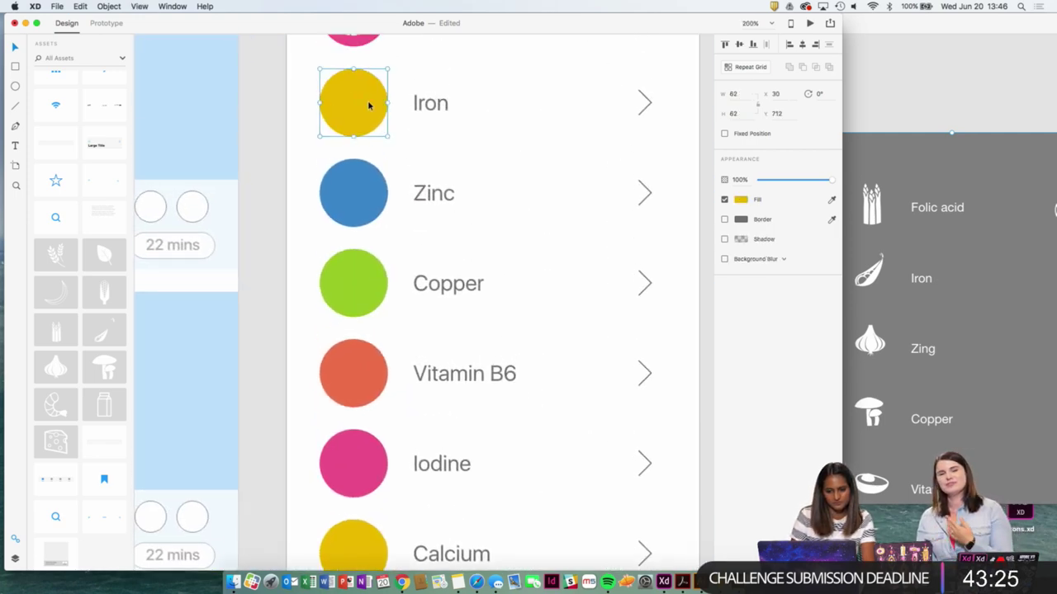
{"action": "key", "text": "super+v"}
{"action": "left_click", "coordinate": [382, 107]}
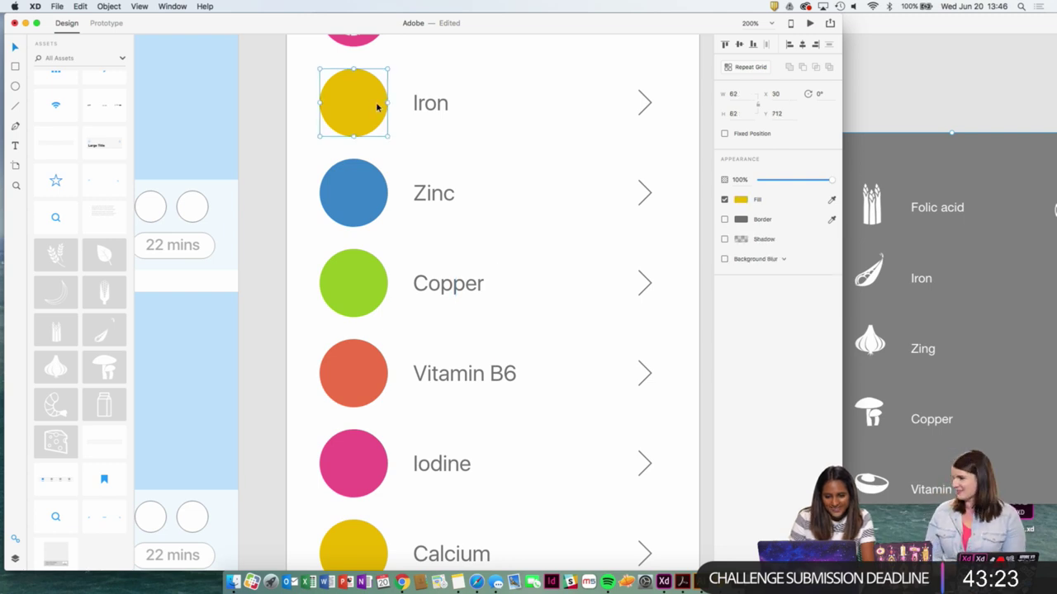
{"action": "key", "text": "super+v"}
Move the pasted pea pod icon onto the yellow Iron circle, to X 33.5 and Y 694.4.
{"action": "key", "text": "shift+Up"}
{"action": "key", "text": "shift+Up"}
{"action": "key", "text": "shift+Up"}
{"action": "key", "text": "shift+Up"}
{"action": "key", "text": "shift+Up"}
{"action": "key", "text": "shift+Up"}
{"action": "key", "text": "shift+Up"}
{"action": "key", "text": "shift+Up"}
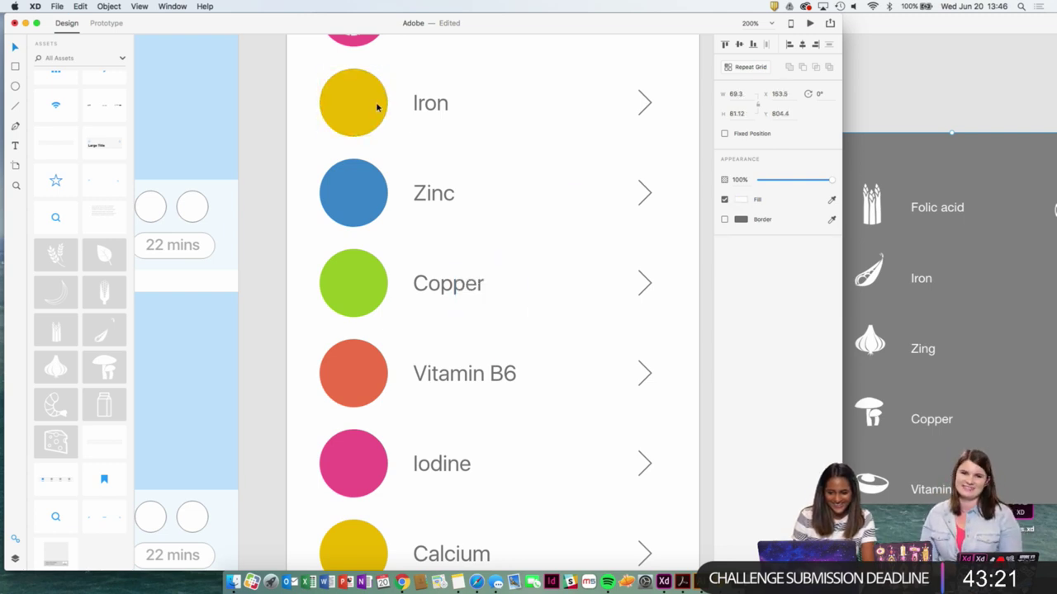
{"action": "key", "text": "shift+Up"}
{"action": "key", "text": "shift+Up"}
{"action": "key", "text": "shift+Up"}
{"action": "key", "text": "shift+Left"}
{"action": "key", "text": "shift+Left"}
{"action": "key", "text": "shift+Left"}
{"action": "key", "text": "shift+Left"}
{"action": "key", "text": "shift+Left"}
{"action": "key", "text": "shift+Left"}
{"action": "key", "text": "shift+Left"}
{"action": "key", "text": "shift+Left"}
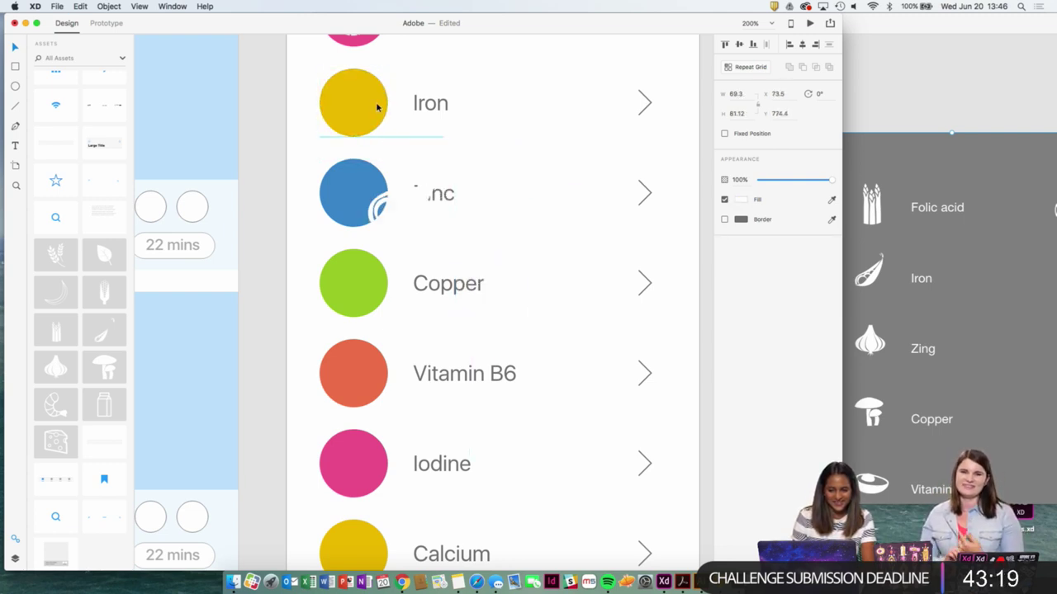
{"action": "key", "text": "shift+Left"}
{"action": "key", "text": "shift+Left"}
{"action": "key", "text": "shift+Up"}
{"action": "key", "text": "shift+Up"}
{"action": "key", "text": "shift+Up"}
{"action": "key", "text": "shift+Up"}
{"action": "key", "text": "shift+Up"}
{"action": "key", "text": "shift+Up"}
{"action": "key", "text": "shift+Up"}
{"action": "key", "text": "shift+Up"}
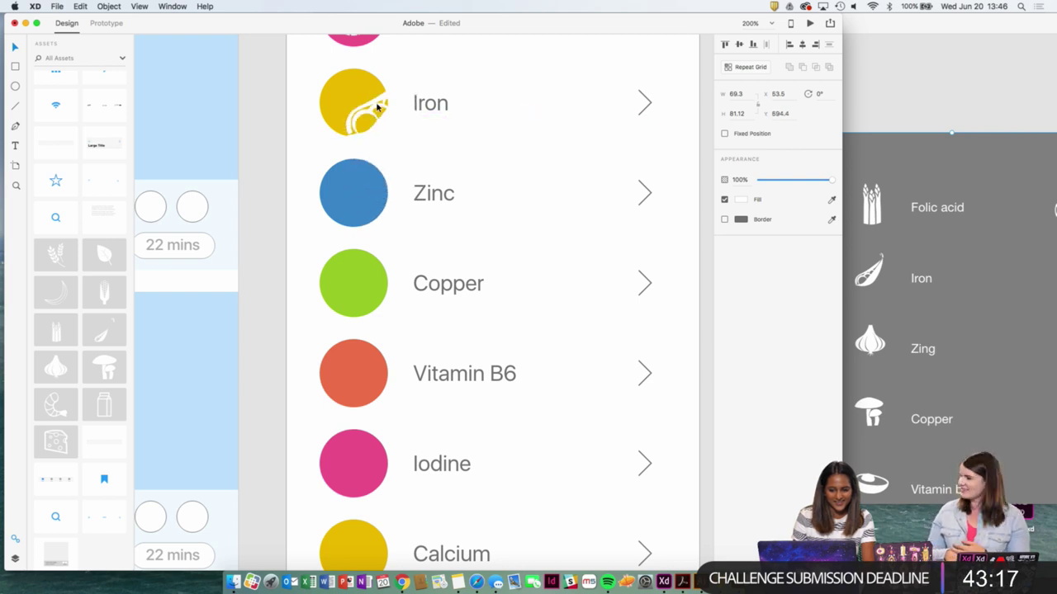
{"action": "key", "text": "shift+Left"}
{"action": "key", "text": "shift+Left"}
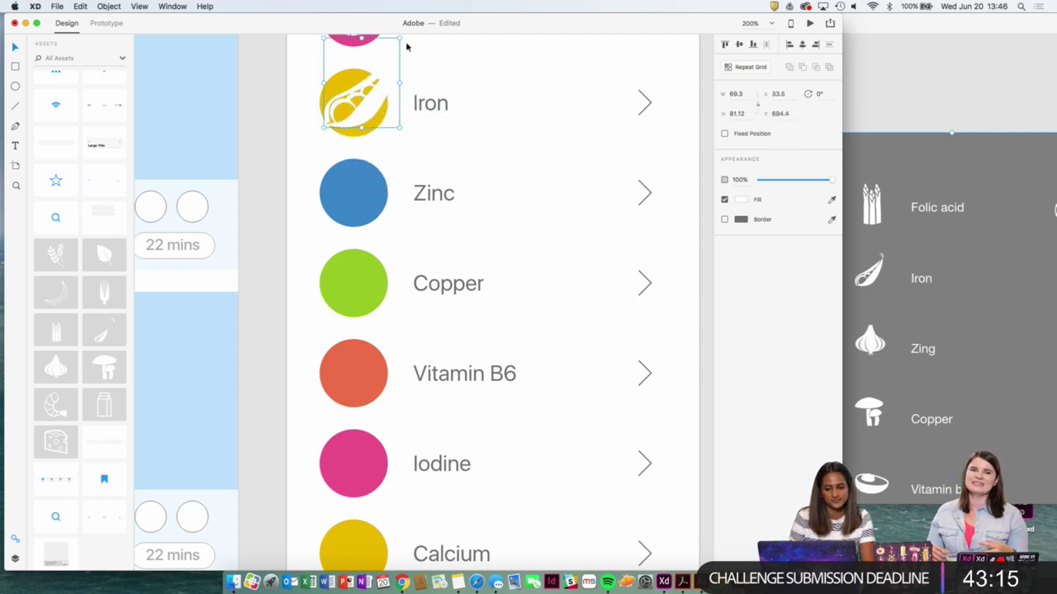
Shrink the pea pod icon to about 31 × 36 and place it in the middle of the yellow Iron circle.
{"action": "left_click_drag", "start_coordinate": [400, 36], "coordinate": [372, 70]}
{"action": "left_click_drag", "start_coordinate": [378, 59], "coordinate": [378, 60]}
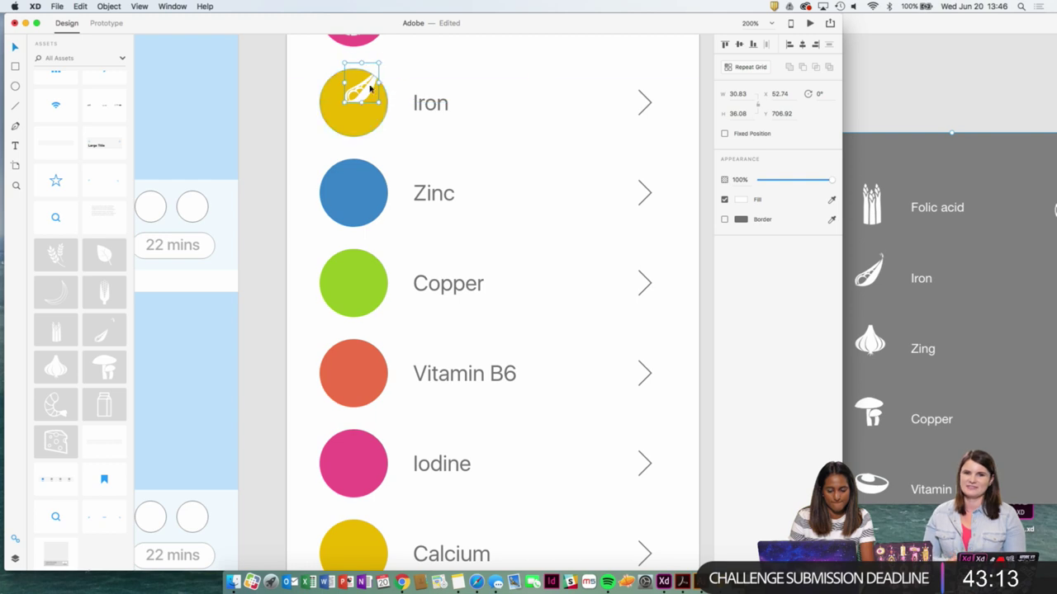
{"action": "left_click_drag", "start_coordinate": [366, 96], "coordinate": [357, 114]}
Try centre-aligning the yellow Iron circle horizontally, and undo the alignment.
{"action": "left_click", "coordinate": [377, 120]}
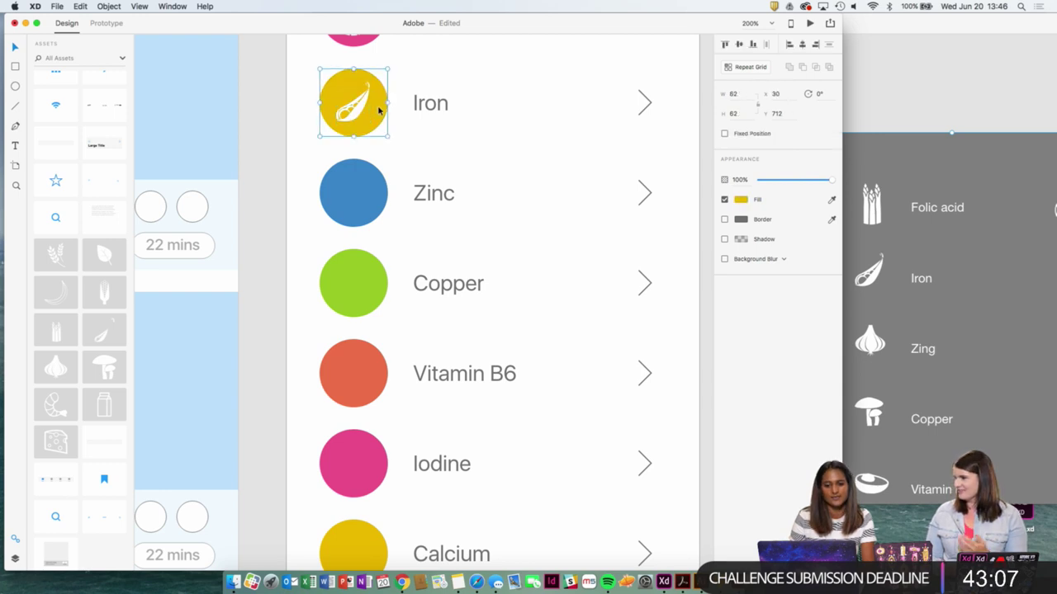
{"action": "left_click", "coordinate": [805, 45]}
{"action": "key", "text": "super+z"}
{"action": "left_click", "coordinate": [288, 176]}
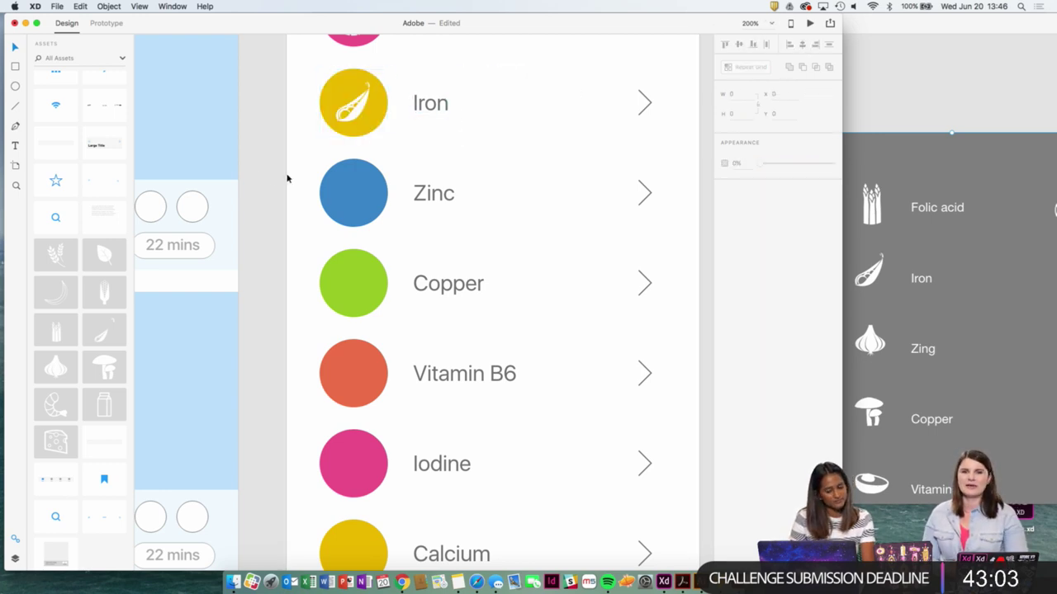
Enlarge the pea pod icon on the Iron circle slightly, to about 33 × 39.
{"action": "left_click", "coordinate": [361, 111]}
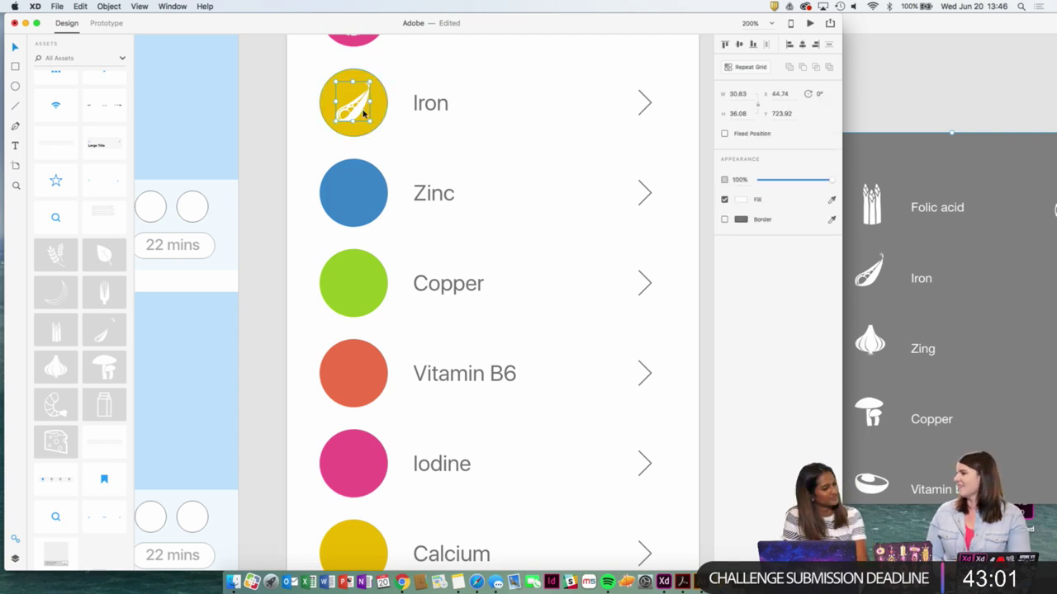
{"action": "left_click_drag", "start_coordinate": [364, 121], "coordinate": [373, 121]}
{"action": "key", "text": "super+minus"}
{"action": "key", "text": "super+minus"}
{"action": "key", "text": "super+minus"}
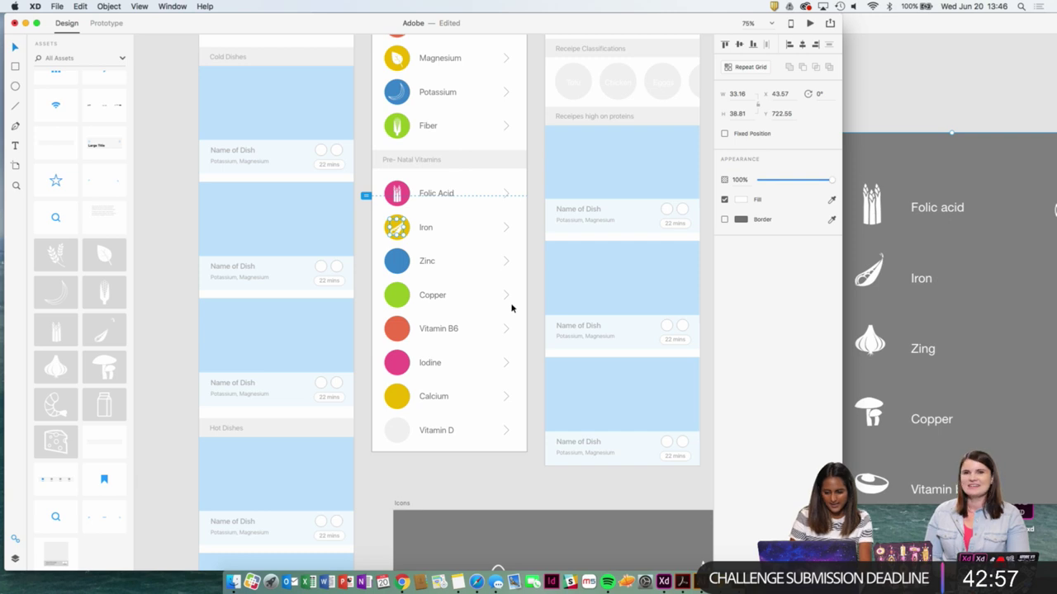
{"action": "key", "text": "super+minus"}
{"action": "scroll", "coordinate": [512, 306], "scroll_direction": "down", "scroll_amount": 5}
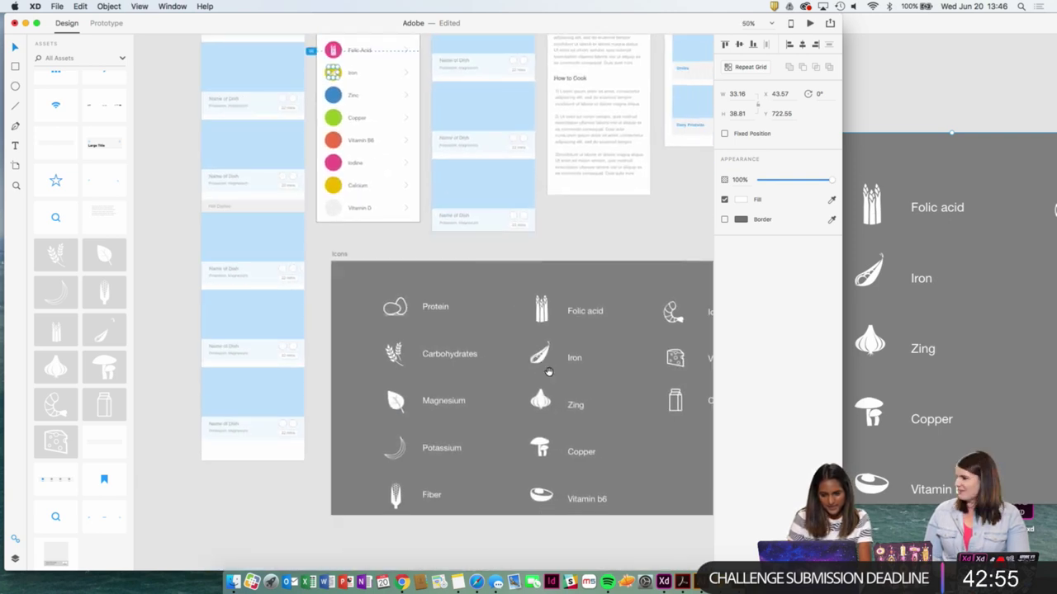
Copy the garlic icon from the Icons artboard and place it on the blue Zinc circle at about 40 × 42.
{"action": "left_click_drag", "start_coordinate": [548, 371], "coordinate": [552, 391]}
{"action": "left_click", "coordinate": [551, 419]}
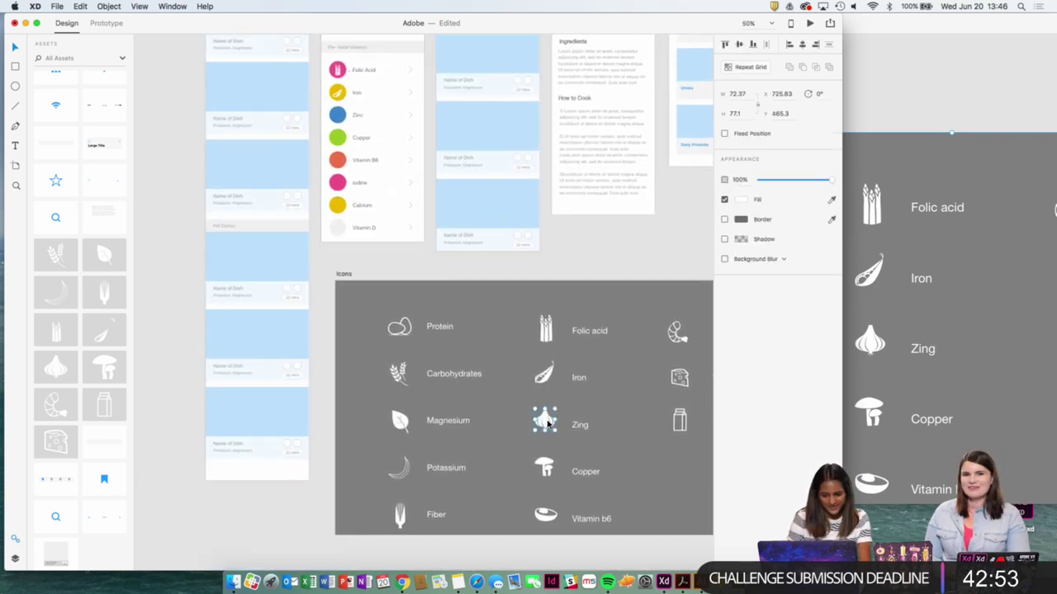
{"action": "left_click_drag", "start_coordinate": [412, 233], "coordinate": [521, 375]}
{"action": "key", "text": "super+plus"}
{"action": "key", "text": "super+plus"}
{"action": "key", "text": "super+plus"}
{"action": "key", "text": "super+plus"}
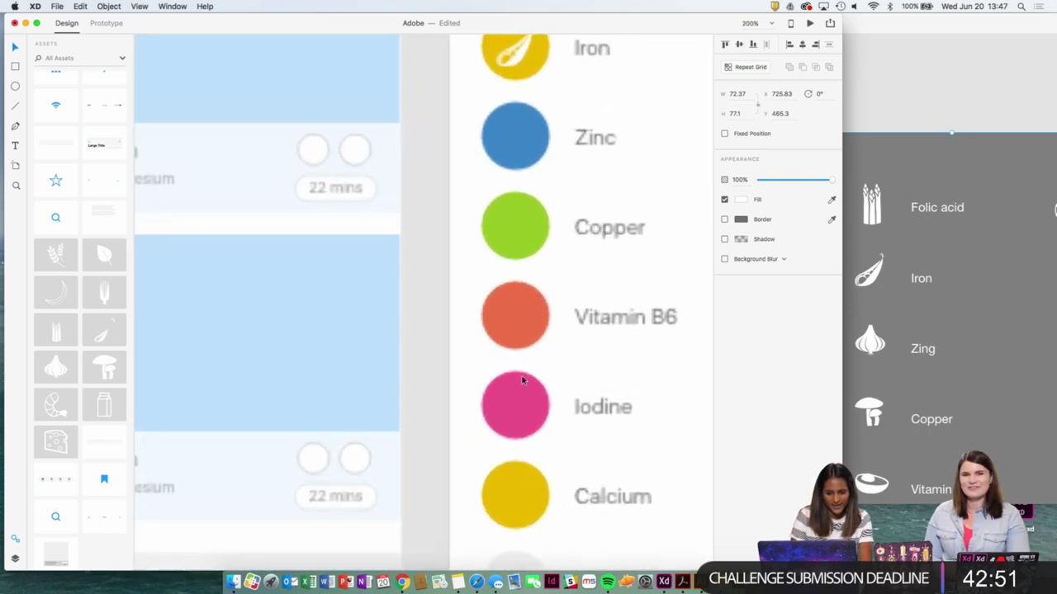
{"action": "left_click_drag", "start_coordinate": [526, 207], "coordinate": [437, 172]}
{"action": "key", "text": "super+v"}
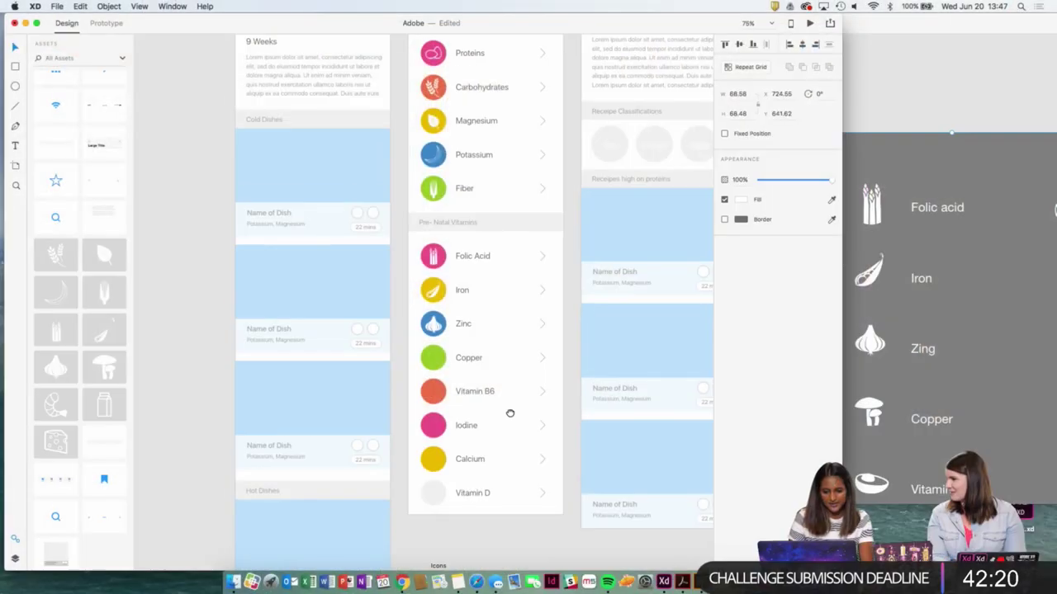
Paste the mushroom icon and fit it in the middle of the green Copper circle at about 34 × 34.
{"action": "scroll", "coordinate": [504, 396], "scroll_direction": "down", "scroll_amount": 2}
{"action": "scroll", "coordinate": [498, 392], "scroll_direction": "up", "scroll_amount": 3}
{"action": "key", "text": "super+v"}
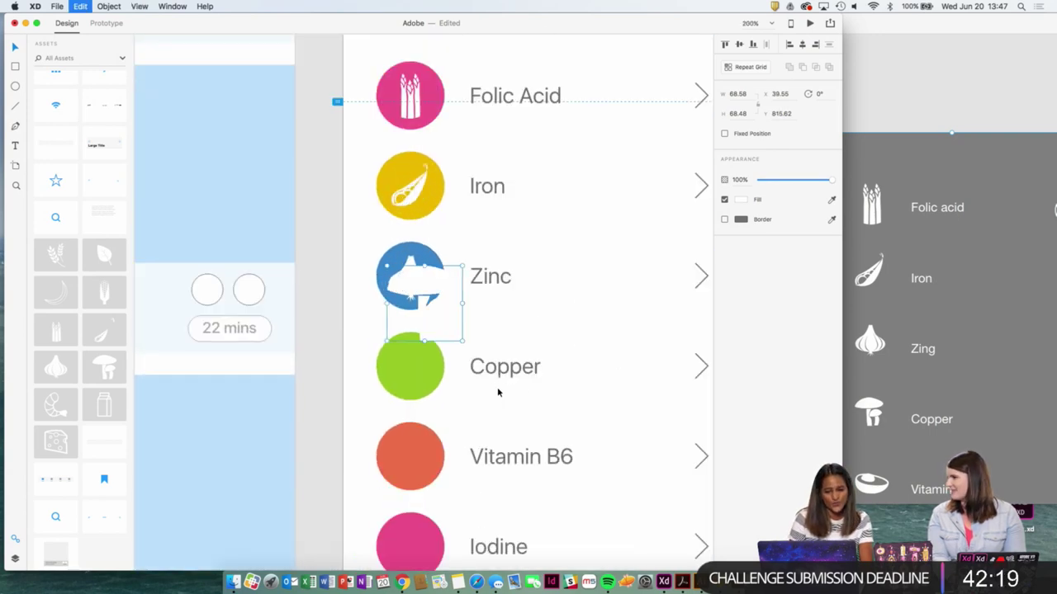
{"action": "left_click_drag", "start_coordinate": [437, 297], "coordinate": [418, 370]}
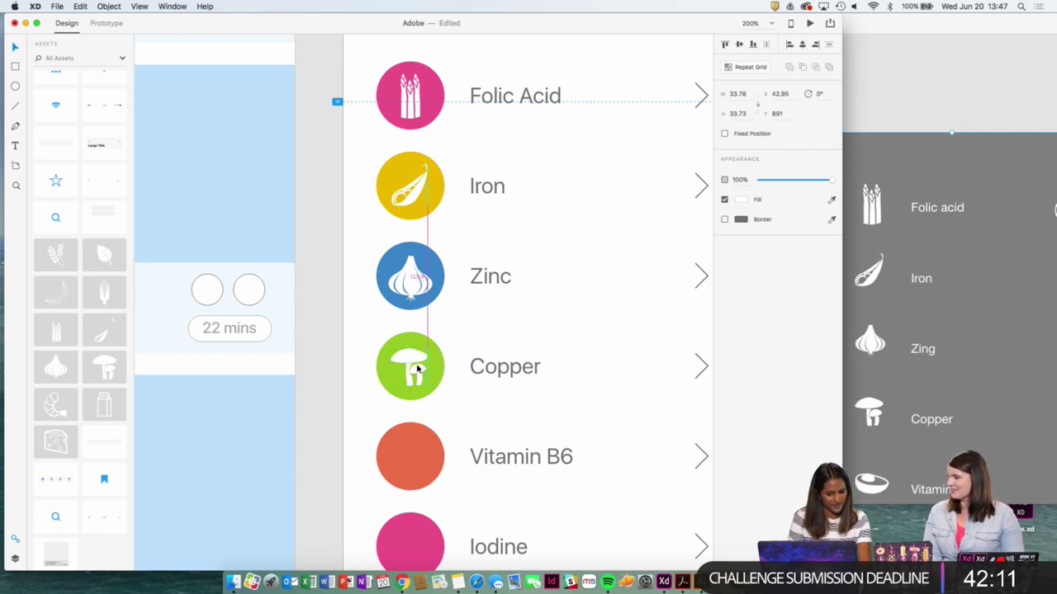
Shrink the garlic icon on the Zinc circle from its centre to about 36 × 38.5.
{"action": "left_click", "coordinate": [408, 293]}
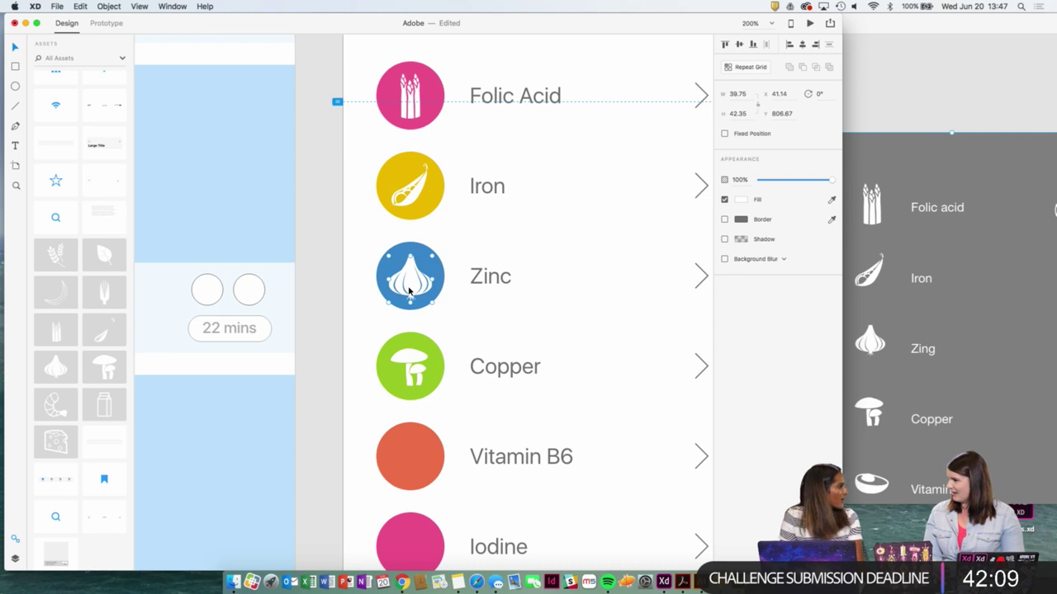
{"action": "key", "text": "alt"}
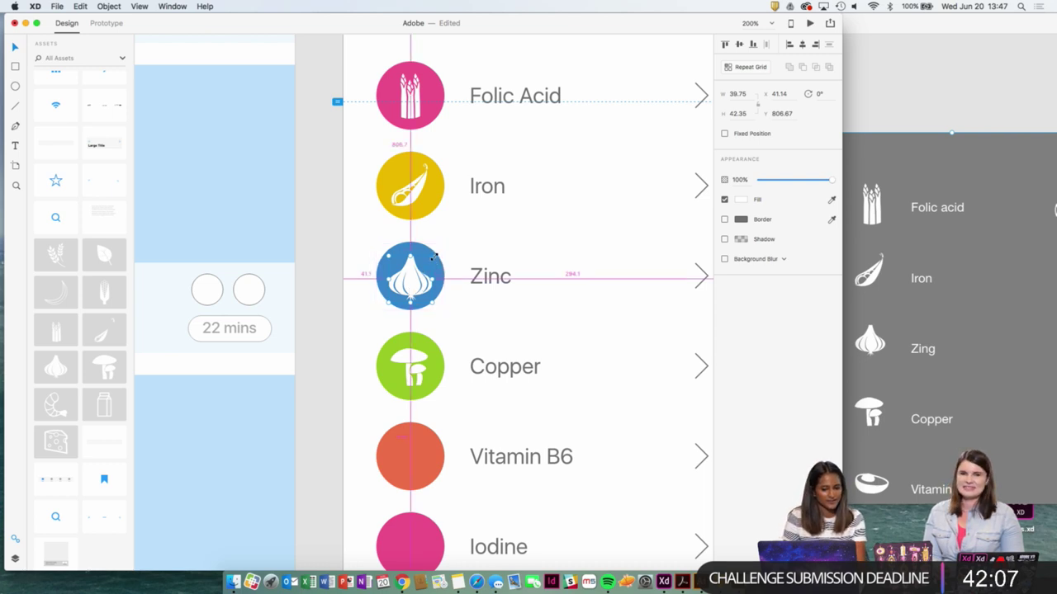
{"action": "left_click_drag", "start_coordinate": [434, 256], "coordinate": [432, 258]}
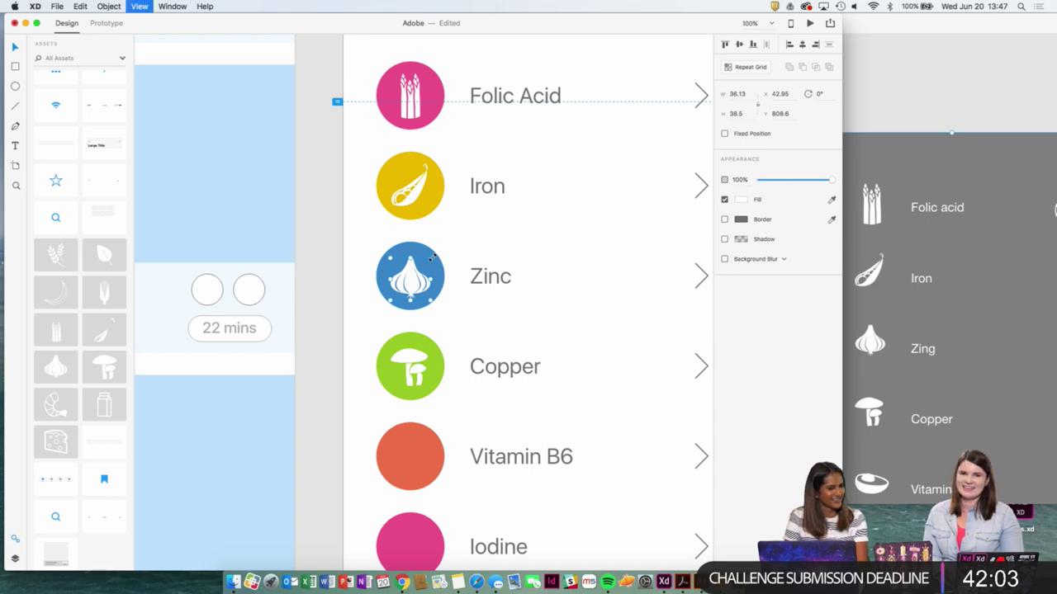
Copy the halved avocado icon beside Vitamin b6 on the Icons artboard.
{"action": "key", "text": "super+minus"}
{"action": "scroll", "coordinate": [488, 262], "scroll_direction": "down", "scroll_amount": 10}
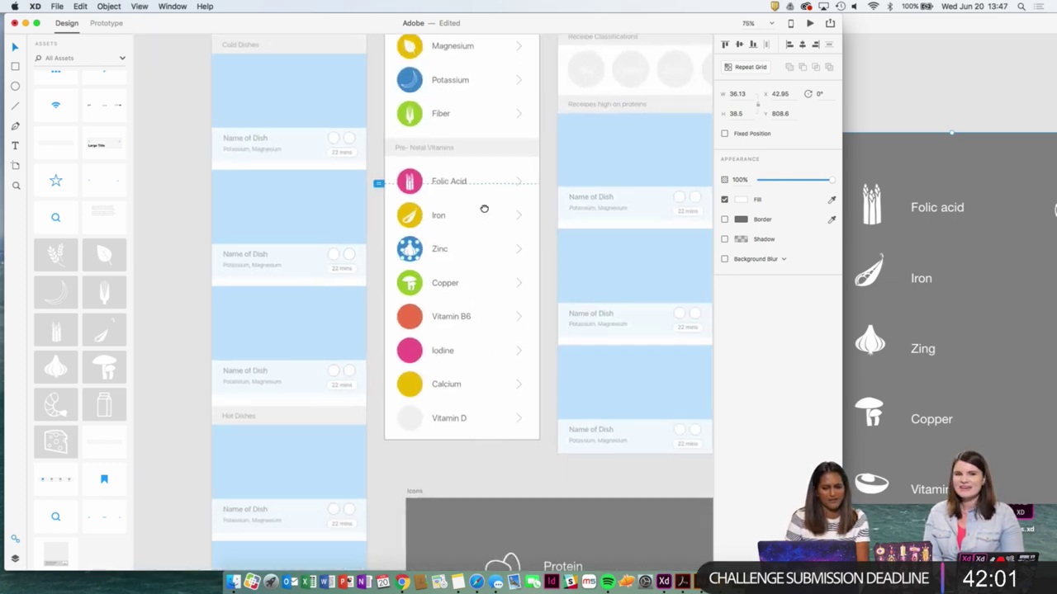
{"action": "scroll", "coordinate": [496, 313], "scroll_direction": "right", "scroll_amount": 5}
{"action": "scroll", "coordinate": [506, 352], "scroll_direction": "down", "scroll_amount": 4}
{"action": "scroll", "coordinate": [530, 370], "scroll_direction": "right", "scroll_amount": 2}
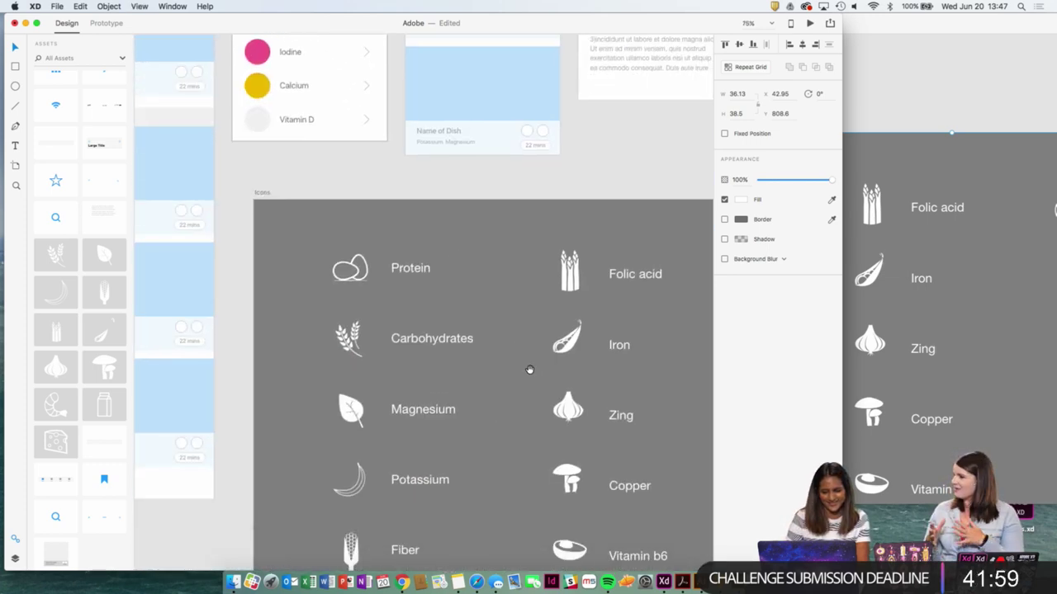
{"action": "left_click_drag", "start_coordinate": [531, 371], "coordinate": [520, 352]}
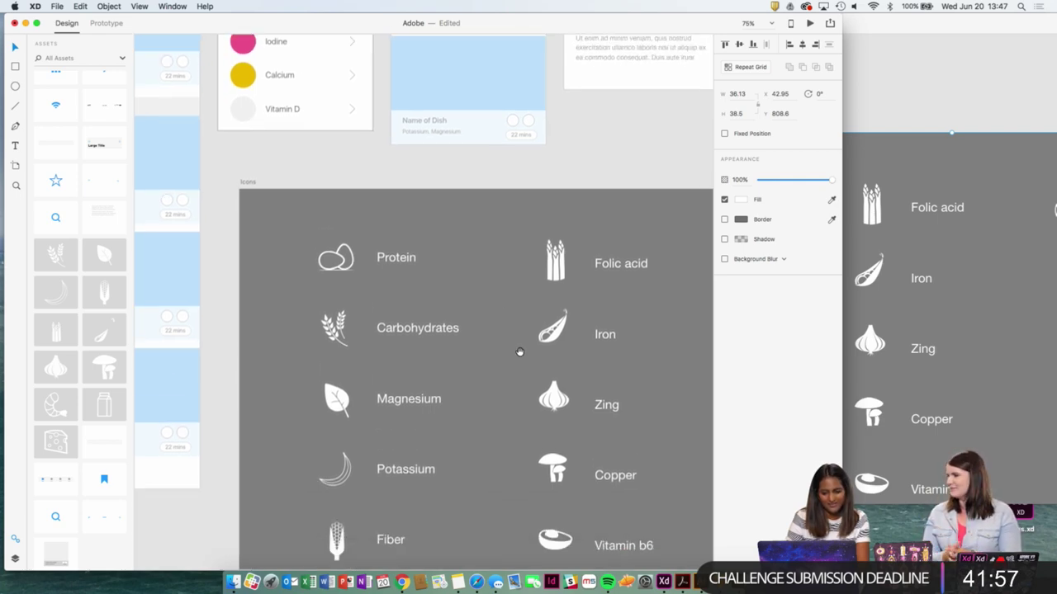
{"action": "scroll", "coordinate": [561, 438], "scroll_direction": "down", "scroll_amount": 3}
{"action": "left_click", "coordinate": [553, 482]}
Paste the avocado icon onto the orange Vitamin B6 circle, at X 23.26 and Y 964.72.
{"action": "left_click_drag", "start_coordinate": [396, 141], "coordinate": [552, 445]}
{"action": "key", "text": "super+equal"}
{"action": "key", "text": "super+equal"}
{"action": "key", "text": "super+equal"}
{"action": "left_click_drag", "start_coordinate": [480, 254], "coordinate": [538, 335]}
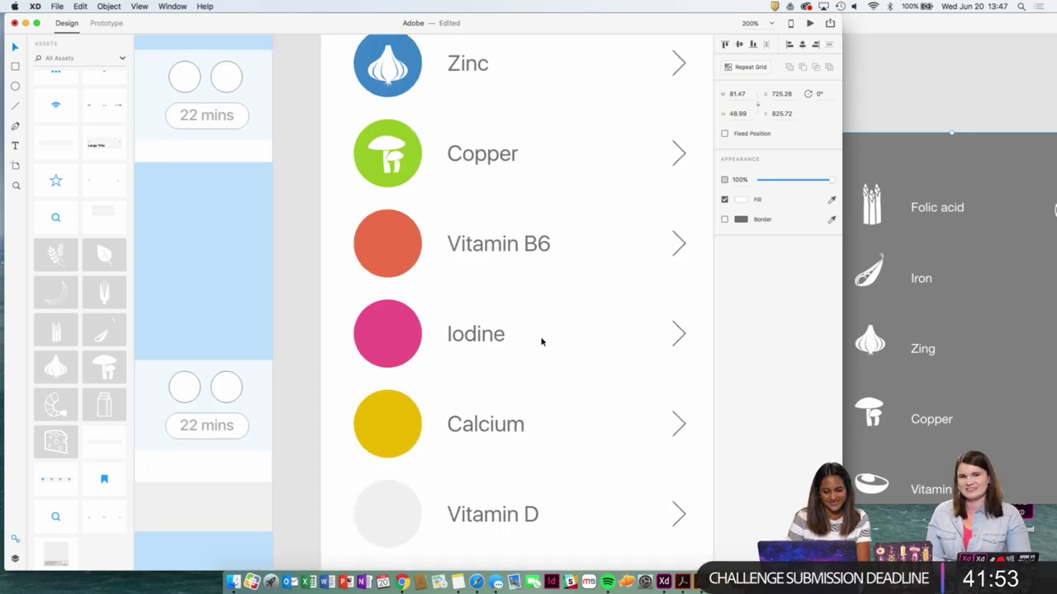
{"action": "key", "text": "super+v"}
{"action": "left_click_drag", "start_coordinate": [410, 319], "coordinate": [383, 259]}
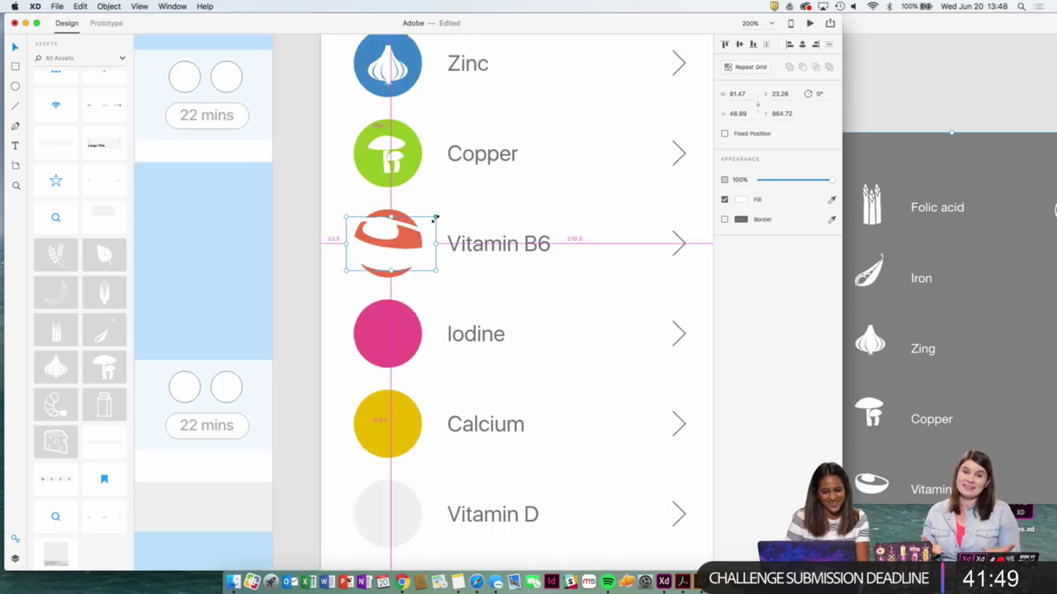
Shrink the avocado icon to about 39 × 23 and position it in the middle of the Vitamin B6 circle.
{"action": "left_click_drag", "start_coordinate": [435, 216], "coordinate": [385, 253]}
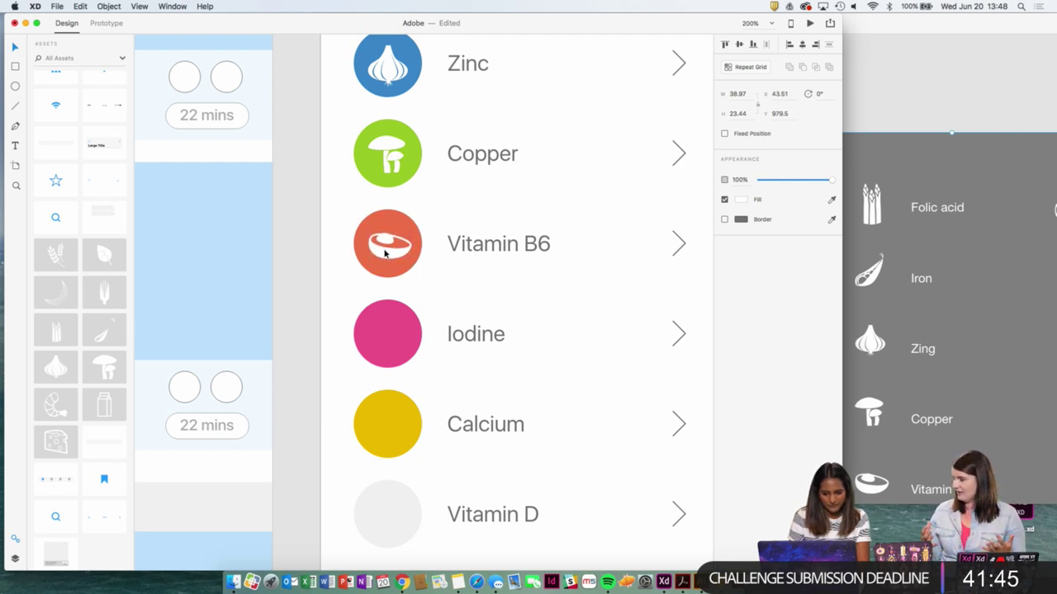
{"action": "key", "text": "Left"}
{"action": "key", "text": "Right"}
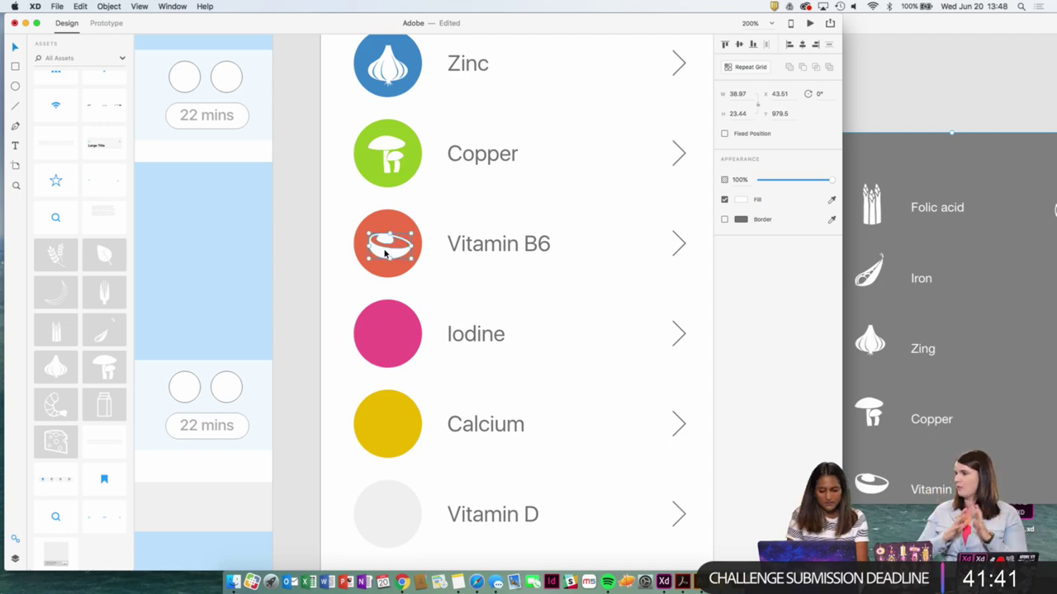
Try to copy the shrimp icon from the Icons artboard onto the pink Iodine circle.
{"action": "key", "text": "super+minus"}
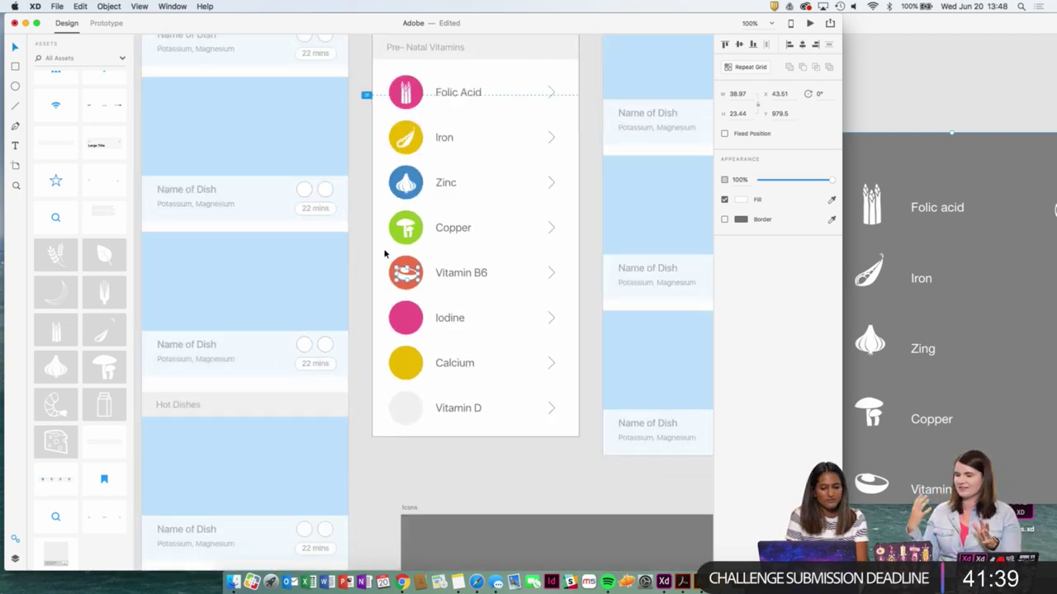
{"action": "key", "text": "super+minus"}
{"action": "scroll", "coordinate": [481, 259], "scroll_direction": "down", "scroll_amount": 5}
{"action": "scroll", "coordinate": [479, 239], "scroll_direction": "right", "scroll_amount": 3}
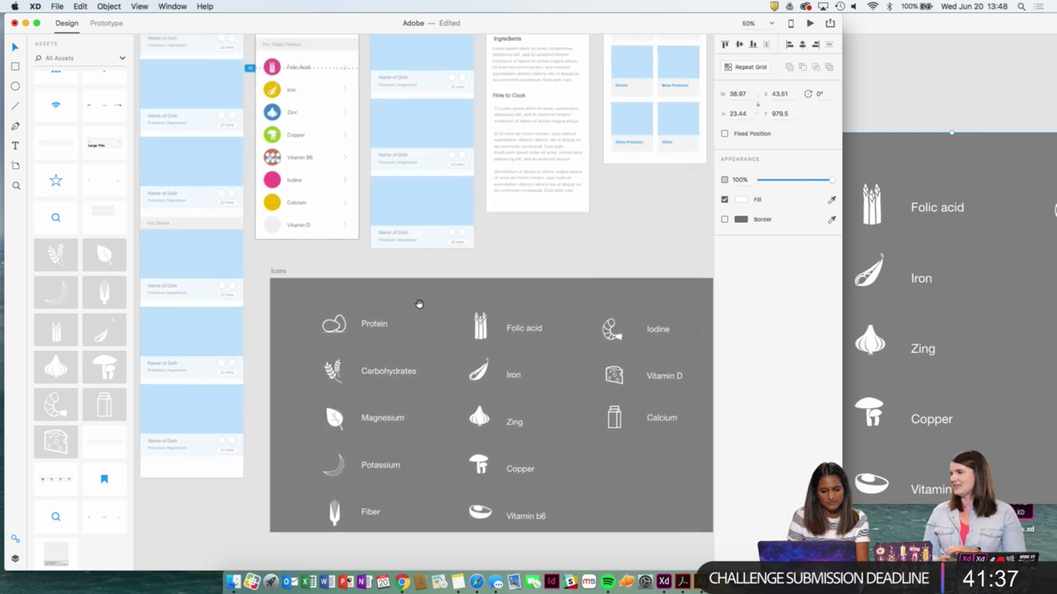
{"action": "left_click_drag", "start_coordinate": [419, 304], "coordinate": [416, 322]}
{"action": "left_click", "coordinate": [607, 350]}
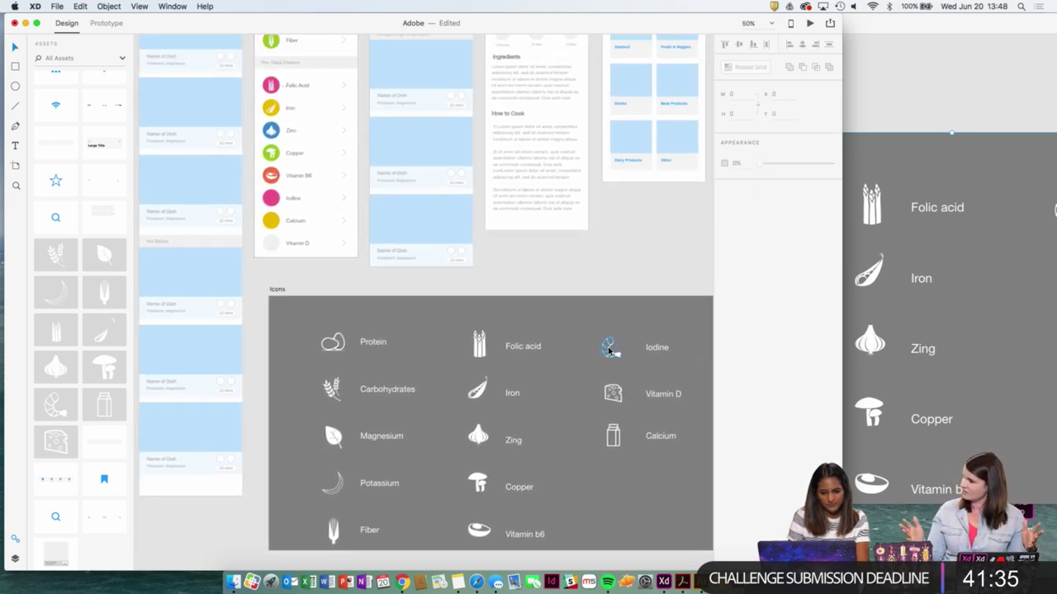
{"action": "key", "text": "super+equal"}
{"action": "key", "text": "super+equal"}
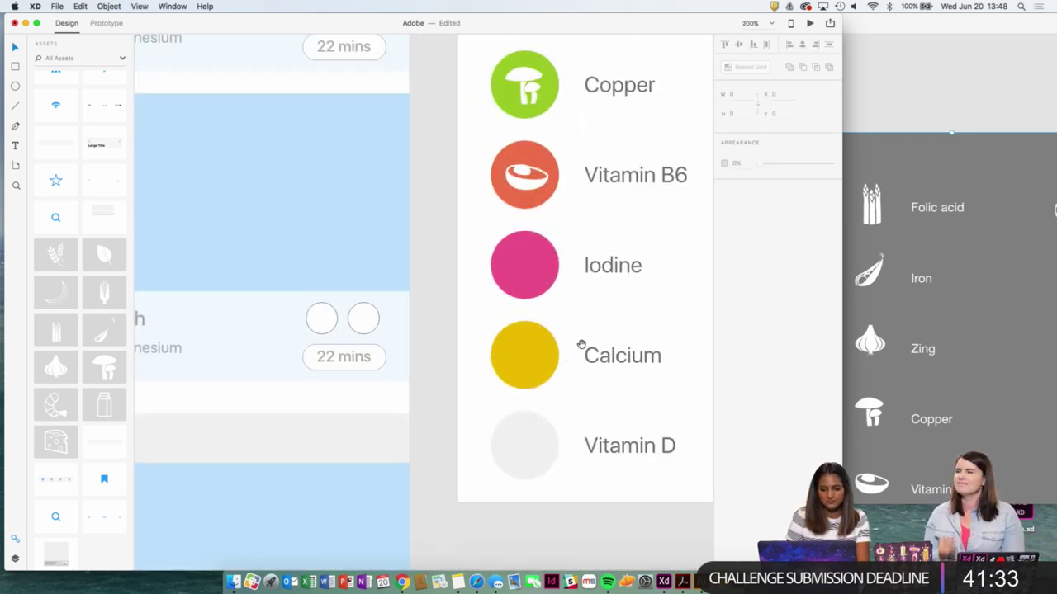
{"action": "key", "text": "super+v"}
{"action": "key", "text": "Delete"}
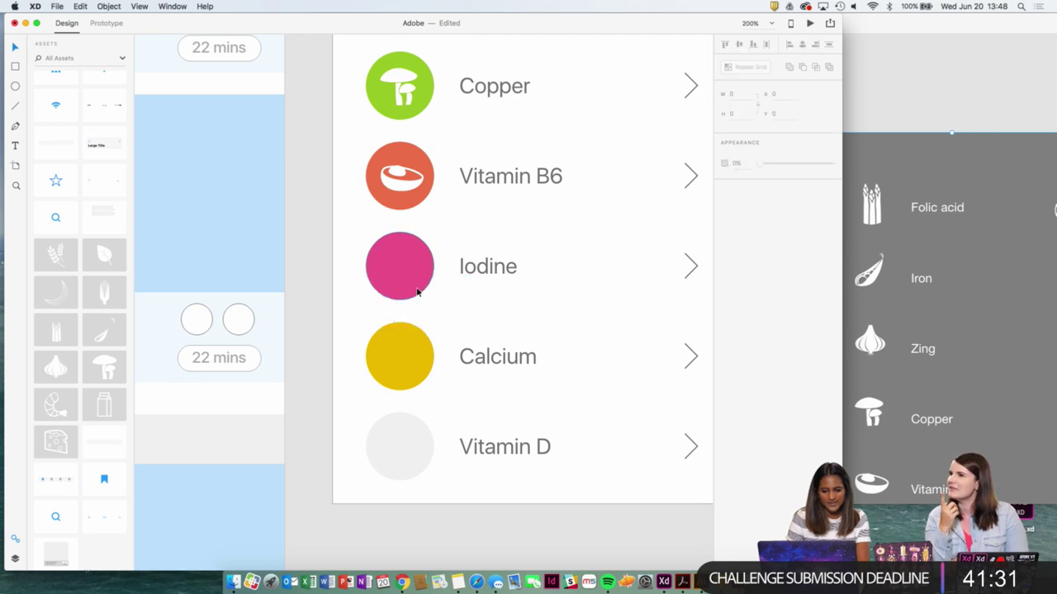
Copy the shrimp icon from the Icons artboard onto the pink Iodine circle, at X 24.45 and Y 1030.16.
{"action": "key", "text": "super+minus"}
{"action": "key", "text": "super+minus"}
{"action": "key", "text": "super+minus"}
{"action": "left_click_drag", "start_coordinate": [536, 366], "coordinate": [416, 238]}
{"action": "scroll", "coordinate": [416, 238], "scroll_direction": "down", "scroll_amount": 1}
{"action": "scroll", "coordinate": [416, 238], "scroll_direction": "right", "scroll_amount": 2}
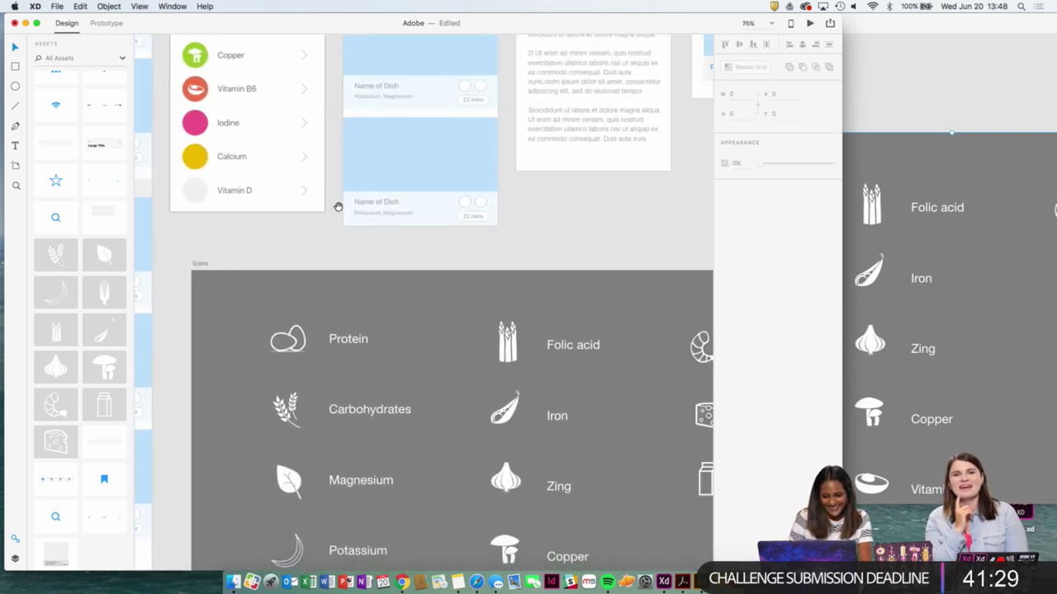
{"action": "left_click", "coordinate": [694, 346]}
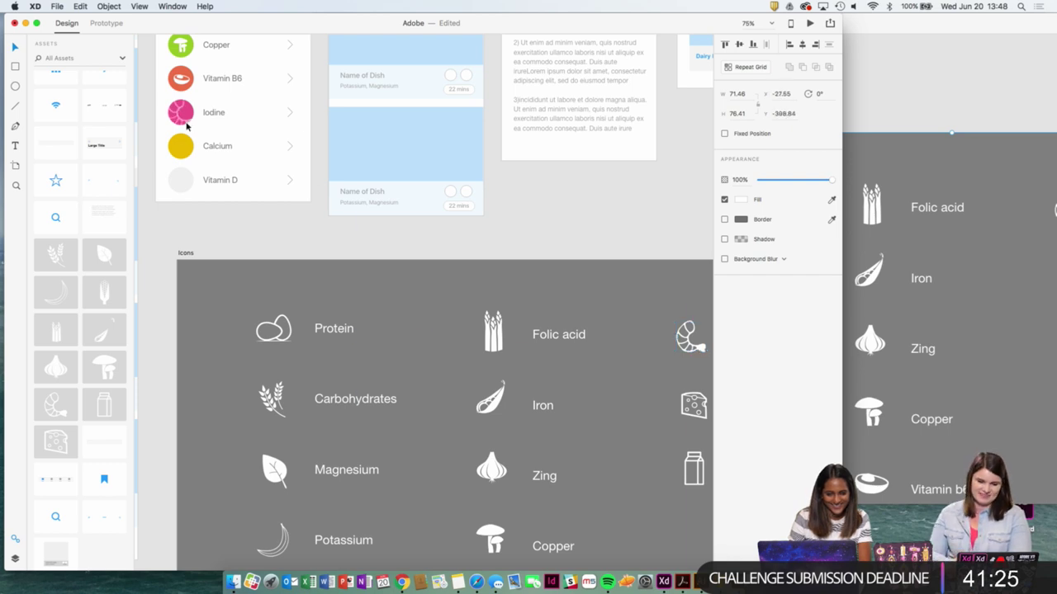
{"action": "scroll", "coordinate": [188, 125], "scroll_direction": "down", "scroll_amount": 1}
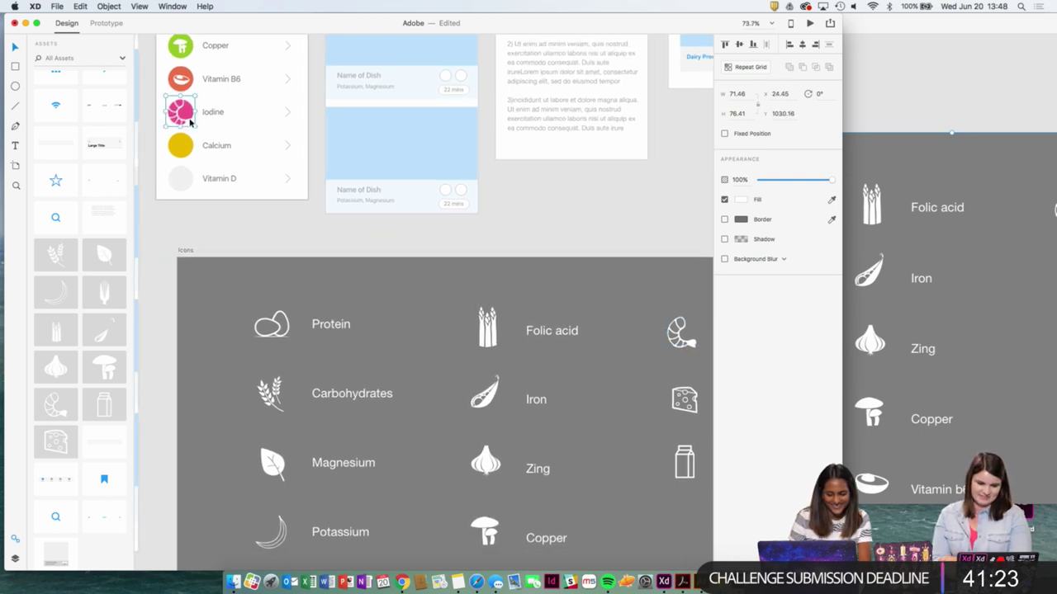
Shrink the shrimp icon to about 38 × 40 in the middle of the pink Iodine circle.
{"action": "scroll", "coordinate": [190, 122], "scroll_direction": "up", "scroll_amount": 1}
{"action": "left_click", "coordinate": [252, 132]}
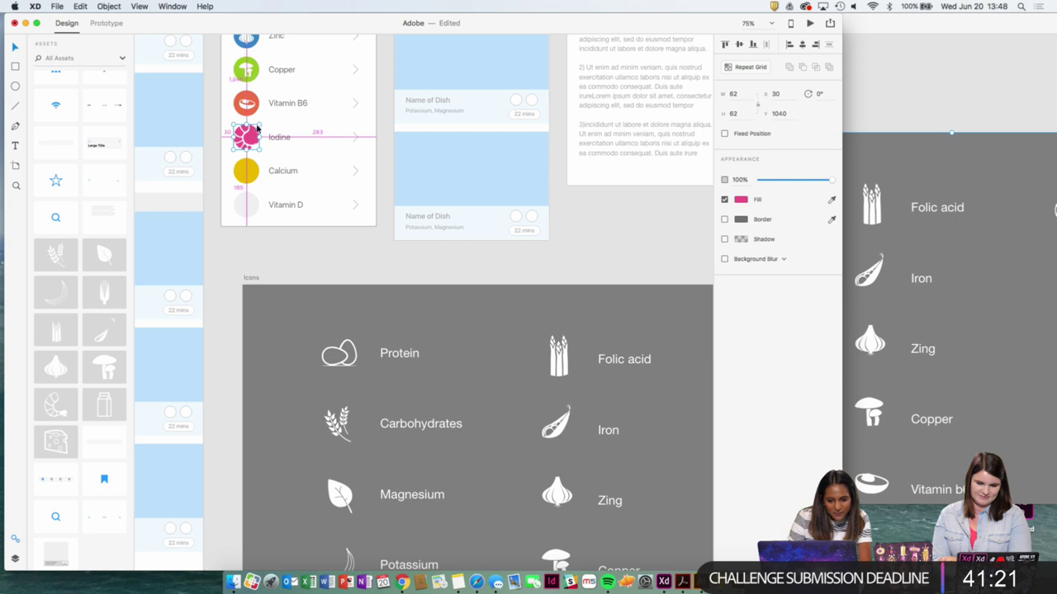
{"action": "key", "text": "super+c"}
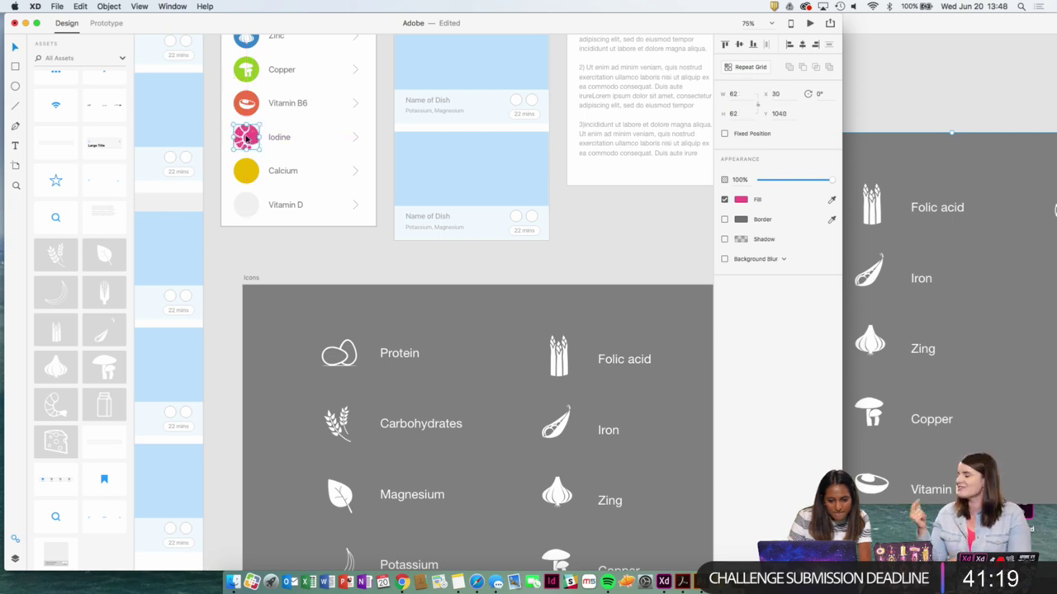
{"action": "key", "text": "super+v"}
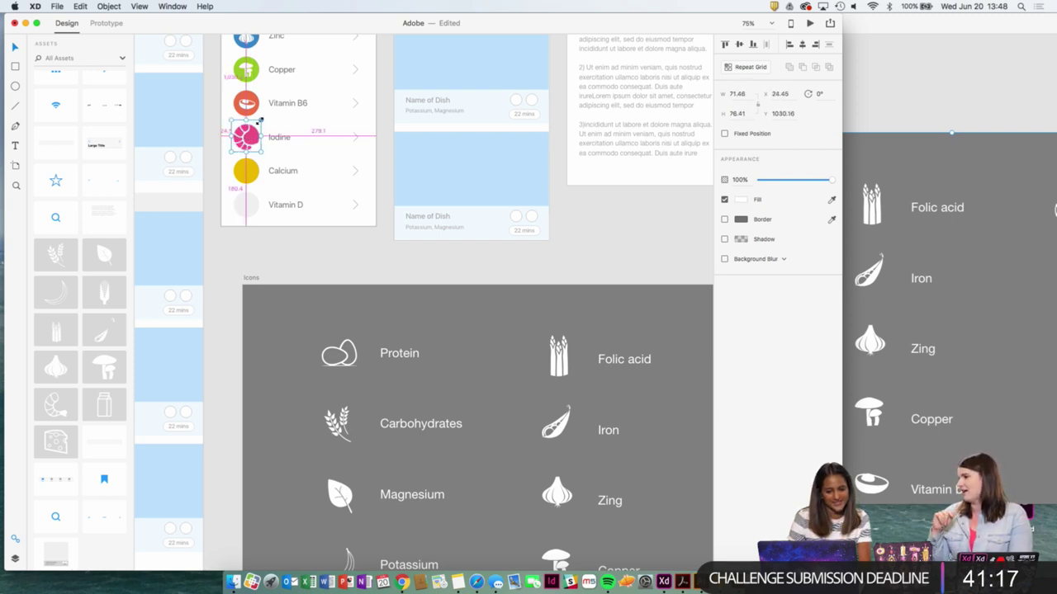
{"action": "left_click_drag", "start_coordinate": [260, 122], "coordinate": [256, 127]}
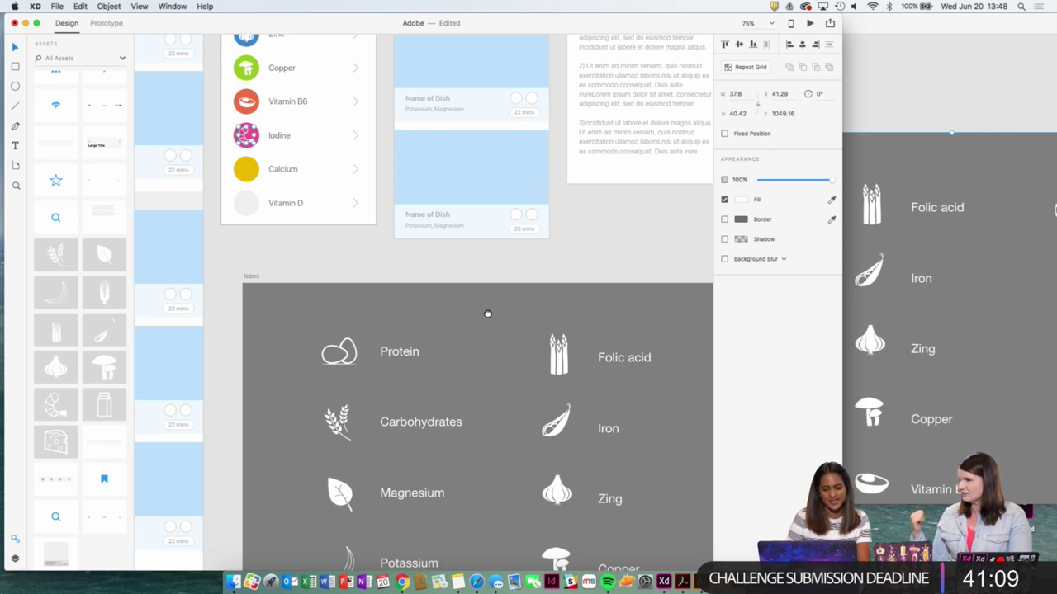
Copy the milk carton icon from the Icons artboard and fit it on the yellow Calcium circle at about 26 × 45.
{"action": "left_click_drag", "start_coordinate": [488, 309], "coordinate": [481, 287]}
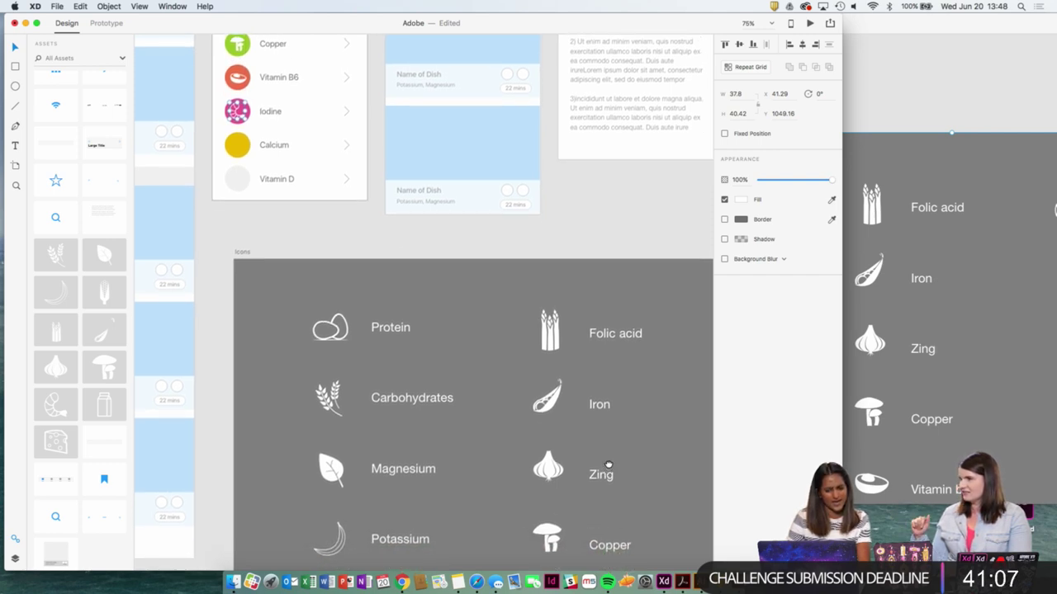
{"action": "left_click_drag", "start_coordinate": [611, 466], "coordinate": [558, 408]}
{"action": "scroll", "coordinate": [616, 384], "scroll_direction": "right", "scroll_amount": 5}
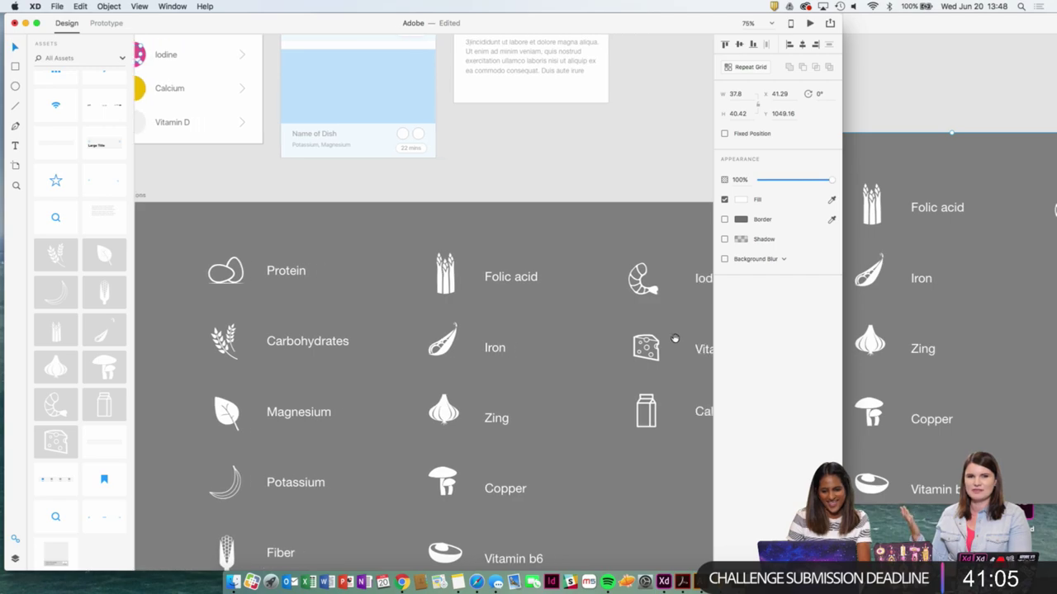
{"action": "left_click_drag", "start_coordinate": [613, 340], "coordinate": [671, 407]}
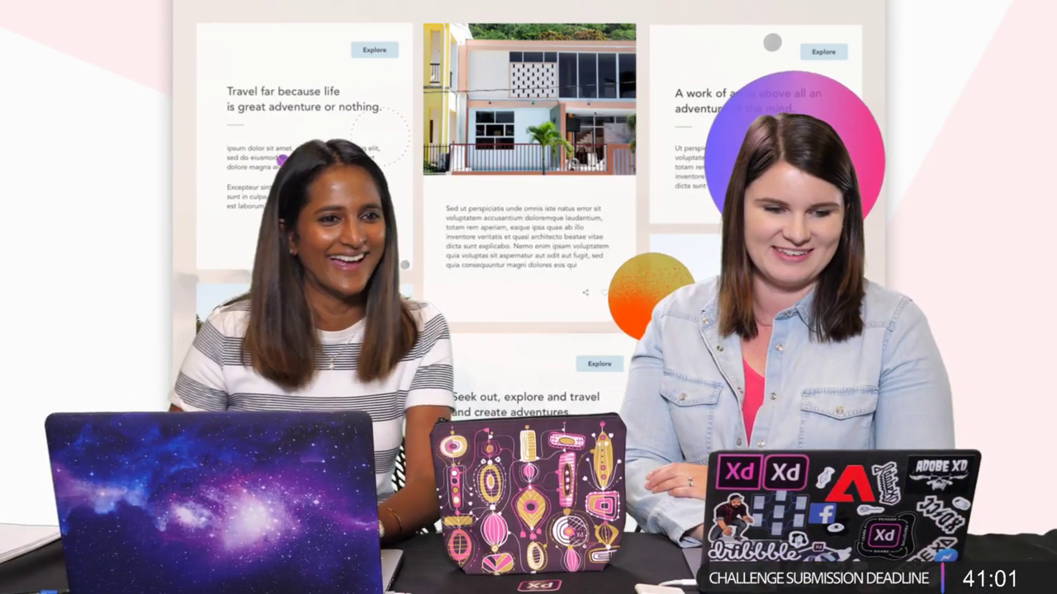
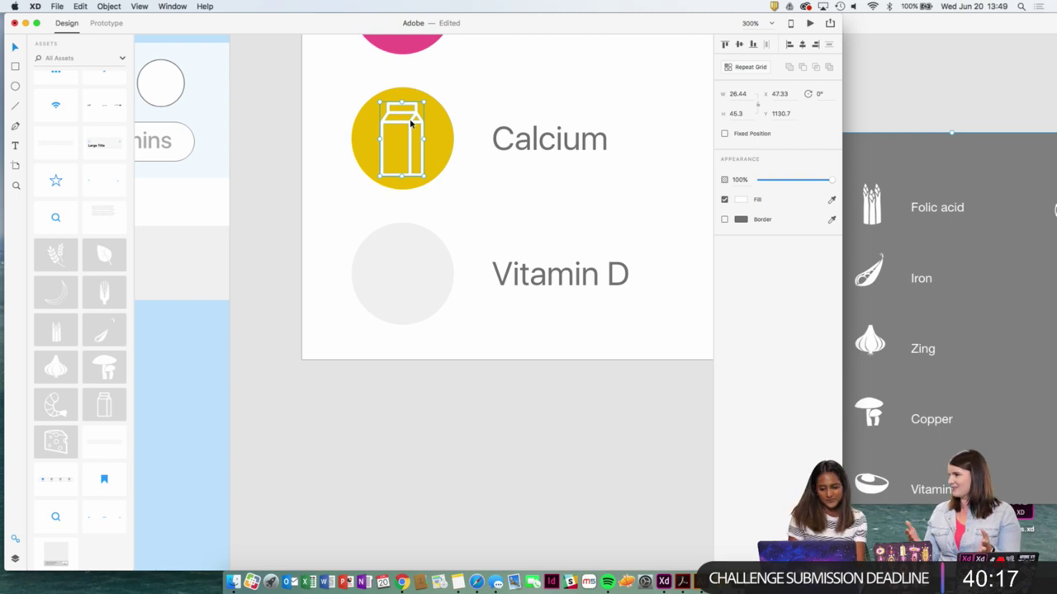
Copy the cheese icon from the Icons artboard onto the grey Vitamin D circle, at about X 30.4 and Y 1206.58.
{"action": "key", "text": "super+minus"}
{"action": "key", "text": "super+minus"}
{"action": "key", "text": "super+minus"}
{"action": "key", "text": "super+minus"}
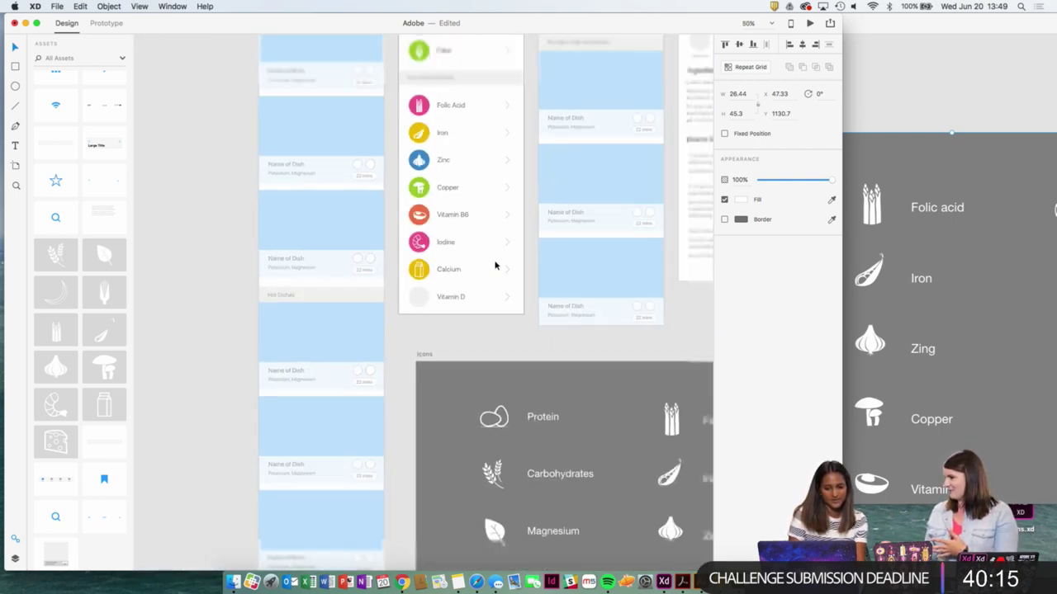
{"action": "scroll", "coordinate": [496, 266], "scroll_direction": "down", "scroll_amount": 5}
{"action": "scroll", "coordinate": [495, 266], "scroll_direction": "right", "scroll_amount": 5}
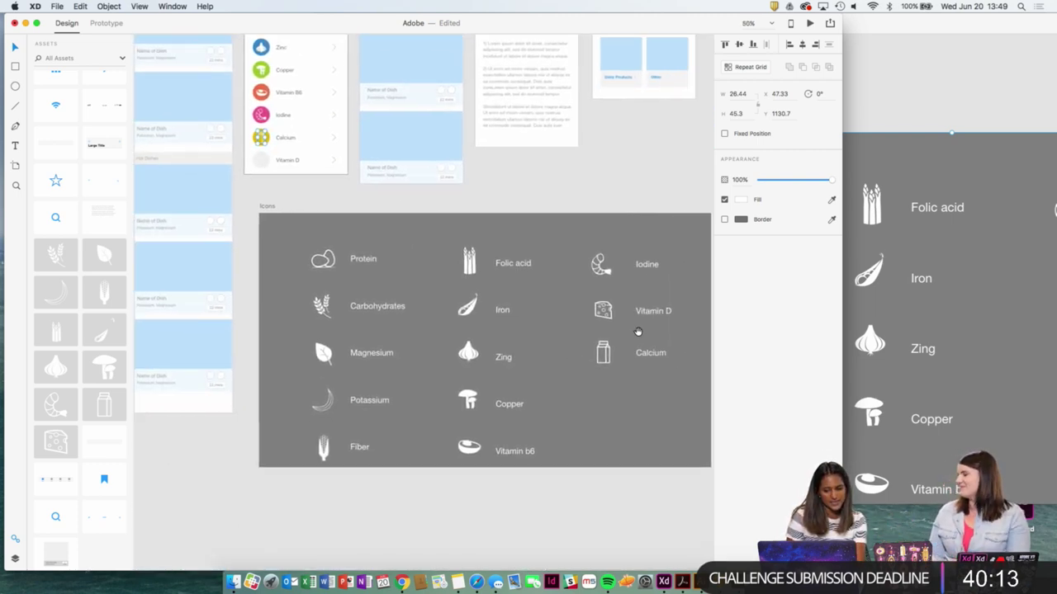
{"action": "left_click", "coordinate": [611, 314]}
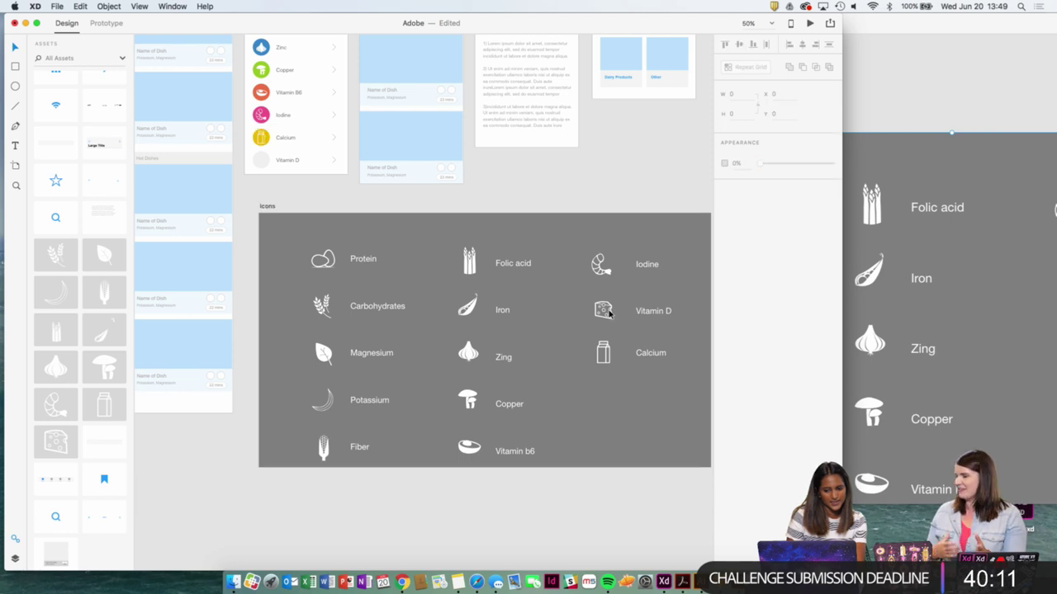
{"action": "left_click", "coordinate": [609, 313]}
{"action": "left_click_drag", "start_coordinate": [388, 218], "coordinate": [548, 357]}
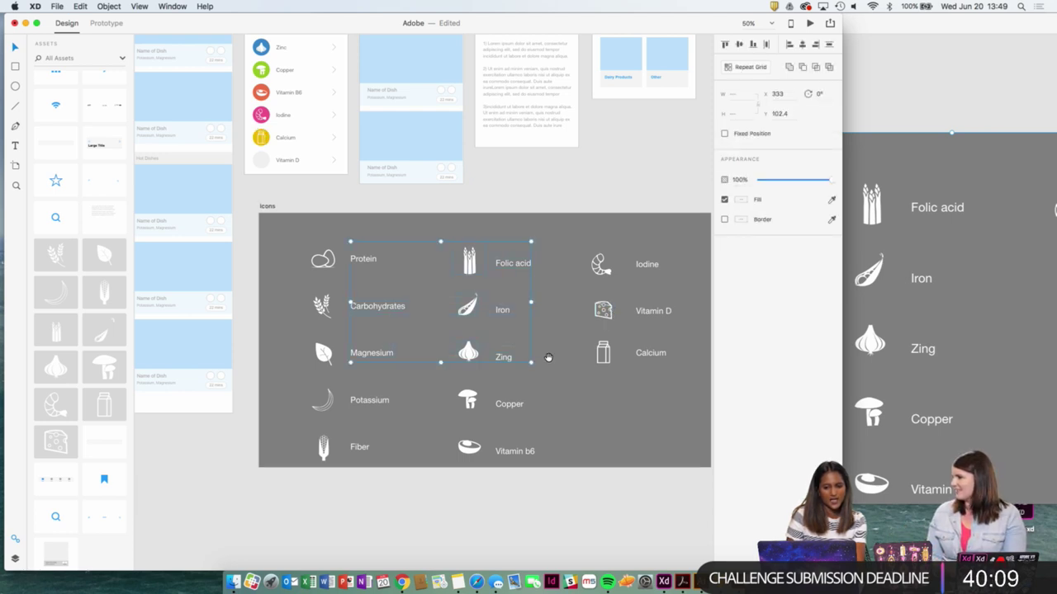
{"action": "key", "text": "super+plus"}
{"action": "key", "text": "super+plus"}
{"action": "left_click_drag", "start_coordinate": [486, 253], "coordinate": [824, 454]}
{"action": "key", "text": "super+plus"}
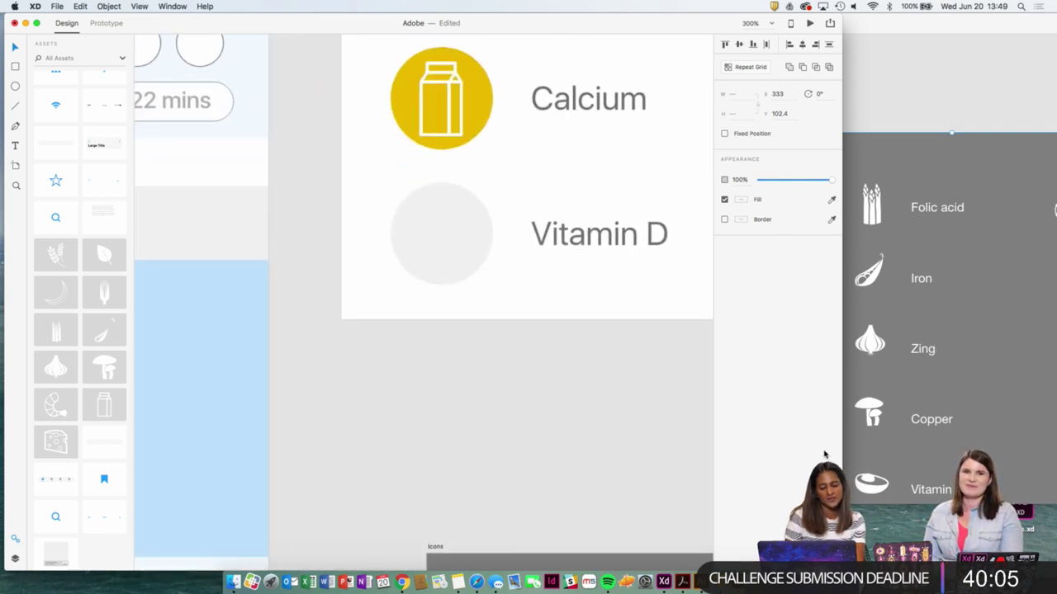
{"action": "key", "text": "super+v"}
{"action": "left_click_drag", "start_coordinate": [611, 552], "coordinate": [484, 236]}
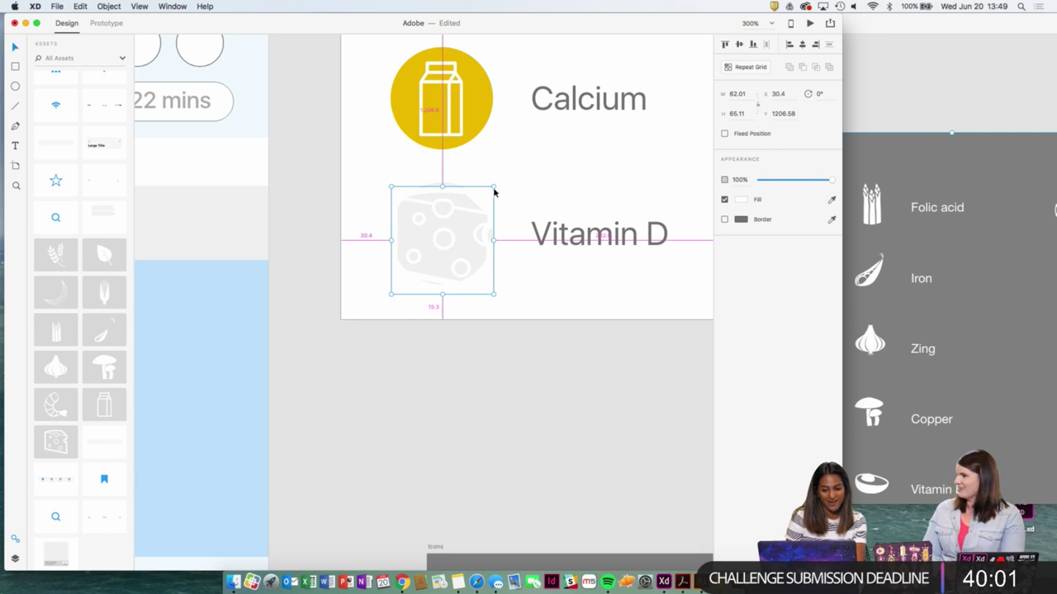
Shrink the cheese icon to about 37.5 × 39.4 and nudge it into the middle of the Vitamin D circle.
{"action": "left_click_drag", "start_coordinate": [493, 188], "coordinate": [476, 209]}
{"action": "key", "text": "Up"}
{"action": "key", "text": "Up"}
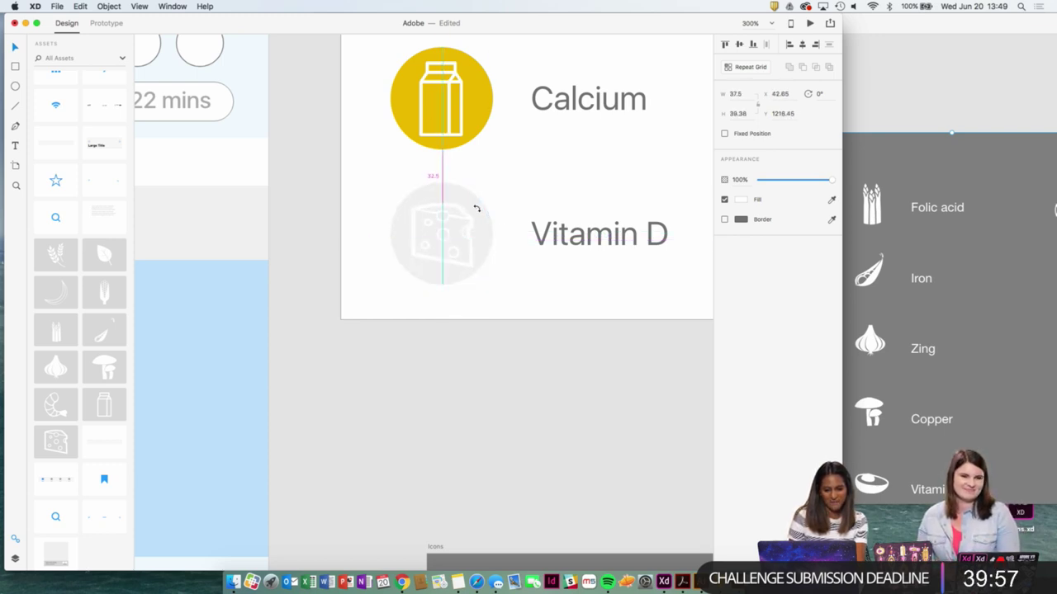
Fill the Vitamin D circle with the orange-red sampled from the Carbohydrates circle.
{"action": "left_click", "coordinate": [476, 209]}
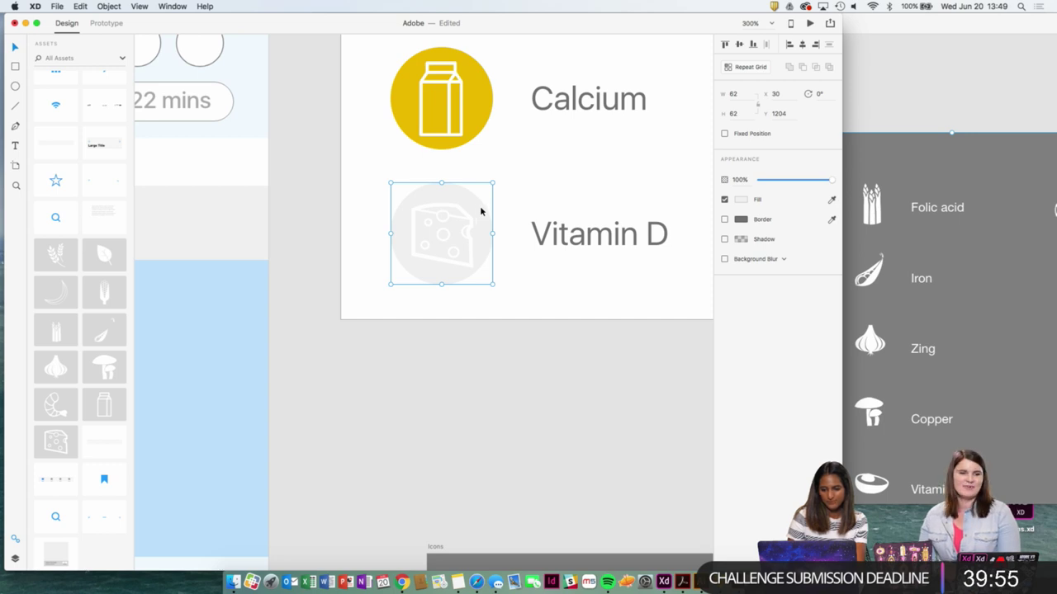
{"action": "right_click", "coordinate": [460, 229]}
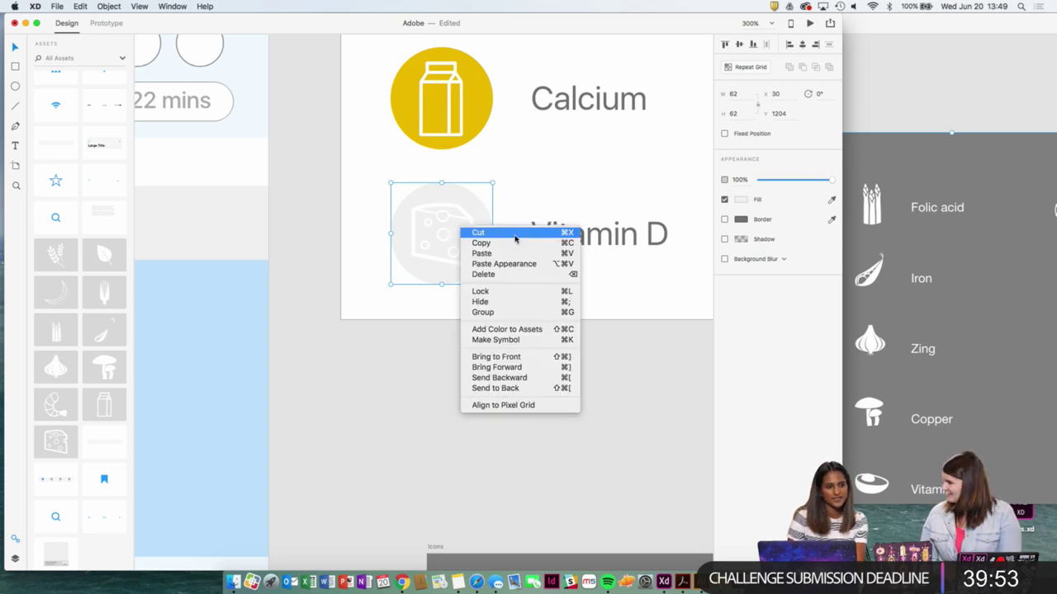
{"action": "left_click", "coordinate": [445, 319]}
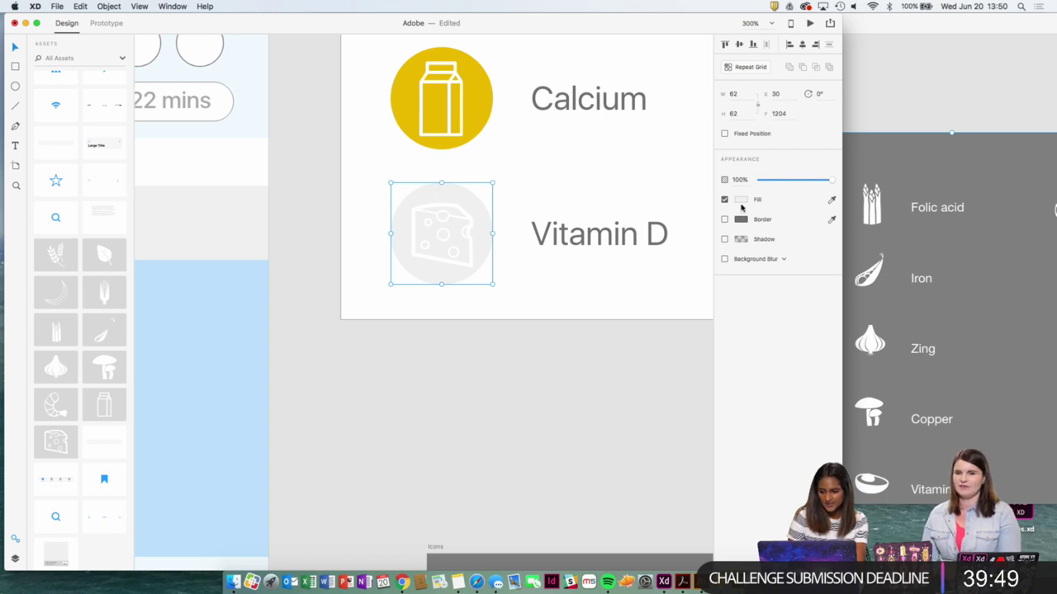
{"action": "key", "text": "super+minus"}
{"action": "key", "text": "super+minus"}
{"action": "key", "text": "super+minus"}
{"action": "key", "text": "super+minus"}
{"action": "left_click_drag", "start_coordinate": [606, 191], "coordinate": [609, 313]}
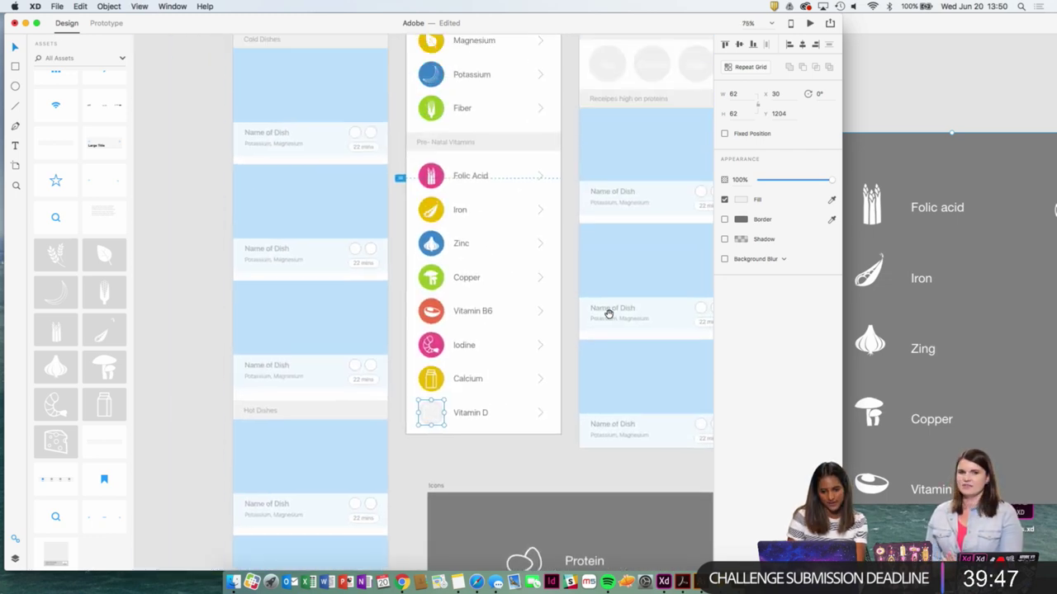
{"action": "scroll", "coordinate": [611, 321], "scroll_direction": "up", "scroll_amount": 5}
{"action": "left_click", "coordinate": [741, 202]}
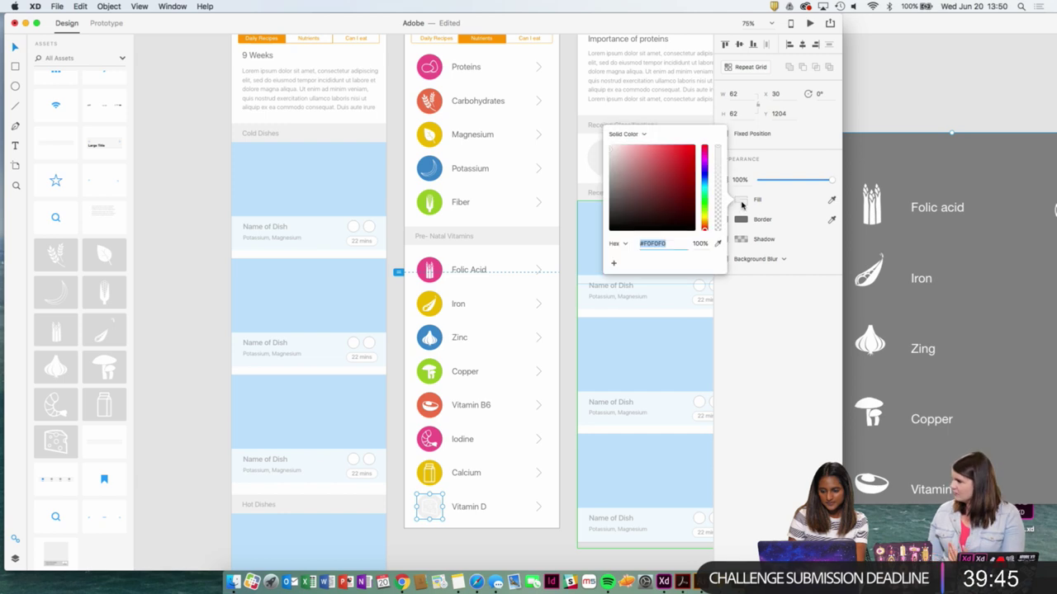
{"action": "left_click", "coordinate": [718, 244]}
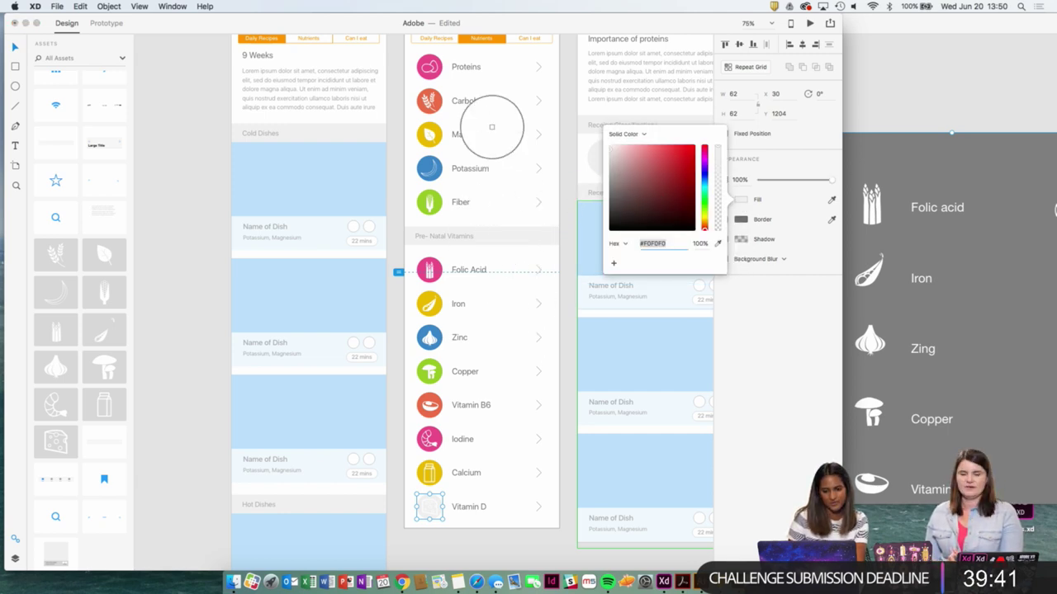
{"action": "left_click", "coordinate": [437, 97]}
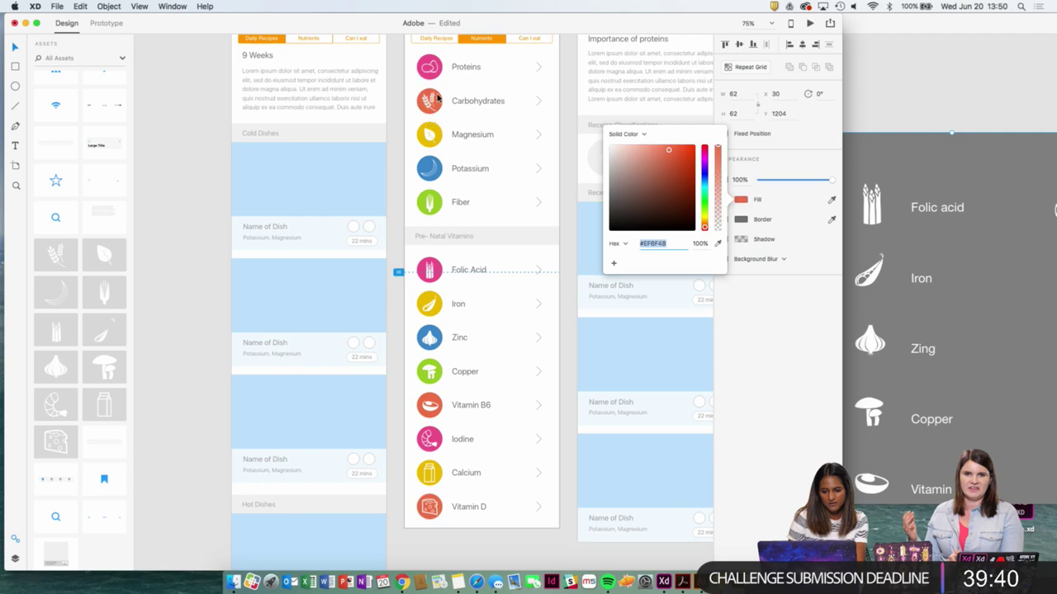
{"action": "left_click", "coordinate": [402, 325]}
Look over the coloured nutrient and vitamin icons on the Nutrients screen and compare them with the neighbouring Nutrition screens.
{"action": "scroll", "coordinate": [402, 325], "scroll_direction": "down", "scroll_amount": 5}
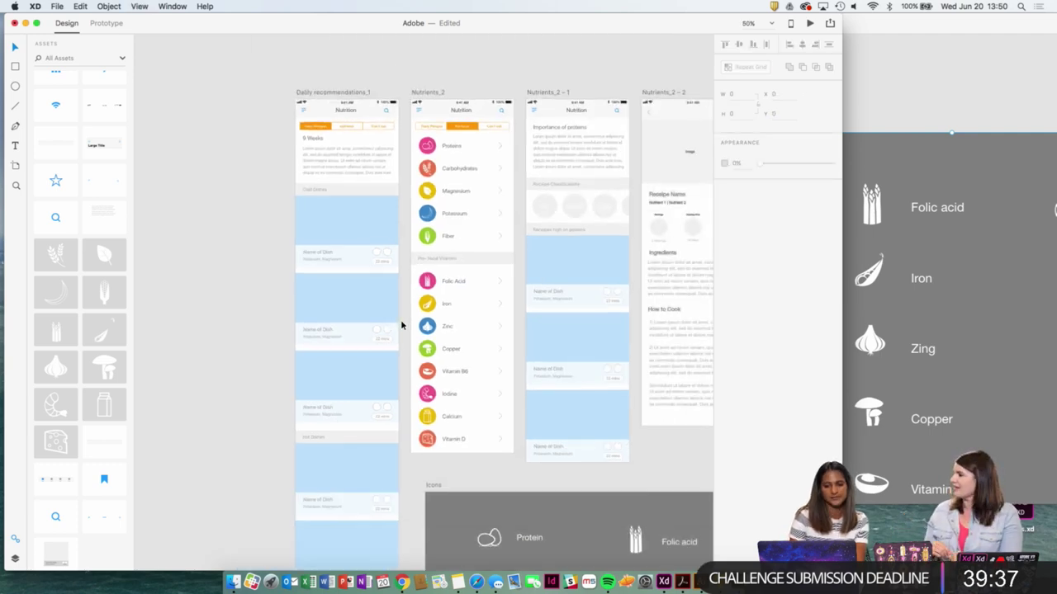
{"action": "scroll", "coordinate": [402, 326], "scroll_direction": "up", "scroll_amount": 4}
{"action": "key", "text": "super+equal"}
{"action": "left_click_drag", "start_coordinate": [461, 188], "coordinate": [434, 302]}
{"action": "left_click_drag", "start_coordinate": [439, 212], "coordinate": [448, 262]}
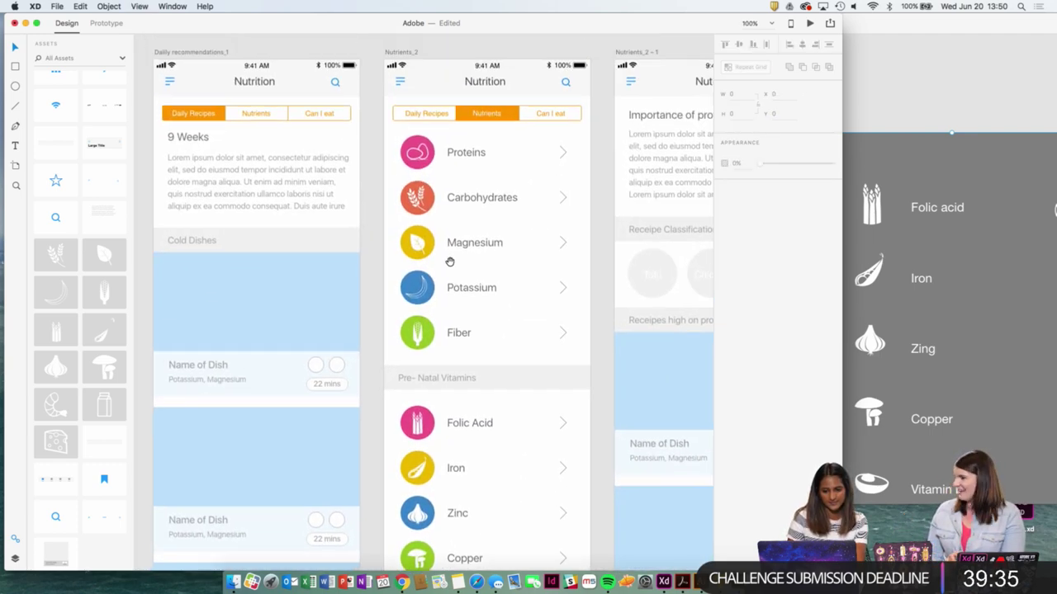
{"action": "left_click_drag", "start_coordinate": [445, 185], "coordinate": [452, 210]}
{"action": "scroll", "coordinate": [453, 209], "scroll_direction": "left", "scroll_amount": 3}
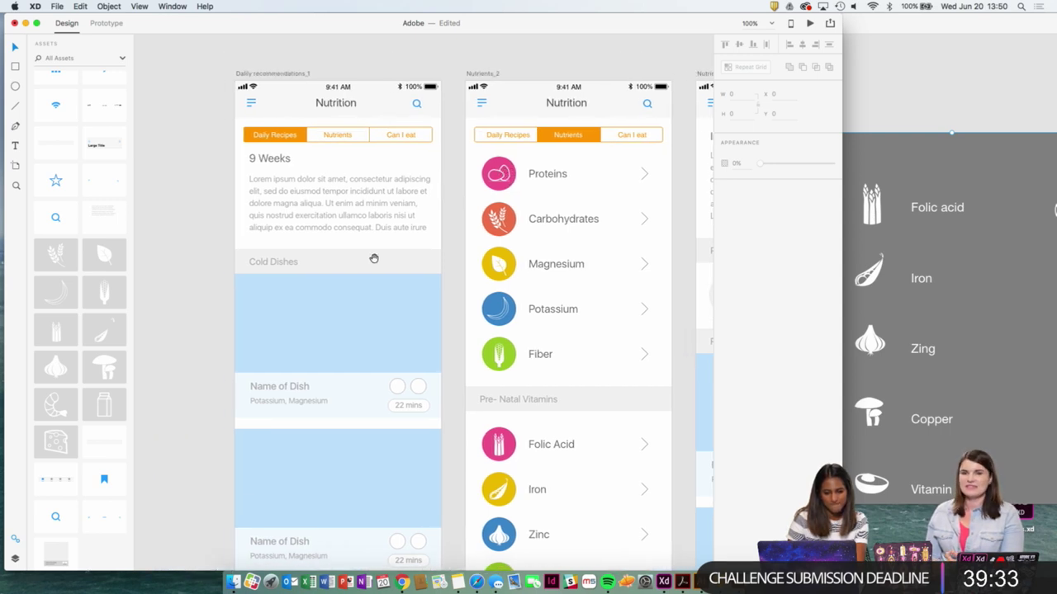
{"action": "scroll", "coordinate": [373, 248], "scroll_direction": "down", "scroll_amount": 2}
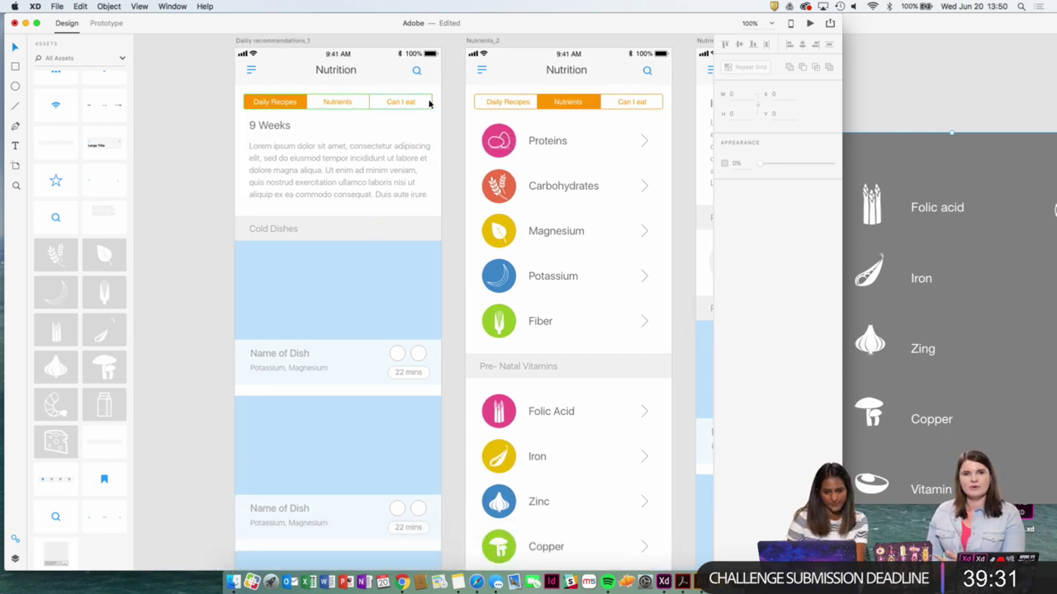
{"action": "scroll", "coordinate": [484, 153], "scroll_direction": "right", "scroll_amount": 5}
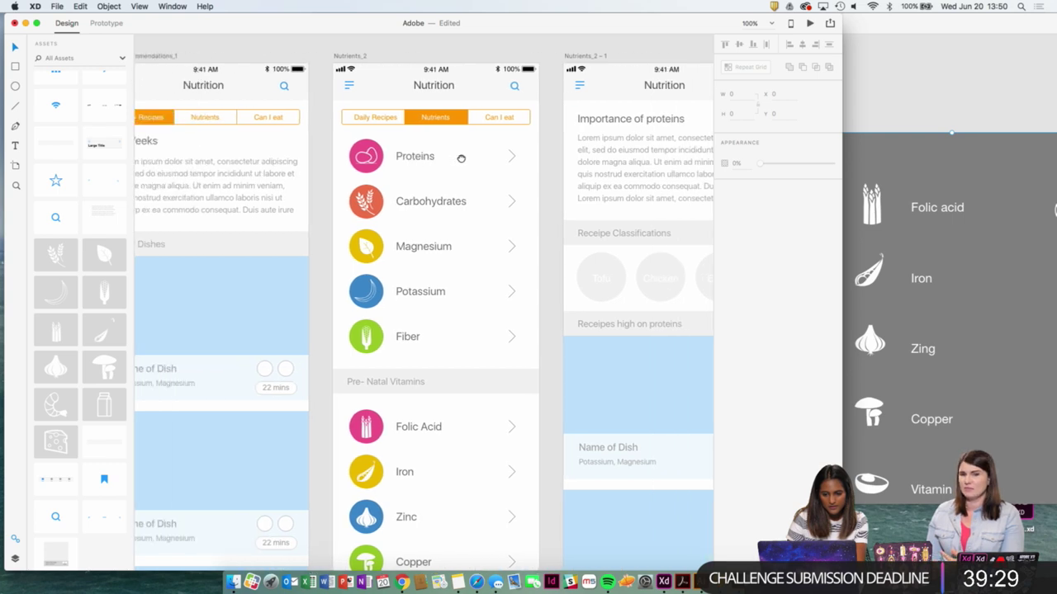
{"action": "scroll", "coordinate": [463, 158], "scroll_direction": "left", "scroll_amount": 6}
{"action": "scroll", "coordinate": [462, 157], "scroll_direction": "up", "scroll_amount": 2}
{"action": "scroll", "coordinate": [470, 159], "scroll_direction": "up", "scroll_amount": 2}
{"action": "scroll", "coordinate": [469, 158], "scroll_direction": "left", "scroll_amount": 2}
Try an orange-to-red gradient from the saved colours as the fill of the header bar on the Daily recommendations screen.
{"action": "left_click", "coordinate": [431, 142]}
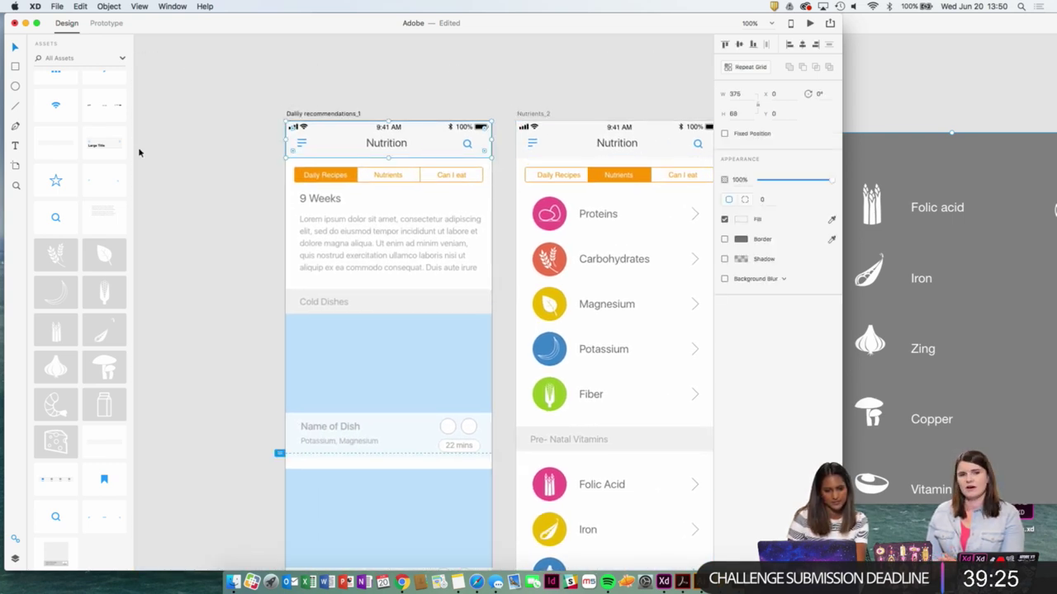
{"action": "scroll", "coordinate": [97, 236], "scroll_direction": "up", "scroll_amount": 10}
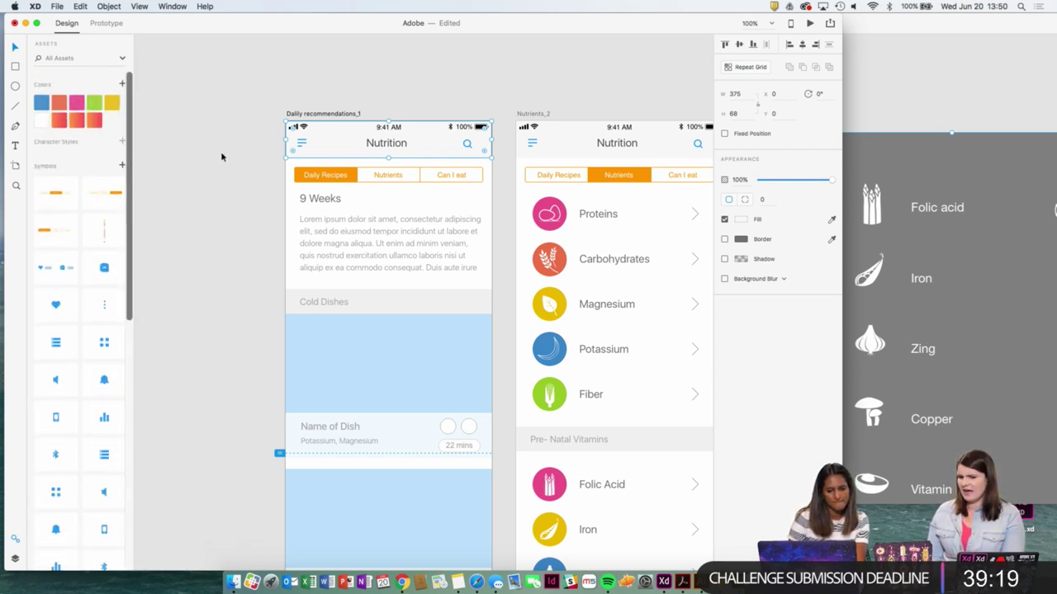
{"action": "left_click", "coordinate": [58, 121]}
{"action": "left_click", "coordinate": [265, 90]}
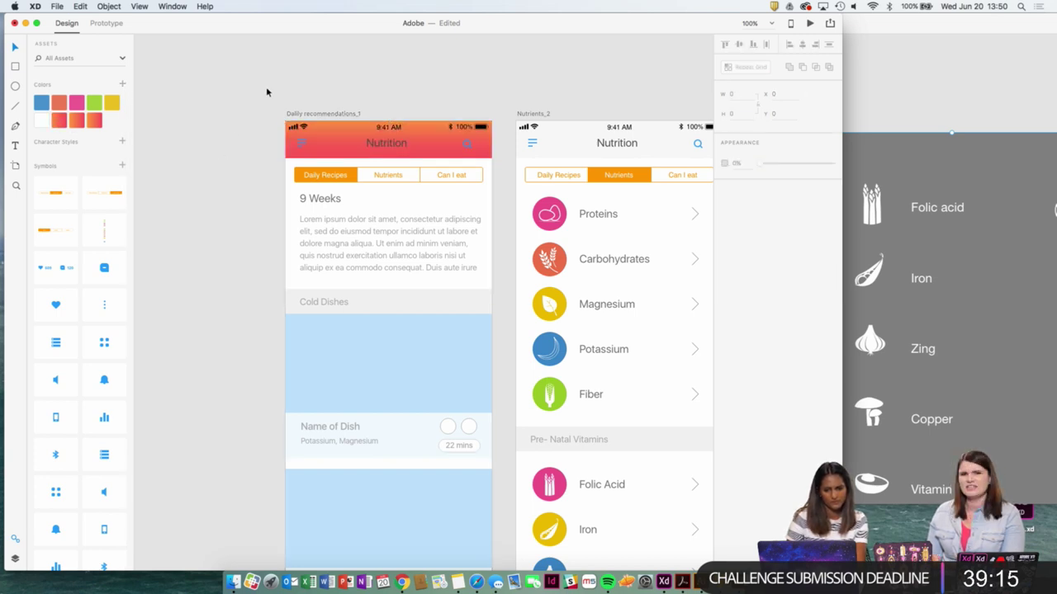
{"action": "key", "text": "super+z"}
{"action": "left_click", "coordinate": [272, 95]}
Examine the dish cards on the Daily recommendations screen, especially the two empty circles above the cooking time.
{"action": "scroll", "coordinate": [280, 106], "scroll_direction": "left", "scroll_amount": 4}
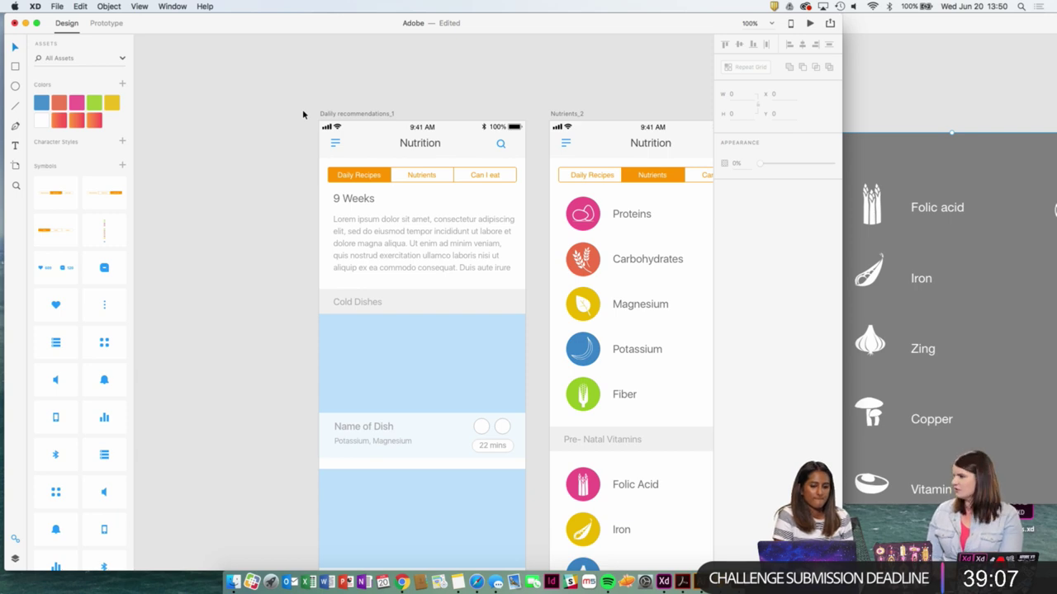
{"action": "key", "text": "super+minus"}
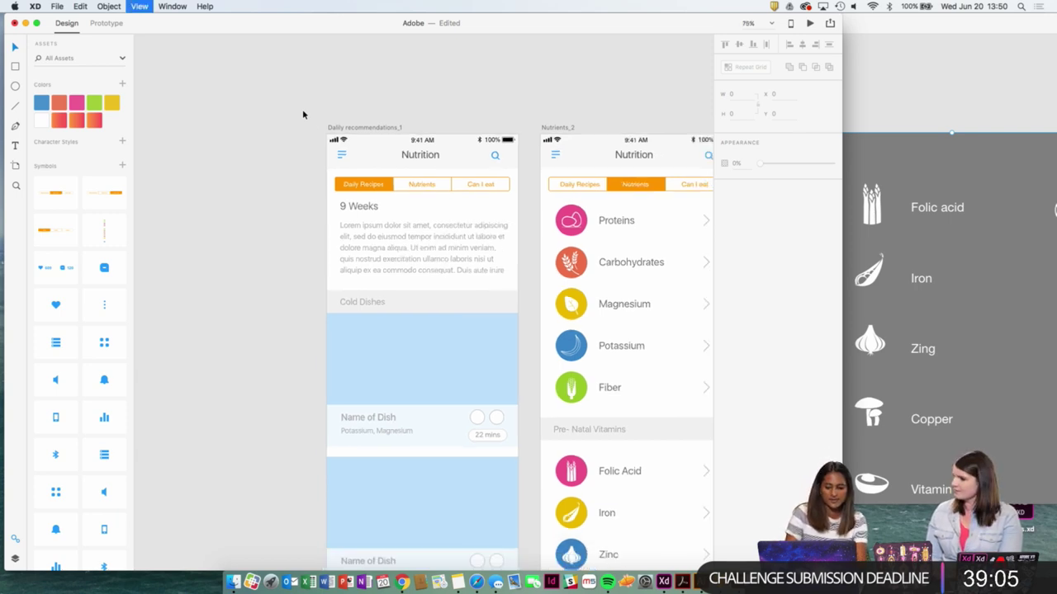
{"action": "key", "text": "super+plus"}
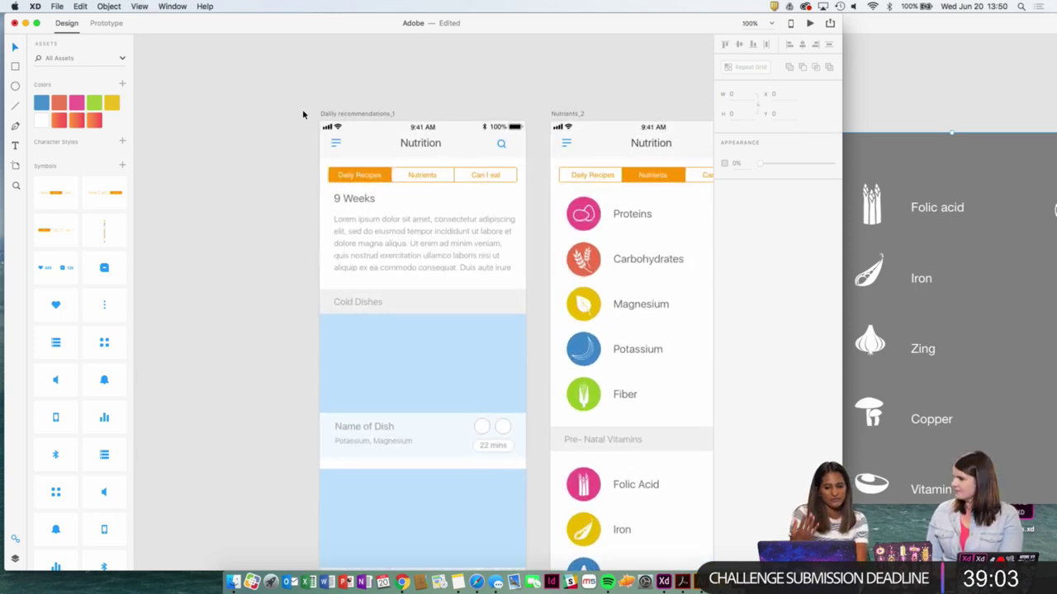
{"action": "key", "text": "super+minus"}
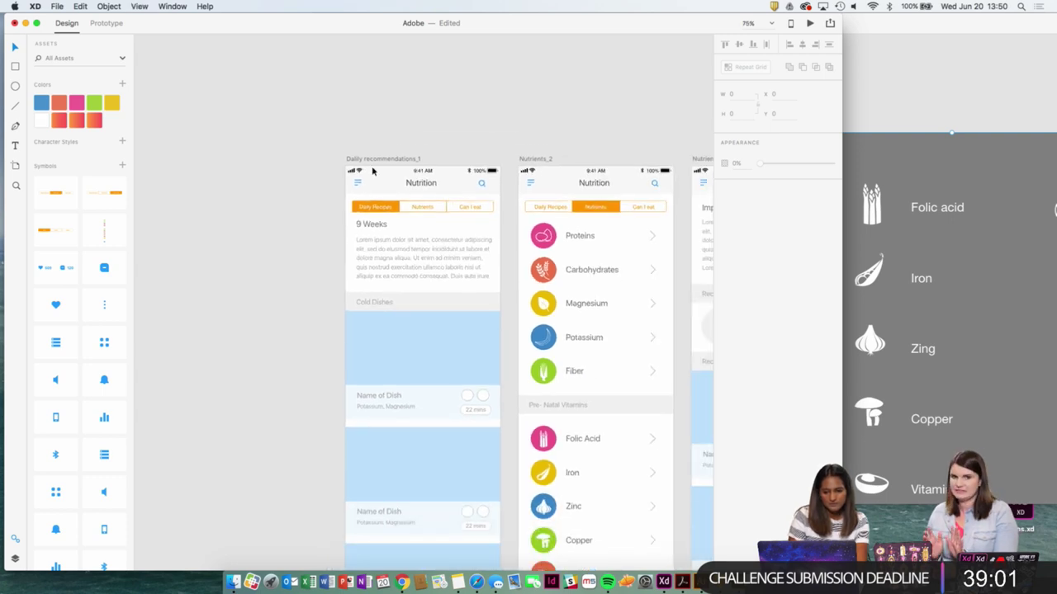
{"action": "left_click_drag", "start_coordinate": [435, 239], "coordinate": [328, 124]}
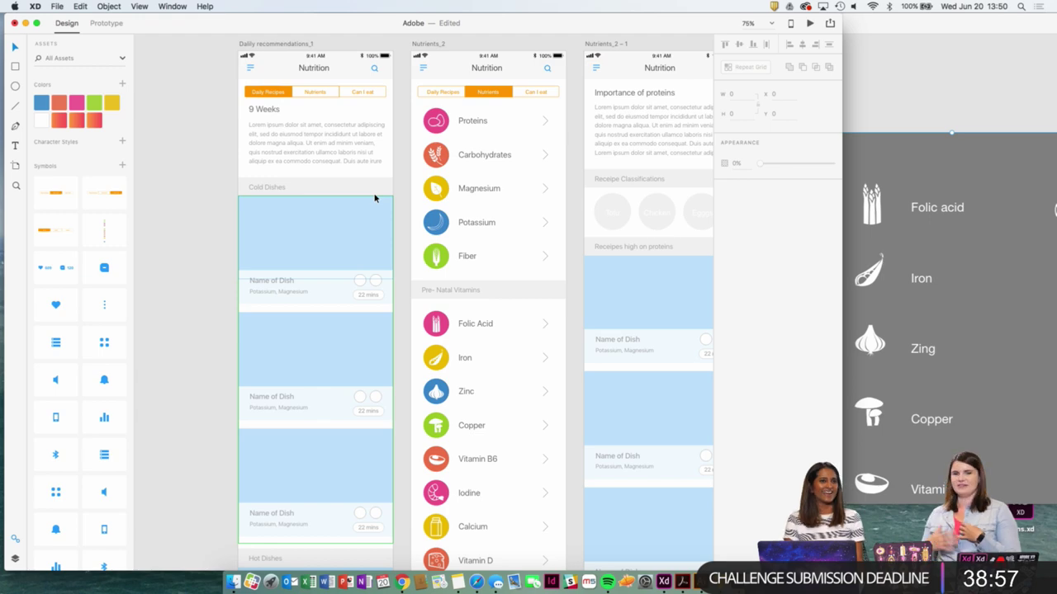
{"action": "key", "text": "super+plus"}
{"action": "key", "text": "super+plus"}
{"action": "key", "text": "super+plus"}
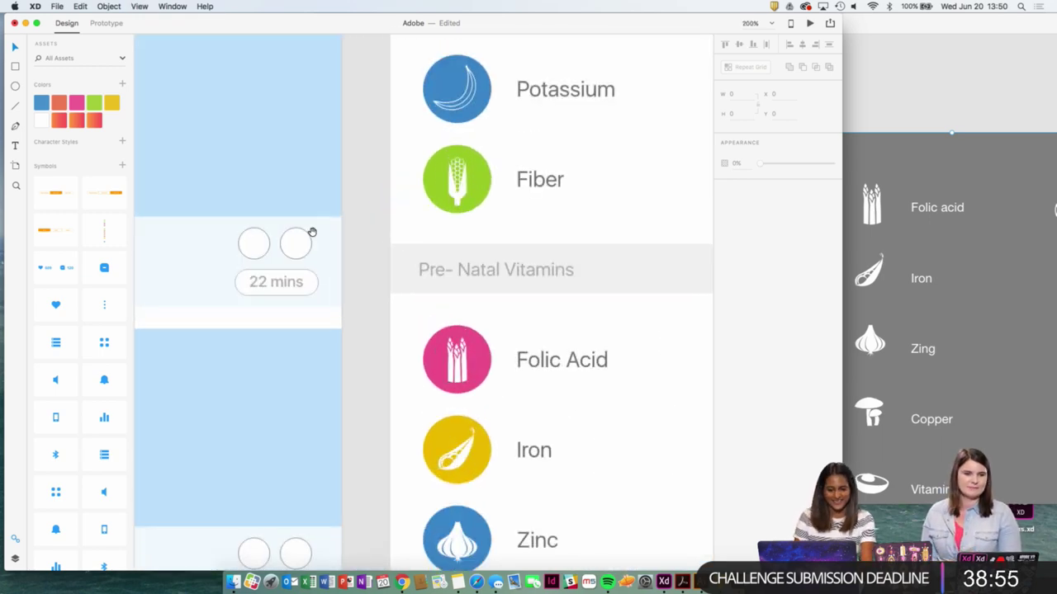
{"action": "left_click_drag", "start_coordinate": [312, 232], "coordinate": [499, 305]}
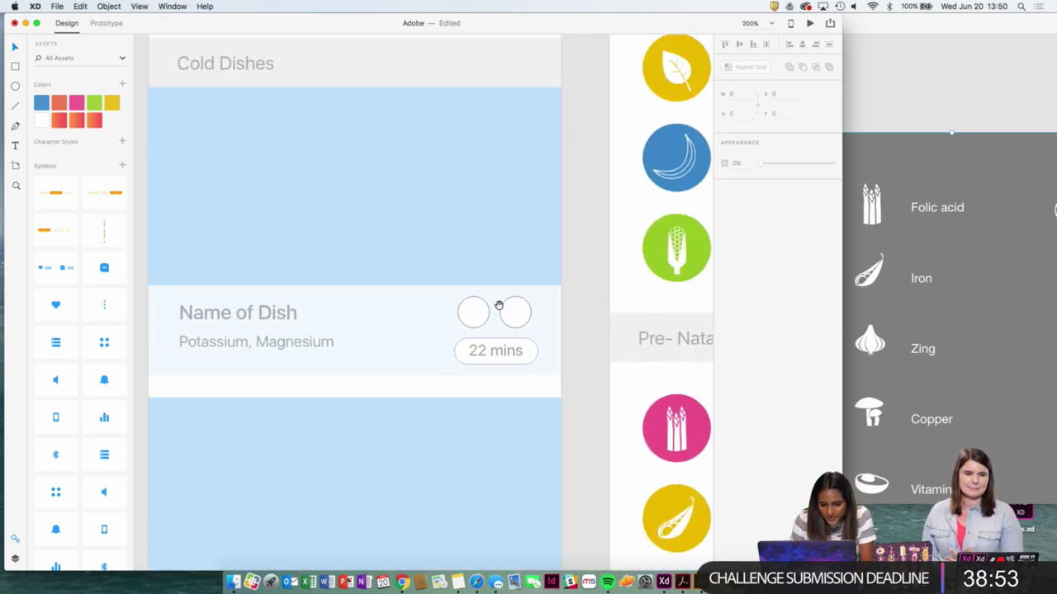
{"action": "scroll", "coordinate": [660, 190], "scroll_direction": "up", "scroll_amount": 1}
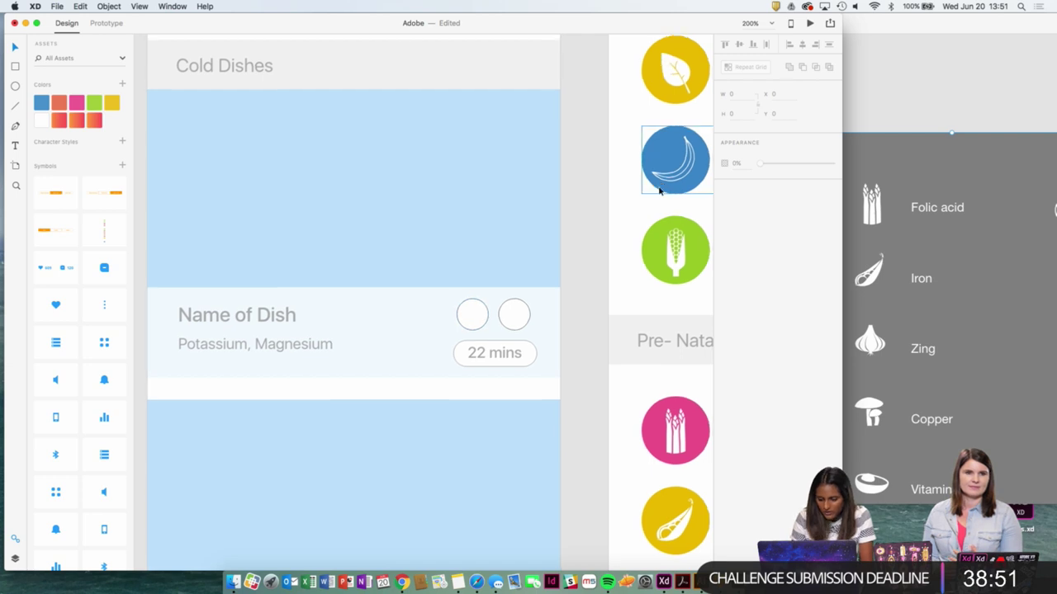
Save the pink Proteins circle and its white icon together as a reusable symbol in the assets.
{"action": "key", "text": "super+minus"}
{"action": "left_click", "coordinate": [542, 117]}
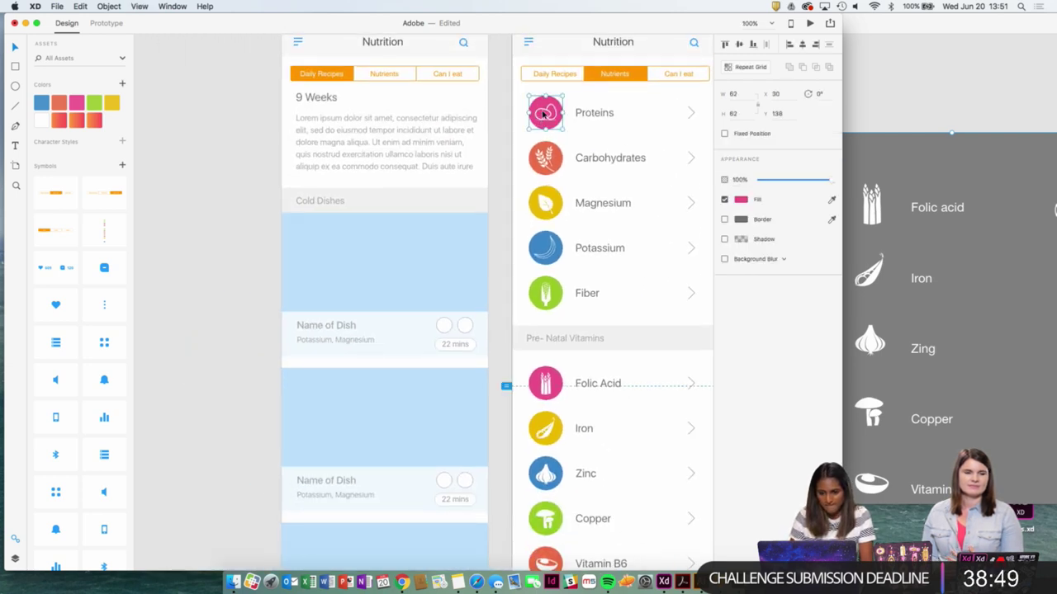
{"action": "key", "text": "super+g"}
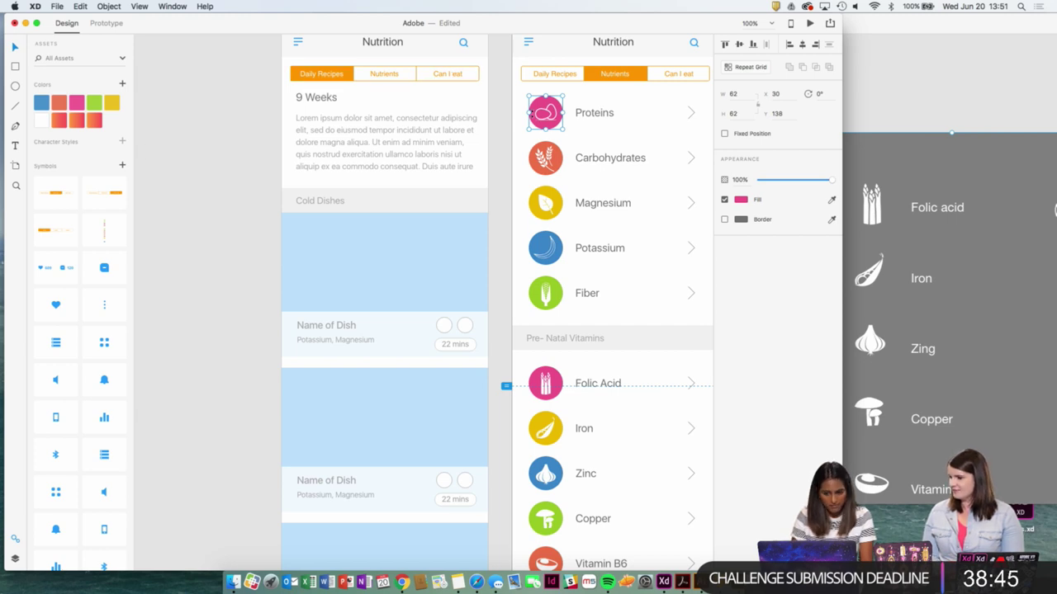
{"action": "left_click", "coordinate": [534, 113]}
{"action": "left_click", "coordinate": [547, 98], "text": "shift"}
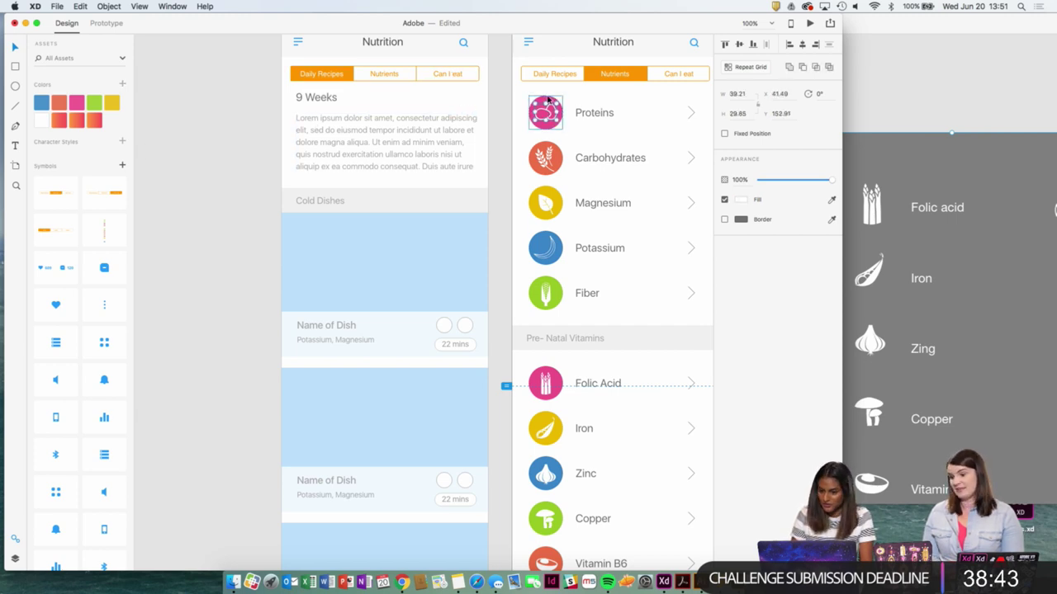
{"action": "left_click", "coordinate": [546, 97]}
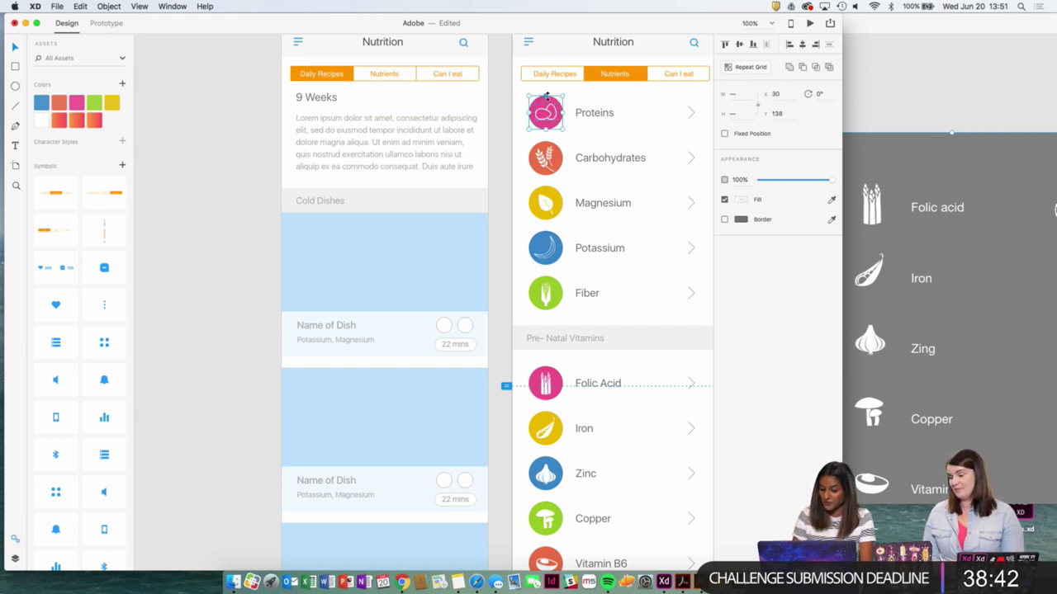
{"action": "left_click", "coordinate": [122, 166]}
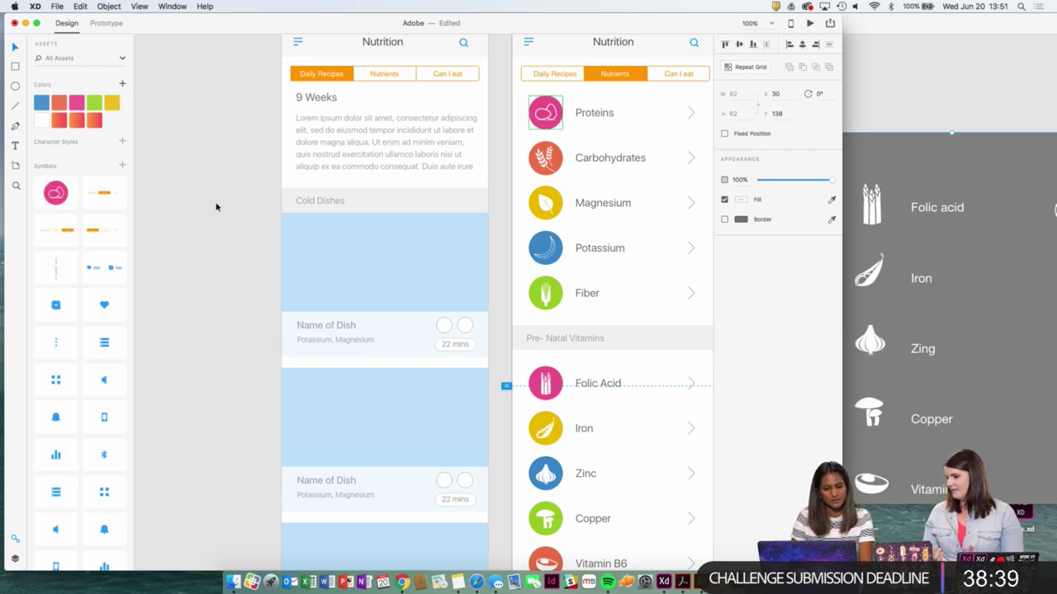
Inspect the Carbohydrates icon group and highlight on the canvas where the saved Proteins symbol is used.
{"action": "double_click", "coordinate": [545, 160]}
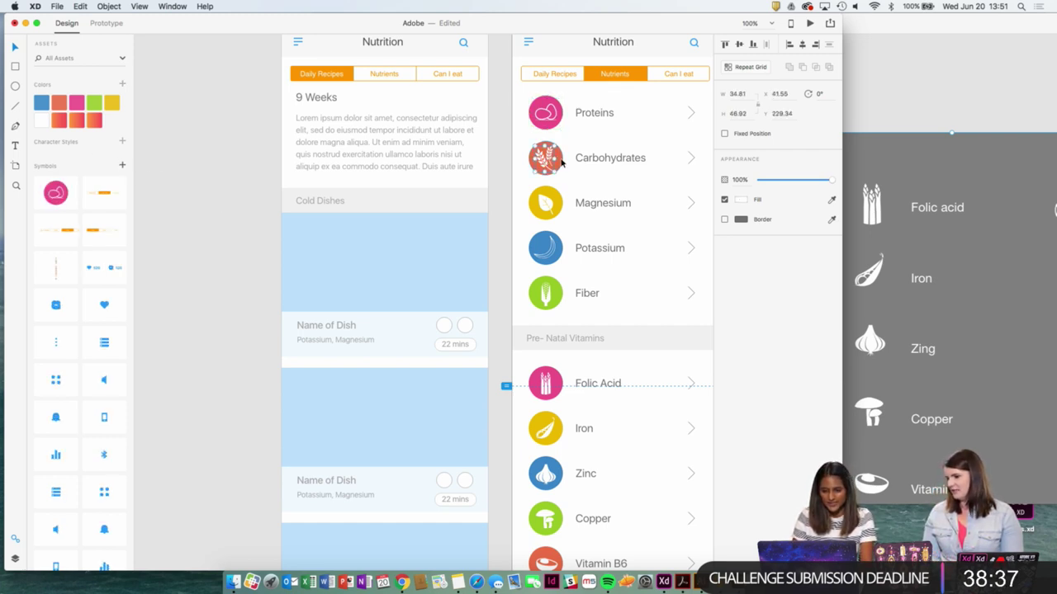
{"action": "left_click", "coordinate": [561, 162]}
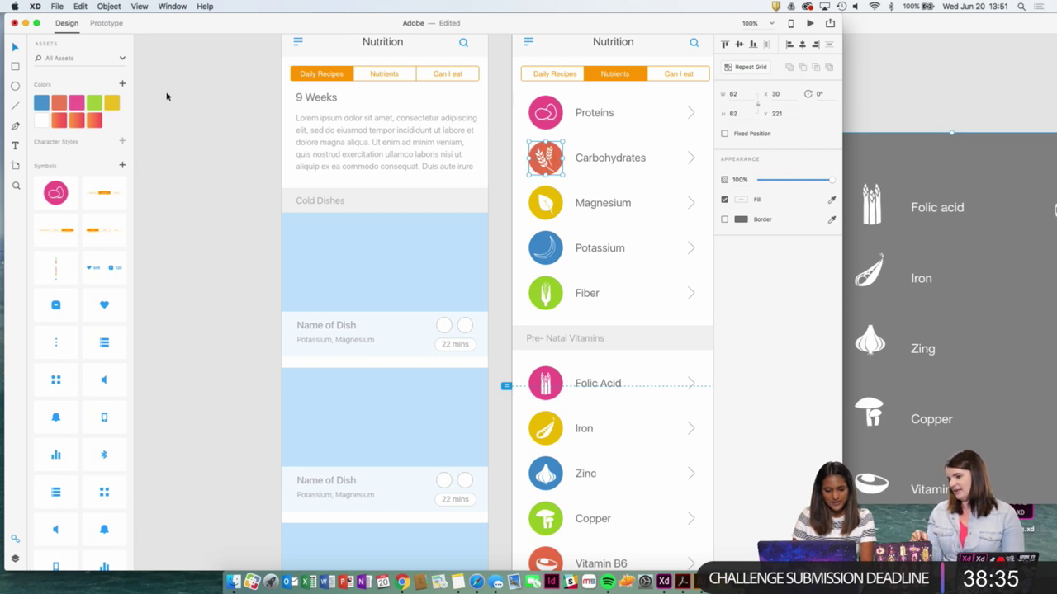
{"action": "left_click", "coordinate": [57, 192]}
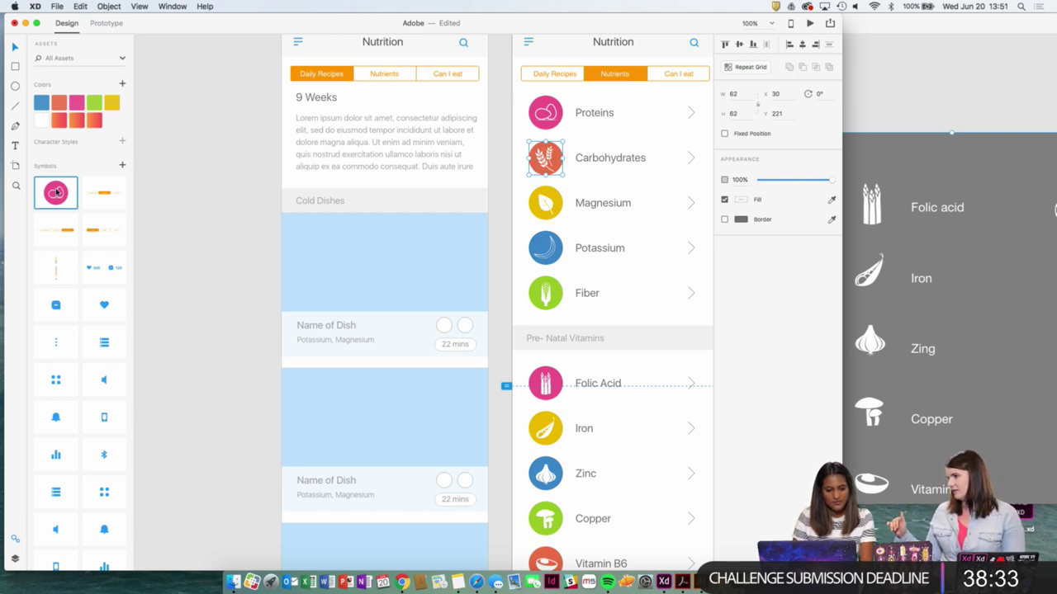
{"action": "right_click", "coordinate": [56, 191]}
{"action": "left_click", "coordinate": [91, 212]}
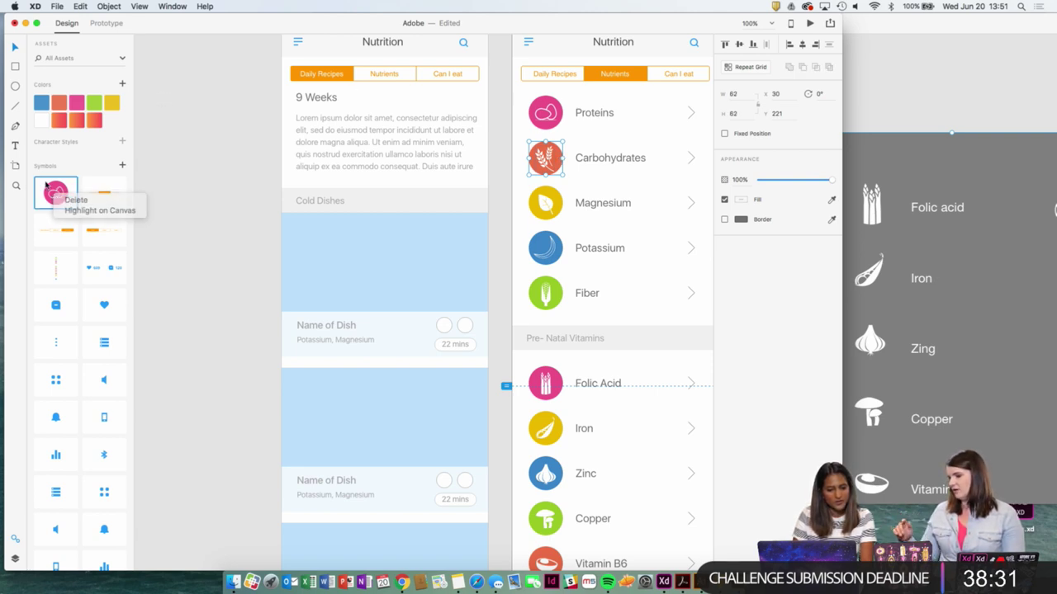
{"action": "left_click", "coordinate": [174, 195]}
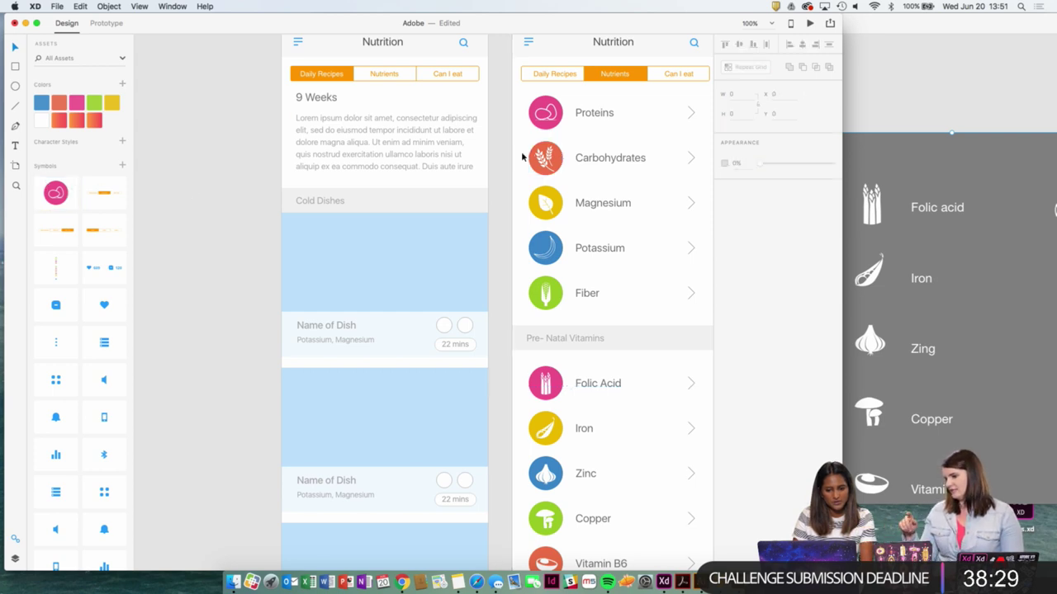
Try enlarging the white icon inside the Proteins symbol to about 64 by 48.
{"action": "left_click", "coordinate": [555, 115]}
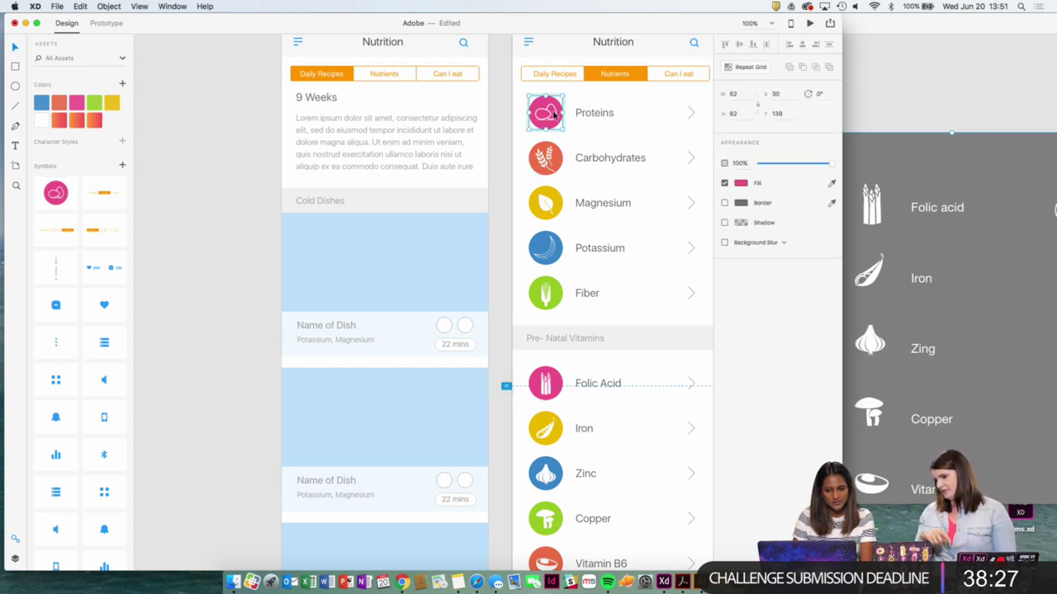
{"action": "double_click", "coordinate": [554, 115]}
{"action": "key", "text": "super+plus"}
{"action": "key", "text": "super+plus"}
{"action": "key", "text": "space"}
{"action": "left_click_drag", "start_coordinate": [564, 113], "coordinate": [399, 307]}
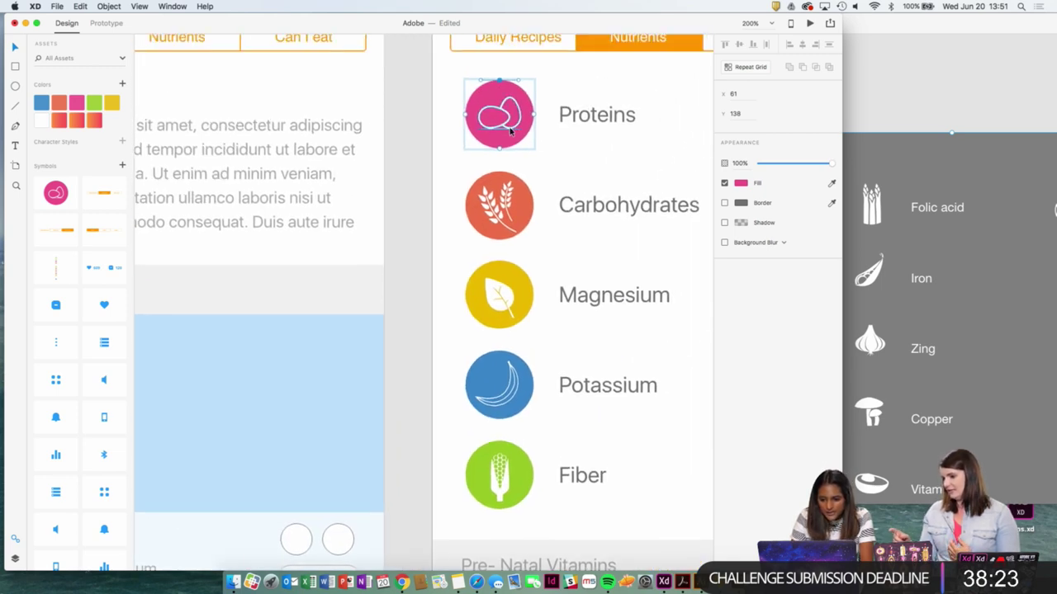
{"action": "left_click", "coordinate": [511, 127]}
{"action": "left_click_drag", "start_coordinate": [523, 128], "coordinate": [538, 139]}
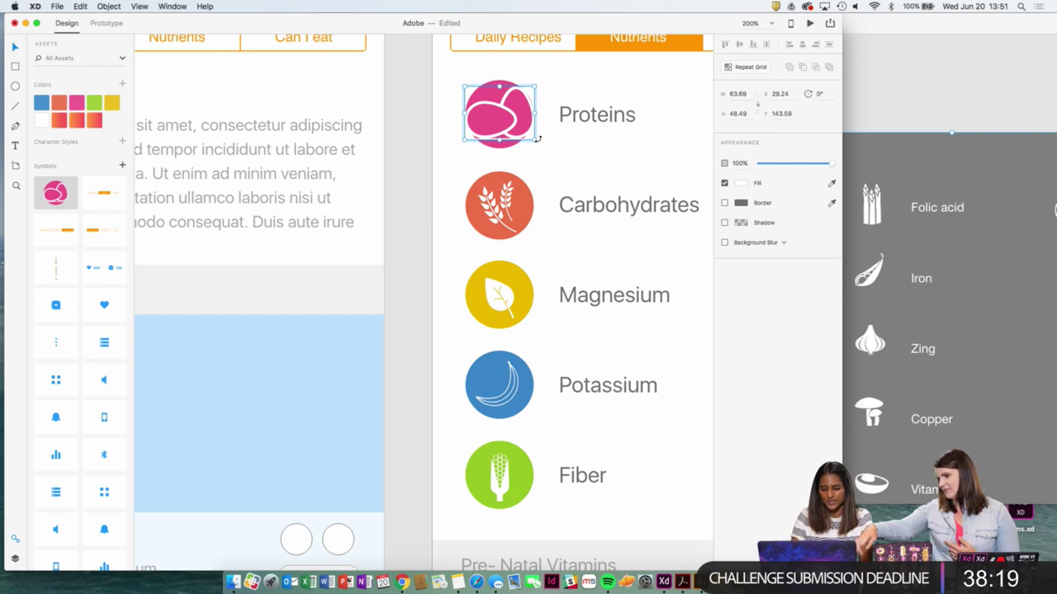
Undo the enlargement of the white icon inside the Proteins symbol and deselect it.
{"action": "key", "text": "super+minus"}
{"action": "key", "text": "super+minus"}
{"action": "key", "text": "super+minus"}
{"action": "key", "text": "super+z"}
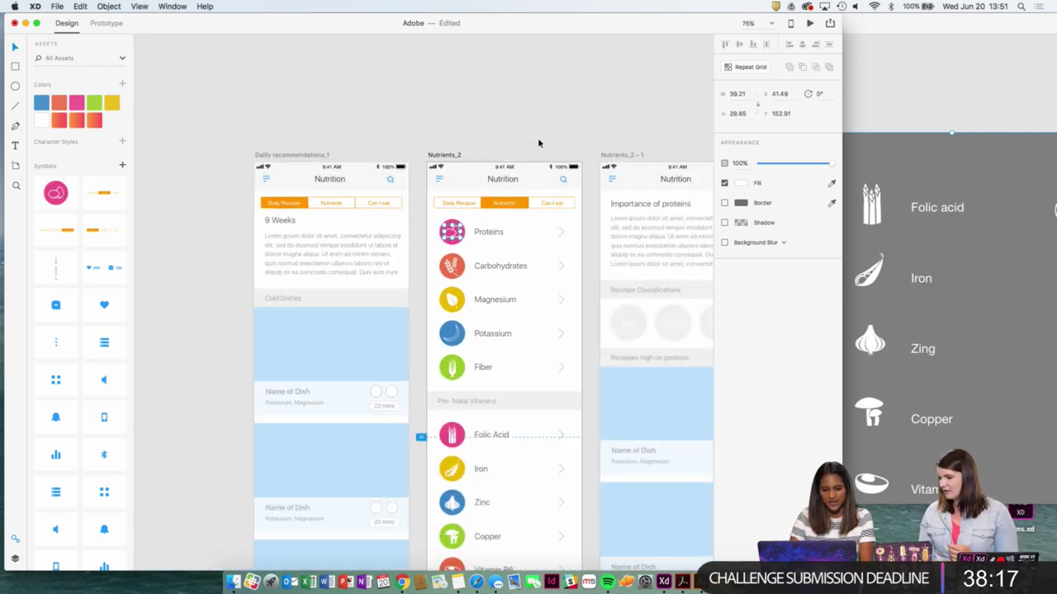
{"action": "left_click", "coordinate": [451, 128]}
{"action": "left_click_drag", "start_coordinate": [451, 127], "coordinate": [539, 112]}
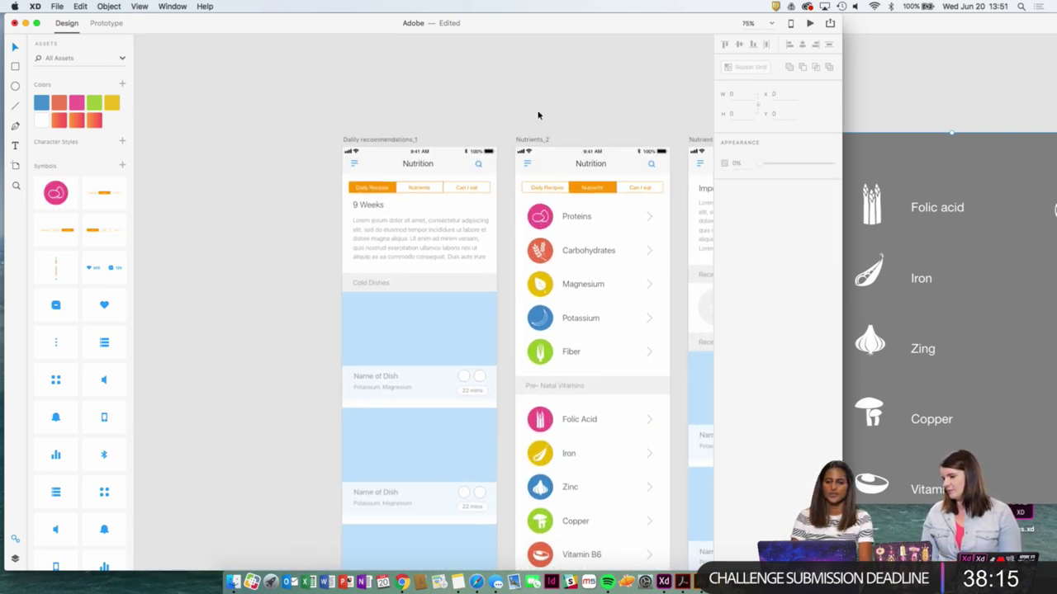
{"action": "key", "text": "super+plus"}
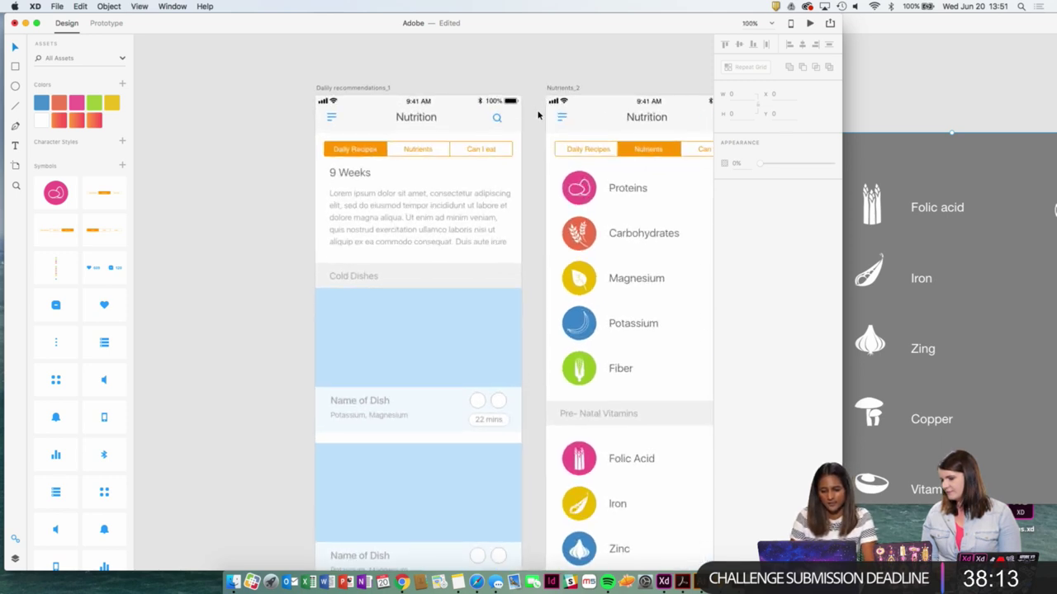
{"action": "left_click_drag", "start_coordinate": [502, 186], "coordinate": [467, 130]}
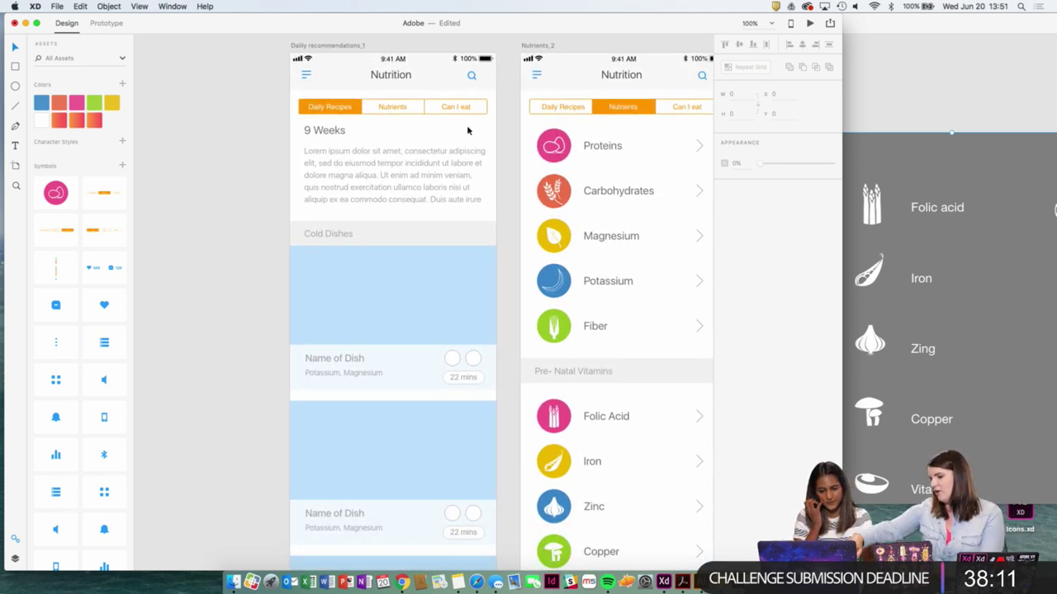
Edit the saved pink colour in the assets to a deep crimson.
{"action": "right_click", "coordinate": [80, 100]}
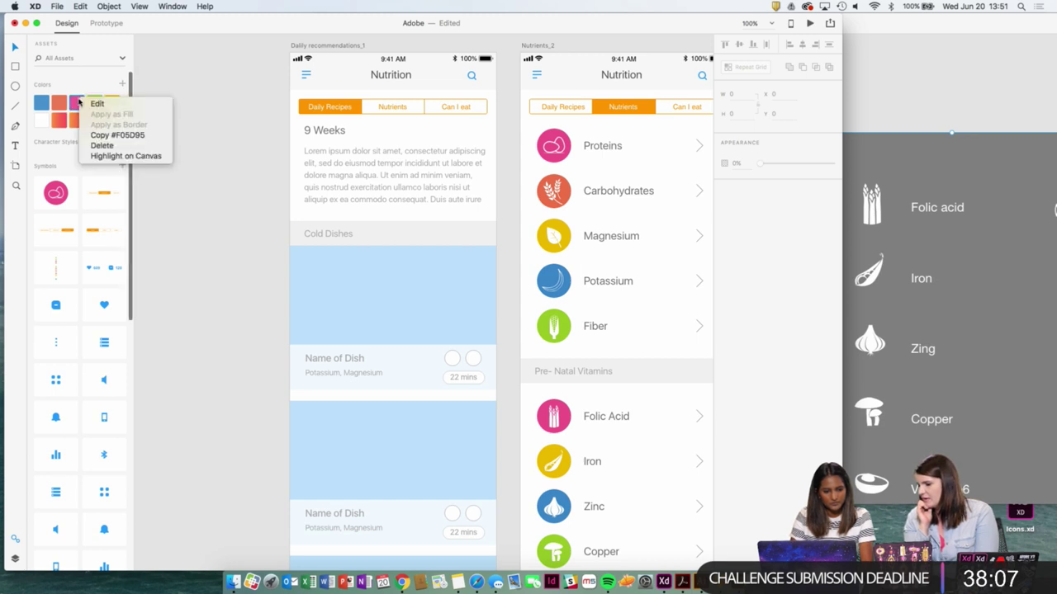
{"action": "left_click", "coordinate": [92, 103]}
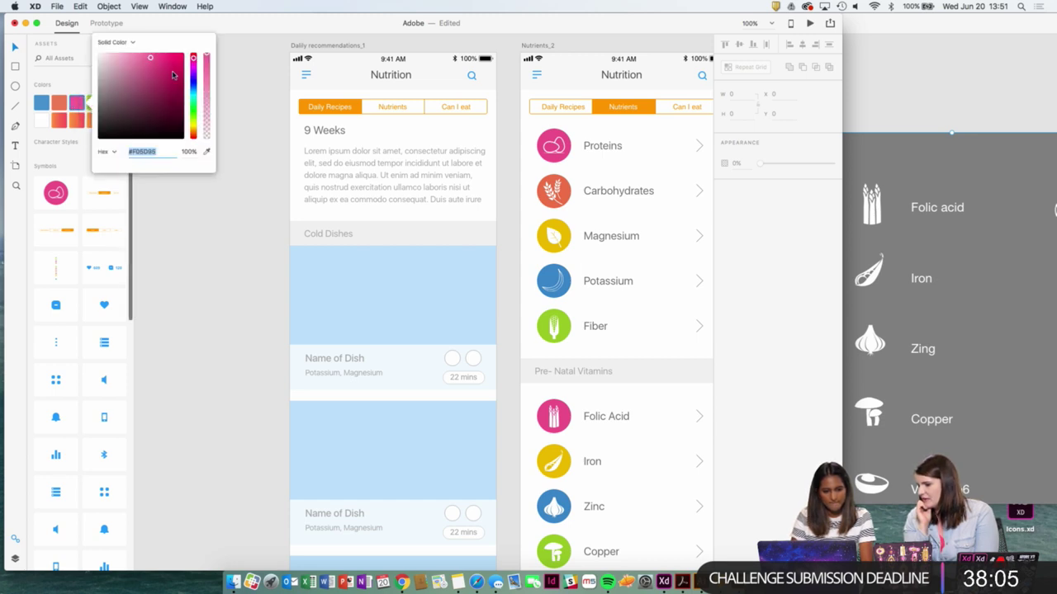
{"action": "mouse_move", "coordinate": [173, 75]}
{"action": "left_mouse_down"}
{"action": "mouse_move", "coordinate": [144, 108]}
{"action": "mouse_move", "coordinate": [181, 97]}
{"action": "mouse_move", "coordinate": [184, 68]}
{"action": "left_mouse_up"}
{"action": "left_click", "coordinate": [217, 213]}
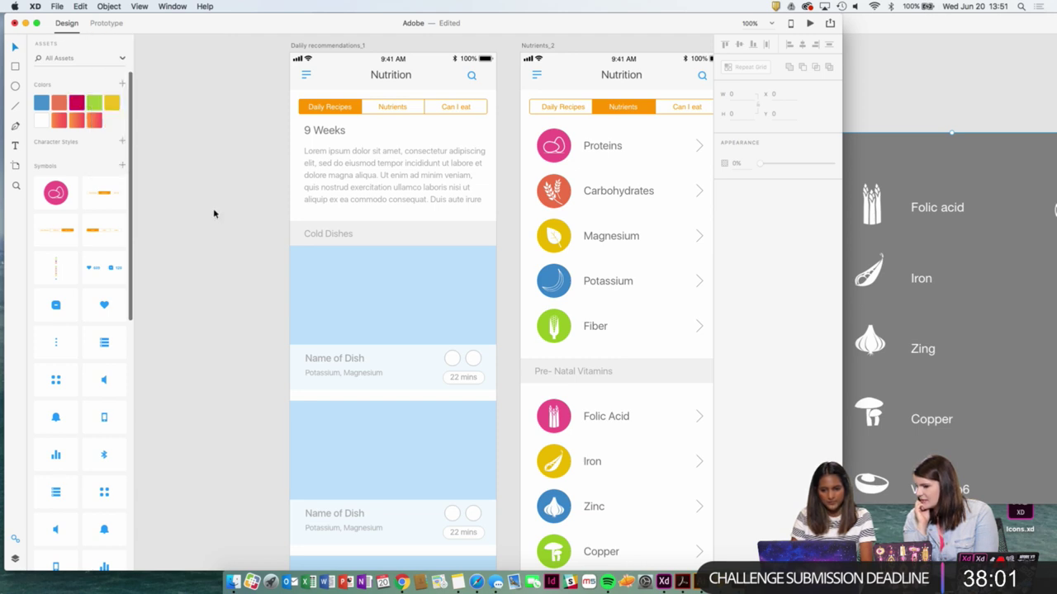
Ungroup the Proteins symbol on the Nutrients_2 artboard and select its pink circle icon.
{"action": "left_click", "coordinate": [560, 143]}
{"action": "right_click", "coordinate": [562, 144]}
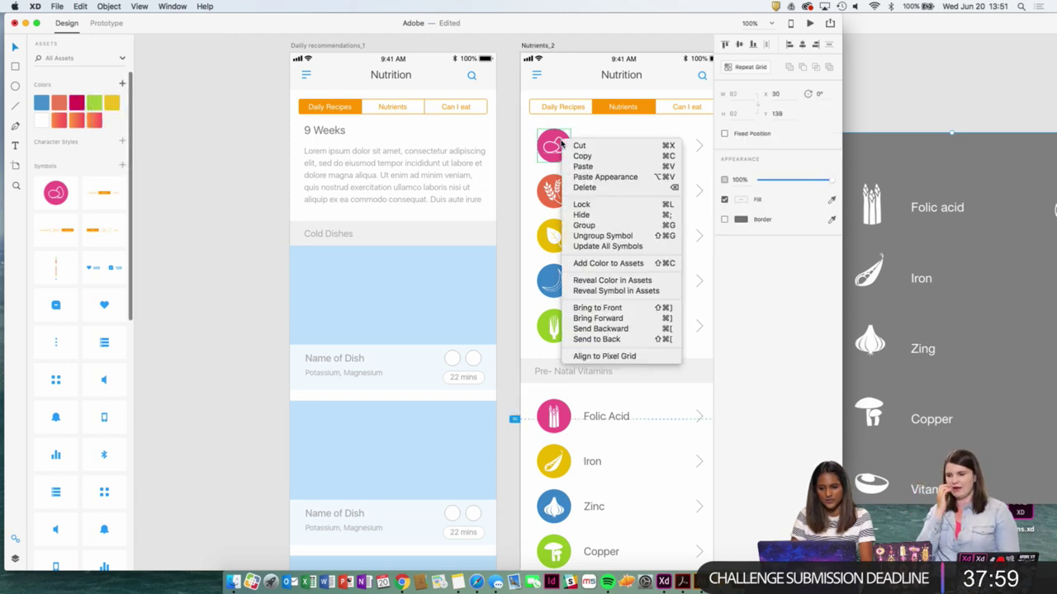
{"action": "left_click", "coordinate": [580, 236]}
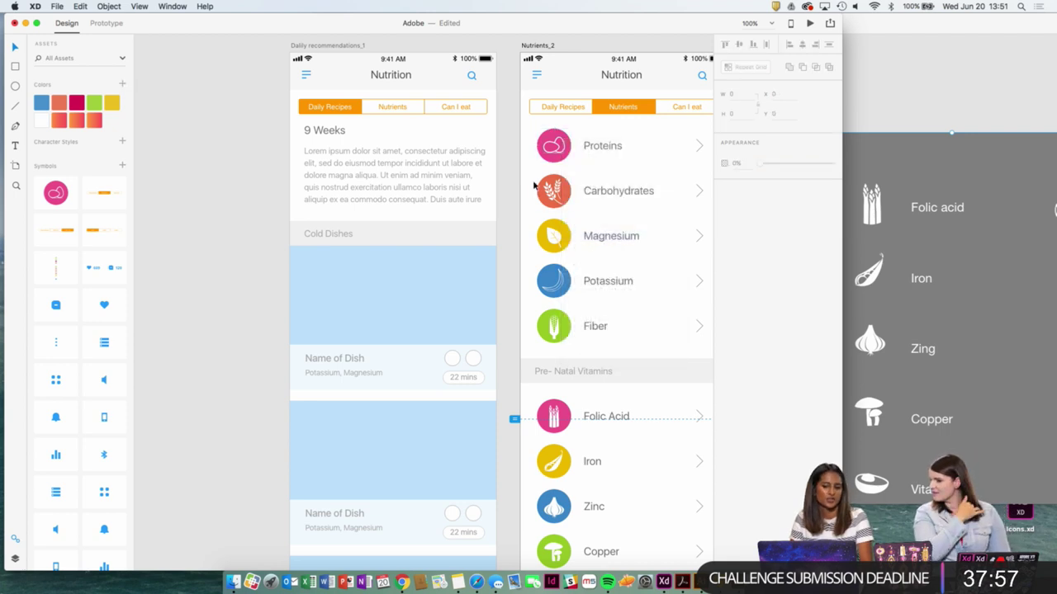
{"action": "scroll", "coordinate": [545, 136], "scroll_direction": "right", "scroll_amount": 2}
{"action": "left_click", "coordinate": [532, 140]}
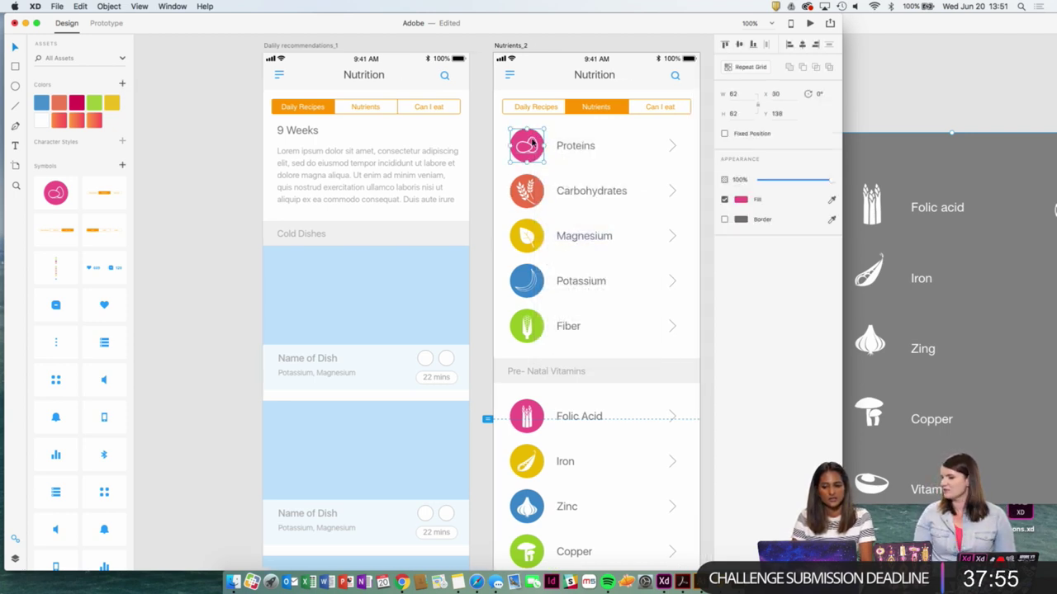
Duplicate the Proteins row, with its icon, label and arrow, onto the empty canvas above the Nutrients_2 artboard.
{"action": "scroll", "coordinate": [532, 146], "scroll_direction": "right", "scroll_amount": 3}
{"action": "scroll", "coordinate": [532, 146], "scroll_direction": "up", "scroll_amount": 2}
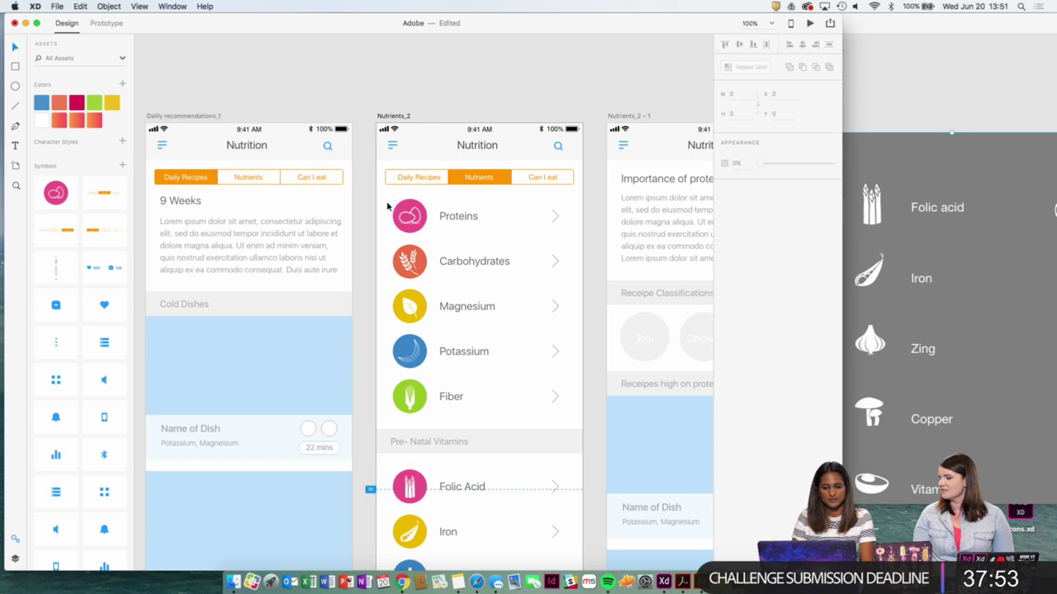
{"action": "left_click_drag", "start_coordinate": [388, 203], "coordinate": [572, 236]}
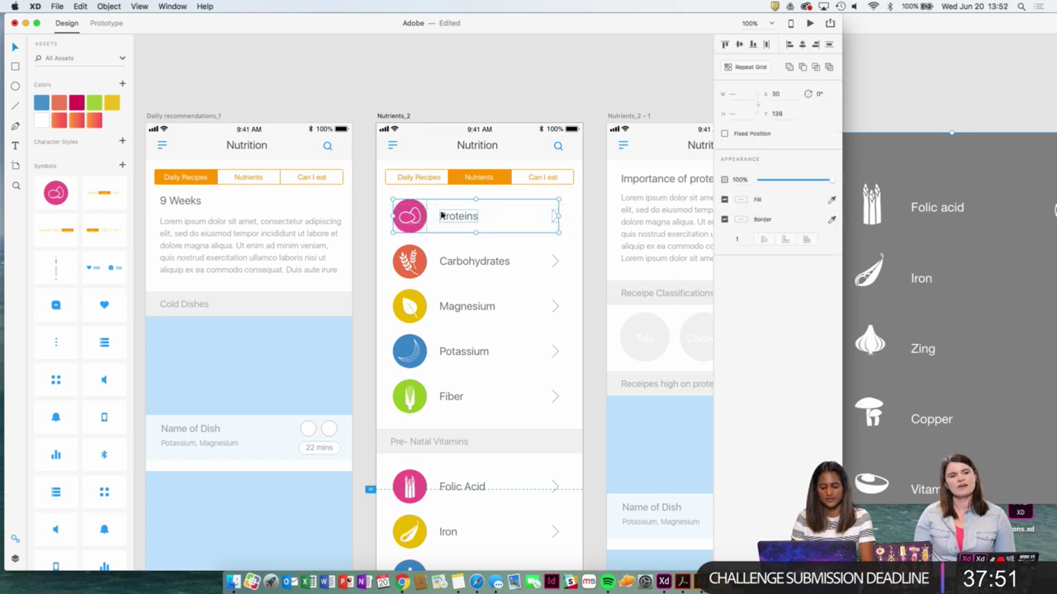
{"action": "left_click_drag", "start_coordinate": [407, 209], "coordinate": [429, 206]}
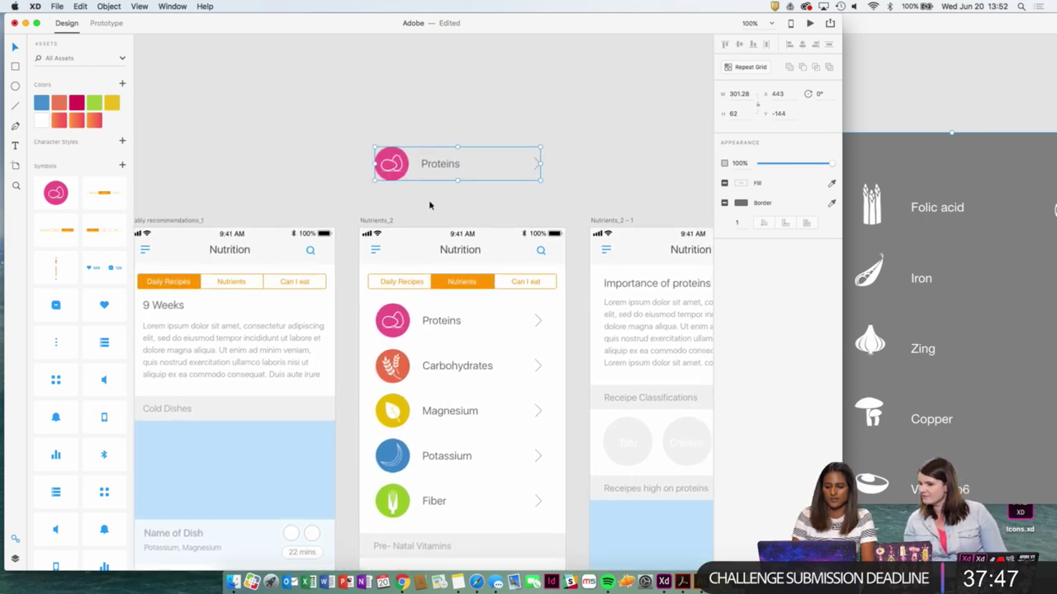
{"action": "key", "text": "super+plus"}
{"action": "scroll", "coordinate": [430, 197], "scroll_direction": "up", "scroll_amount": 5}
{"action": "left_click_drag", "start_coordinate": [354, 264], "coordinate": [306, 103]}
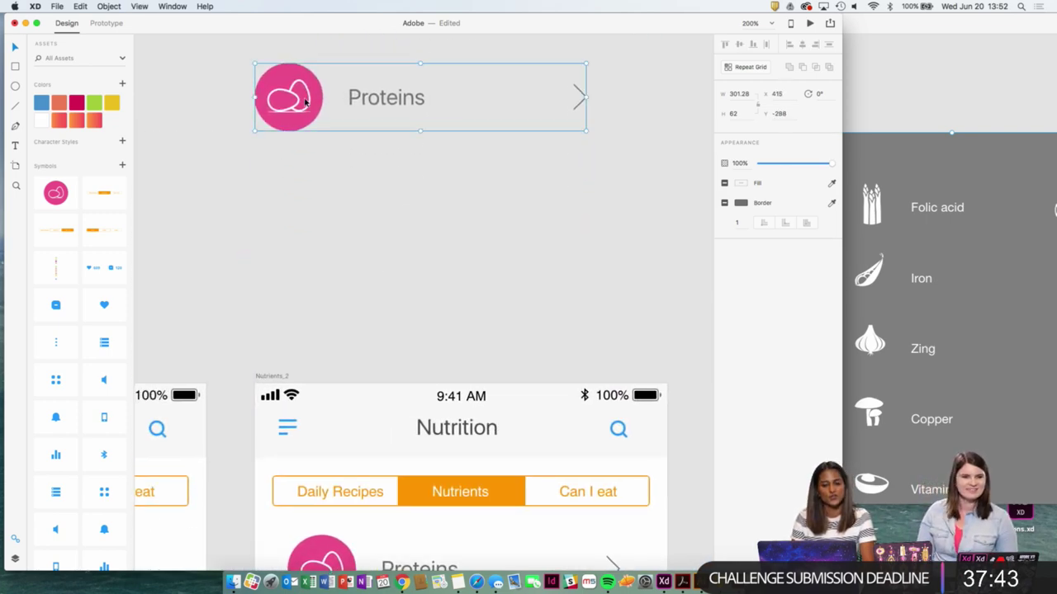
{"action": "left_click", "coordinate": [367, 186]}
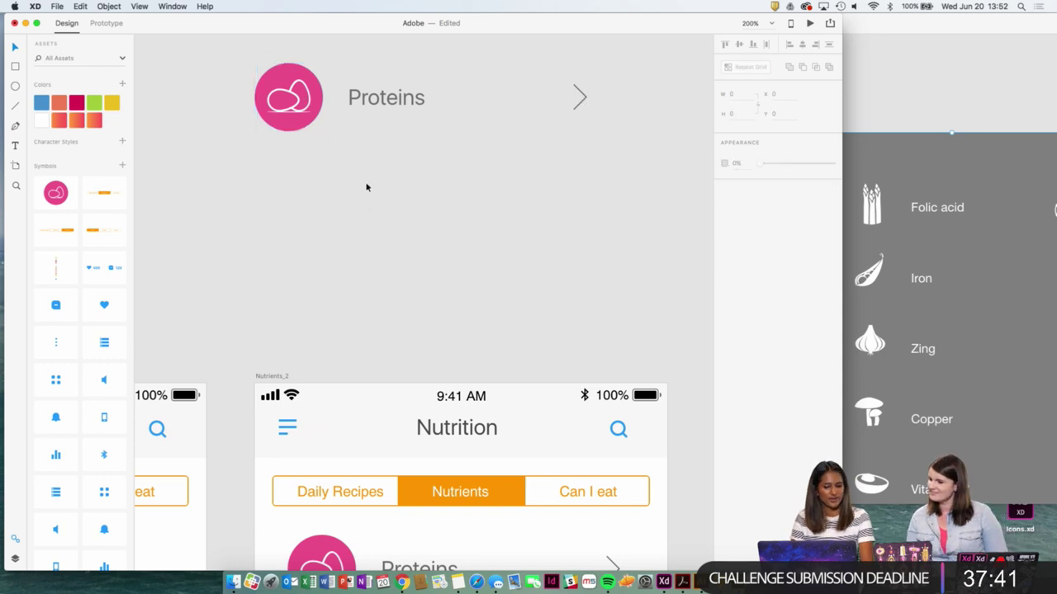
Change the fill of the circle in the duplicated Proteins row to a bright lime green.
{"action": "left_click", "coordinate": [295, 70]}
{"action": "left_click", "coordinate": [748, 186]}
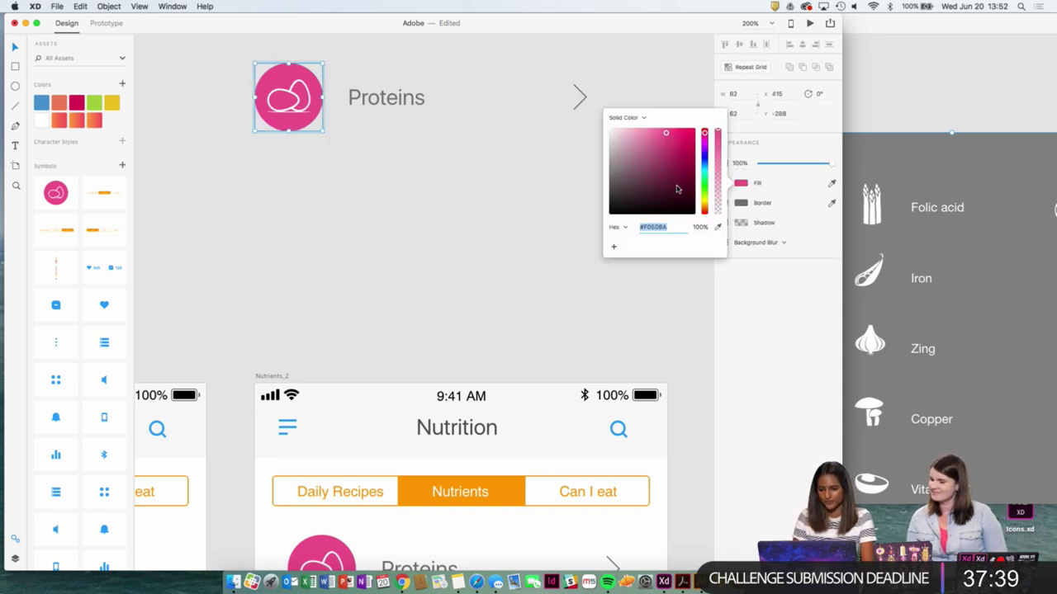
{"action": "left_click", "coordinate": [704, 202]}
{"action": "left_click", "coordinate": [660, 144]}
{"action": "left_click", "coordinate": [445, 253]}
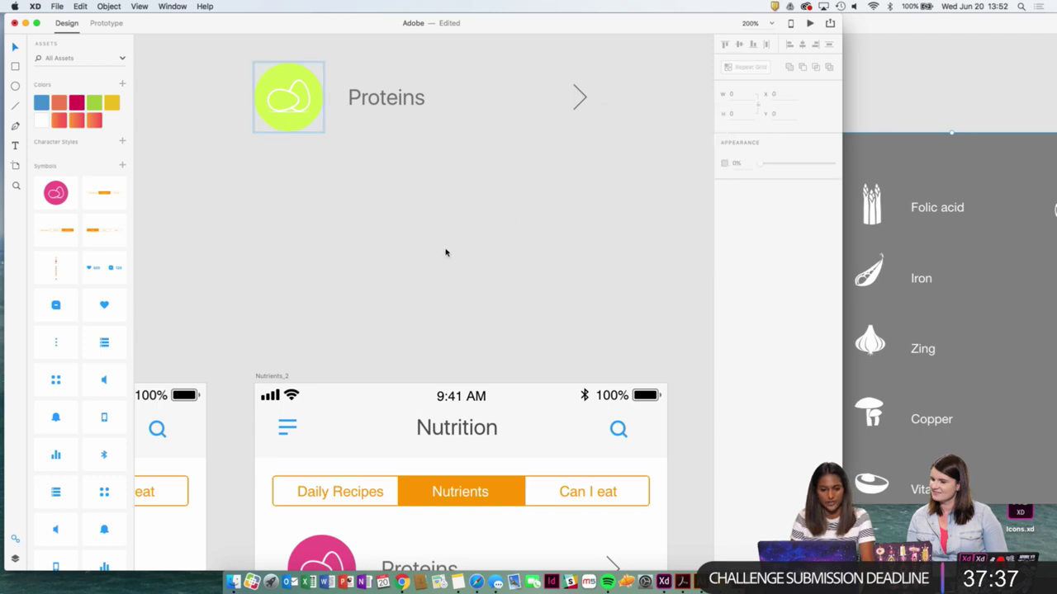
Add the lime green fill of the duplicated row's circle to the saved colours.
{"action": "left_click", "coordinate": [302, 119]}
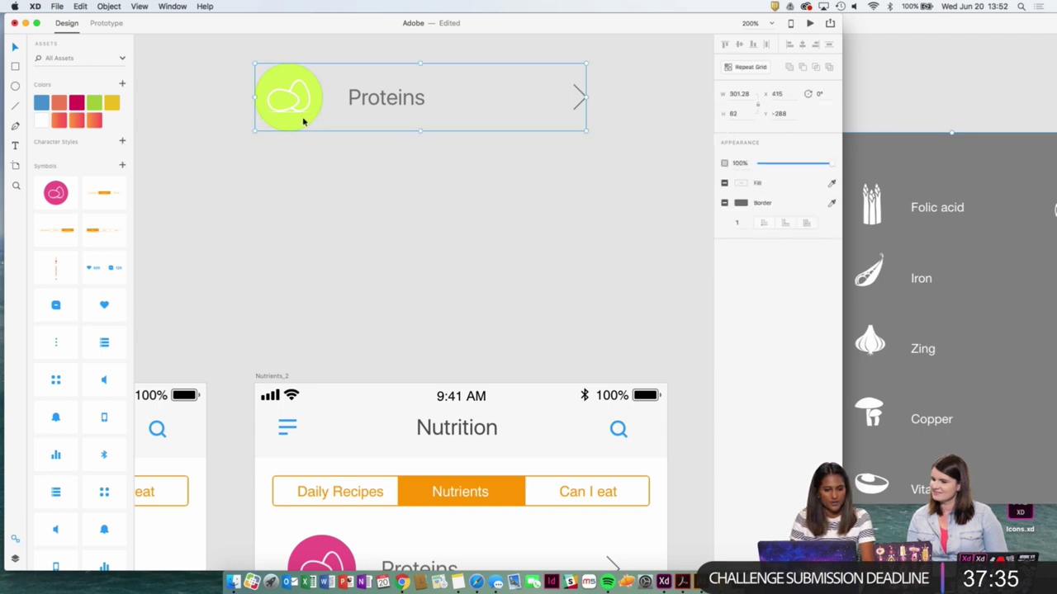
{"action": "double_click", "coordinate": [303, 123]}
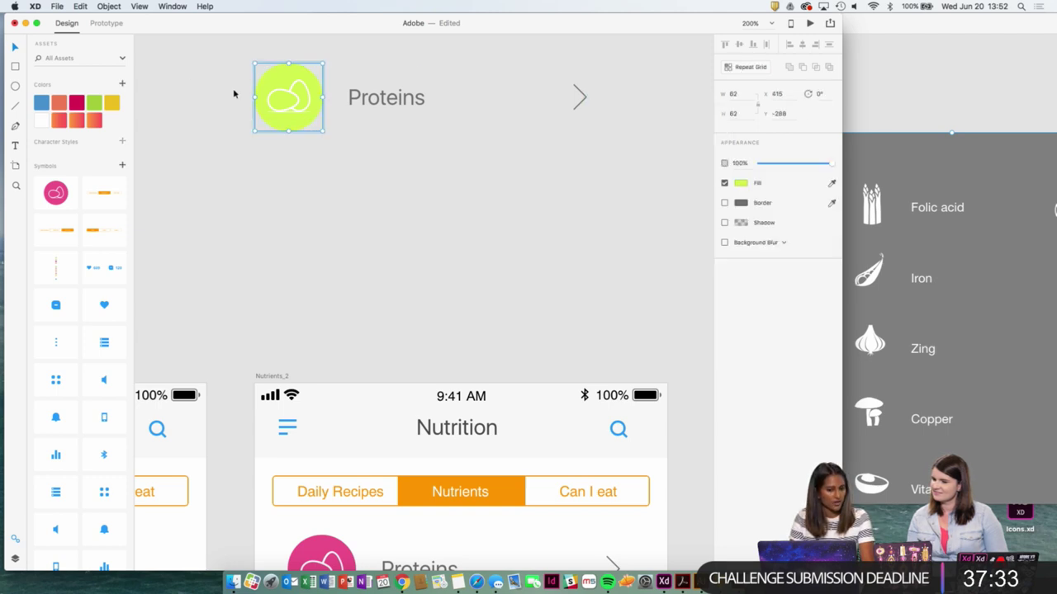
{"action": "left_click", "coordinate": [122, 84]}
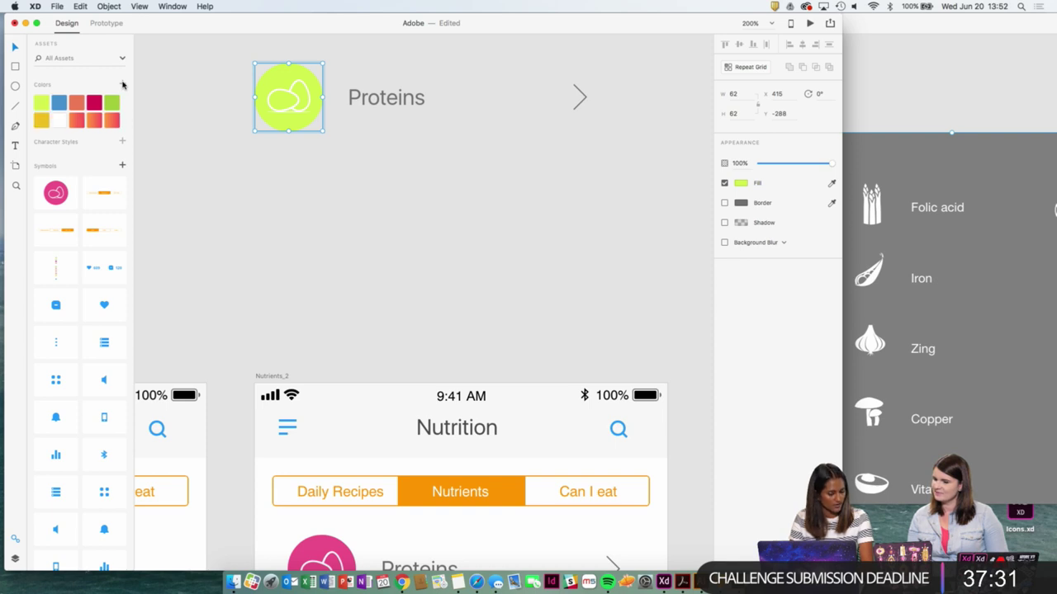
{"action": "left_click", "coordinate": [230, 234]}
Edit the saved lime green colour in the assets to a dark olive green.
{"action": "right_click", "coordinate": [40, 104]}
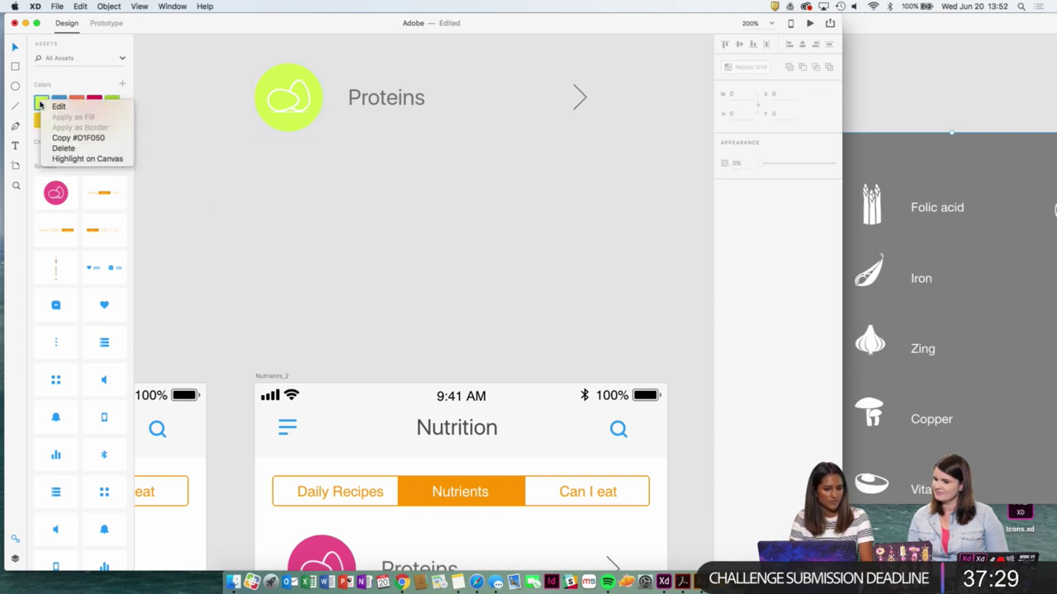
{"action": "left_click", "coordinate": [51, 105]}
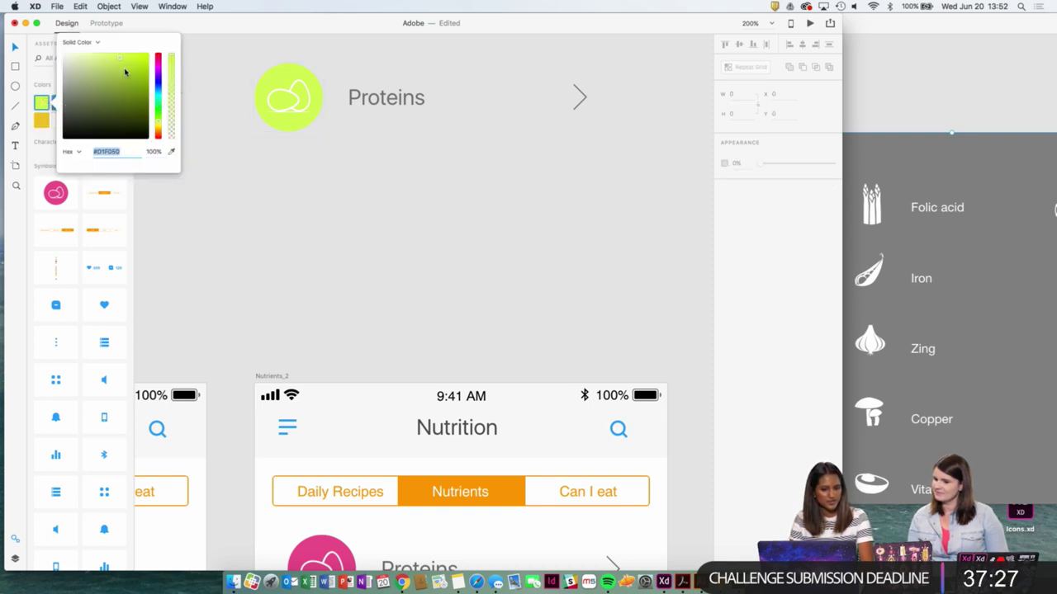
{"action": "left_click_drag", "start_coordinate": [128, 70], "coordinate": [111, 94]}
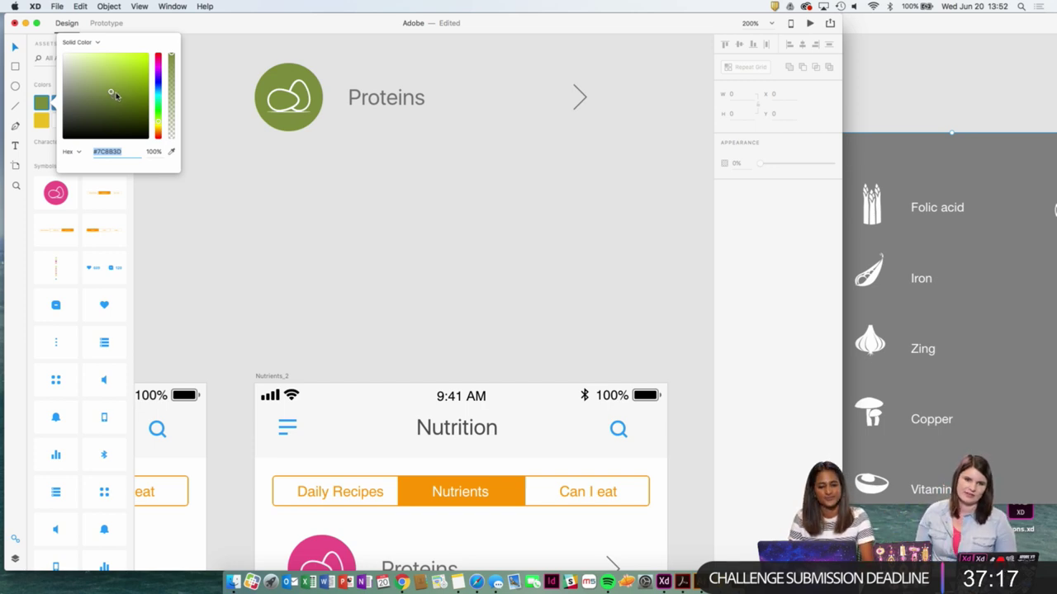
{"action": "left_click", "coordinate": [228, 159]}
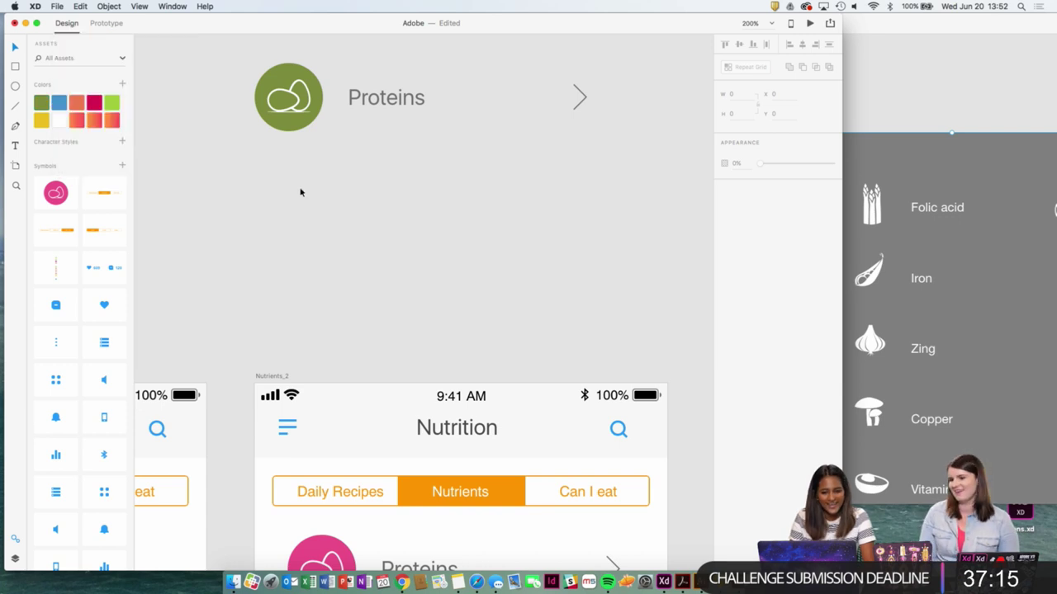
Delete the duplicated Proteins row with the olive green circle from the canvas above the Nutrients_2 artboard.
{"action": "key", "text": "super+minus"}
{"action": "key", "text": "super+minus"}
{"action": "key", "text": "super+minus"}
{"action": "scroll", "coordinate": [355, 186], "scroll_direction": "down", "scroll_amount": 1}
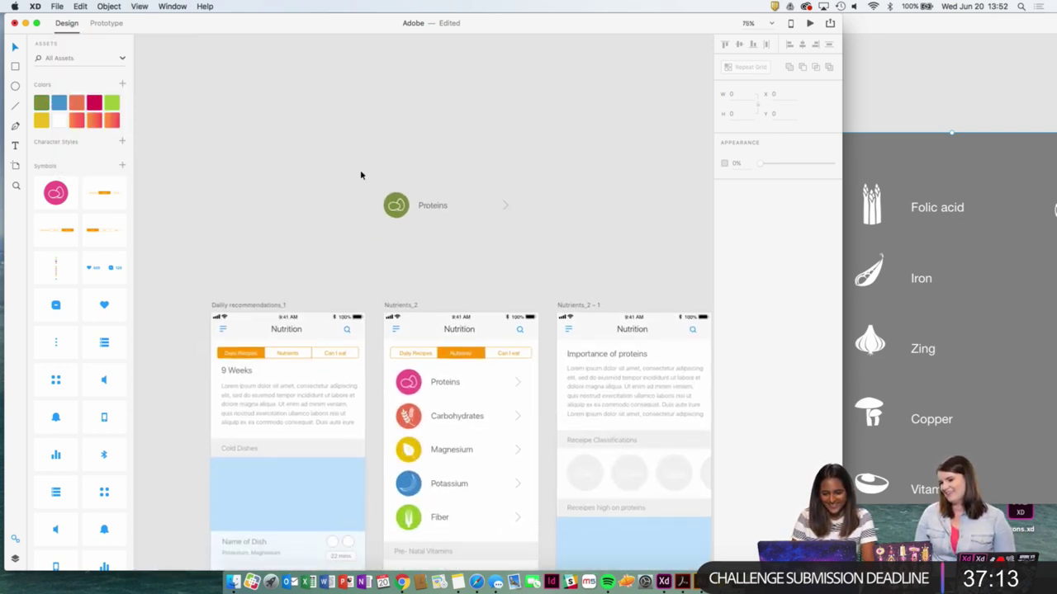
{"action": "key", "text": "super+equal"}
{"action": "left_click_drag", "start_coordinate": [361, 132], "coordinate": [550, 181]}
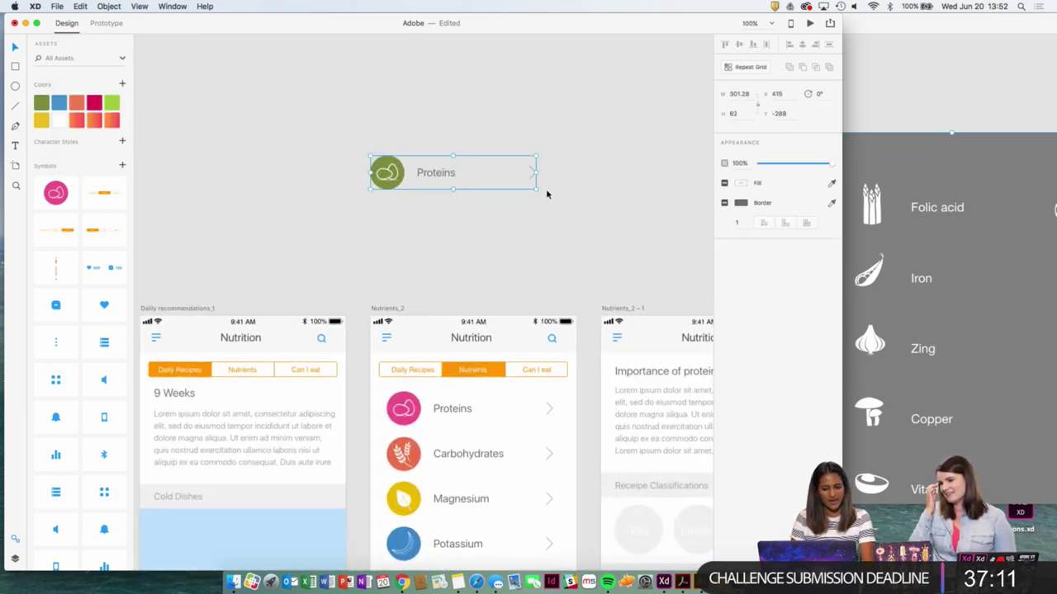
{"action": "right_click", "coordinate": [442, 167]}
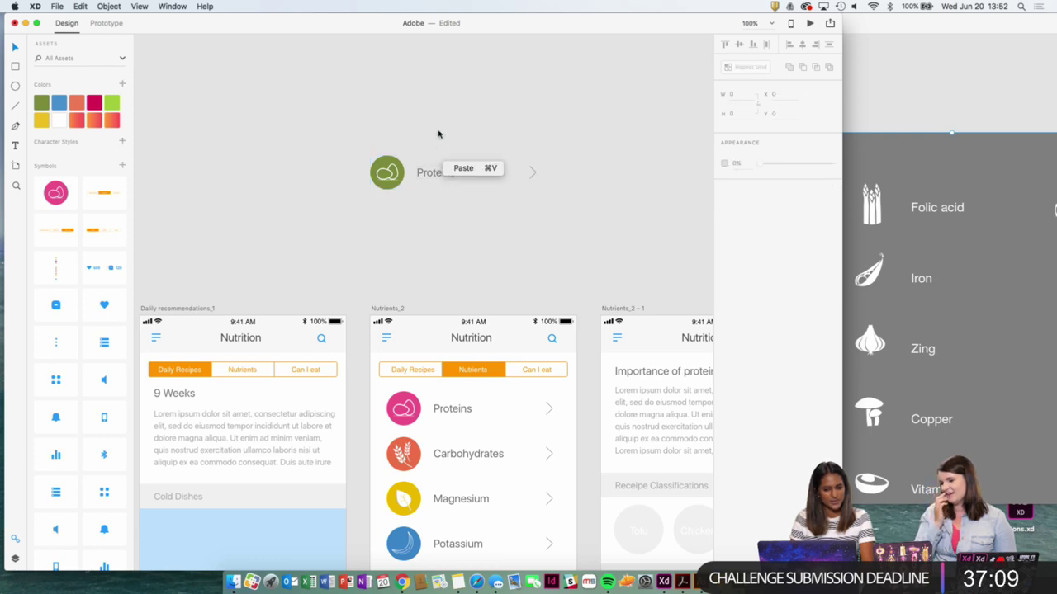
{"action": "left_click", "coordinate": [435, 134]}
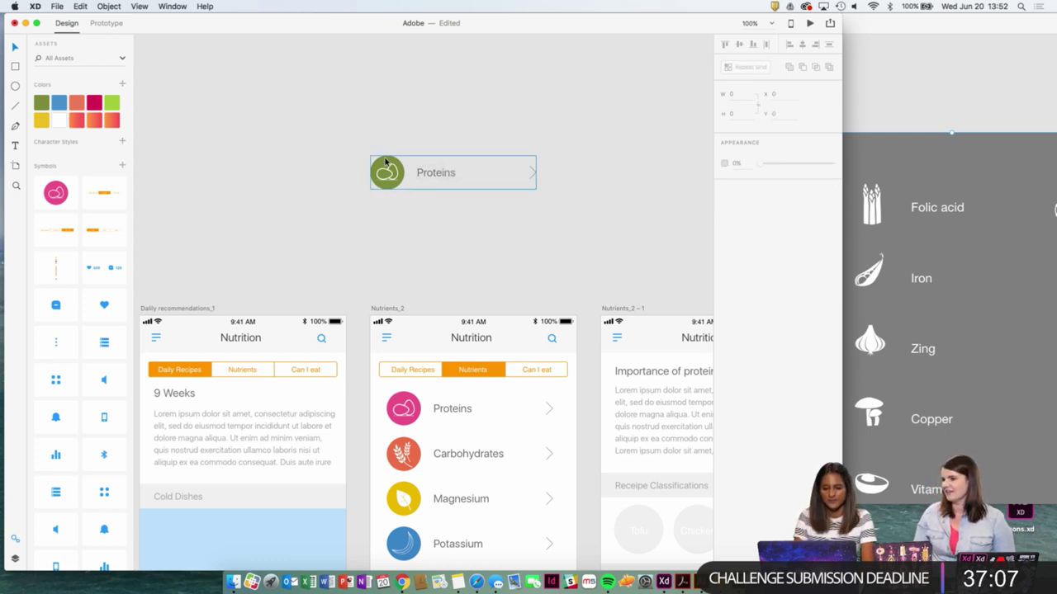
{"action": "left_click_drag", "start_coordinate": [350, 137], "coordinate": [551, 61]}
{"action": "key", "text": "Delete"}
Ungroup the Proteins row in the nutrient list of the Nutrients_2 artboard.
{"action": "key", "text": "super+equal"}
{"action": "left_click_drag", "start_coordinate": [500, 215], "coordinate": [477, 157]}
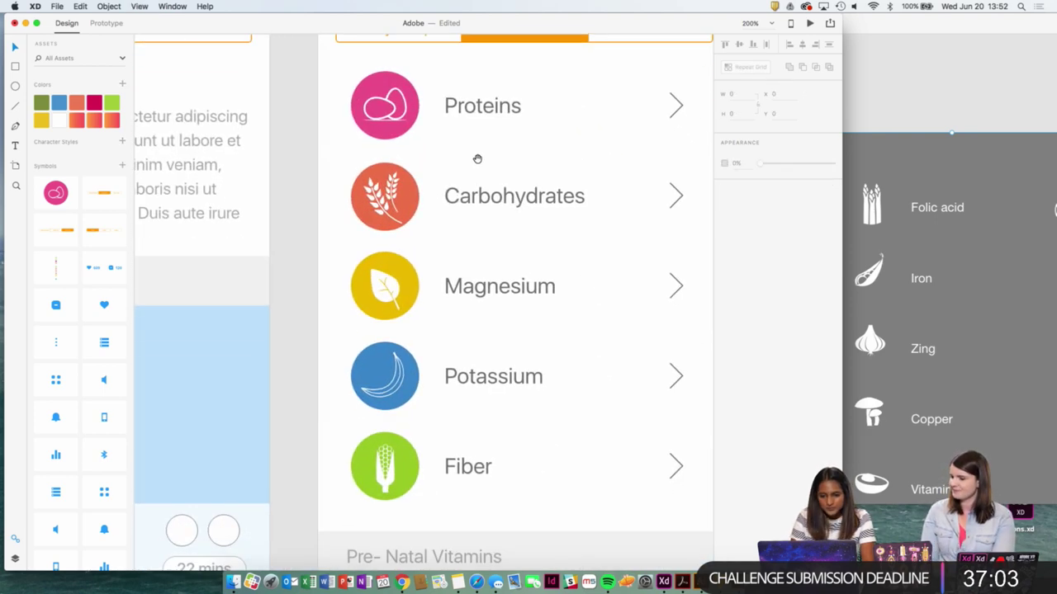
{"action": "key", "text": "super+minus"}
{"action": "scroll", "coordinate": [484, 181], "scroll_direction": "left", "scroll_amount": 2}
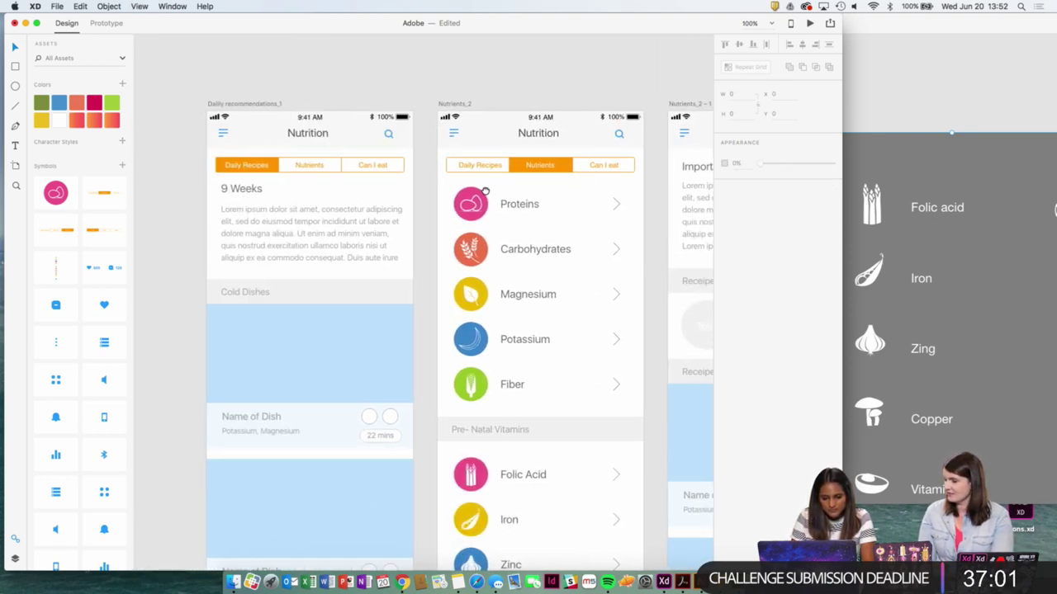
{"action": "scroll", "coordinate": [481, 185], "scroll_direction": "down", "scroll_amount": 3}
{"action": "scroll", "coordinate": [481, 185], "scroll_direction": "down", "scroll_amount": 3}
{"action": "scroll", "coordinate": [500, 141], "scroll_direction": "up", "scroll_amount": 4}
{"action": "scroll", "coordinate": [500, 141], "scroll_direction": "left", "scroll_amount": 2}
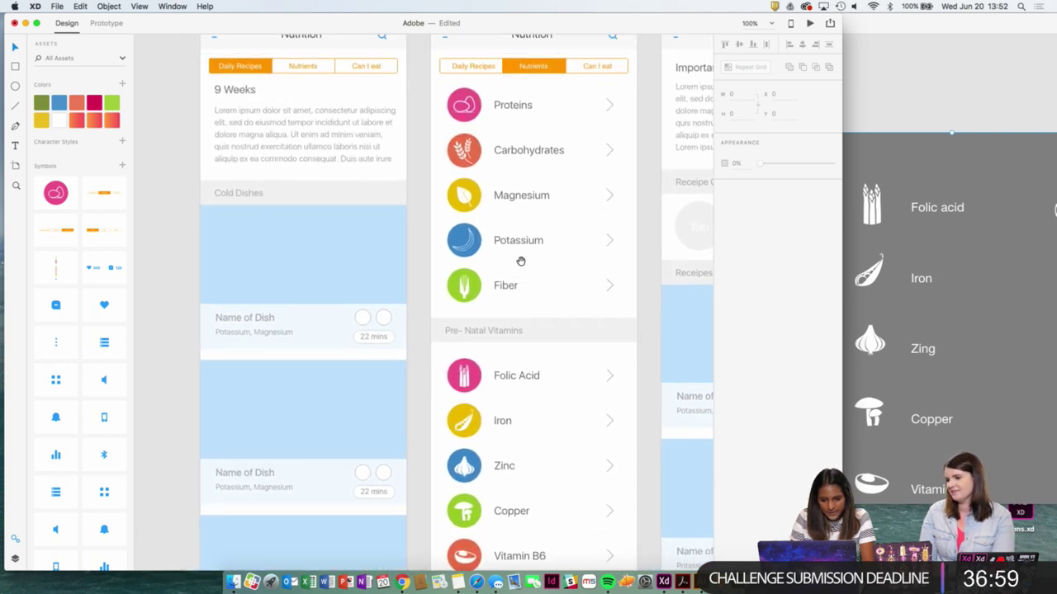
{"action": "left_click", "coordinate": [491, 138]}
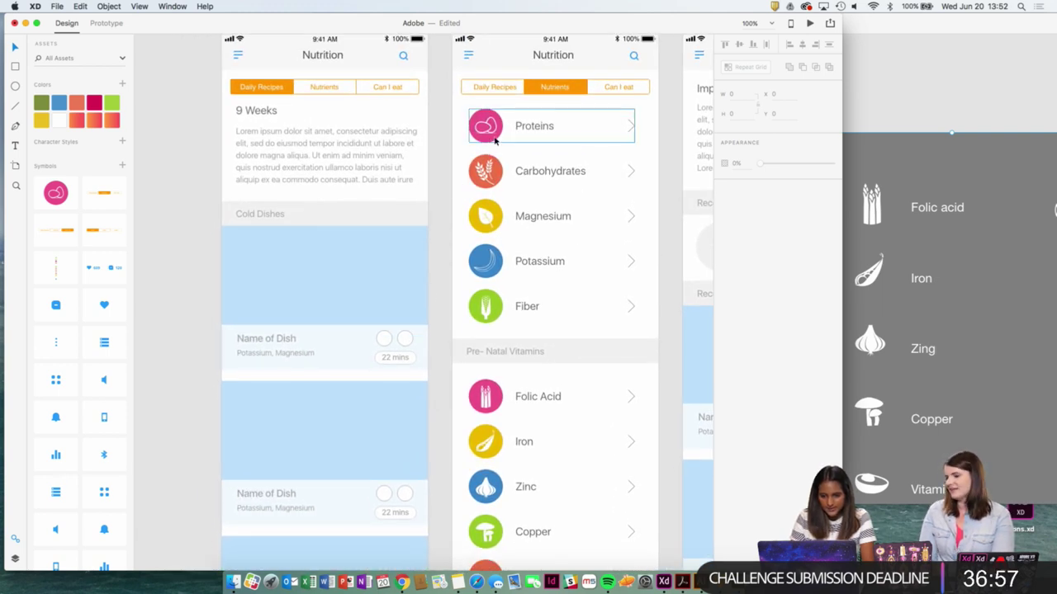
{"action": "right_click", "coordinate": [490, 138]}
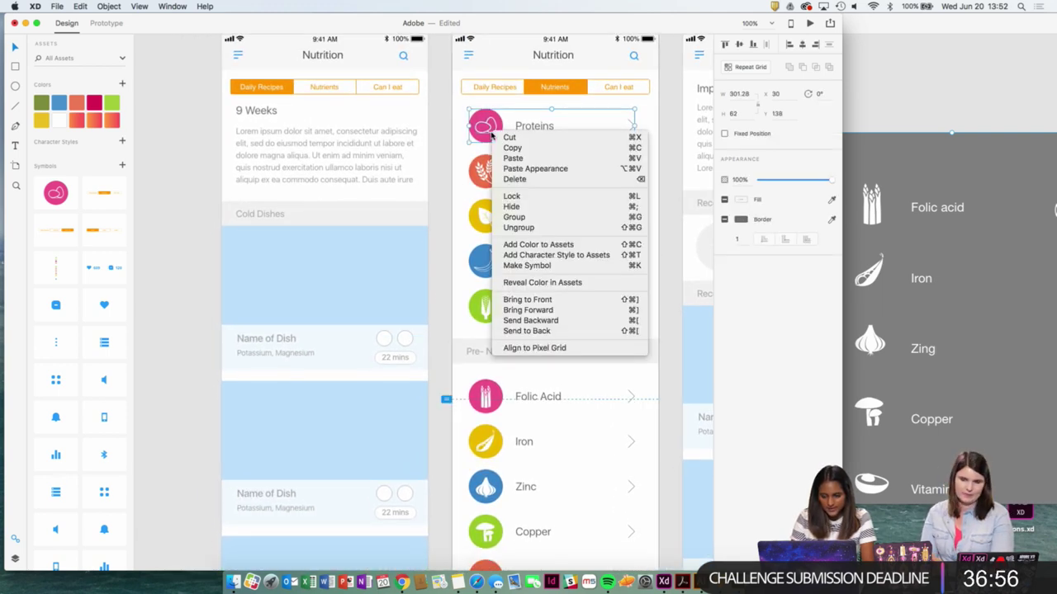
{"action": "left_click", "coordinate": [506, 228]}
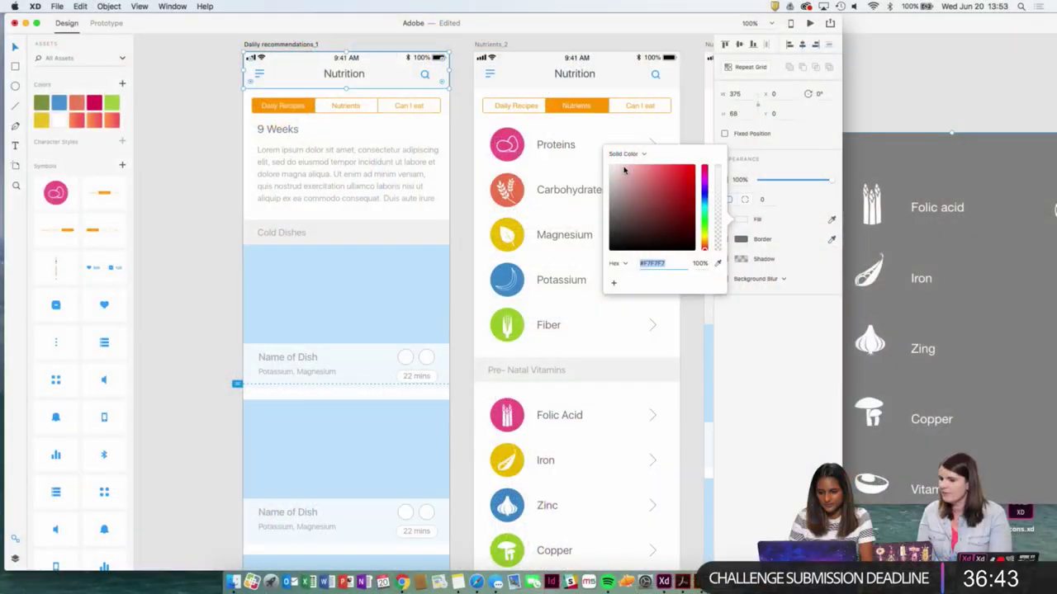
Try a muted pink fill on the header bar of the Daily recommendations_1 artboard.
{"action": "left_click_drag", "start_coordinate": [624, 170], "coordinate": [637, 175]}
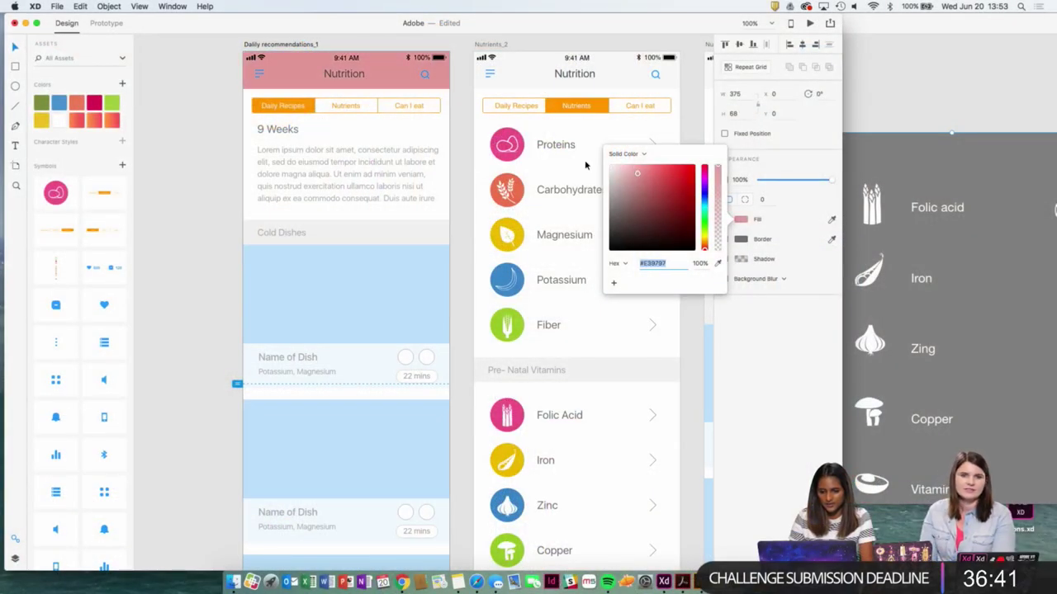
{"action": "left_click", "coordinate": [461, 163]}
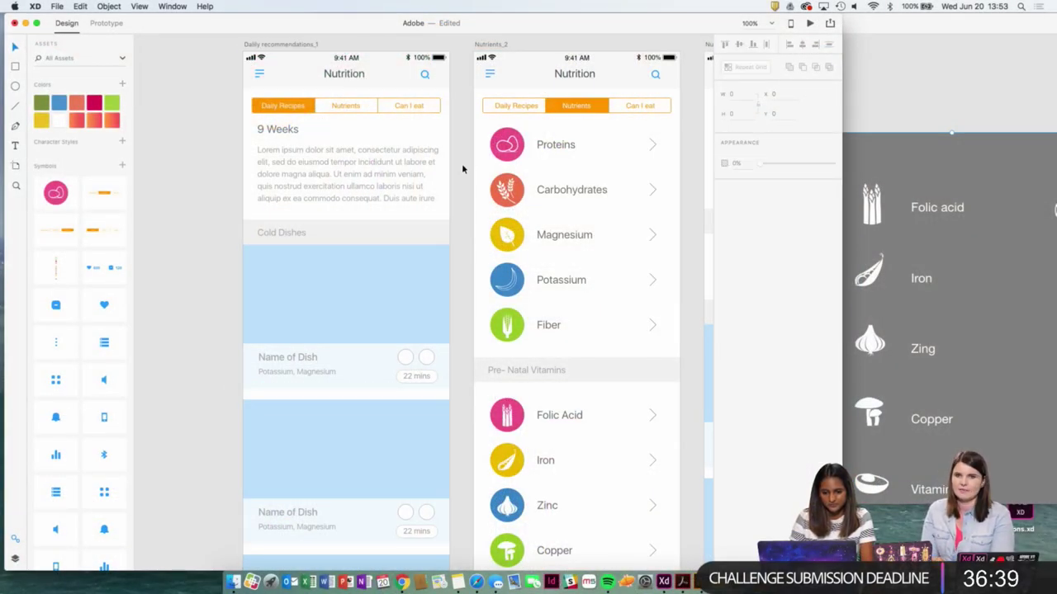
Switch to Notes and open the "9 weeks pregnant" note with the text and dish names.
{"action": "key", "text": "super+plus"}
{"action": "key", "text": "super+plus"}
{"action": "key", "text": "super+minus"}
{"action": "key", "text": "super+minus"}
{"action": "key", "text": "super+minus"}
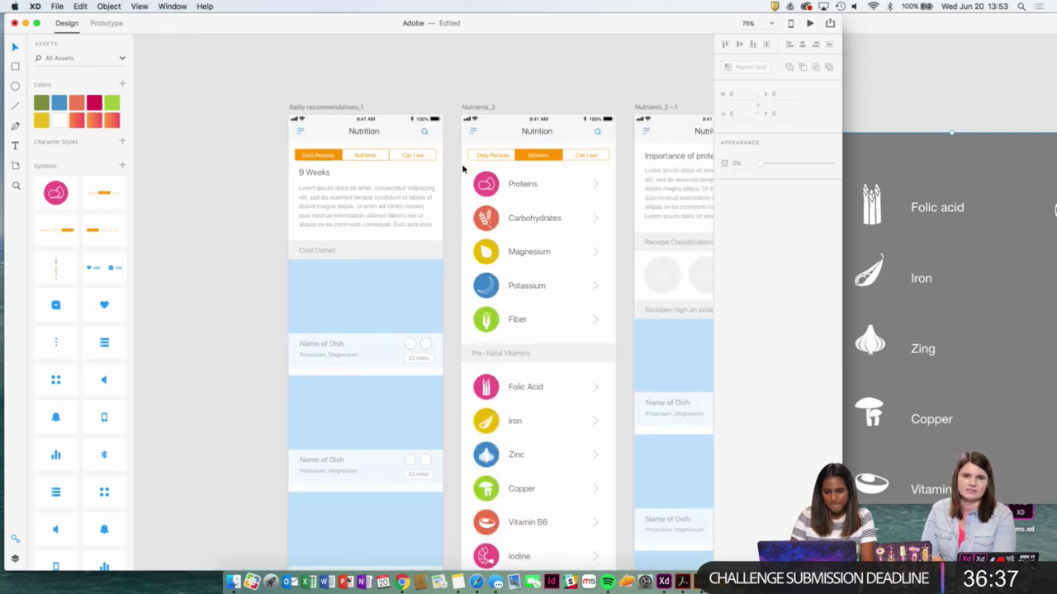
{"action": "scroll", "coordinate": [457, 224], "scroll_direction": "down", "scroll_amount": 1}
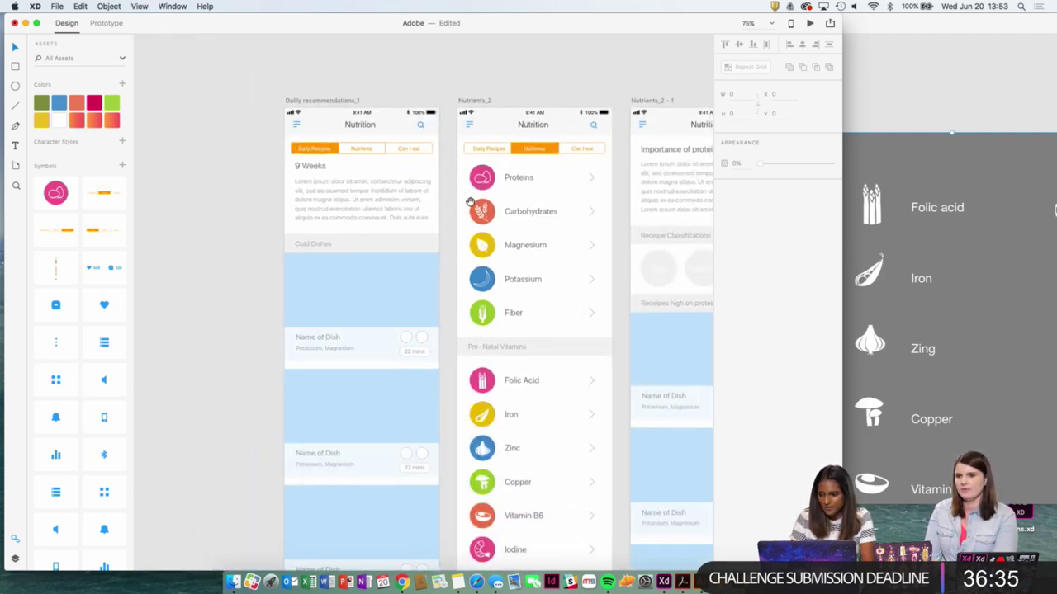
{"action": "key", "text": "ctrl+Up"}
{"action": "left_click", "coordinate": [939, 316]}
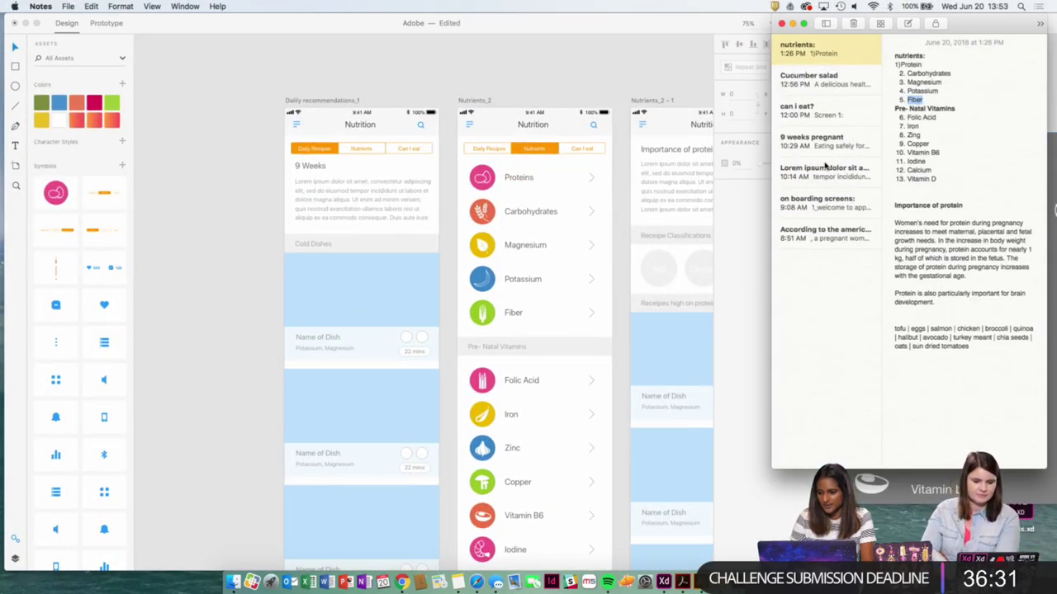
{"action": "left_click", "coordinate": [825, 153]}
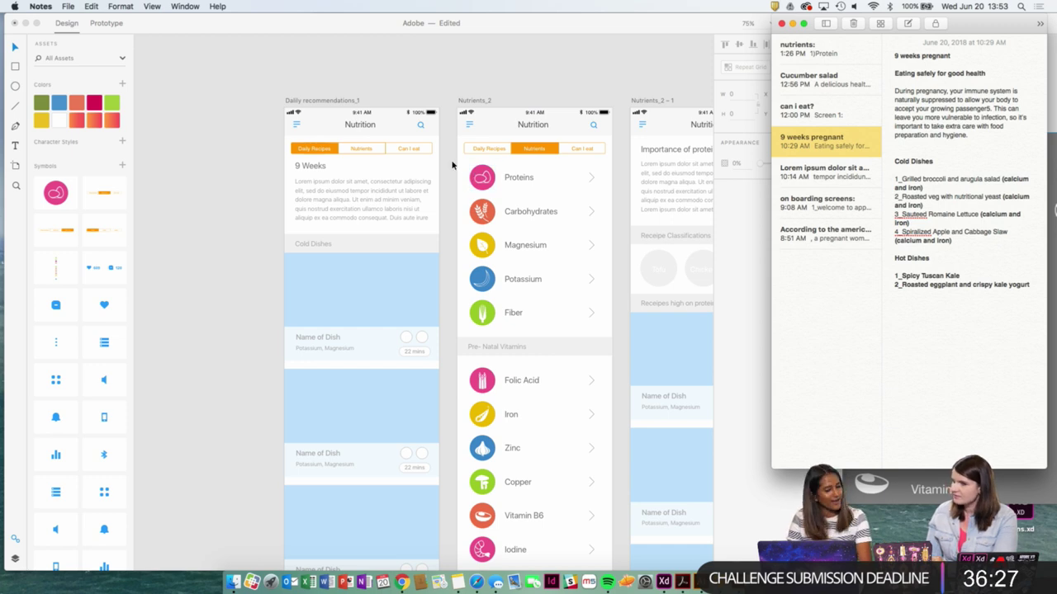
Switch back to Adobe XD and try orange fills, from #FF9500 to a pale tint, on the Daily recommendations_1 header bar.
{"action": "left_click", "coordinate": [452, 165]}
{"action": "key", "text": "super+1"}
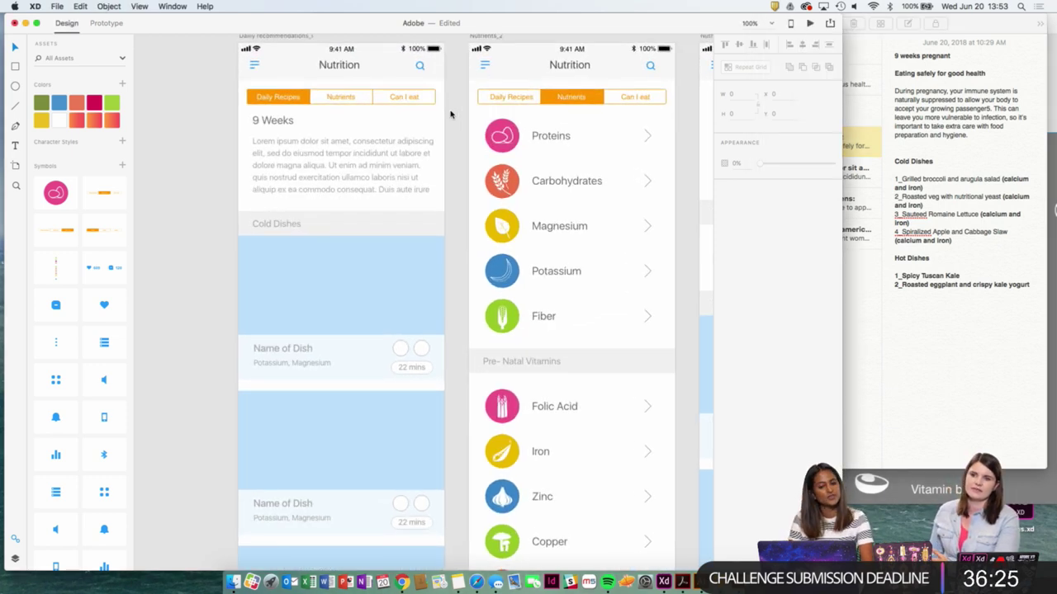
{"action": "left_click_drag", "start_coordinate": [452, 106], "coordinate": [480, 142]}
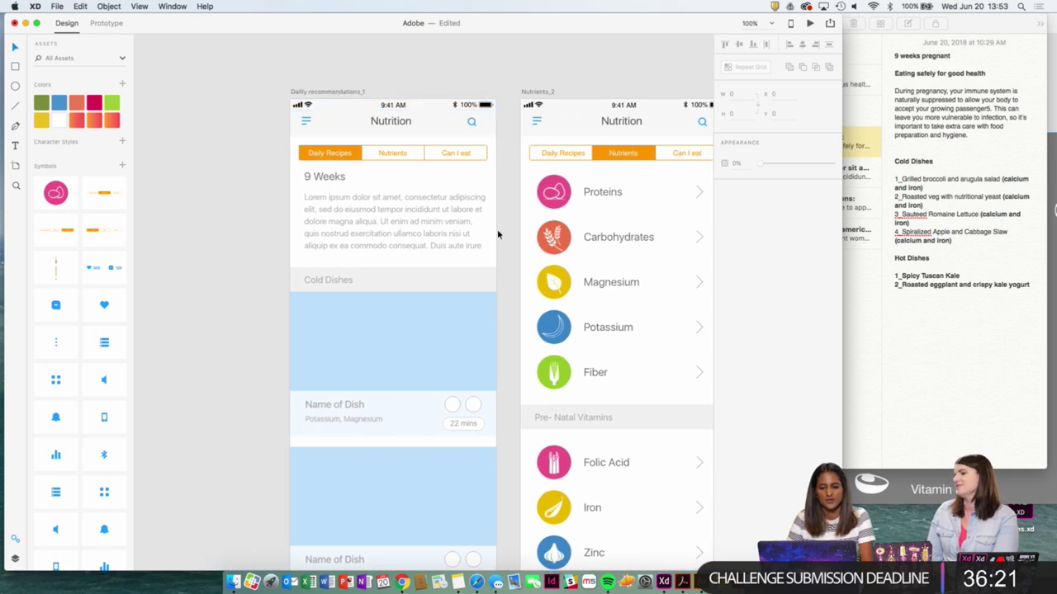
{"action": "scroll", "coordinate": [497, 228], "scroll_direction": "right", "scroll_amount": 1}
{"action": "left_click", "coordinate": [492, 133]}
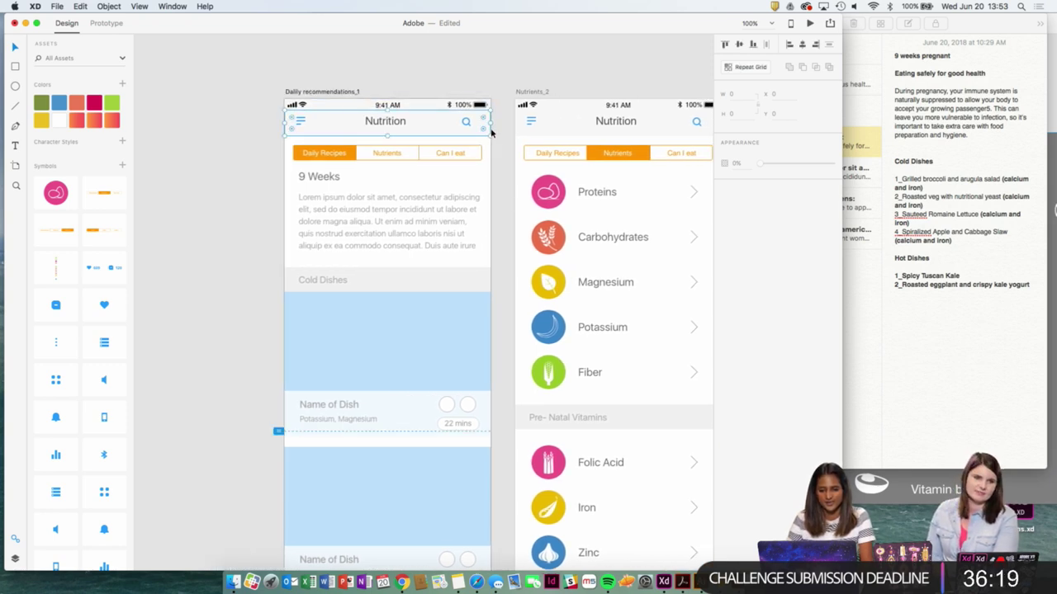
{"action": "left_click", "coordinate": [509, 114]}
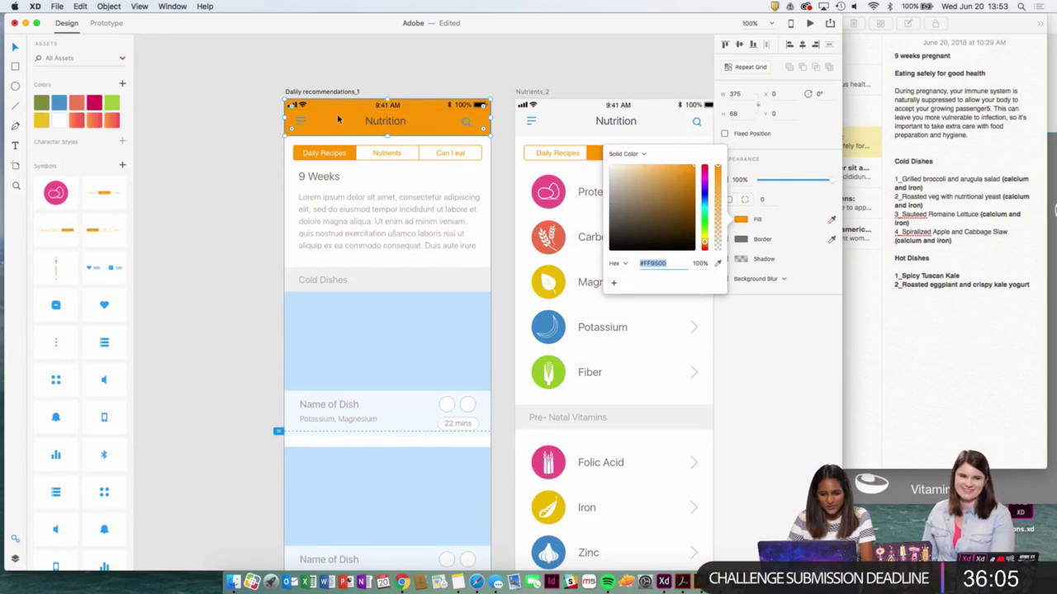
{"action": "left_click", "coordinate": [686, 179]}
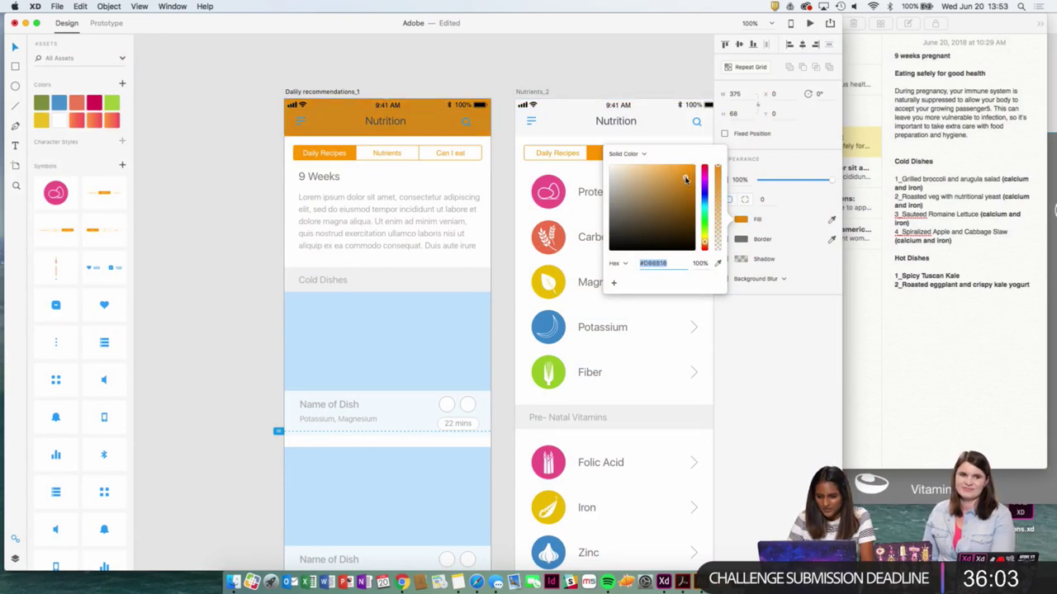
{"action": "mouse_move", "coordinate": [685, 180]}
{"action": "left_mouse_down"}
{"action": "mouse_move", "coordinate": [682, 189]}
{"action": "mouse_move", "coordinate": [642, 162]}
{"action": "left_mouse_up"}
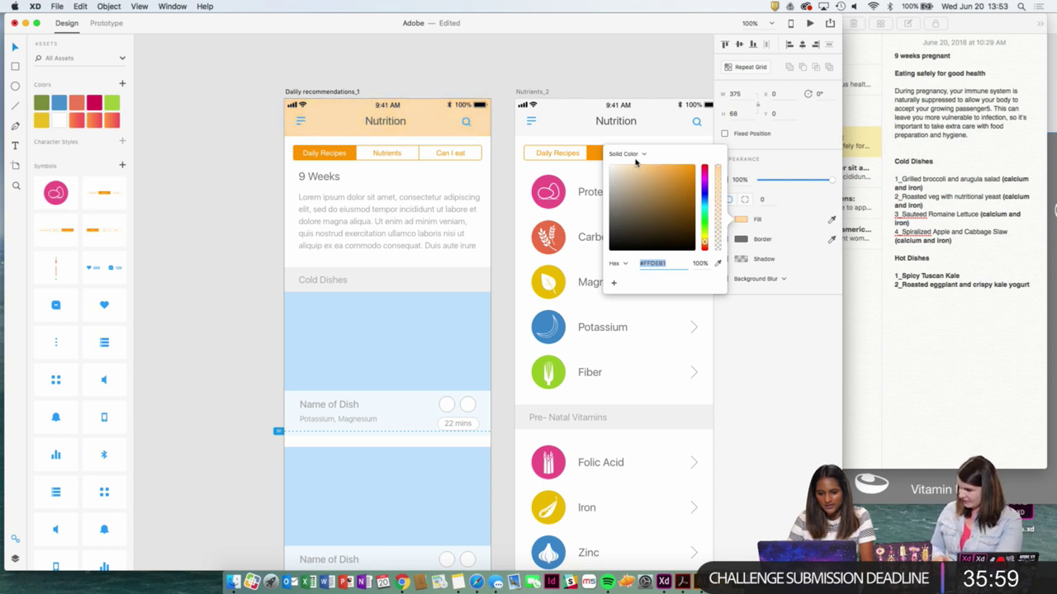
Undo the orange fill changes on the Daily recommendations_1 header bar and deselect it.
{"action": "left_click", "coordinate": [588, 41]}
{"action": "key", "text": "super+z"}
{"action": "key", "text": "super+z"}
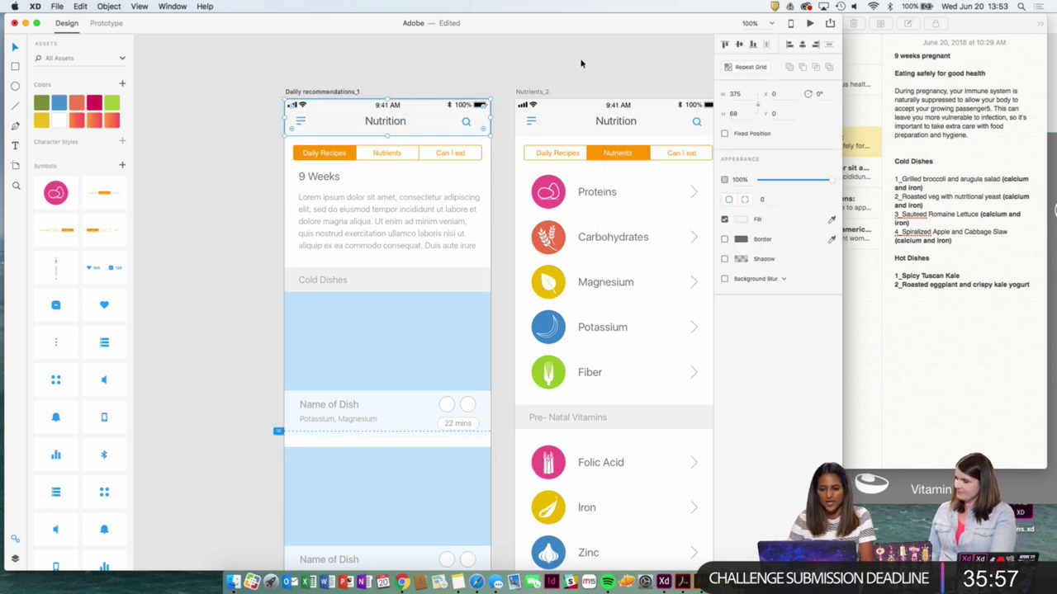
{"action": "left_click", "coordinate": [578, 63]}
Select the placeholder paragraph below the 9 Weeks heading in the Daily recommendations_1 artboard.
{"action": "scroll", "coordinate": [502, 138], "scroll_direction": "down", "scroll_amount": 2}
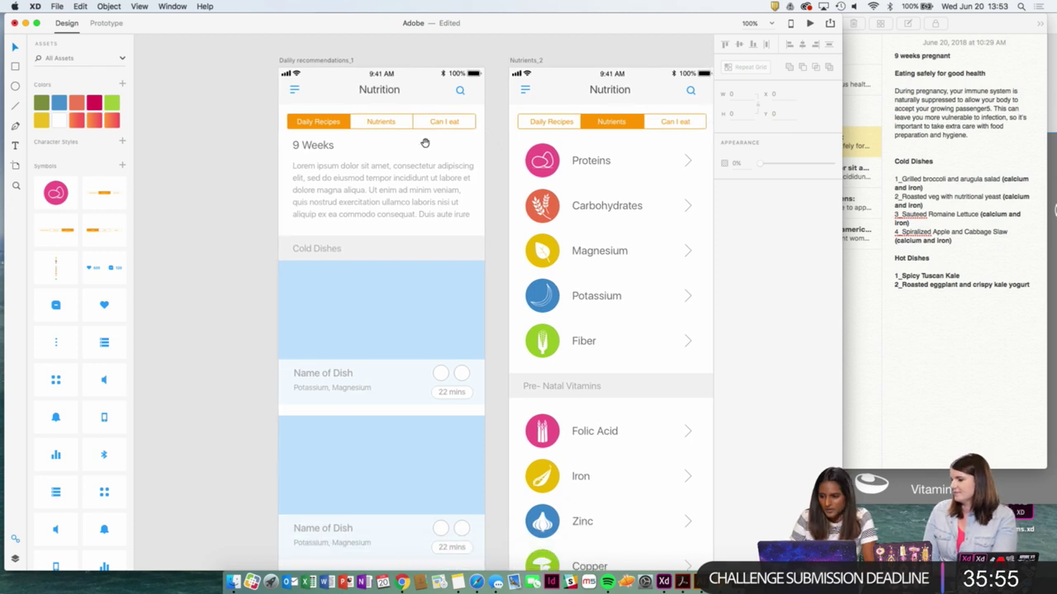
{"action": "left_click", "coordinate": [341, 174]}
{"action": "key", "text": "super+minus"}
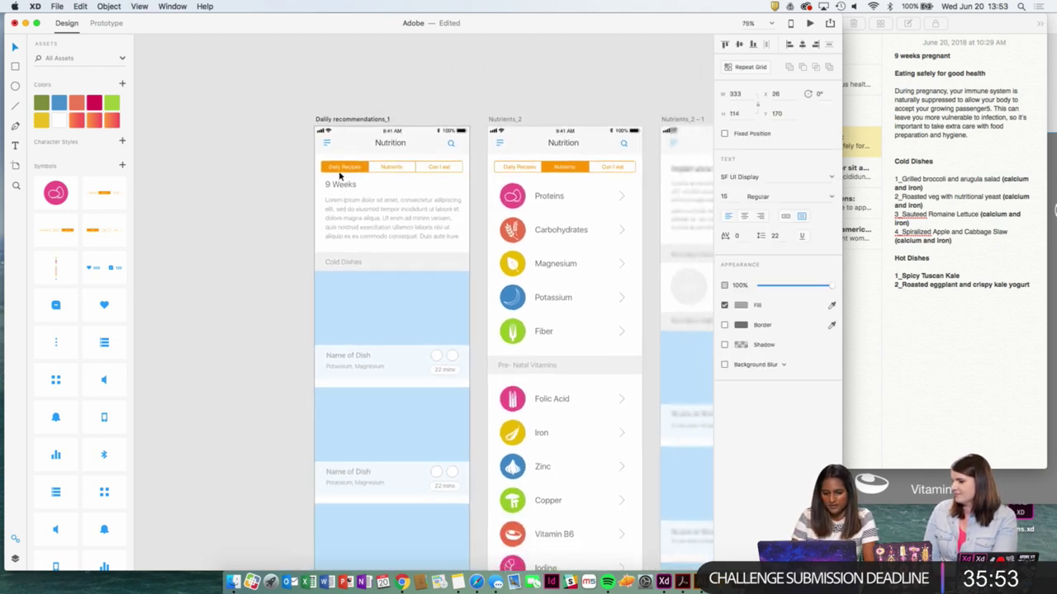
{"action": "scroll", "coordinate": [341, 173], "scroll_direction": "down", "scroll_amount": 2}
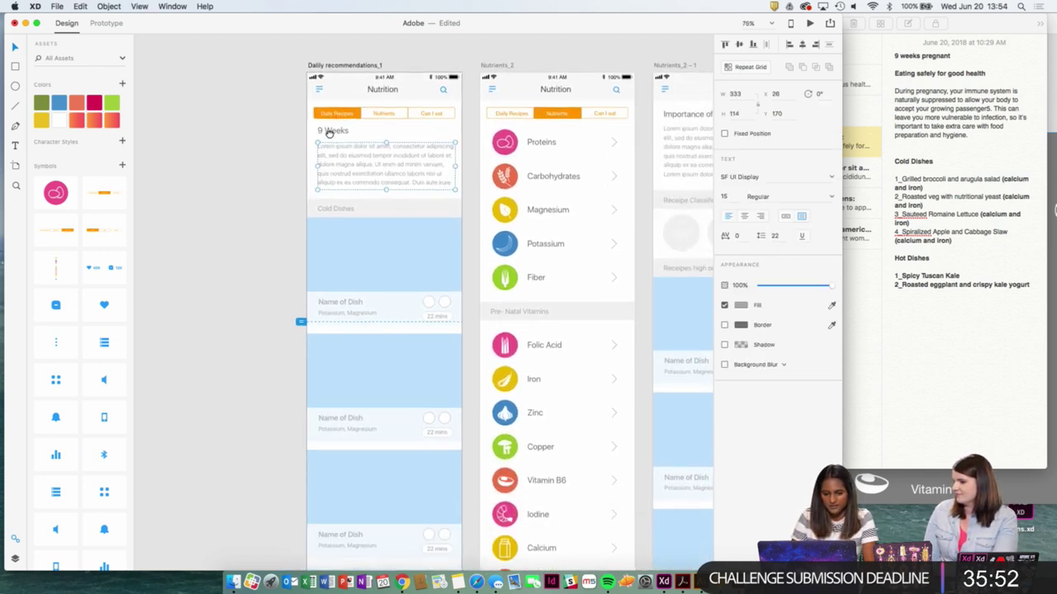
Switch to Notes and copy the paragraph under "Eating safely for good health" in the 9 weeks pregnant note.
{"action": "left_click", "coordinate": [990, 111]}
{"action": "left_click_drag", "start_coordinate": [969, 134], "coordinate": [885, 86]}
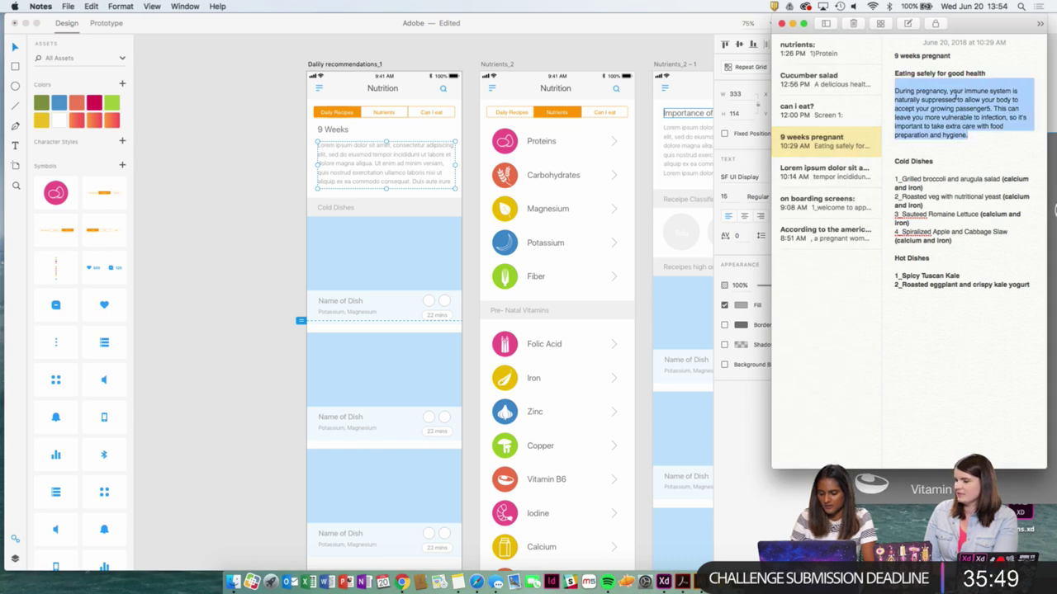
{"action": "left_click", "coordinate": [957, 99]}
{"action": "left_click_drag", "start_coordinate": [970, 134], "coordinate": [897, 90]}
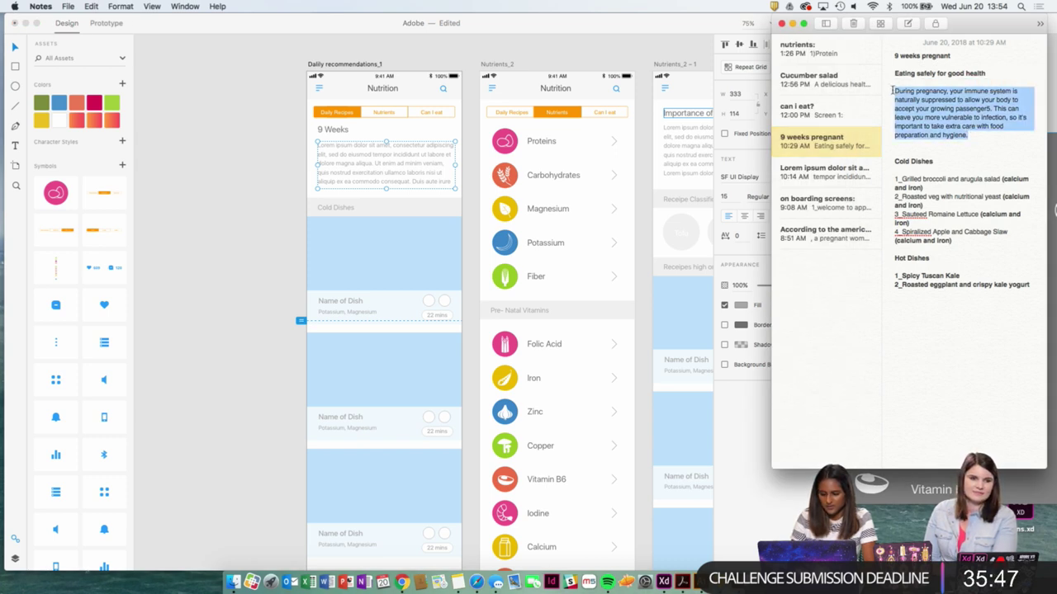
{"action": "key", "text": "super+c"}
In XD, replace the placeholder paragraph under the 9 Weeks heading with the copied pregnancy text.
{"action": "left_click", "coordinate": [421, 139]}
{"action": "double_click", "coordinate": [409, 163]}
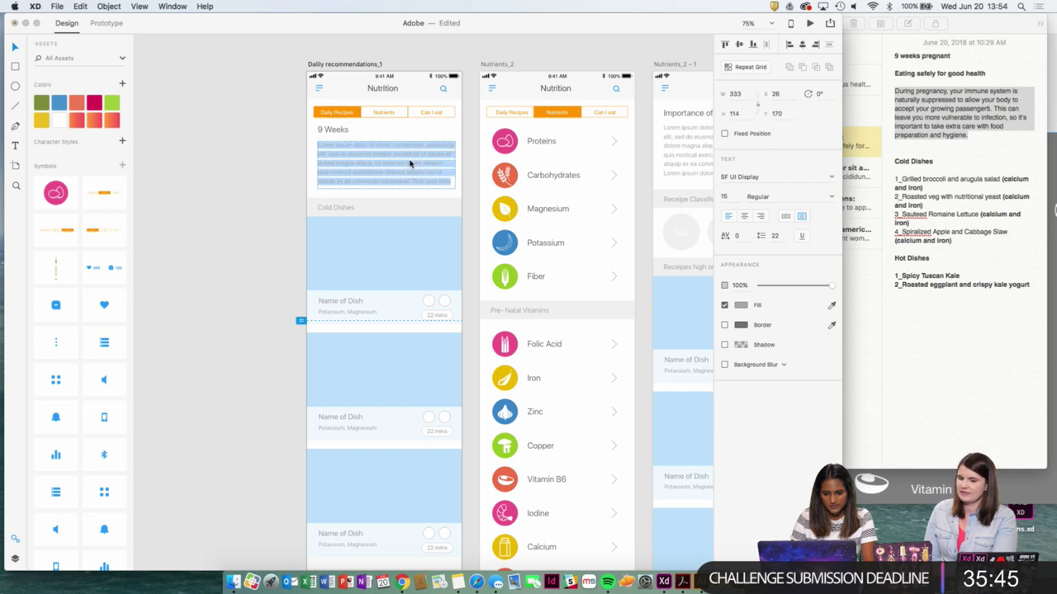
{"action": "key", "text": "super+v"}
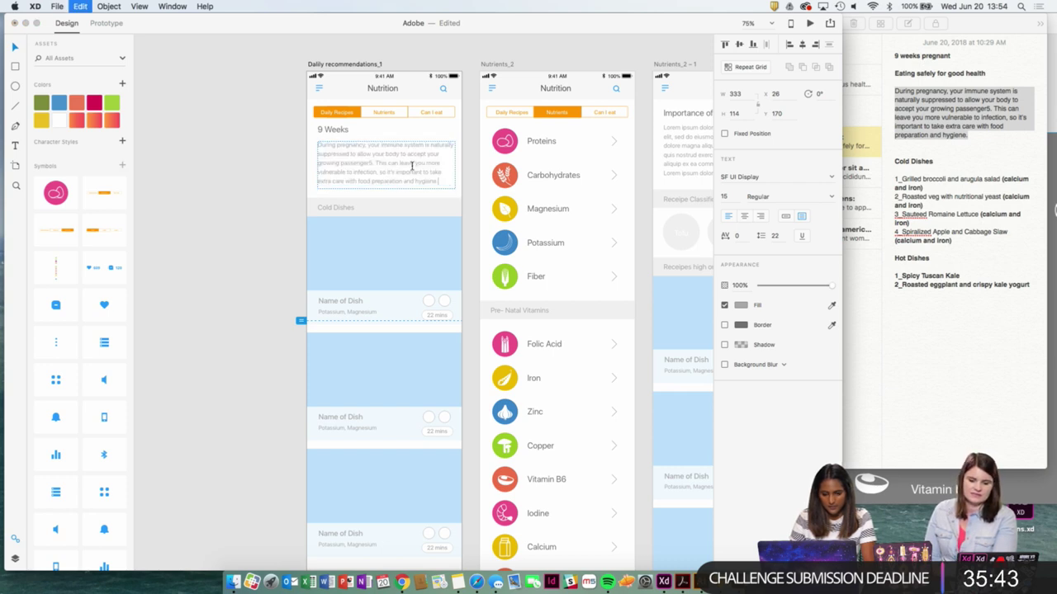
{"action": "left_click", "coordinate": [458, 171]}
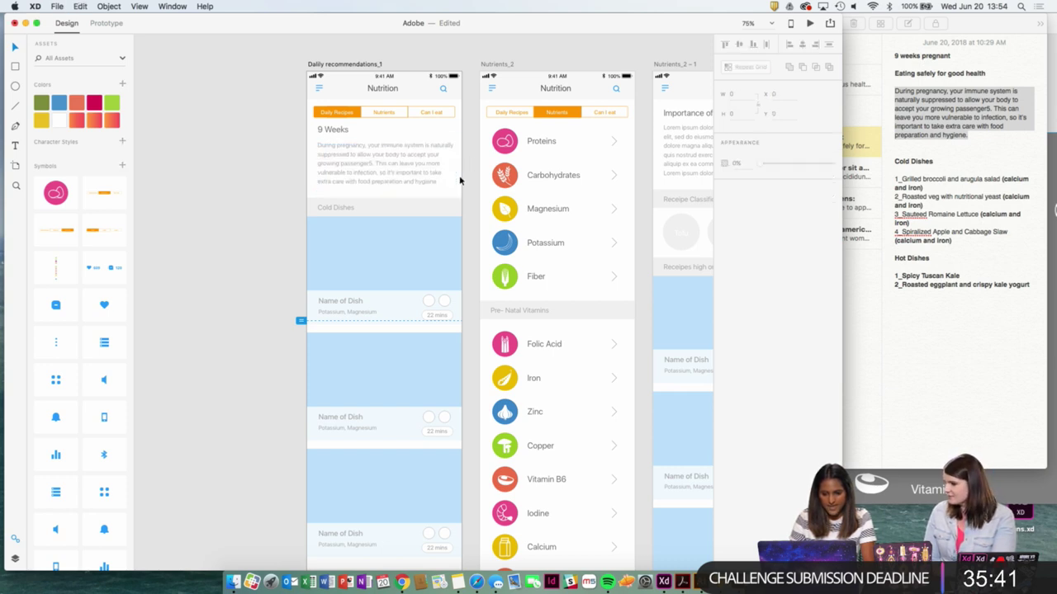
{"action": "left_click", "coordinate": [384, 147]}
{"action": "left_click", "coordinate": [371, 120]}
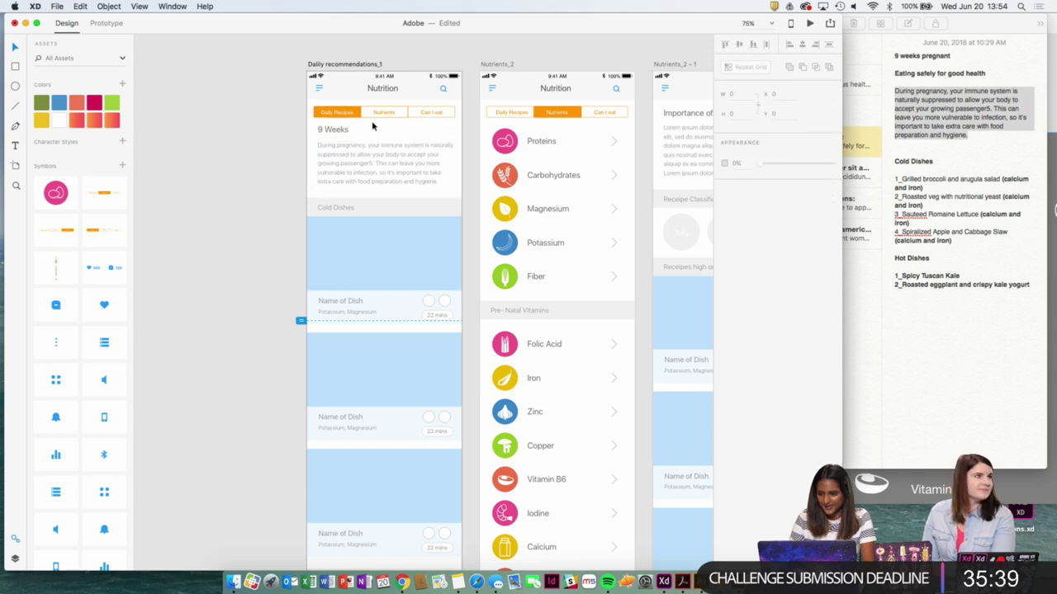
Try placing a duplicate of the 9 Weeks heading outside the Daily recommendations_1 artboard, and undo it.
{"action": "key", "text": "super+equal"}
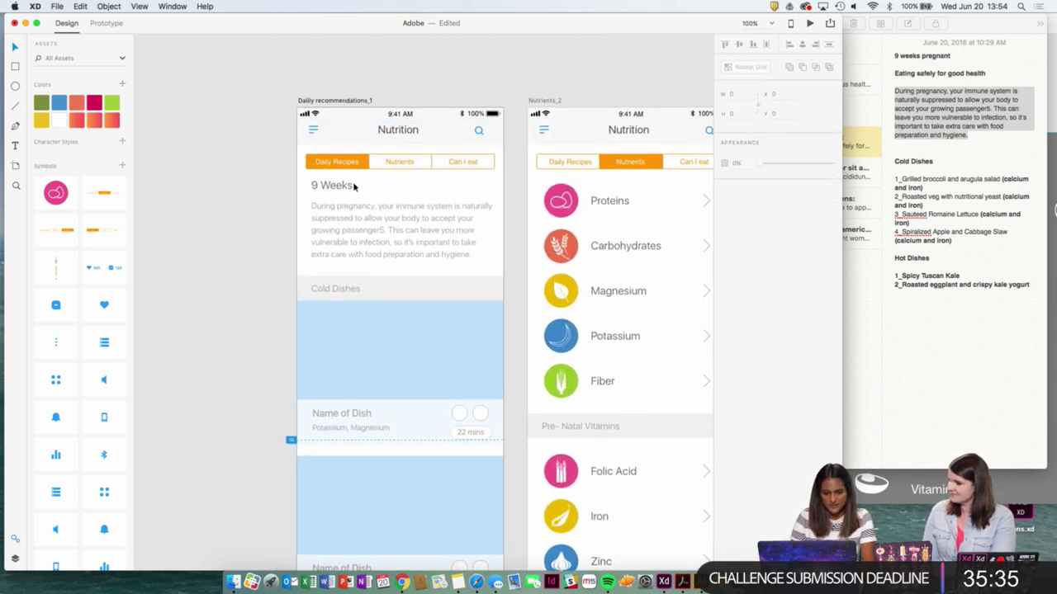
{"action": "left_click", "coordinate": [351, 185]}
{"action": "double_click", "coordinate": [348, 185]}
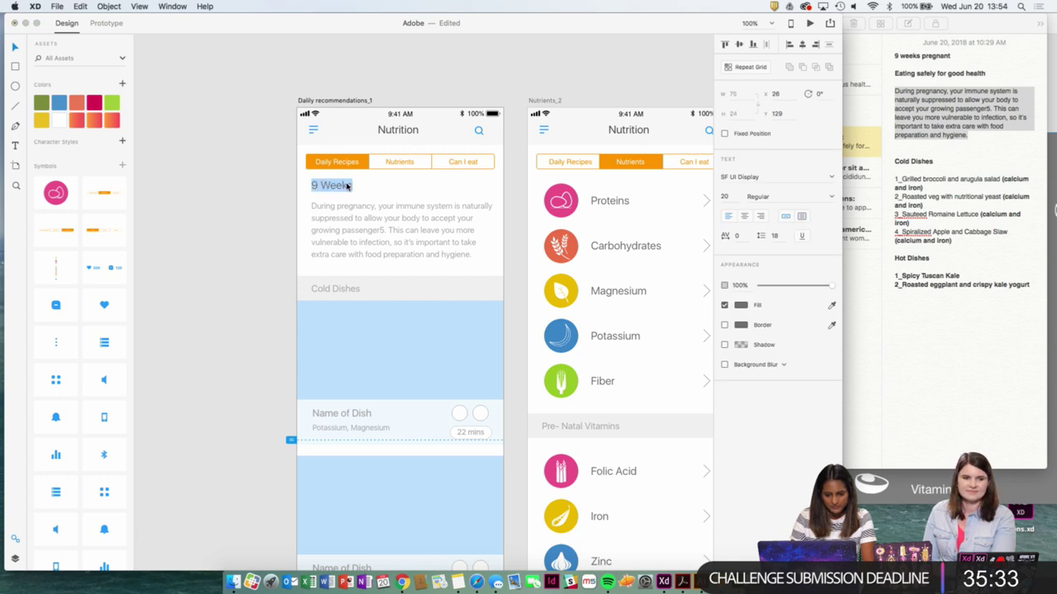
{"action": "left_click_drag", "start_coordinate": [347, 186], "coordinate": [246, 185]}
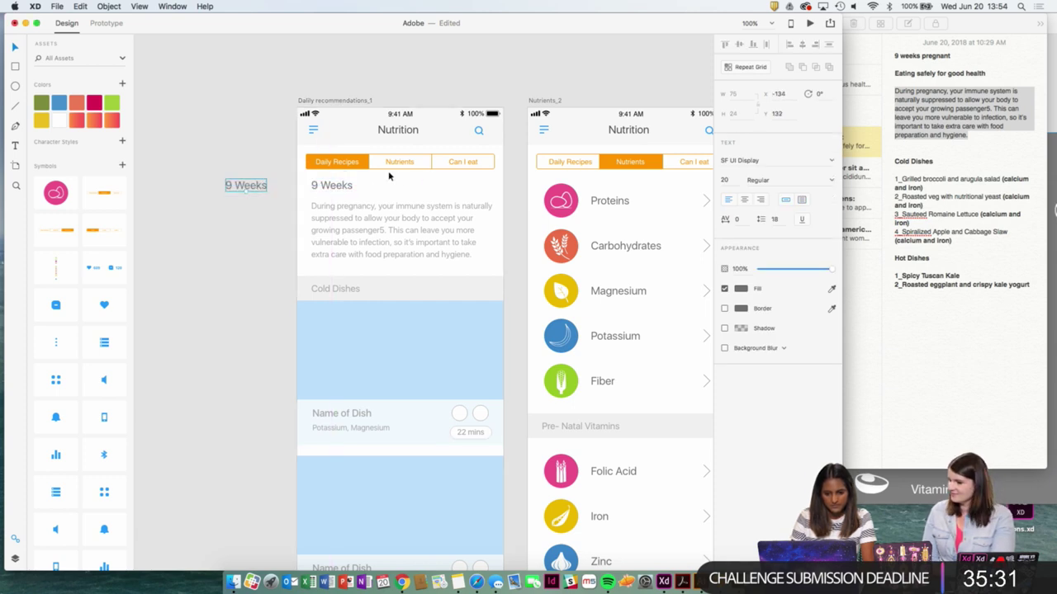
{"action": "key", "text": "super+z"}
Change the fill of the Pre- Natal Vitamins header bar on the Nutrients_2 artboard to a pale pink.
{"action": "key", "text": "super+minus"}
{"action": "key", "text": "super+minus"}
{"action": "left_click_drag", "start_coordinate": [385, 247], "coordinate": [370, 127]}
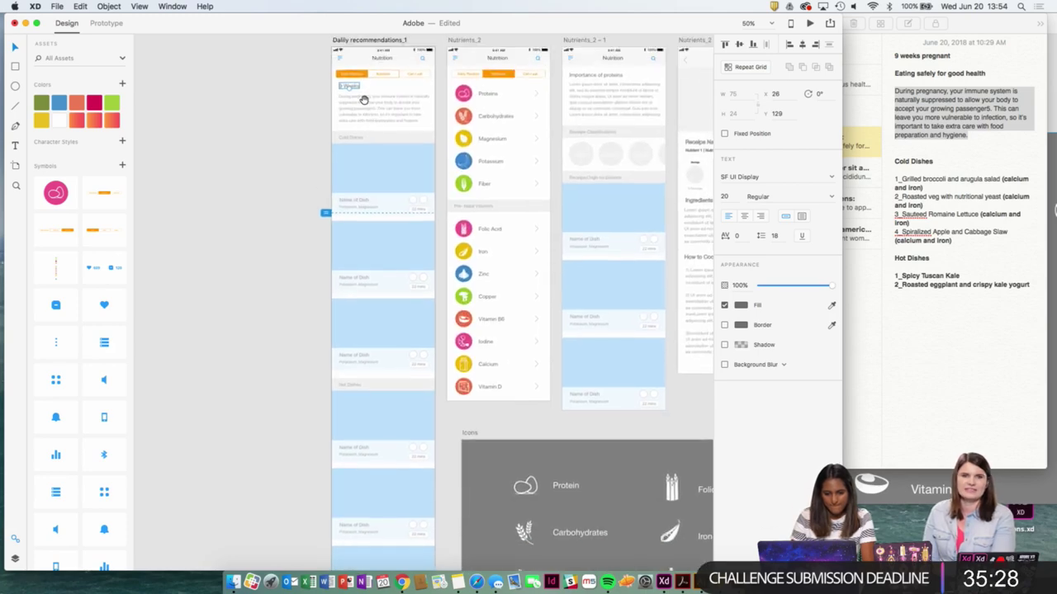
{"action": "left_click", "coordinate": [397, 137]}
{"action": "key", "text": "super+equal"}
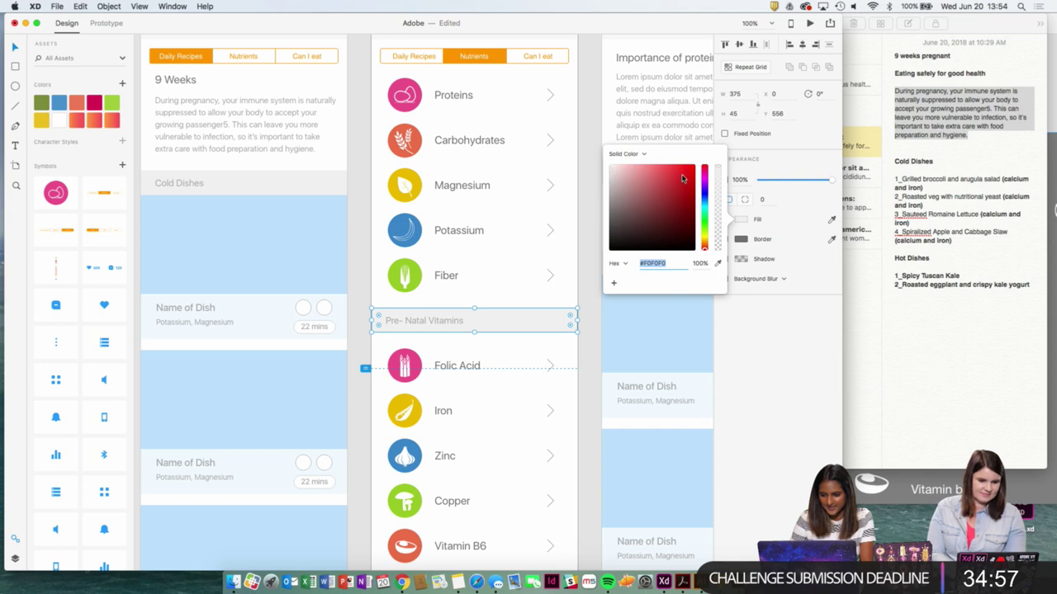
{"action": "left_click_drag", "start_coordinate": [658, 179], "coordinate": [616, 164]}
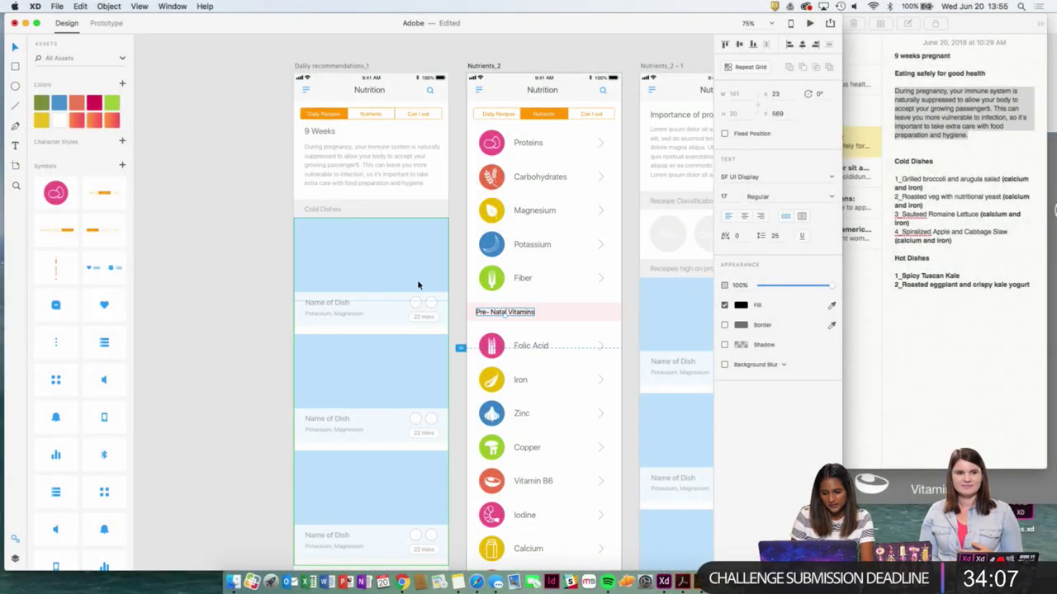
Try to recolour the Cold Dishes and Hot Dishes labels by sampling a colour from the Pre- Natal Vitamins header, and undo it.
{"action": "left_click", "coordinate": [403, 213]}
{"action": "right_click", "coordinate": [403, 213]}
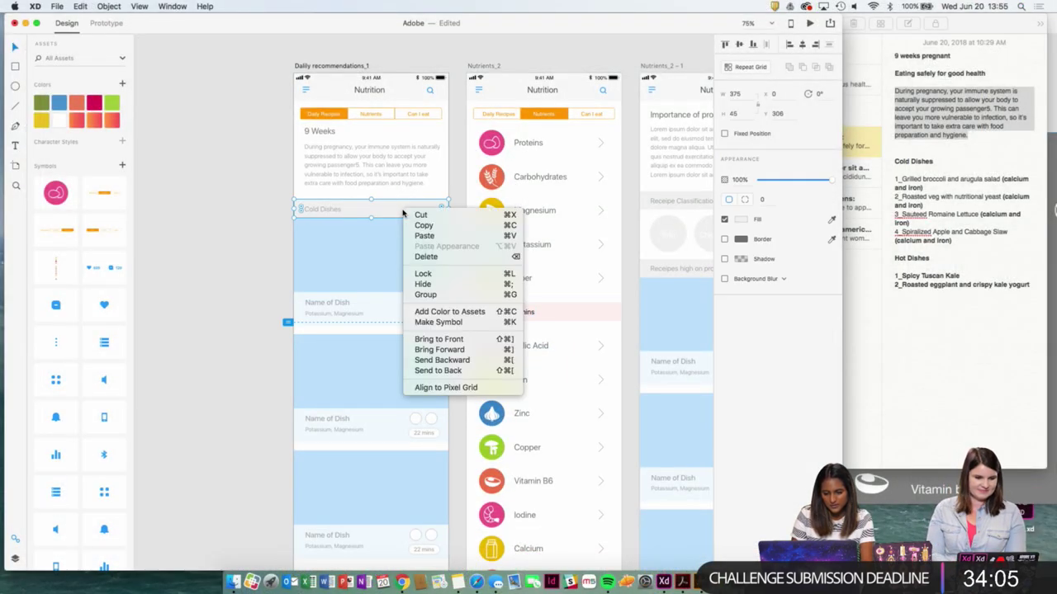
{"action": "left_click", "coordinate": [377, 217]}
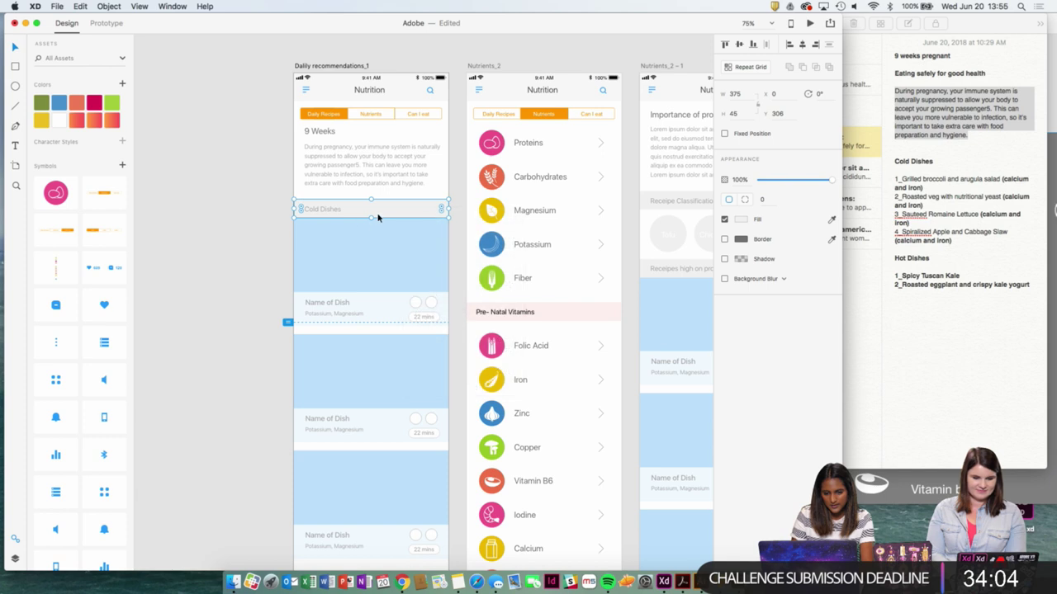
{"action": "double_click", "coordinate": [334, 207]}
{"action": "scroll", "coordinate": [363, 330], "scroll_direction": "down", "scroll_amount": 5}
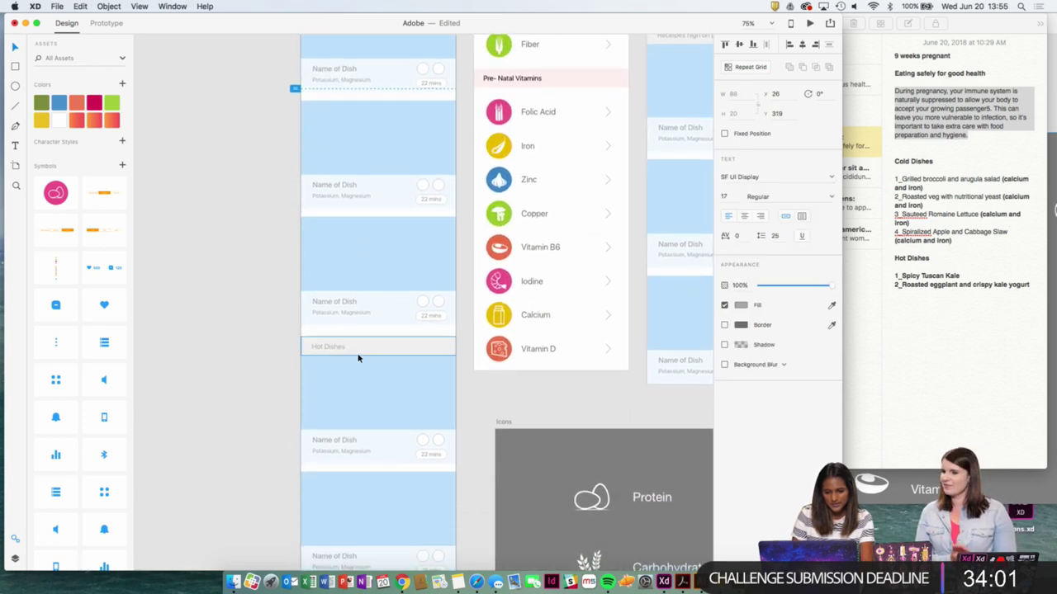
{"action": "left_click", "coordinate": [341, 349]}
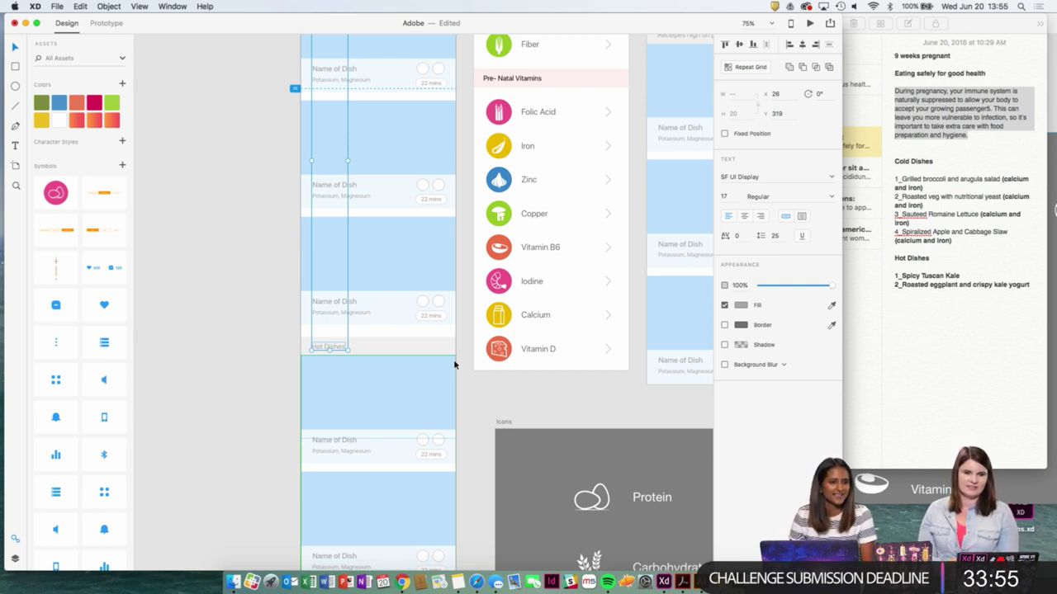
{"action": "left_click", "coordinate": [831, 305]}
{"action": "left_click", "coordinate": [549, 78]}
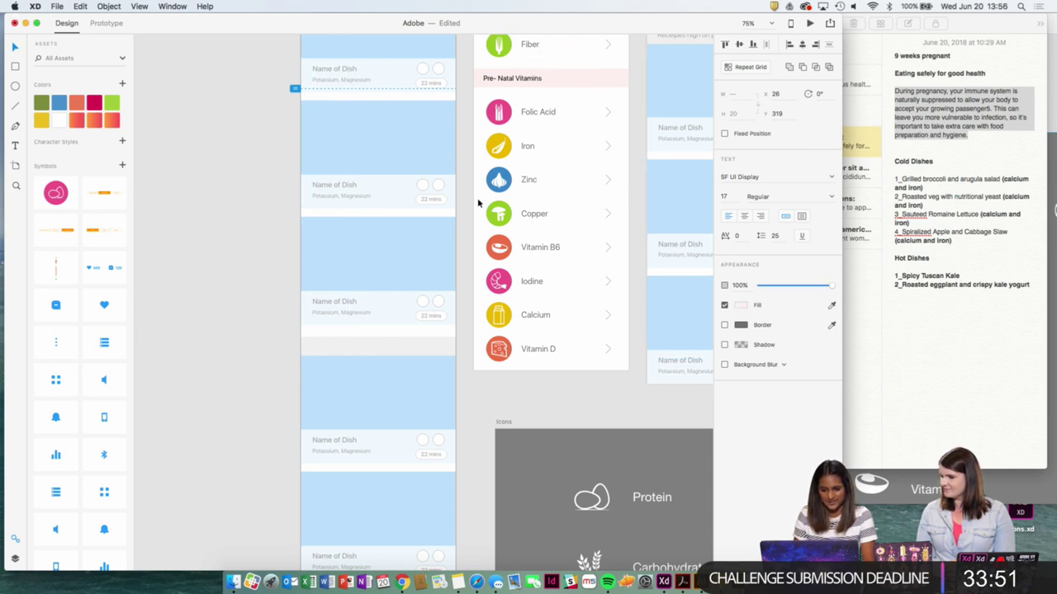
{"action": "key", "text": "super+z"}
Turn the Pre- Natal Vitamins header bar and its label into a reusable symbol.
{"action": "scroll", "coordinate": [470, 239], "scroll_direction": "up", "scroll_amount": 5}
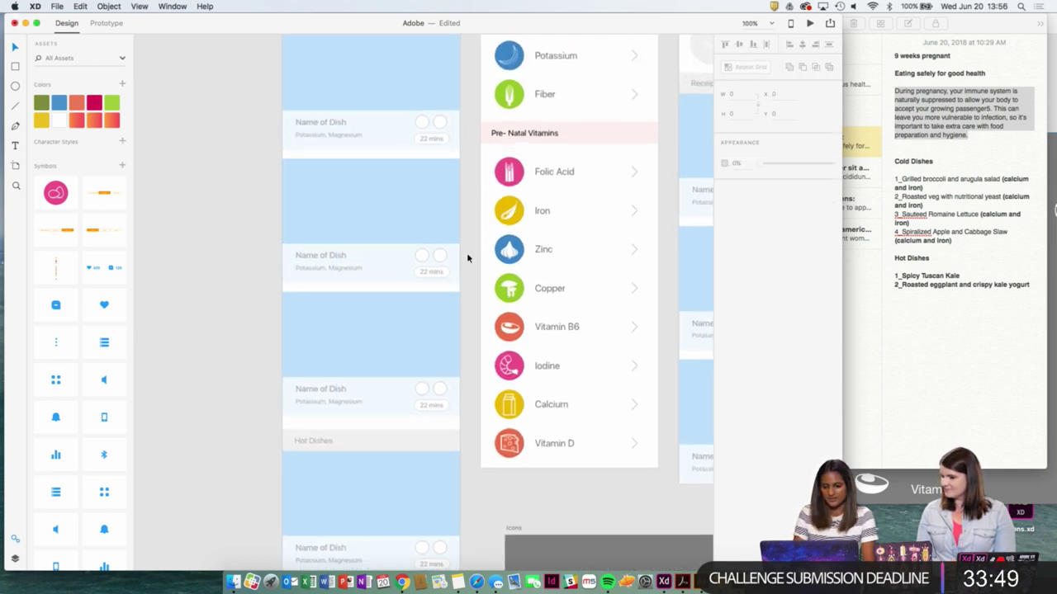
{"action": "left_click", "coordinate": [613, 158]}
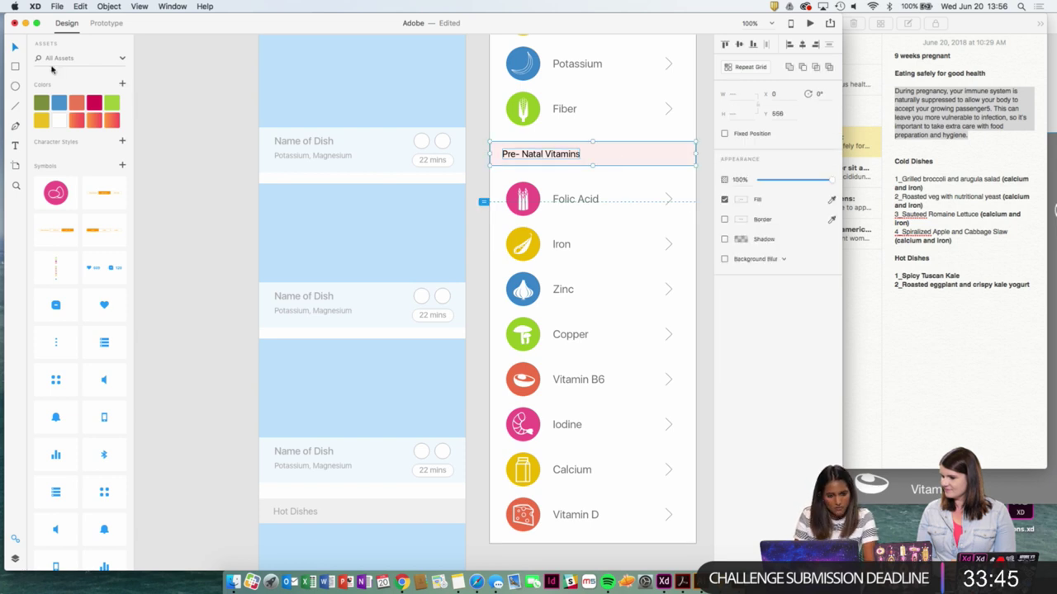
{"action": "left_click", "coordinate": [121, 166]}
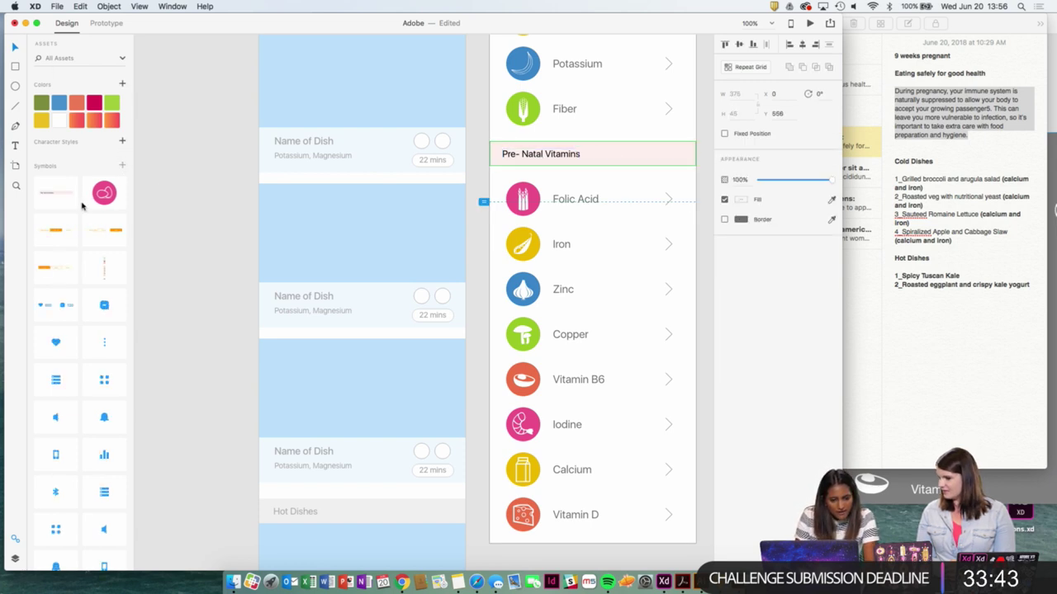
Try placing the pink header symbol over the existing Cold Dishes header, and undo the placement.
{"action": "left_click_drag", "start_coordinate": [190, 167], "coordinate": [270, 269]}
{"action": "key", "text": "super+equal"}
{"action": "key", "text": "super+equal"}
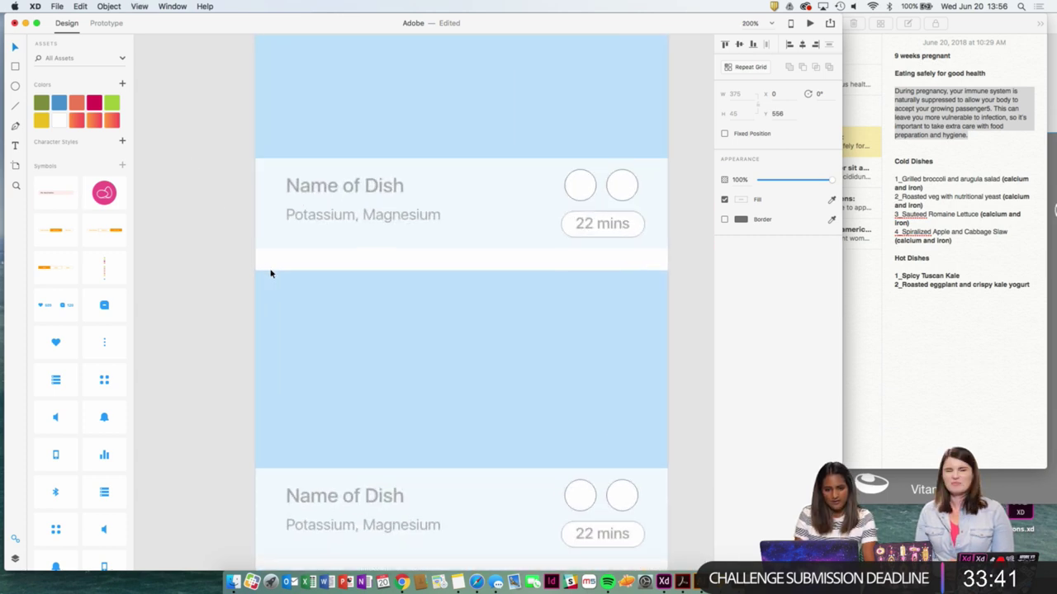
{"action": "left_click_drag", "start_coordinate": [297, 217], "coordinate": [317, 354]}
{"action": "left_click_drag", "start_coordinate": [329, 251], "coordinate": [274, 334]}
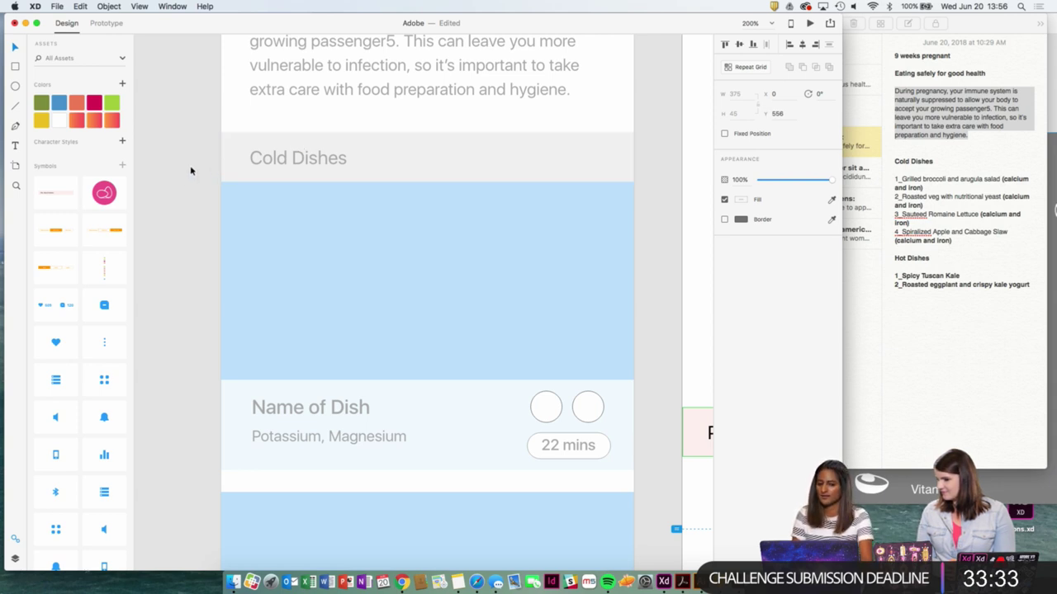
{"action": "left_click_drag", "start_coordinate": [57, 200], "coordinate": [299, 160]}
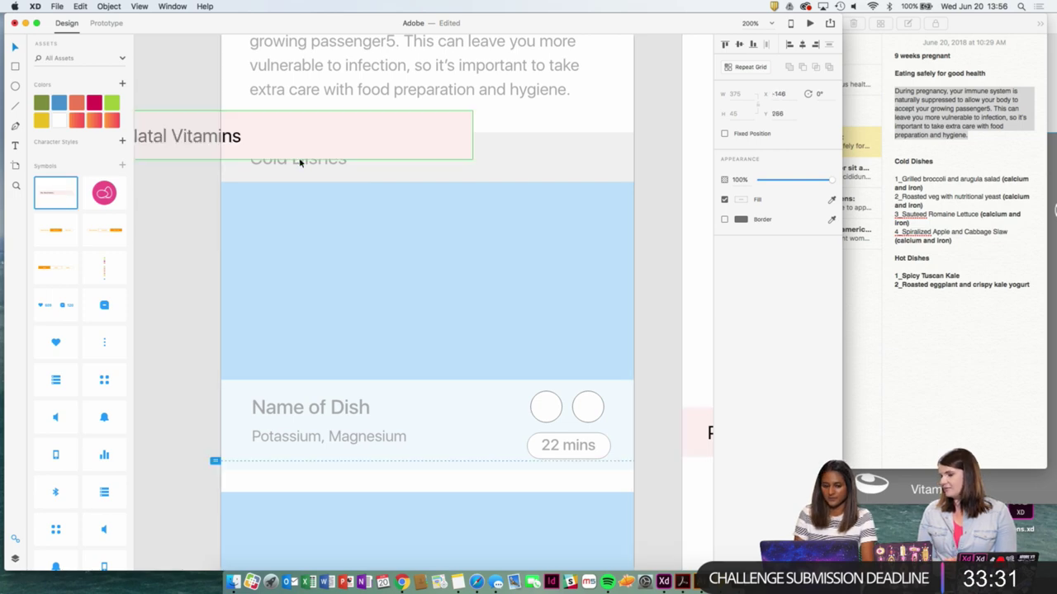
{"action": "key", "text": "super+z"}
{"action": "left_click", "coordinate": [207, 180]}
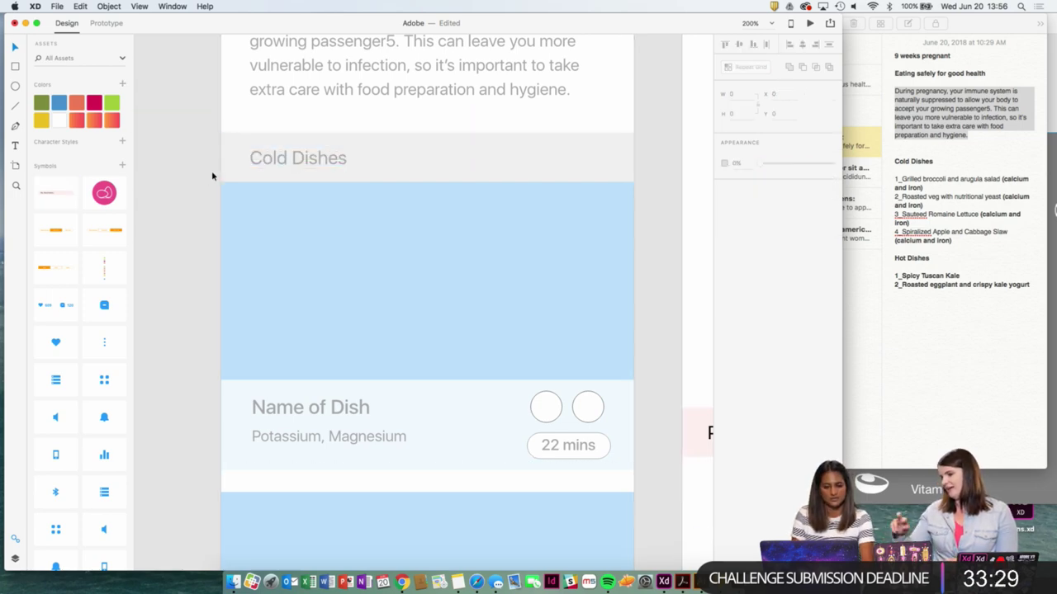
Delete the grey Cold Dishes header bar from the Daily recommendations_1 artboard.
{"action": "key", "text": "super+1"}
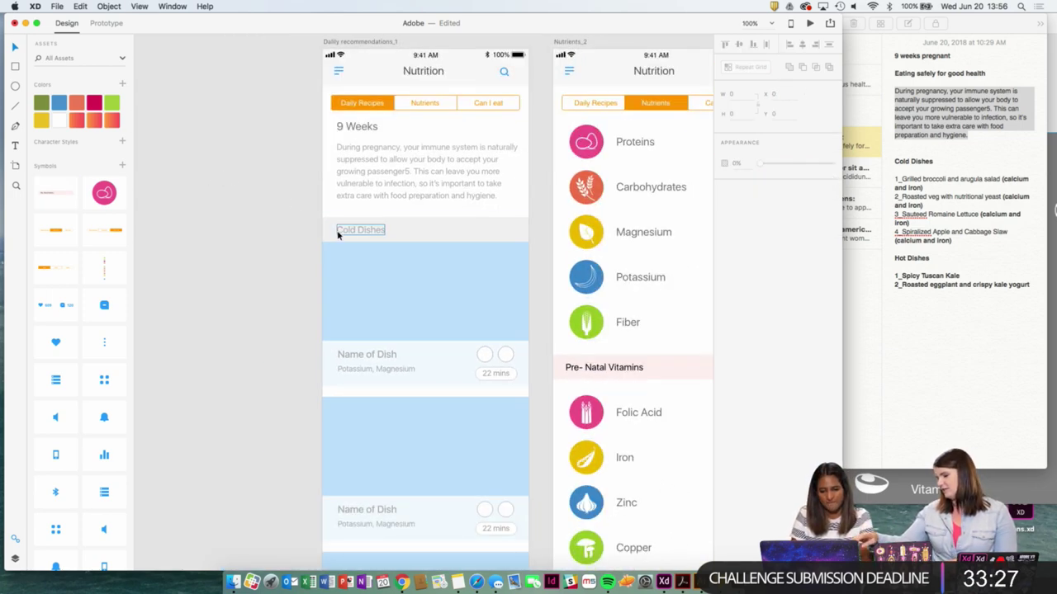
{"action": "left_click", "coordinate": [427, 236]}
{"action": "key", "text": "Delete"}
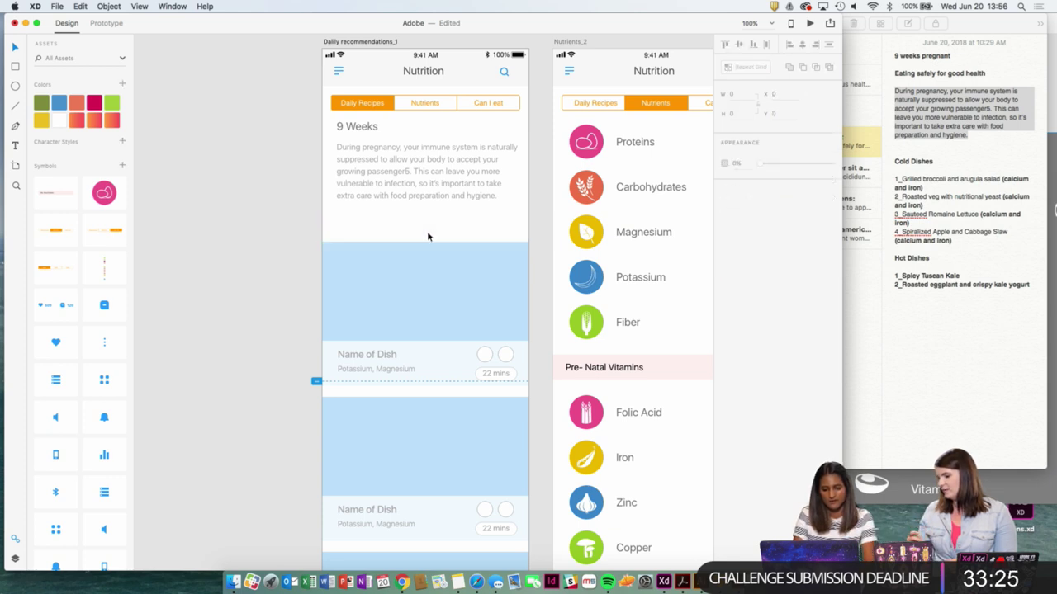
Place the pink header symbol directly above the first dish card, aligned to the Daily recommendations_1 artboard's edges.
{"action": "left_click_drag", "start_coordinate": [50, 195], "coordinate": [386, 224]}
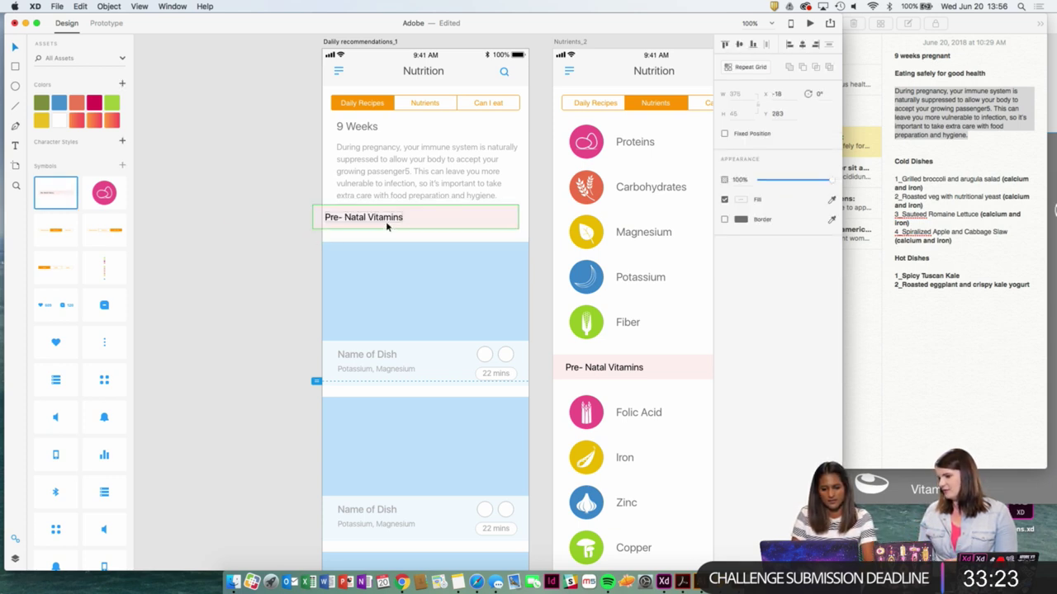
{"action": "left_click_drag", "start_coordinate": [454, 223], "coordinate": [457, 236]}
{"action": "left_click", "coordinate": [278, 253]}
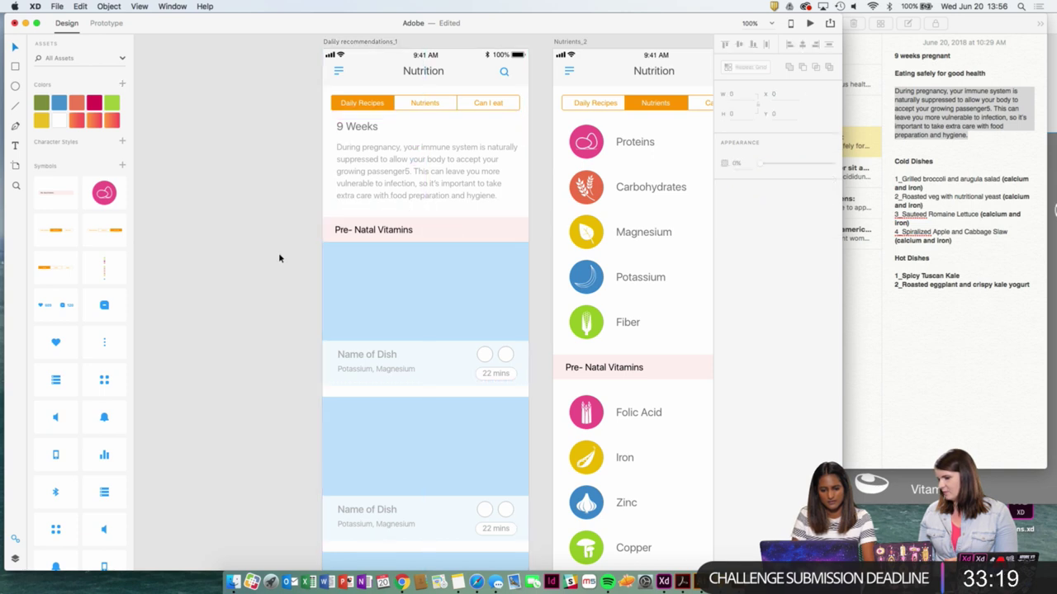
Change the label of the newly placed pink header to "Cold Dishes".
{"action": "double_click", "coordinate": [376, 229]}
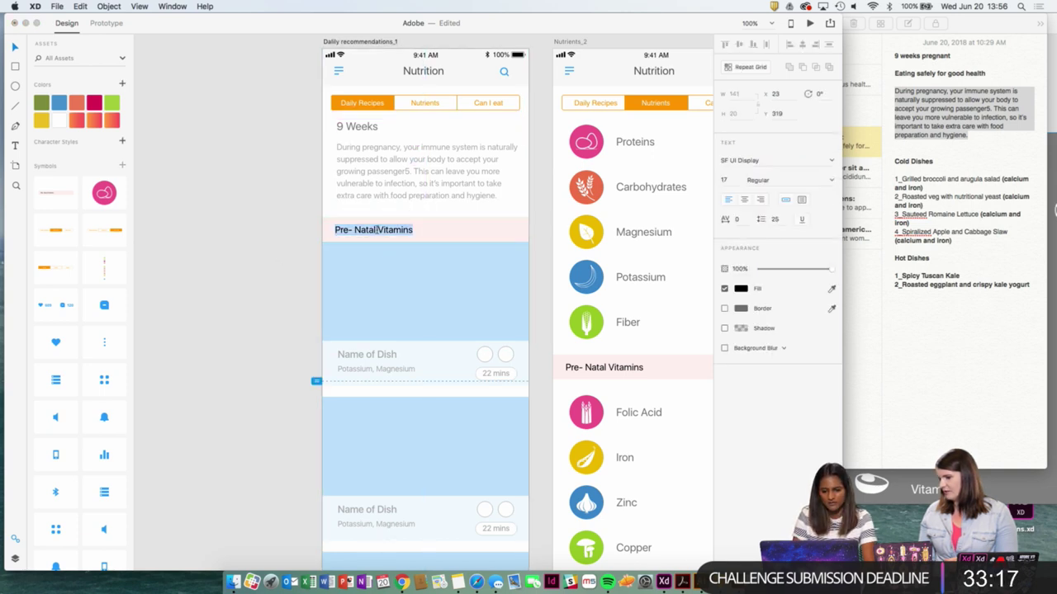
{"action": "type", "text": "cold"}
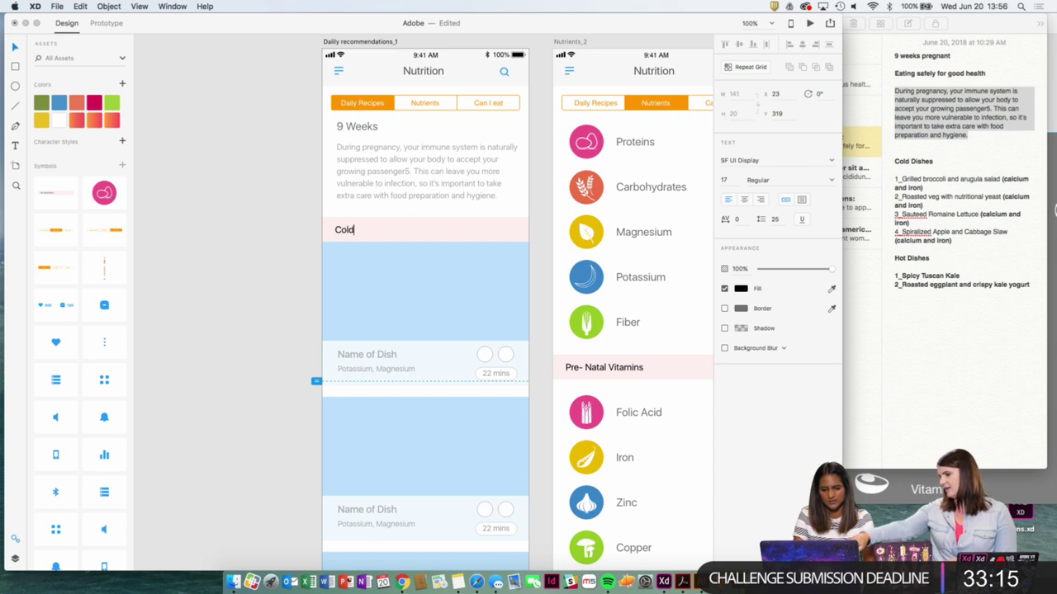
{"action": "type", "text": " Dishes"}
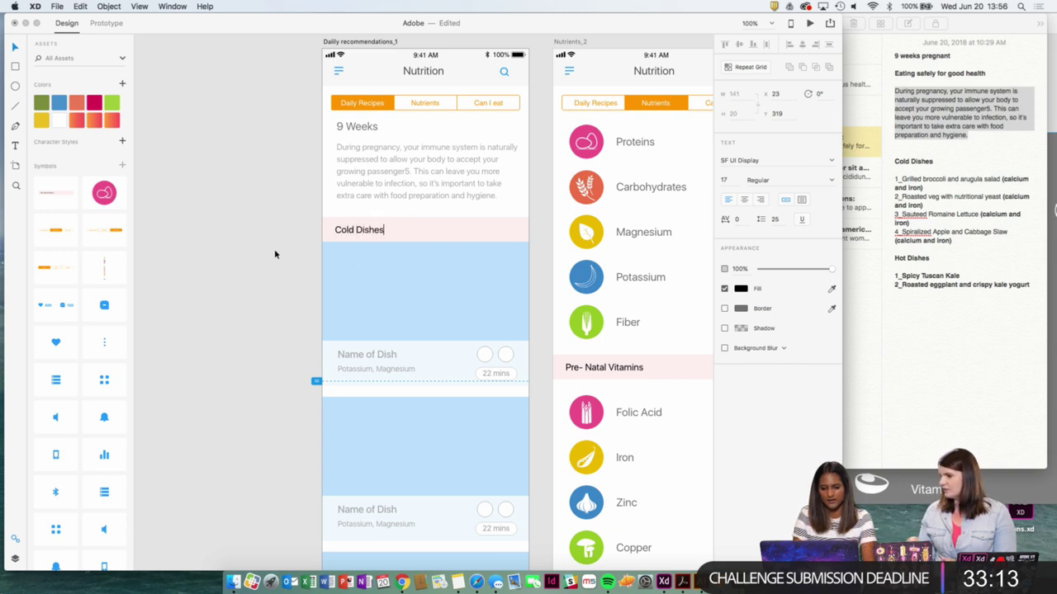
{"action": "key", "text": "Escape"}
{"action": "key", "text": "Escape"}
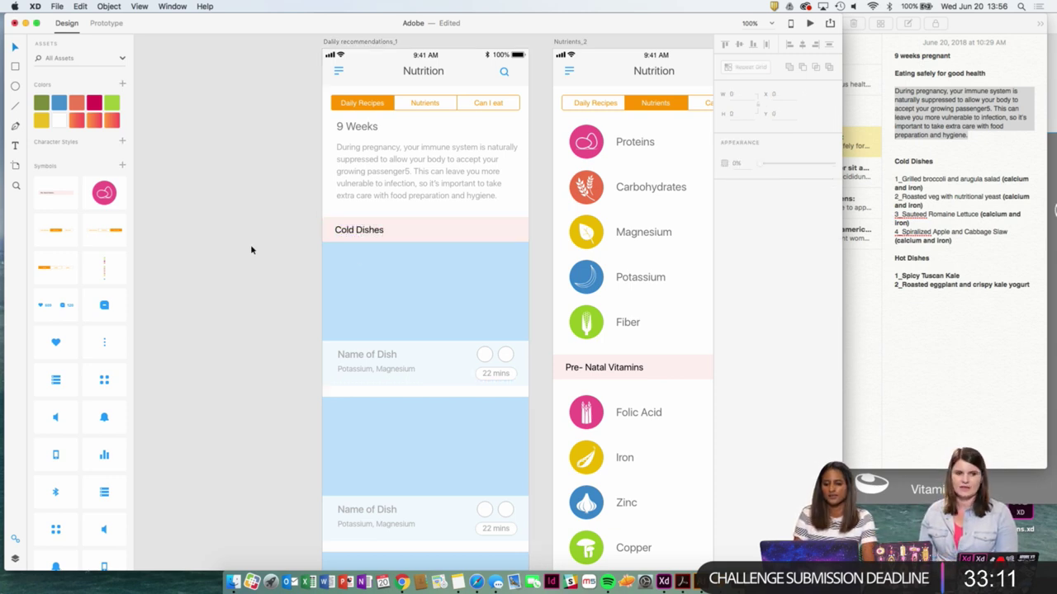
Delete the grey Hot Dishes header bar from the Daily recommendations_1 artboard.
{"action": "key", "text": "super+minus"}
{"action": "key", "text": "super+equal"}
{"action": "left_click_drag", "start_coordinate": [314, 307], "coordinate": [317, 268]}
{"action": "key", "text": "super+minus"}
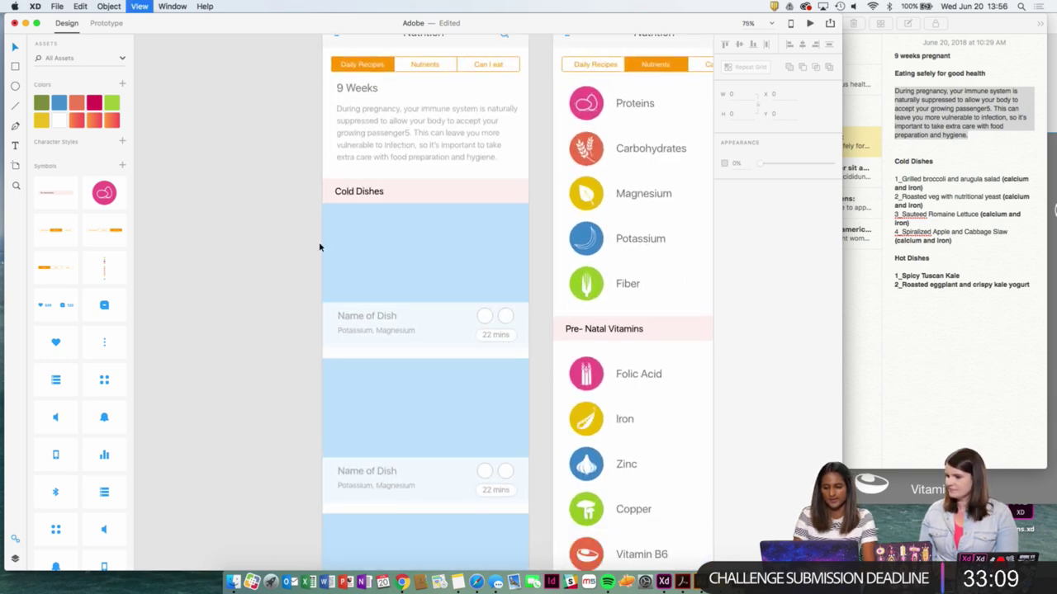
{"action": "scroll", "coordinate": [341, 238], "scroll_direction": "down", "scroll_amount": 5}
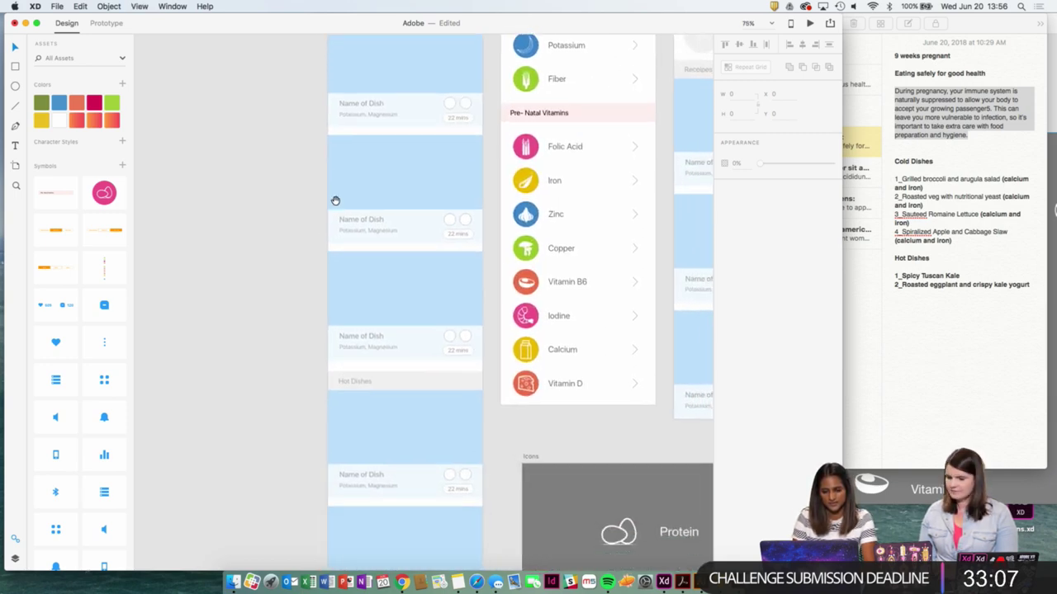
{"action": "scroll", "coordinate": [347, 211], "scroll_direction": "down", "scroll_amount": 2}
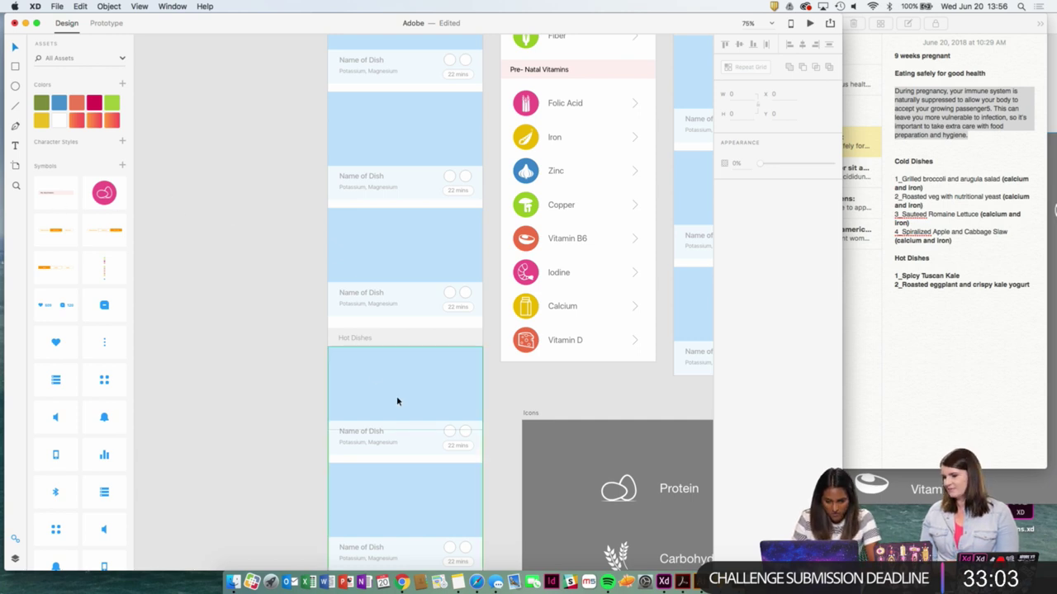
{"action": "scroll", "coordinate": [399, 398], "scroll_direction": "down", "scroll_amount": 5}
{"action": "scroll", "coordinate": [410, 349], "scroll_direction": "up", "scroll_amount": 4}
{"action": "key", "text": "super+2"}
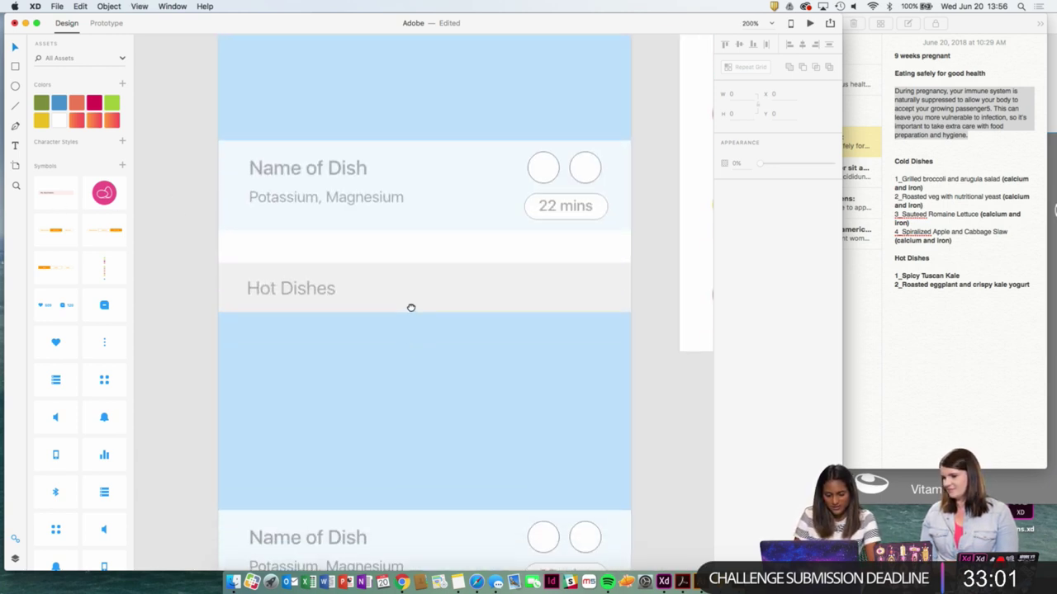
{"action": "left_click", "coordinate": [393, 288]}
{"action": "key", "text": "Delete"}
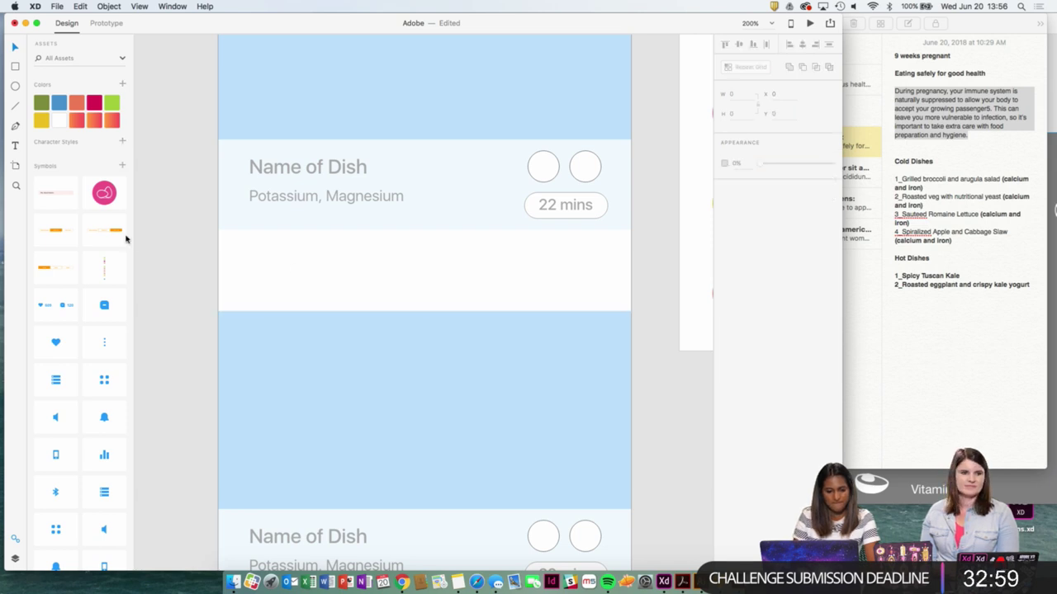
Place the pink header symbol in the gap directly above the first hot dish card, at X 0 and Y 1206.
{"action": "left_click_drag", "start_coordinate": [314, 290], "coordinate": [424, 289]}
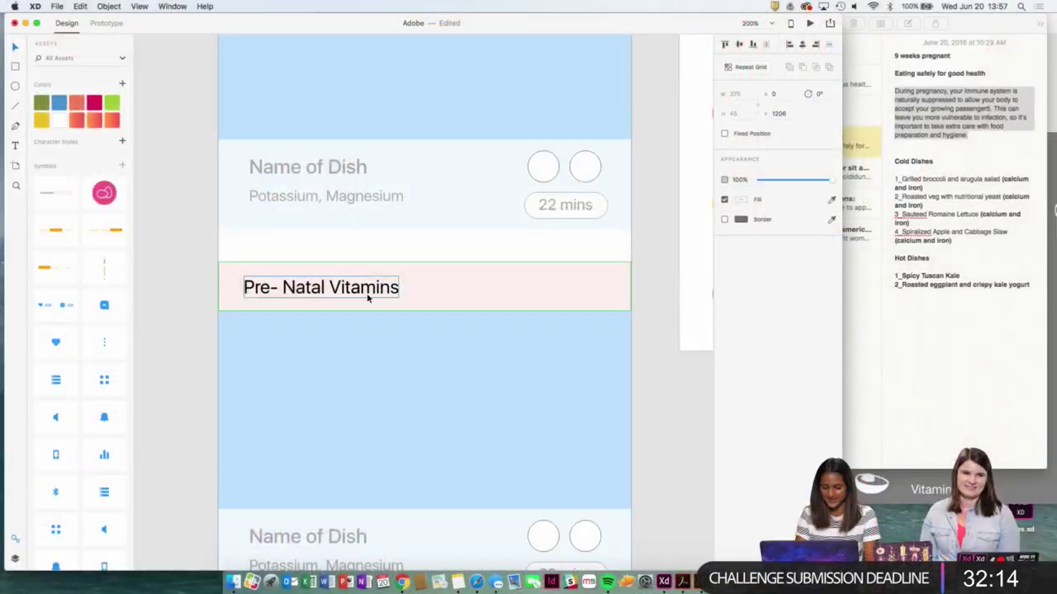
{"action": "scroll", "coordinate": [368, 295], "scroll_direction": "down", "scroll_amount": 3}
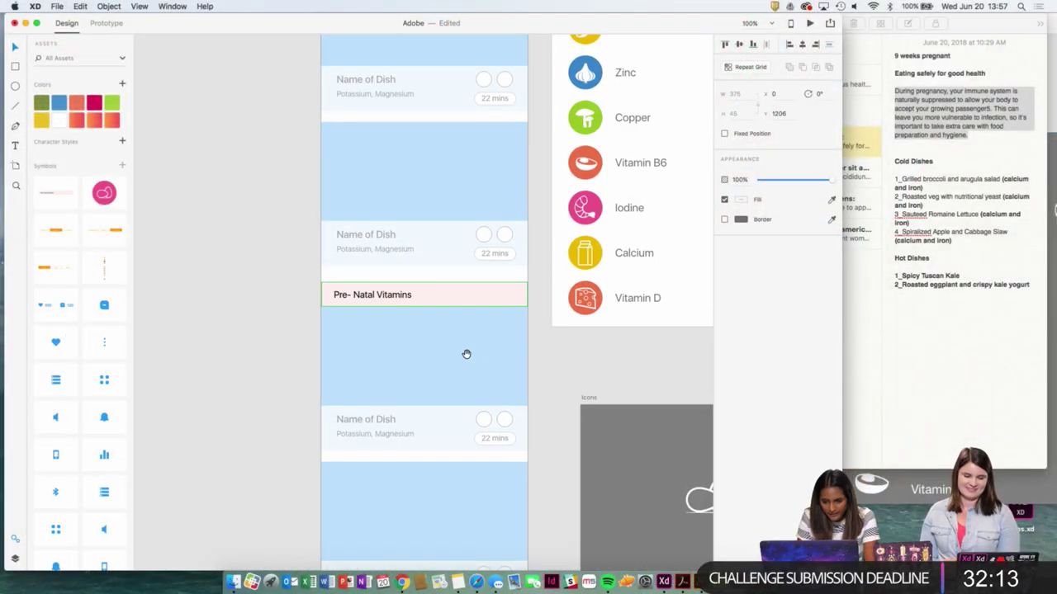
{"action": "scroll", "coordinate": [467, 354], "scroll_direction": "up", "scroll_amount": 3}
{"action": "left_click_drag", "start_coordinate": [496, 243], "coordinate": [498, 271]}
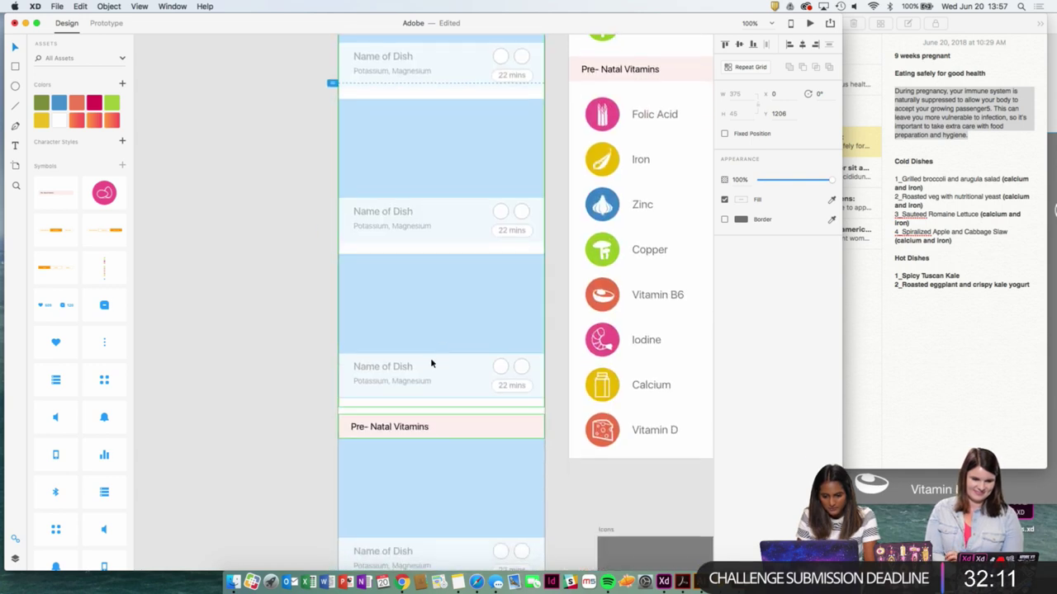
Change the label of the newly placed pink header above the hot dish cards to "Hot Dishes".
{"action": "double_click", "coordinate": [399, 428]}
{"action": "double_click", "coordinate": [399, 427]}
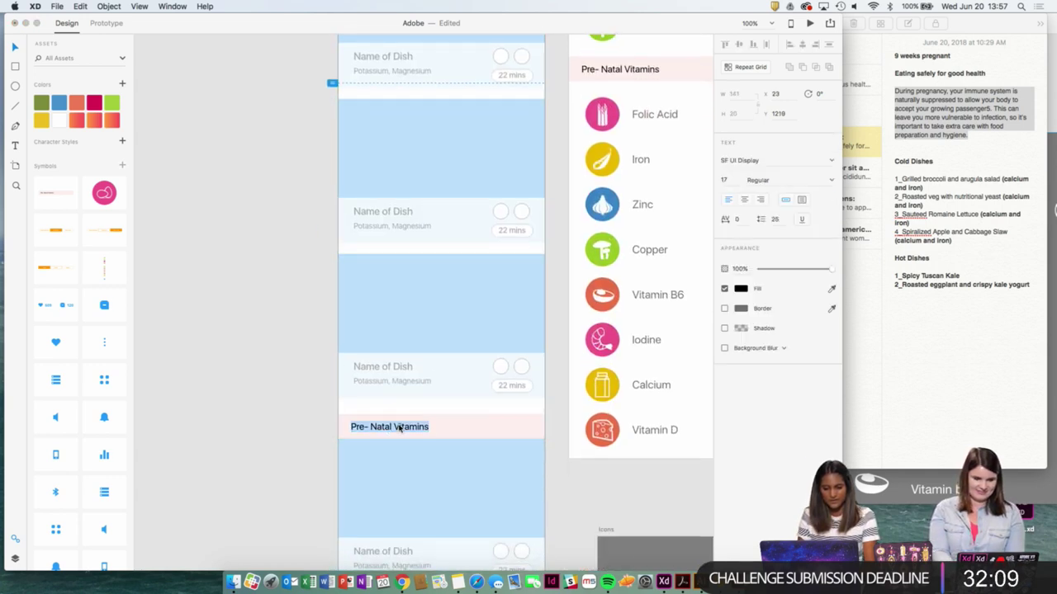
{"action": "double_click", "coordinate": [398, 427]}
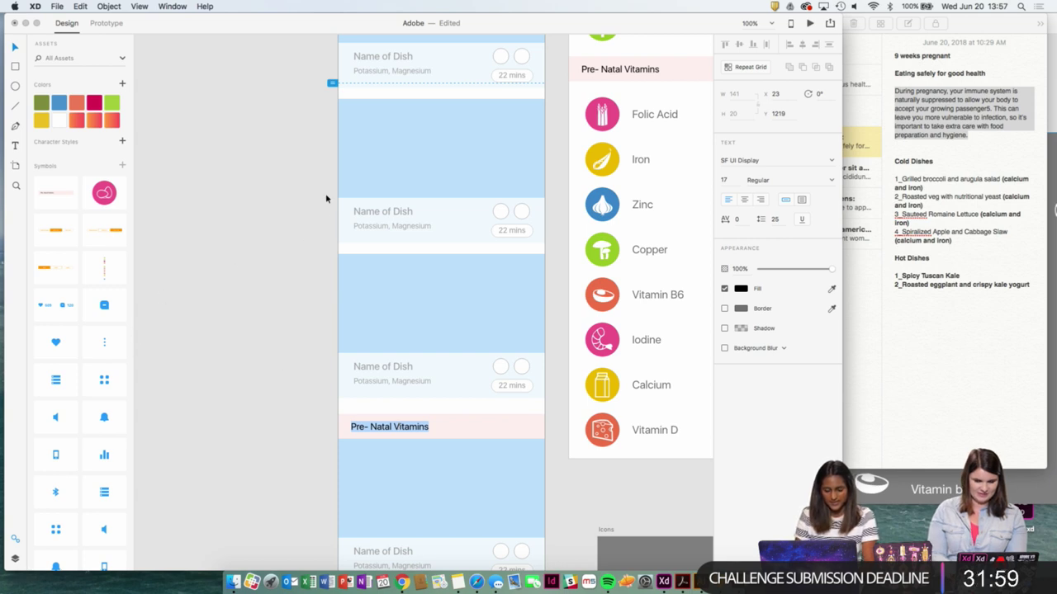
{"action": "left_click", "coordinate": [300, 191]}
{"action": "left_click", "coordinate": [303, 187]}
{"action": "left_click_drag", "start_coordinate": [314, 170], "coordinate": [286, 303]}
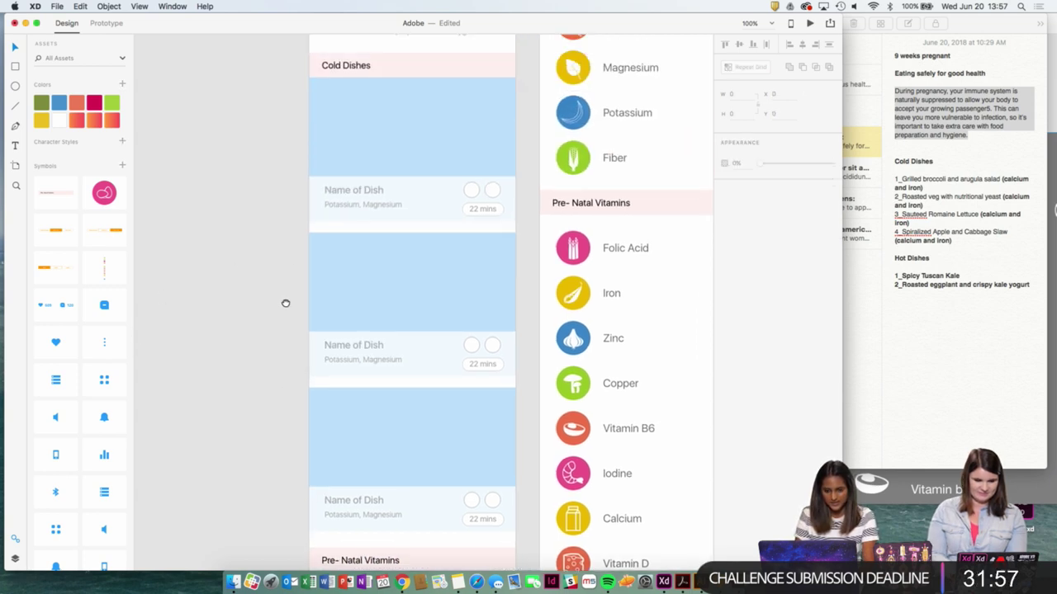
{"action": "scroll", "coordinate": [285, 303], "scroll_direction": "down", "scroll_amount": 2}
{"action": "left_click", "coordinate": [352, 477]}
{"action": "double_click", "coordinate": [352, 477]}
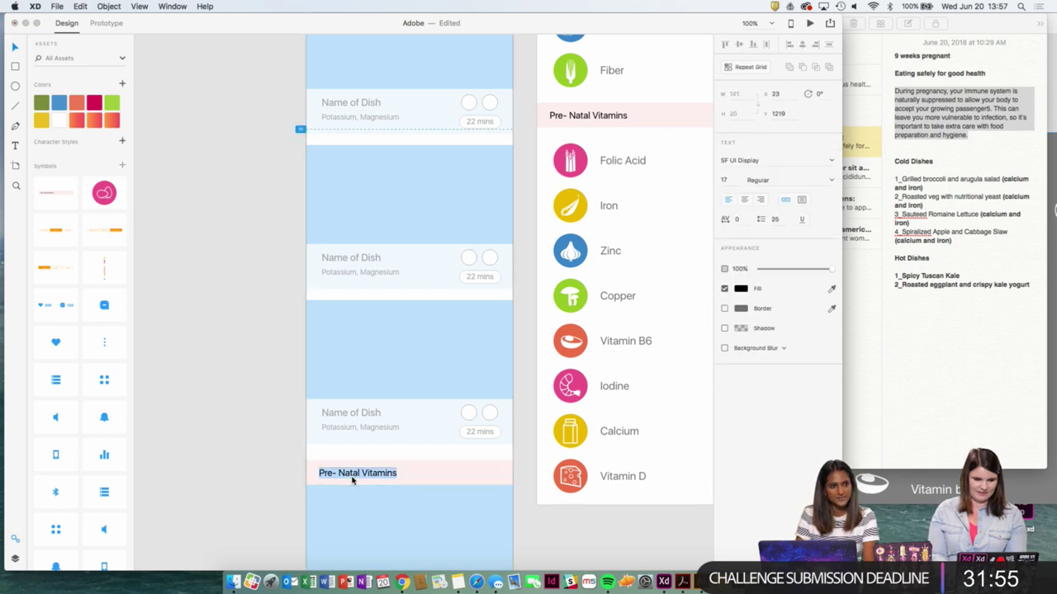
{"action": "type", "text": "Hot Dishes"}
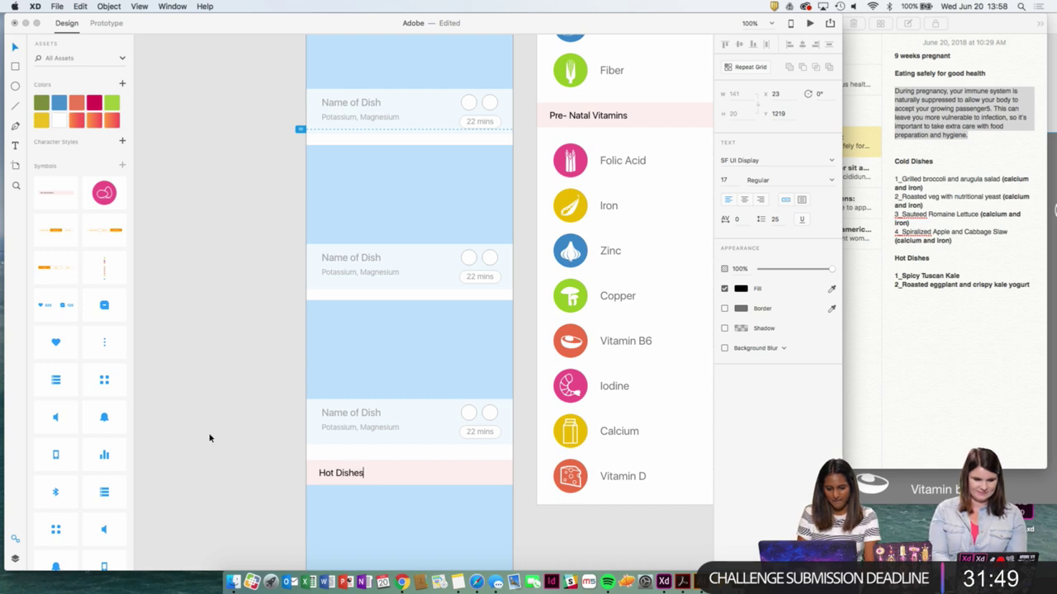
{"action": "key", "text": "Escape"}
Review the Daily recommendations_1 artboard down to its last dish card and back to its start, and check the dish list in Notes.
{"action": "key", "text": "super+minus"}
{"action": "scroll", "coordinate": [266, 294], "scroll_direction": "down", "scroll_amount": 2}
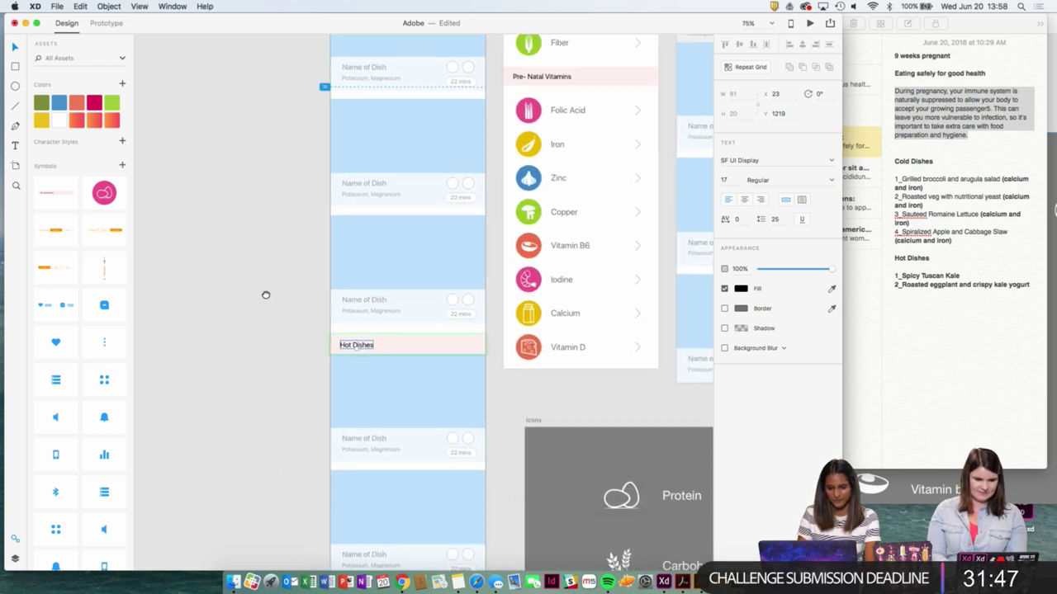
{"action": "scroll", "coordinate": [265, 294], "scroll_direction": "down", "scroll_amount": 5}
{"action": "scroll", "coordinate": [272, 319], "scroll_direction": "down", "scroll_amount": 3}
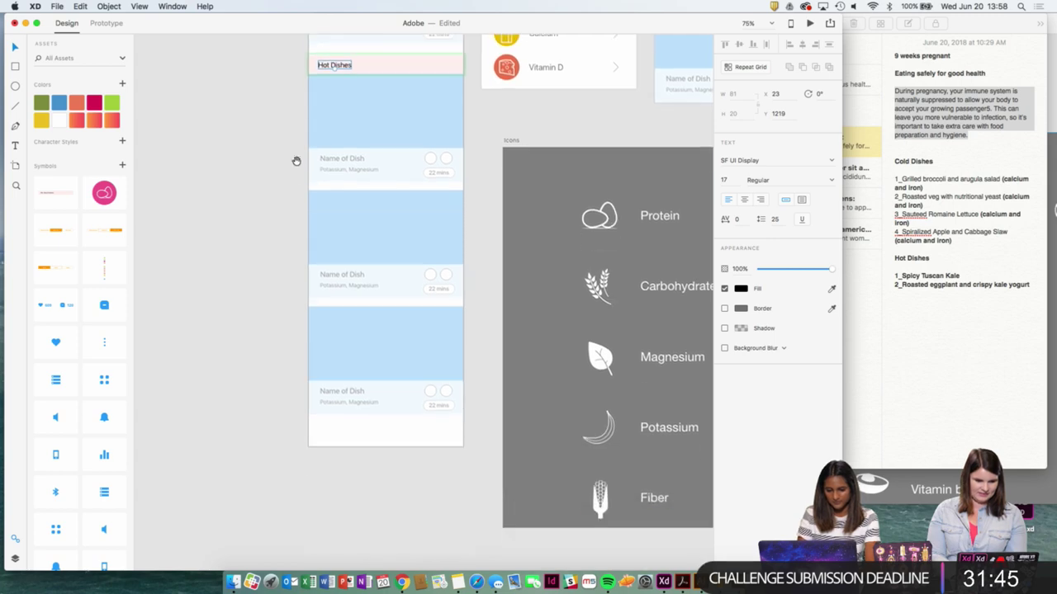
{"action": "scroll", "coordinate": [296, 160], "scroll_direction": "up", "scroll_amount": 10}
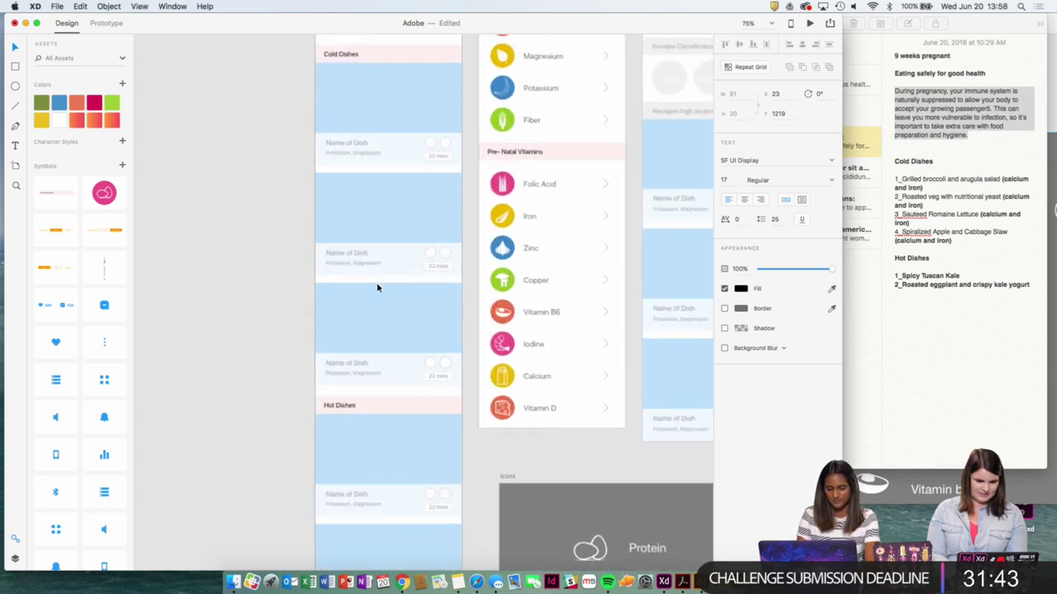
{"action": "left_click_drag", "start_coordinate": [428, 288], "coordinate": [415, 382]}
{"action": "key", "text": "super+plus"}
{"action": "left_click_drag", "start_coordinate": [492, 309], "coordinate": [474, 453]}
{"action": "left_click_drag", "start_coordinate": [455, 340], "coordinate": [468, 463]}
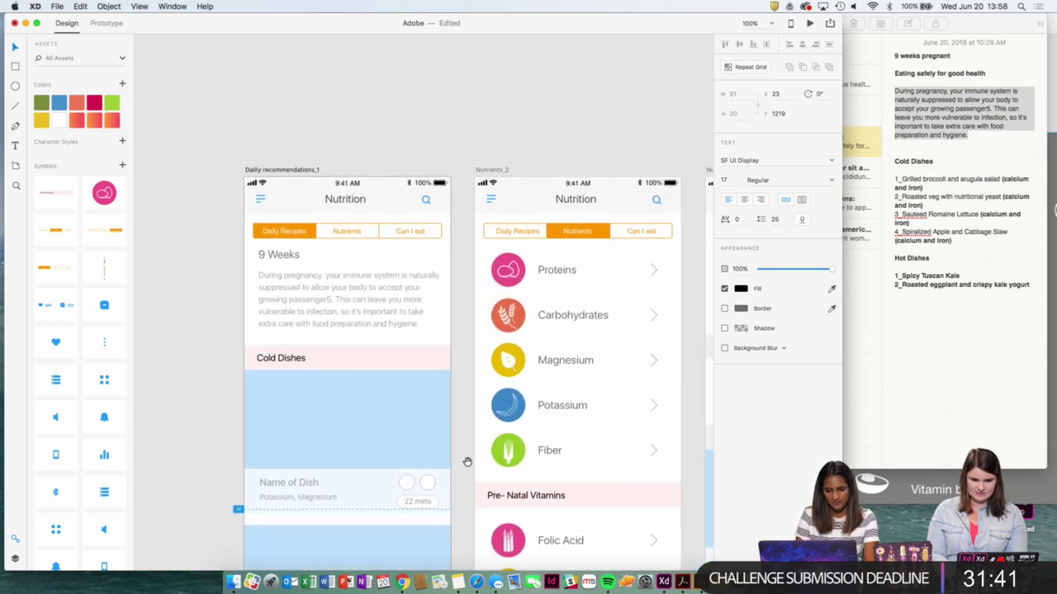
{"action": "scroll", "coordinate": [465, 452], "scroll_direction": "down", "scroll_amount": 5}
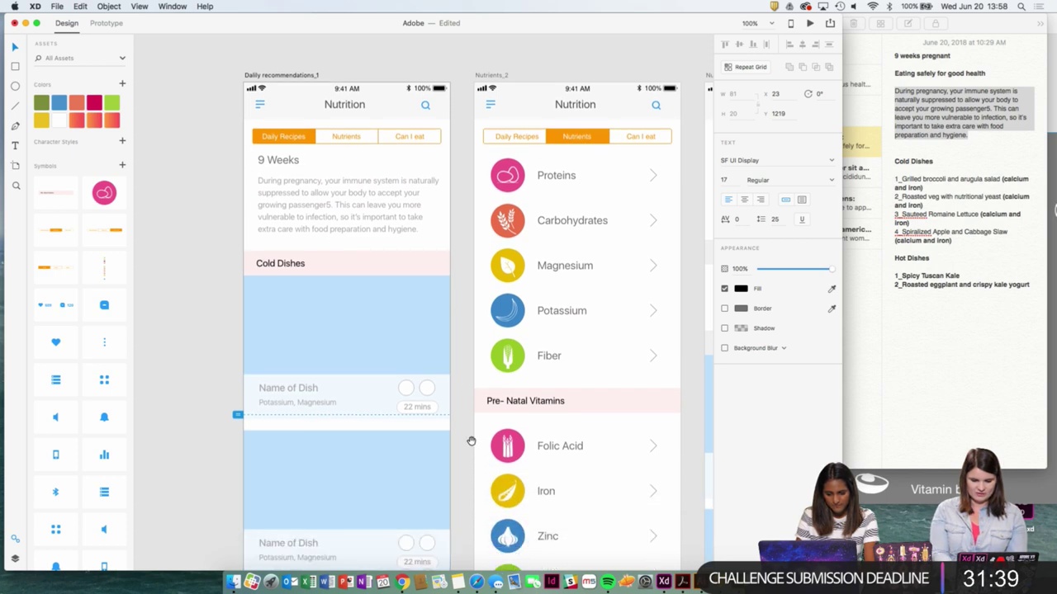
{"action": "left_click", "coordinate": [1001, 369]}
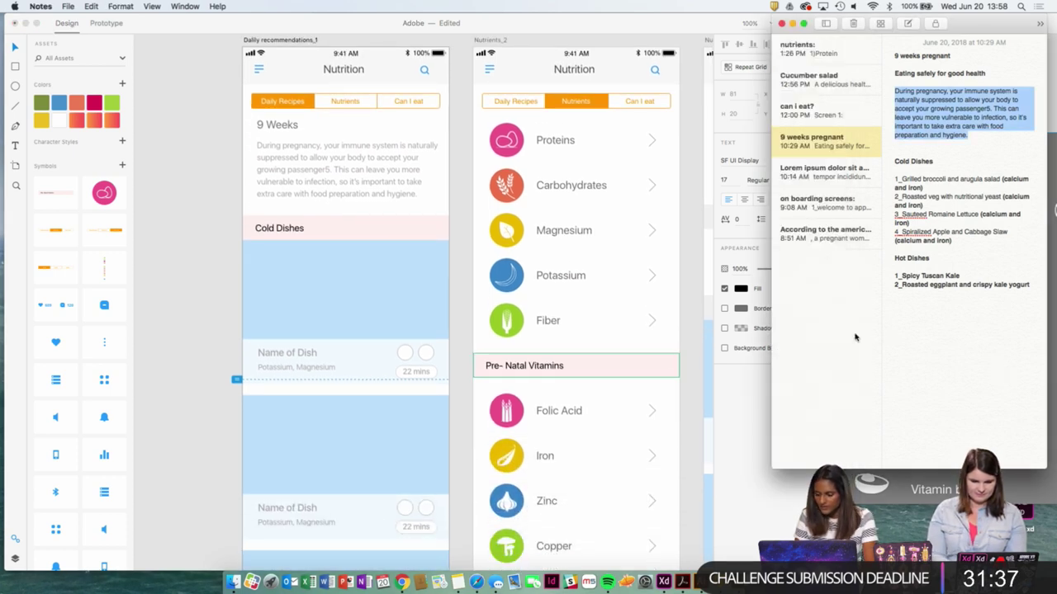
{"action": "left_click", "coordinate": [459, 293]}
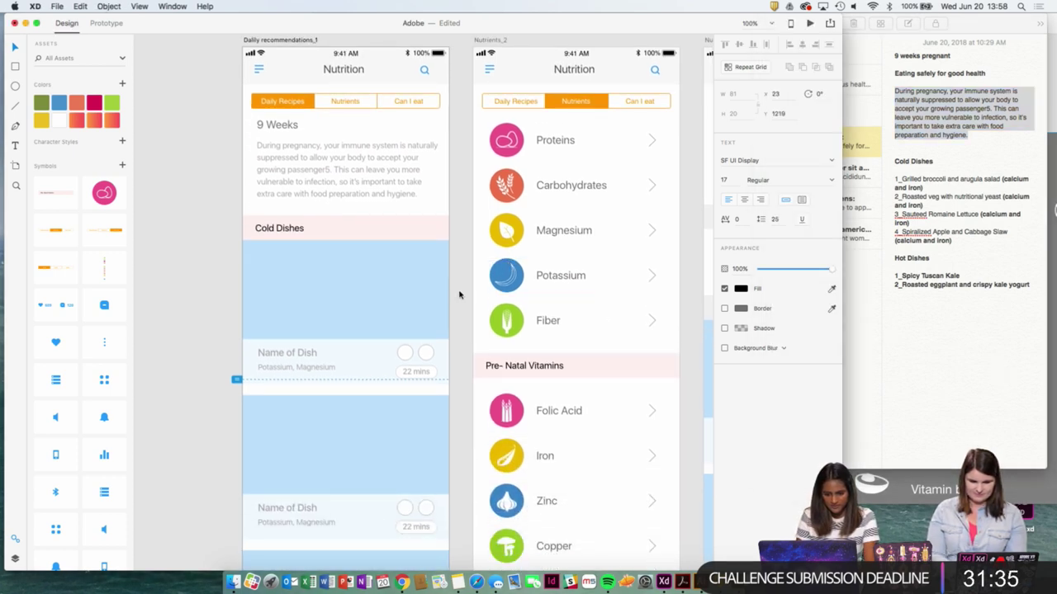
Switch to Safari and open the Adobe Stock website, stock.adobe.com, in a new tab.
{"action": "key", "text": "ctrl+Up"}
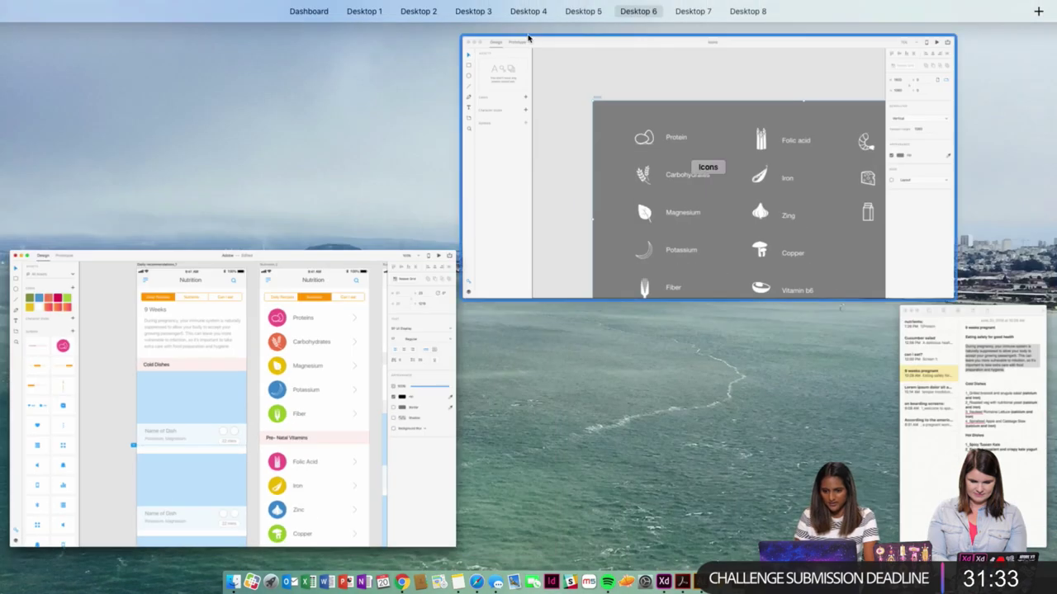
{"action": "mouse_move", "coordinate": [570, 31]}
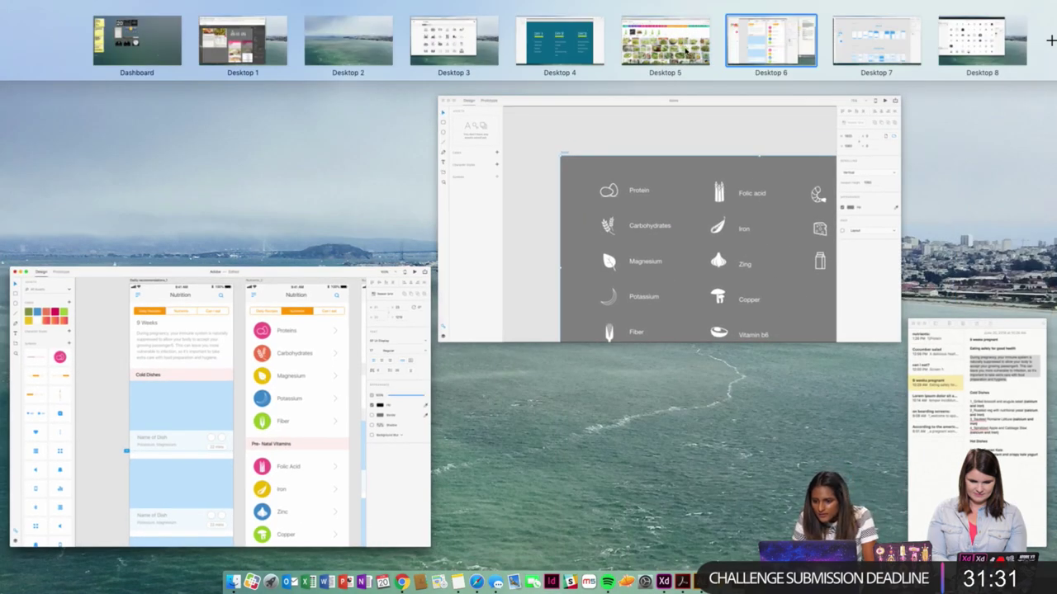
{"action": "left_click", "coordinate": [685, 52]}
{"action": "key", "text": "super+t"}
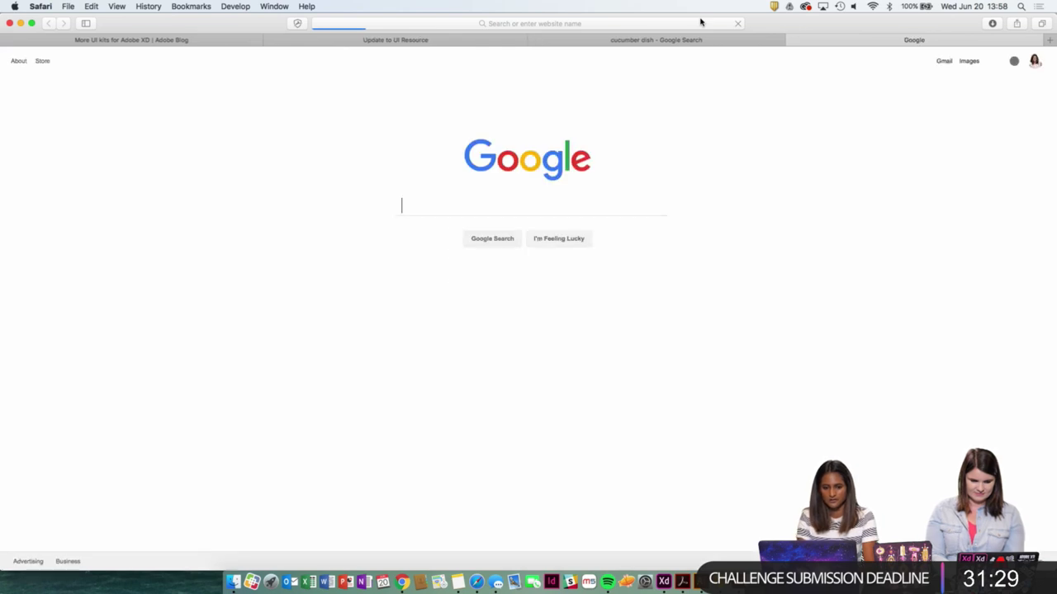
{"action": "left_click", "coordinate": [667, 26]}
{"action": "type", "text": "adobe "}
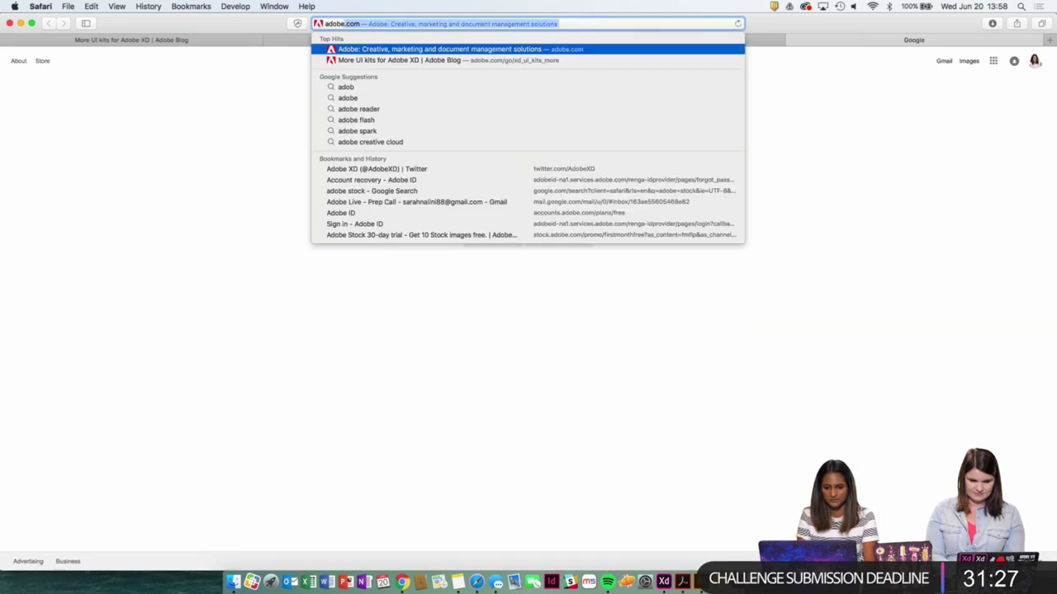
{"action": "type", "text": "s"}
{"action": "key", "text": "BackSpace"}
{"action": "key", "text": "BackSpace"}
{"action": "type", "text": "stoc"}
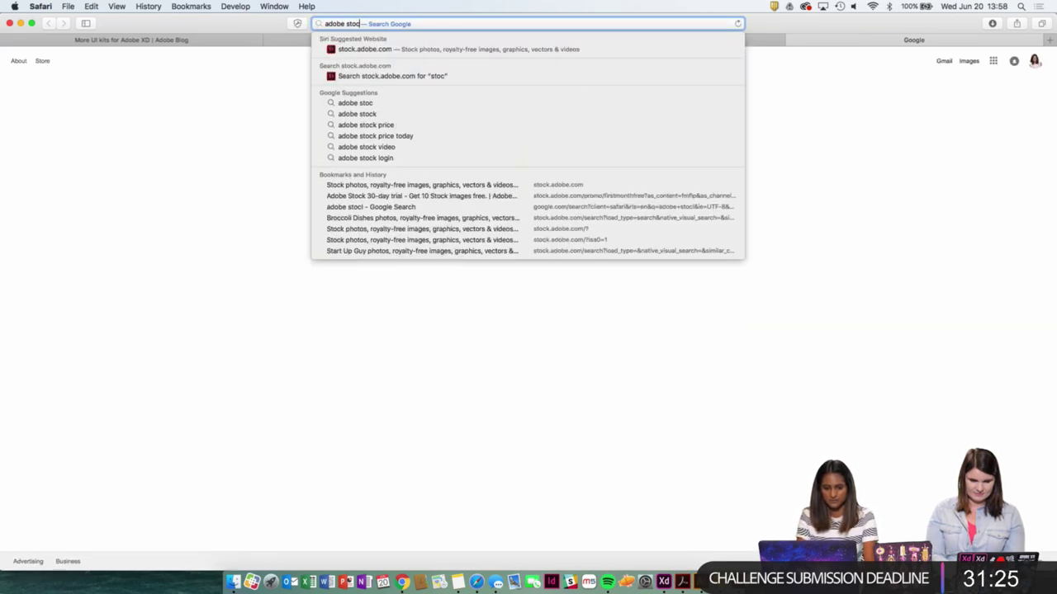
{"action": "key", "text": "Down"}
{"action": "key", "text": "Return"}
Switch to XD to check the design beside the dish list, and return to the Adobe Stock page in Safari.
{"action": "key", "text": "ctrl+Up"}
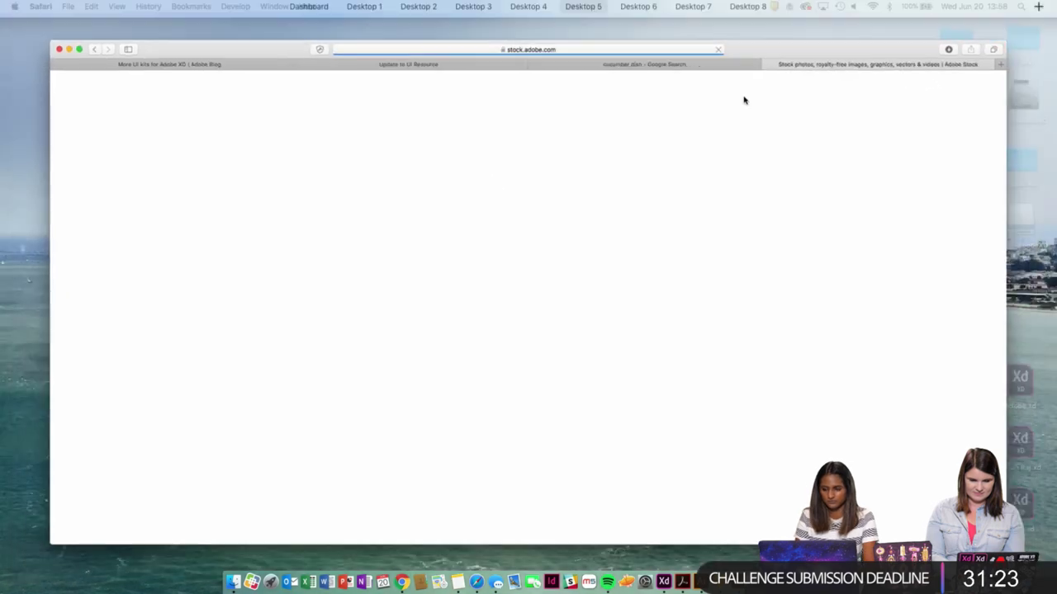
{"action": "left_click", "coordinate": [531, 35]}
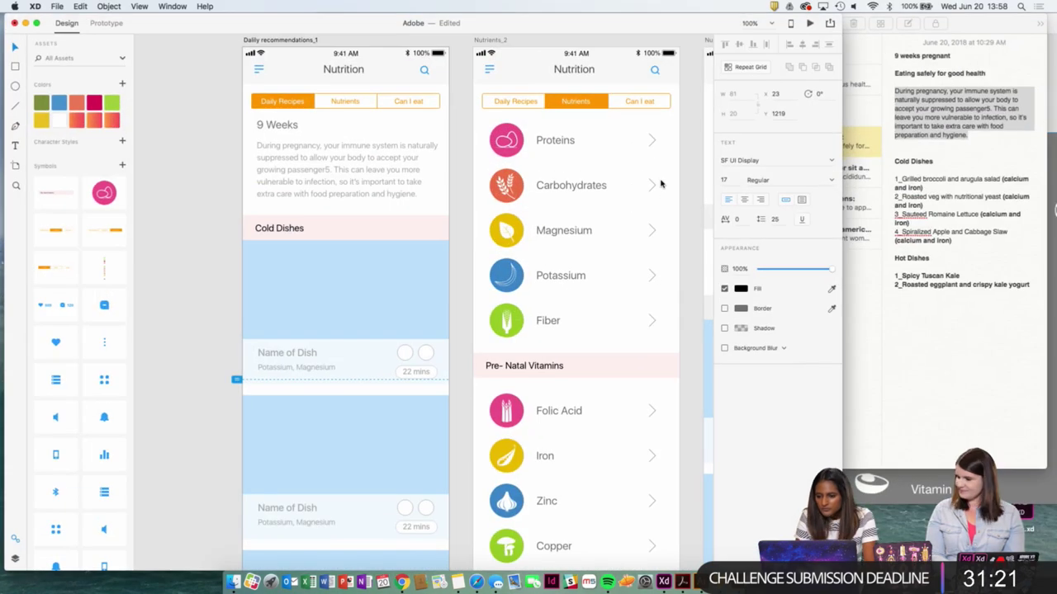
{"action": "key", "text": "ctrl+Up"}
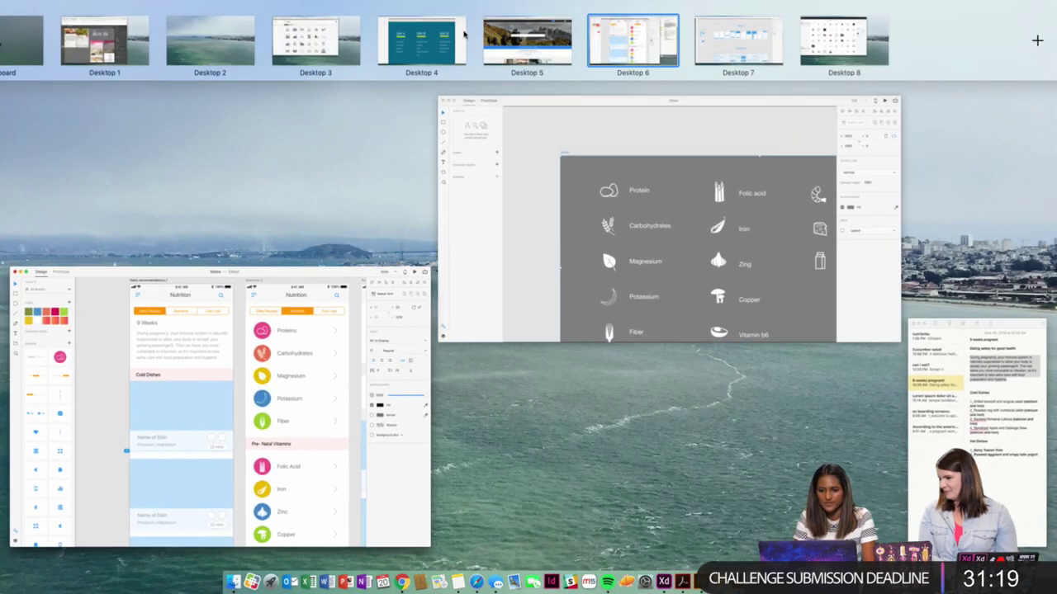
{"action": "key", "text": "ctrl+Left"}
Return to the Adobe Stock page in Safari and enter "grilled broccoli" as the start of the search term.
{"action": "left_click", "coordinate": [458, 226]}
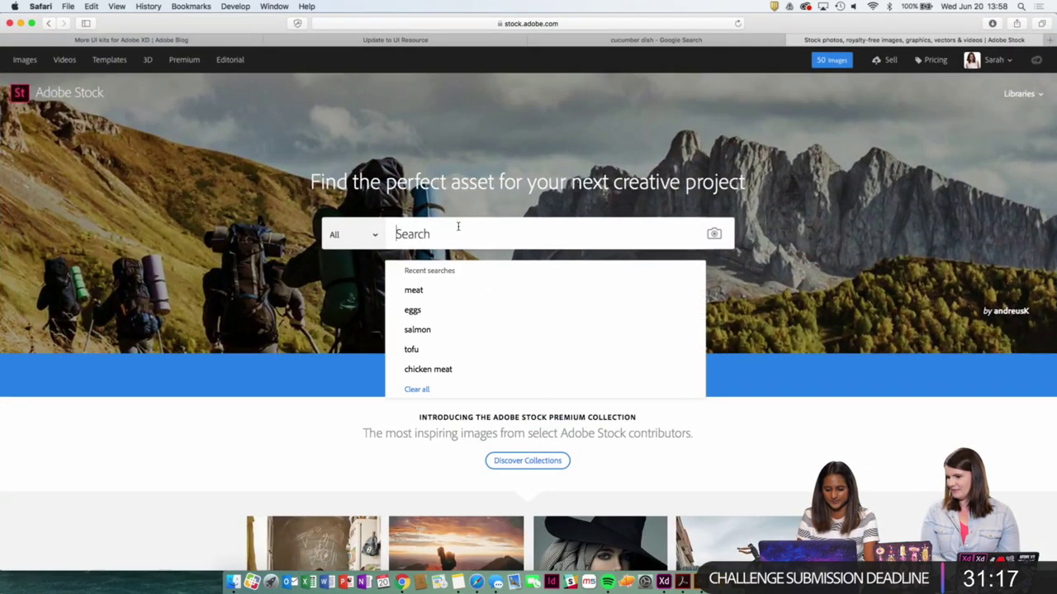
{"action": "type", "text": "b"}
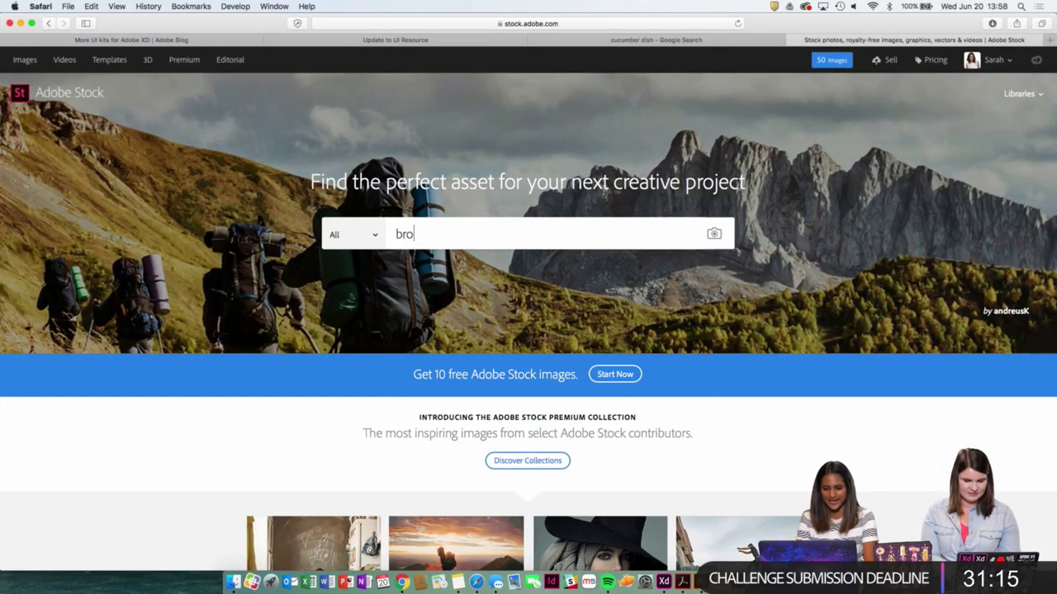
{"action": "type", "text": "roc"}
{"action": "key", "text": "BackSpace"}
{"action": "key", "text": "BackSpace"}
{"action": "key", "text": "BackSpace"}
{"action": "key", "text": "BackSpace"}
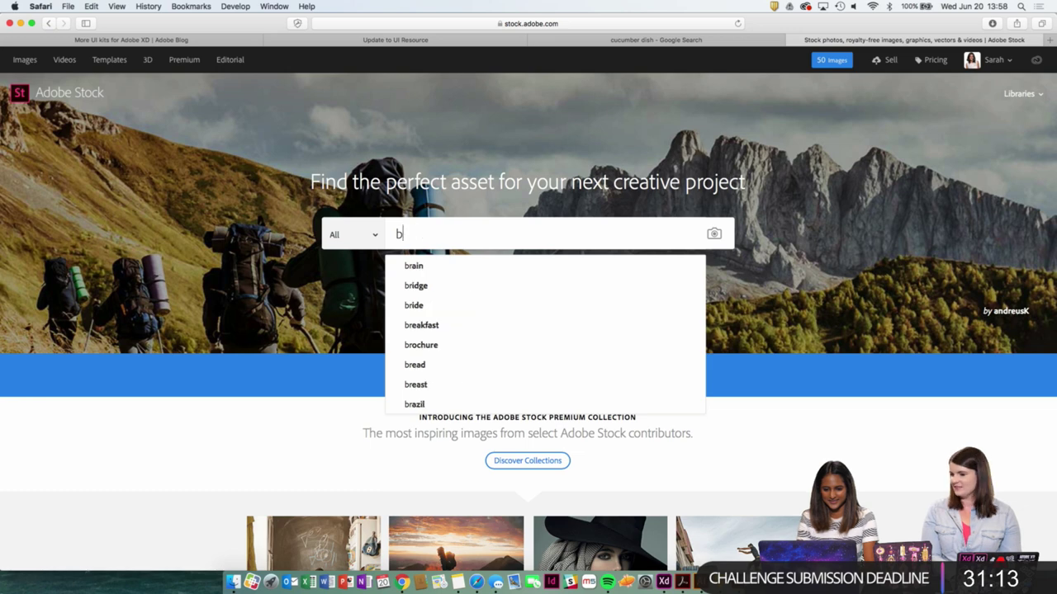
{"action": "type", "text": "grilled "}
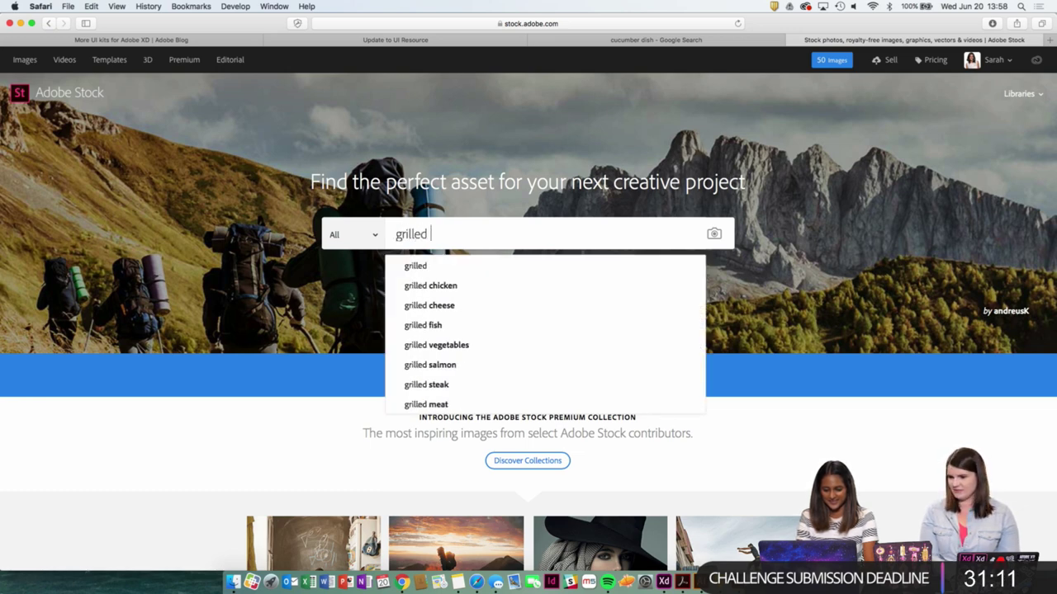
{"action": "type", "text": "broccol"}
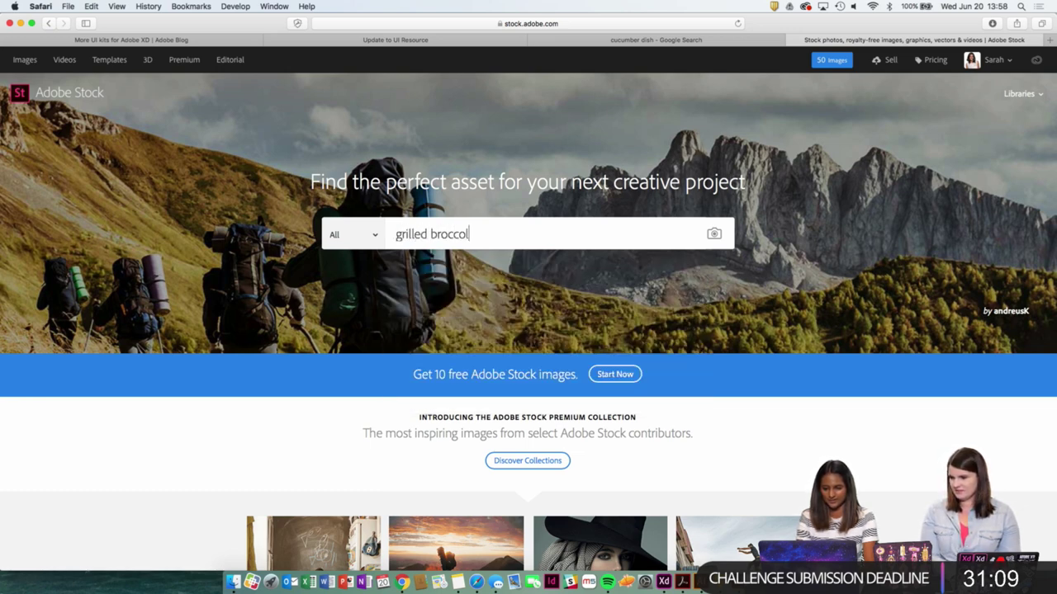
{"action": "type", "text": "i"}
Check the first cold dish in the Notes list and search Adobe Stock for "grilled broccoli and argula salad".
{"action": "key", "text": "ctrl+Up"}
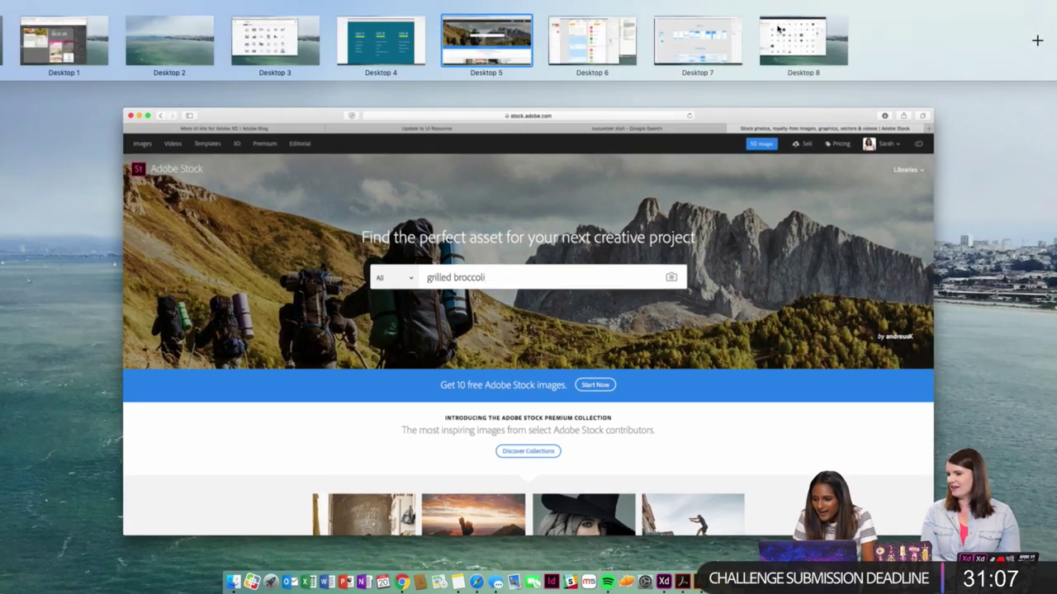
{"action": "left_click", "coordinate": [619, 40]}
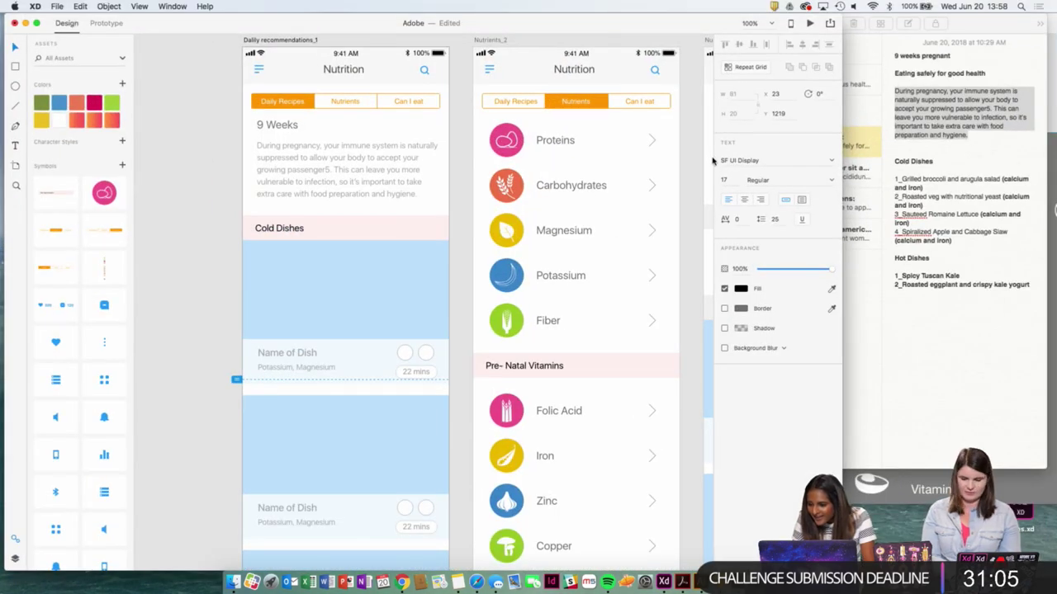
{"action": "key", "text": "ctrl+Up"}
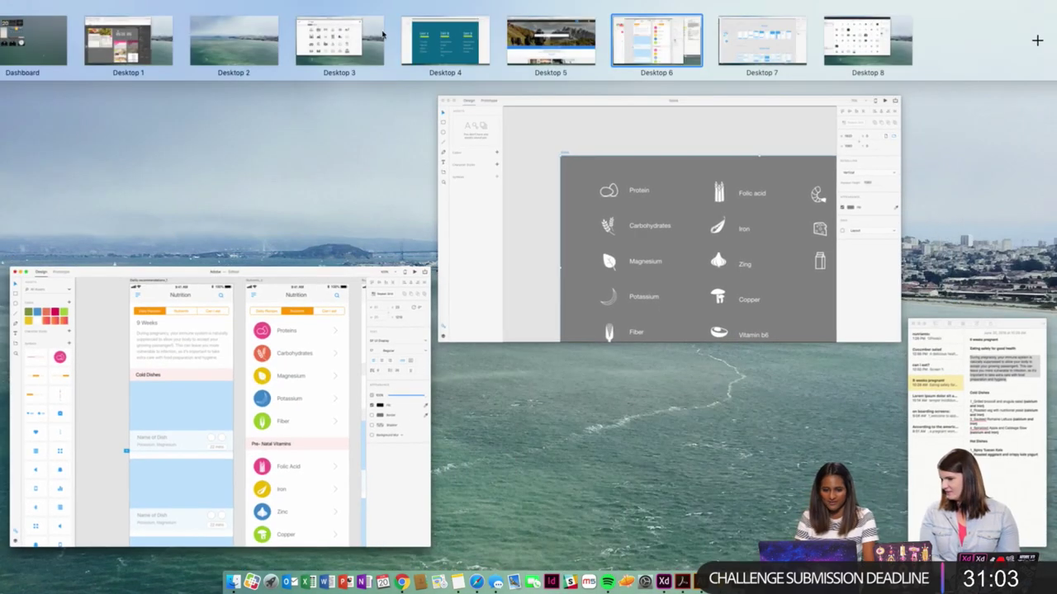
{"action": "left_click", "coordinate": [528, 48]}
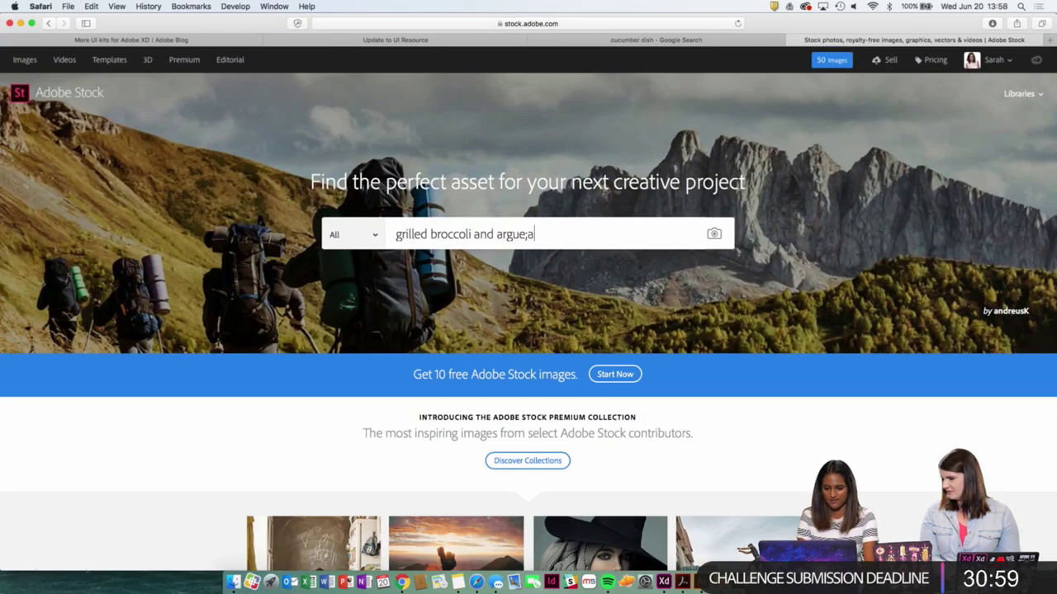
{"action": "key", "text": "BackSpace"}
{"action": "key", "text": "BackSpace"}
{"action": "key", "text": "BackSpace"}
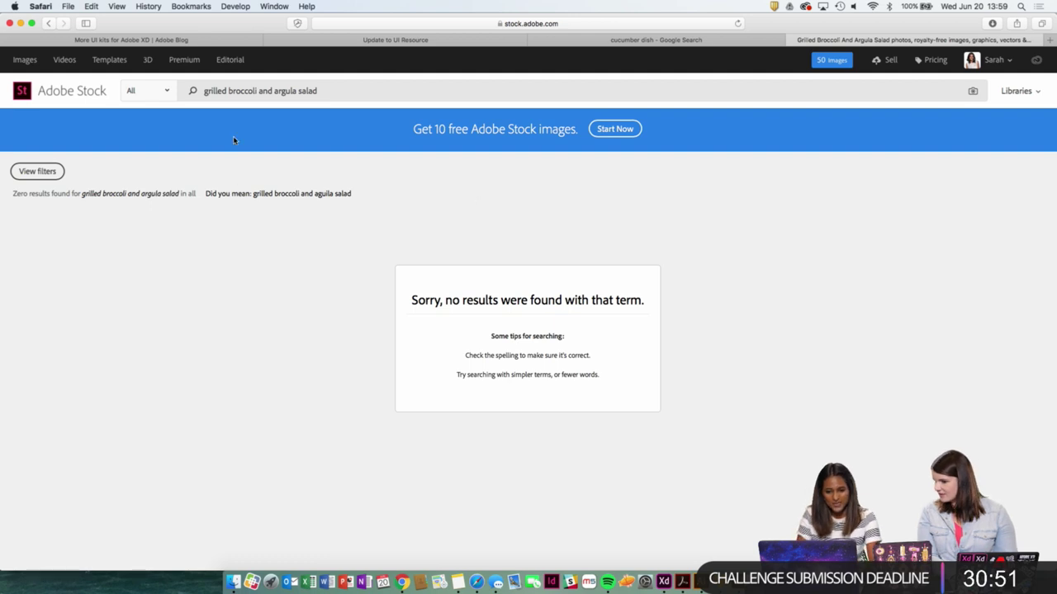
Correct the misspelled "argula" to "arugula" in the search term and run the search again.
{"action": "right_click", "coordinate": [286, 90]}
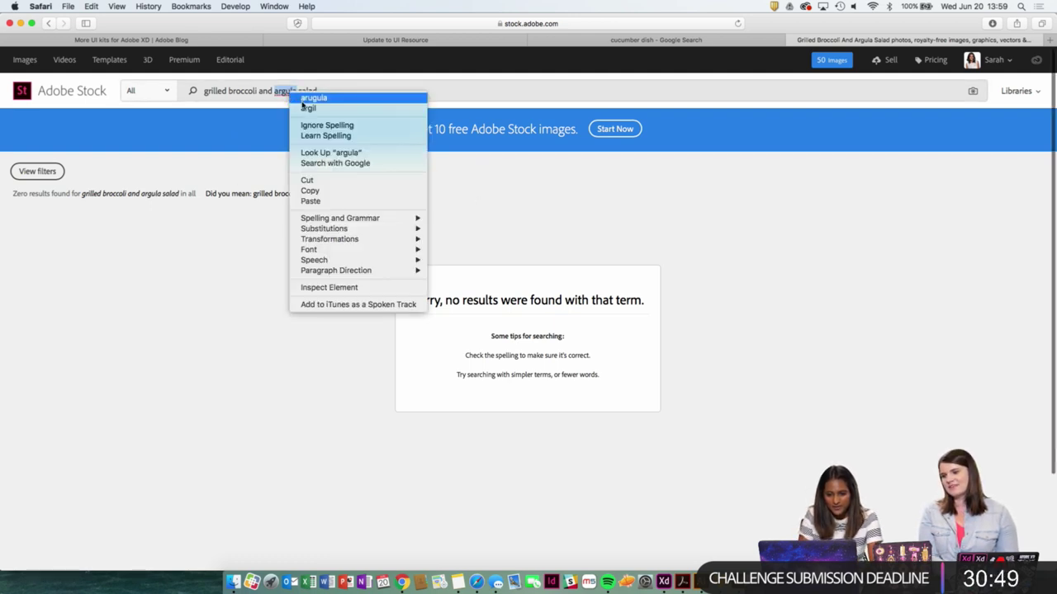
{"action": "left_click", "coordinate": [302, 98]}
{"action": "key", "text": "Return"}
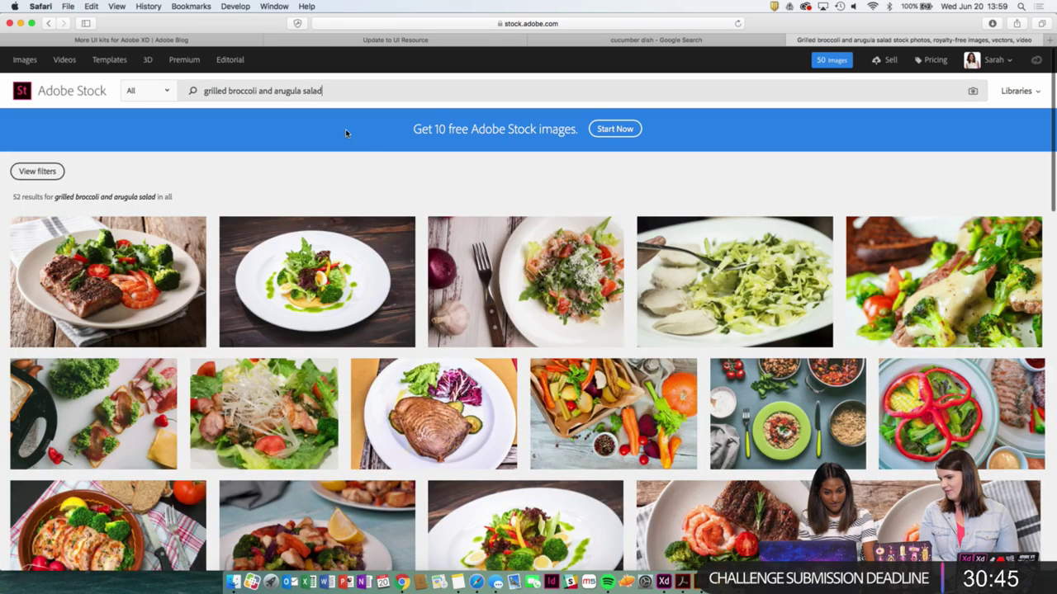
Remove "grilled" from the search term and search for "broccoli and arugula salad".
{"action": "scroll", "coordinate": [372, 281], "scroll_direction": "down", "scroll_amount": 2}
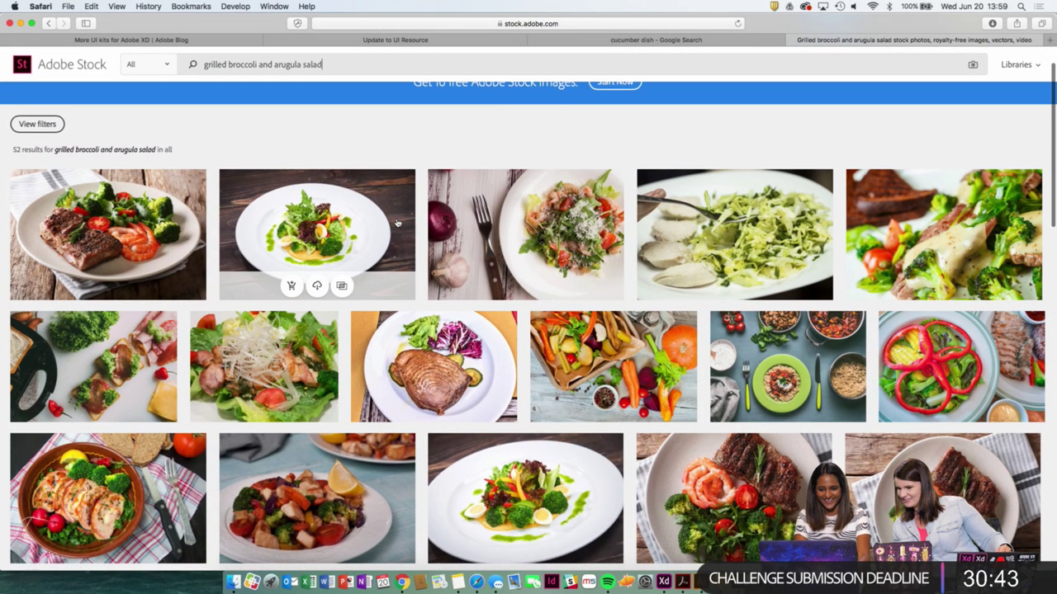
{"action": "scroll", "coordinate": [462, 298], "scroll_direction": "down", "scroll_amount": 2}
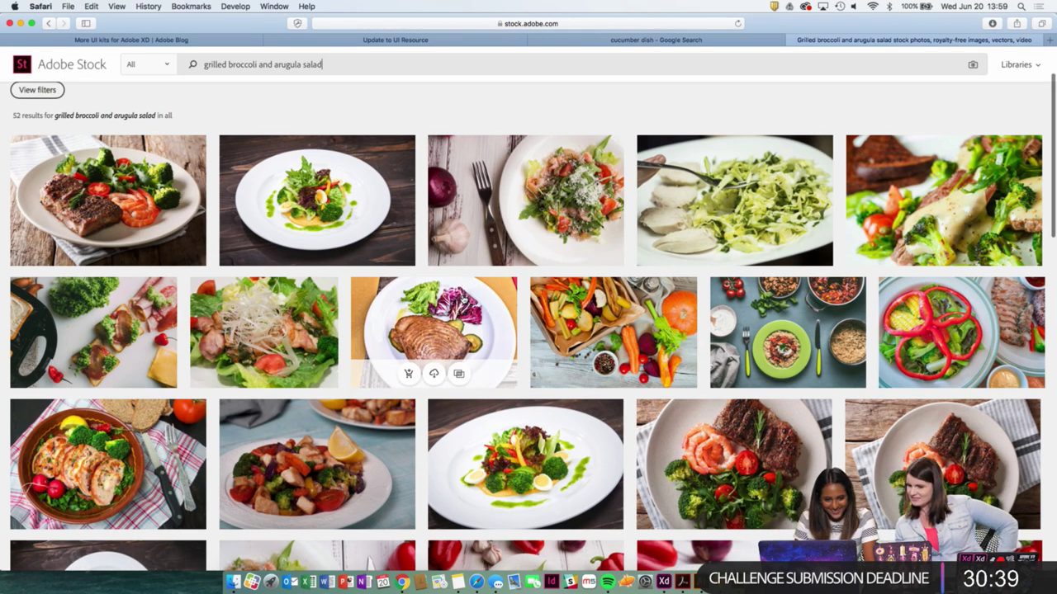
{"action": "scroll", "coordinate": [425, 350], "scroll_direction": "down", "scroll_amount": 5}
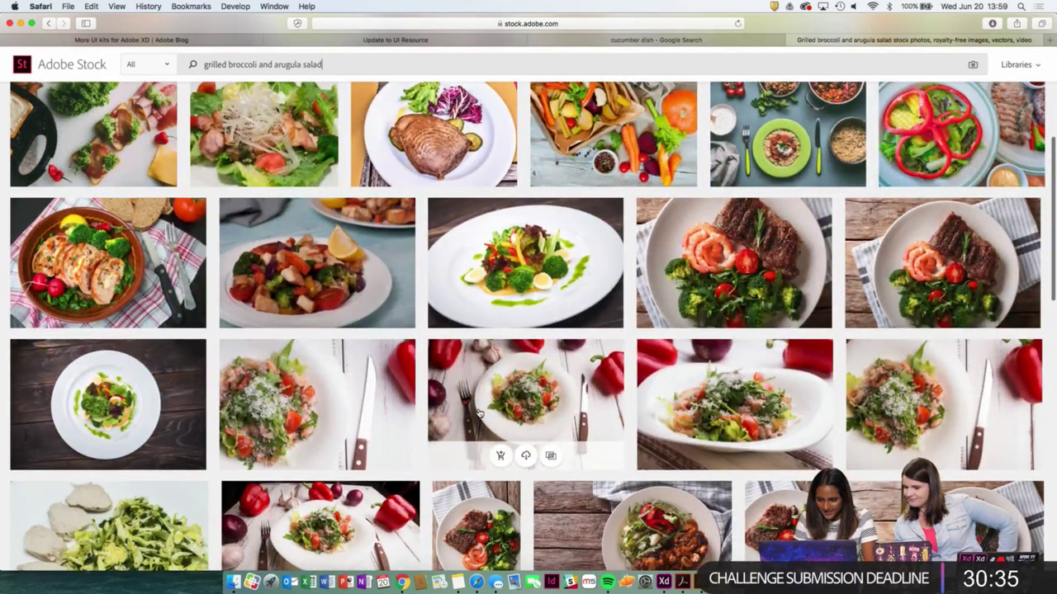
{"action": "scroll", "coordinate": [479, 413], "scroll_direction": "down", "scroll_amount": 1}
{"action": "scroll", "coordinate": [648, 399], "scroll_direction": "down", "scroll_amount": 3}
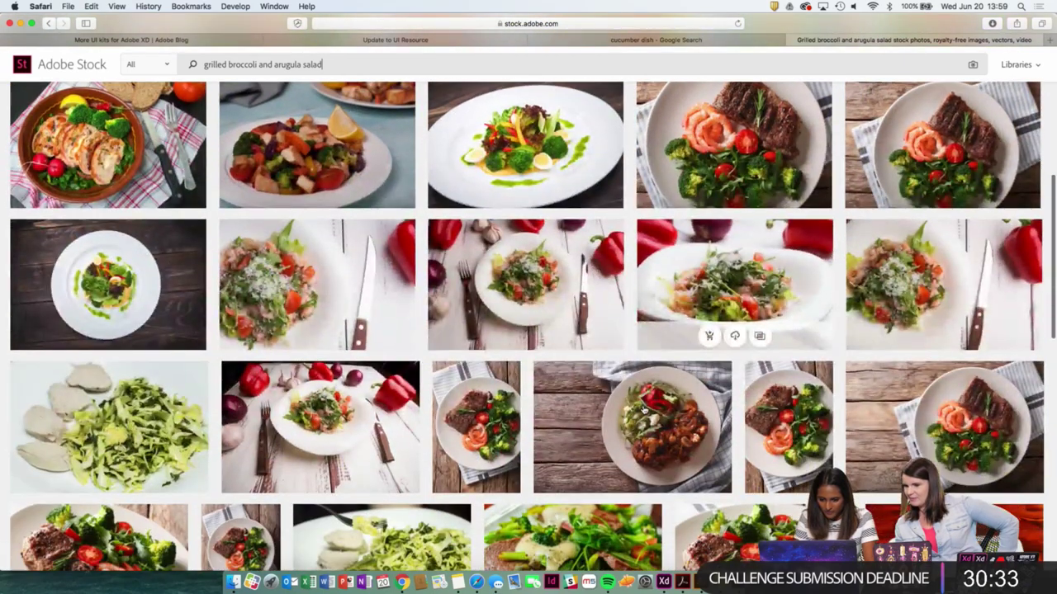
{"action": "scroll", "coordinate": [234, 134], "scroll_direction": "up", "scroll_amount": 10}
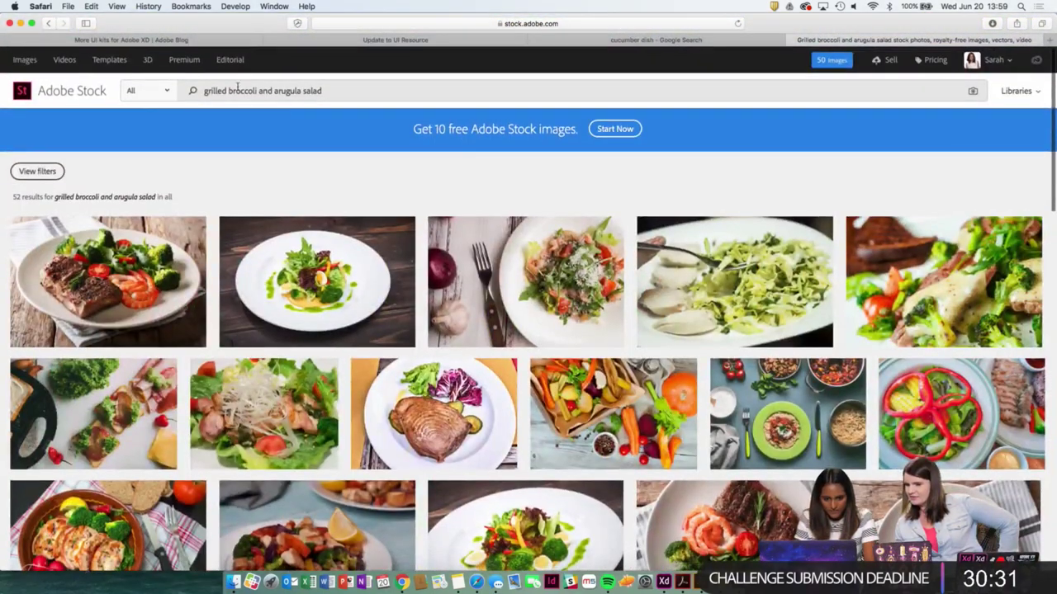
{"action": "double_click", "coordinate": [229, 91]}
{"action": "key", "text": "BackSpace"}
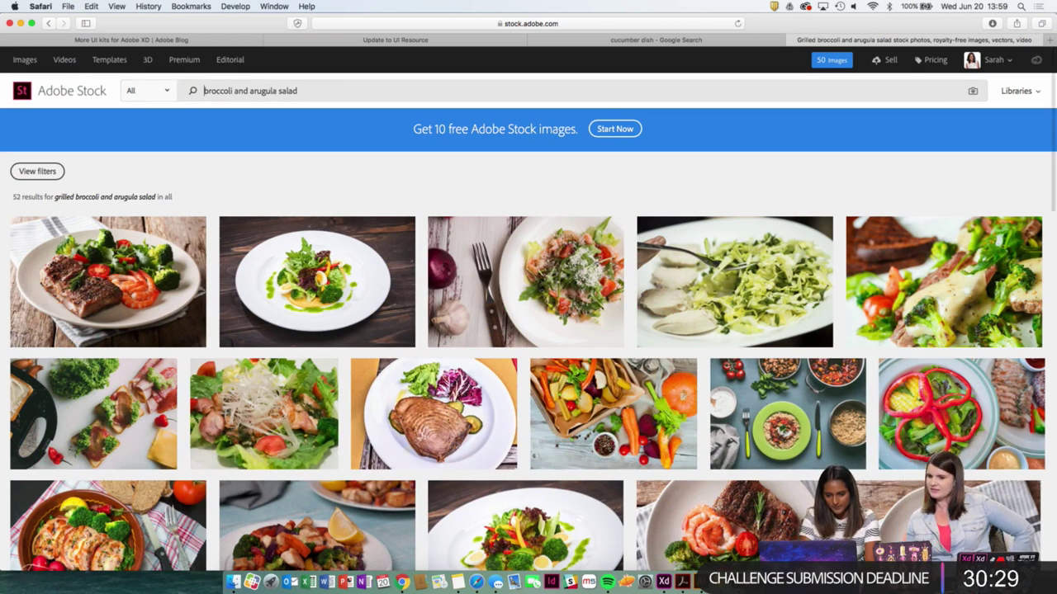
{"action": "type", "text": "b"}
{"action": "key", "text": "Return"}
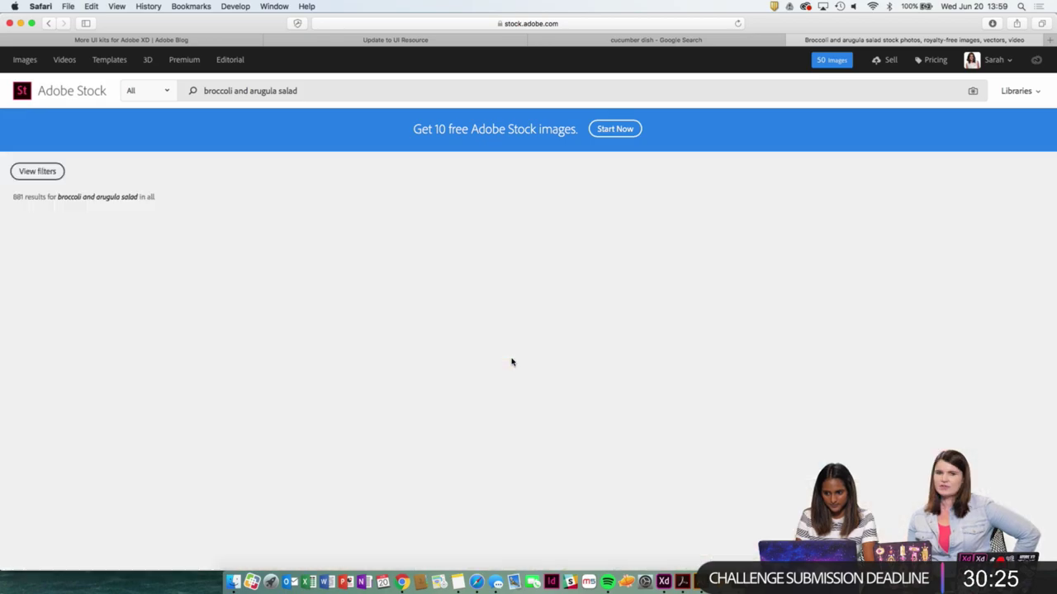
Examine the broccoli and arugula salad results for a photo that suits the first cold dish card.
{"action": "scroll", "coordinate": [599, 449], "scroll_direction": "down", "scroll_amount": 3}
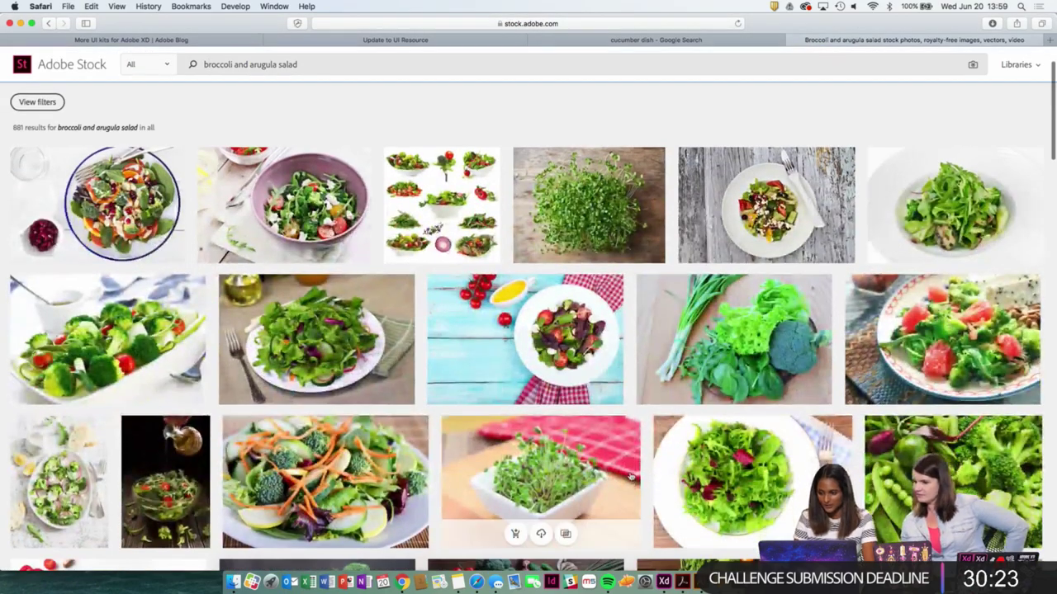
{"action": "scroll", "coordinate": [647, 361], "scroll_direction": "down", "scroll_amount": 10}
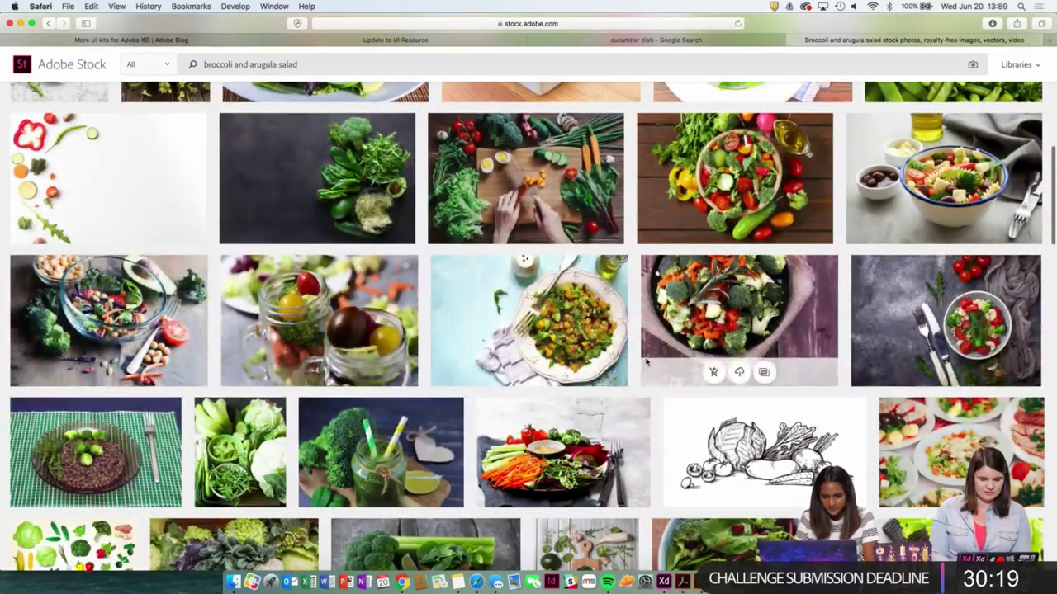
{"action": "scroll", "coordinate": [646, 364], "scroll_direction": "down", "scroll_amount": 3}
{"action": "scroll", "coordinate": [646, 363], "scroll_direction": "down", "scroll_amount": 3}
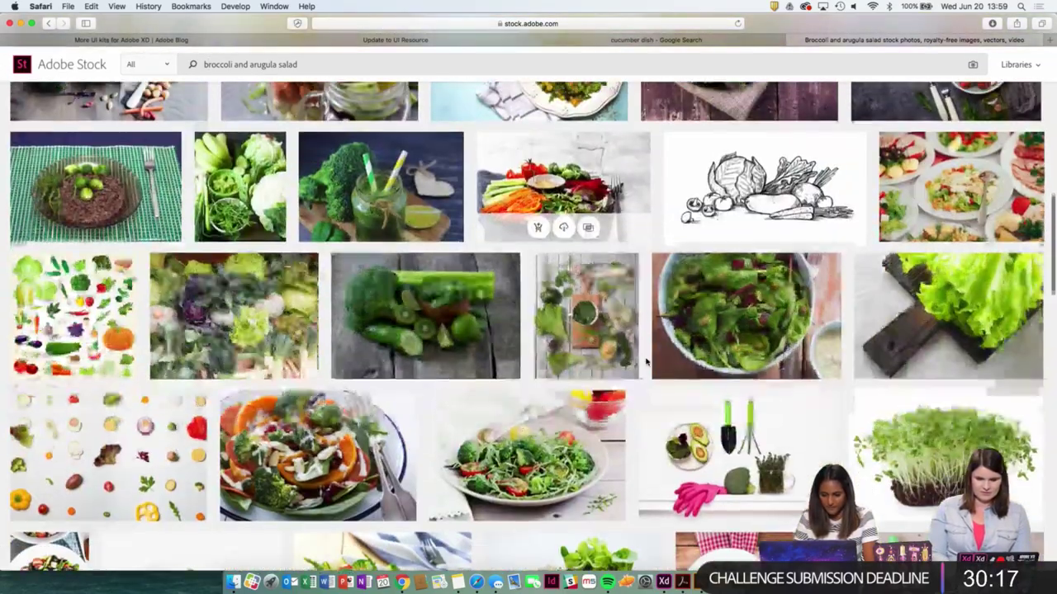
{"action": "scroll", "coordinate": [646, 361], "scroll_direction": "down", "scroll_amount": 3}
{"action": "scroll", "coordinate": [646, 361], "scroll_direction": "down", "scroll_amount": 9}
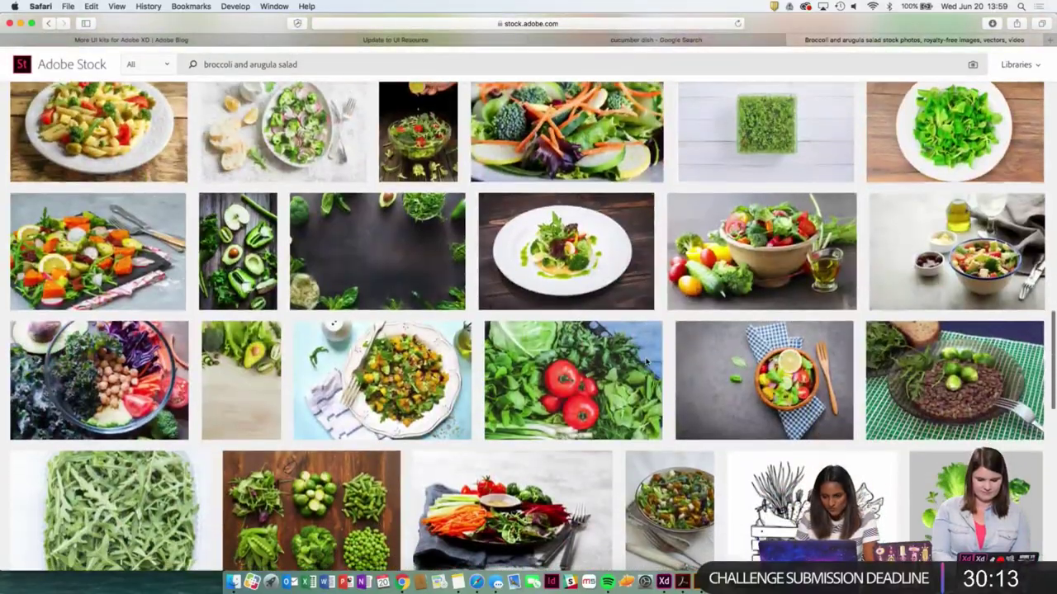
{"action": "scroll", "coordinate": [646, 362], "scroll_direction": "up", "scroll_amount": 2}
{"action": "scroll", "coordinate": [644, 361], "scroll_direction": "down", "scroll_amount": 1}
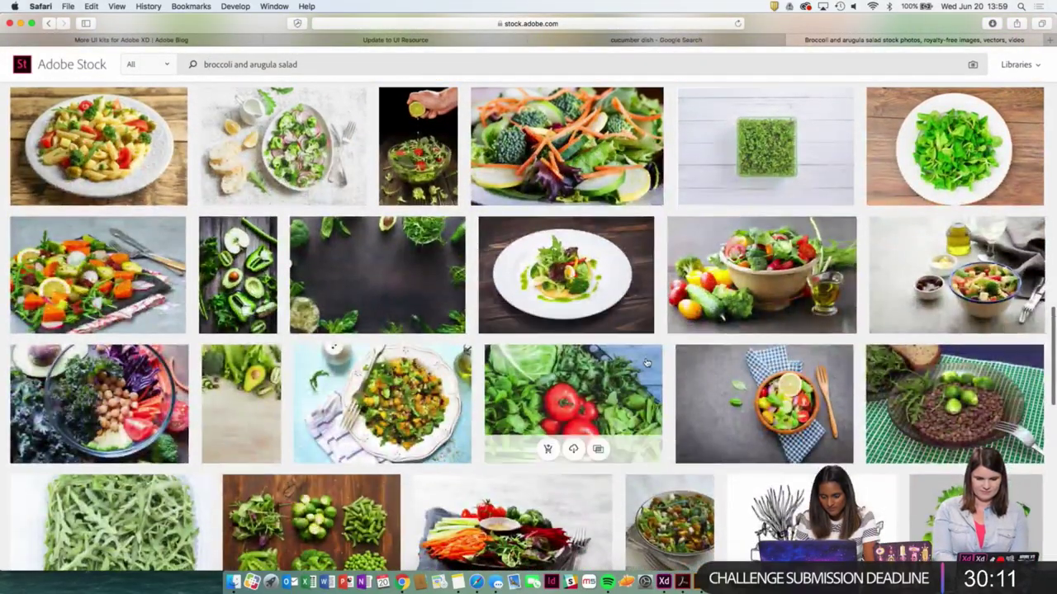
{"action": "scroll", "coordinate": [646, 361], "scroll_direction": "down", "scroll_amount": 8}
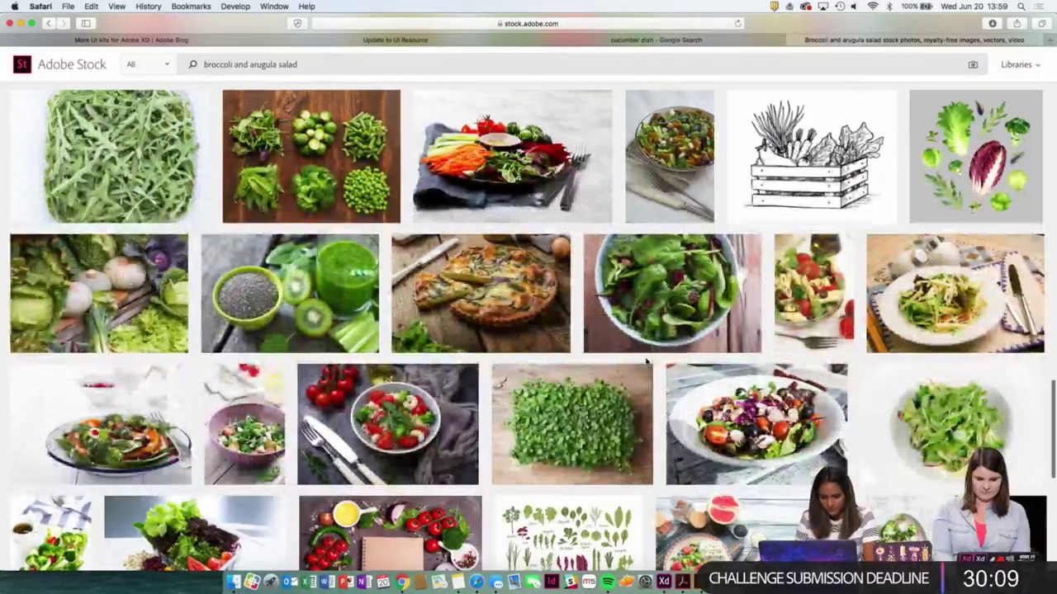
{"action": "scroll", "coordinate": [647, 362], "scroll_direction": "down", "scroll_amount": 5}
{"action": "scroll", "coordinate": [646, 361], "scroll_direction": "up", "scroll_amount": 10}
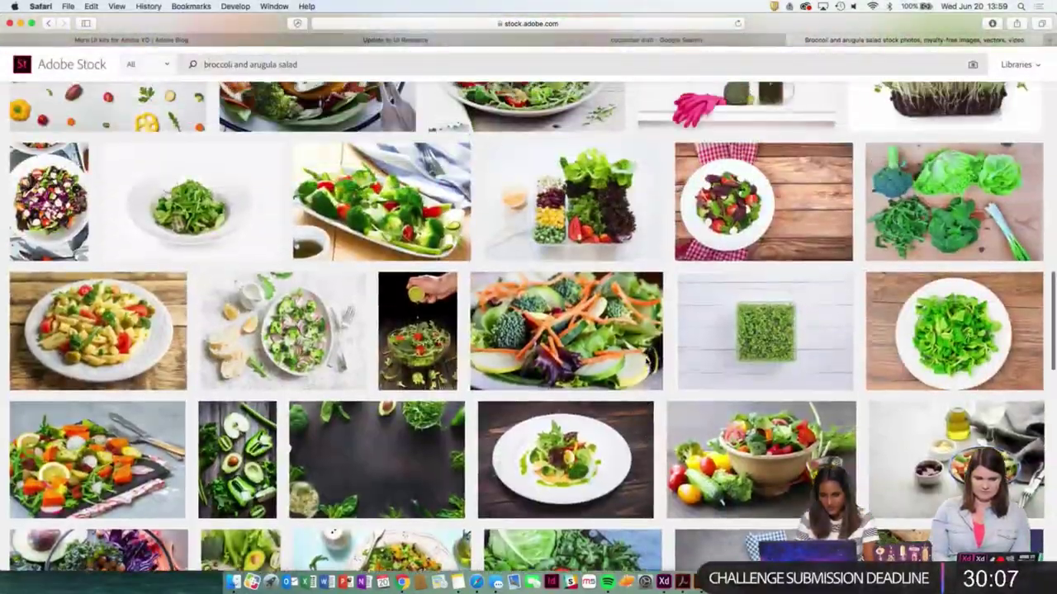
{"action": "scroll", "coordinate": [599, 322], "scroll_direction": "down", "scroll_amount": 6}
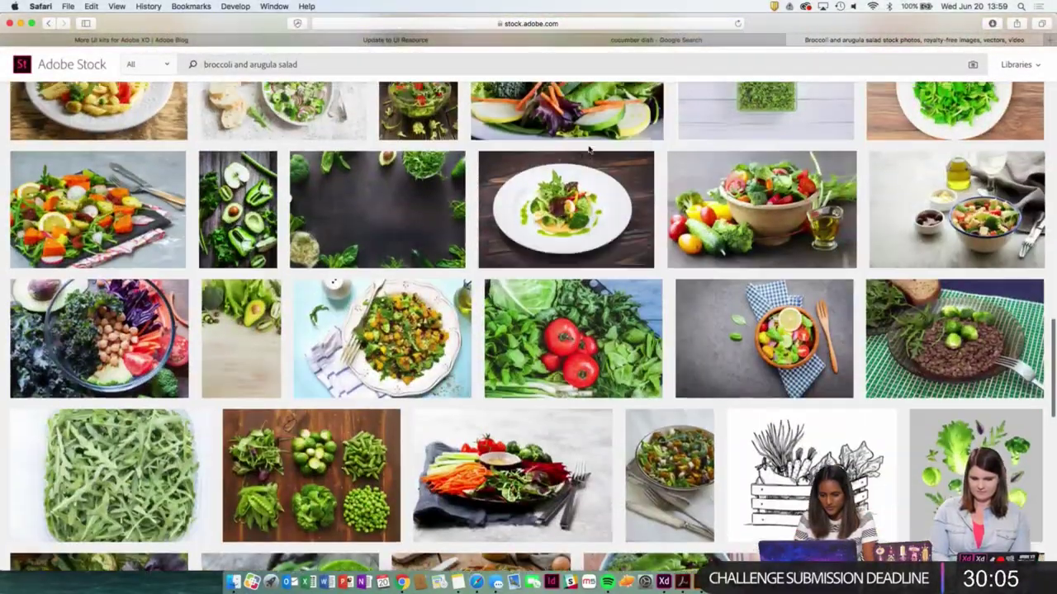
{"action": "scroll", "coordinate": [588, 149], "scroll_direction": "up", "scroll_amount": 2}
{"action": "scroll", "coordinate": [586, 143], "scroll_direction": "up", "scroll_amount": 20}
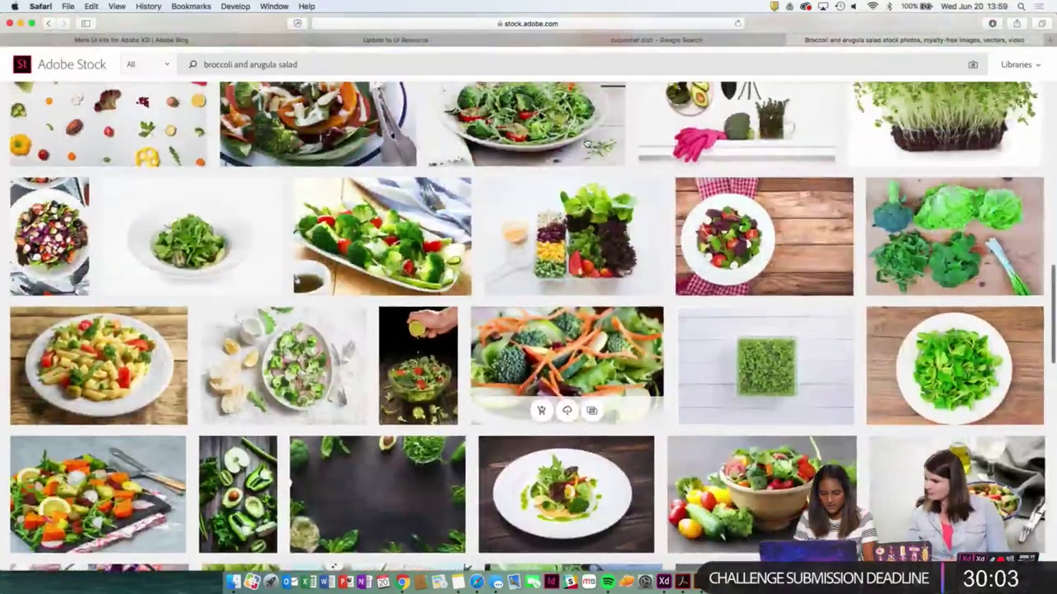
{"action": "scroll", "coordinate": [586, 142], "scroll_direction": "up", "scroll_amount": 10}
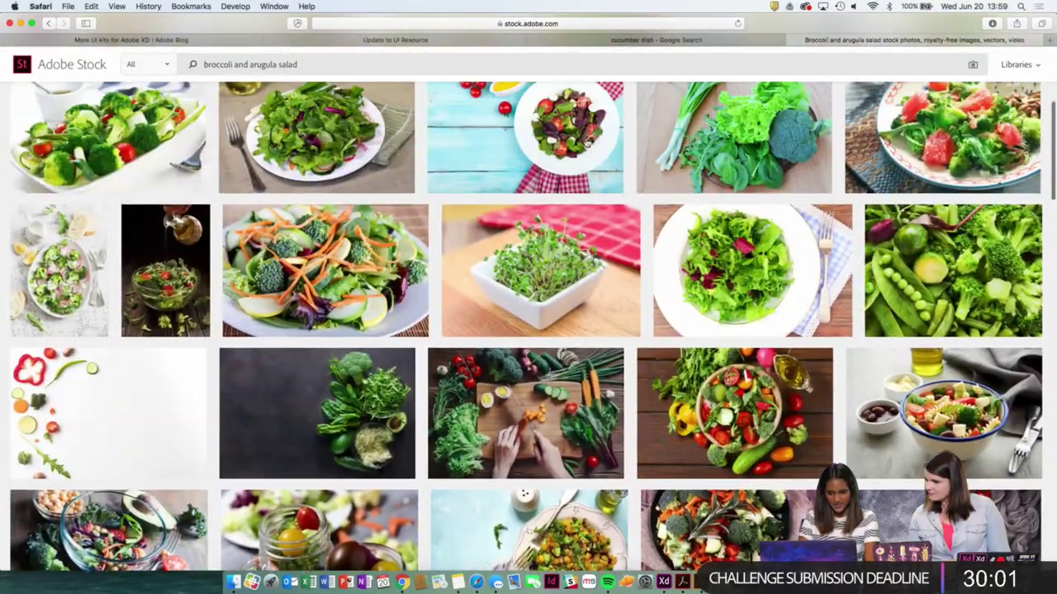
{"action": "scroll", "coordinate": [586, 140], "scroll_direction": "up", "scroll_amount": 5}
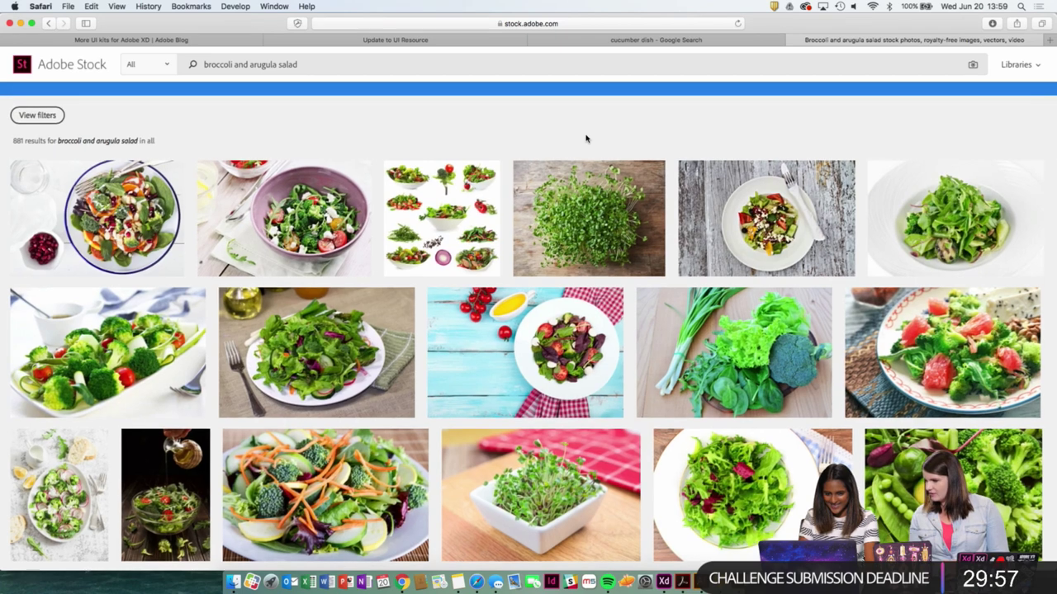
{"action": "scroll", "coordinate": [586, 139], "scroll_direction": "up", "scroll_amount": 2}
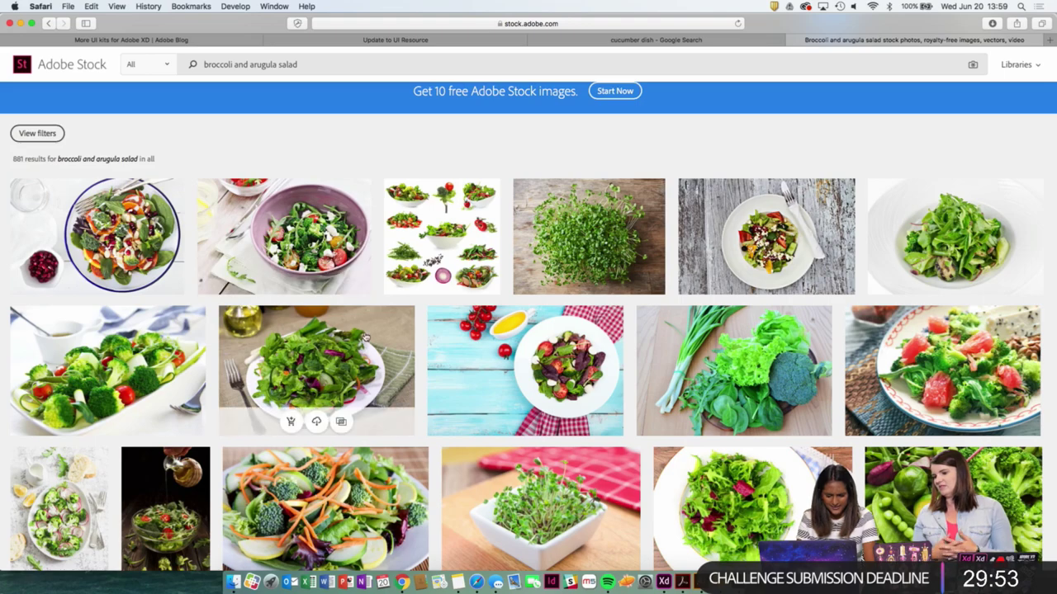
Compare the salad photos in the first rows and preview the salad with vegetables, pepperoni and pomegranate.
{"action": "scroll", "coordinate": [365, 336], "scroll_direction": "down", "scroll_amount": 3}
{"action": "scroll", "coordinate": [363, 334], "scroll_direction": "up", "scroll_amount": 2}
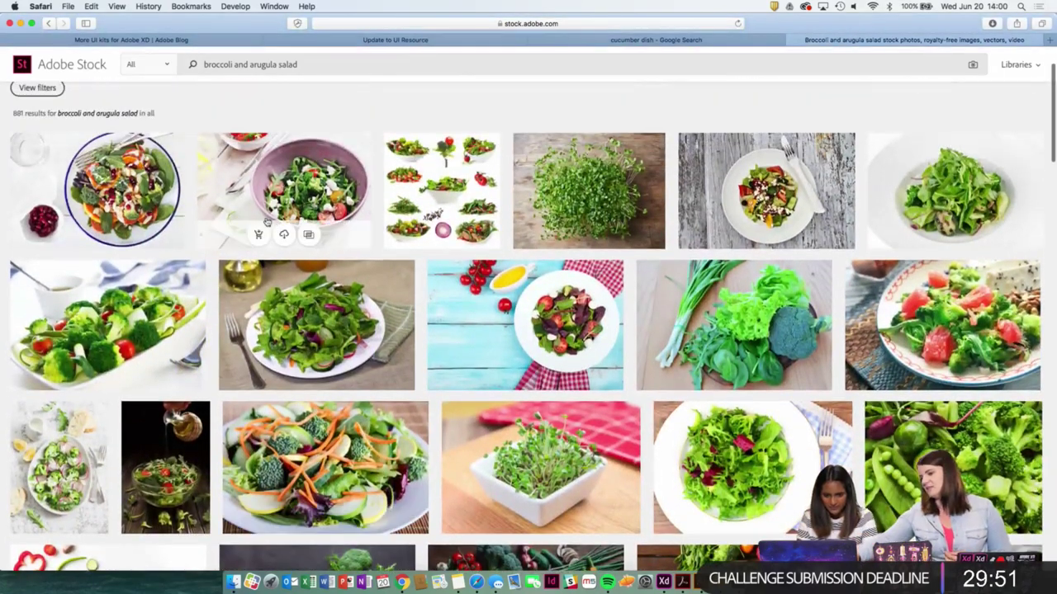
{"action": "scroll", "coordinate": [474, 265], "scroll_direction": "down", "scroll_amount": 3}
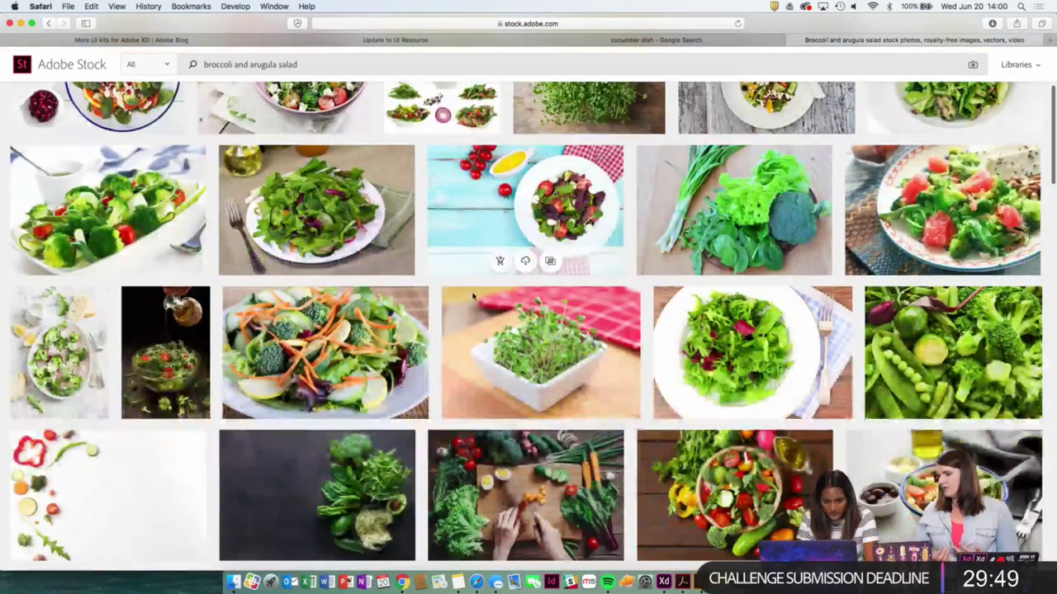
{"action": "scroll", "coordinate": [791, 264], "scroll_direction": "up", "scroll_amount": 2}
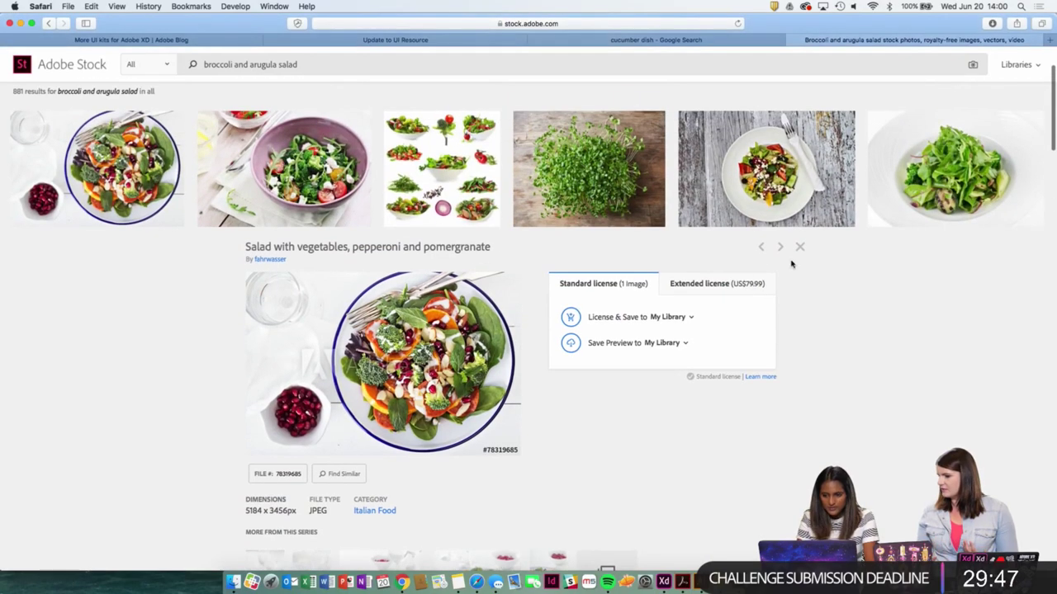
{"action": "scroll", "coordinate": [781, 281], "scroll_direction": "up", "scroll_amount": 2}
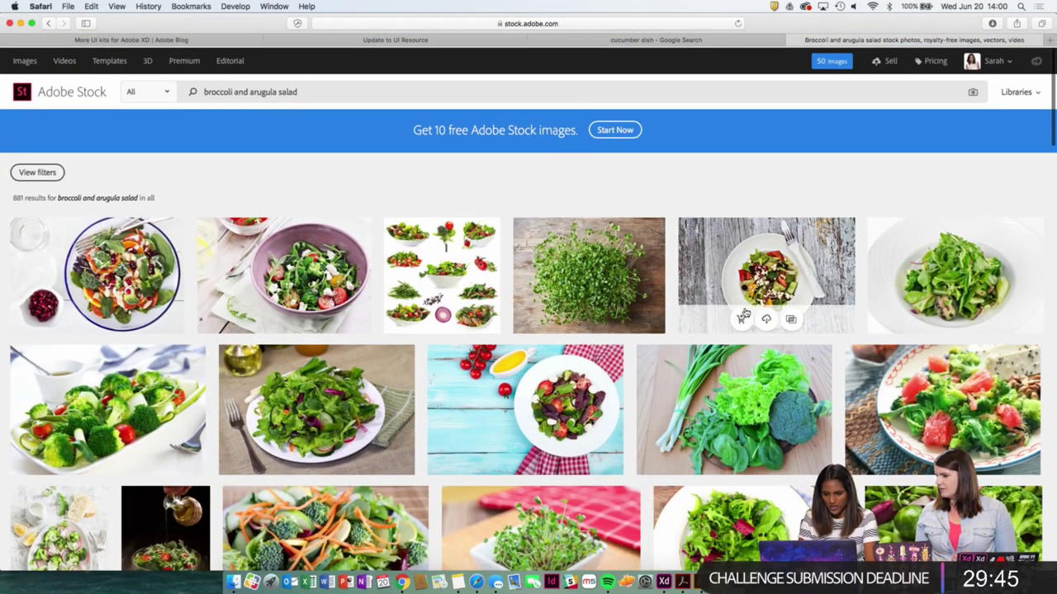
Examine the remaining rows of broccoli and arugula salad results for a photo that suits the cold dish card.
{"action": "scroll", "coordinate": [746, 313], "scroll_direction": "down", "scroll_amount": 3}
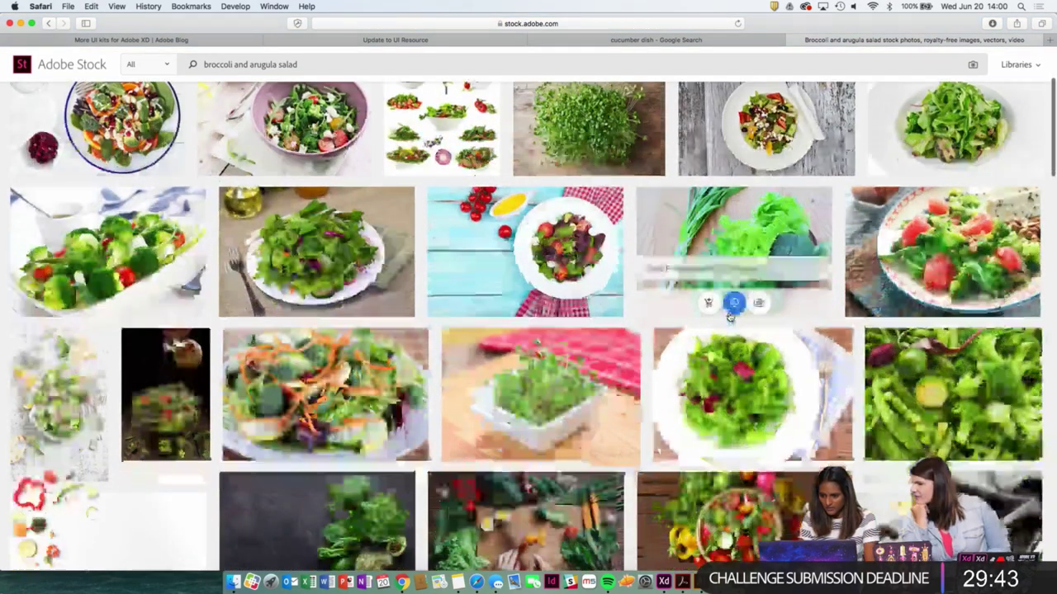
{"action": "scroll", "coordinate": [729, 316], "scroll_direction": "up", "scroll_amount": 2}
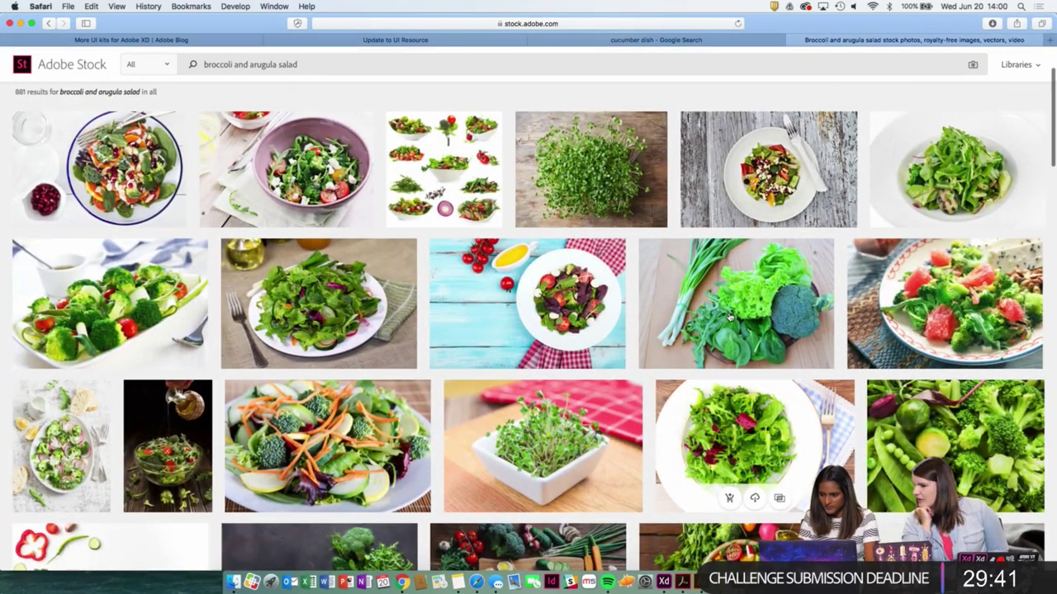
{"action": "scroll", "coordinate": [729, 316], "scroll_direction": "down", "scroll_amount": 5}
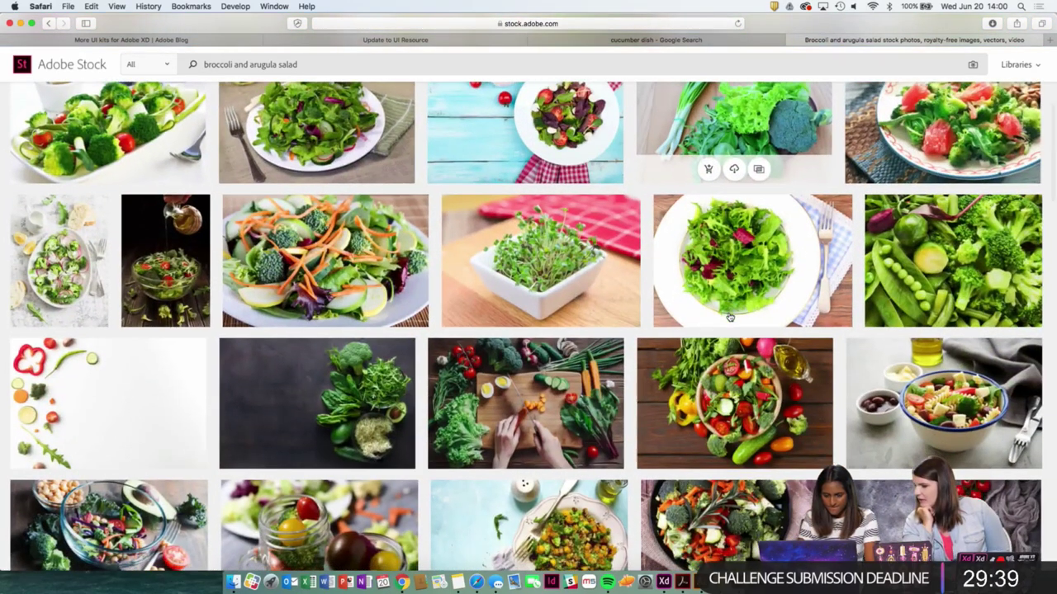
{"action": "scroll", "coordinate": [729, 312], "scroll_direction": "down", "scroll_amount": 12}
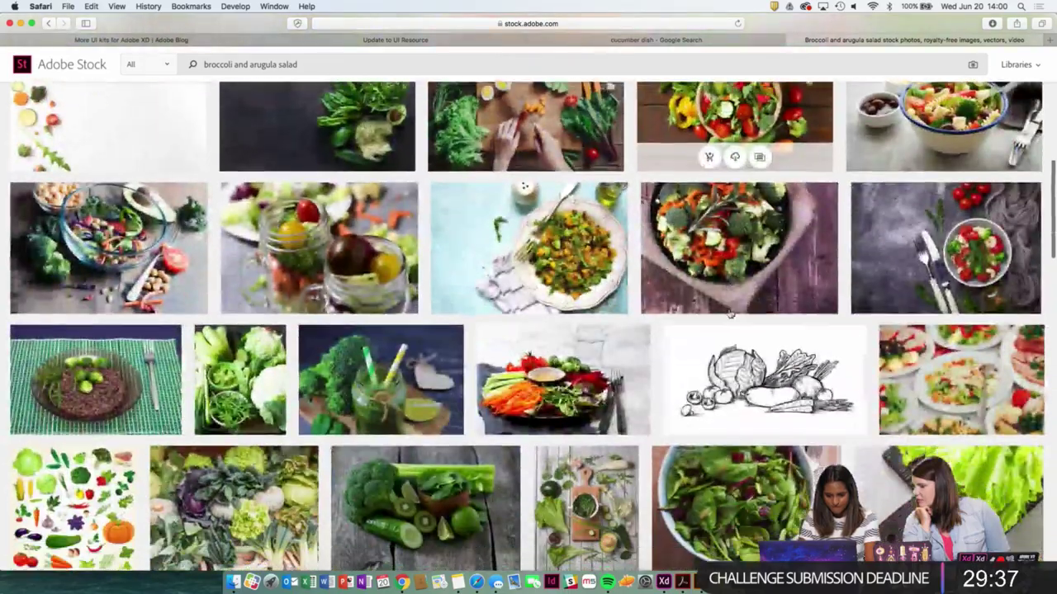
{"action": "scroll", "coordinate": [729, 312], "scroll_direction": "down", "scroll_amount": 6}
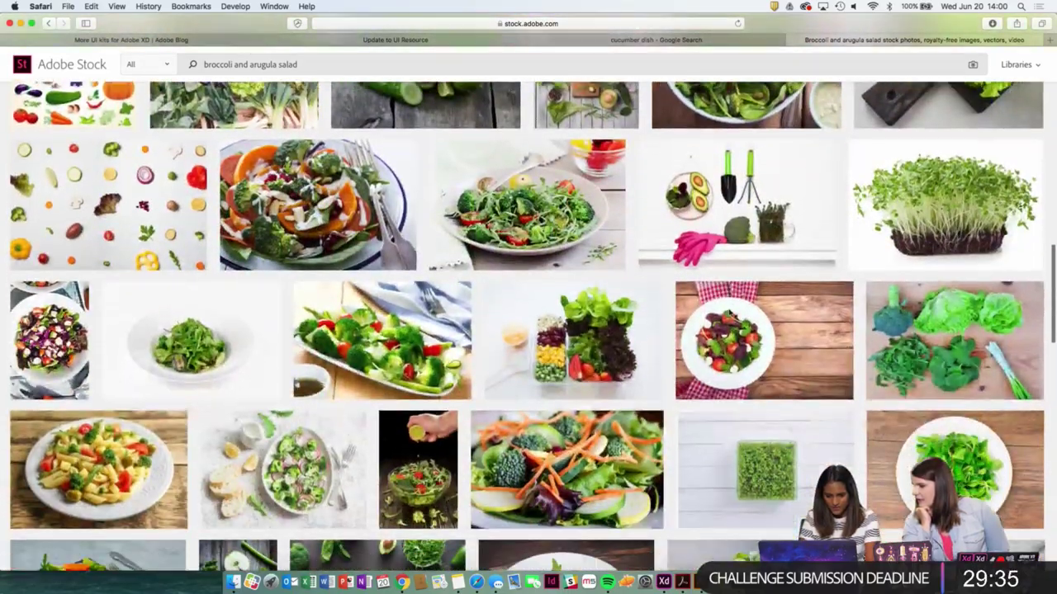
{"action": "scroll", "coordinate": [730, 313], "scroll_direction": "down", "scroll_amount": 2}
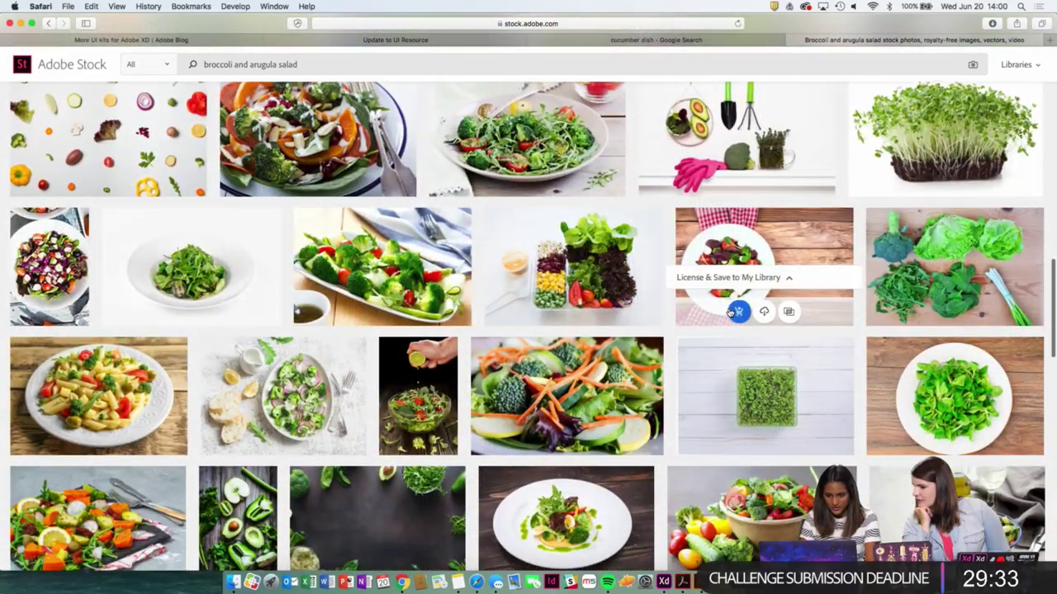
{"action": "scroll", "coordinate": [730, 312], "scroll_direction": "down", "scroll_amount": 5}
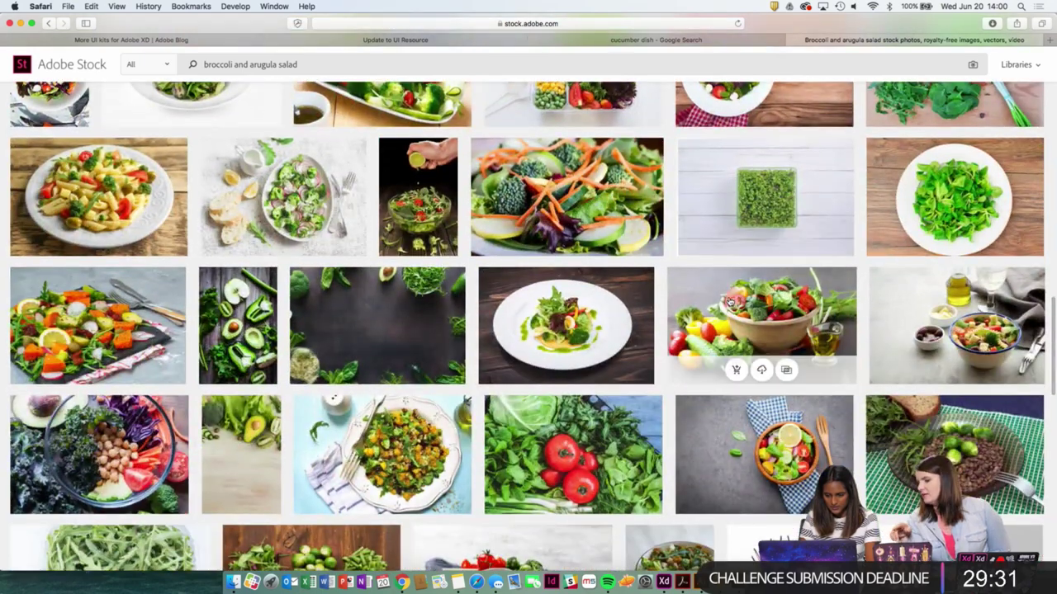
{"action": "scroll", "coordinate": [730, 302], "scroll_direction": "down", "scroll_amount": 5}
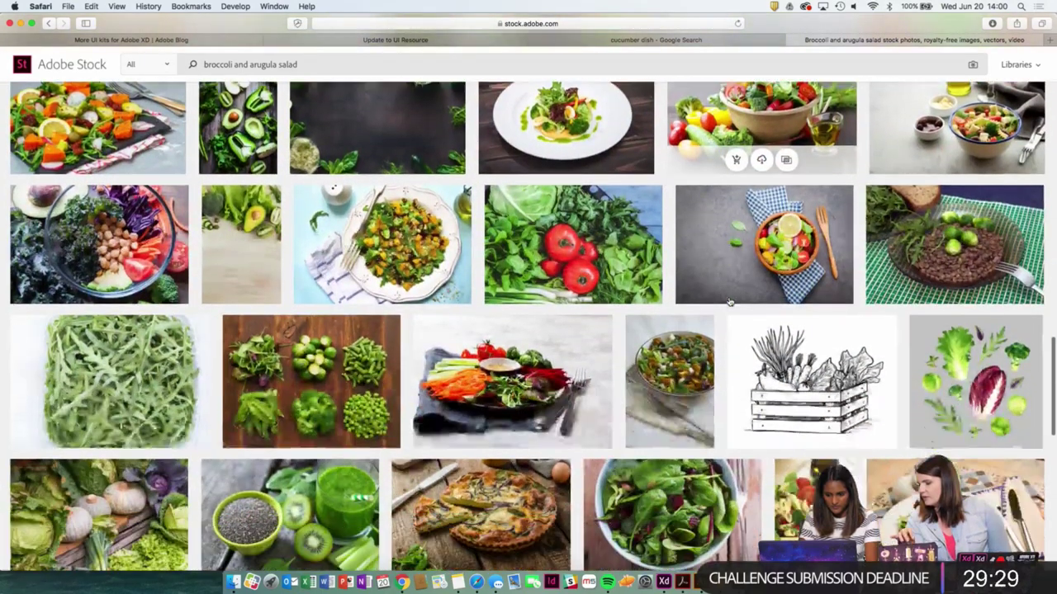
{"action": "scroll", "coordinate": [730, 302], "scroll_direction": "up", "scroll_amount": 5}
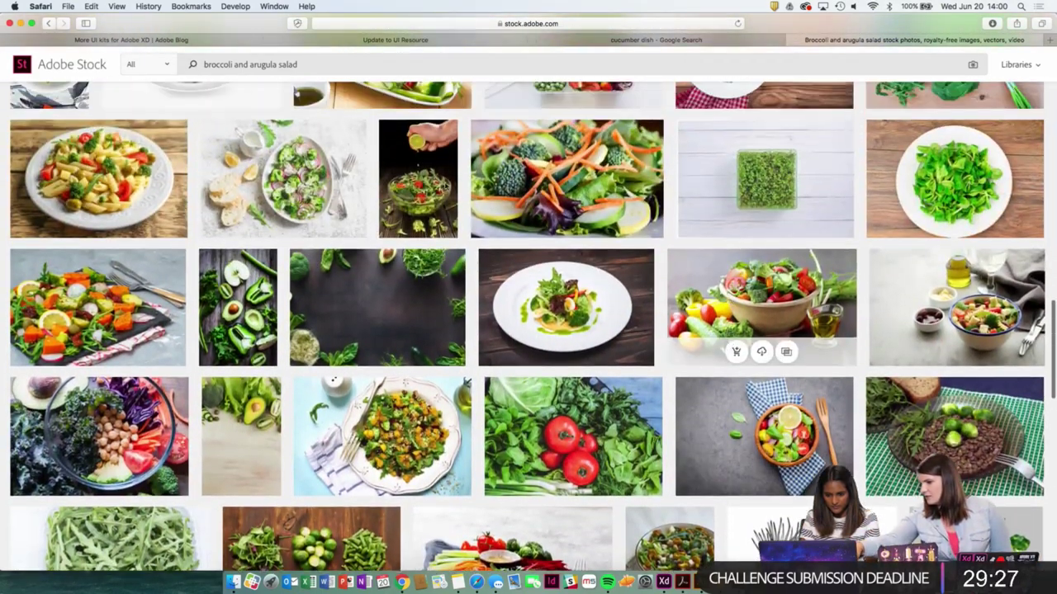
{"action": "scroll", "coordinate": [329, 180], "scroll_direction": "down", "scroll_amount": 3}
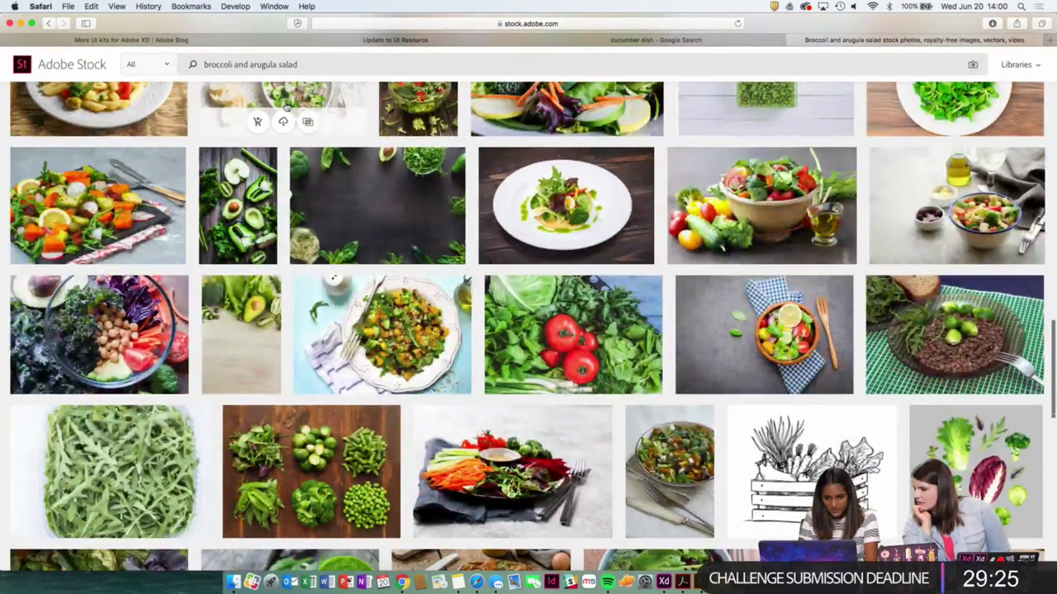
Preview the spring broccoli and radish salad with yogurt sauce and review its details and series thumbnails.
{"action": "left_click", "coordinate": [290, 109]}
{"action": "scroll", "coordinate": [438, 295], "scroll_direction": "down", "scroll_amount": 3}
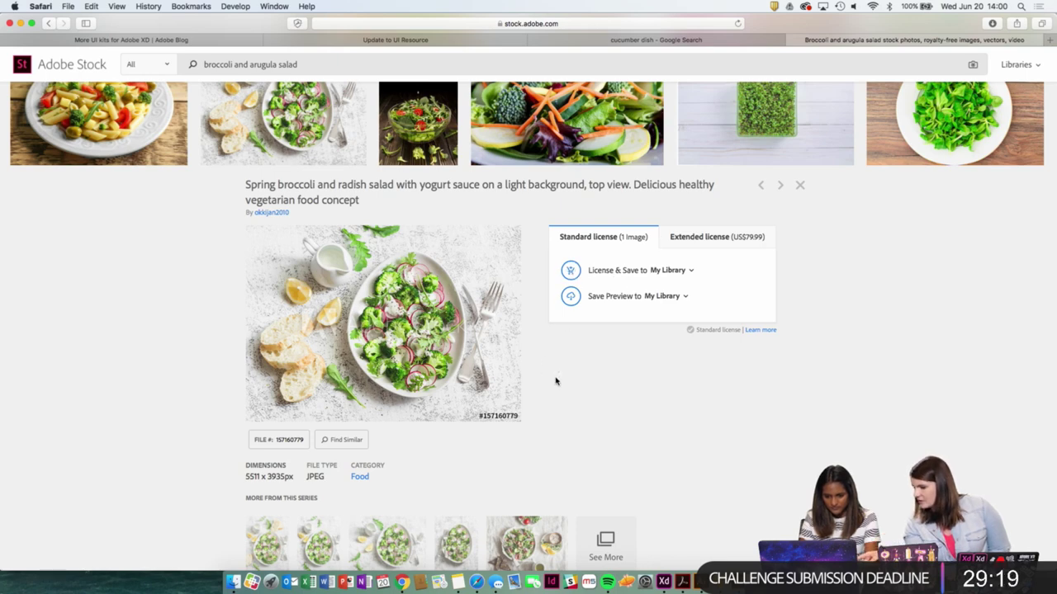
{"action": "scroll", "coordinate": [551, 338], "scroll_direction": "down", "scroll_amount": 2}
{"action": "scroll", "coordinate": [551, 339], "scroll_direction": "up", "scroll_amount": 3}
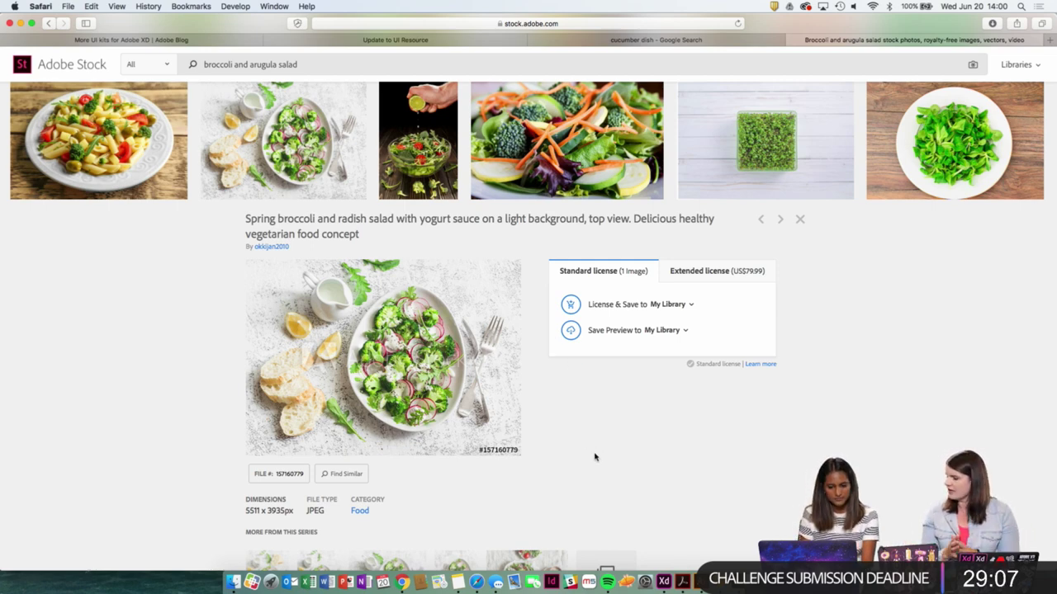
{"action": "scroll", "coordinate": [594, 456], "scroll_direction": "down", "scroll_amount": 1}
Find photos similar to the broccoli and radish salad and look through the first rows.
{"action": "left_click", "coordinate": [355, 467]}
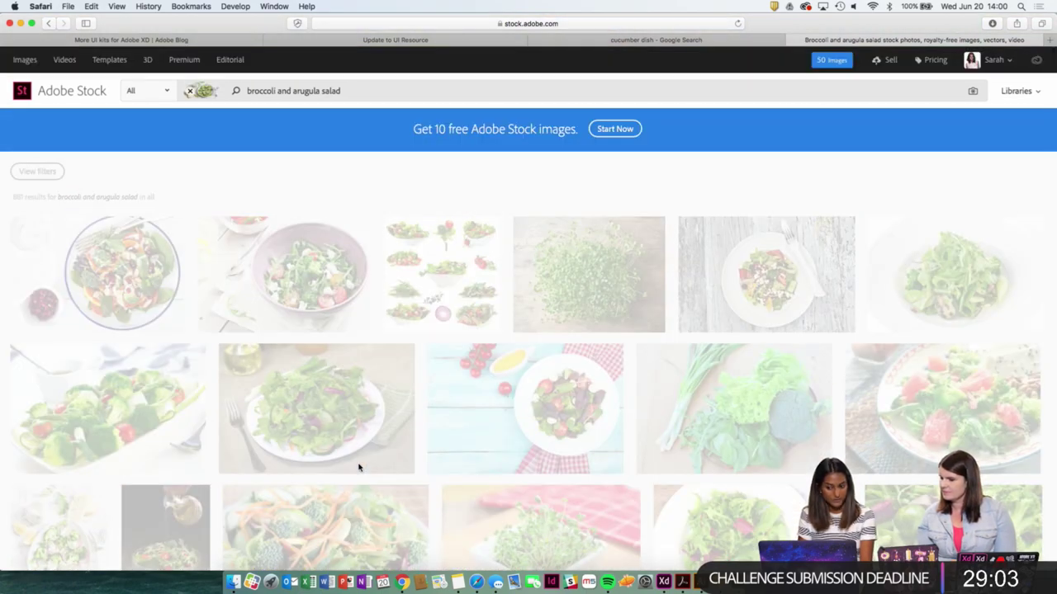
{"action": "scroll", "coordinate": [476, 438], "scroll_direction": "down", "scroll_amount": 5}
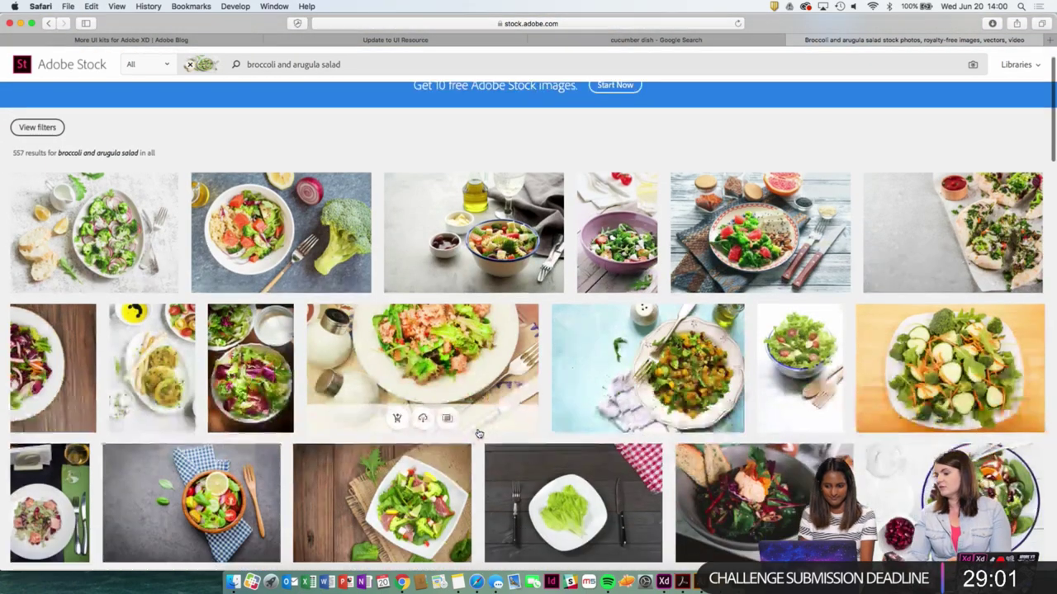
{"action": "scroll", "coordinate": [478, 433], "scroll_direction": "down", "scroll_amount": 3}
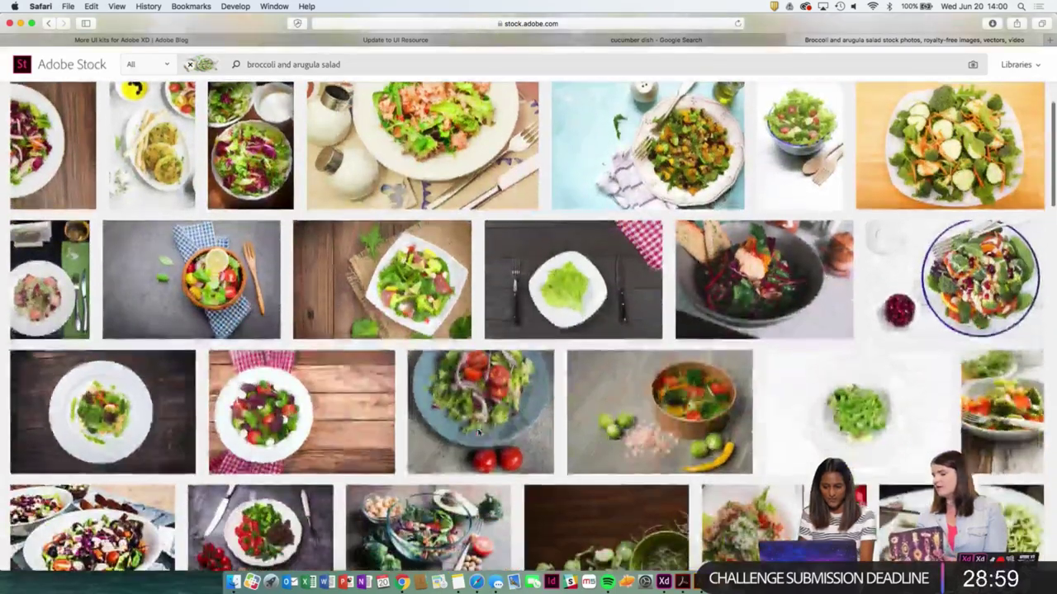
{"action": "scroll", "coordinate": [478, 433], "scroll_direction": "up", "scroll_amount": 4}
Return to the original broccoli and arugula salad results and reopen the preview of the broccoli and radish salad.
{"action": "left_click", "coordinate": [50, 24]}
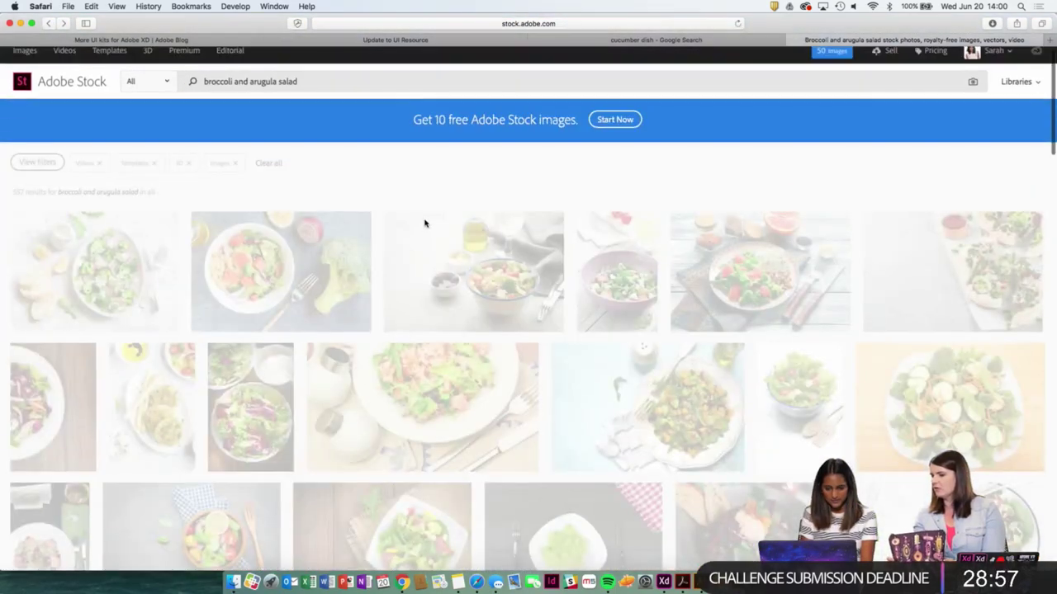
{"action": "scroll", "coordinate": [471, 354], "scroll_direction": "down", "scroll_amount": 2}
{"action": "scroll", "coordinate": [472, 353], "scroll_direction": "down", "scroll_amount": 15}
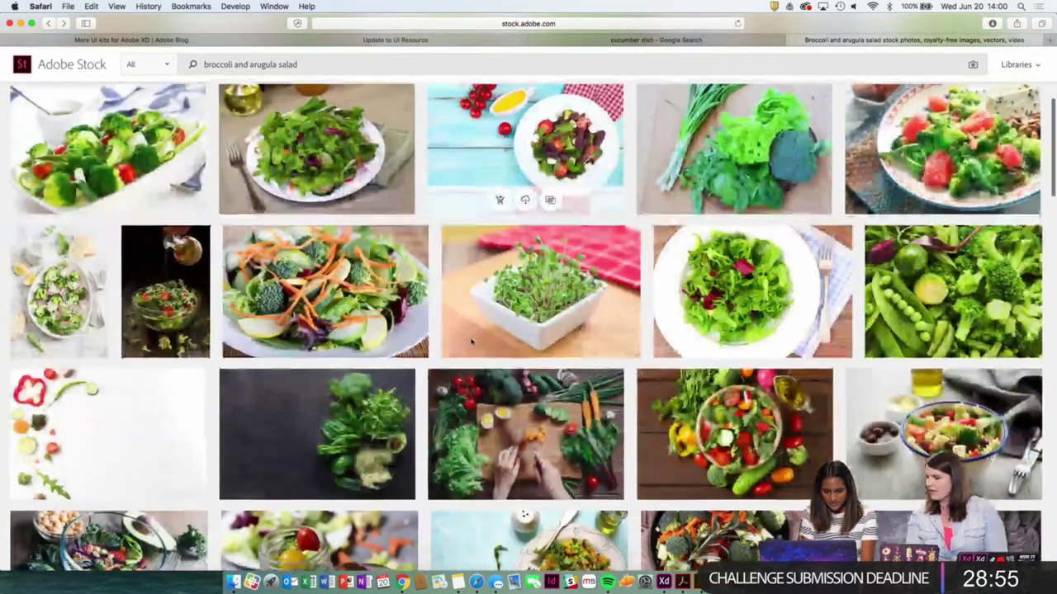
{"action": "scroll", "coordinate": [472, 341], "scroll_direction": "down", "scroll_amount": 10}
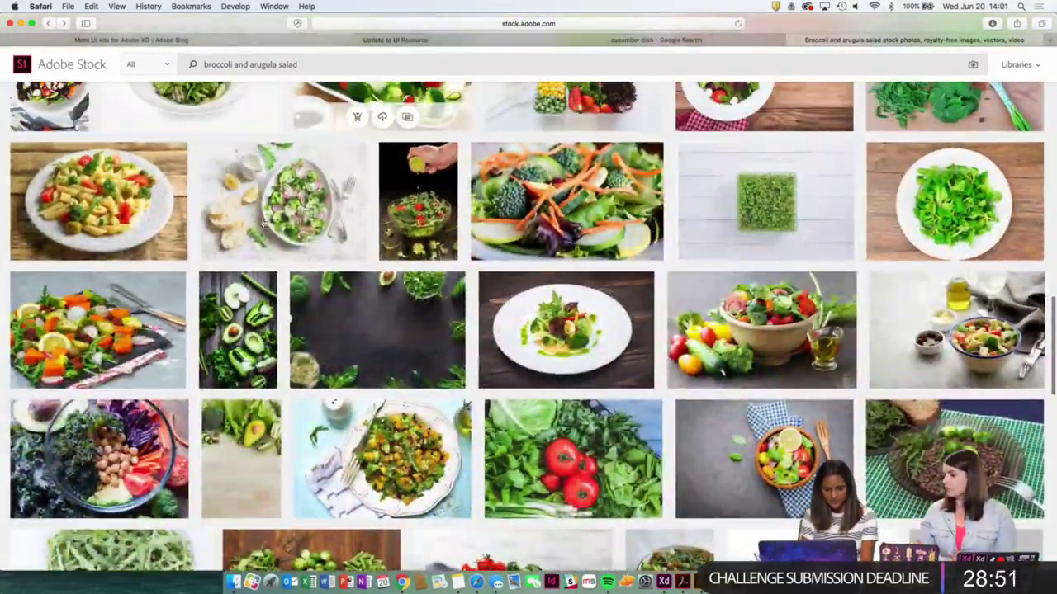
{"action": "scroll", "coordinate": [683, 259], "scroll_direction": "down", "scroll_amount": 2}
{"action": "left_click", "coordinate": [320, 110]}
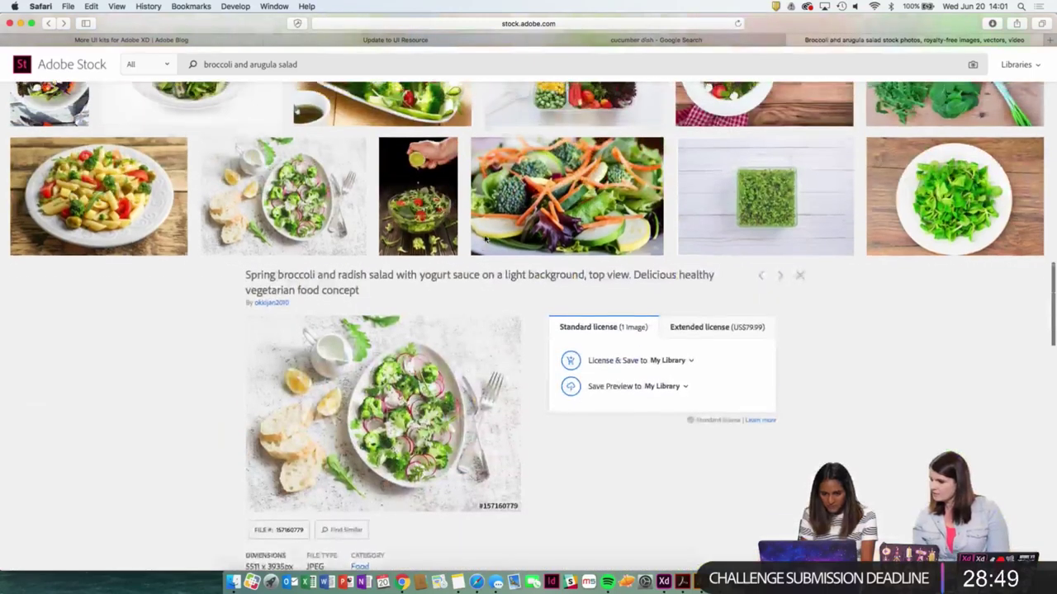
Open the complete photo series that the broccoli and radish salad image belongs to.
{"action": "scroll", "coordinate": [649, 392], "scroll_direction": "down", "scroll_amount": 2}
{"action": "scroll", "coordinate": [650, 392], "scroll_direction": "down", "scroll_amount": 5}
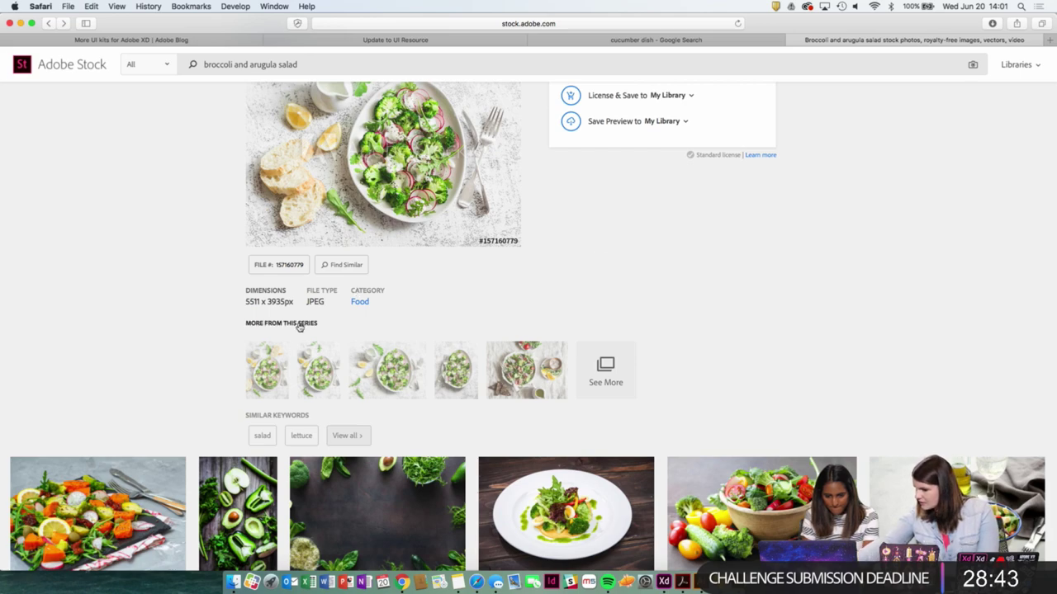
{"action": "left_click", "coordinate": [605, 371]}
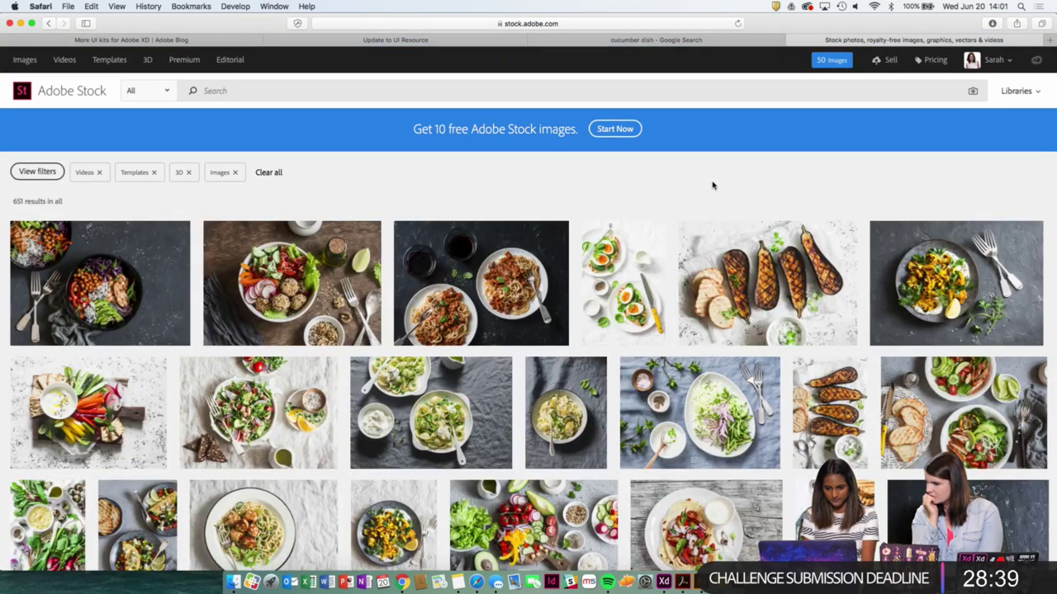
Examine the whole series of top-view food photos for images that match the recommended dishes.
{"action": "scroll", "coordinate": [577, 363], "scroll_direction": "down", "scroll_amount": 3}
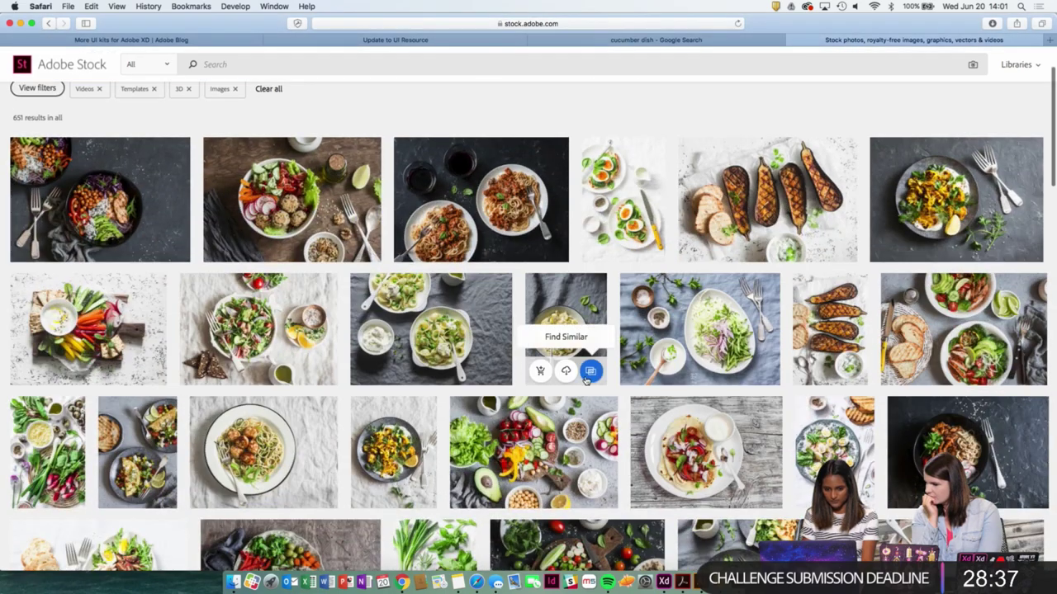
{"action": "scroll", "coordinate": [586, 380], "scroll_direction": "down", "scroll_amount": 3}
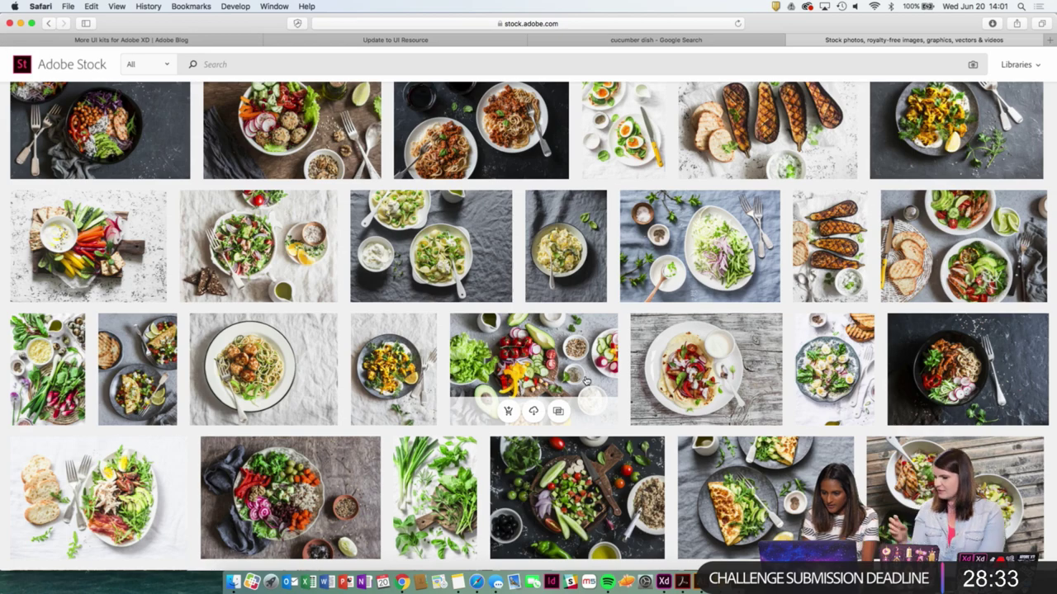
{"action": "scroll", "coordinate": [585, 380], "scroll_direction": "down", "scroll_amount": 1}
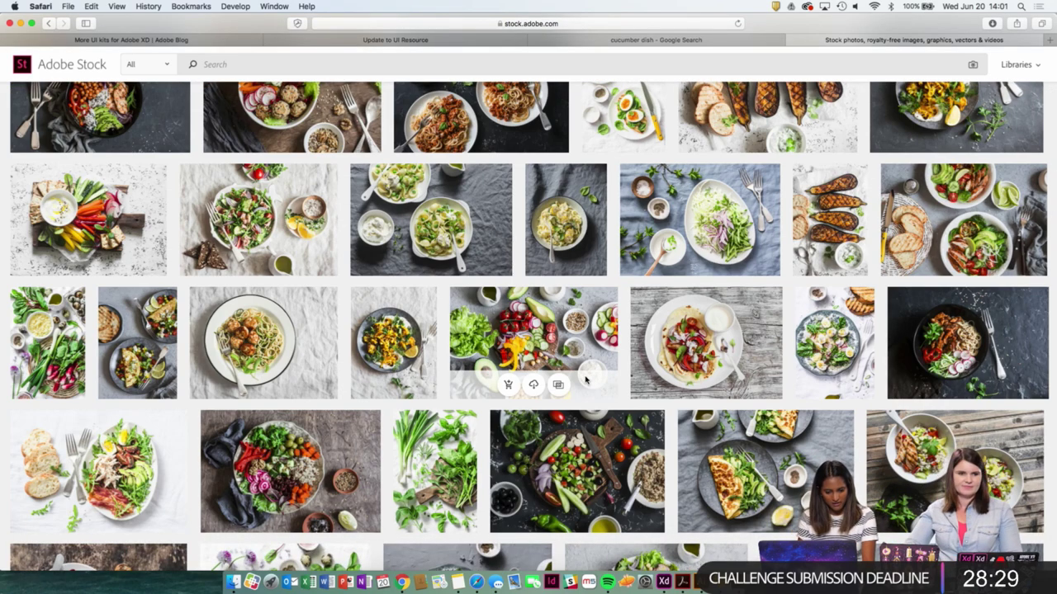
{"action": "scroll", "coordinate": [585, 381], "scroll_direction": "down", "scroll_amount": 15}
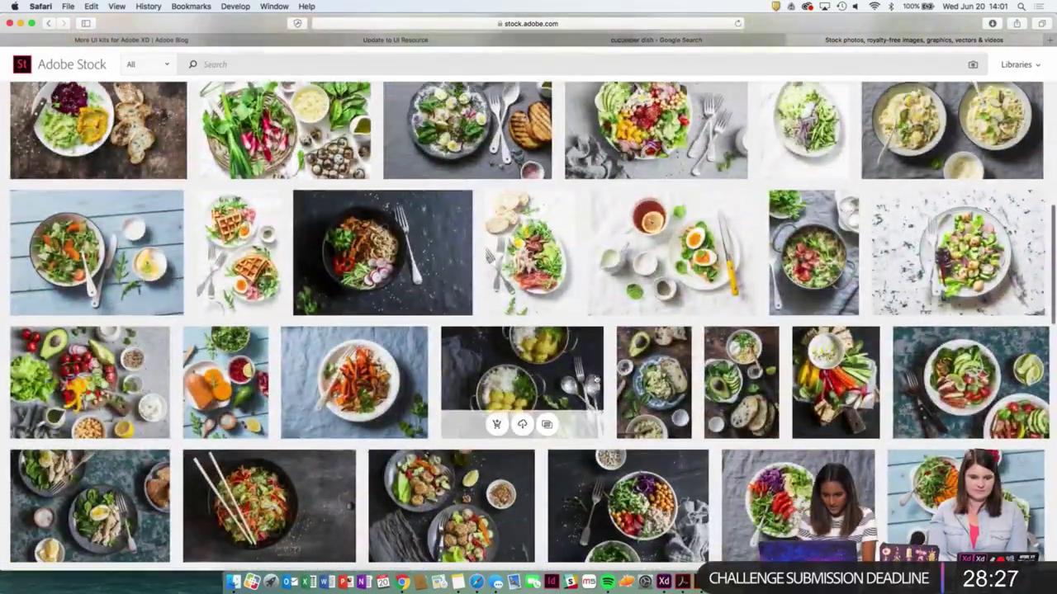
{"action": "scroll", "coordinate": [594, 379], "scroll_direction": "up", "scroll_amount": 1}
{"action": "scroll", "coordinate": [594, 379], "scroll_direction": "down", "scroll_amount": 12}
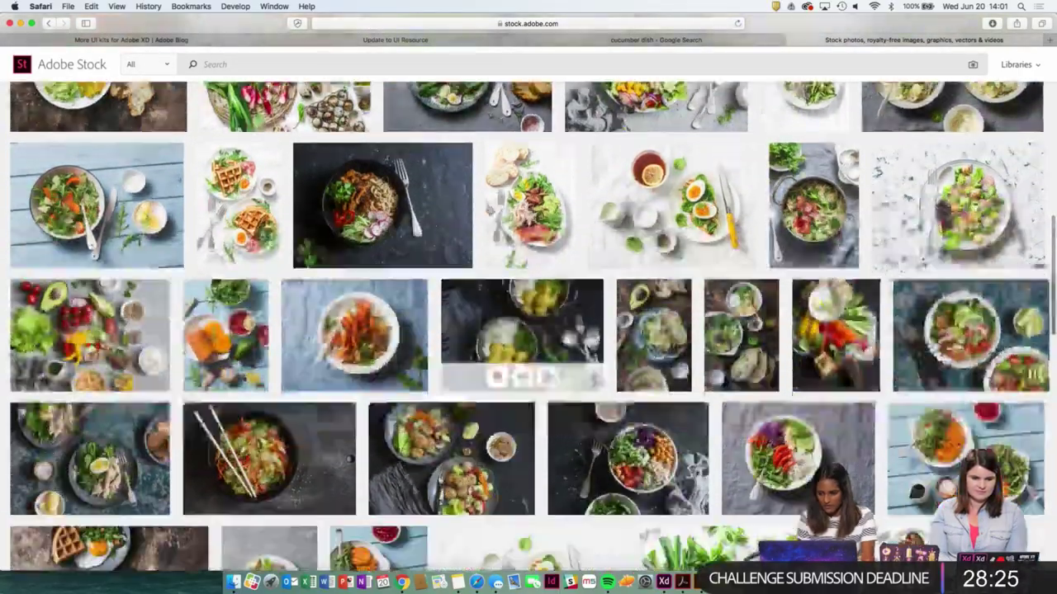
{"action": "scroll", "coordinate": [595, 378], "scroll_direction": "down", "scroll_amount": 1}
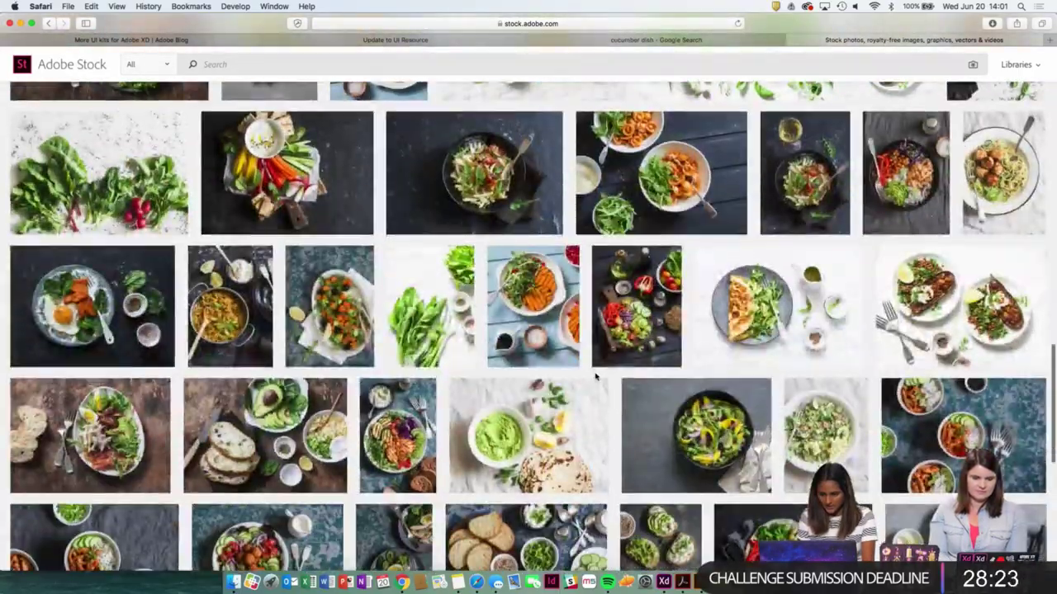
{"action": "scroll", "coordinate": [594, 378], "scroll_direction": "up", "scroll_amount": 10}
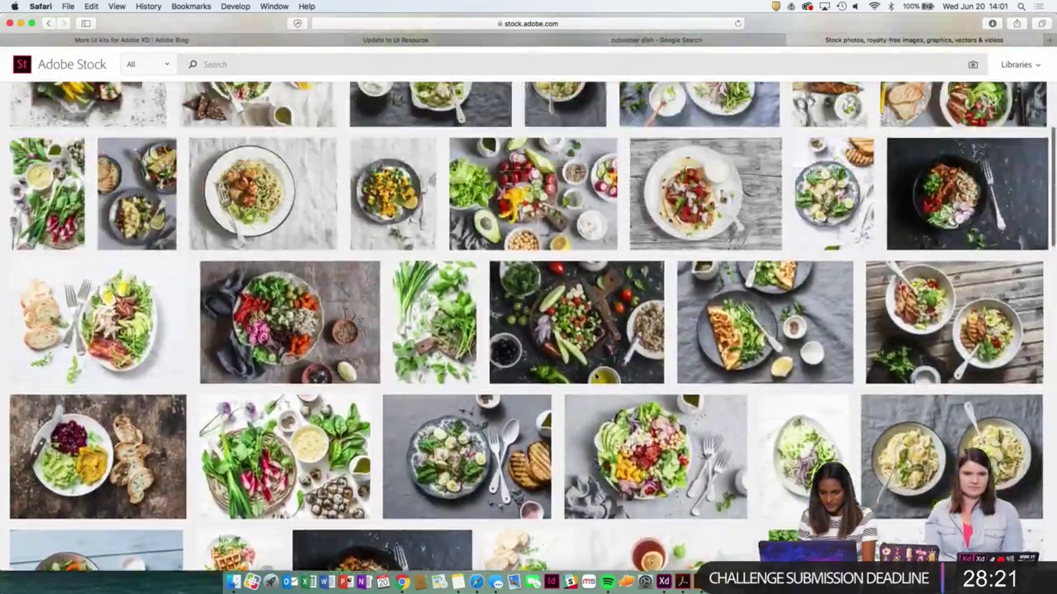
{"action": "scroll", "coordinate": [594, 379], "scroll_direction": "up", "scroll_amount": 6}
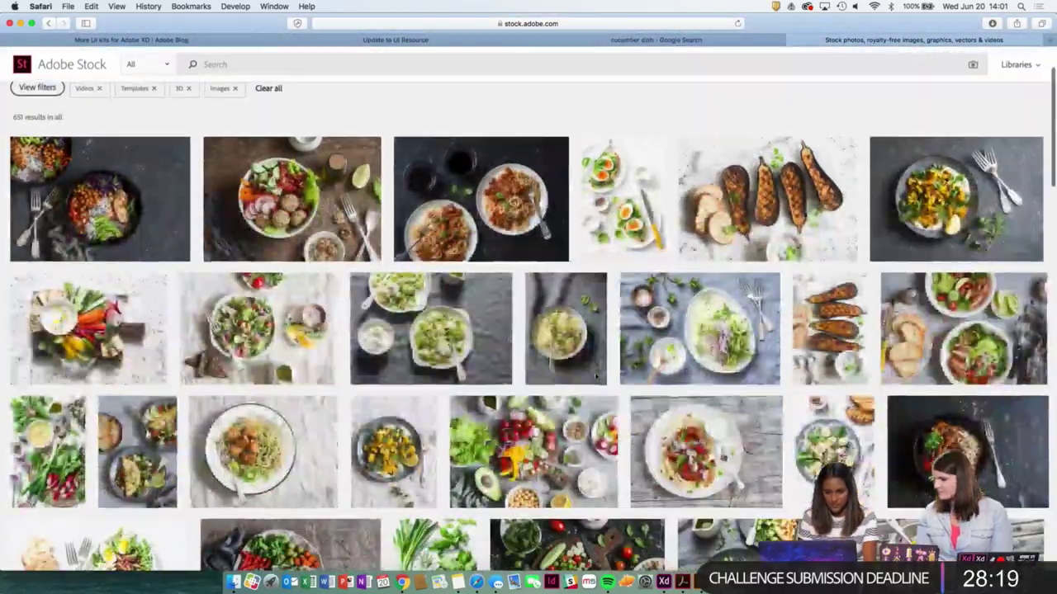
{"action": "scroll", "coordinate": [605, 329], "scroll_direction": "down", "scroll_amount": 2}
{"action": "scroll", "coordinate": [605, 329], "scroll_direction": "down", "scroll_amount": 4}
{"action": "scroll", "coordinate": [605, 329], "scroll_direction": "down", "scroll_amount": 15}
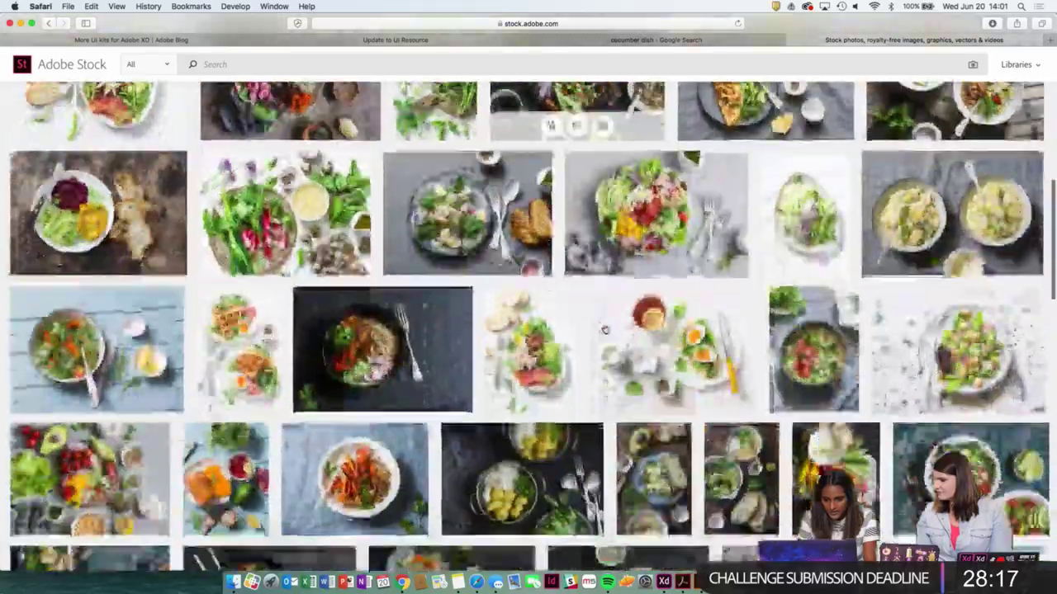
{"action": "scroll", "coordinate": [605, 329], "scroll_direction": "down", "scroll_amount": 3}
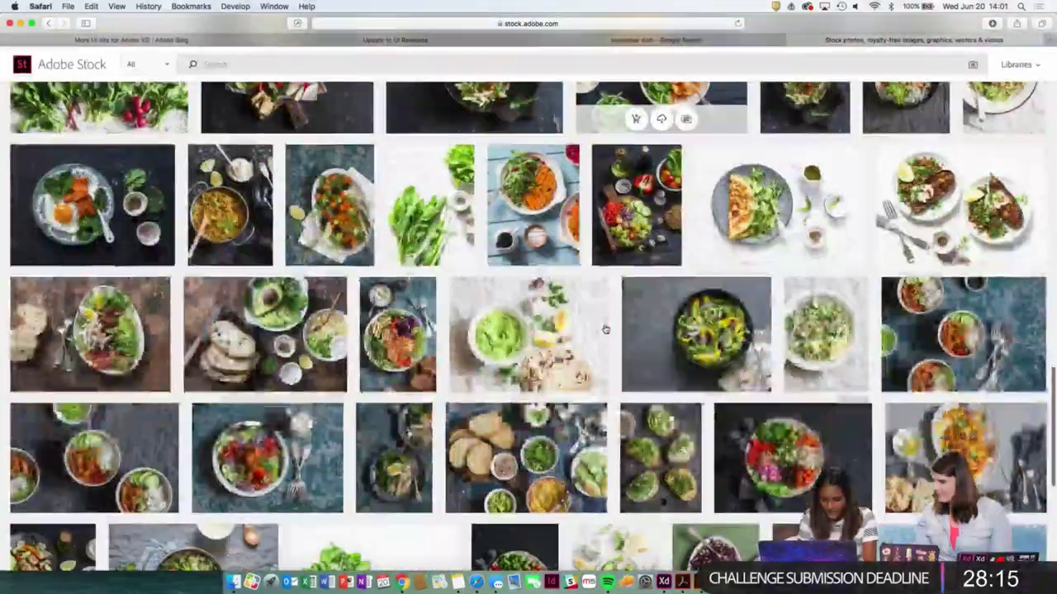
{"action": "scroll", "coordinate": [605, 329], "scroll_direction": "down", "scroll_amount": 3}
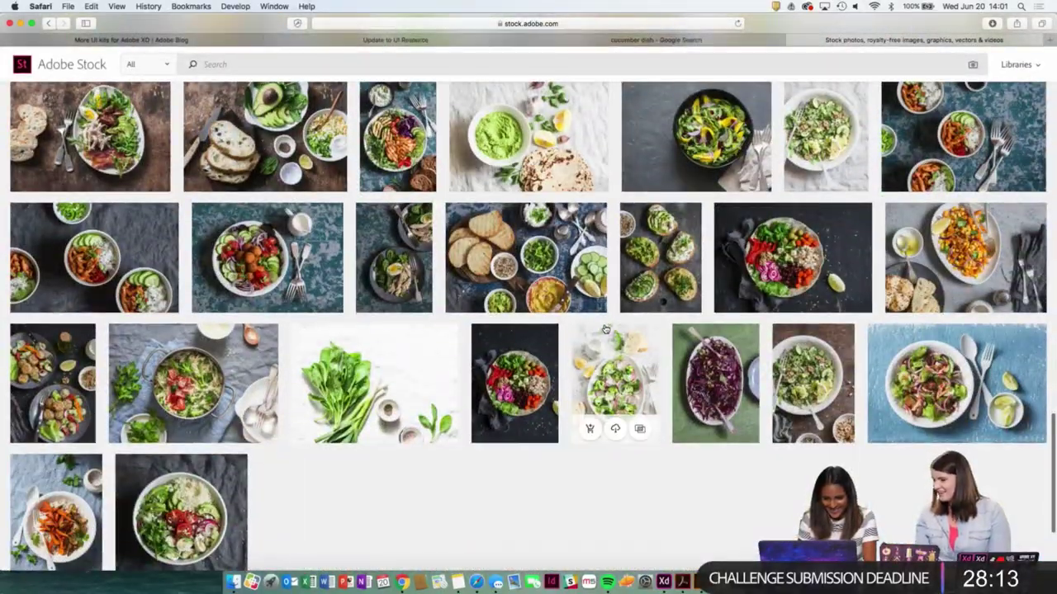
Return to the broccoli and arugula salad results and examine the whole list for photos that match the recommended dish.
{"action": "scroll", "coordinate": [605, 329], "scroll_direction": "up", "scroll_amount": 10}
{"action": "left_click", "coordinate": [47, 24]}
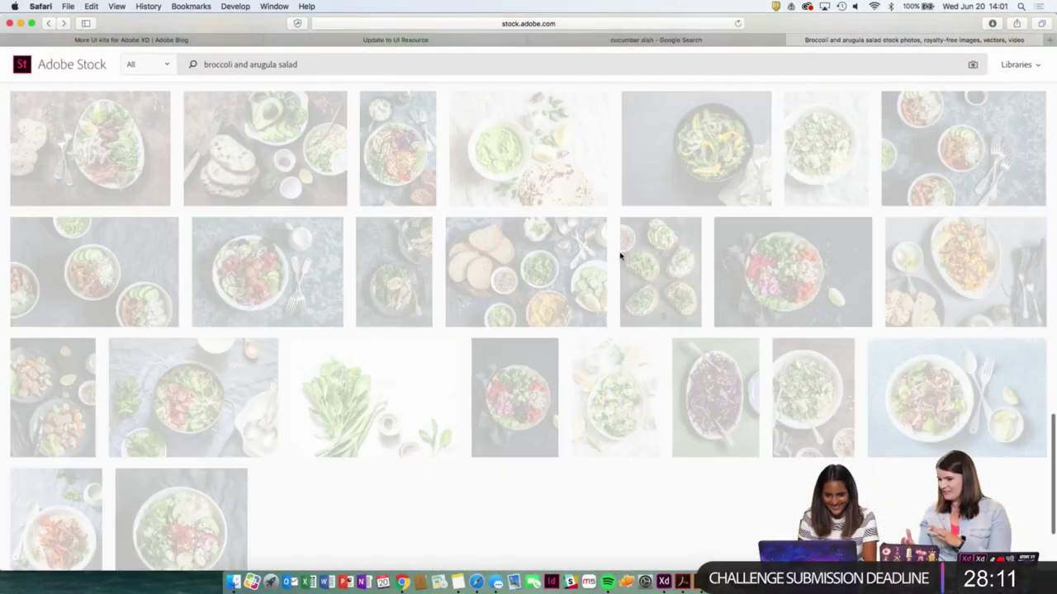
{"action": "scroll", "coordinate": [615, 397], "scroll_direction": "down", "scroll_amount": 4}
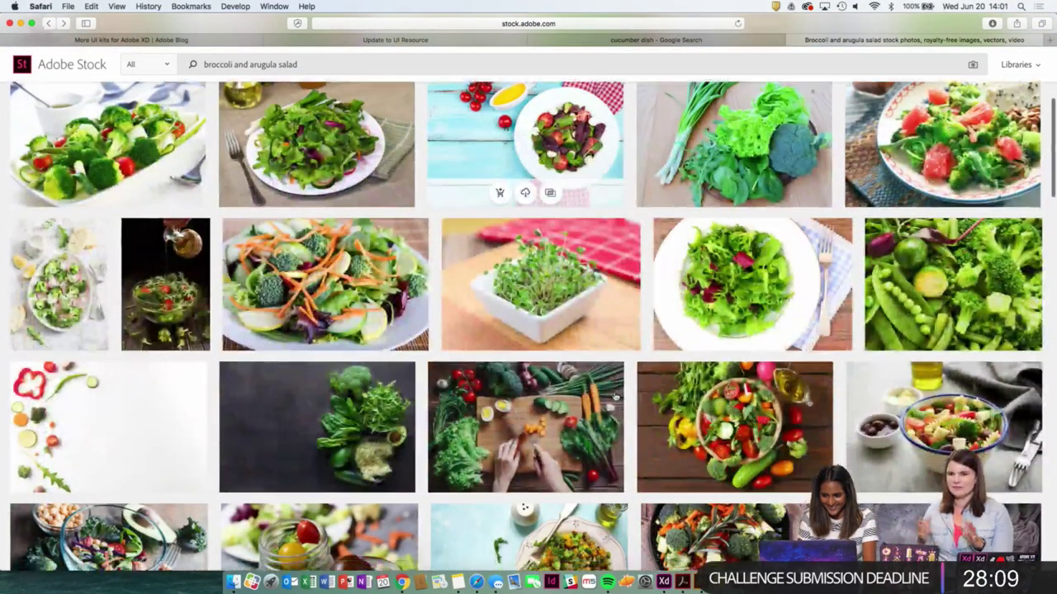
{"action": "scroll", "coordinate": [615, 397], "scroll_direction": "down", "scroll_amount": 2}
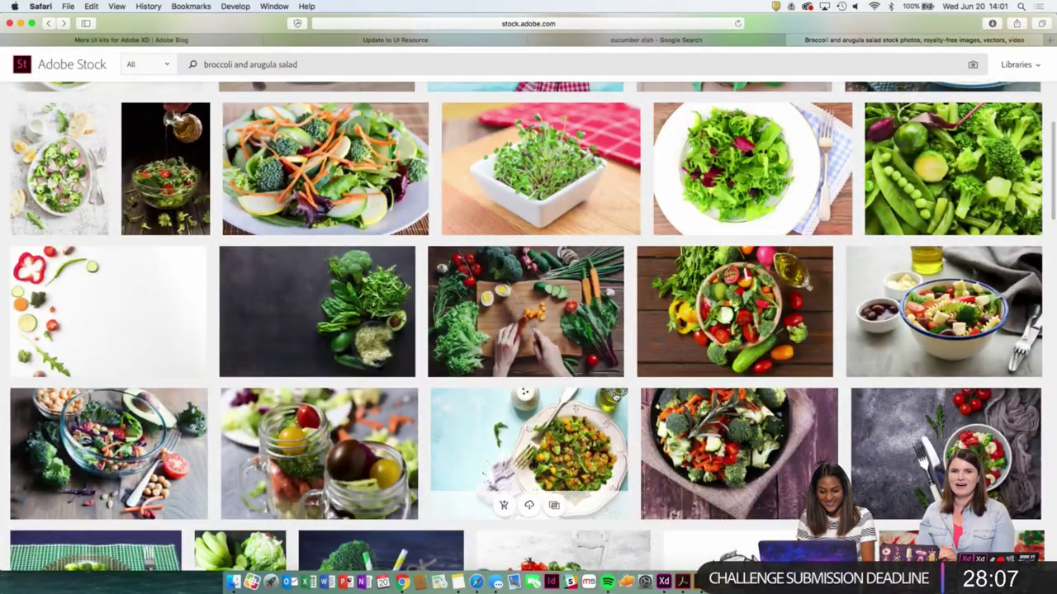
{"action": "scroll", "coordinate": [615, 397], "scroll_direction": "down", "scroll_amount": 4}
{"action": "scroll", "coordinate": [615, 397], "scroll_direction": "down", "scroll_amount": 9}
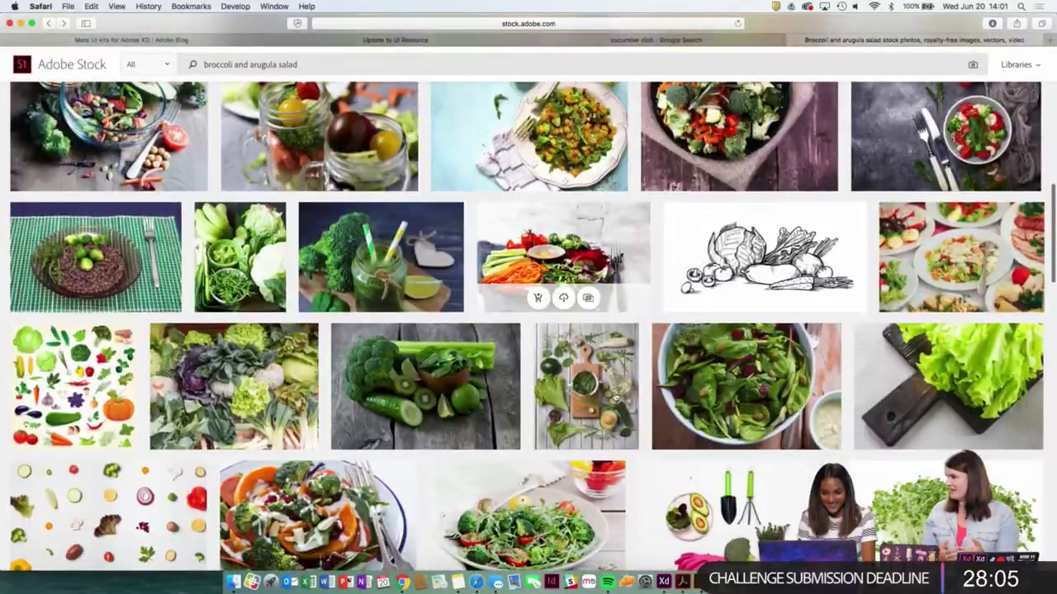
{"action": "scroll", "coordinate": [614, 397], "scroll_direction": "down", "scroll_amount": 4}
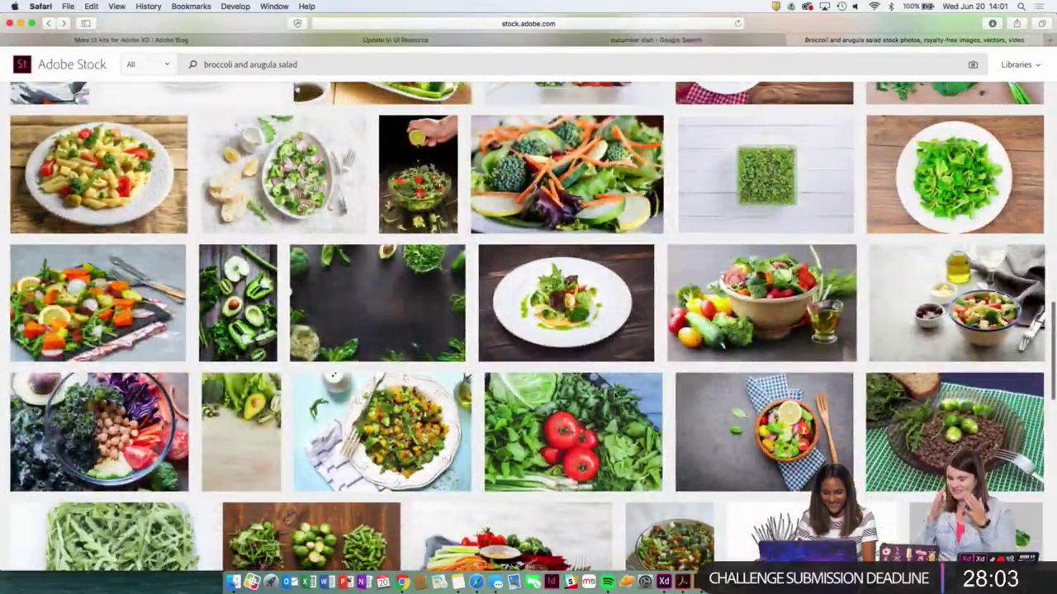
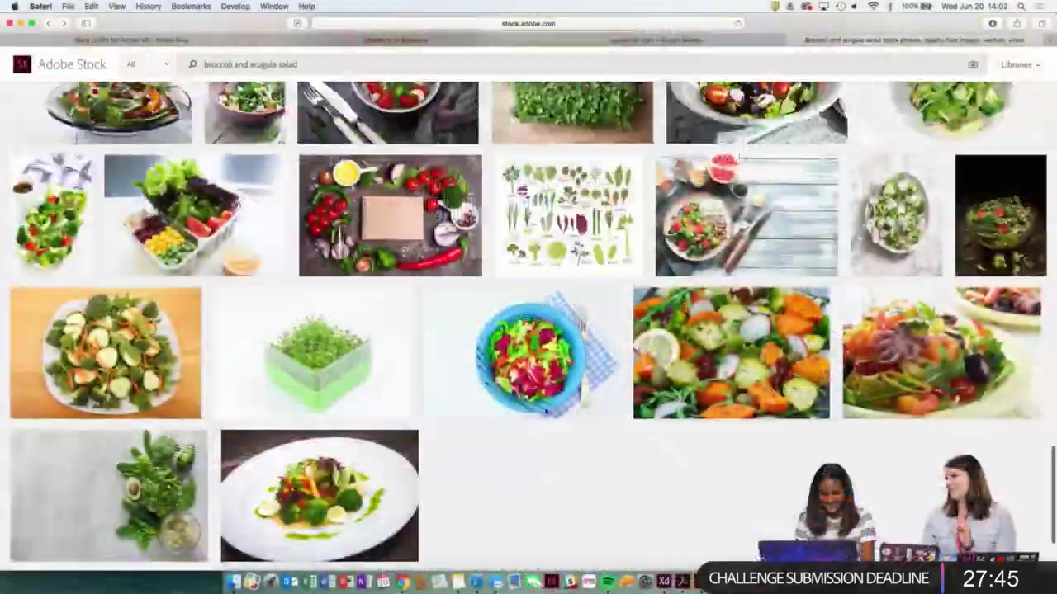
{"action": "scroll", "coordinate": [545, 410], "scroll_direction": "down", "scroll_amount": 20}
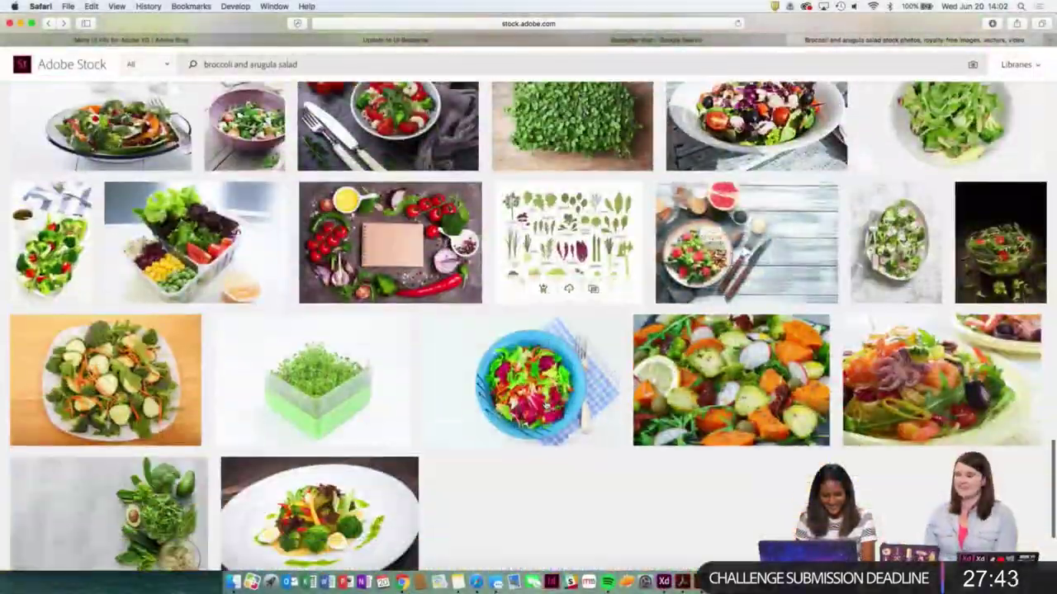
{"action": "scroll", "coordinate": [528, 328], "scroll_direction": "up", "scroll_amount": 20}
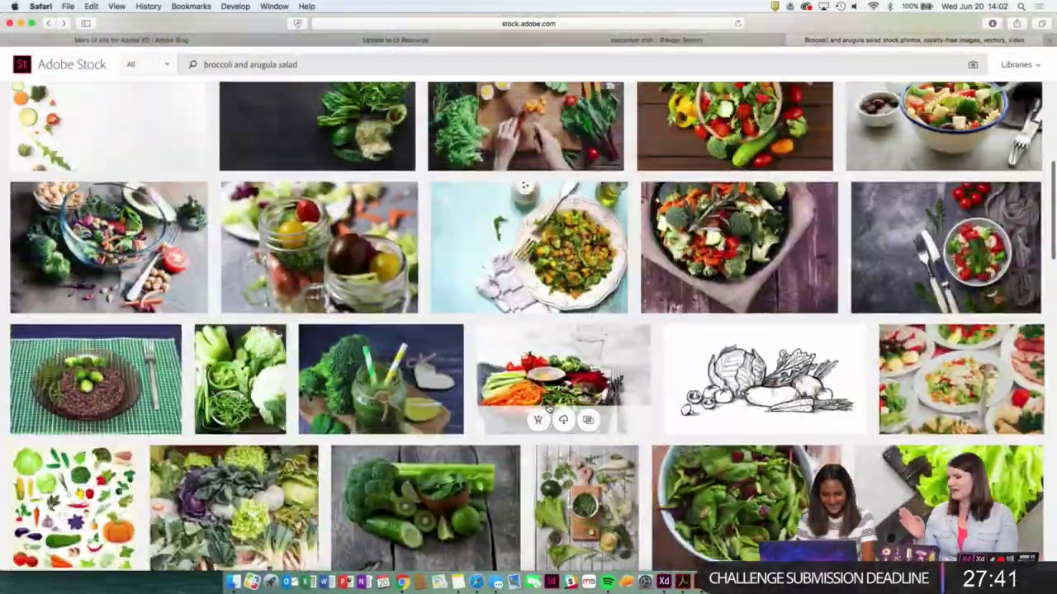
{"action": "scroll", "coordinate": [549, 405], "scroll_direction": "up", "scroll_amount": 10}
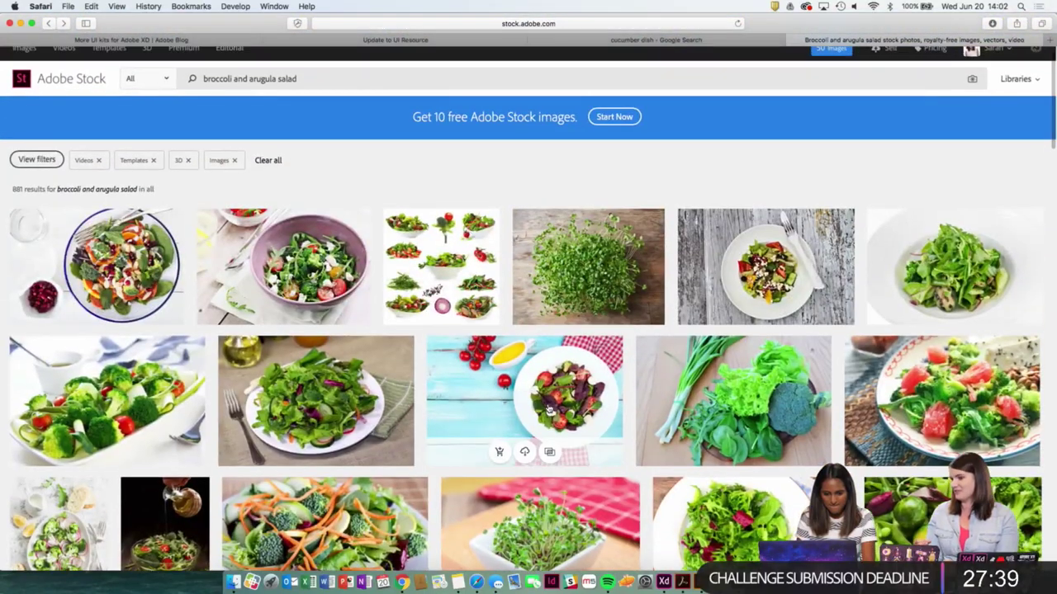
{"action": "scroll", "coordinate": [314, 260], "scroll_direction": "down", "scroll_amount": 3}
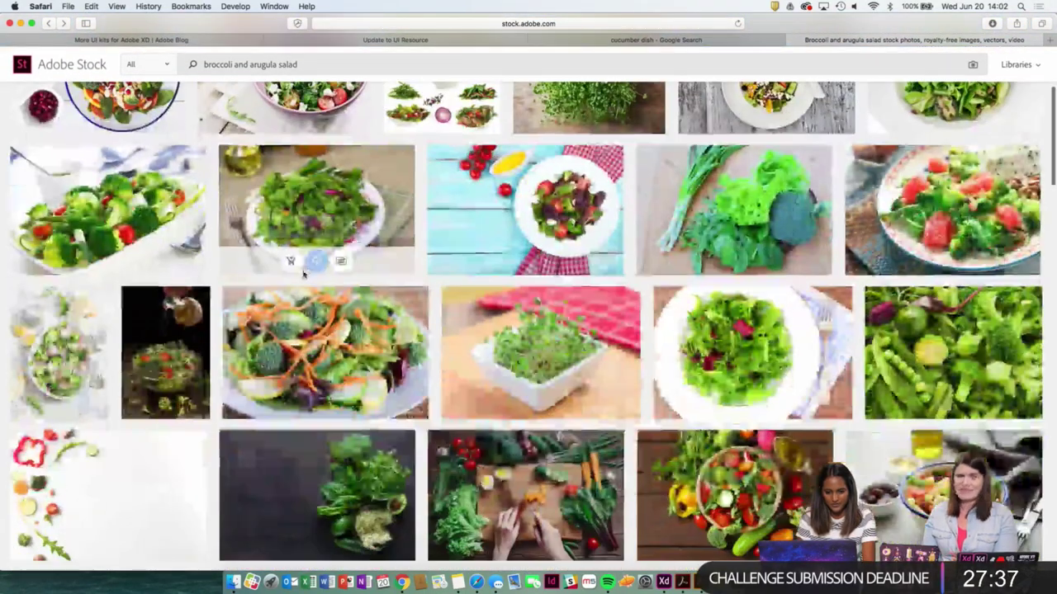
Open the preview of the broccoli salad with tomatoes, arugula and feta cheese in the first results row.
{"action": "scroll", "coordinate": [313, 259], "scroll_direction": "up", "scroll_amount": 3}
{"action": "left_click", "coordinate": [314, 259]}
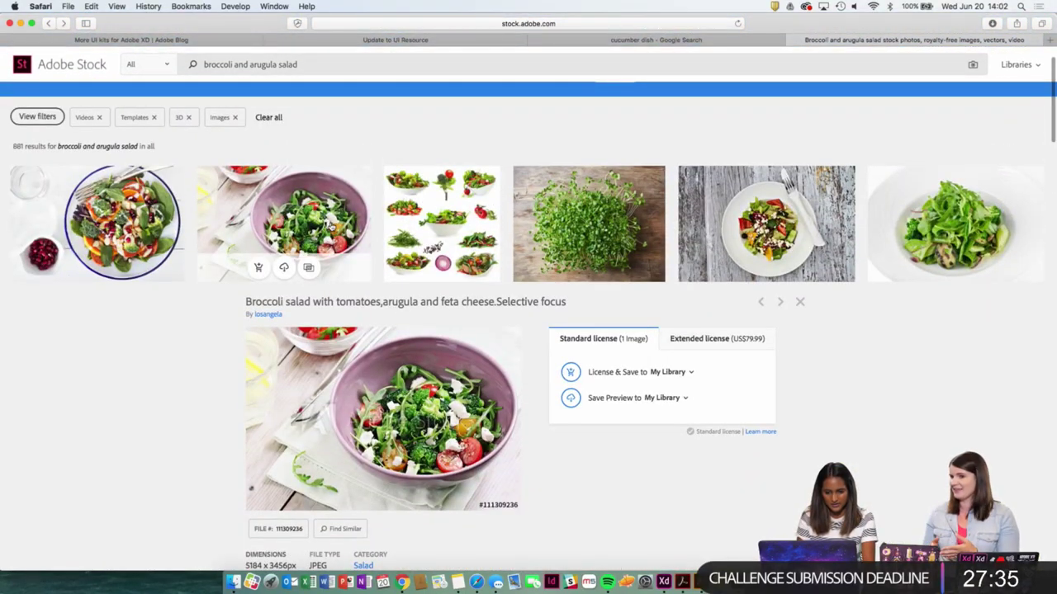
{"action": "scroll", "coordinate": [430, 414], "scroll_direction": "down", "scroll_amount": 2}
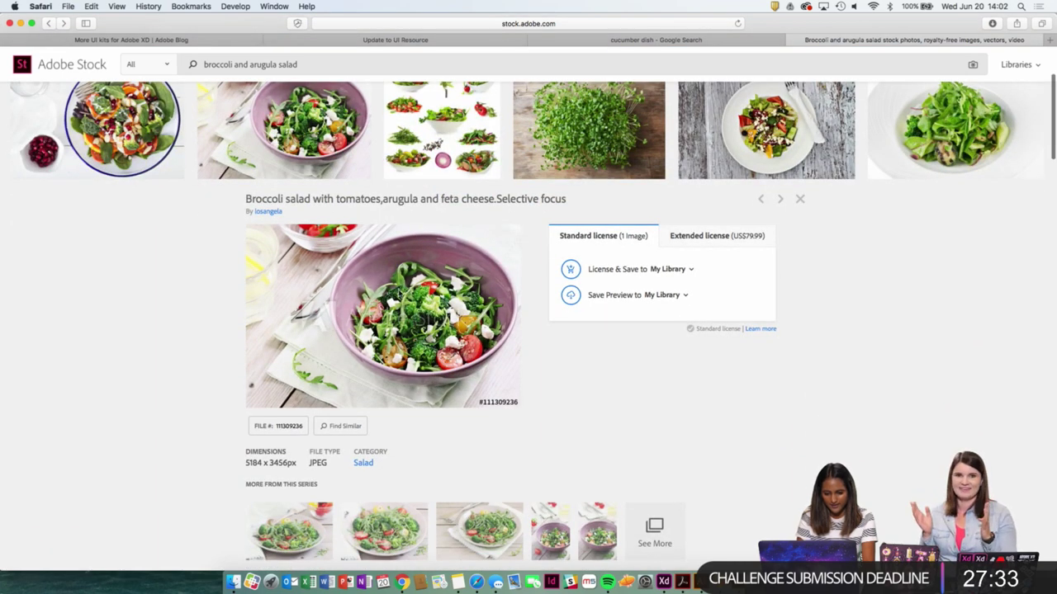
{"action": "right_click", "coordinate": [400, 286]}
{"action": "left_click", "coordinate": [439, 333]}
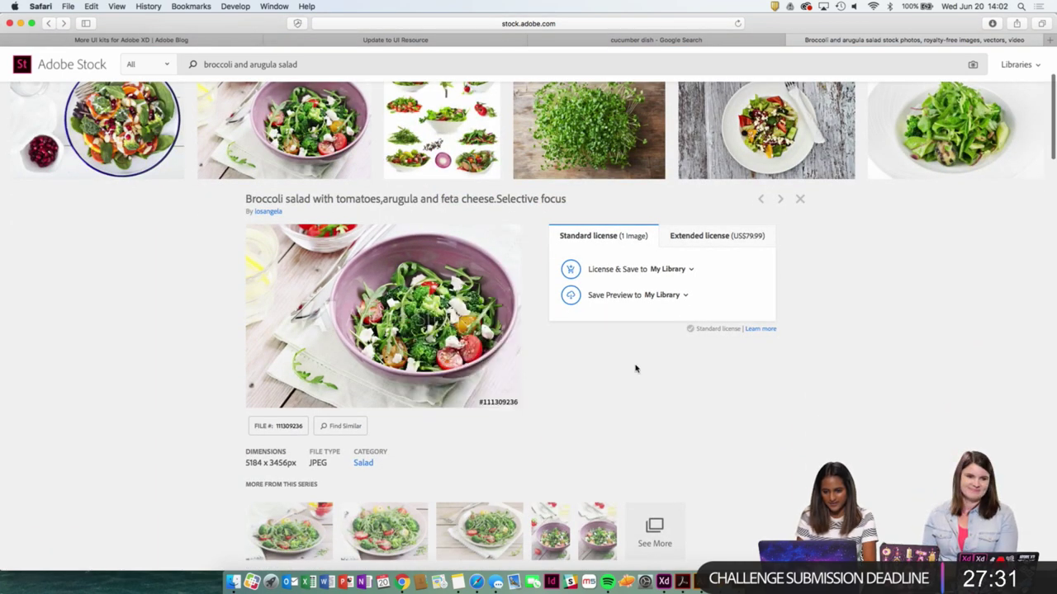
{"action": "left_click", "coordinate": [703, 426]}
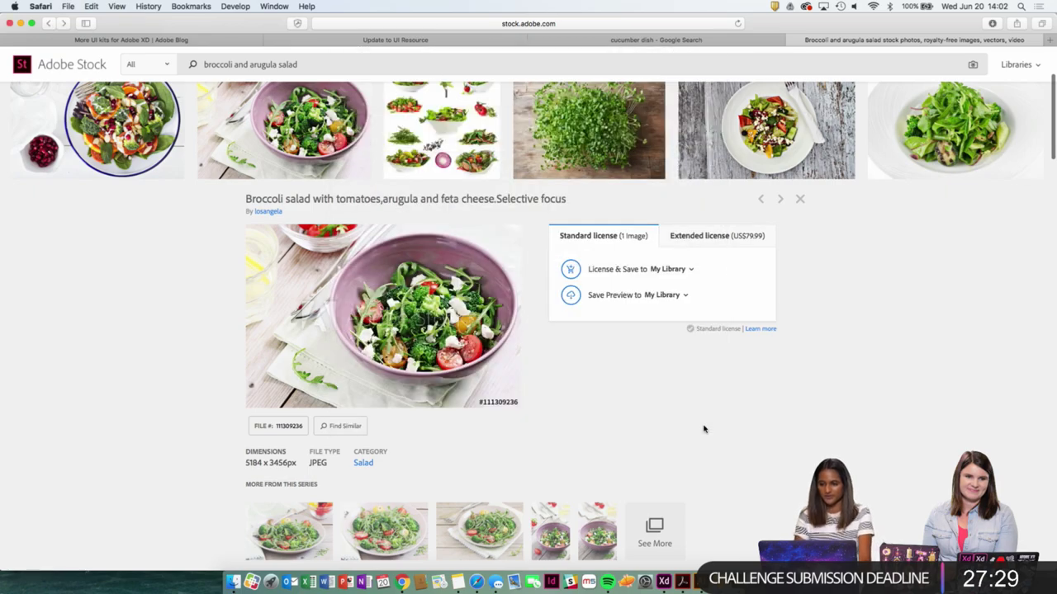
Try to carry the broccoli salad photo from its preview over to the Adobe XD design.
{"action": "key", "text": "ctrl+Right"}
{"action": "key", "text": "ctrl+Right"}
{"action": "key", "text": "ctrl+Left"}
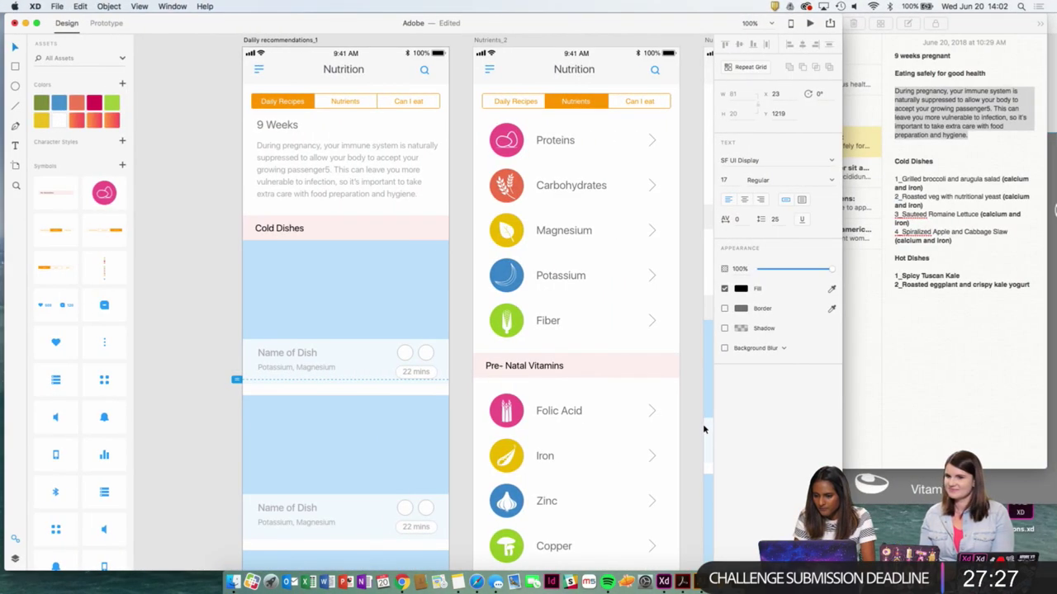
{"action": "key", "text": "ctrl+Left"}
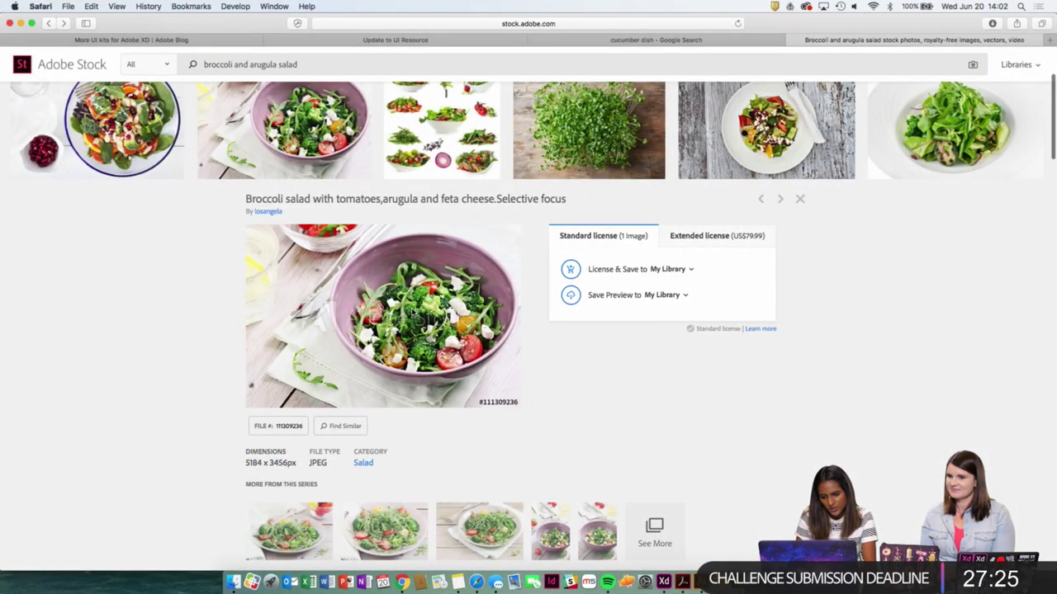
{"action": "mouse_move", "coordinate": [413, 312]}
{"action": "left_mouse_down"}
{"action": "mouse_move", "coordinate": [528, 223]}
{"action": "mouse_move", "coordinate": [738, 360]}
{"action": "mouse_move", "coordinate": [743, 351]}
{"action": "mouse_move", "coordinate": [396, 315]}
{"action": "left_mouse_up"}
{"action": "key", "text": "ctrl+Right"}
{"action": "key", "text": "ctrl+Left"}
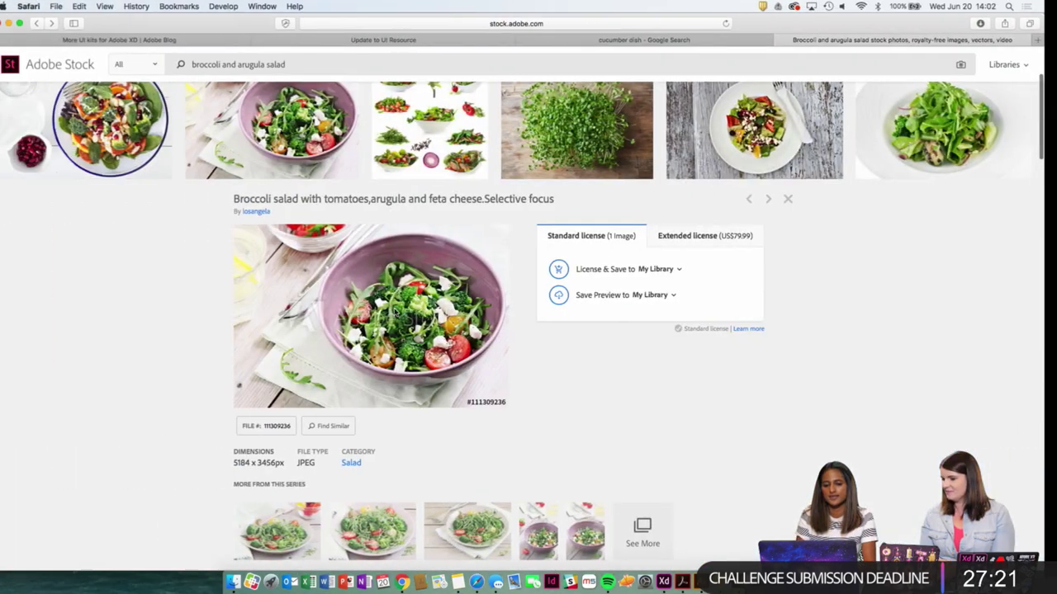
{"action": "scroll", "coordinate": [585, 253], "scroll_direction": "up", "scroll_amount": 5}
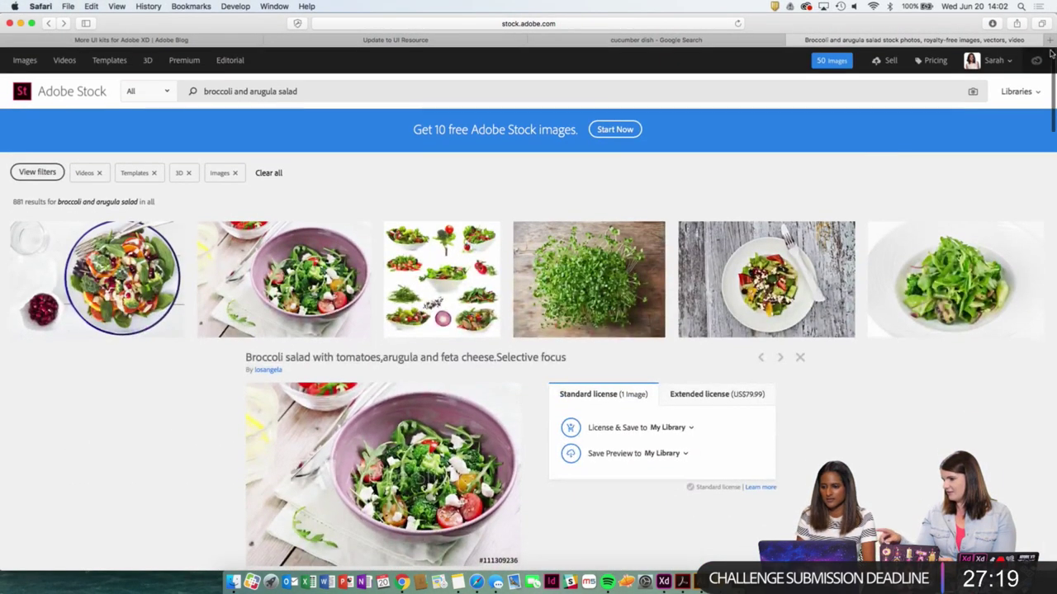
{"action": "scroll", "coordinate": [825, 297], "scroll_direction": "down", "scroll_amount": 2}
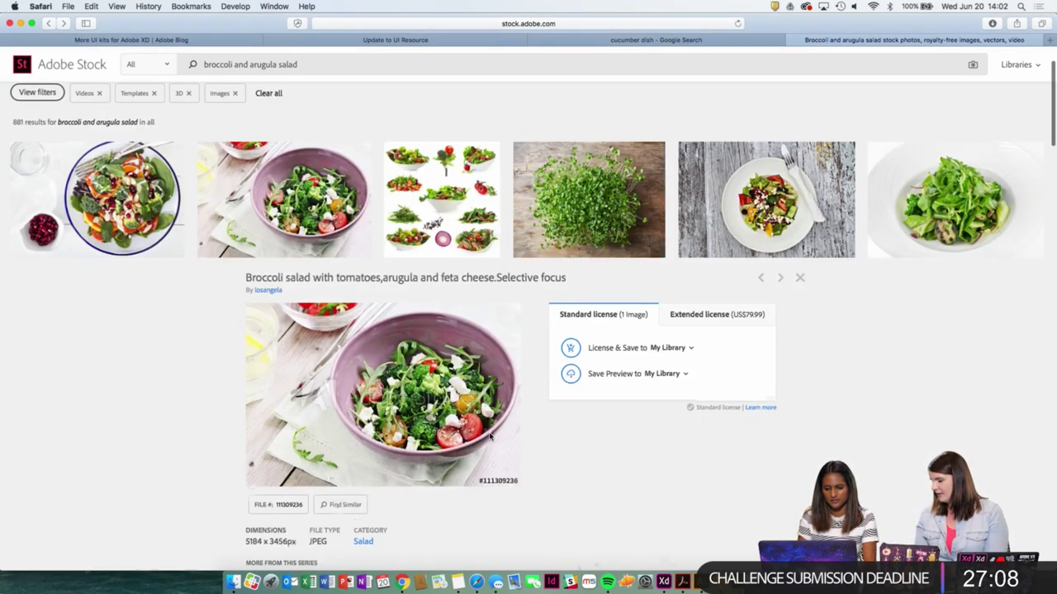
{"action": "scroll", "coordinate": [479, 409], "scroll_direction": "down", "scroll_amount": 5}
{"action": "right_click", "coordinate": [410, 270]}
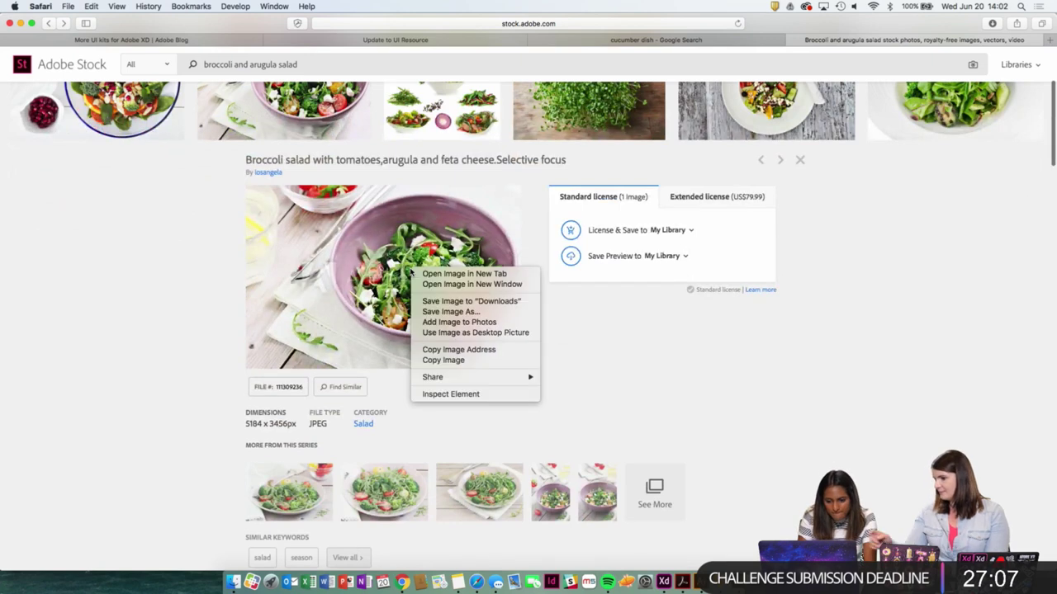
{"action": "left_click", "coordinate": [625, 274]}
{"action": "left_click", "coordinate": [620, 264]}
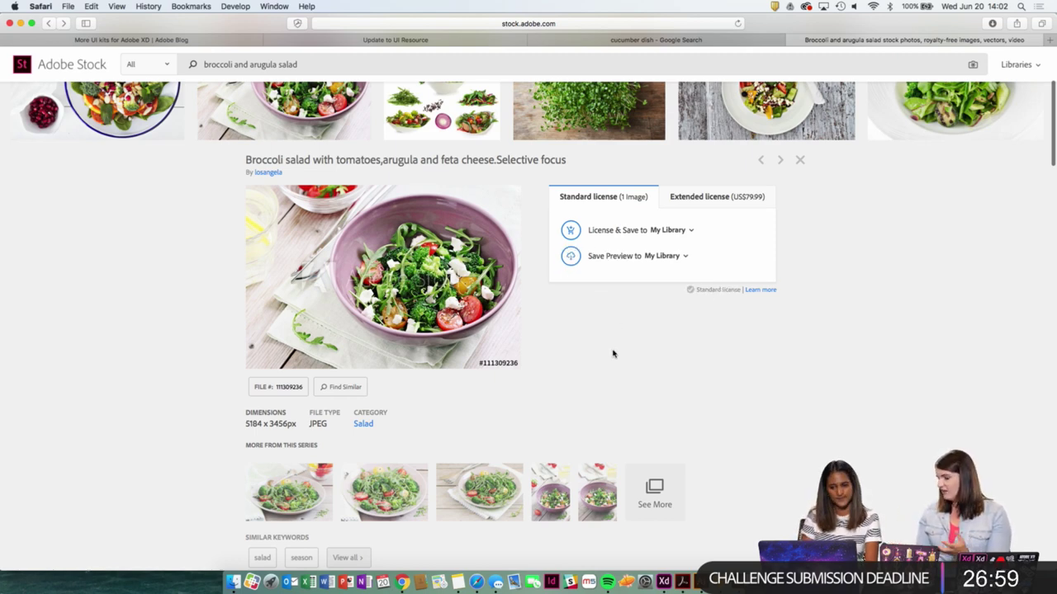
Switch to the Adobe XD design and open the Creative Cloud Libraries window.
{"action": "key", "text": "ctrl+Right"}
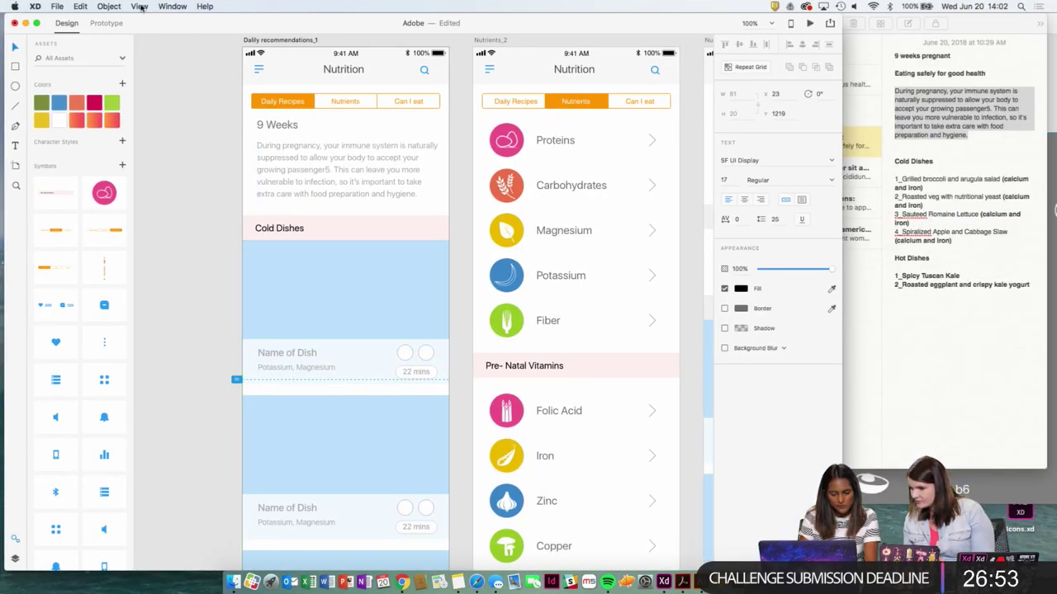
{"action": "left_click", "coordinate": [139, 7]}
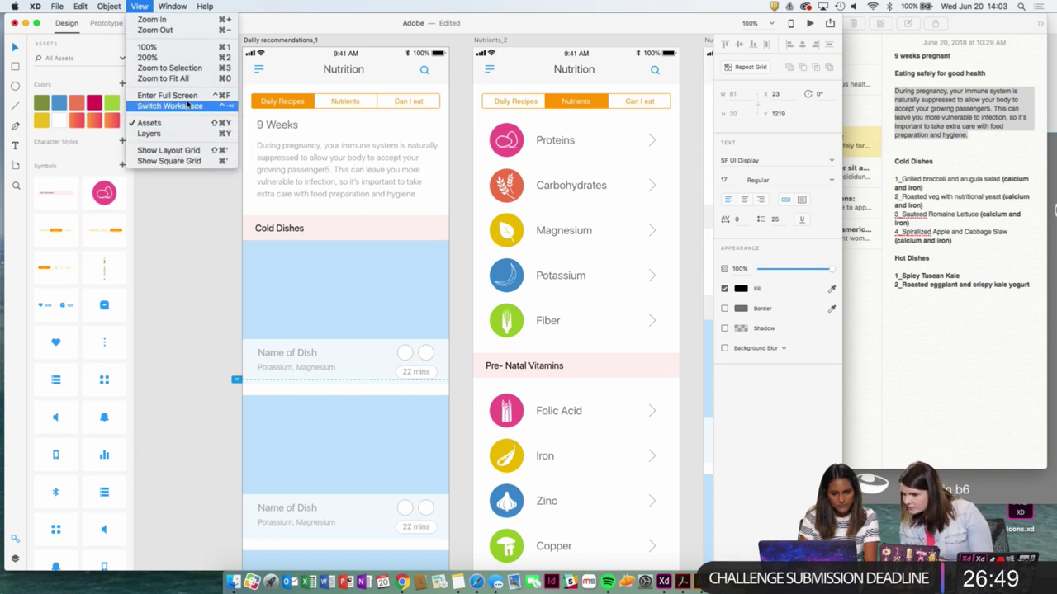
{"action": "mouse_move", "coordinate": [172, 5]}
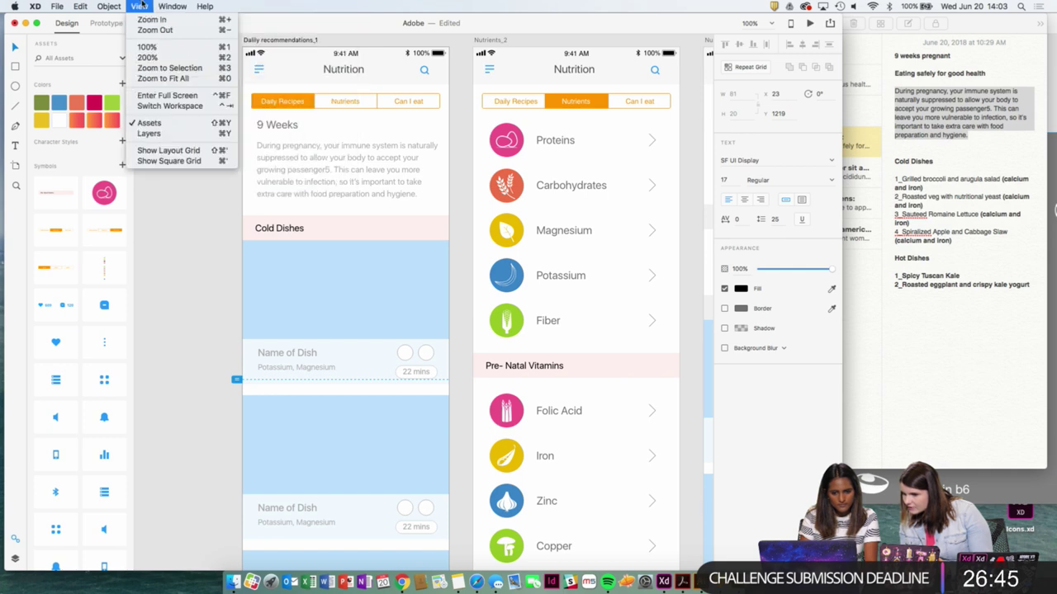
{"action": "mouse_move", "coordinate": [112, 7]}
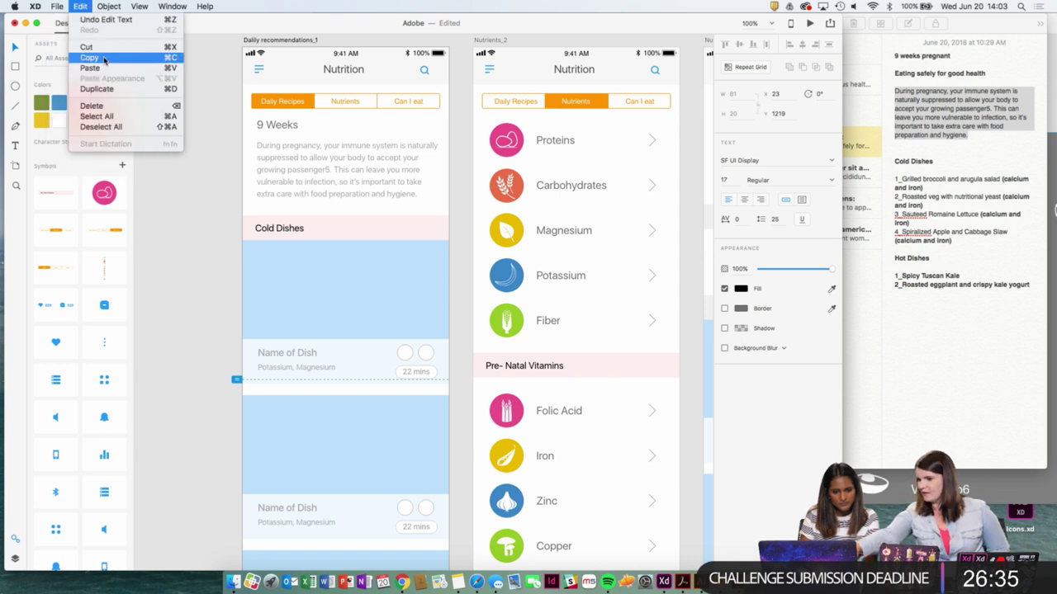
{"action": "left_click", "coordinate": [76, 61]}
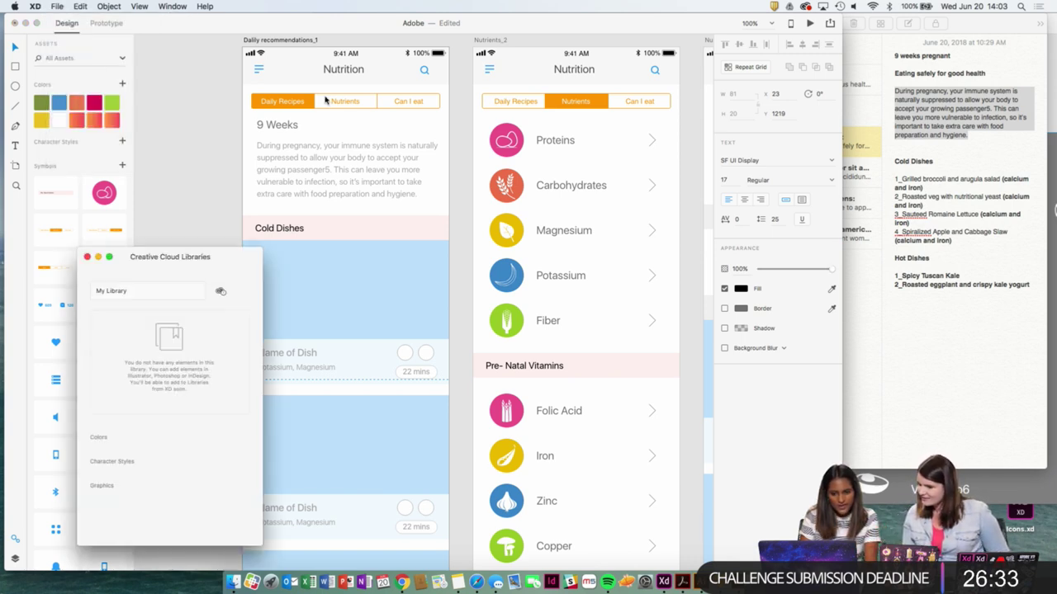
Check which libraries are available in Creative Cloud Libraries and try to sync My Library.
{"action": "left_click", "coordinate": [187, 292]}
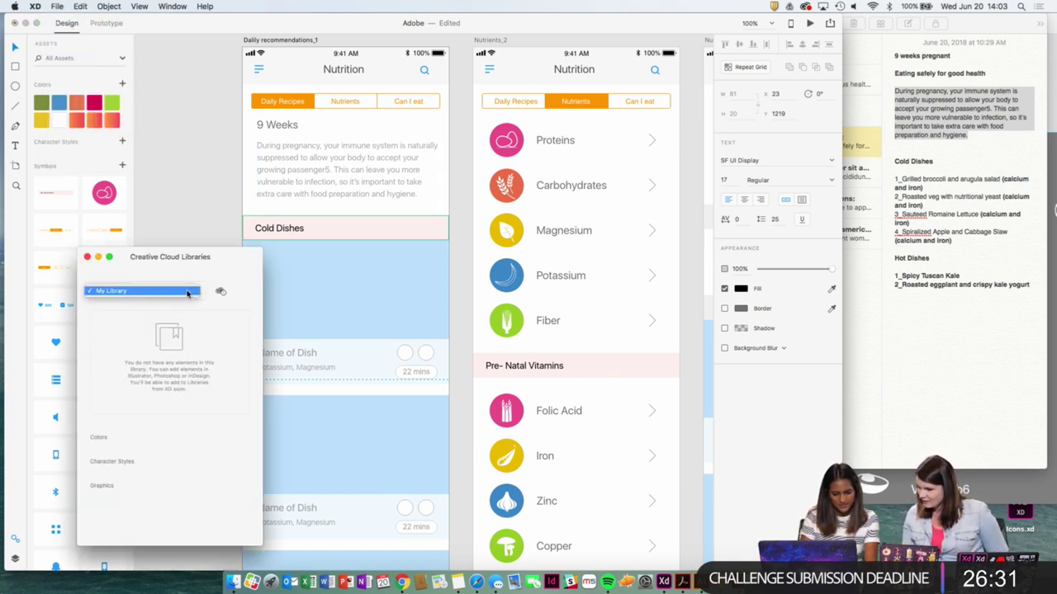
{"action": "left_click", "coordinate": [188, 292]}
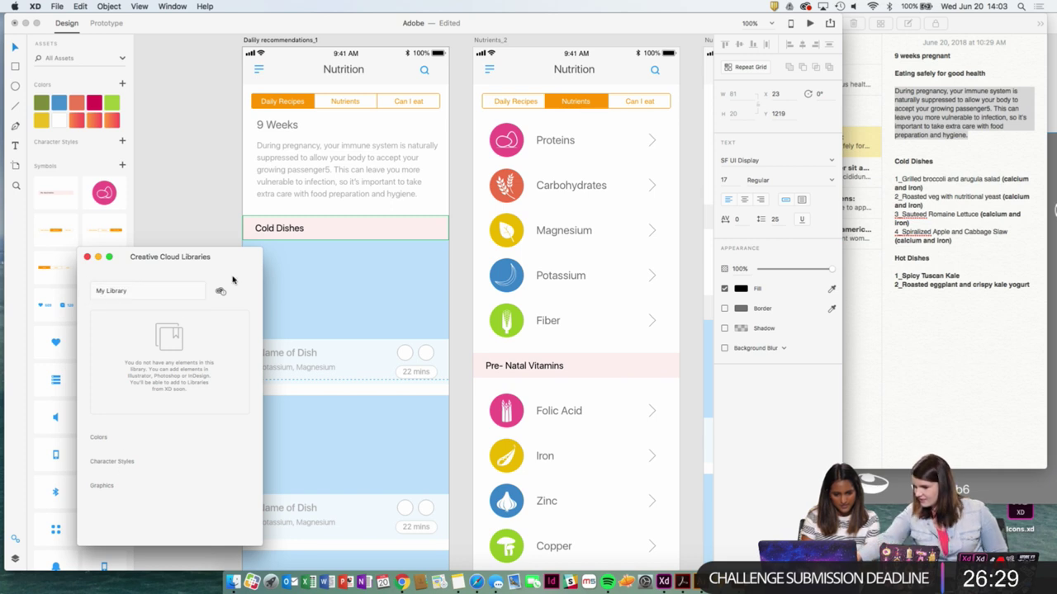
{"action": "left_click", "coordinate": [220, 293]}
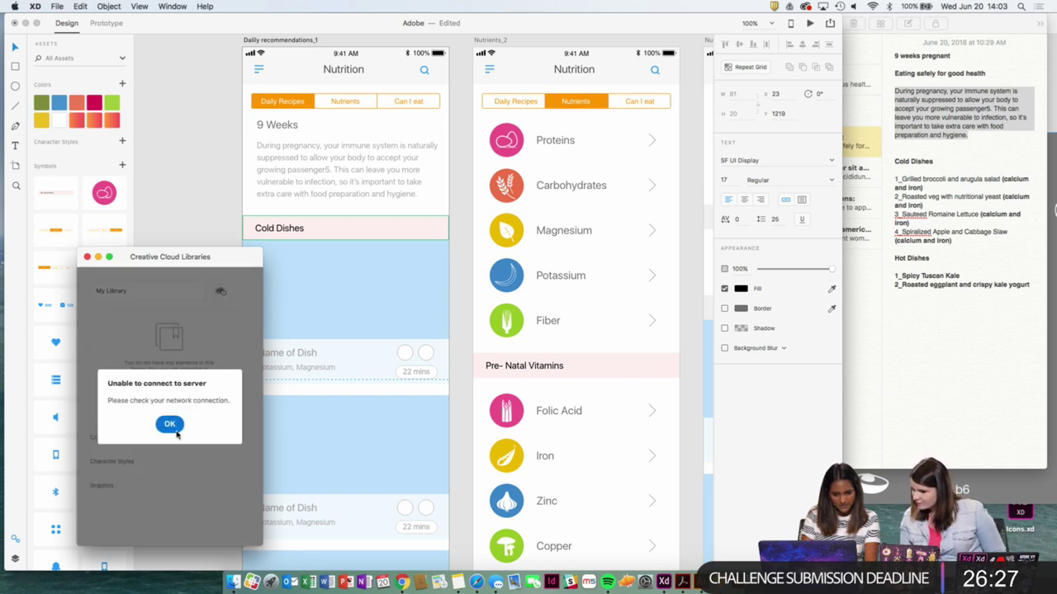
{"action": "left_click", "coordinate": [176, 429]}
{"action": "left_click_drag", "start_coordinate": [181, 256], "coordinate": [154, 312]}
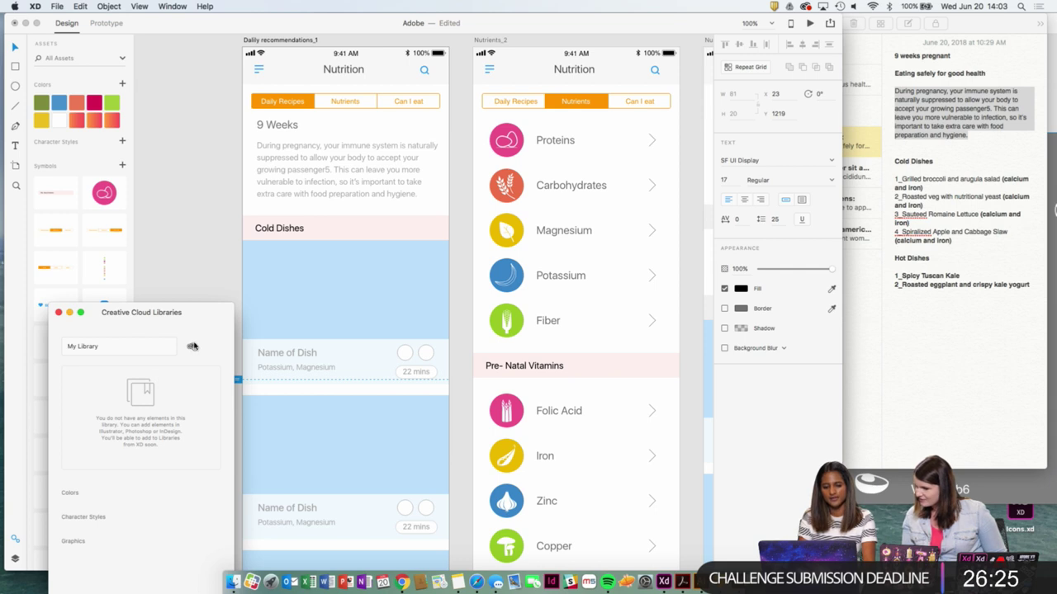
Retry syncing My Library and check the computer's Wi-Fi connection.
{"action": "left_click", "coordinate": [193, 346]}
{"action": "left_click", "coordinate": [872, 5]}
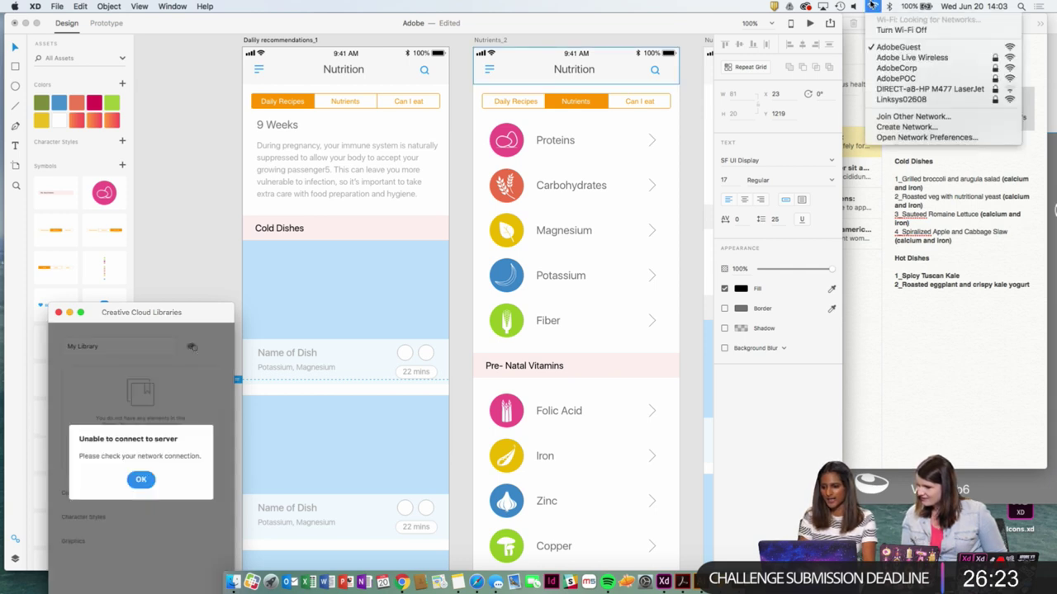
{"action": "left_click", "coordinate": [217, 315]}
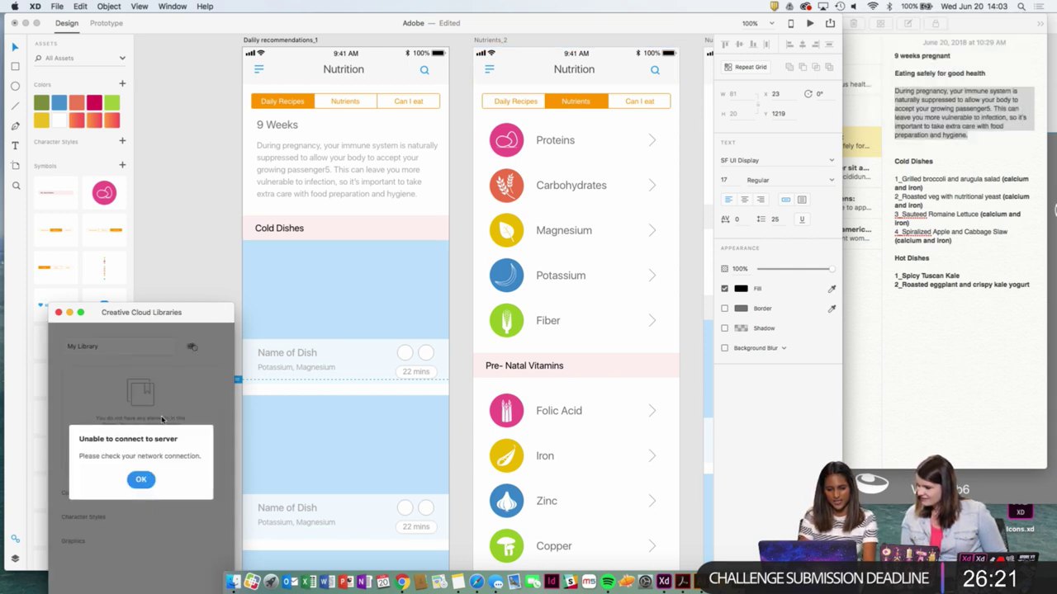
{"action": "left_click", "coordinate": [140, 479]}
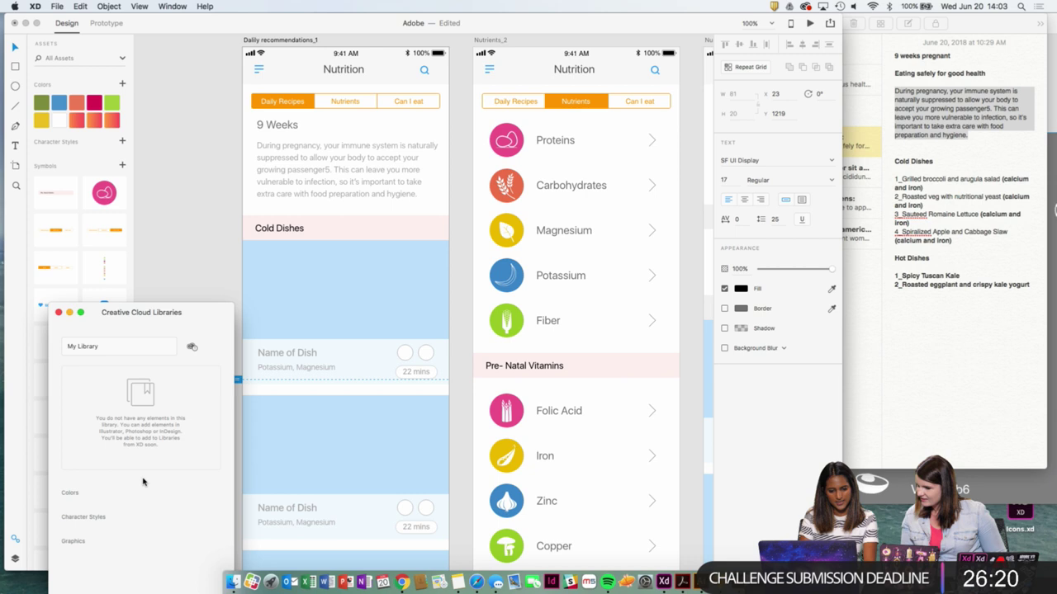
{"action": "left_click", "coordinate": [190, 306]}
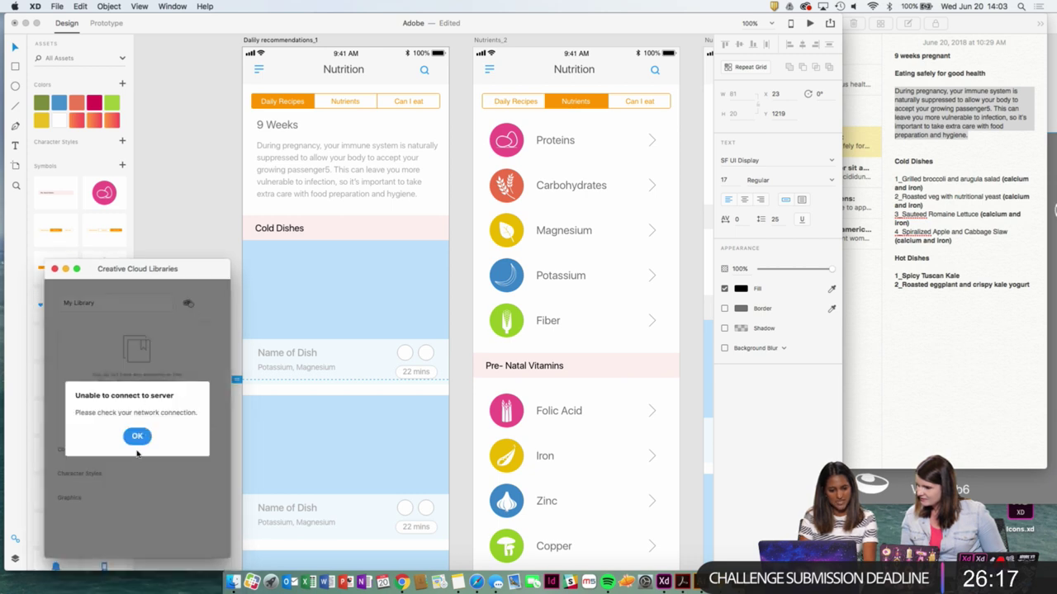
{"action": "left_click", "coordinate": [137, 436]}
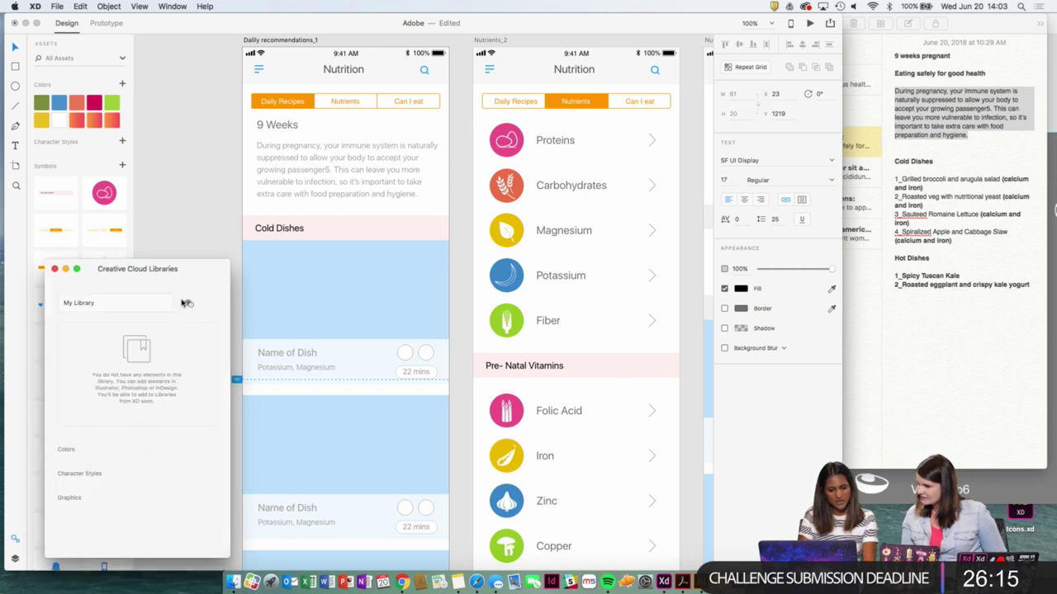
Try again to carry the broccoli salad photo from its Adobe Stock preview into the Adobe XD design.
{"action": "key", "text": "ctrl+Left"}
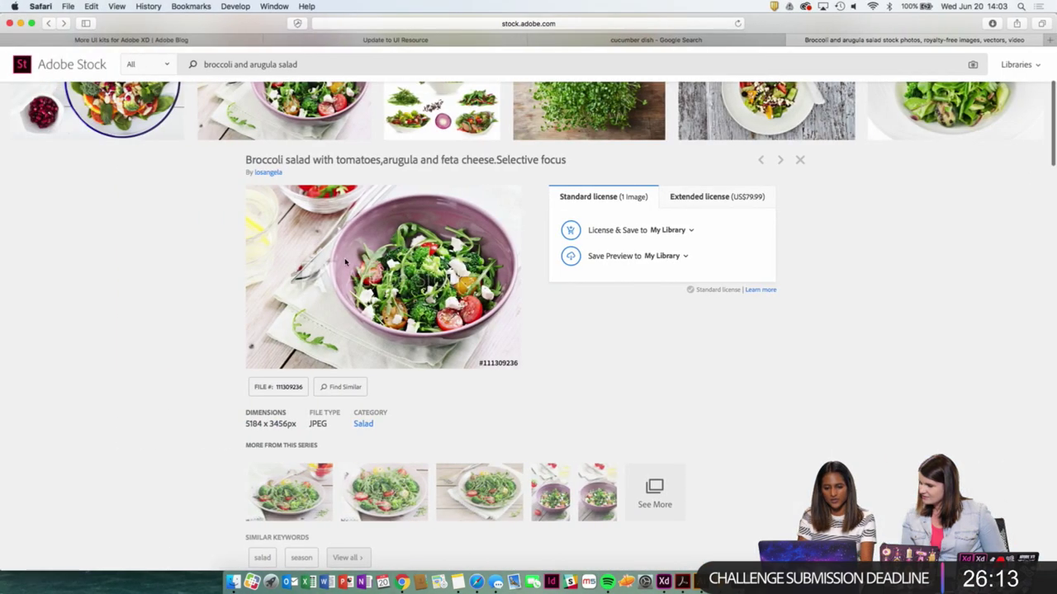
{"action": "left_click_drag", "start_coordinate": [448, 258], "coordinate": [173, 363]}
{"action": "key", "text": "ctrl+Right"}
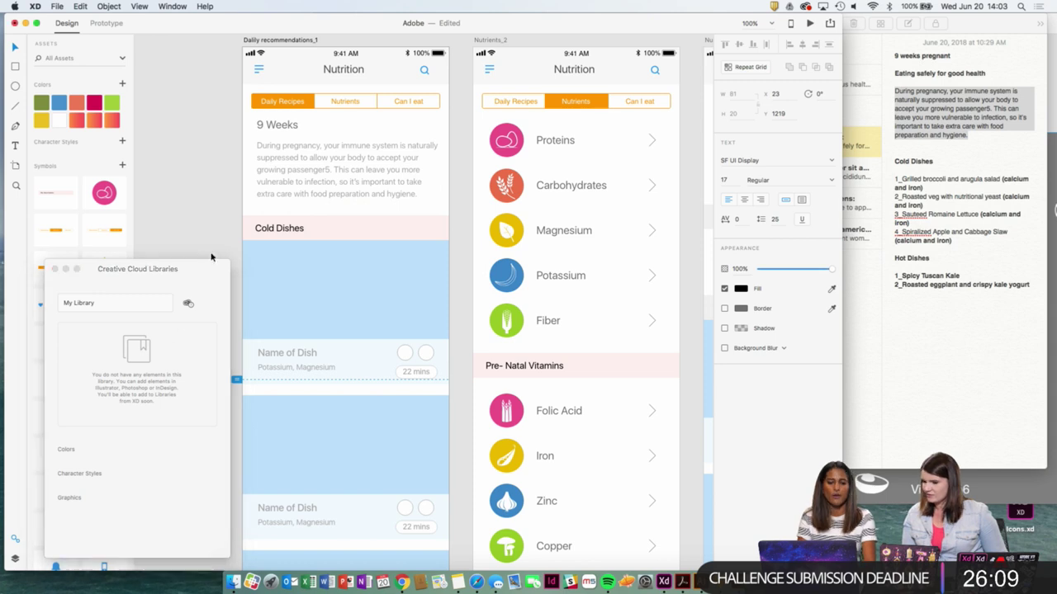
Move the Creative Cloud Libraries window away from the assets and retry syncing My Library.
{"action": "left_click_drag", "start_coordinate": [207, 269], "coordinate": [945, 292]}
{"action": "left_click", "coordinate": [941, 319]}
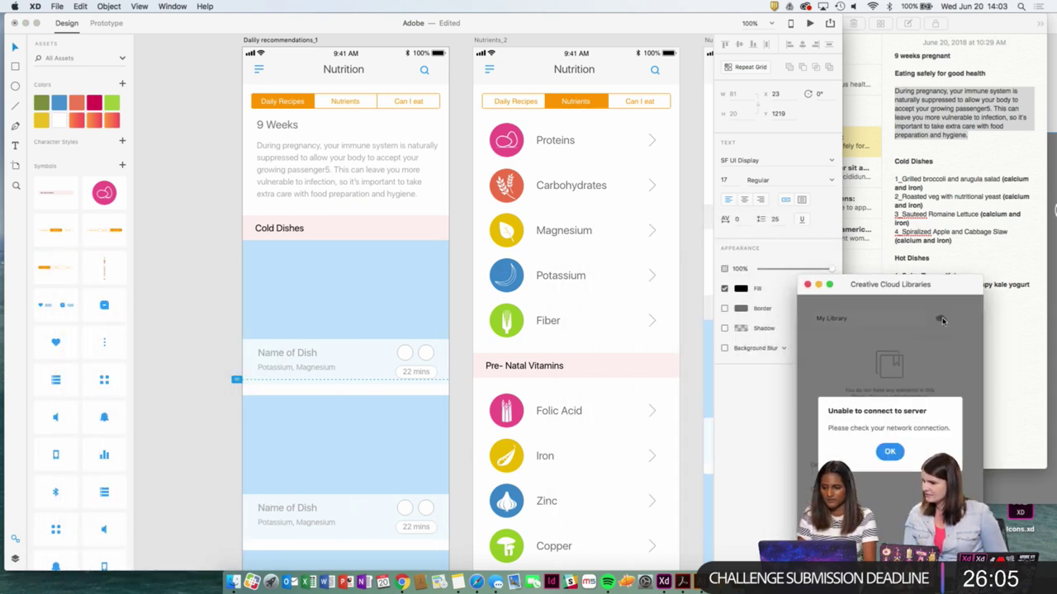
{"action": "left_click", "coordinate": [889, 451]}
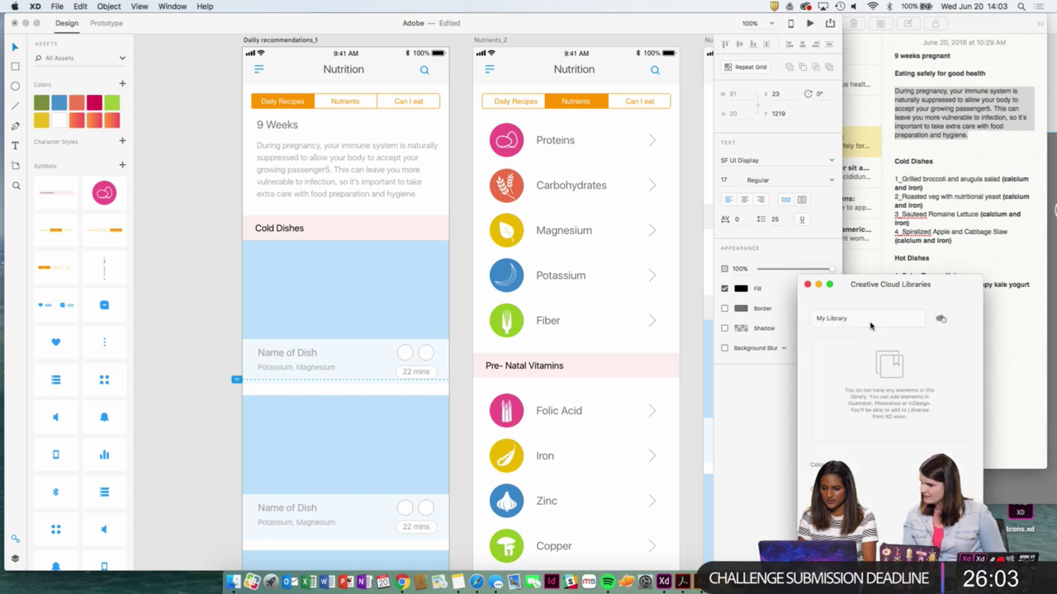
Check which Wi-Fi network the computer is connected to, and clear the selection in the design.
{"action": "left_click", "coordinate": [872, 6]}
{"action": "left_click", "coordinate": [873, 6]}
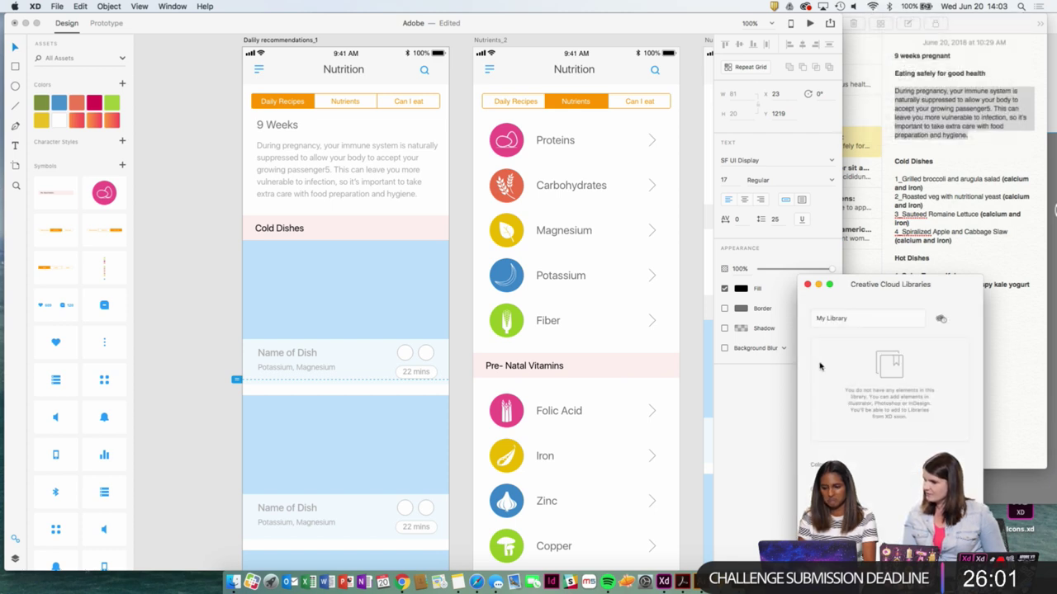
{"action": "left_click", "coordinate": [218, 298]}
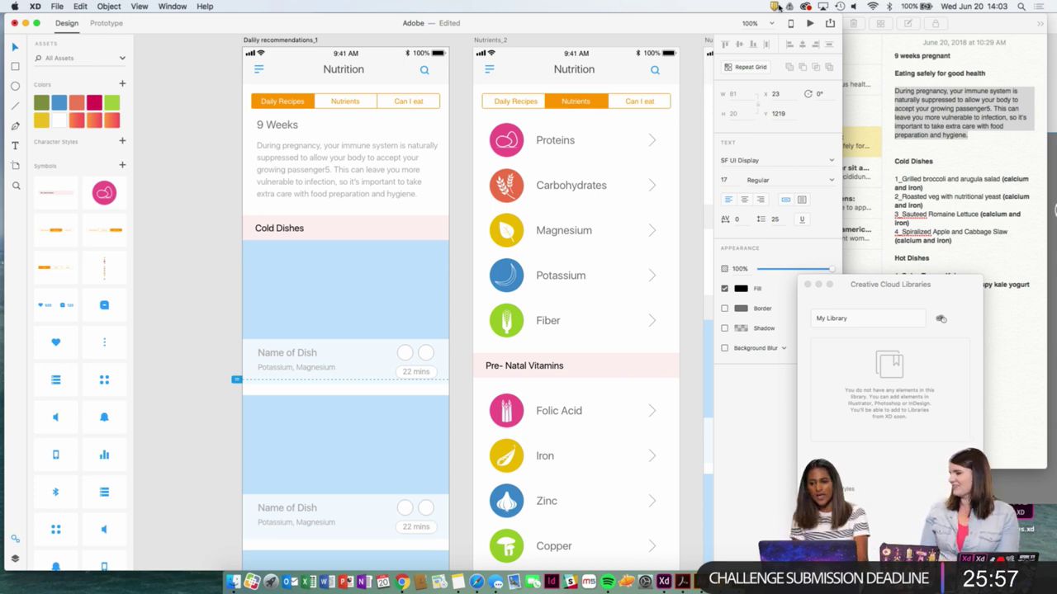
{"action": "left_click", "coordinate": [874, 5]}
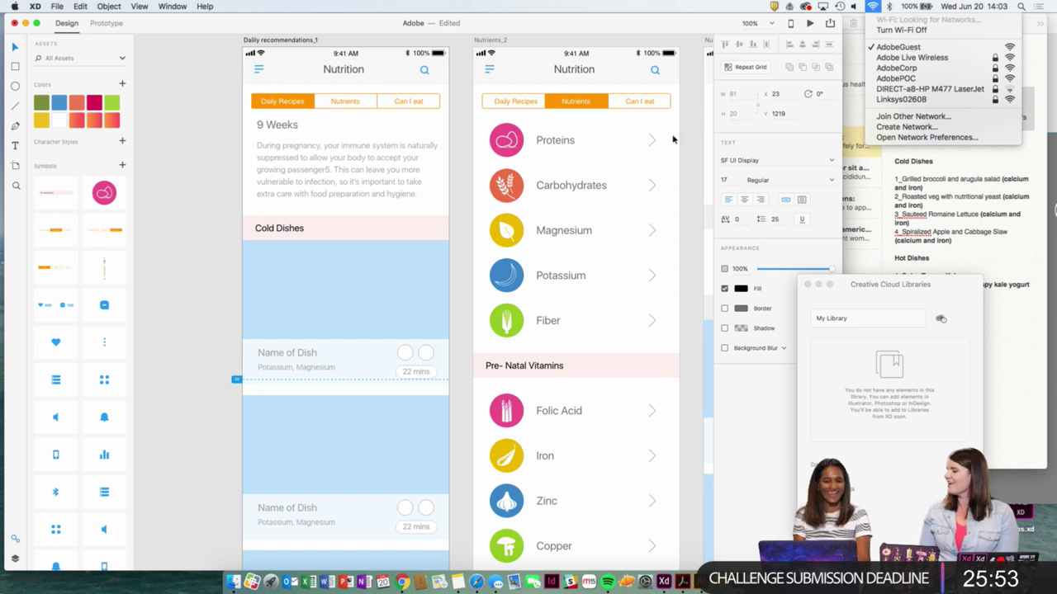
{"action": "left_click", "coordinate": [693, 150]}
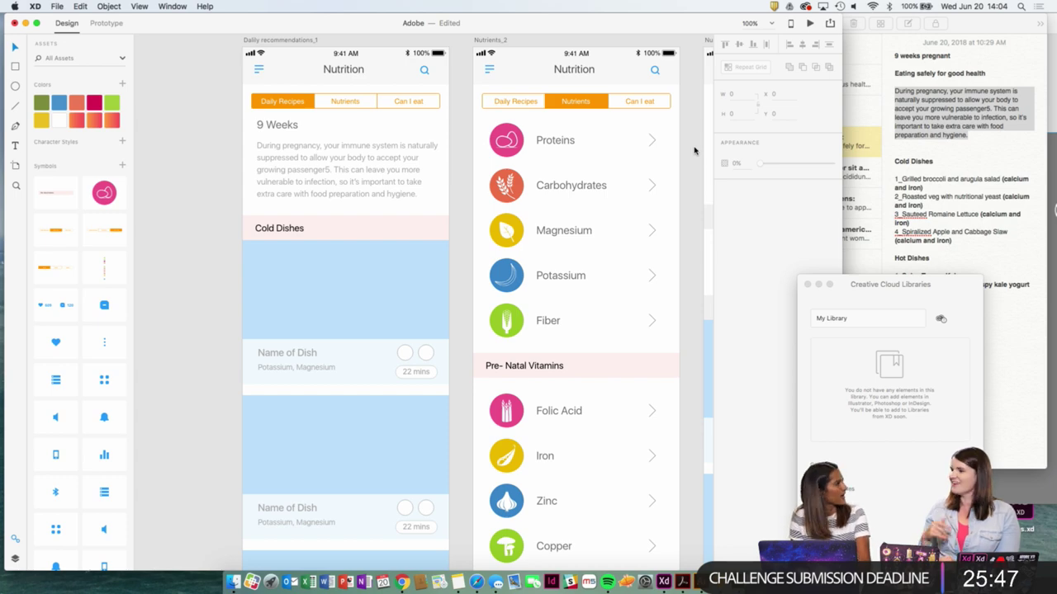
Save the broccoli salad photo from Adobe Stock to the Desktop, replacing the existing copy, and shrink the browser window to expose the desktop.
{"action": "key", "text": "ctrl+Left"}
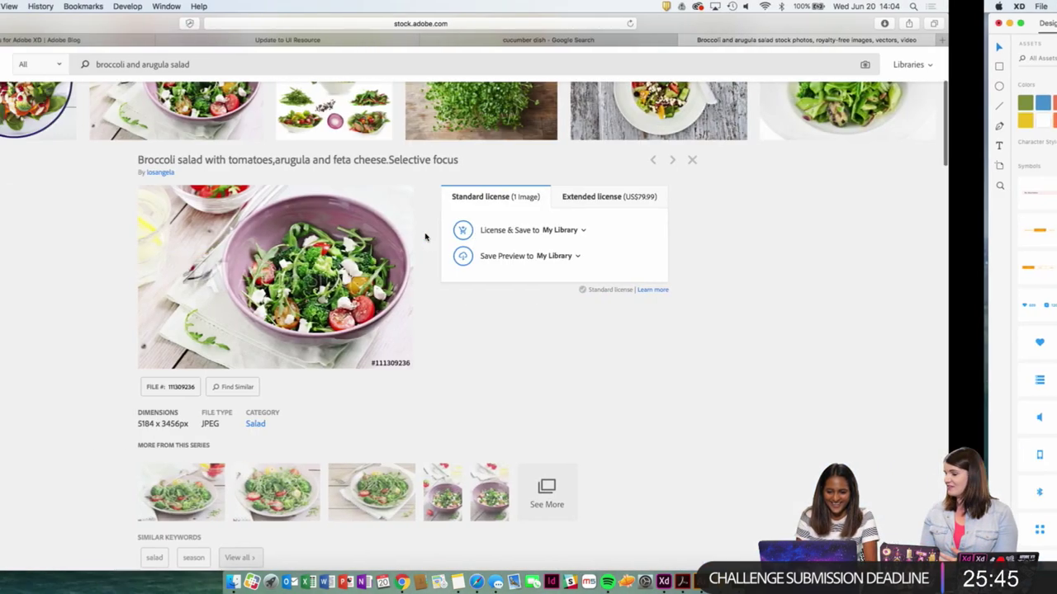
{"action": "right_click", "coordinate": [411, 247]}
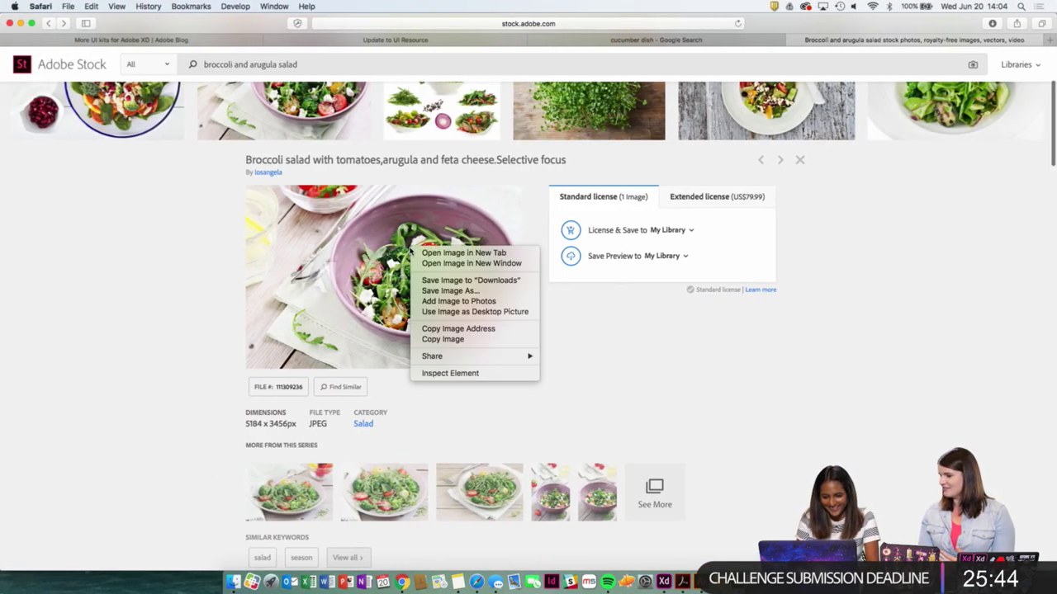
{"action": "left_click", "coordinate": [478, 292]}
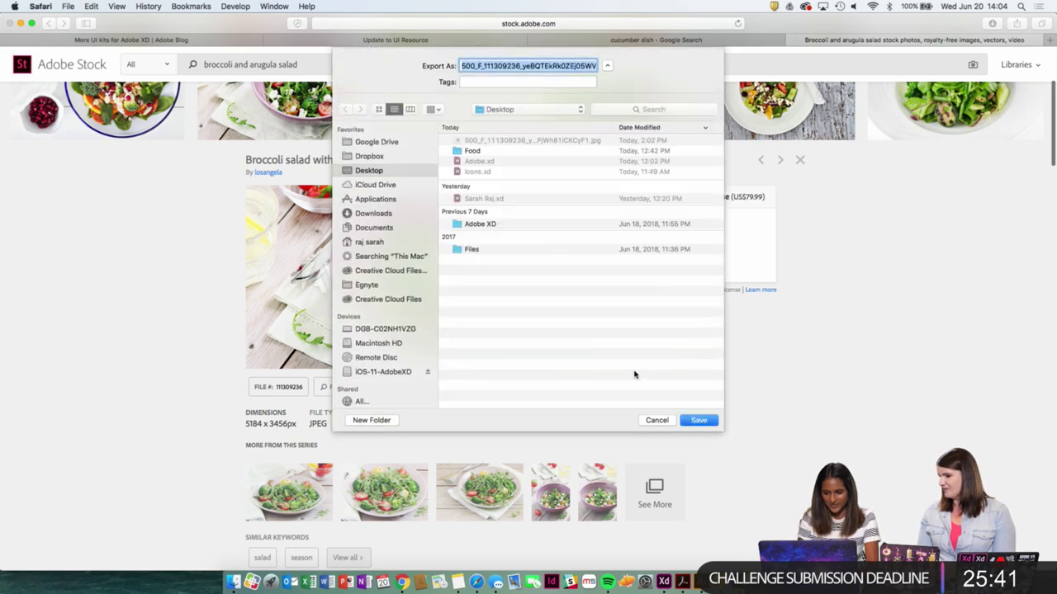
{"action": "left_click", "coordinate": [698, 421]}
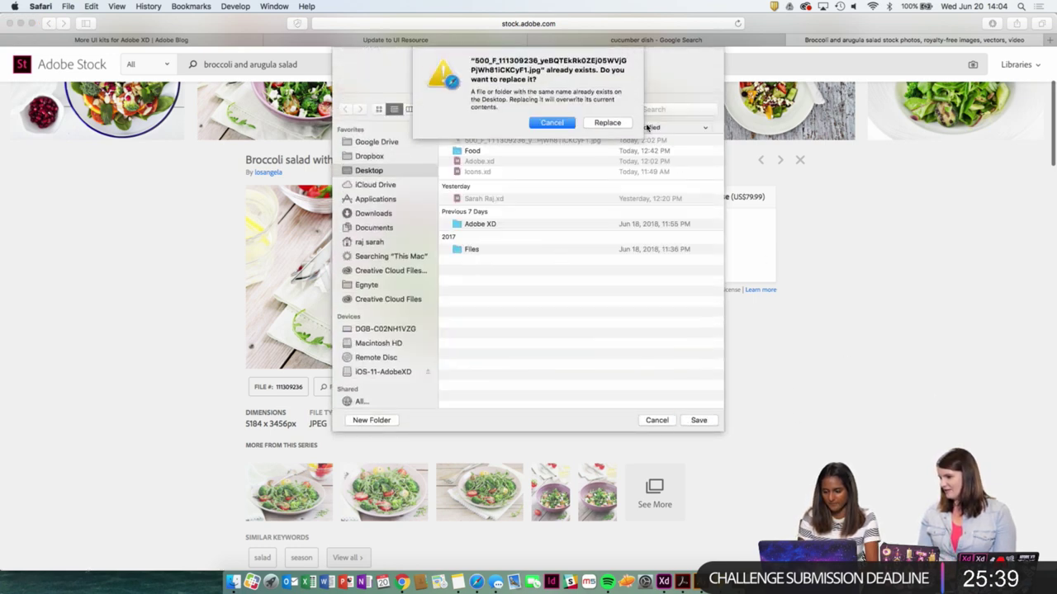
{"action": "left_click", "coordinate": [618, 123]}
{"action": "left_click_drag", "start_coordinate": [1055, 570], "coordinate": [805, 525]}
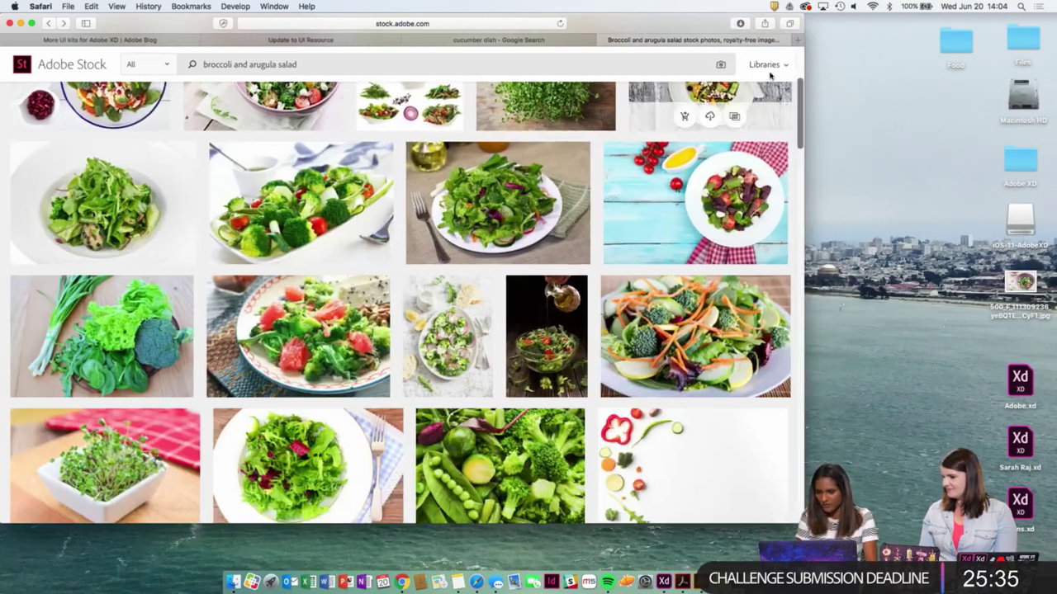
{"action": "left_click_drag", "start_coordinate": [677, 22], "coordinate": [646, 10]}
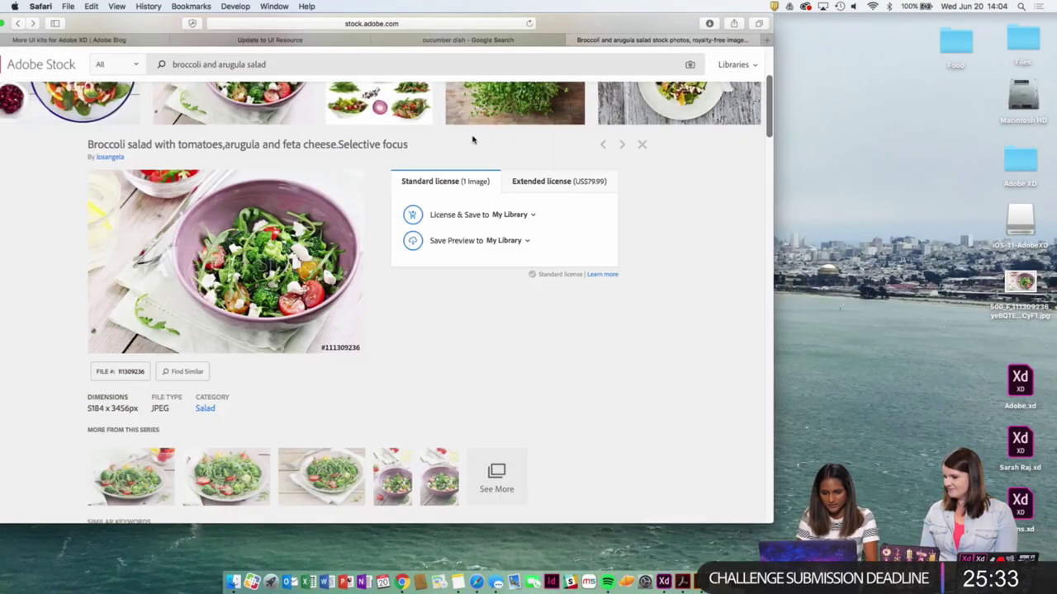
Try to carry the salad photo from its preview directly onto the desktop, and move the resulting text clipping to the Trash.
{"action": "left_click_drag", "start_coordinate": [273, 248], "coordinate": [907, 194]}
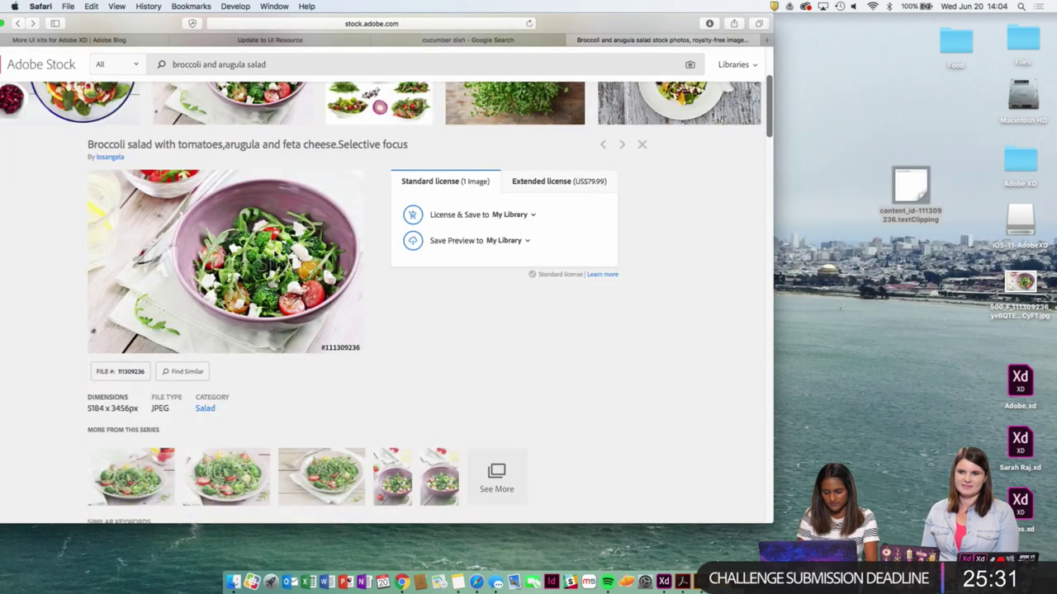
{"action": "right_click", "coordinate": [905, 195]}
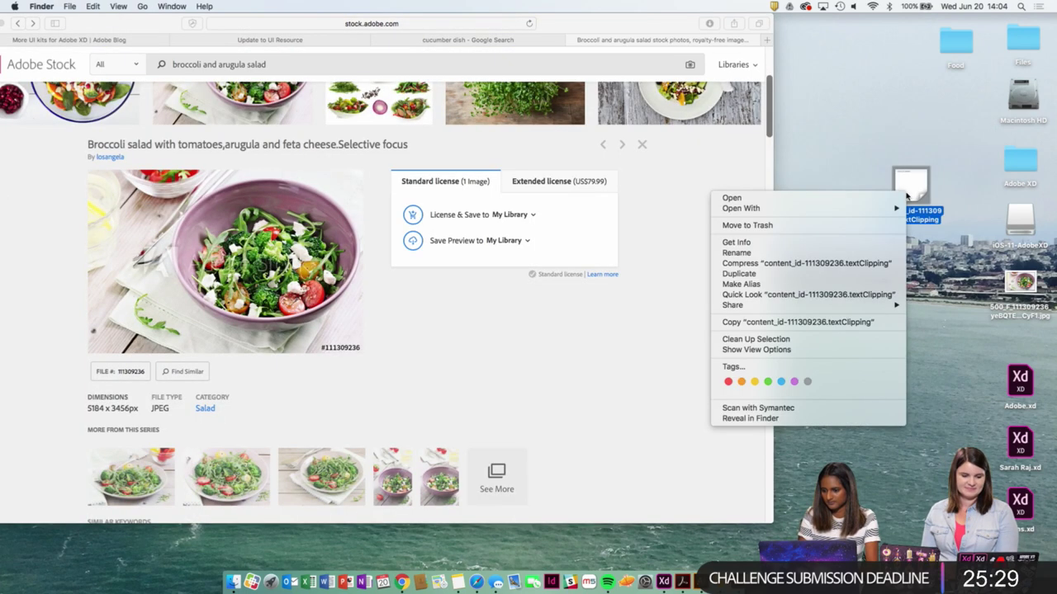
{"action": "left_click", "coordinate": [836, 226]}
Save the broccoli salad photo to the Desktop again and place it in the Cold Dishes image placeholder in Adobe XD.
{"action": "right_click", "coordinate": [259, 239]}
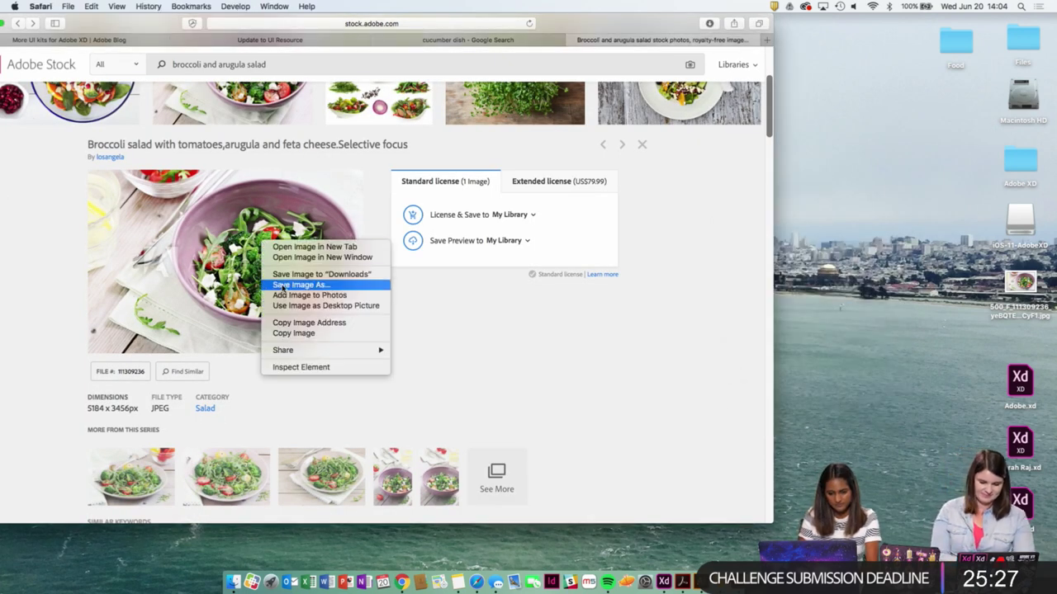
{"action": "left_click", "coordinate": [281, 283]}
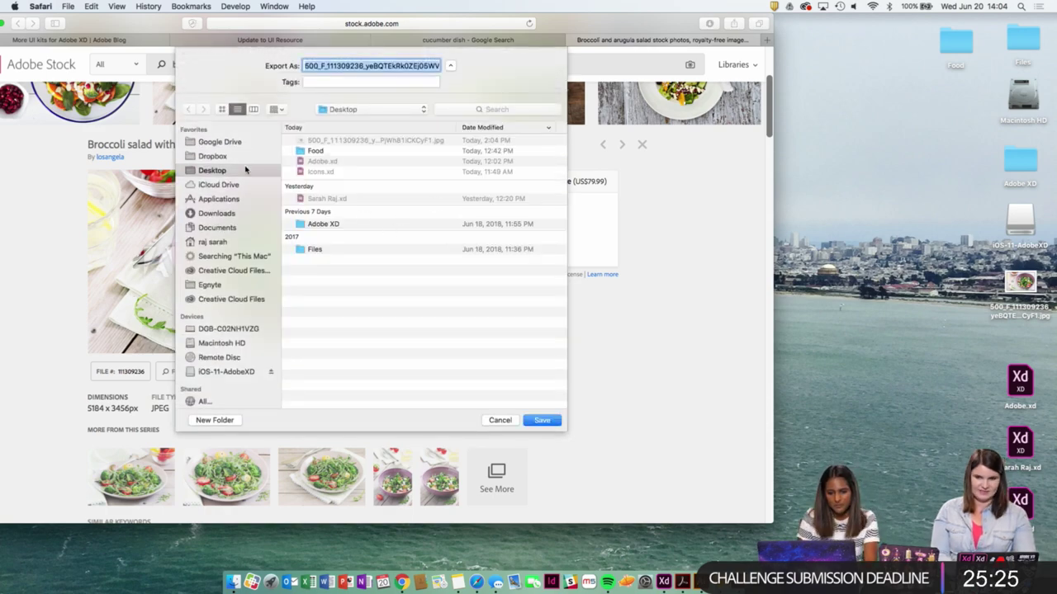
{"action": "left_click", "coordinate": [542, 420]}
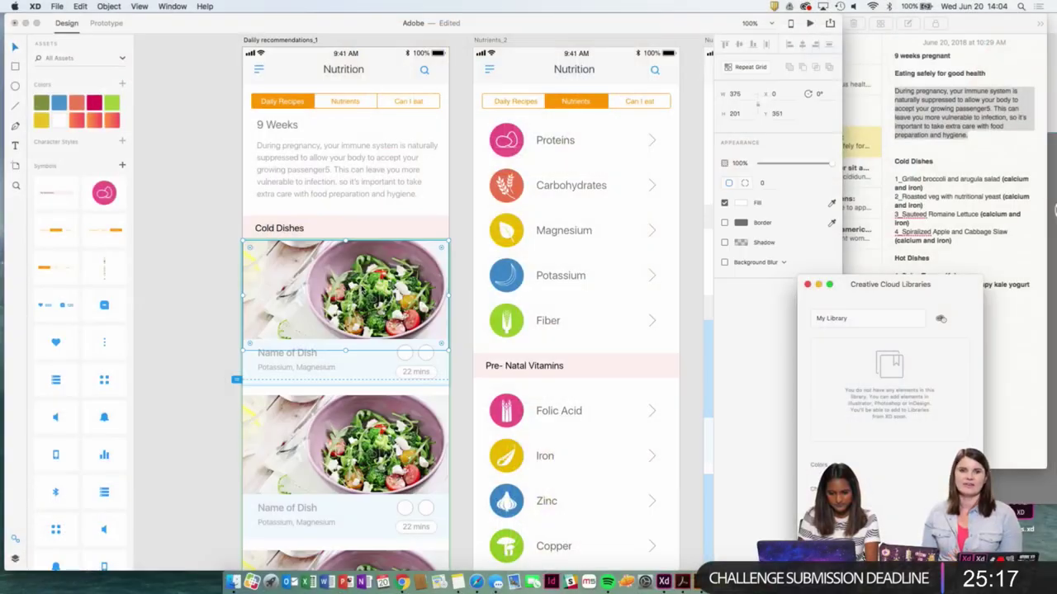
Review the Cold Dishes and Hot Dishes cards on the Daily recommendations artboard and close the Creative Cloud Libraries window.
{"action": "scroll", "coordinate": [361, 289], "scroll_direction": "down", "scroll_amount": 4}
{"action": "key", "text": "super+minus"}
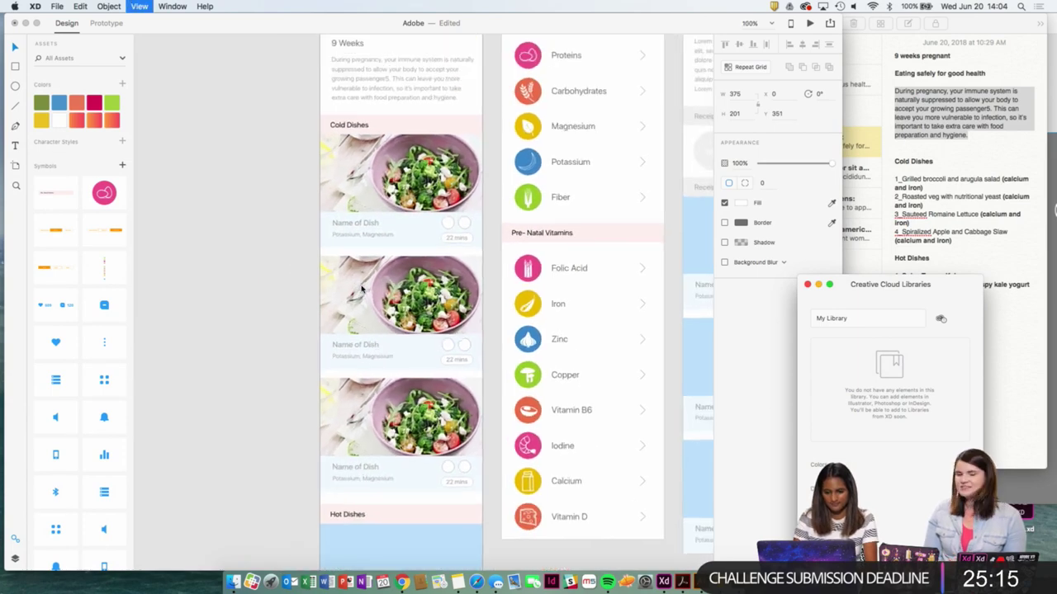
{"action": "scroll", "coordinate": [361, 288], "scroll_direction": "down", "scroll_amount": 5}
{"action": "key", "text": "super+minus"}
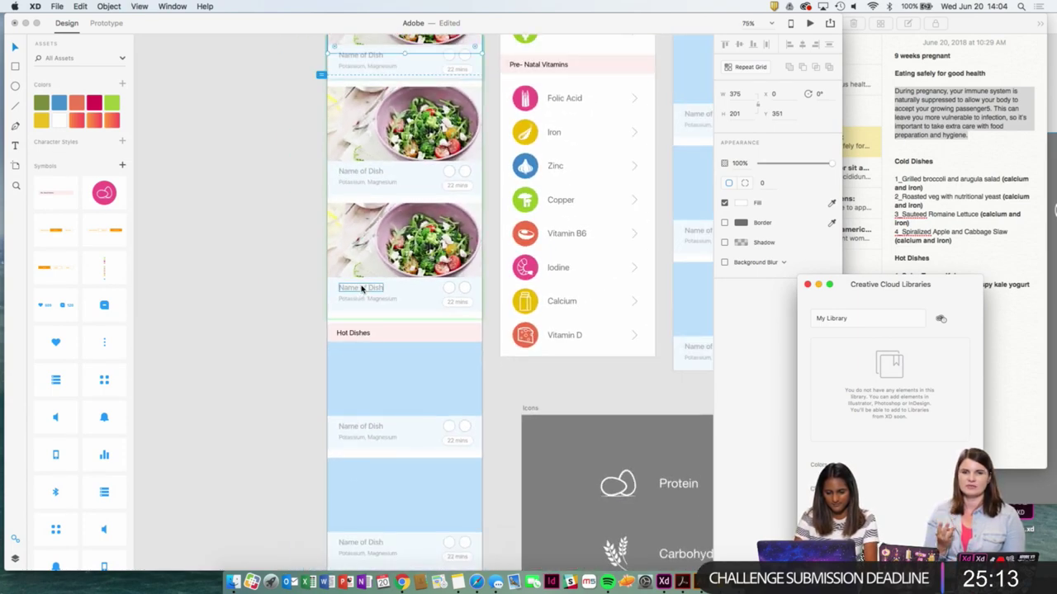
{"action": "key", "text": "super+minus"}
{"action": "key", "text": "super+plus"}
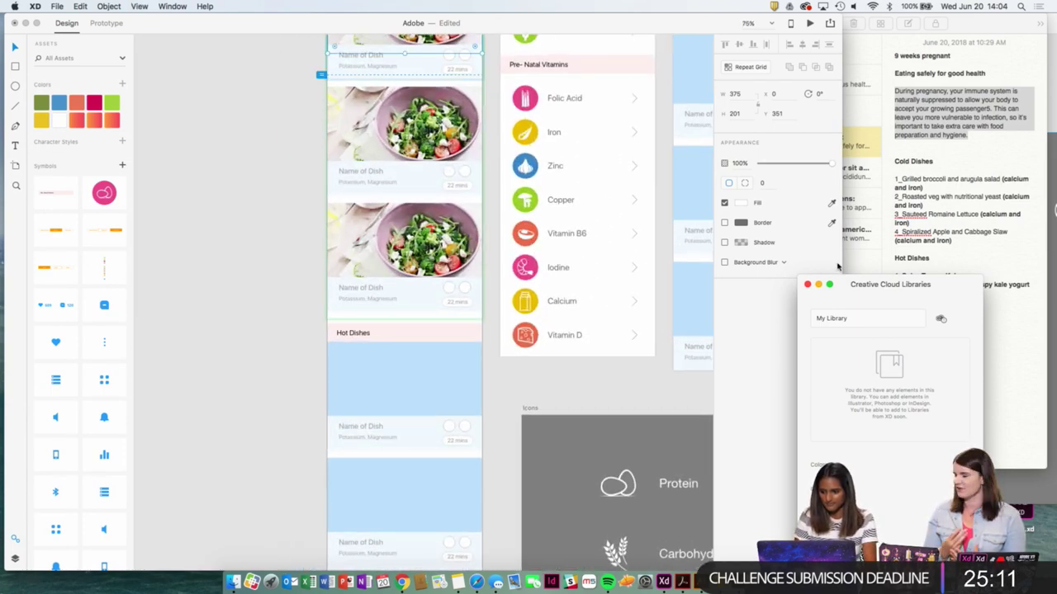
{"action": "left_click", "coordinate": [807, 285]}
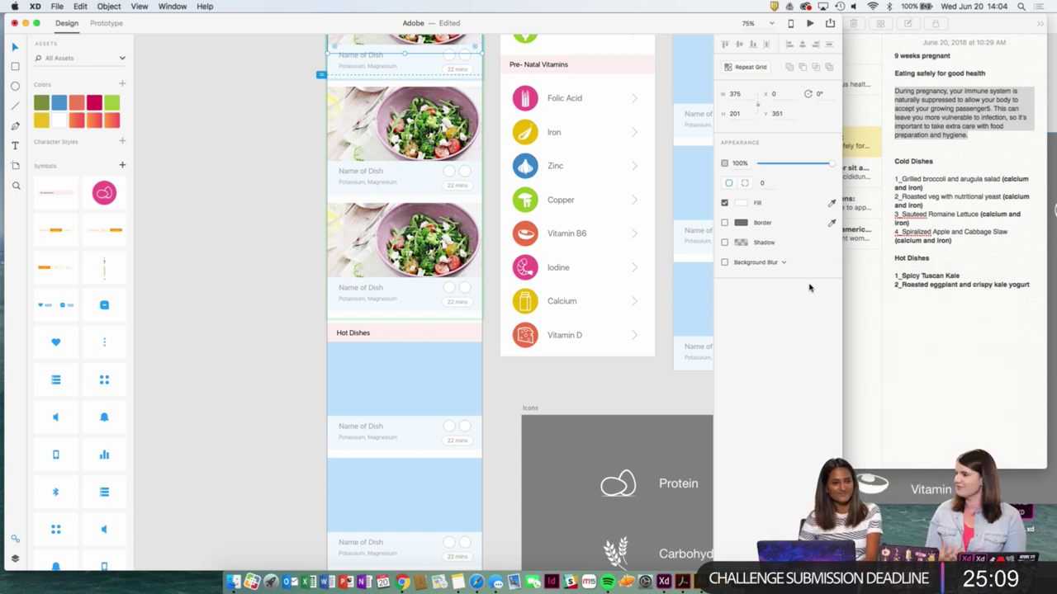
Look up the first Hot Dishes name in the notes and search Adobe Stock for "spicy tuscan kale".
{"action": "left_click", "coordinate": [982, 319]}
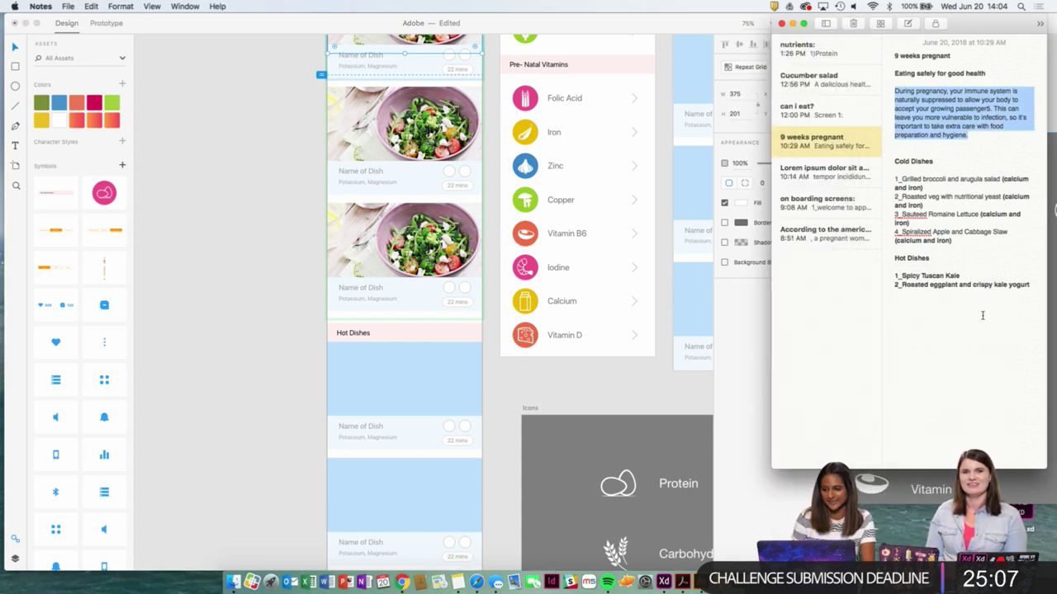
{"action": "key", "text": "ctrl+Left"}
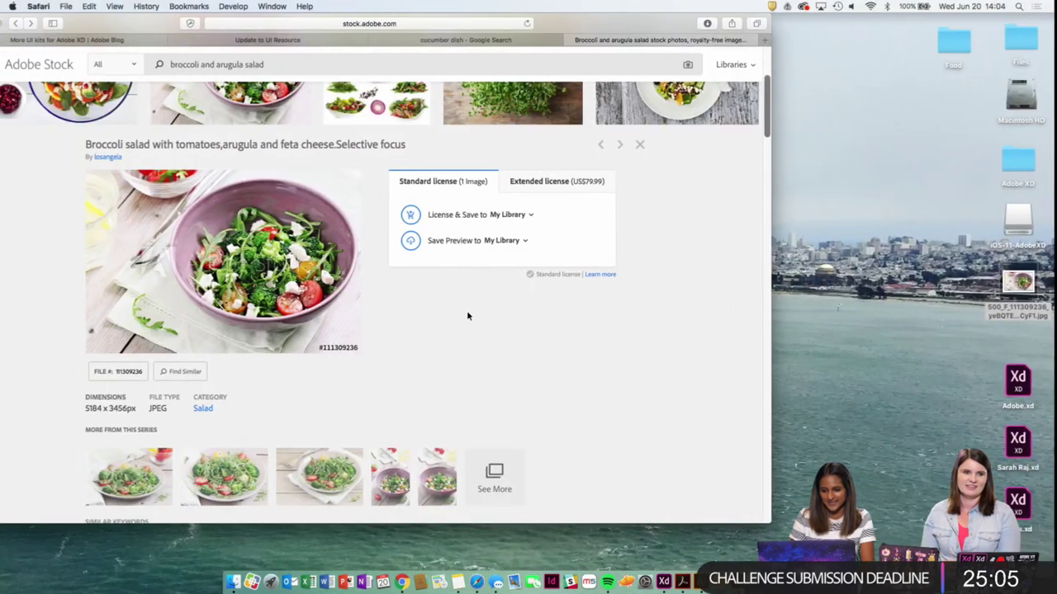
{"action": "scroll", "coordinate": [544, 151], "scroll_direction": "up", "scroll_amount": 5}
{"action": "left_click", "coordinate": [219, 95]}
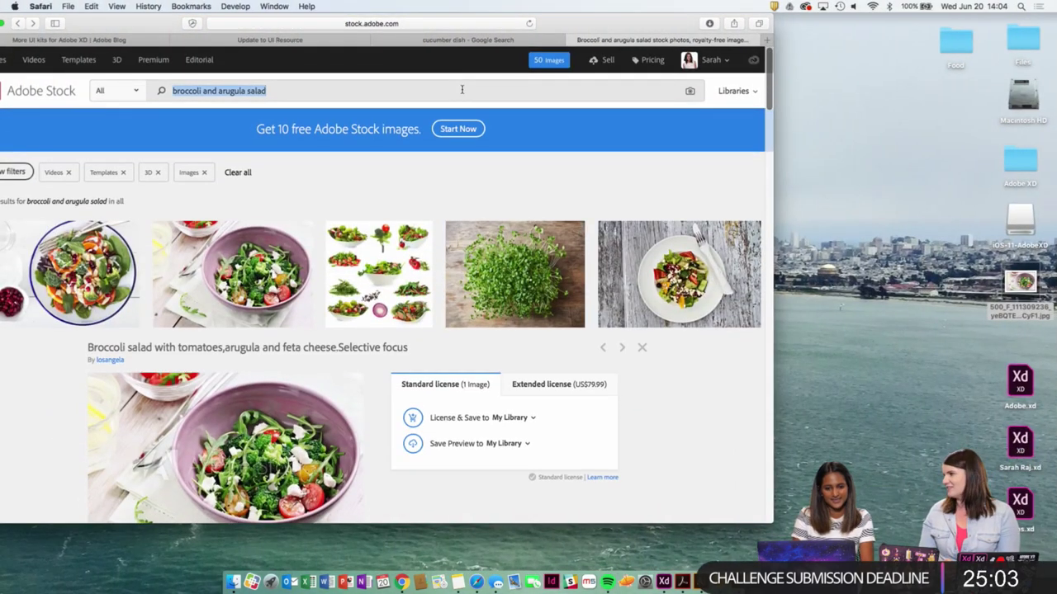
{"action": "type", "text": "spicy tuscan"}
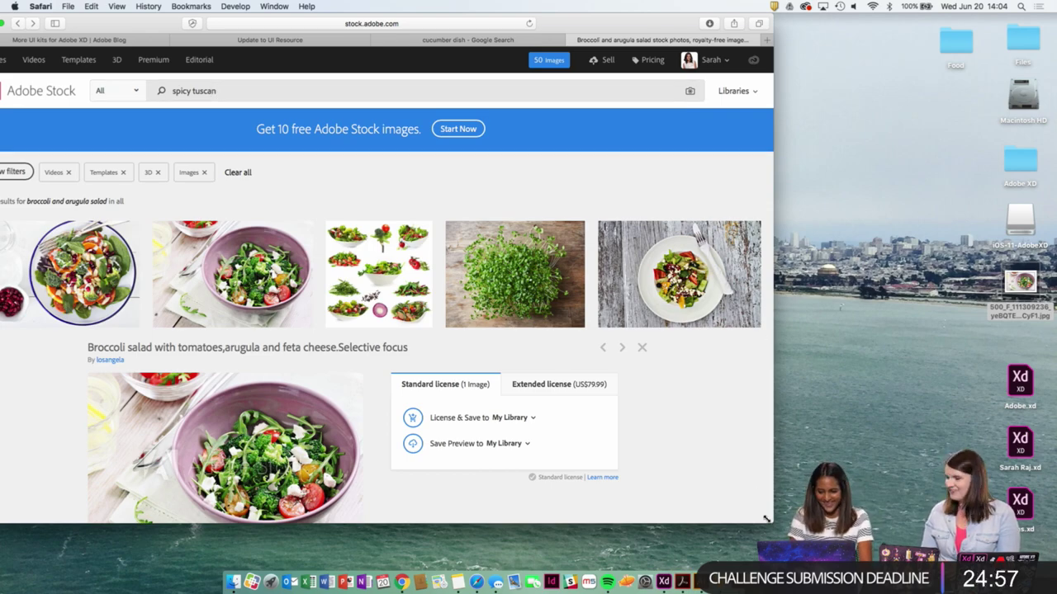
{"action": "left_click_drag", "start_coordinate": [766, 519], "coordinate": [982, 565]}
{"action": "key", "text": "ctrl+Right"}
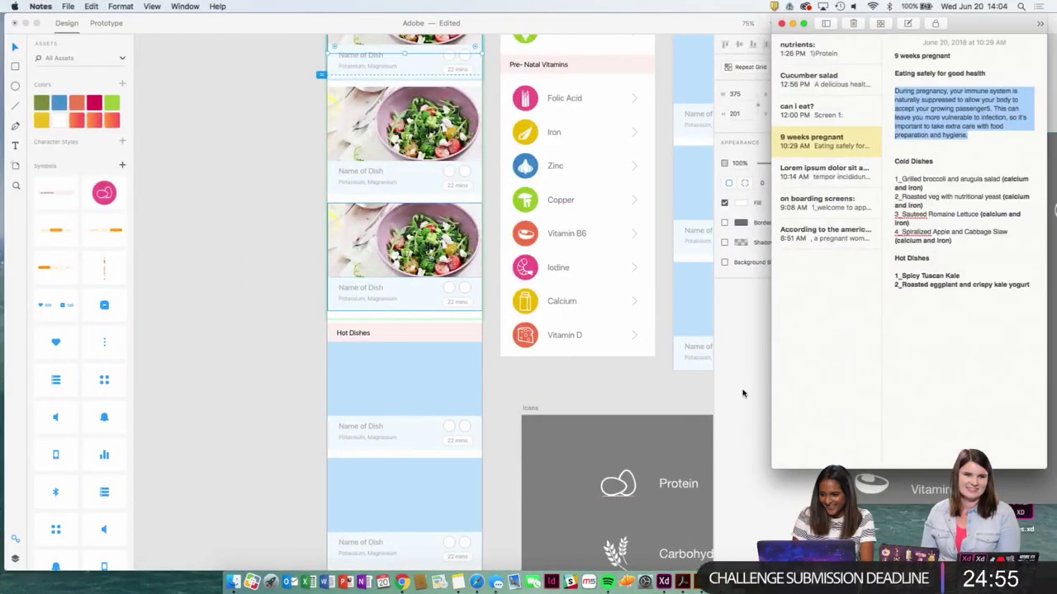
{"action": "key", "text": "ctrl+Left"}
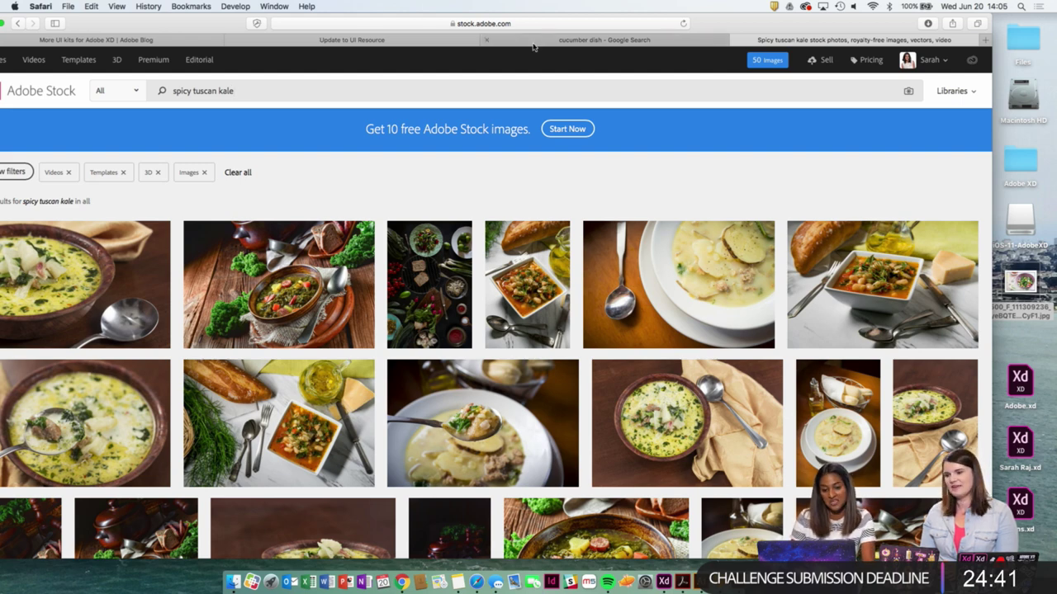
Browse the spicy tuscan kale photos, and search Adobe Stock for "kale salad" to look through those photos.
{"action": "left_click_drag", "start_coordinate": [744, 24], "coordinate": [790, 24]}
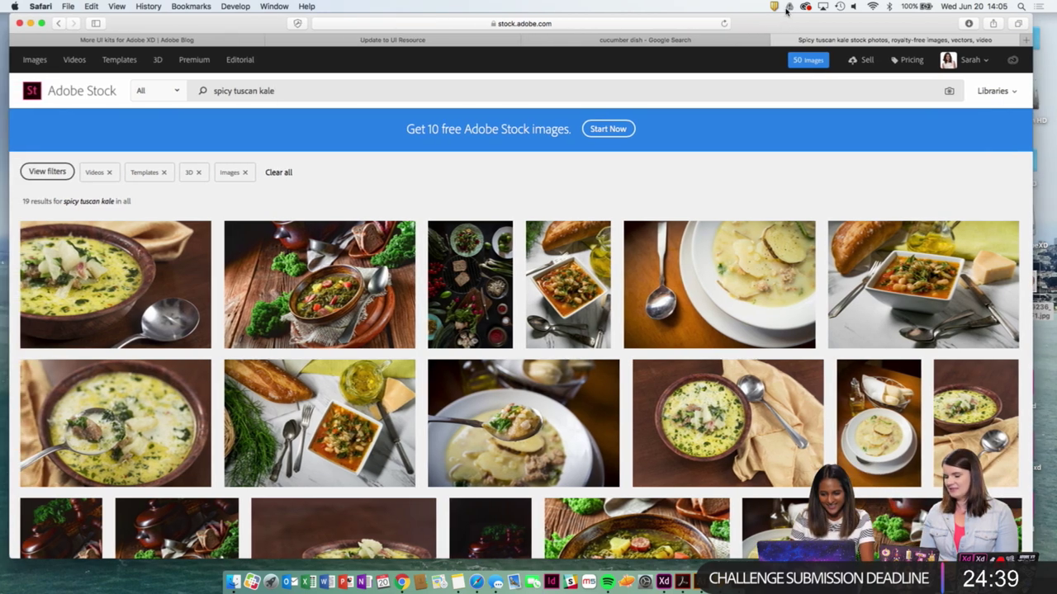
{"action": "scroll", "coordinate": [665, 244], "scroll_direction": "down", "scroll_amount": 2}
{"action": "scroll", "coordinate": [665, 244], "scroll_direction": "down", "scroll_amount": 1}
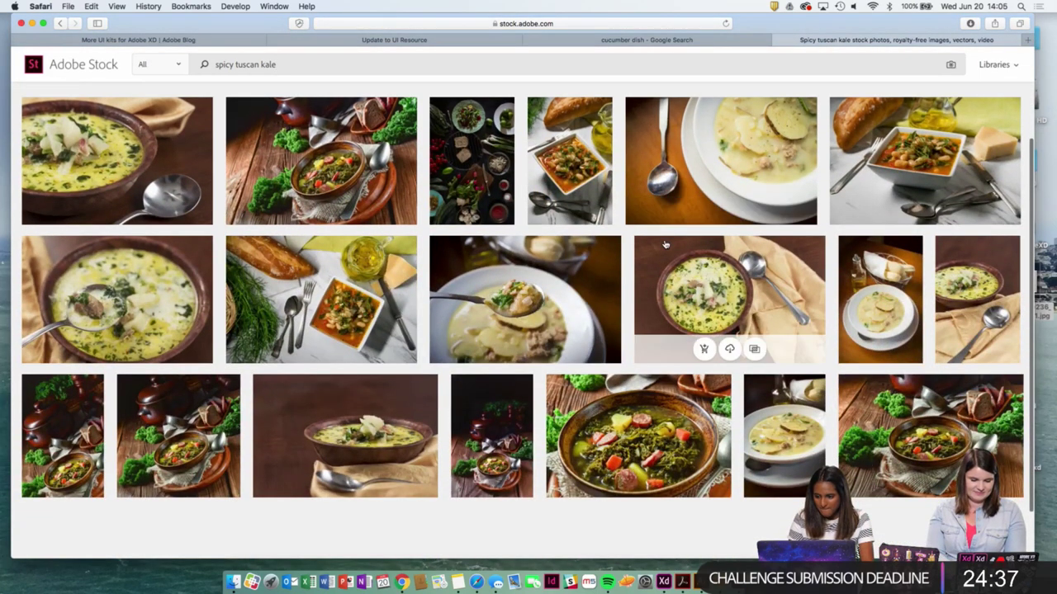
{"action": "scroll", "coordinate": [665, 244], "scroll_direction": "down", "scroll_amount": 2}
{"action": "scroll", "coordinate": [665, 245], "scroll_direction": "up", "scroll_amount": 5}
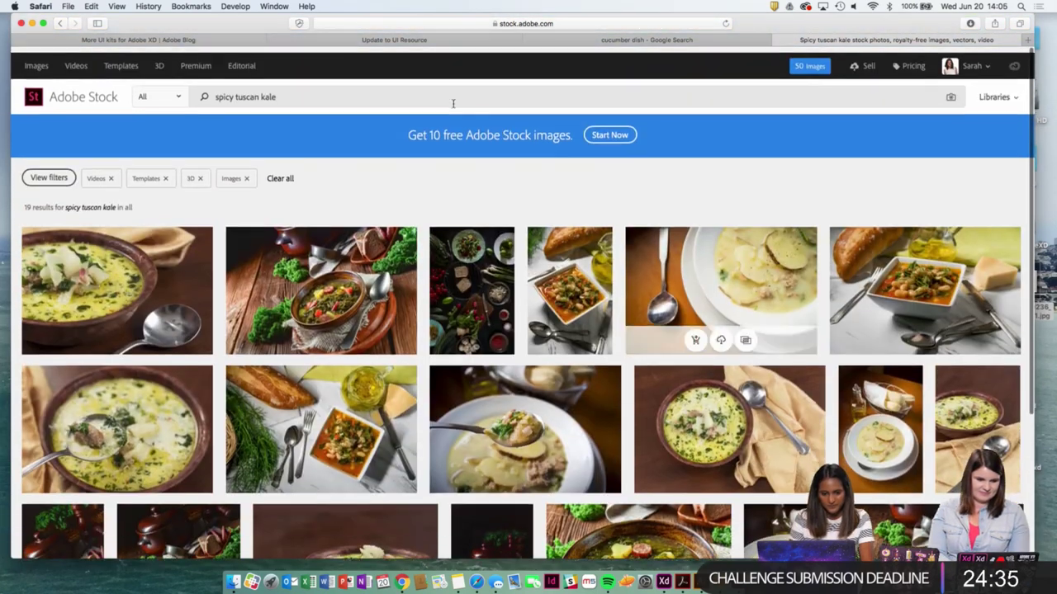
{"action": "left_click", "coordinate": [285, 98]}
{"action": "triple_click", "coordinate": [293, 94]}
{"action": "type", "text": "kale salad"}
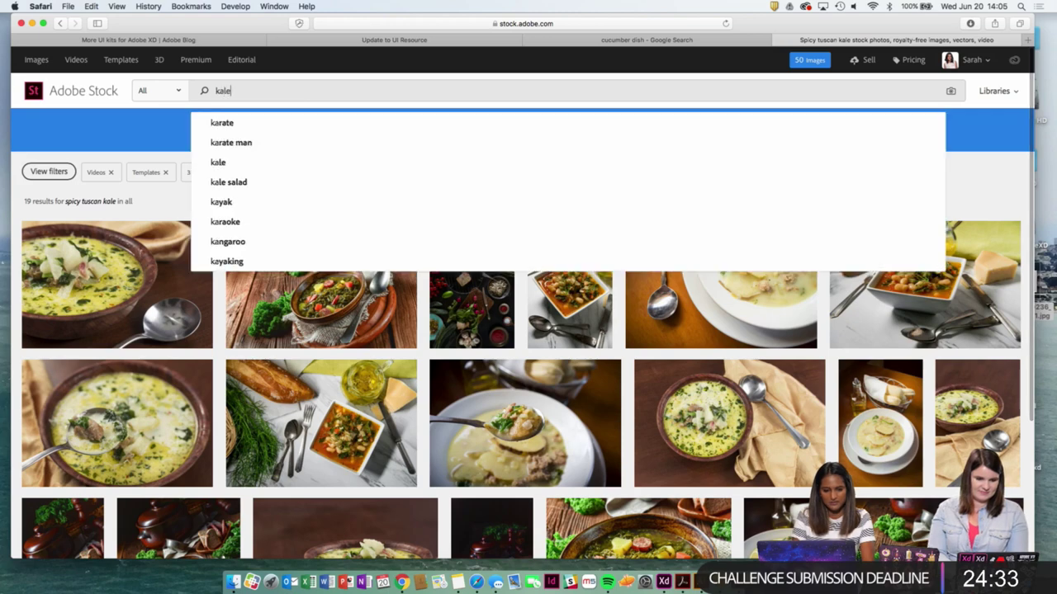
{"action": "key", "text": "Return"}
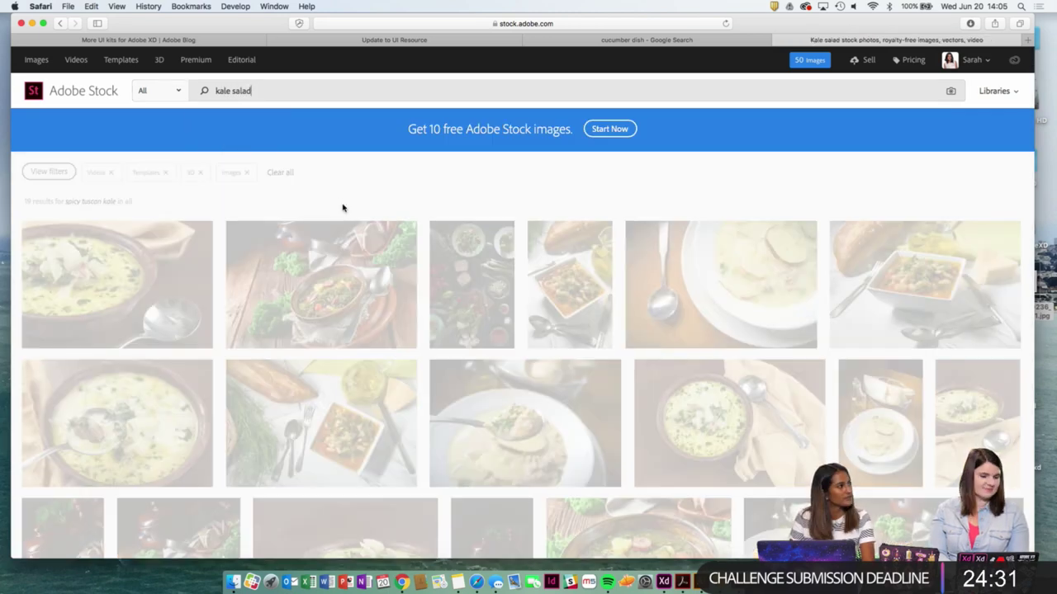
{"action": "scroll", "coordinate": [380, 277], "scroll_direction": "down", "scroll_amount": 3}
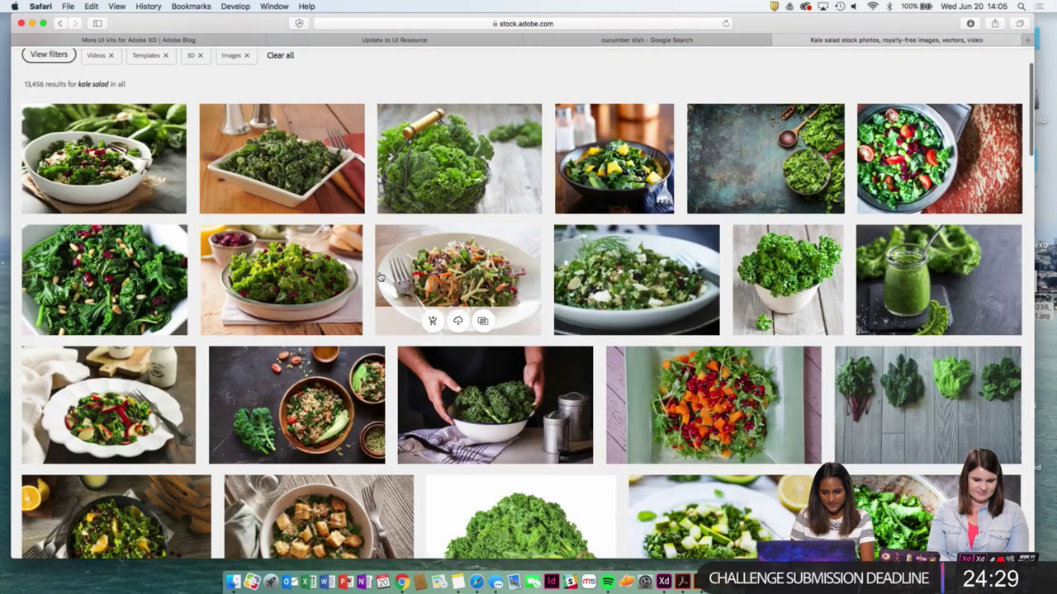
Look through the kale salad photos for one that suits the first Hot Dishes entry.
{"action": "scroll", "coordinate": [380, 276], "scroll_direction": "up", "scroll_amount": 1}
{"action": "scroll", "coordinate": [423, 301], "scroll_direction": "down", "scroll_amount": 3}
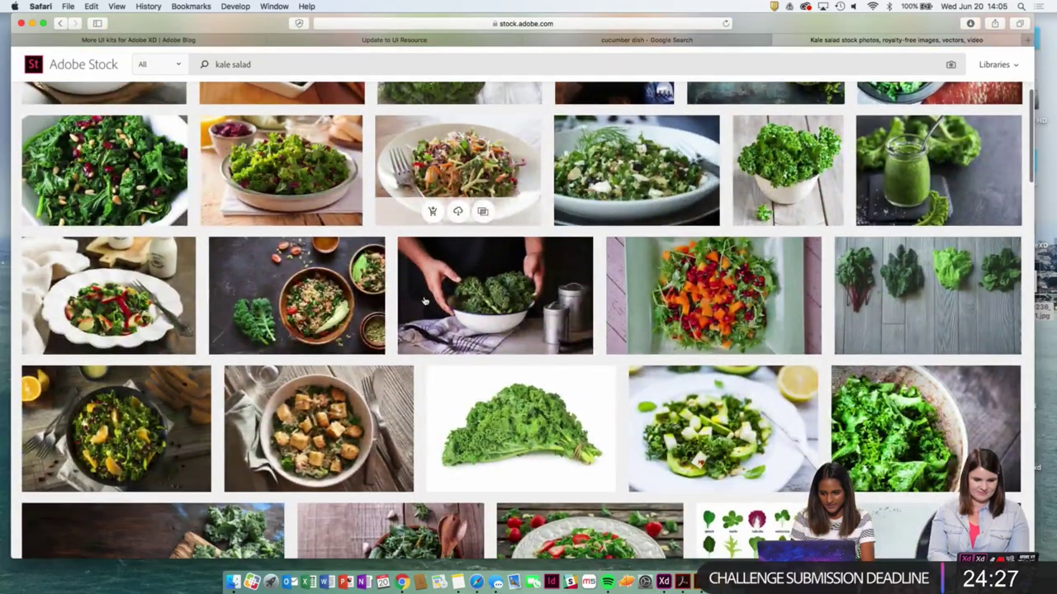
{"action": "scroll", "coordinate": [481, 194], "scroll_direction": "down", "scroll_amount": 7}
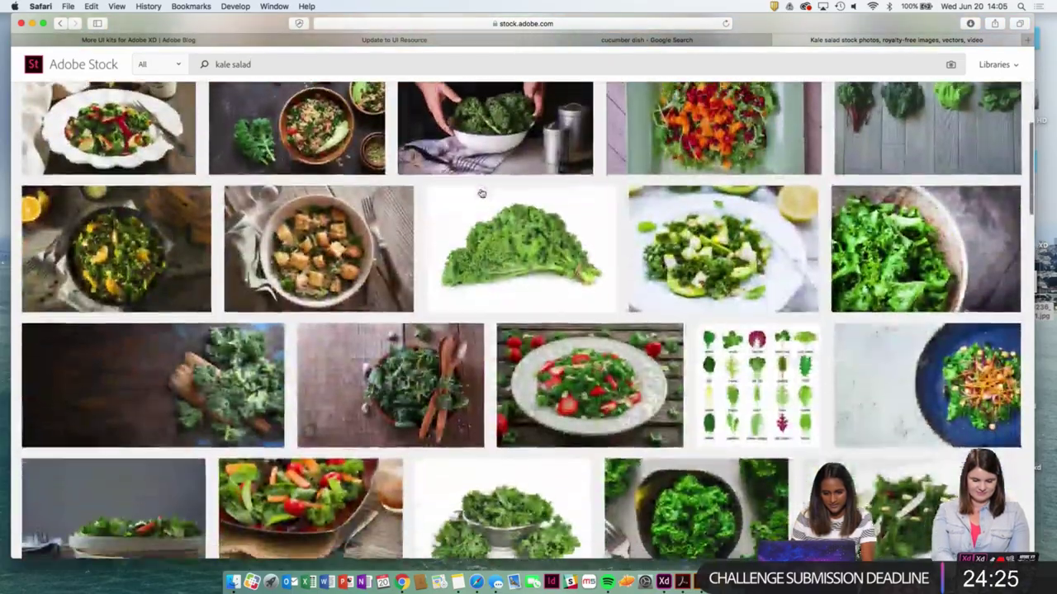
{"action": "scroll", "coordinate": [481, 194], "scroll_direction": "up", "scroll_amount": 10}
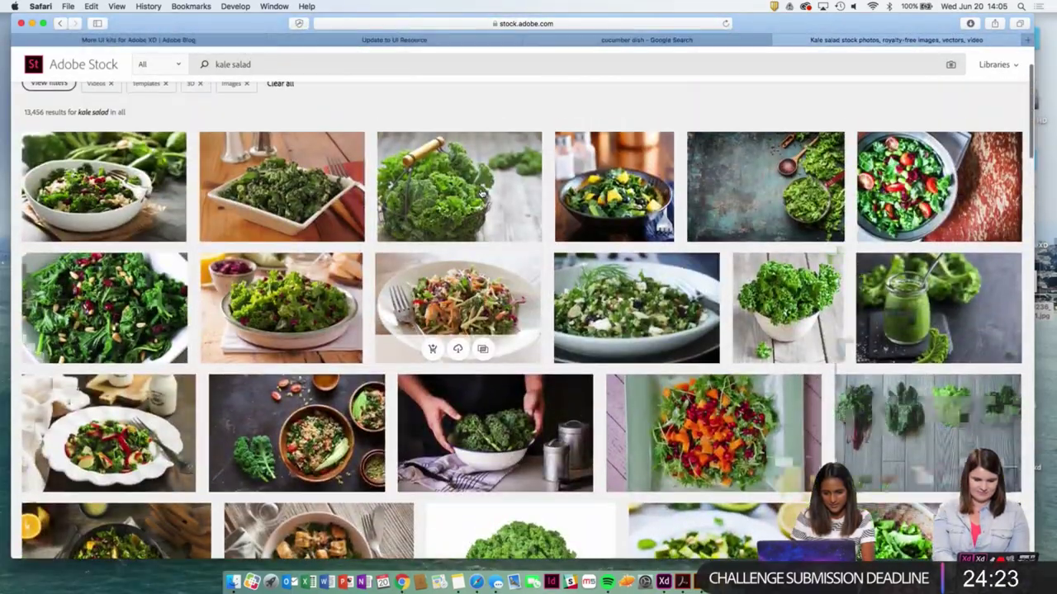
{"action": "scroll", "coordinate": [481, 194], "scroll_direction": "down", "scroll_amount": 10}
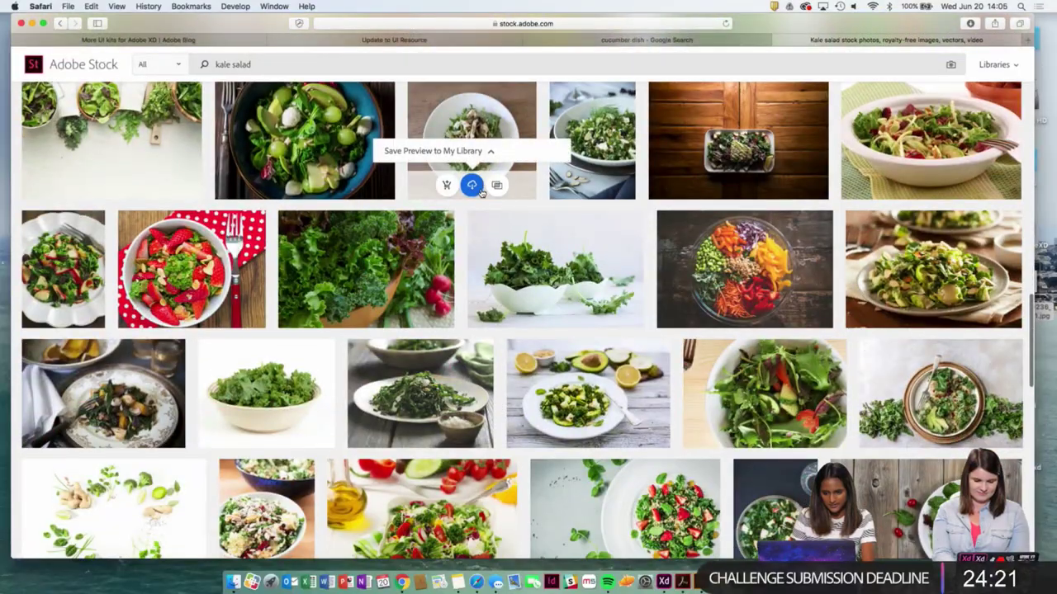
{"action": "scroll", "coordinate": [485, 299], "scroll_direction": "down", "scroll_amount": 6}
{"action": "scroll", "coordinate": [486, 299], "scroll_direction": "up", "scroll_amount": 2}
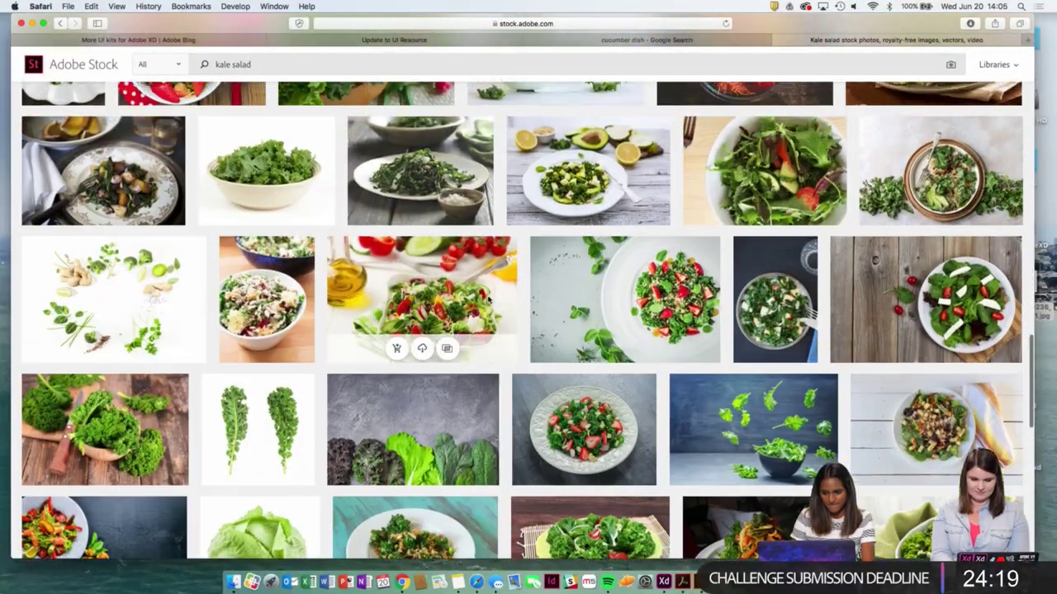
{"action": "scroll", "coordinate": [512, 322], "scroll_direction": "down", "scroll_amount": 4}
{"action": "scroll", "coordinate": [536, 338], "scroll_direction": "down", "scroll_amount": 2}
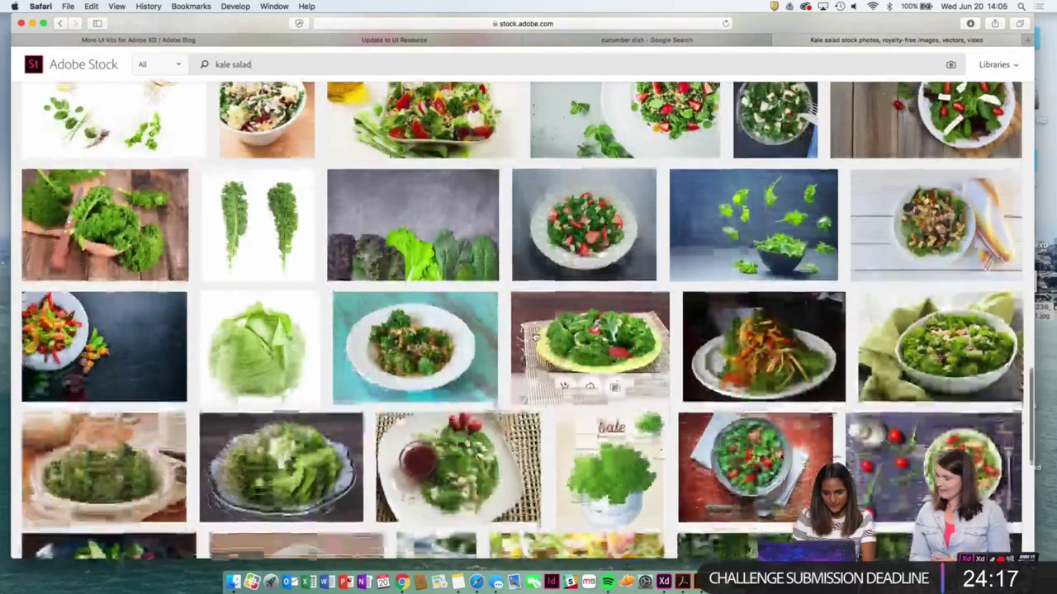
{"action": "scroll", "coordinate": [535, 338], "scroll_direction": "up", "scroll_amount": 3}
{"action": "scroll", "coordinate": [534, 337], "scroll_direction": "down", "scroll_amount": 3}
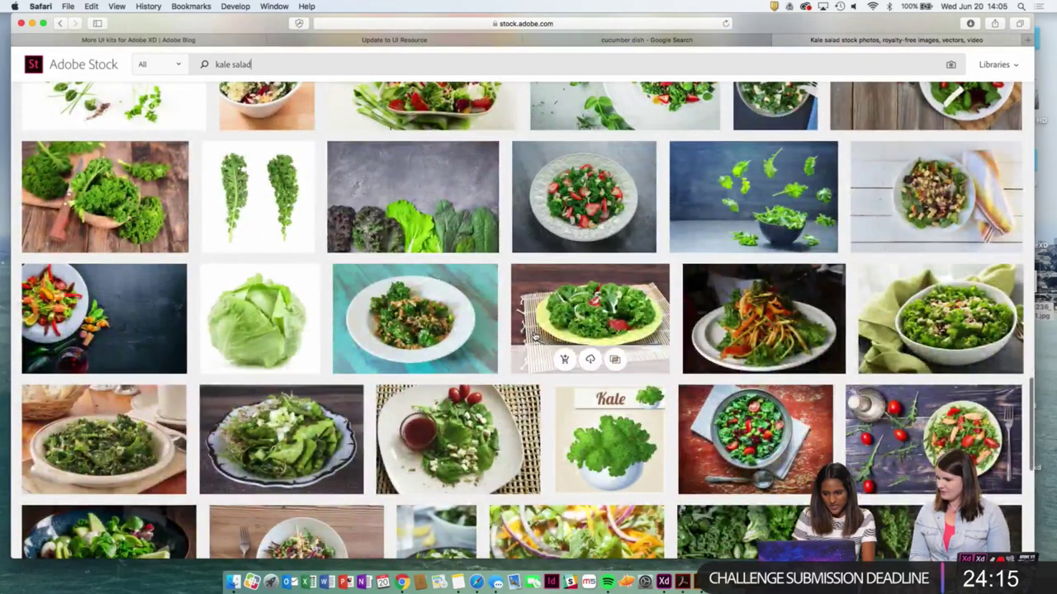
{"action": "scroll", "coordinate": [534, 337], "scroll_direction": "up", "scroll_amount": 12}
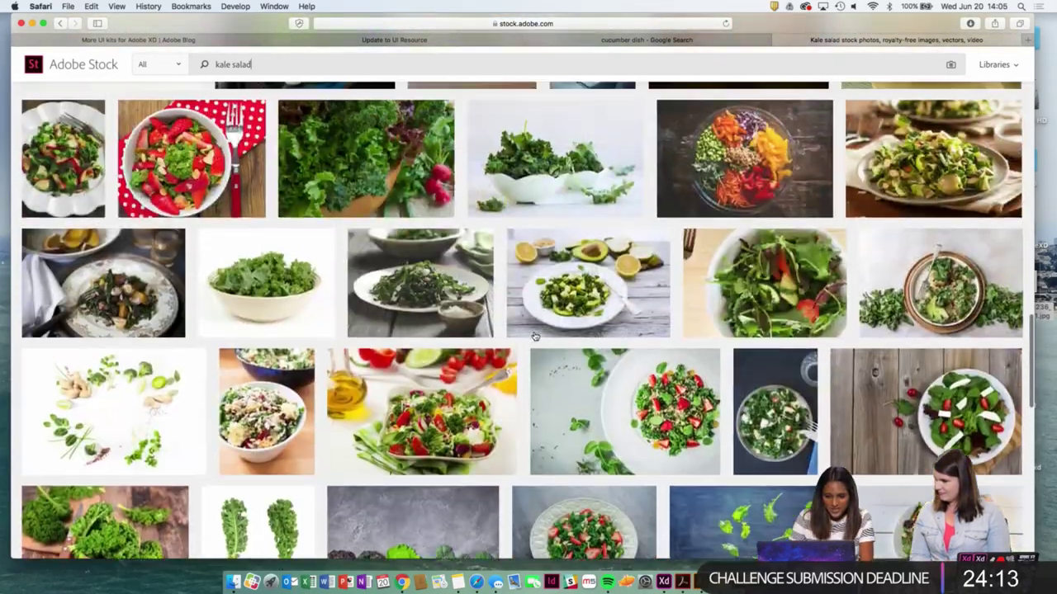
{"action": "scroll", "coordinate": [535, 337], "scroll_direction": "up", "scroll_amount": 3}
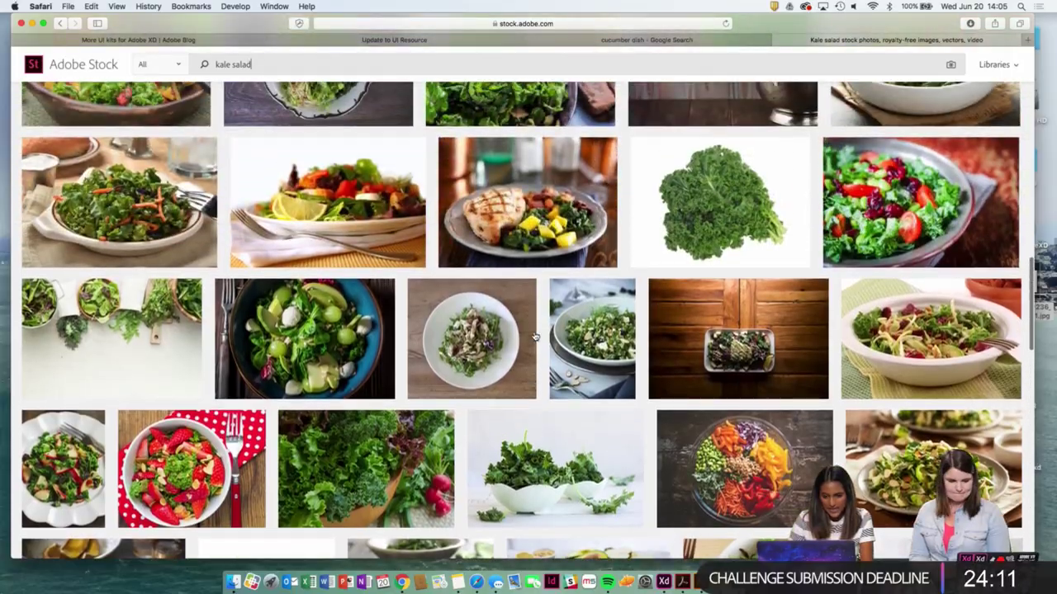
{"action": "scroll", "coordinate": [534, 337], "scroll_direction": "down", "scroll_amount": 10}
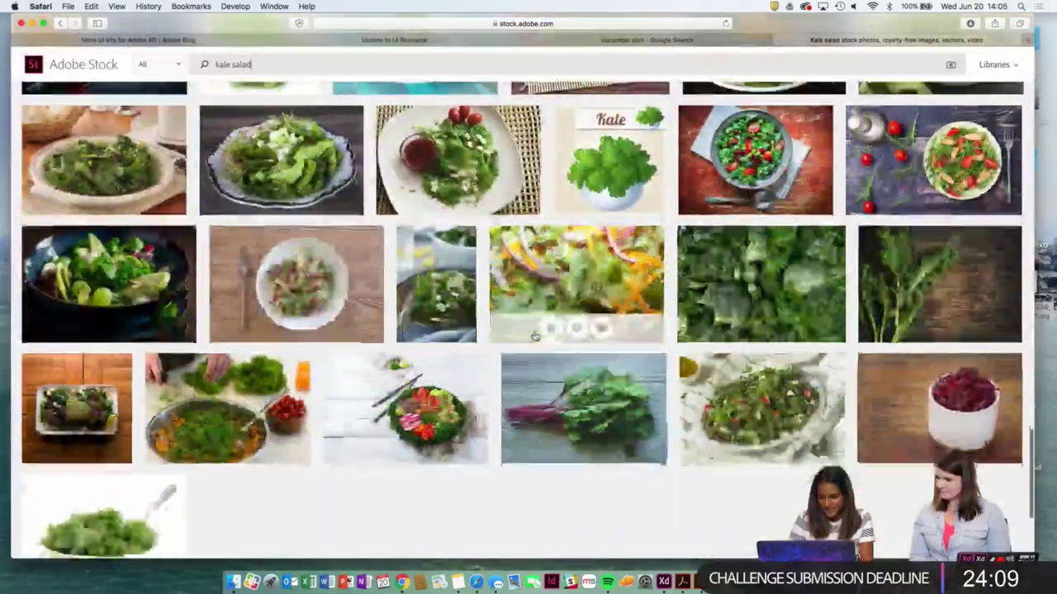
{"action": "scroll", "coordinate": [534, 337], "scroll_direction": "down", "scroll_amount": 3}
{"action": "scroll", "coordinate": [534, 336], "scroll_direction": "up", "scroll_amount": 12}
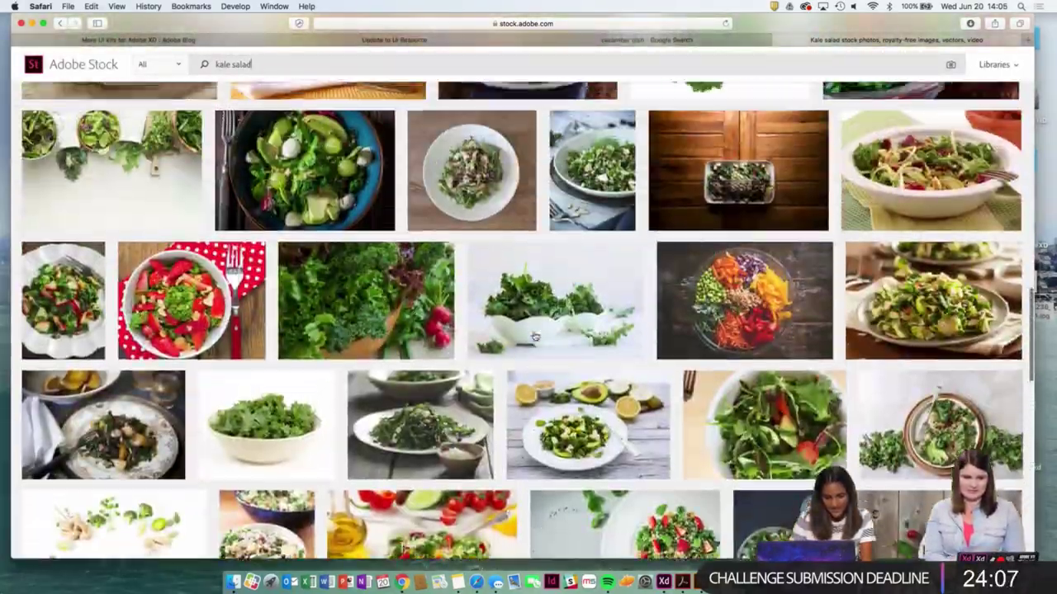
{"action": "scroll", "coordinate": [535, 336], "scroll_direction": "up", "scroll_amount": 8}
{"action": "scroll", "coordinate": [534, 337], "scroll_direction": "up", "scroll_amount": 8}
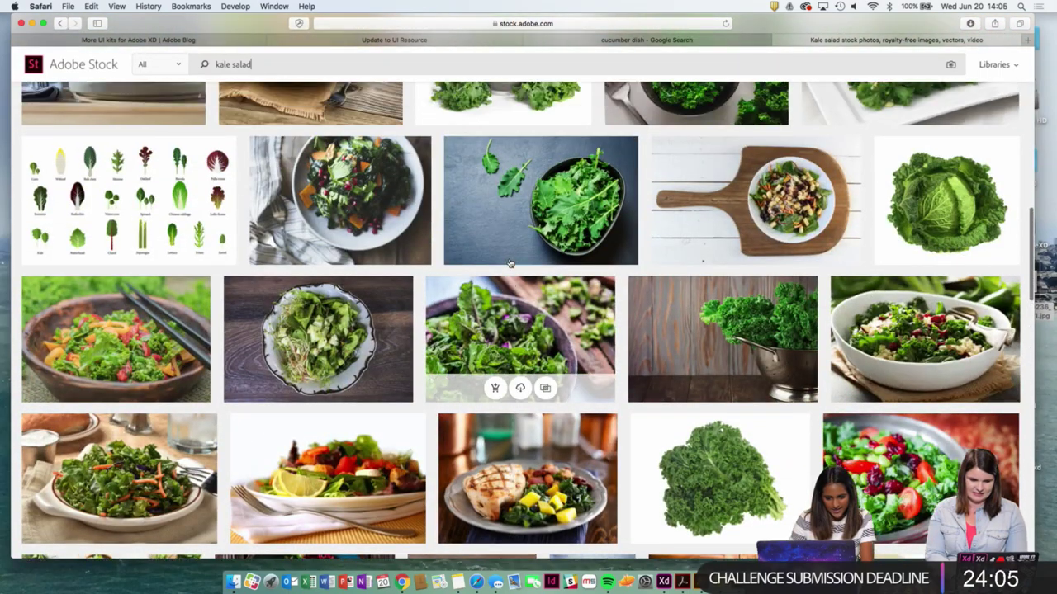
{"action": "scroll", "coordinate": [510, 262], "scroll_direction": "up", "scroll_amount": 5}
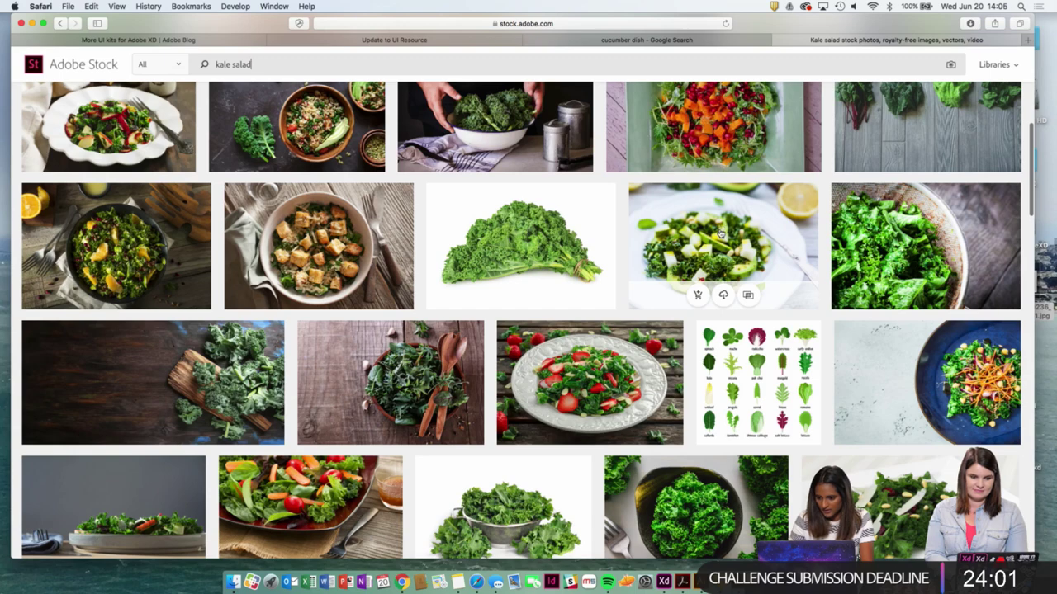
Open the kale salad photo with avocado and pear on a white plate and save the image to the Desktop.
{"action": "left_click", "coordinate": [724, 246]}
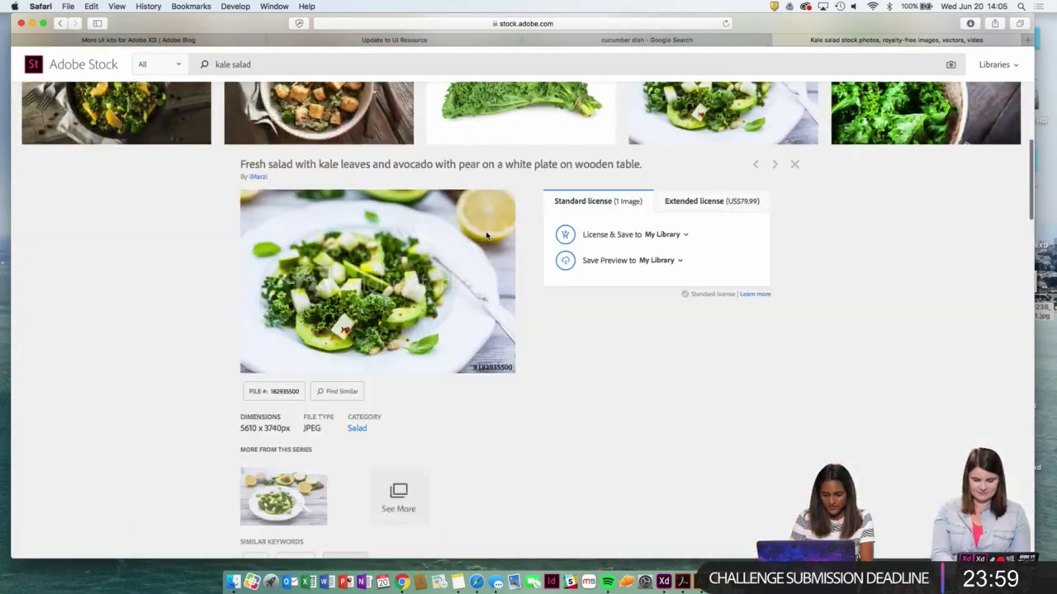
{"action": "right_click", "coordinate": [355, 300]}
{"action": "left_click", "coordinate": [409, 343]}
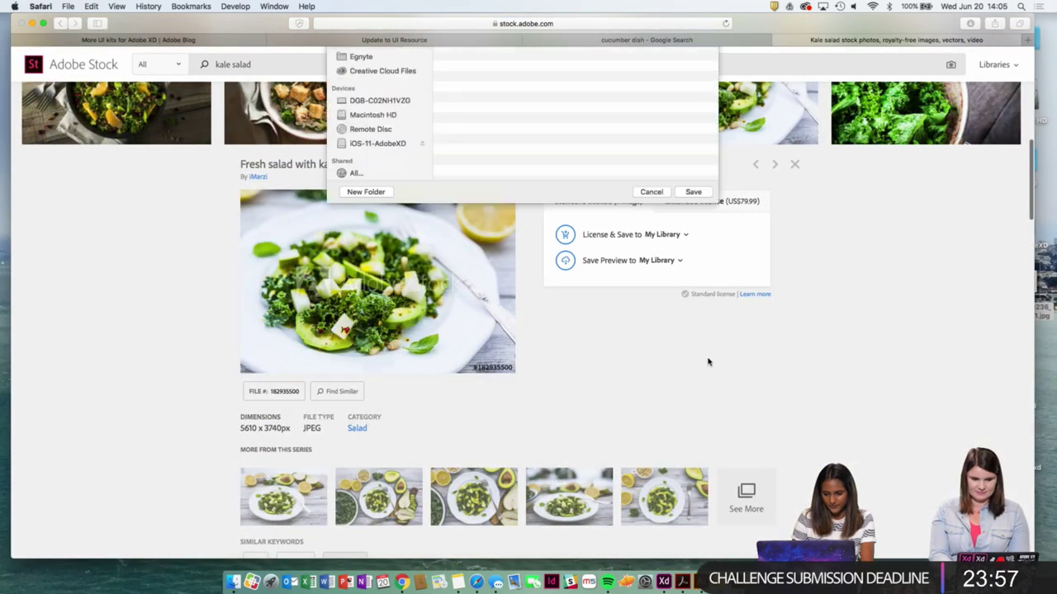
{"action": "left_click", "coordinate": [693, 421]}
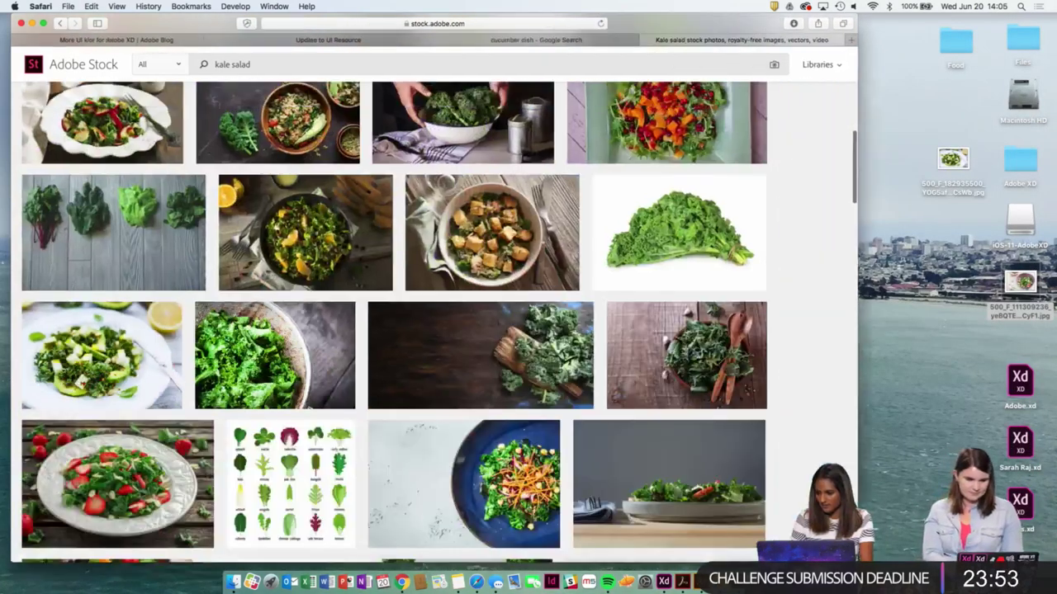
Place the saved kale and avocado salad photo from the Desktop in the Hot Dishes image placeholder in Adobe XD.
{"action": "left_click_drag", "start_coordinate": [856, 562], "coordinate": [881, 570]}
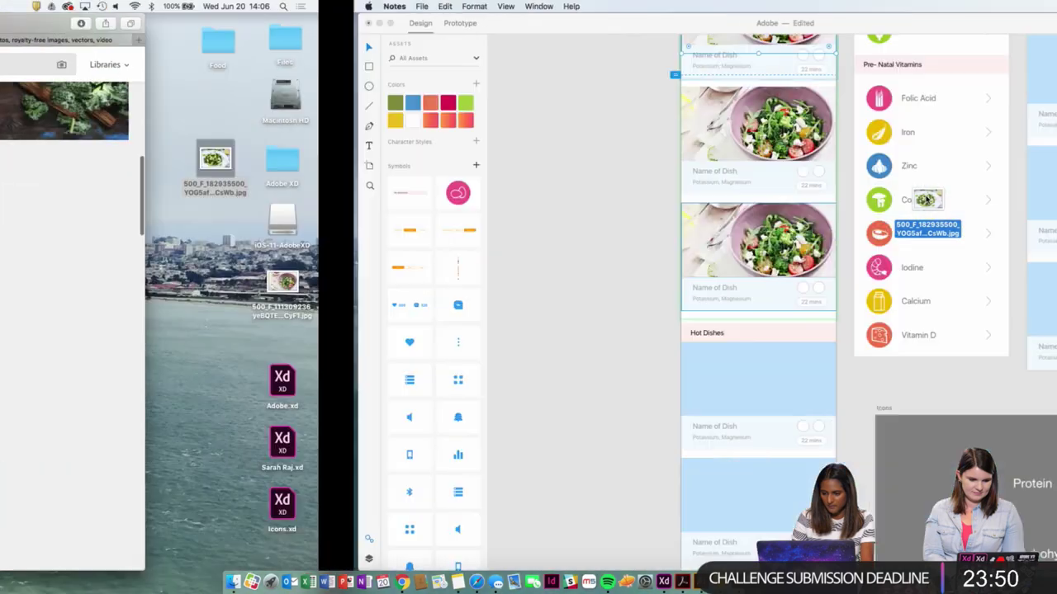
{"action": "left_click_drag", "start_coordinate": [926, 199], "coordinate": [410, 234]}
{"action": "scroll", "coordinate": [523, 397], "scroll_direction": "down", "scroll_amount": 4}
{"action": "left_click", "coordinate": [262, 311]}
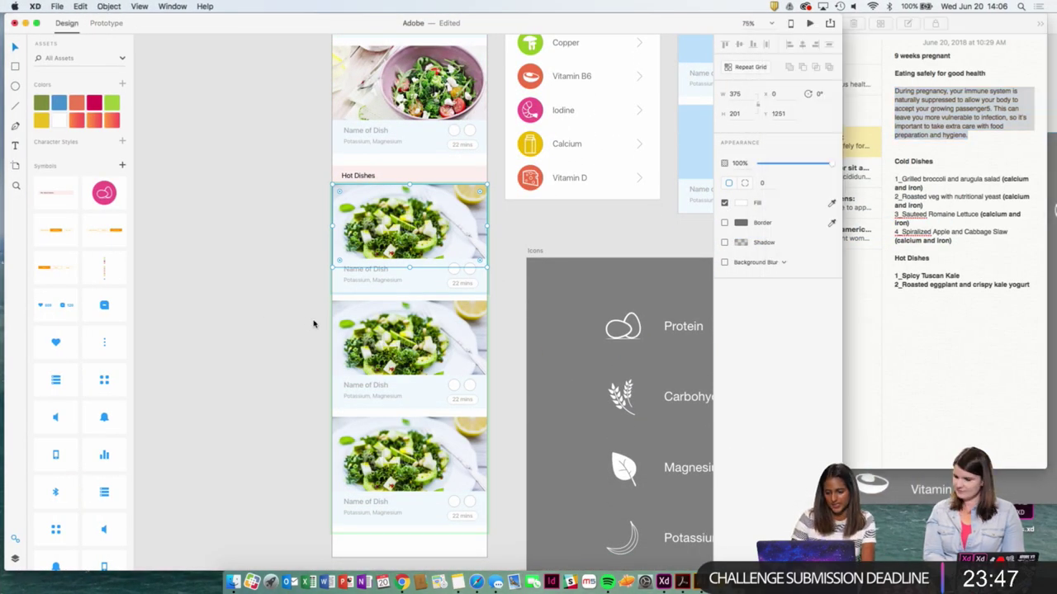
Review the photos in the Hot Dishes and Cold Dishes cards on the Daily recommendations artboard.
{"action": "key", "text": "super+minus"}
{"action": "scroll", "coordinate": [270, 328], "scroll_direction": "up", "scroll_amount": 1}
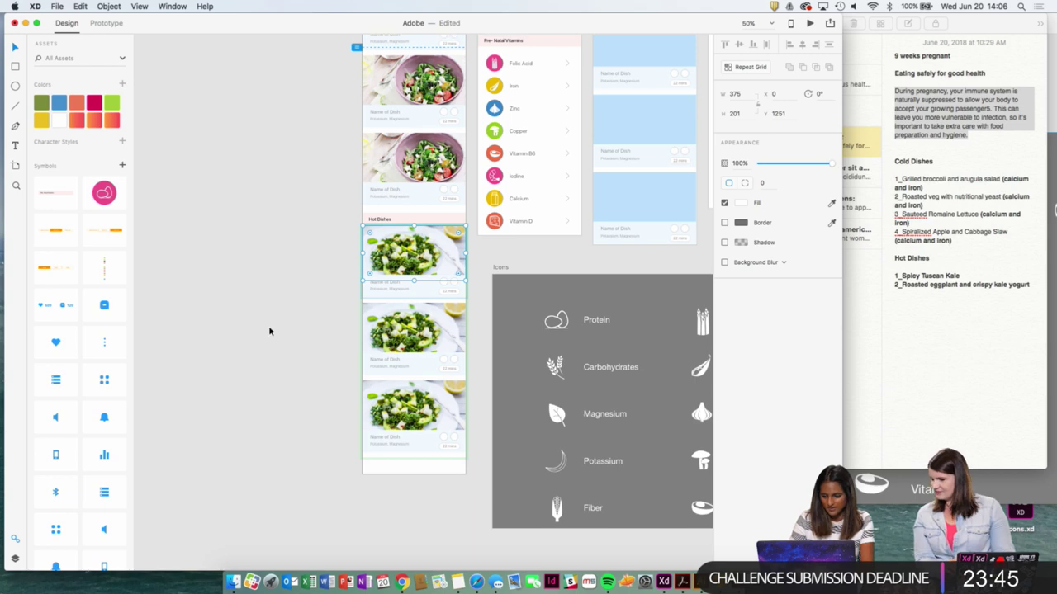
{"action": "key", "text": "super+plus"}
{"action": "key", "text": "super+plus"}
{"action": "key", "text": "super+minus"}
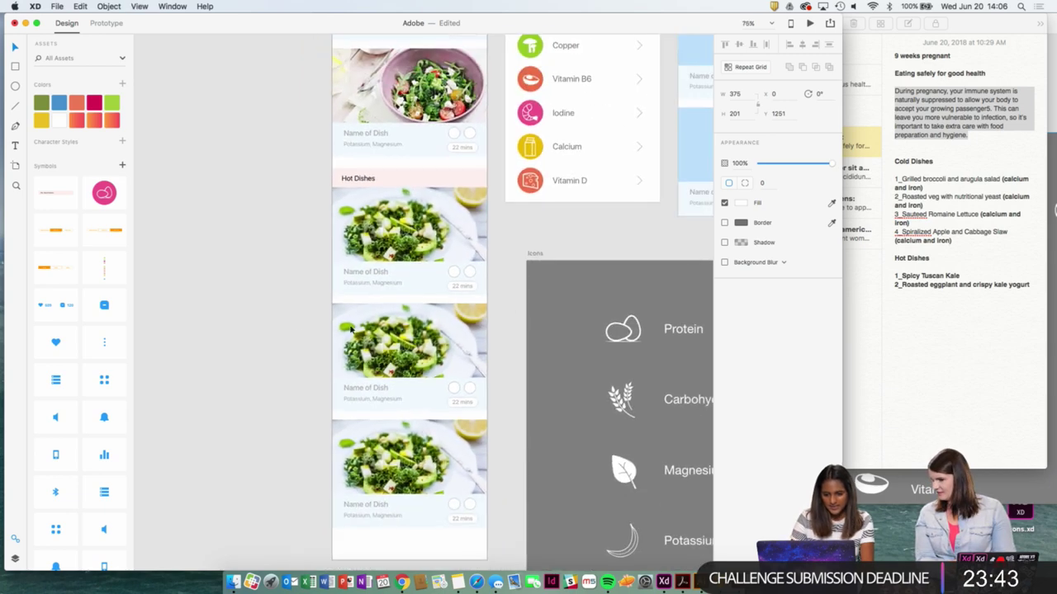
{"action": "left_click", "coordinate": [525, 249]}
{"action": "scroll", "coordinate": [500, 330], "scroll_direction": "up", "scroll_amount": 10}
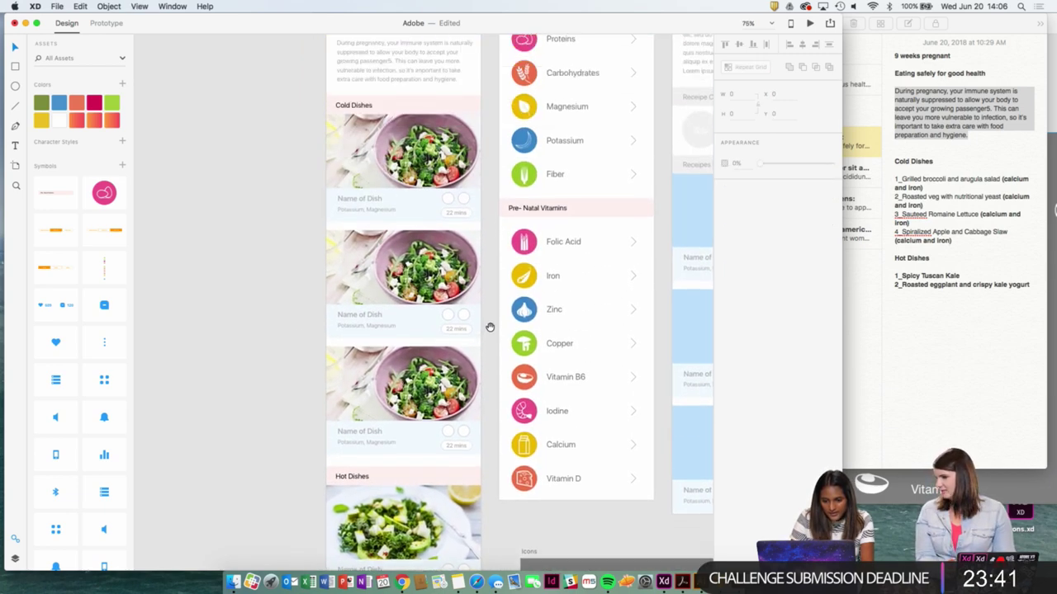
{"action": "scroll", "coordinate": [492, 306], "scroll_direction": "up", "scroll_amount": 2}
{"action": "scroll", "coordinate": [465, 273], "scroll_direction": "up", "scroll_amount": 3}
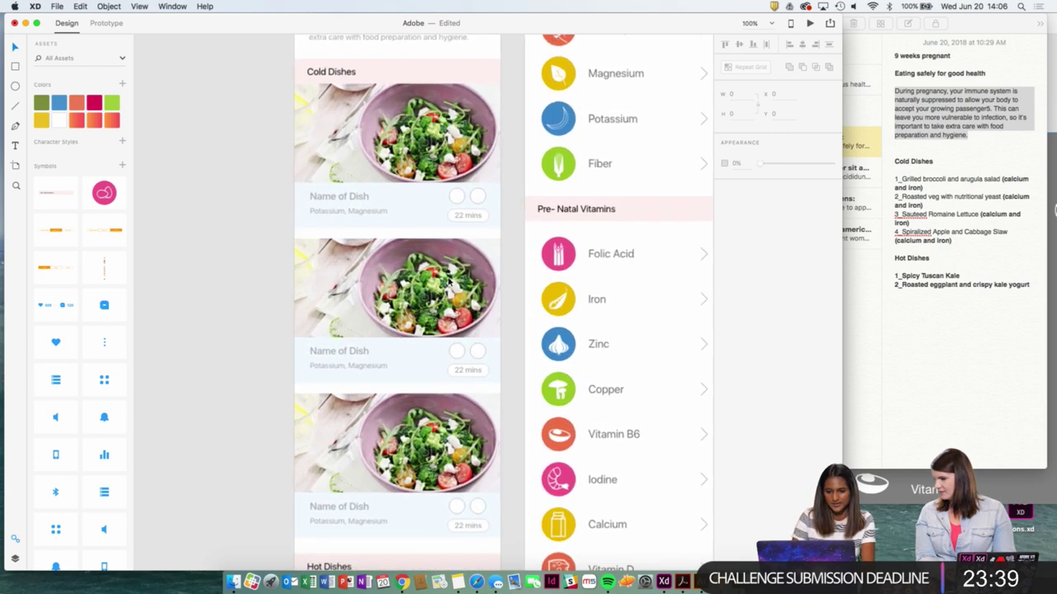
{"action": "scroll", "coordinate": [465, 272], "scroll_direction": "up", "scroll_amount": 3}
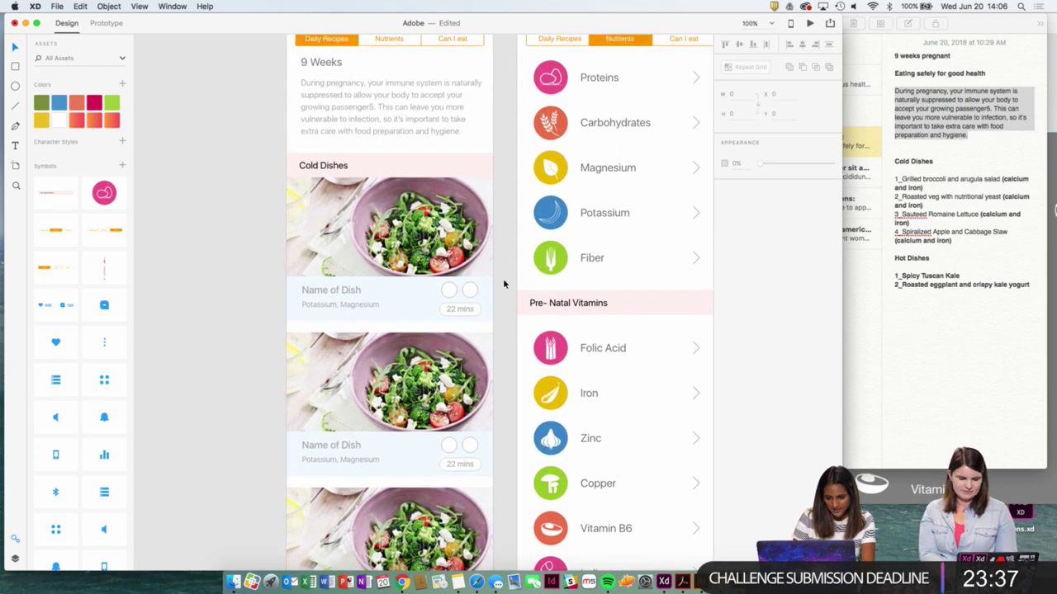
Try the Proteins icon symbol over the nutrient circles of the first Cold Dishes card, and remove it again.
{"action": "left_click", "coordinate": [475, 293]}
{"action": "scroll", "coordinate": [462, 299], "scroll_direction": "up", "scroll_amount": 5}
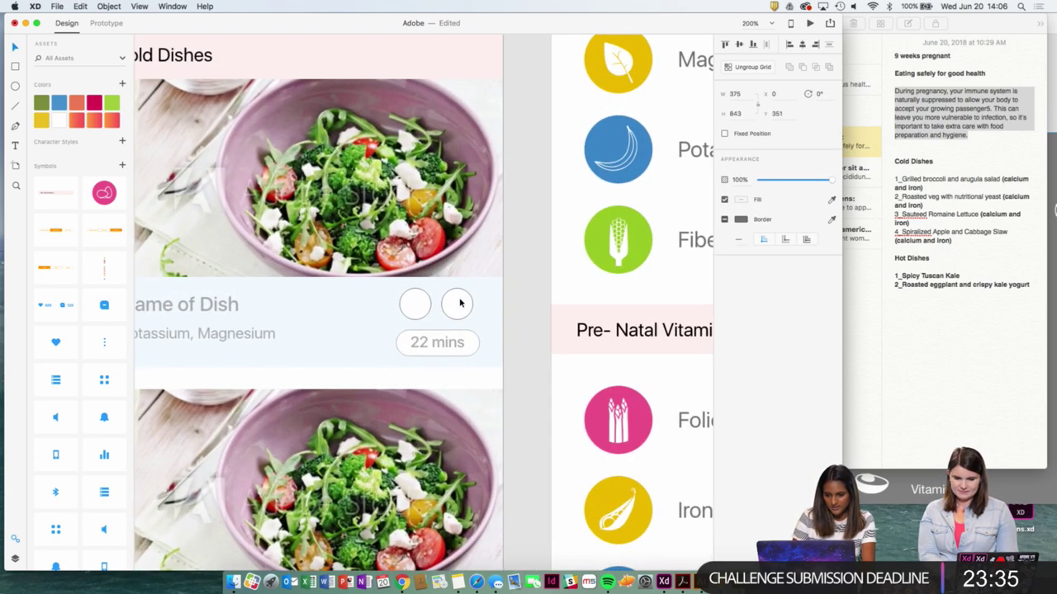
{"action": "scroll", "coordinate": [460, 303], "scroll_direction": "up", "scroll_amount": 1}
{"action": "scroll", "coordinate": [448, 330], "scroll_direction": "down", "scroll_amount": 8}
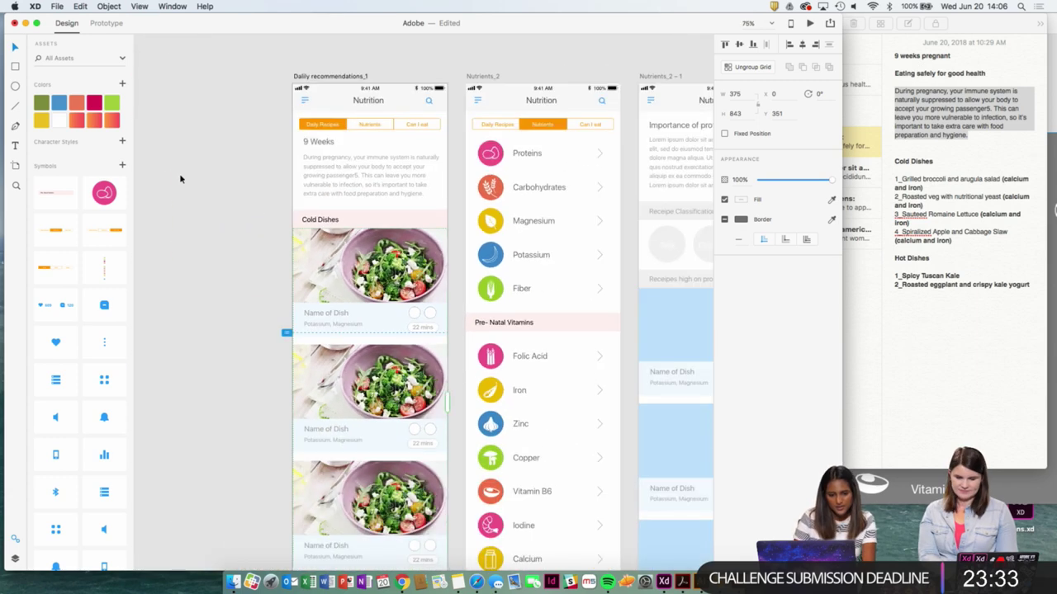
{"action": "left_click_drag", "start_coordinate": [110, 199], "coordinate": [417, 318]}
{"action": "scroll", "coordinate": [417, 318], "scroll_direction": "up", "scroll_amount": 3}
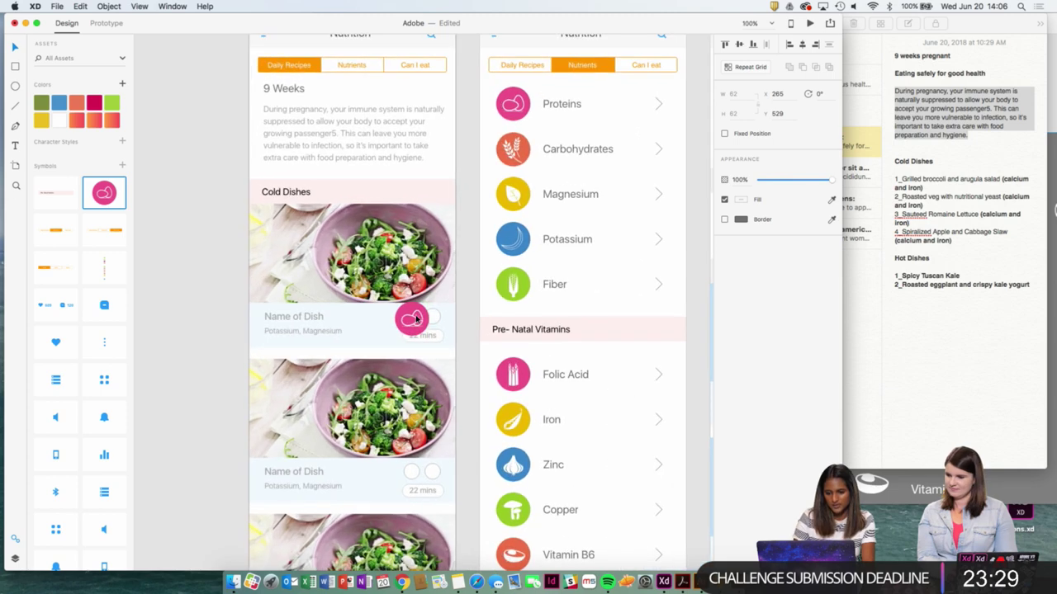
{"action": "key", "text": "BackSpace"}
Turn the Carbohydrates and Magnesium icons on the Nutrients artboard into symbols.
{"action": "scroll", "coordinate": [417, 318], "scroll_direction": "right", "scroll_amount": 3}
{"action": "left_click", "coordinate": [426, 134]}
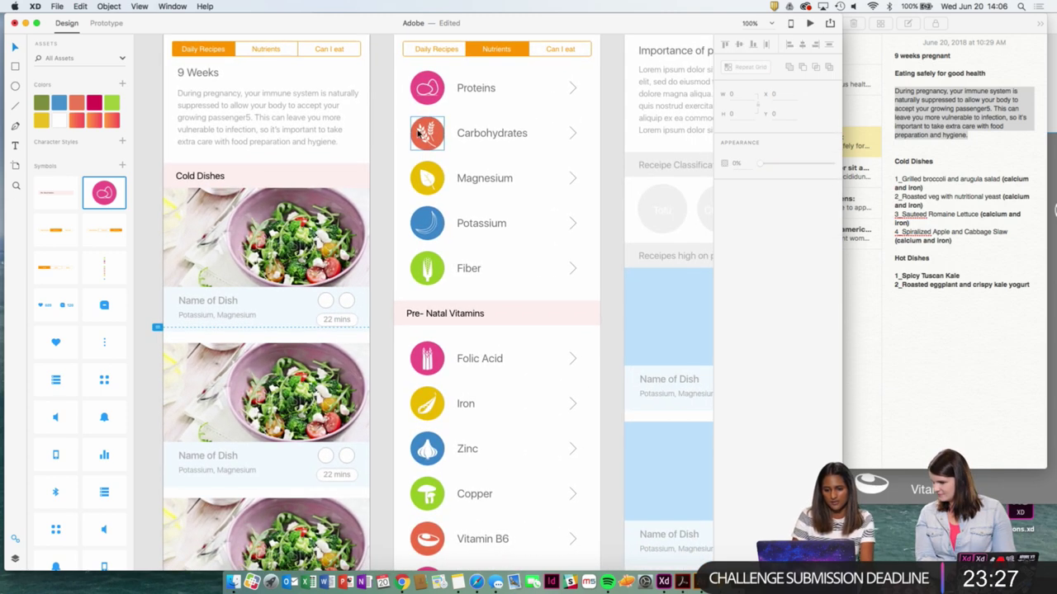
{"action": "left_click", "coordinate": [123, 166]}
{"action": "left_click", "coordinate": [428, 182]}
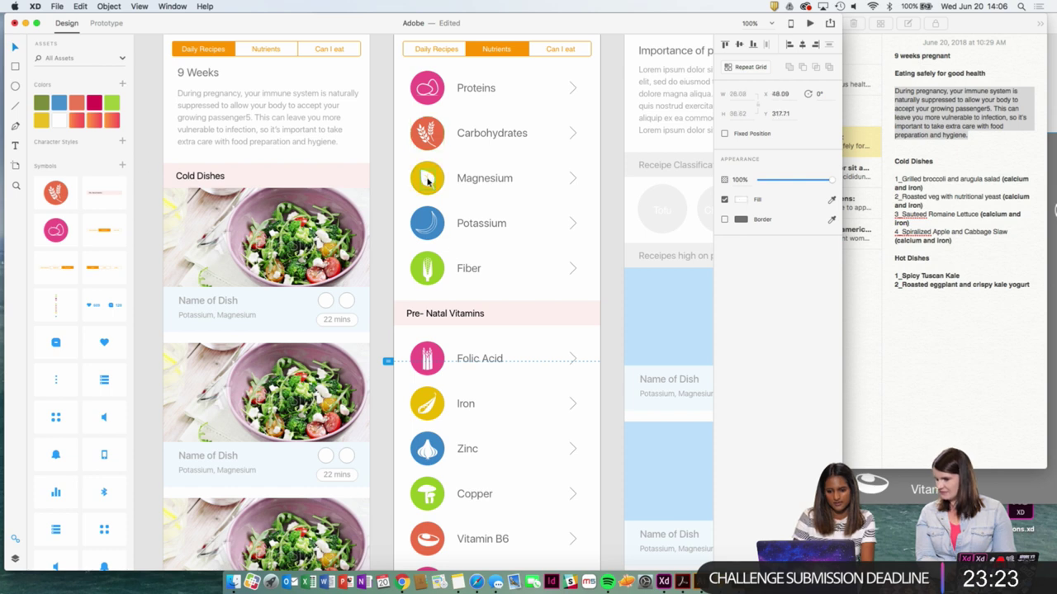
{"action": "left_click", "coordinate": [427, 181]}
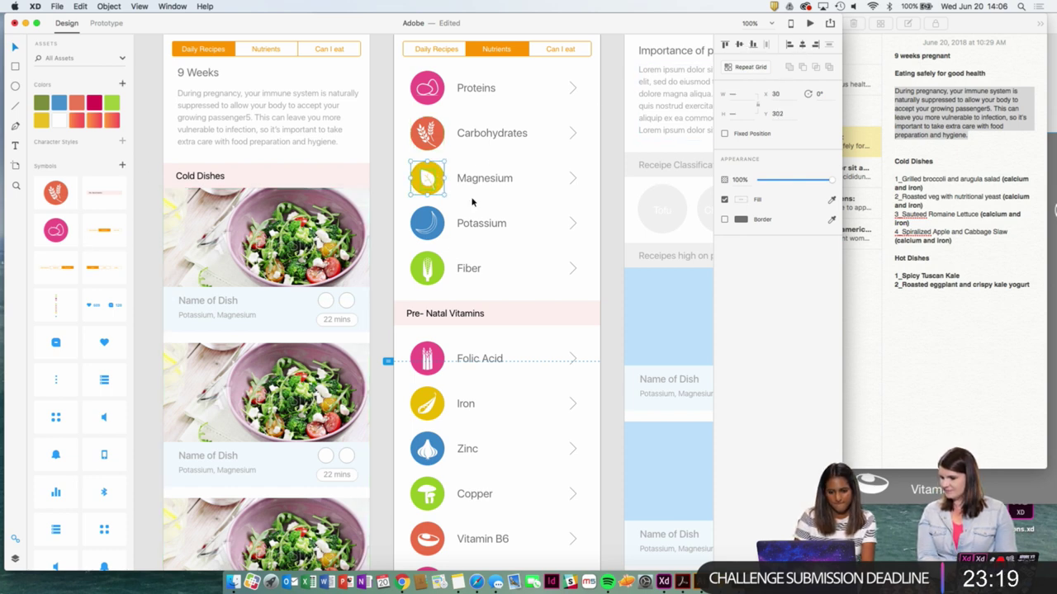
{"action": "left_click", "coordinate": [122, 167]}
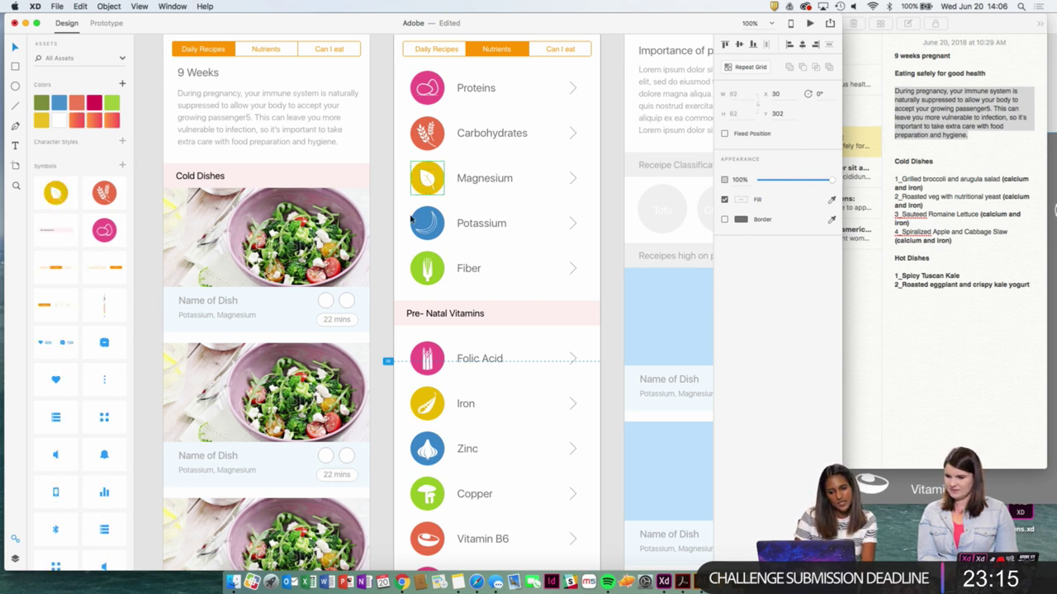
Ungroup the Potassium row on the Nutrients artboard.
{"action": "right_click", "coordinate": [431, 231]}
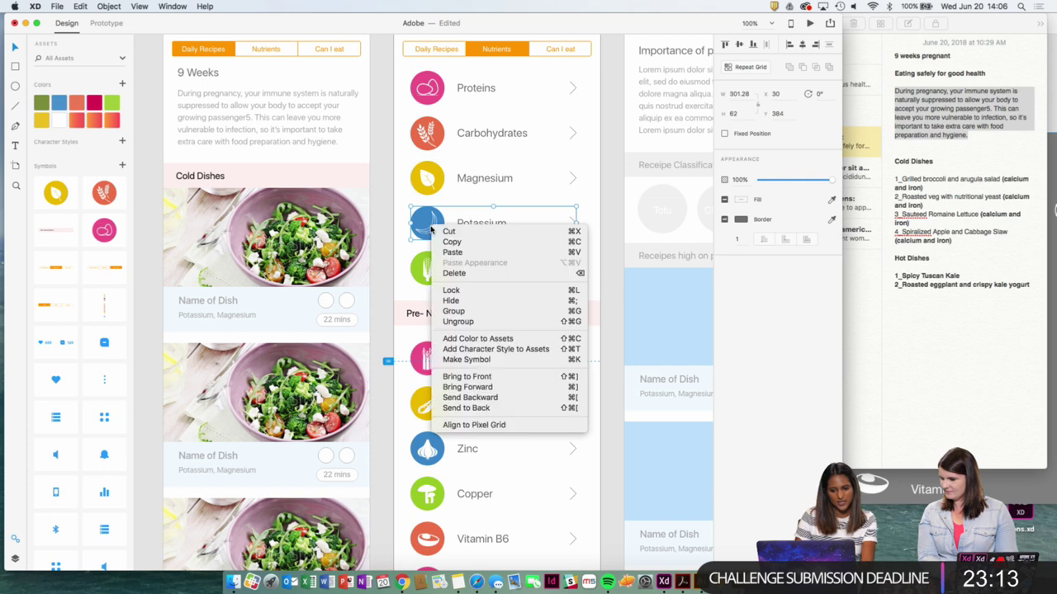
{"action": "left_click", "coordinate": [492, 322]}
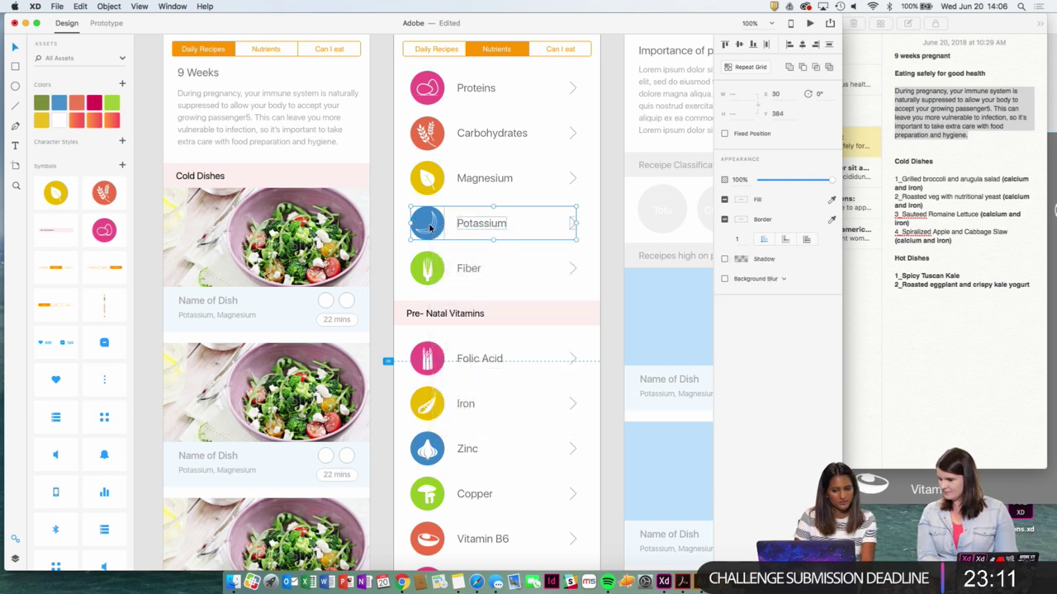
{"action": "right_click", "coordinate": [414, 231]}
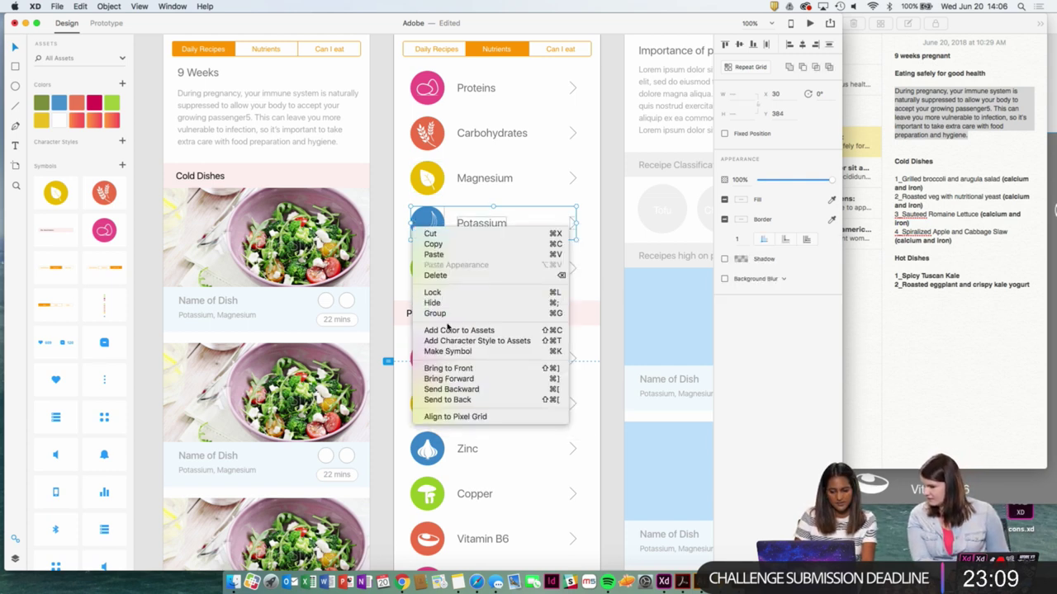
{"action": "left_click", "coordinate": [401, 239]}
Try to turn the blue circle of the Potassium icon into a symbol, and undo it.
{"action": "left_click", "coordinate": [425, 231]}
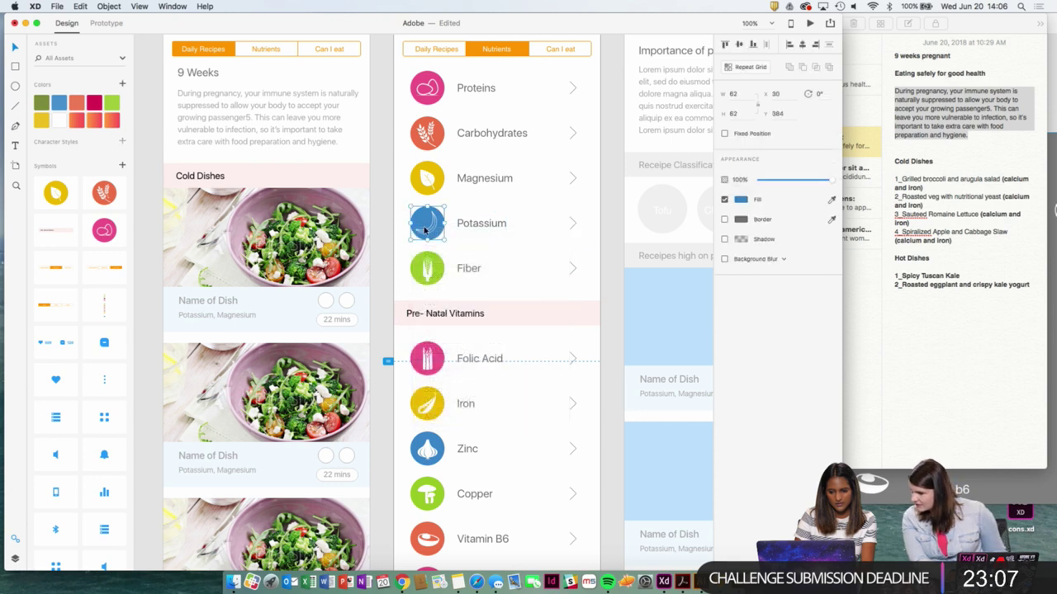
{"action": "right_click", "coordinate": [425, 231]}
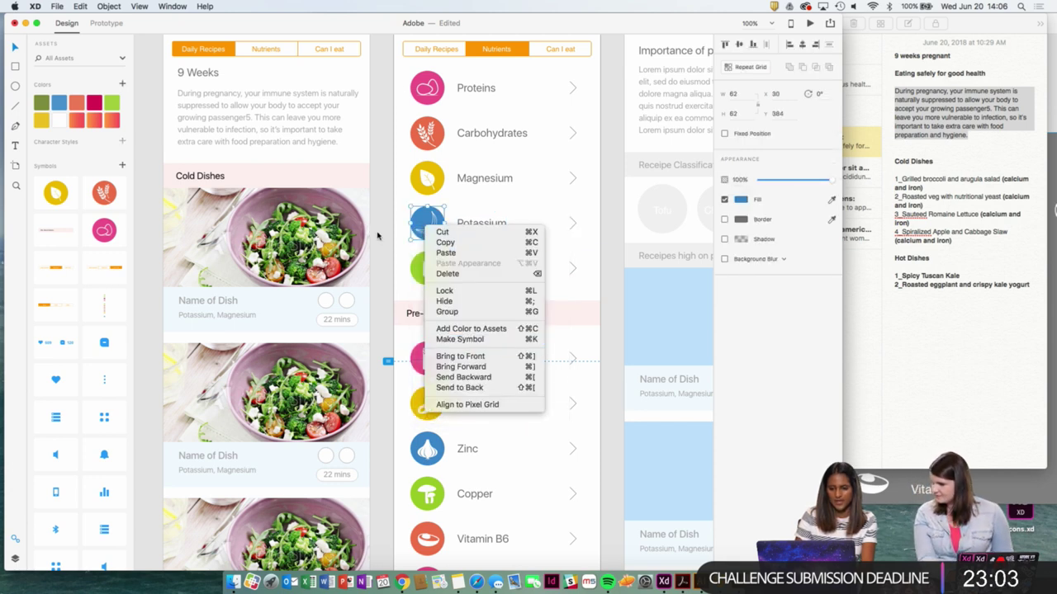
{"action": "left_click", "coordinate": [426, 238]}
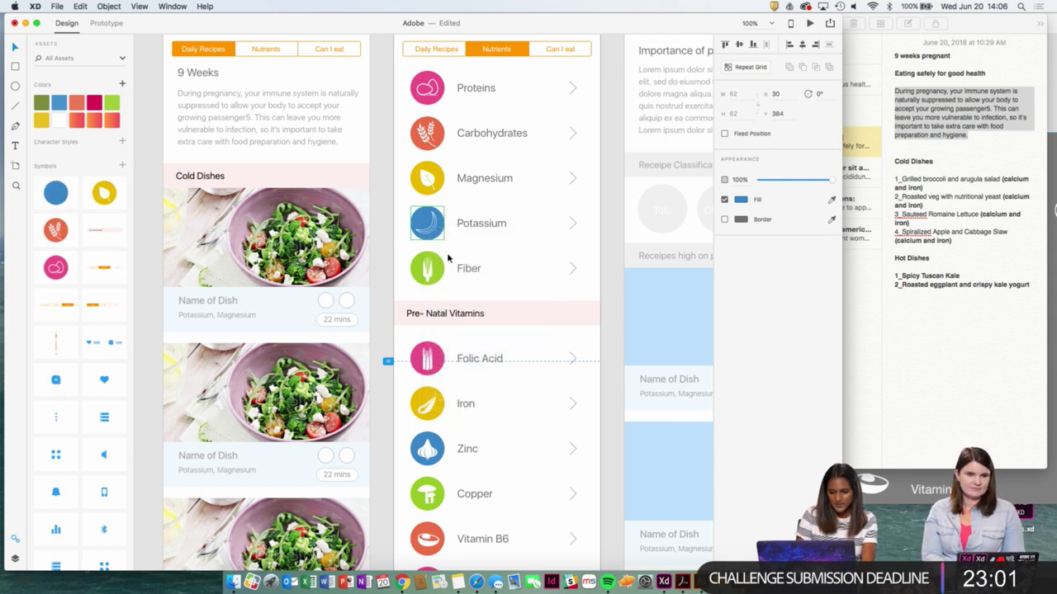
{"action": "scroll", "coordinate": [446, 268], "scroll_direction": "down", "scroll_amount": 2}
{"action": "key", "text": "super+z"}
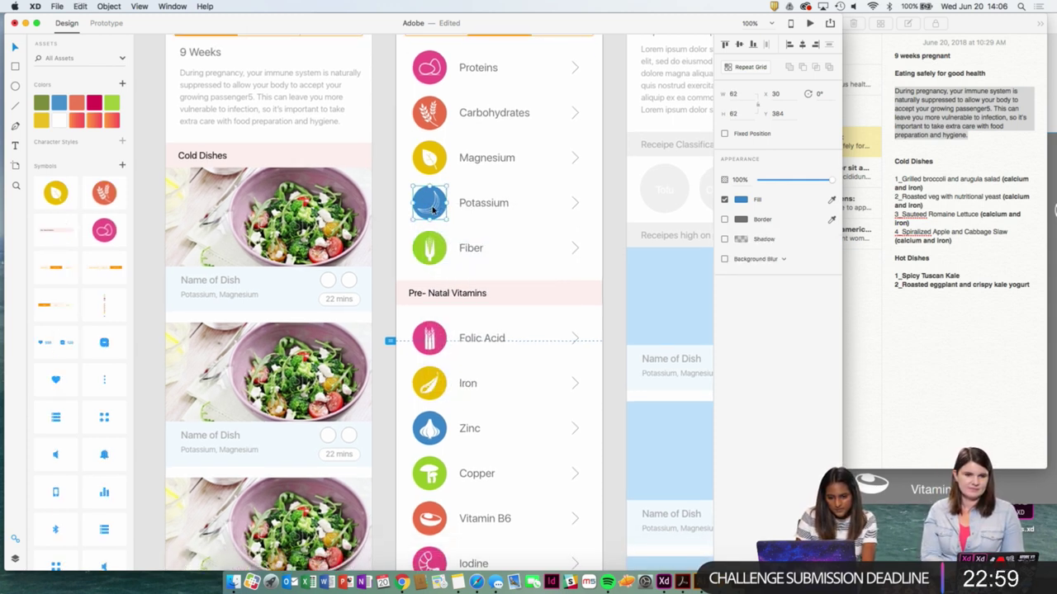
Try to turn the white banana shape of the Potassium icon into a symbol, undo it, and select the shape again.
{"action": "left_click", "coordinate": [404, 196]}
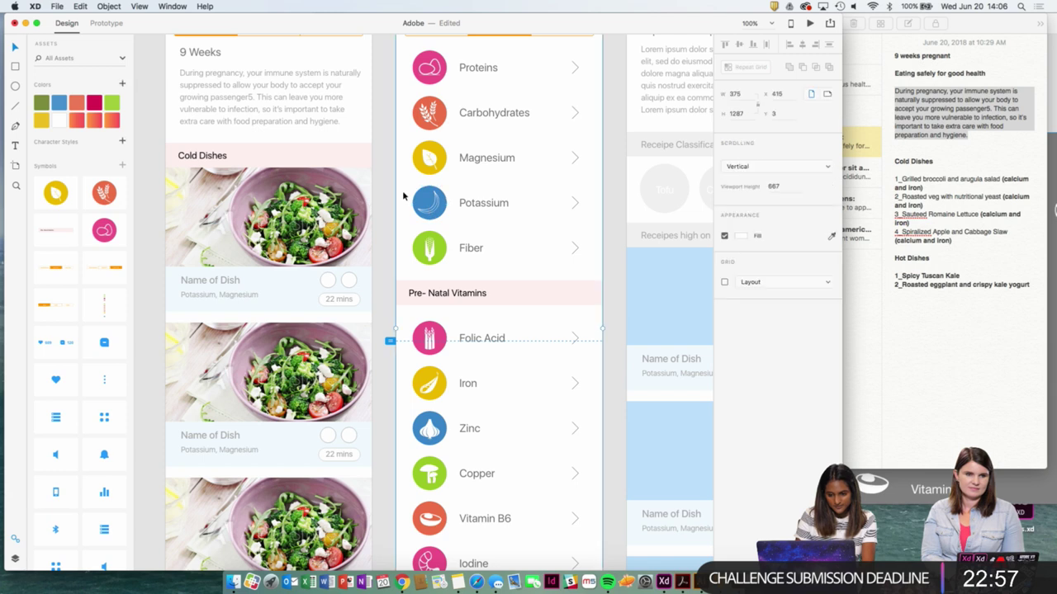
{"action": "left_click", "coordinate": [431, 210]}
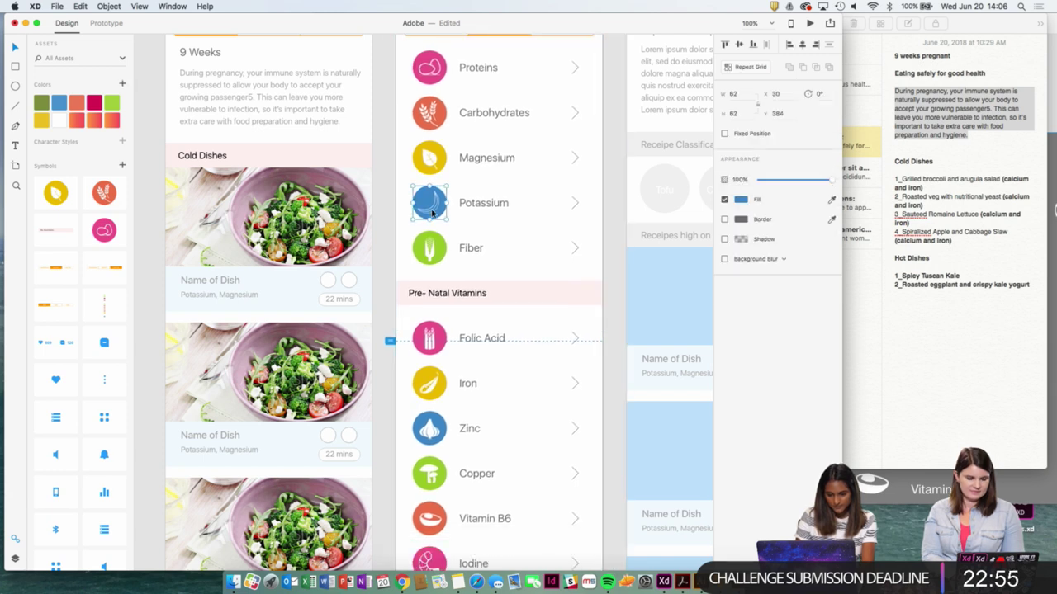
{"action": "double_click", "coordinate": [430, 212]}
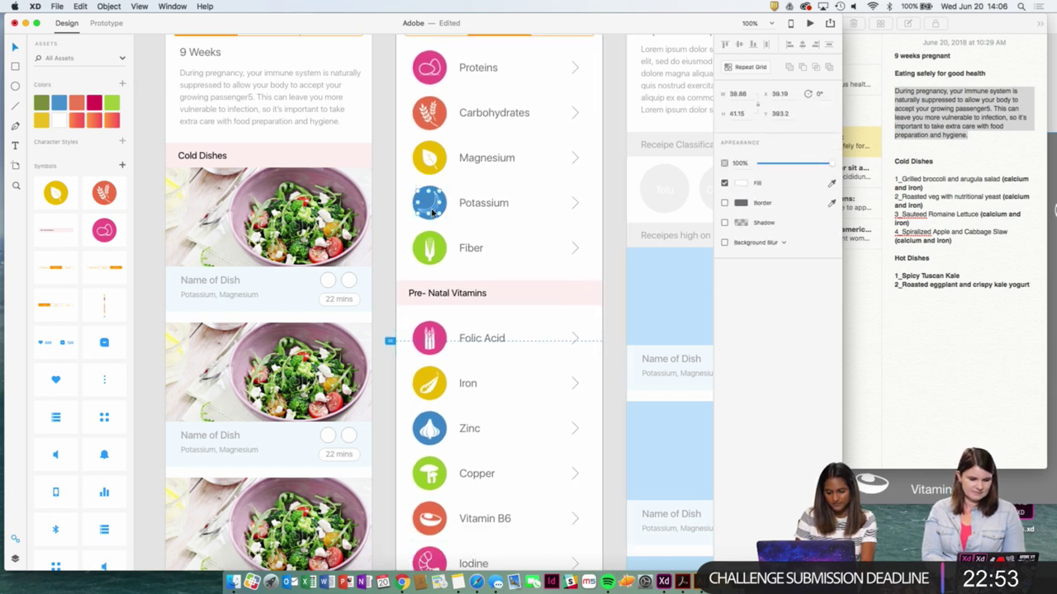
{"action": "key", "text": "super+k"}
{"action": "key", "text": "super+z"}
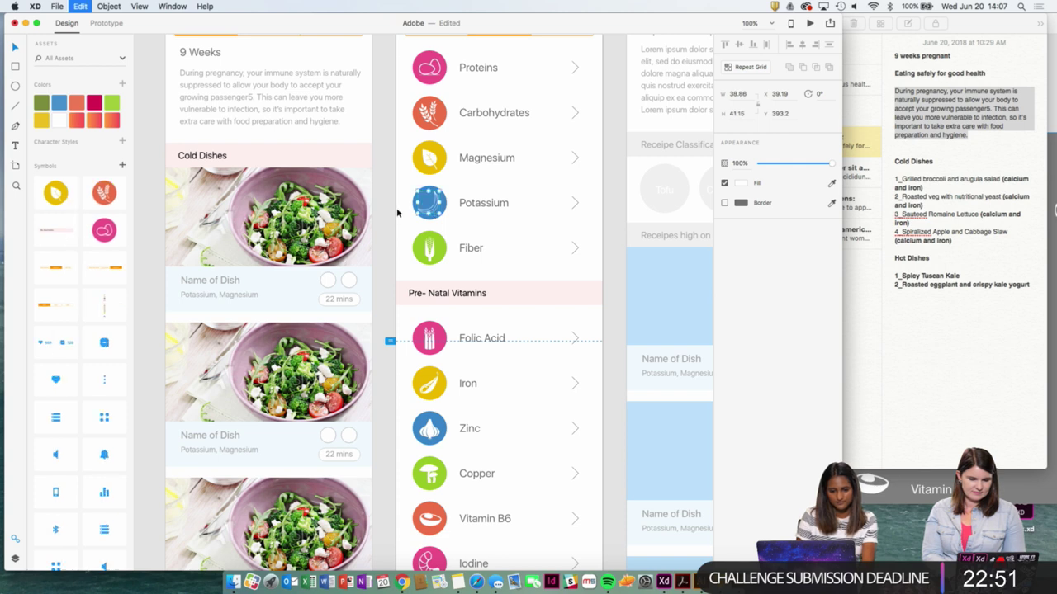
{"action": "left_click", "coordinate": [397, 212]}
{"action": "left_click", "coordinate": [435, 206]}
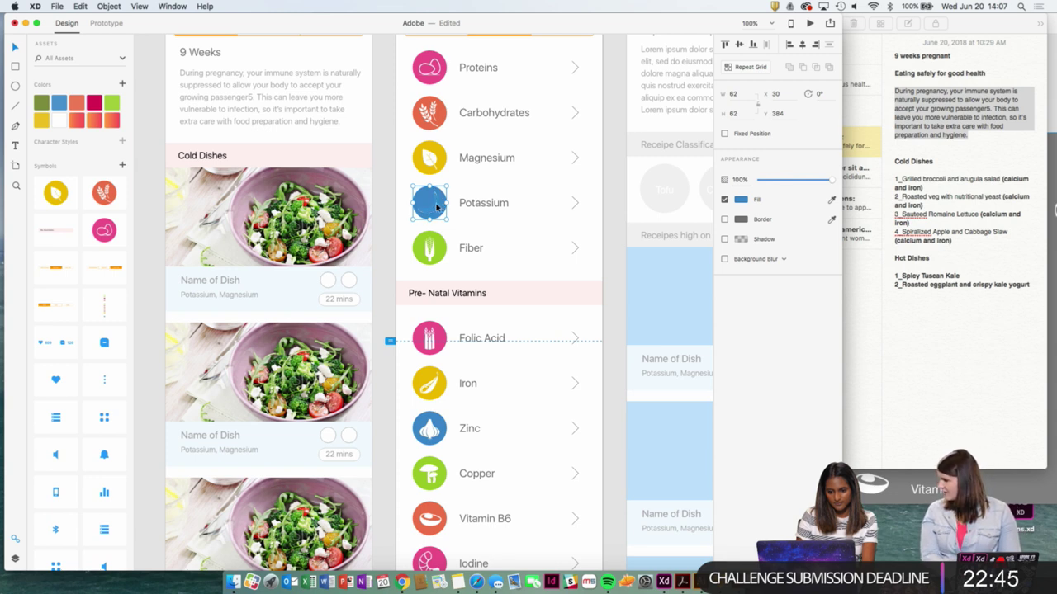
{"action": "double_click", "coordinate": [436, 207]}
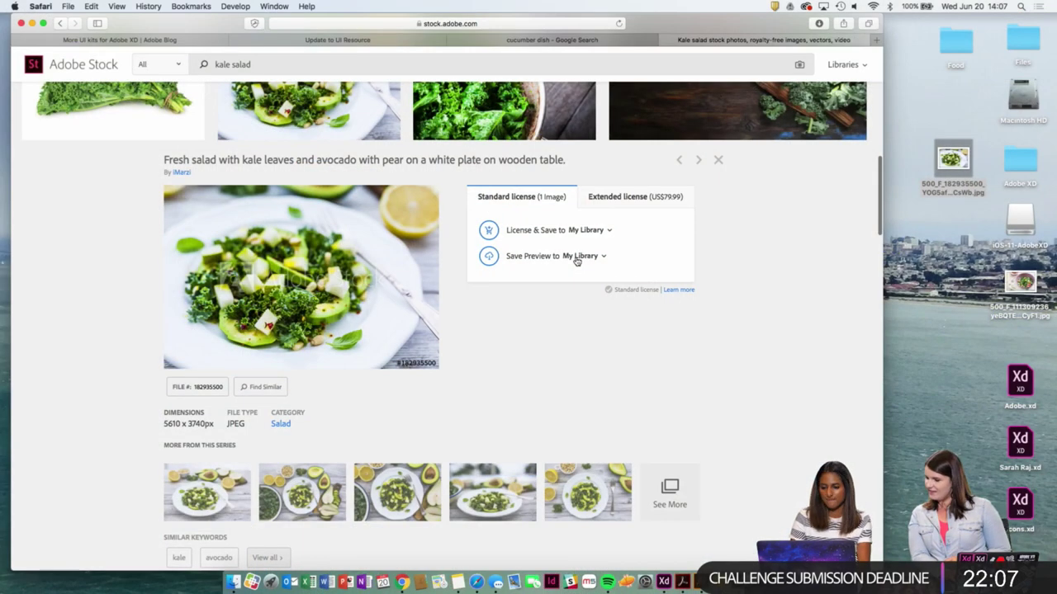
Check the kale salad's option to save a preview to My Library on Adobe Stock, and open the Creative Cloud Libraries in Adobe XD.
{"action": "left_click", "coordinate": [576, 258]}
{"action": "left_click", "coordinate": [473, 315]}
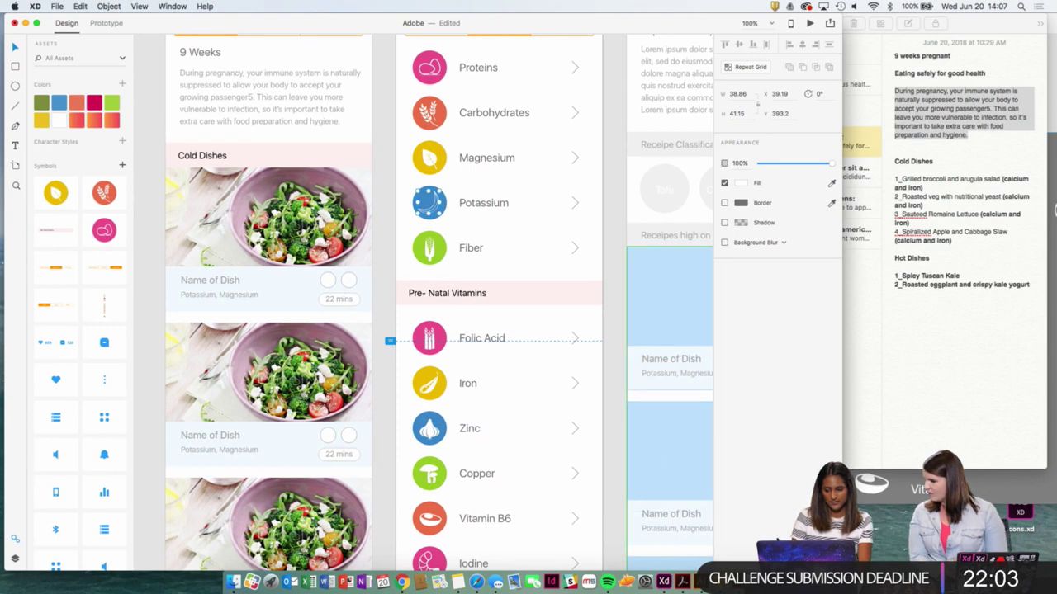
{"action": "left_click_drag", "start_coordinate": [842, 371], "coordinate": [1056, 376]}
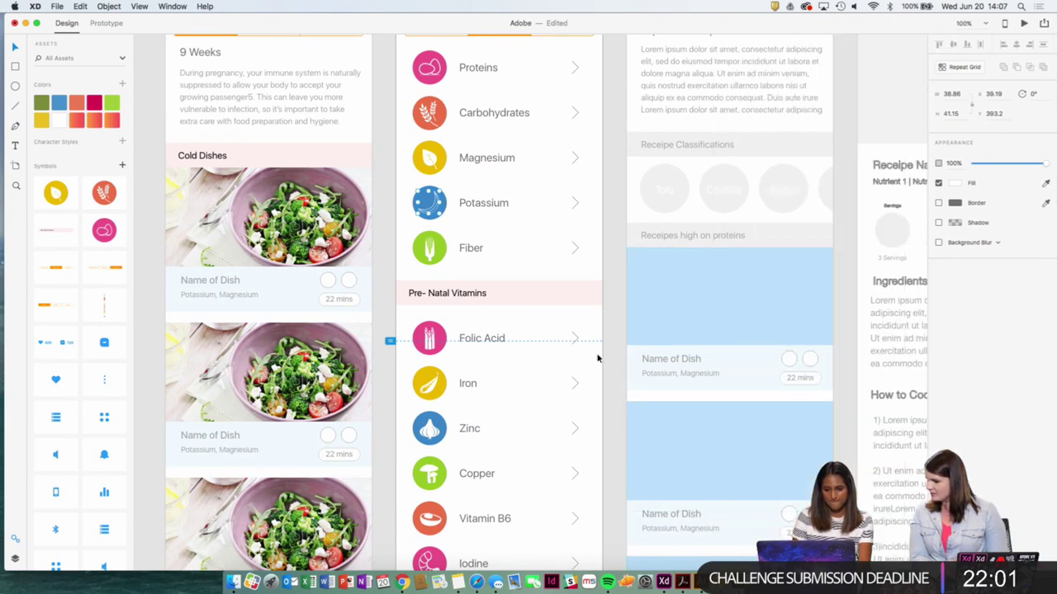
{"action": "left_click", "coordinate": [628, 362]}
{"action": "left_click", "coordinate": [57, 7]}
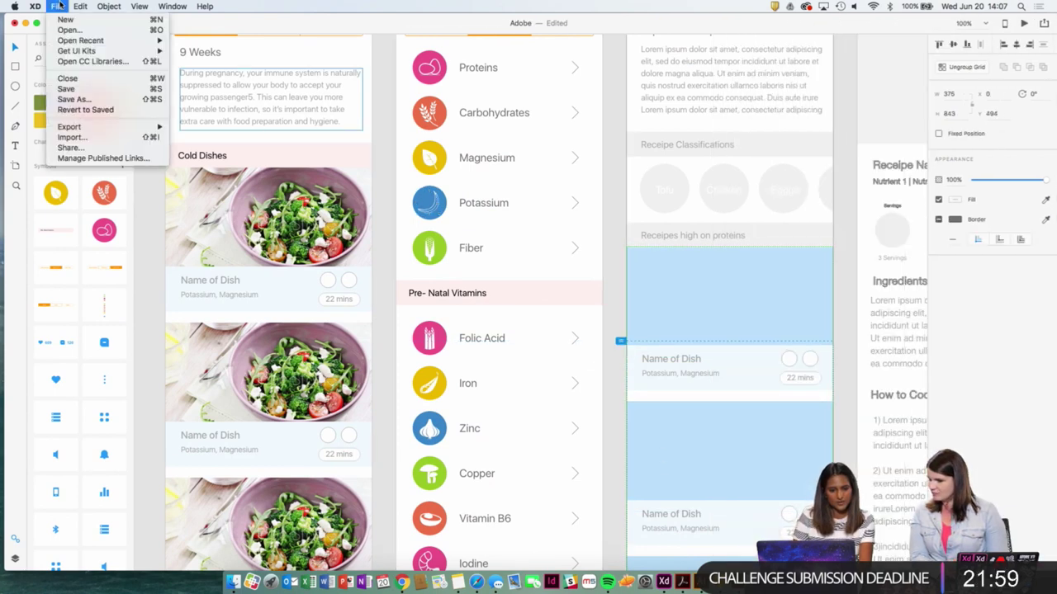
{"action": "left_click", "coordinate": [64, 62]}
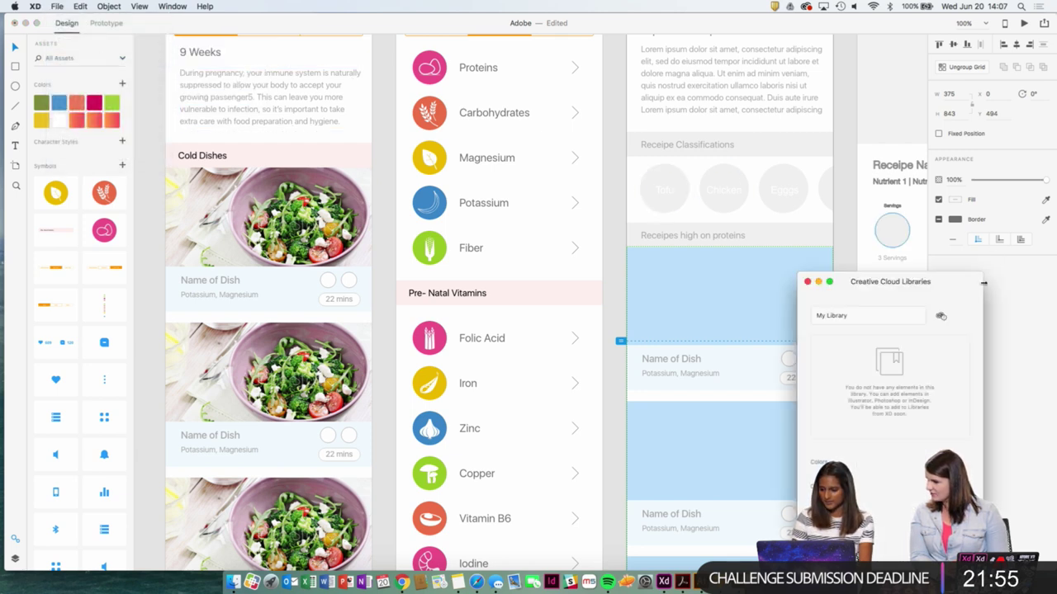
{"action": "left_click_drag", "start_coordinate": [955, 290], "coordinate": [876, 144]}
Try to connect My Library to Creative Cloud from the Creative Cloud Libraries window, repeating the attempt.
{"action": "left_click", "coordinate": [863, 172]}
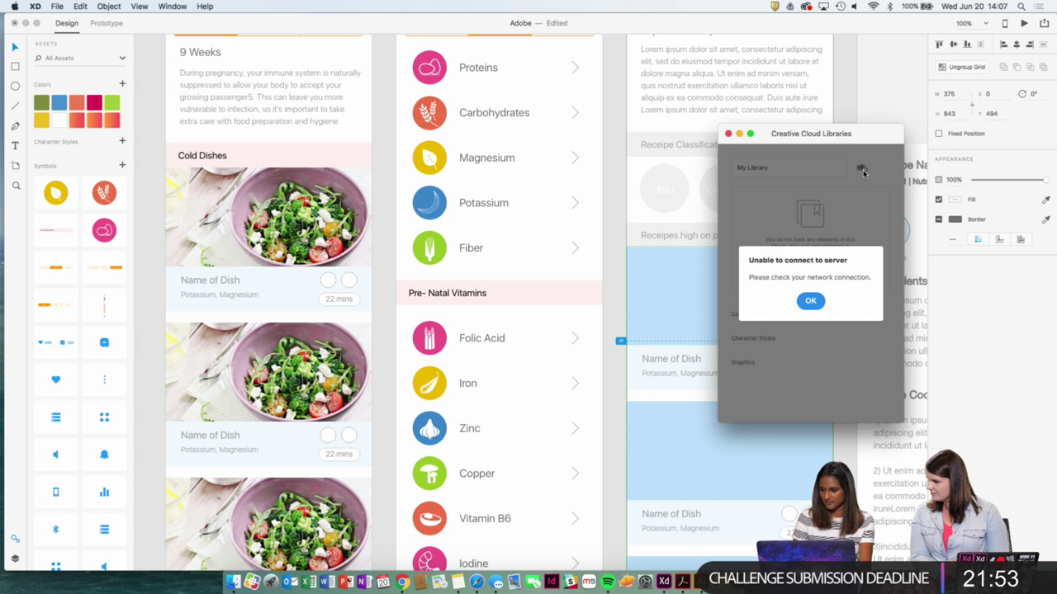
{"action": "left_click", "coordinate": [814, 300]}
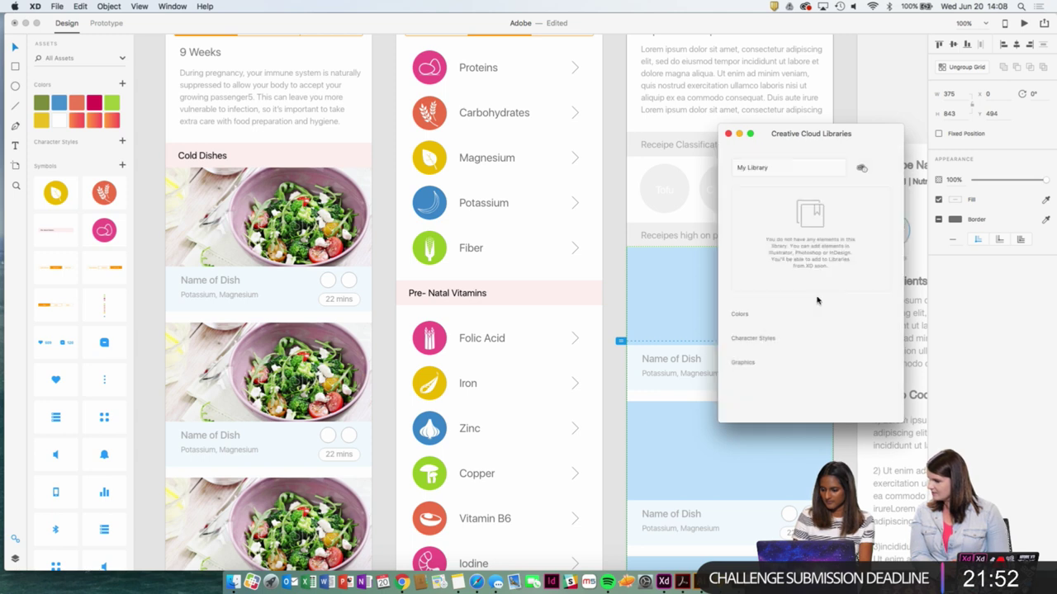
{"action": "left_click", "coordinate": [862, 170]}
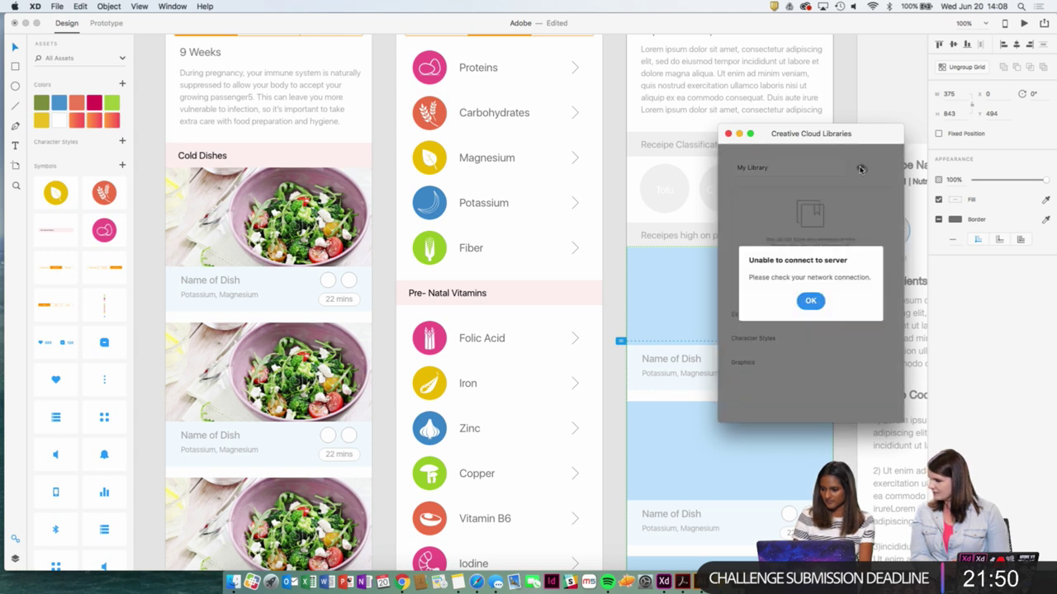
{"action": "left_click", "coordinate": [809, 302]}
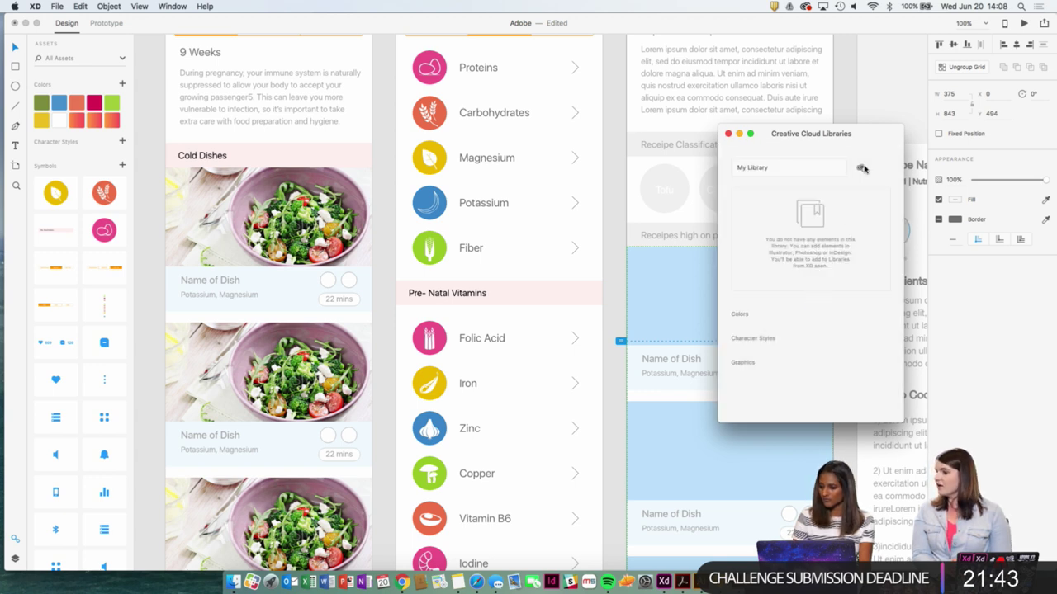
{"action": "left_click", "coordinate": [862, 168]}
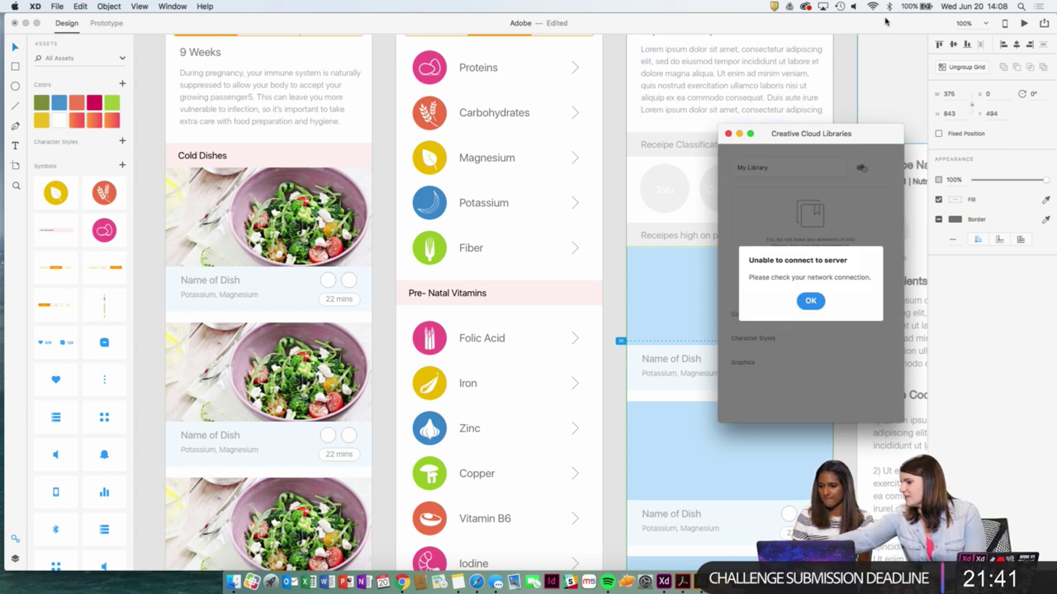
Open the Creative Cloud desktop app and look through its notifications.
{"action": "left_click", "coordinate": [811, 8]}
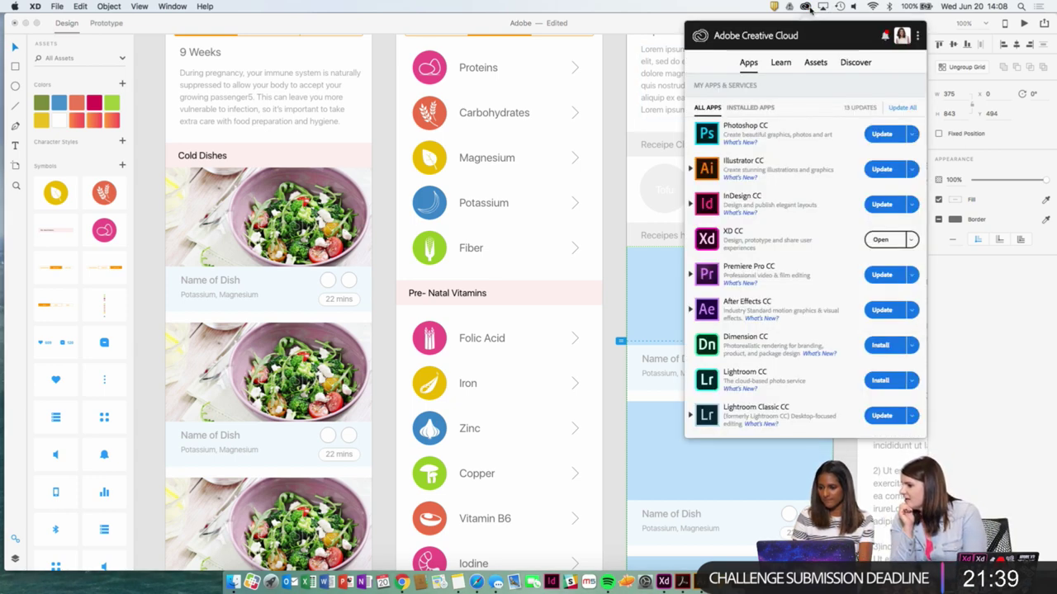
{"action": "left_click", "coordinate": [886, 38]}
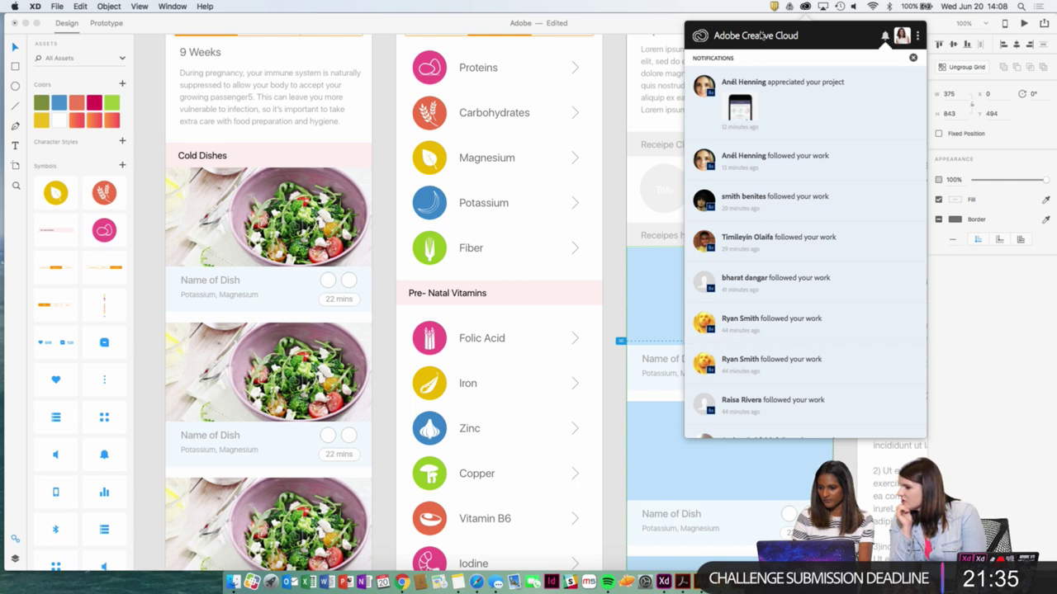
{"action": "scroll", "coordinate": [754, 124], "scroll_direction": "down", "scroll_amount": 5}
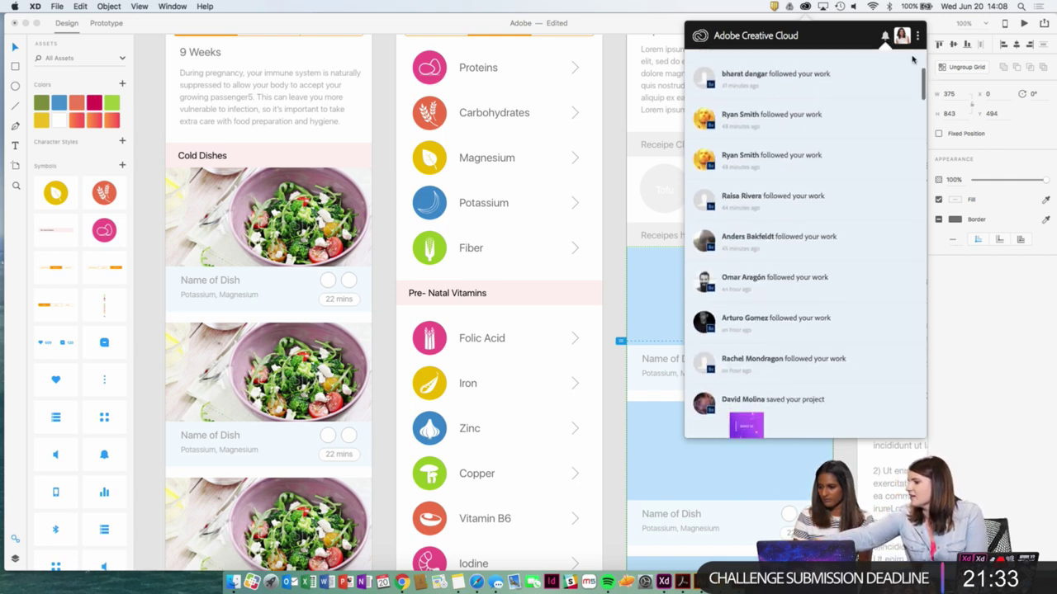
{"action": "left_click", "coordinate": [902, 36]}
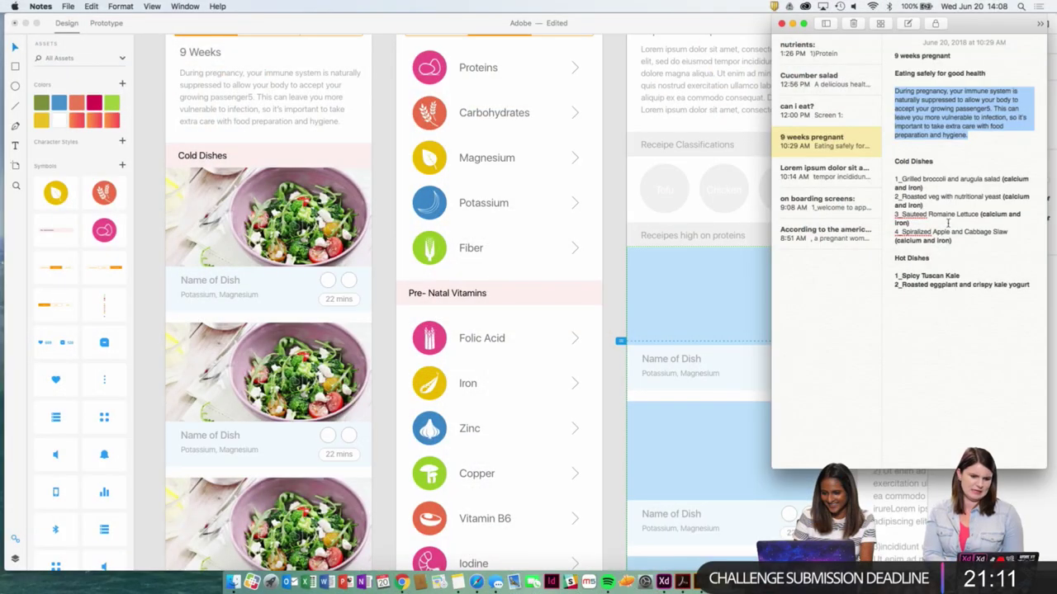
Return to Adobe XD and narrow its window so the Notes window shows beside it.
{"action": "left_click", "coordinate": [626, 199]}
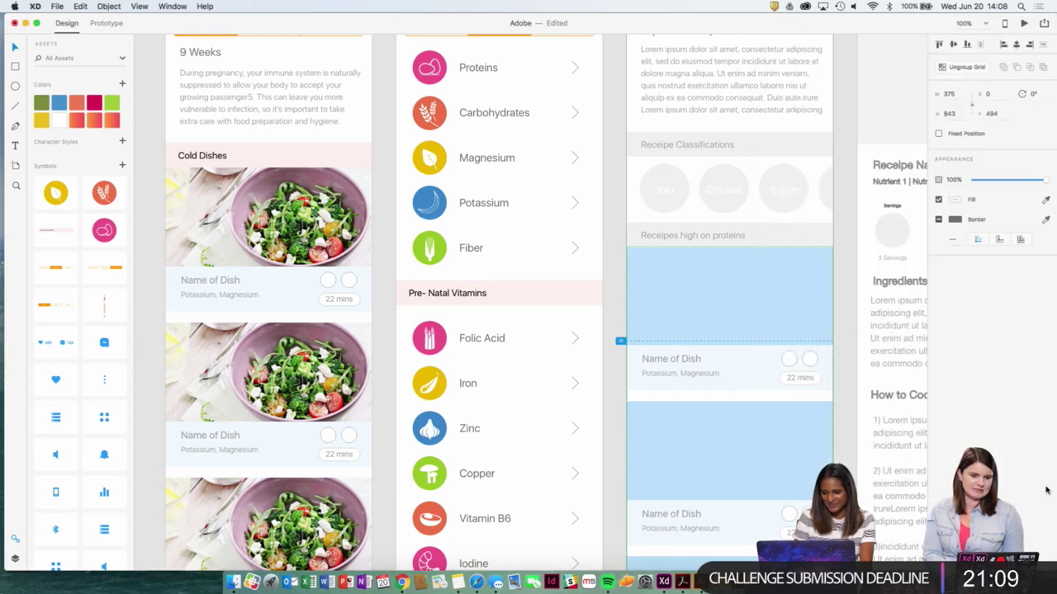
{"action": "left_click_drag", "start_coordinate": [1055, 382], "coordinate": [936, 382]}
{"action": "left_click", "coordinate": [1006, 379]}
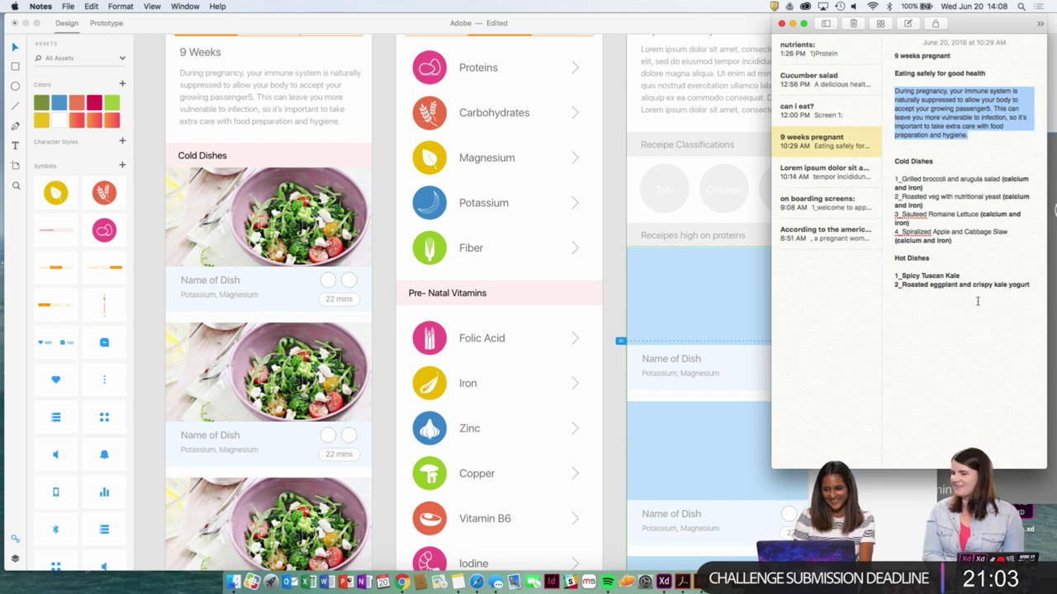
{"action": "left_click", "coordinate": [623, 264]}
{"action": "mouse_move", "coordinate": [620, 262]}
{"action": "left_mouse_down"}
{"action": "mouse_move", "coordinate": [615, 341]}
{"action": "mouse_move", "coordinate": [611, 197]}
{"action": "mouse_move", "coordinate": [634, 297]}
{"action": "mouse_move", "coordinate": [632, 271]}
{"action": "left_mouse_up"}
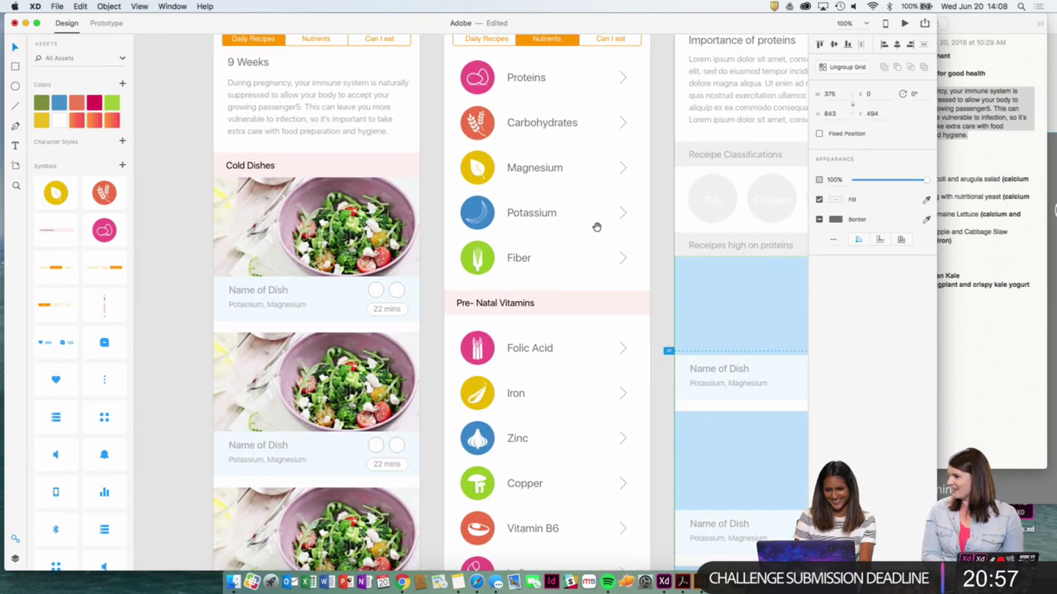
Try to turn the Potassium icon's banana shape and its blue circle into separate symbols, and undo both.
{"action": "scroll", "coordinate": [586, 220], "scroll_direction": "up", "scroll_amount": 2}
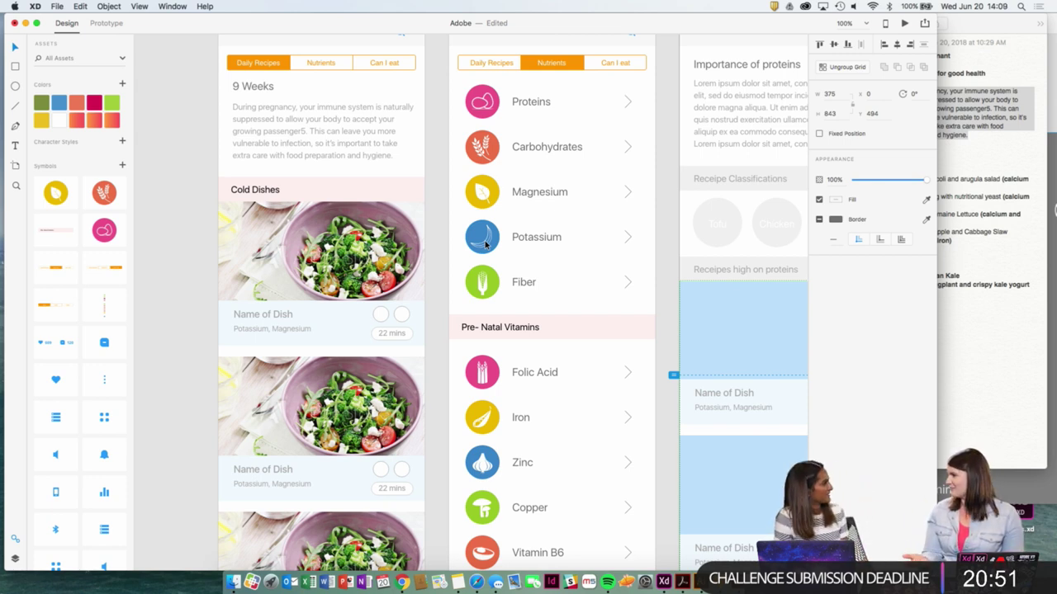
{"action": "left_click", "coordinate": [487, 239]}
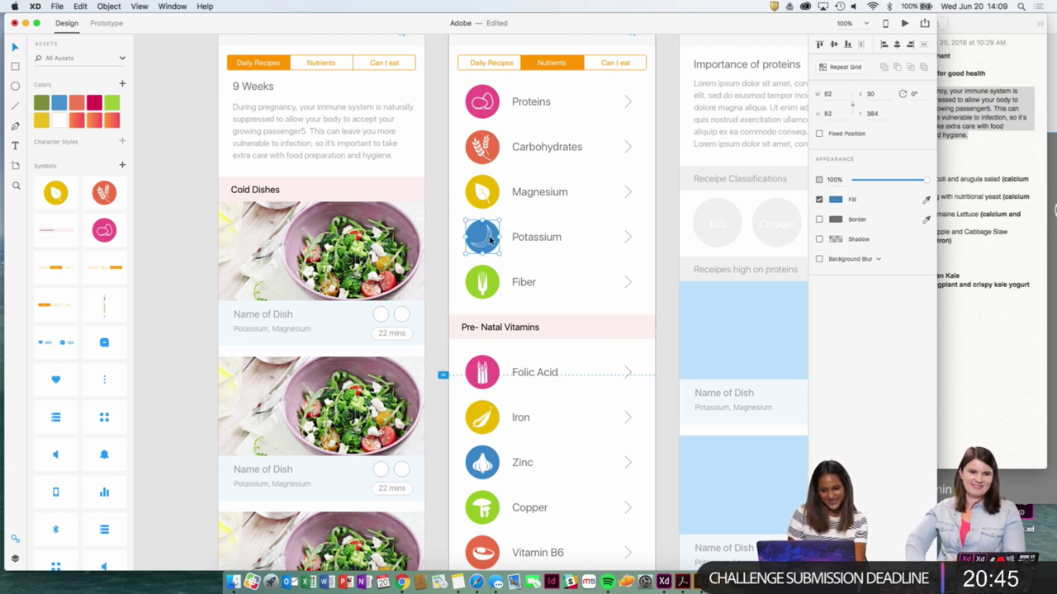
{"action": "double_click", "coordinate": [492, 236]}
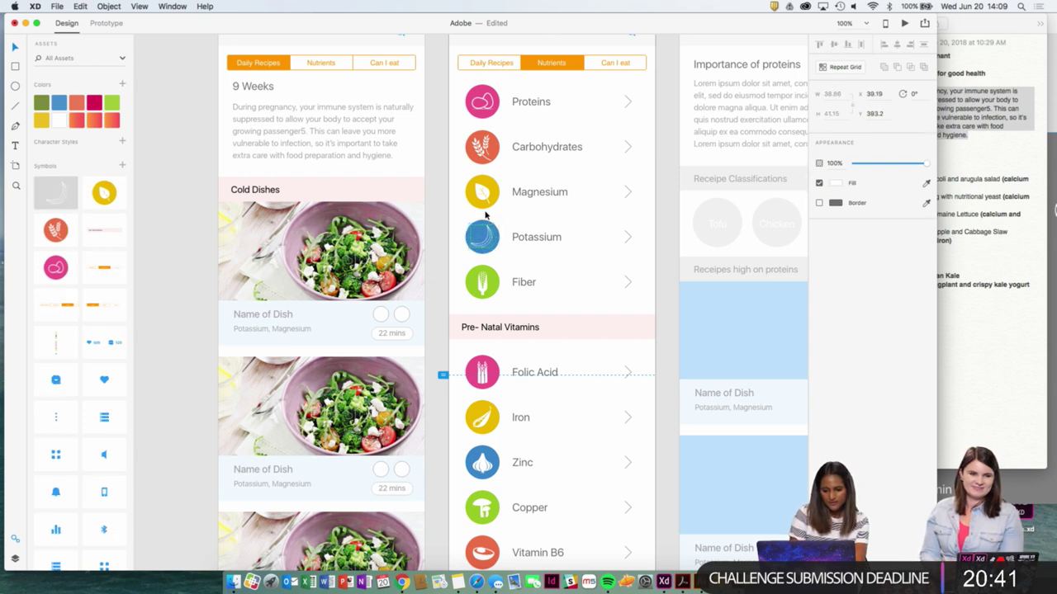
{"action": "right_click", "coordinate": [480, 233]}
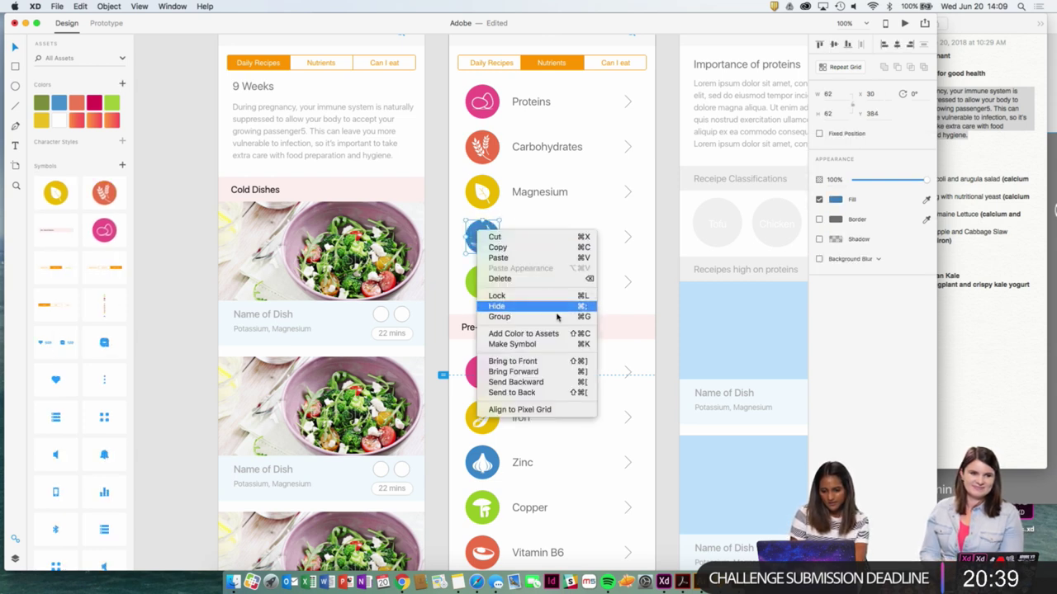
{"action": "left_click", "coordinate": [456, 263]}
{"action": "left_click", "coordinate": [123, 165]}
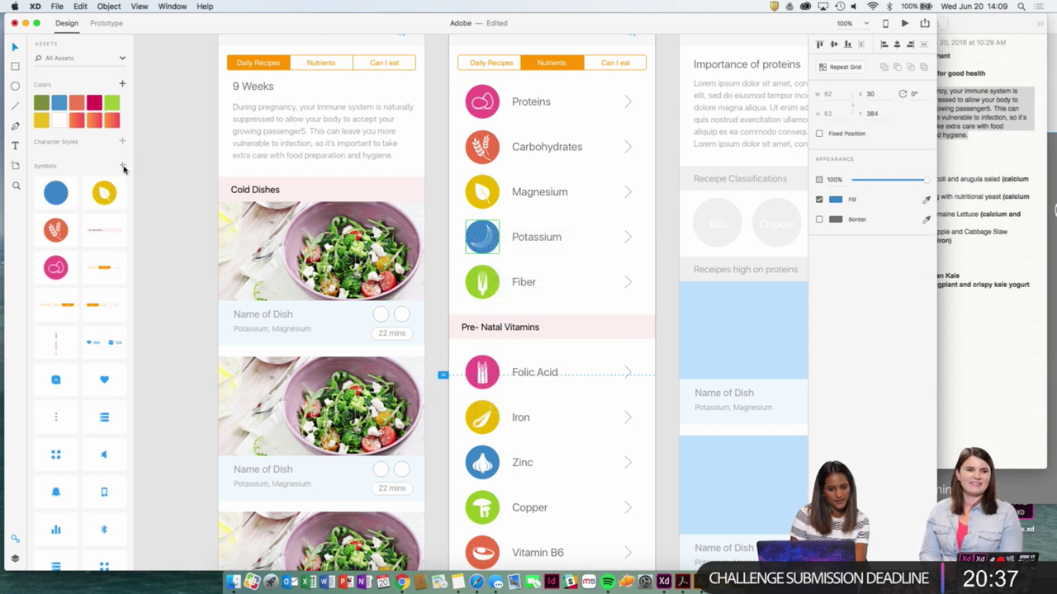
{"action": "key", "text": "super+z"}
{"action": "key", "text": "super+z"}
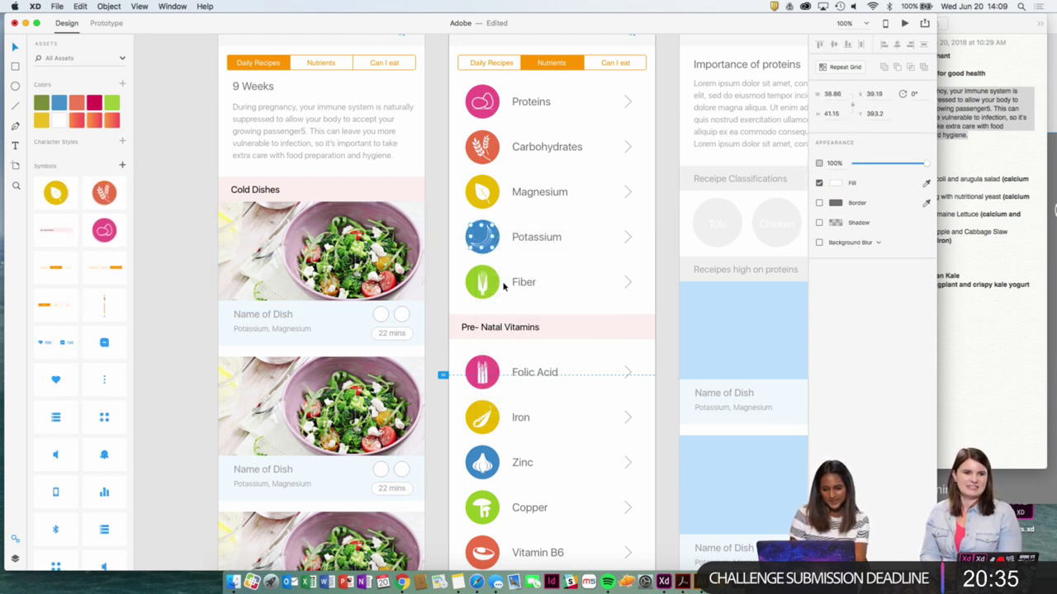
Turn the Potassium icon's banana shape together with its blue circle into a single symbol.
{"action": "left_click", "coordinate": [458, 241]}
{"action": "left_click", "coordinate": [472, 235]}
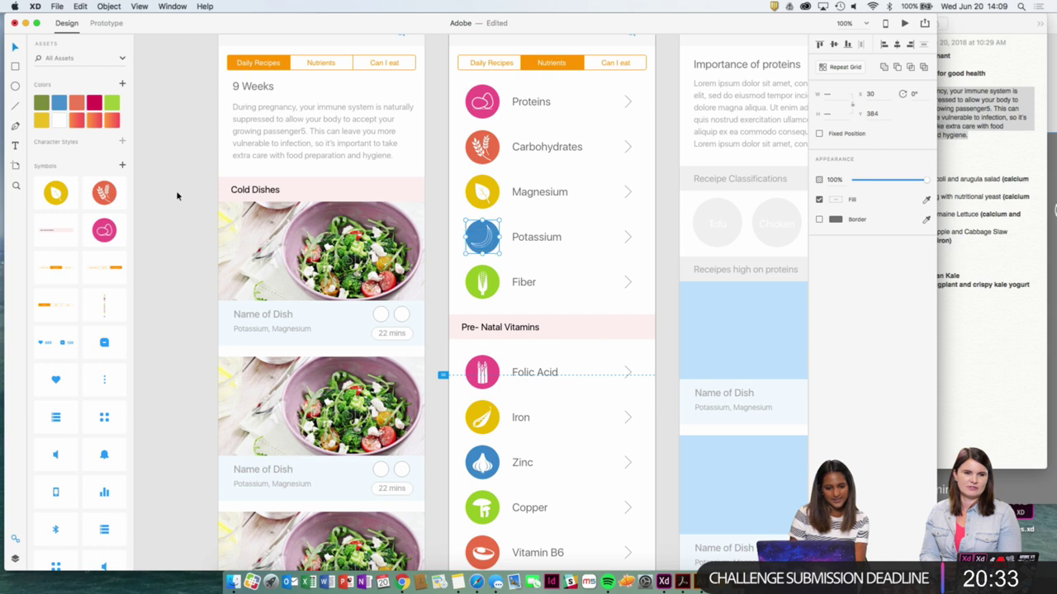
{"action": "left_click", "coordinate": [123, 167]}
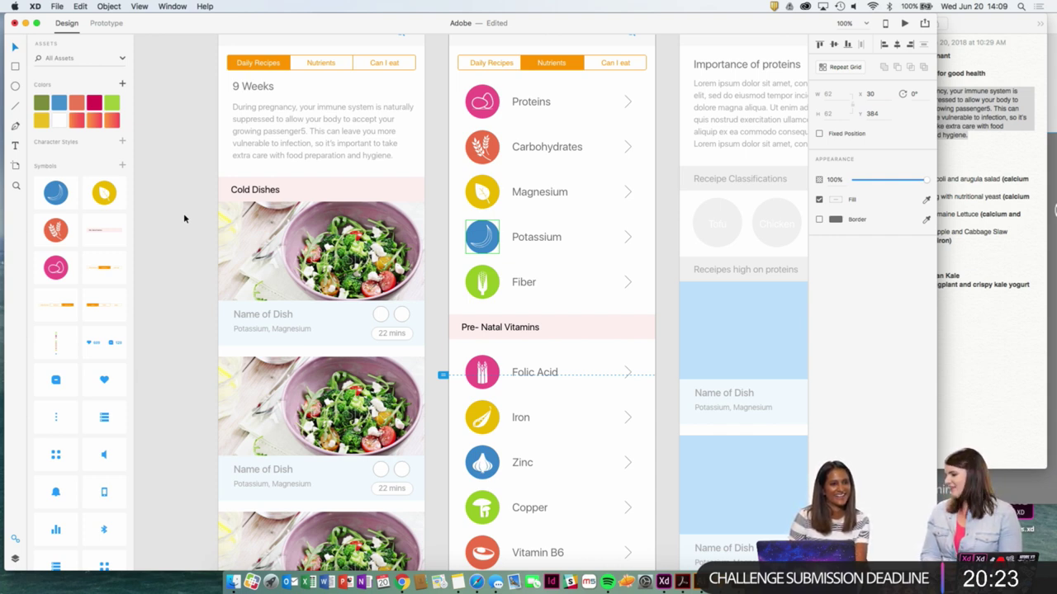
Ungroup the Fiber row and turn its green icon, circle and shape together, into a symbol.
{"action": "left_click", "coordinate": [483, 285]}
{"action": "right_click", "coordinate": [493, 287]}
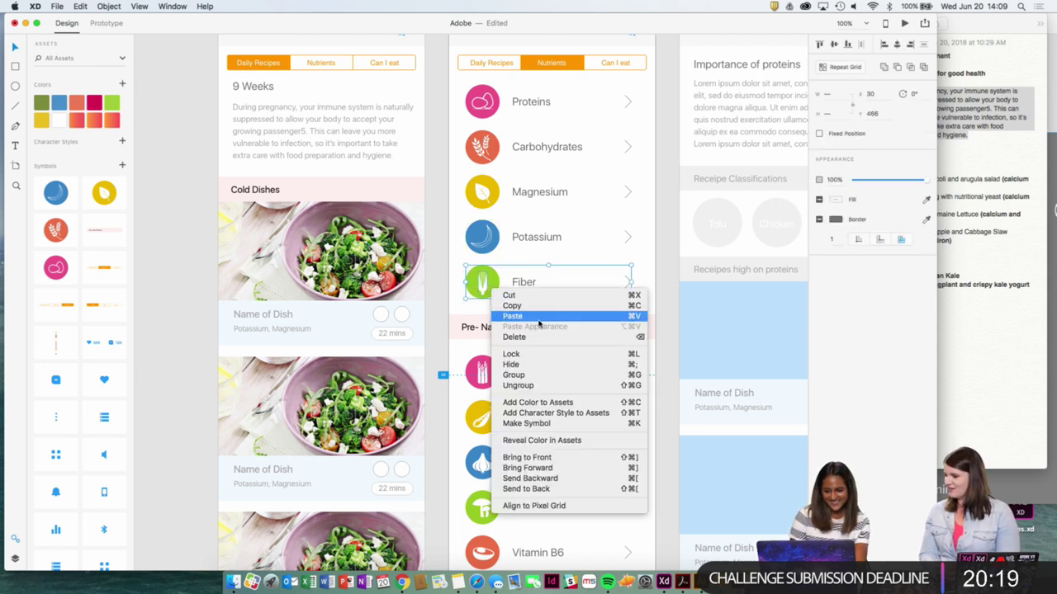
{"action": "left_click", "coordinate": [550, 386]}
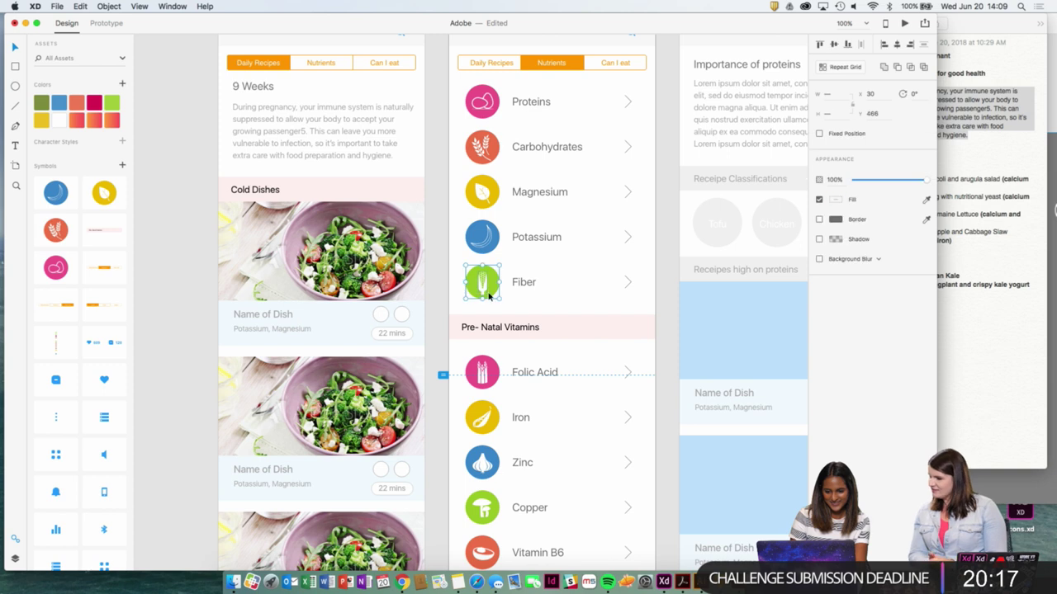
{"action": "left_click", "coordinate": [122, 165]}
Try to ungroup the asparagus artwork inside the Folic Acid icon's pink circle.
{"action": "scroll", "coordinate": [462, 342], "scroll_direction": "down", "scroll_amount": 2}
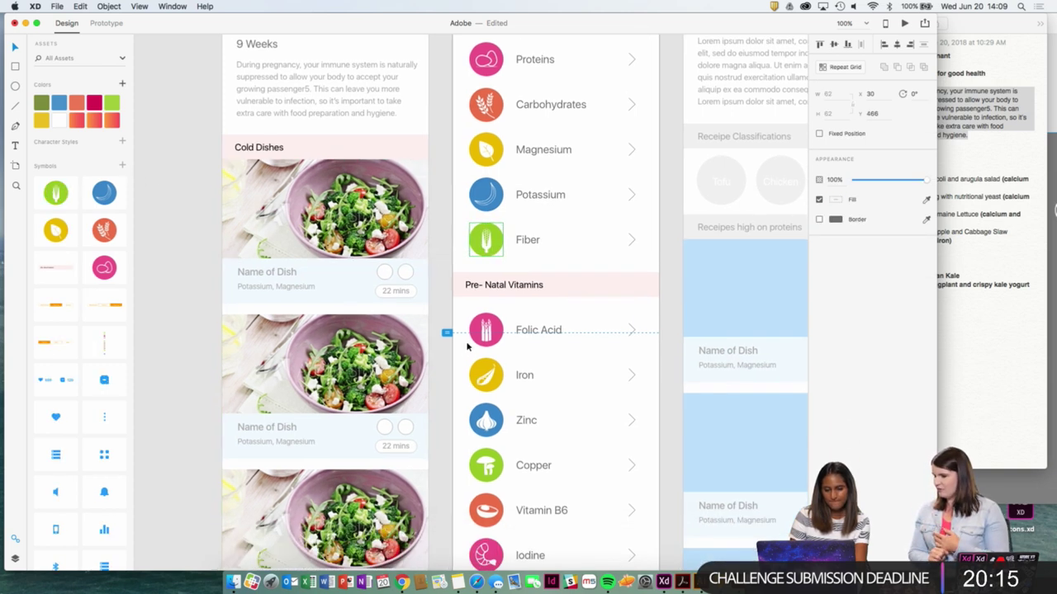
{"action": "double_click", "coordinate": [468, 320]}
{"action": "left_click", "coordinate": [467, 319]}
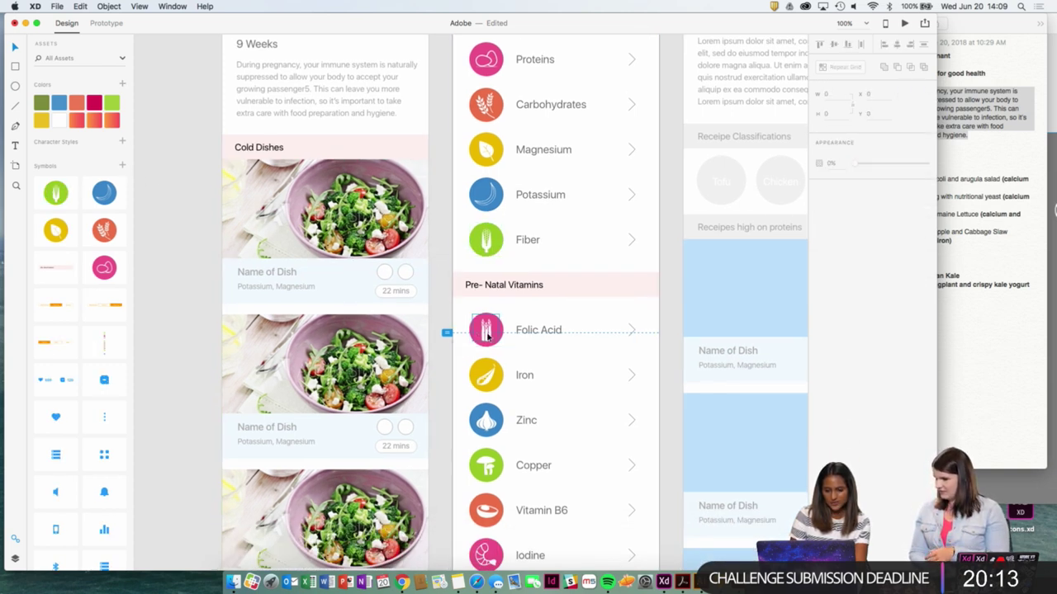
{"action": "right_click", "coordinate": [487, 334]}
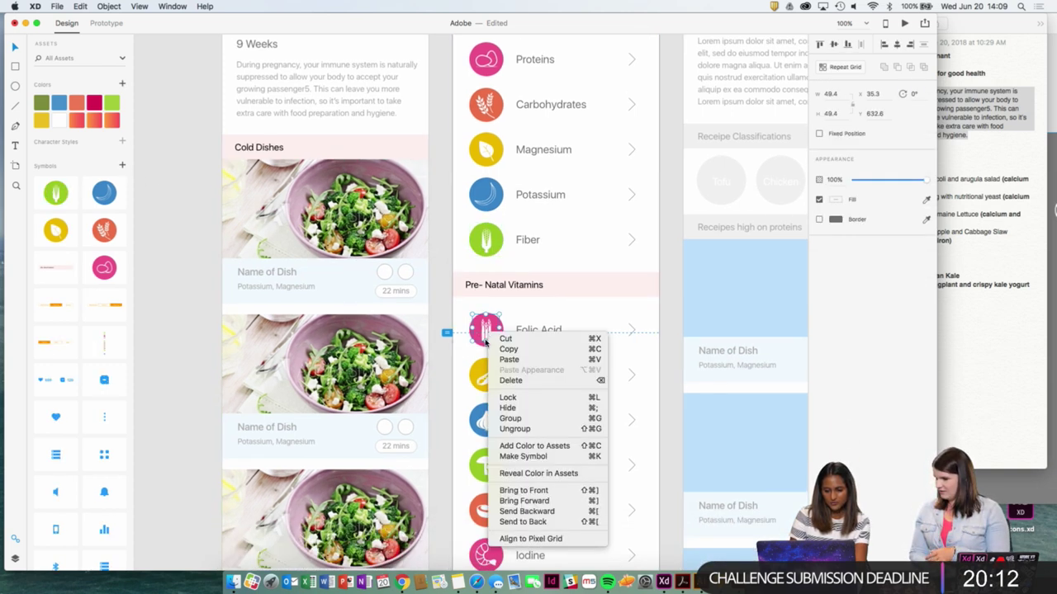
{"action": "left_click", "coordinate": [513, 430]}
{"action": "scroll", "coordinate": [456, 247], "scroll_direction": "down", "scroll_amount": 3}
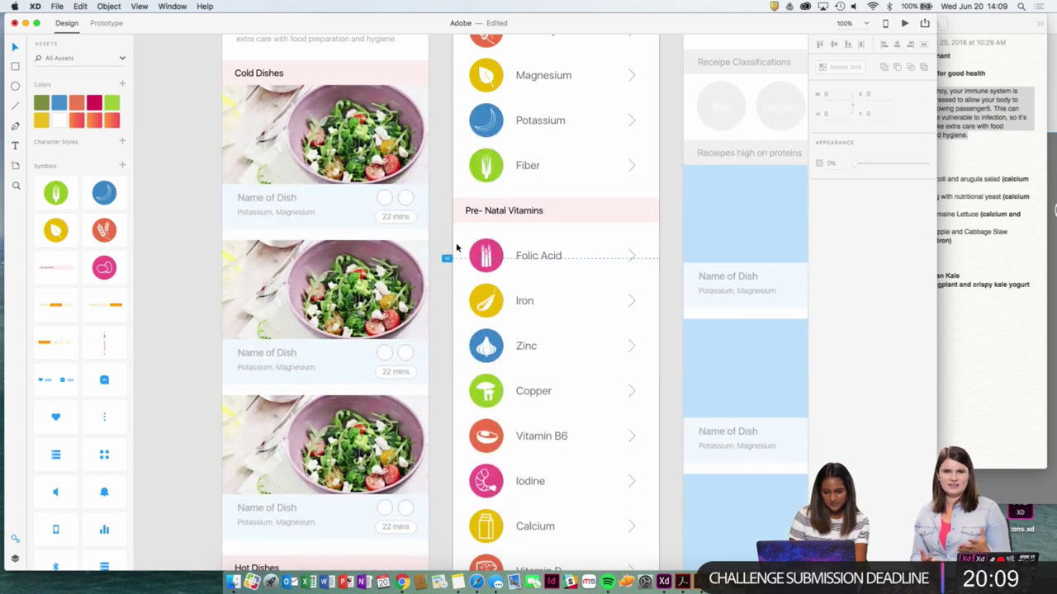
Try to ungroup the whole Folic Acid row to free its icon, and undo the ungrouping.
{"action": "left_click", "coordinate": [483, 258]}
{"action": "right_click", "coordinate": [489, 261]}
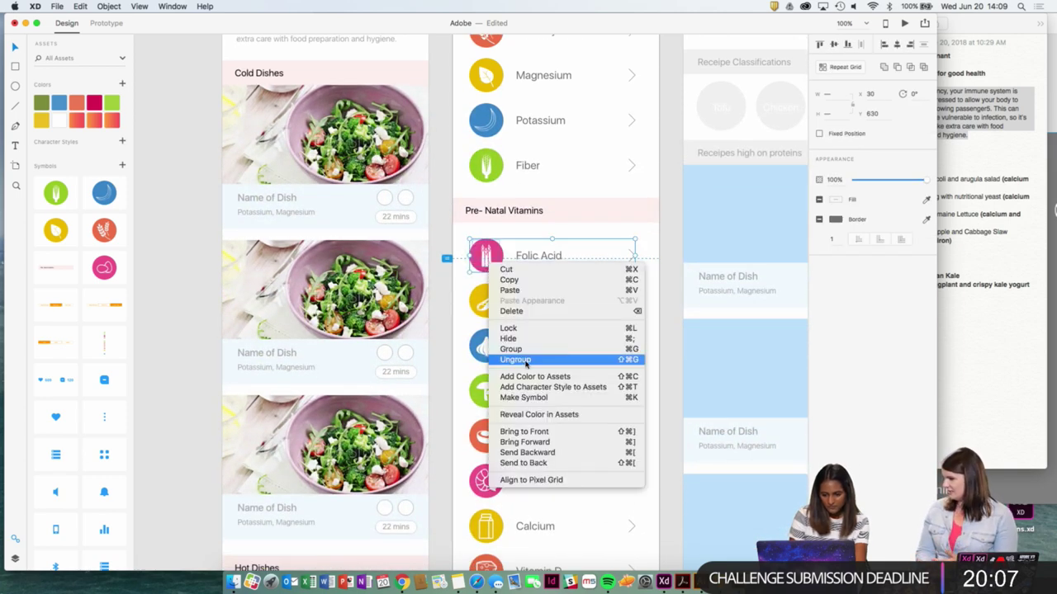
{"action": "left_click", "coordinate": [515, 360]}
{"action": "left_click", "coordinate": [469, 247]}
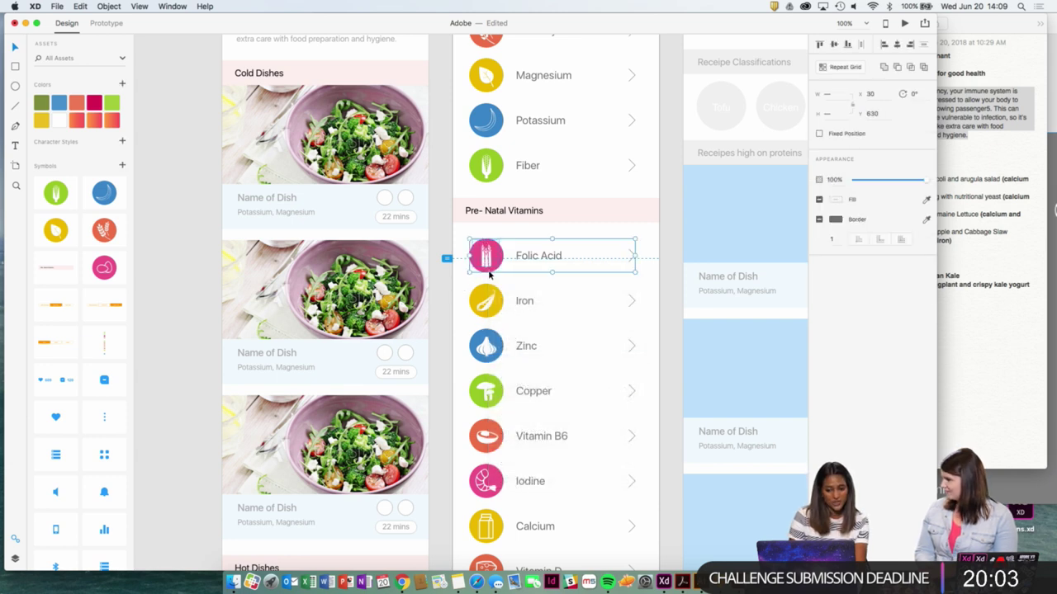
{"action": "right_click", "coordinate": [489, 272]}
{"action": "left_click", "coordinate": [515, 371]}
{"action": "left_click", "coordinate": [459, 305]}
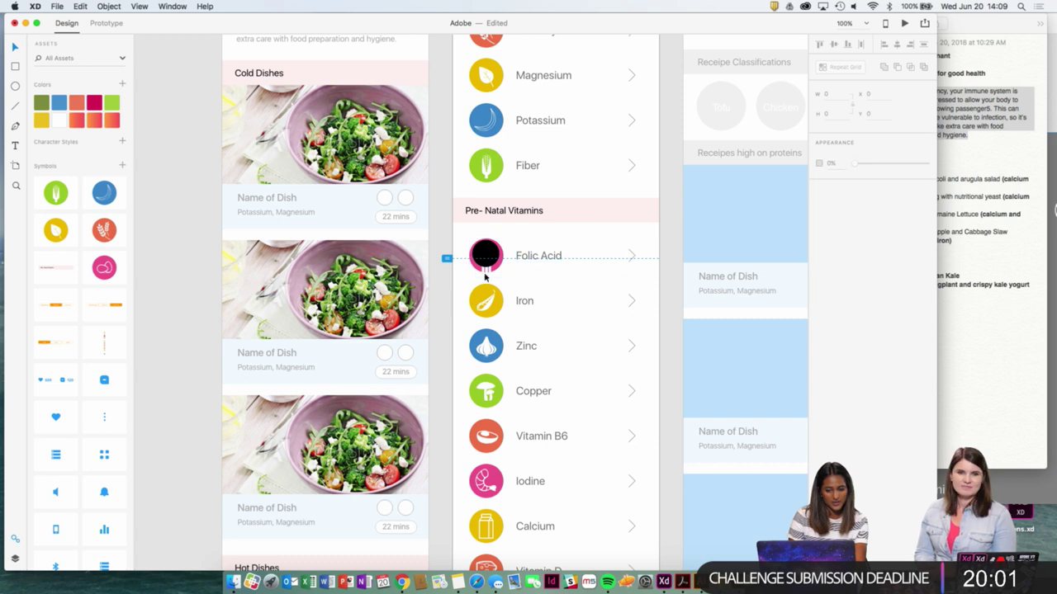
{"action": "key", "text": "super+z"}
{"action": "left_click", "coordinate": [458, 241]}
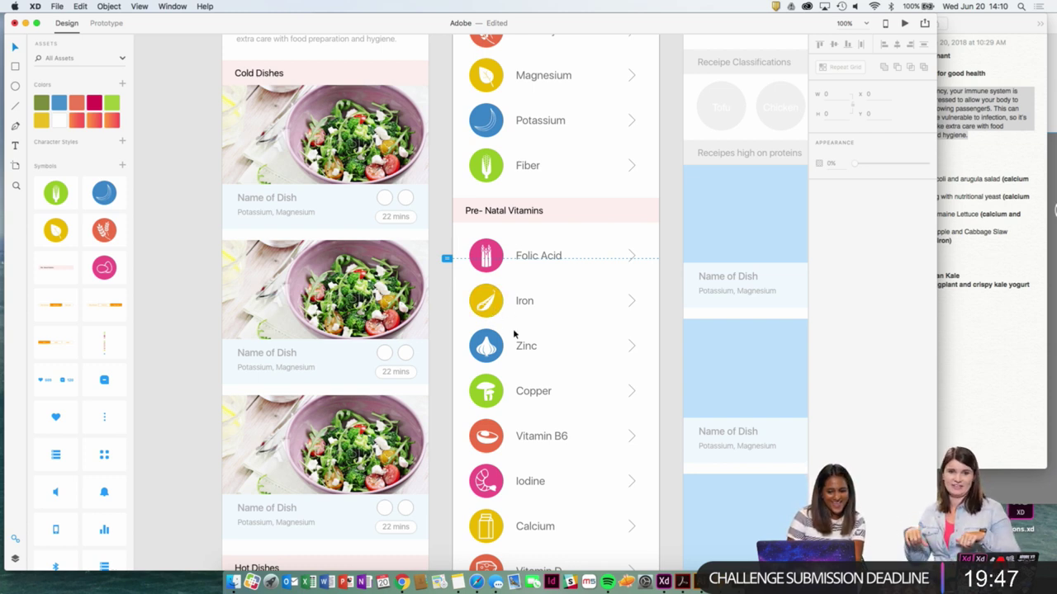
Turn the Iron icon's pea pod shape and its yellow circle into one symbol.
{"action": "scroll", "coordinate": [513, 334], "scroll_direction": "down", "scroll_amount": 3}
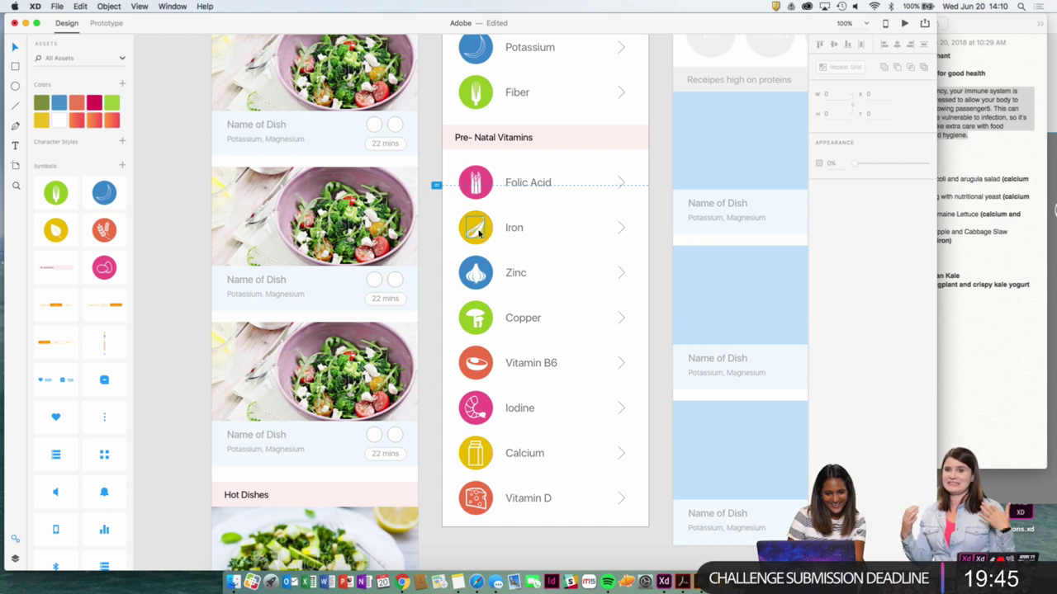
{"action": "left_click", "coordinate": [479, 234]}
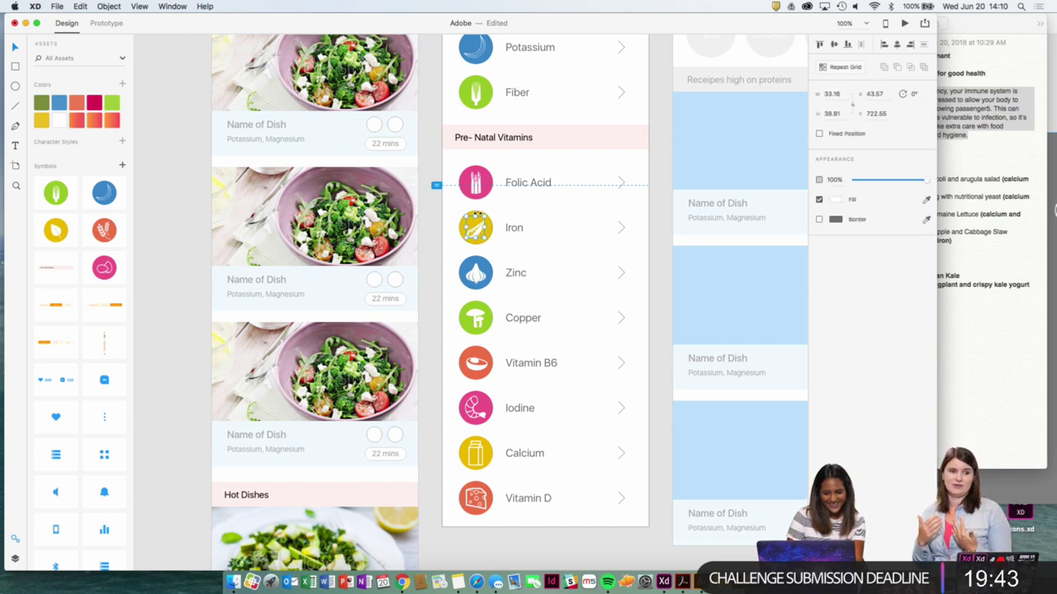
{"action": "left_click", "coordinate": [490, 230]}
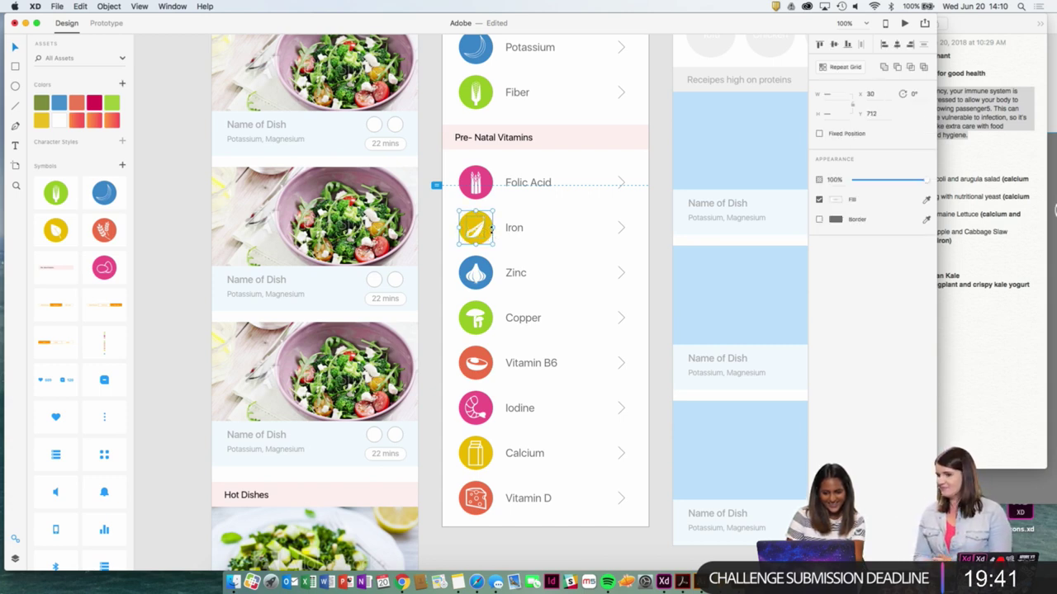
{"action": "key", "text": "super+k"}
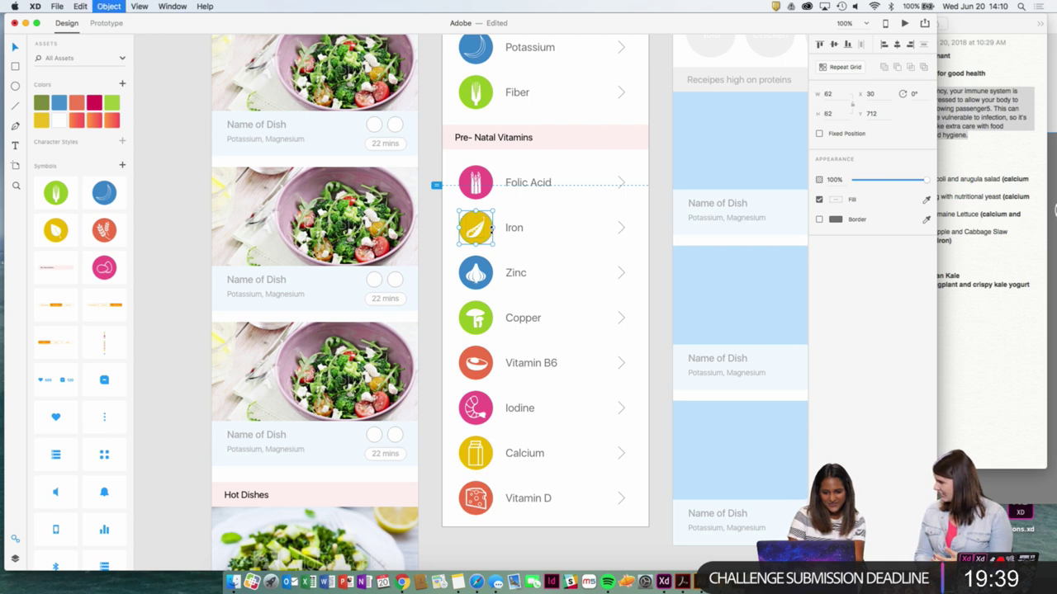
{"action": "left_click", "coordinate": [448, 245]}
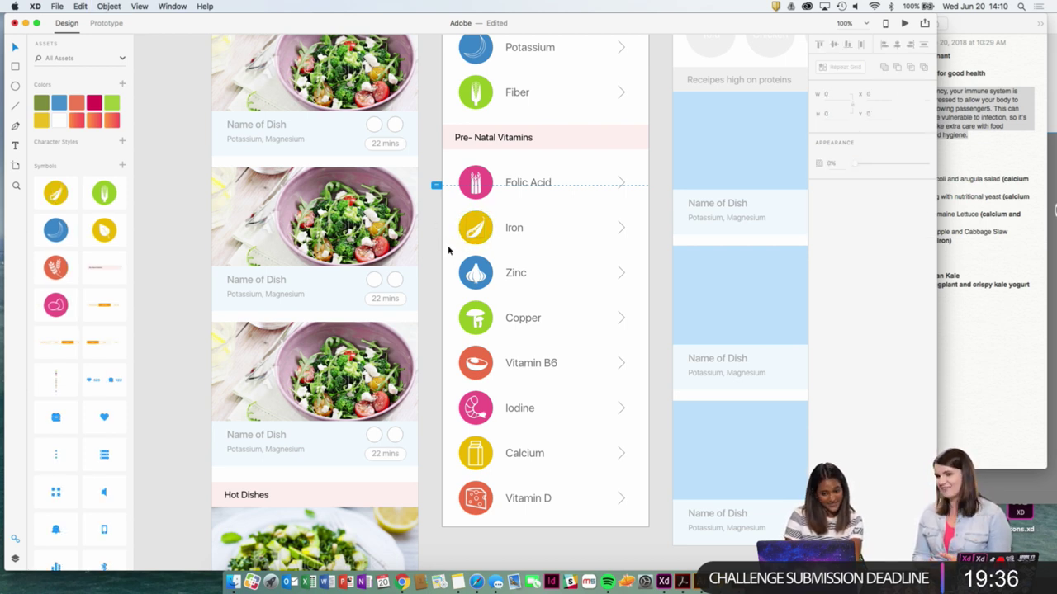
Try to pick out the Folic Acid icon inside its row, and undo the row's shift and the edits before it.
{"action": "double_click", "coordinate": [479, 188]}
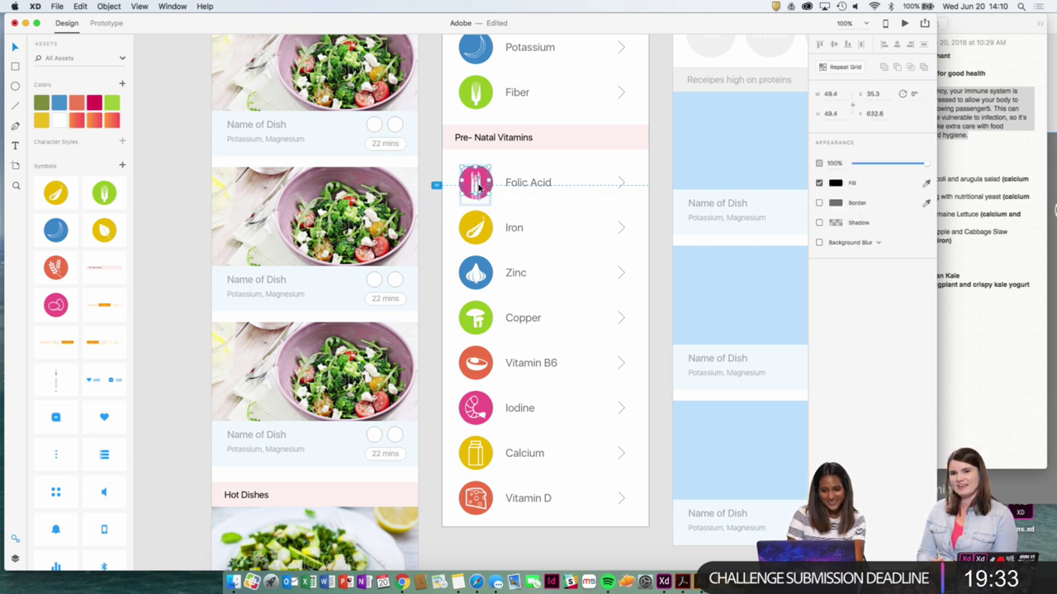
{"action": "key", "text": "super+z"}
{"action": "left_click_drag", "start_coordinate": [476, 188], "coordinate": [474, 194]}
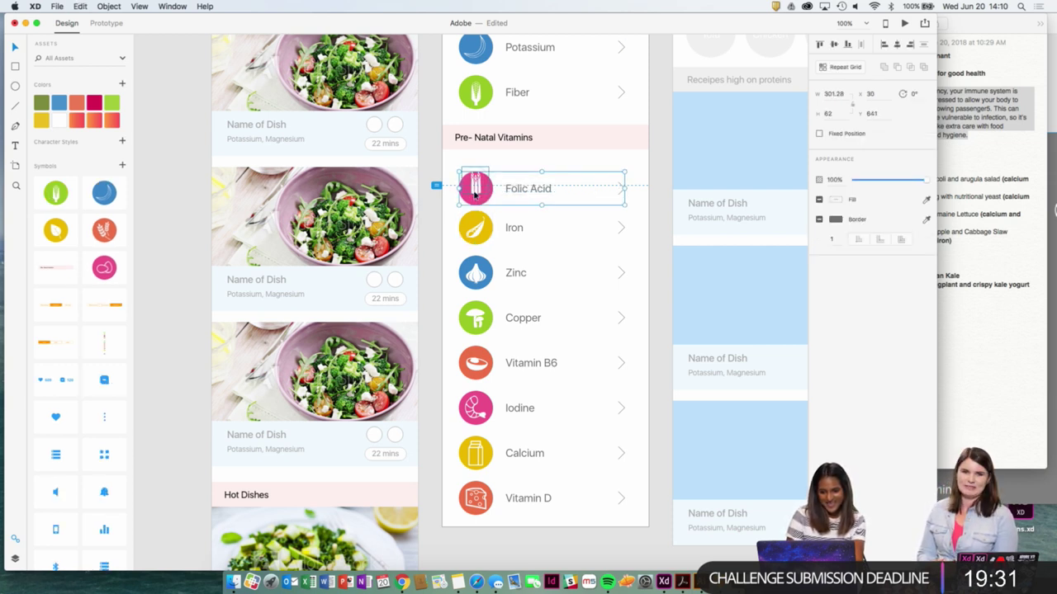
{"action": "key", "text": "ctrl+z"}
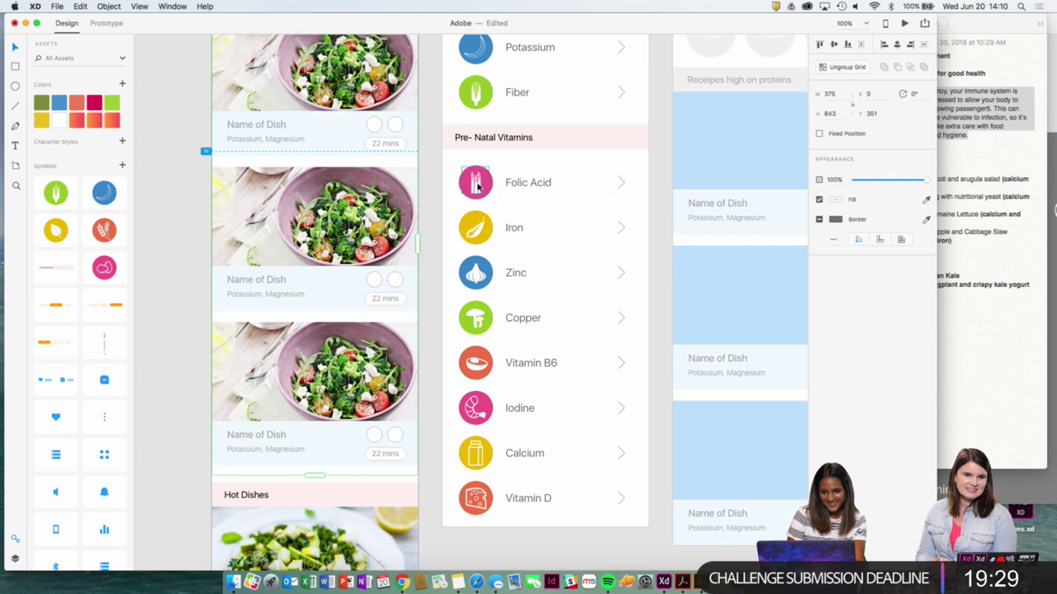
{"action": "key", "text": "super+z"}
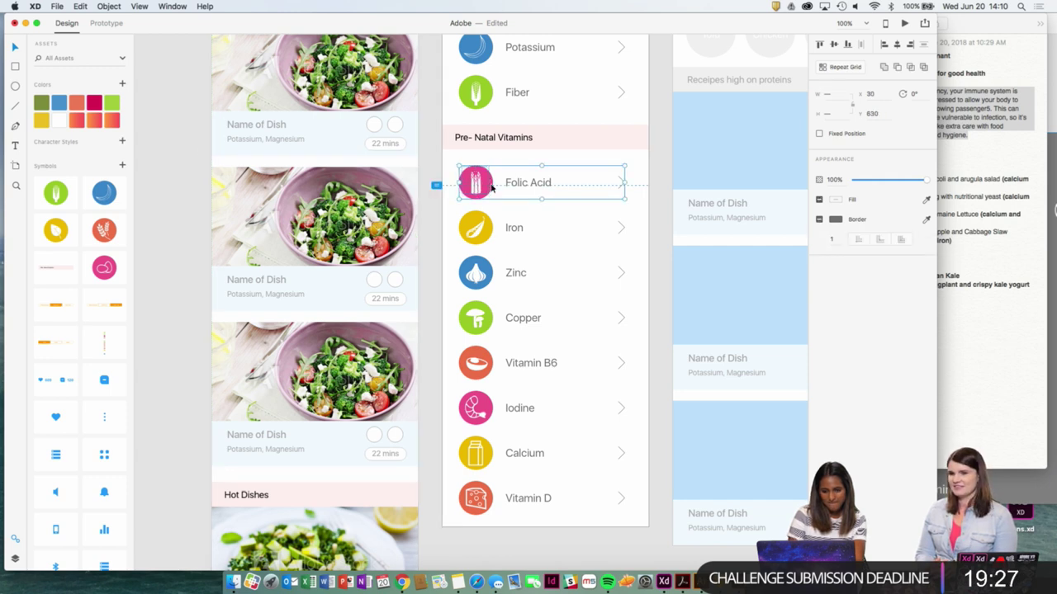
Try once more to ungroup the Folic Acid row under Pre-Natal Vitamins.
{"action": "right_click", "coordinate": [492, 187]}
{"action": "left_click", "coordinate": [509, 282]}
{"action": "left_click", "coordinate": [442, 240]}
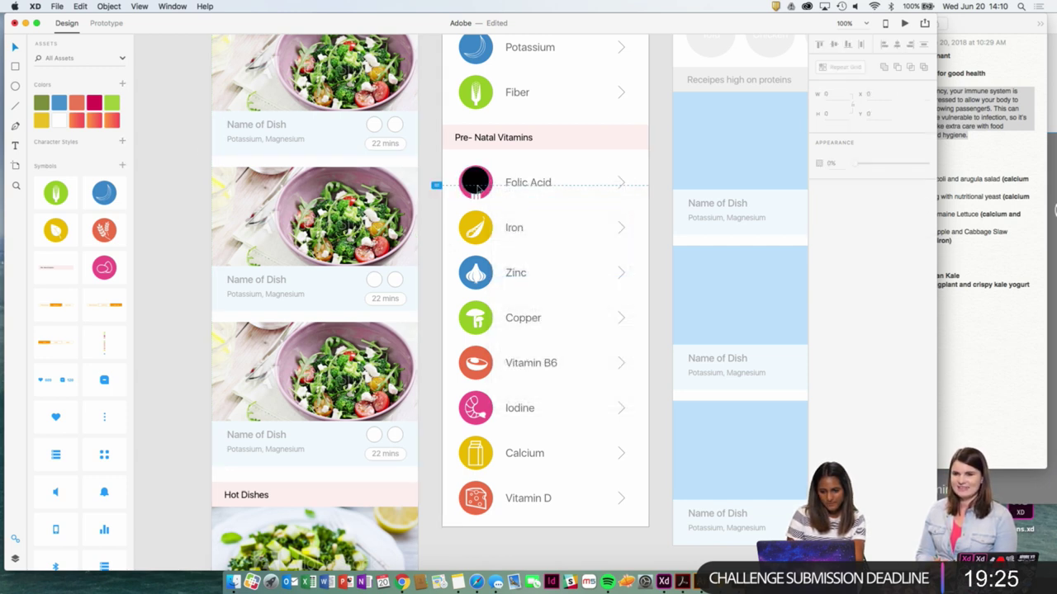
Turn the Copper icon's mushroom shape and its green circle into a single symbol.
{"action": "left_click", "coordinate": [481, 325]}
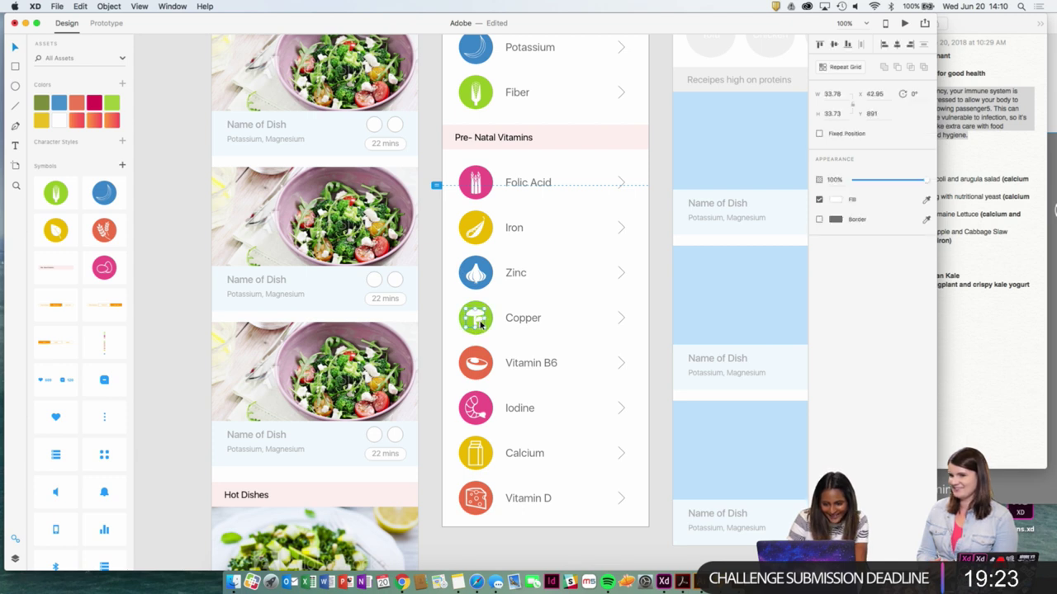
{"action": "left_click", "coordinate": [481, 306], "text": "shift"}
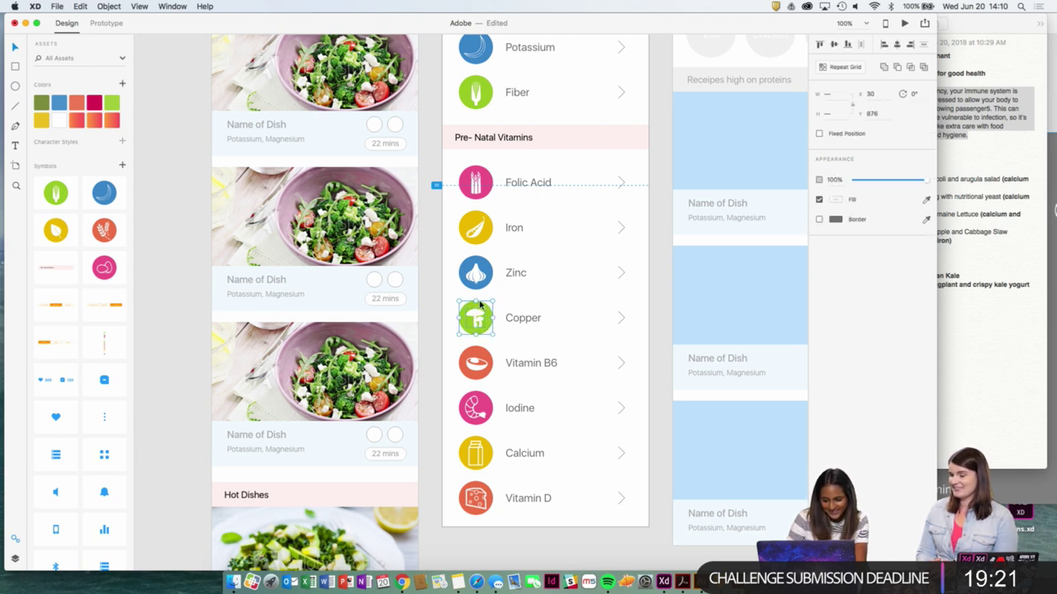
{"action": "key", "text": "super+k"}
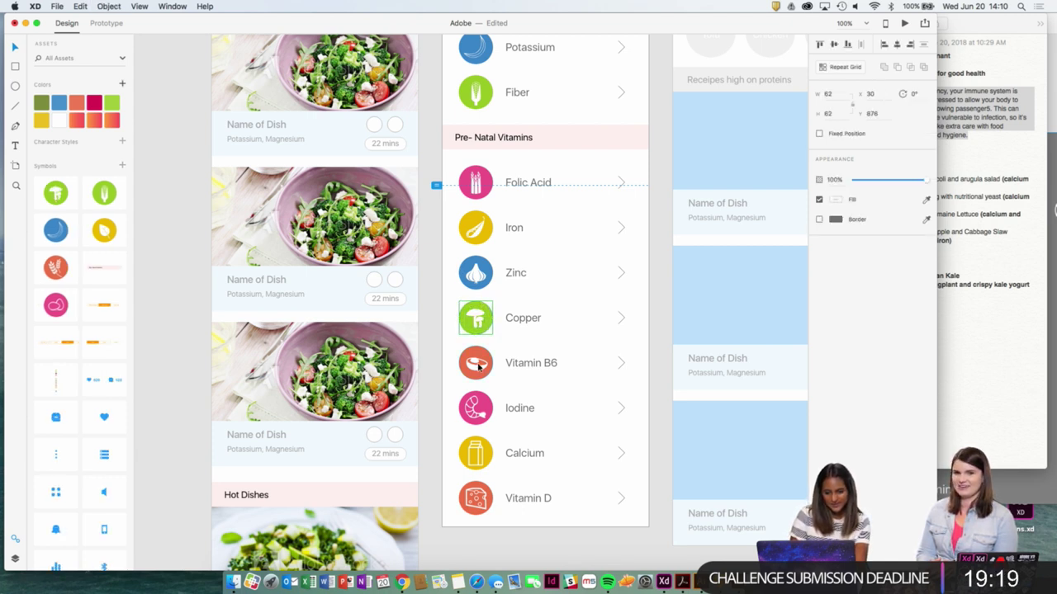
Try to make a symbol from the Vitamin B6 icon with only its red circle selected, and undo it.
{"action": "left_click", "coordinate": [478, 368]}
{"action": "left_click", "coordinate": [477, 366]}
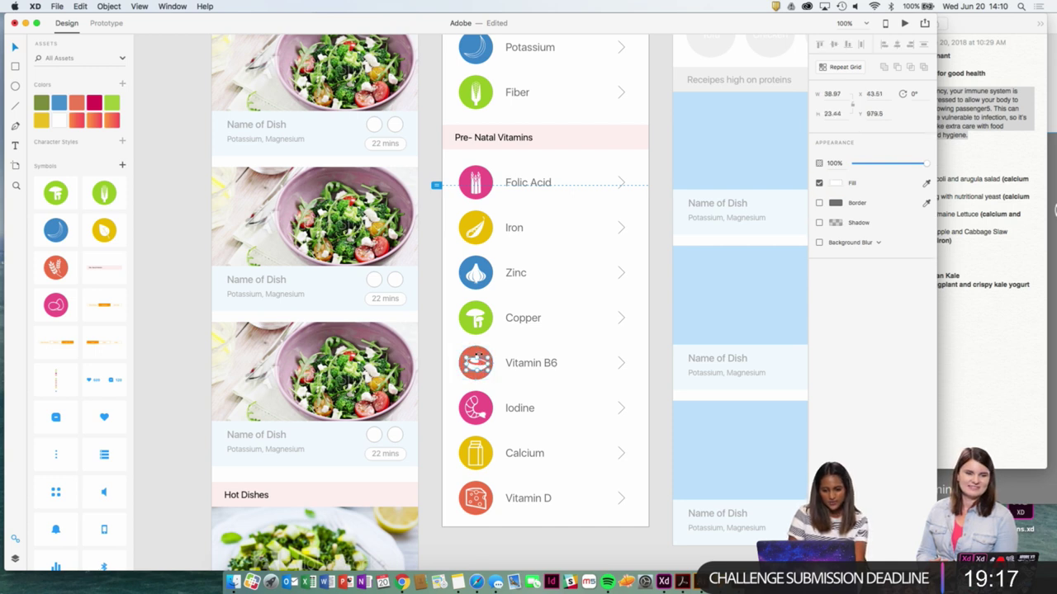
{"action": "left_click", "coordinate": [479, 355]}
{"action": "key", "text": "super+k"}
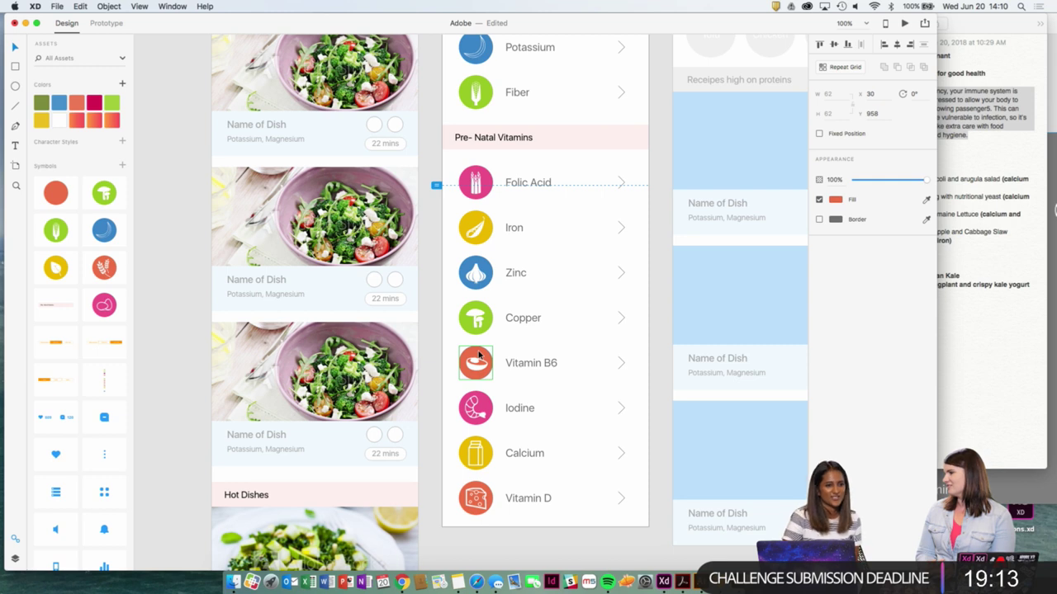
{"action": "left_click", "coordinate": [451, 386]}
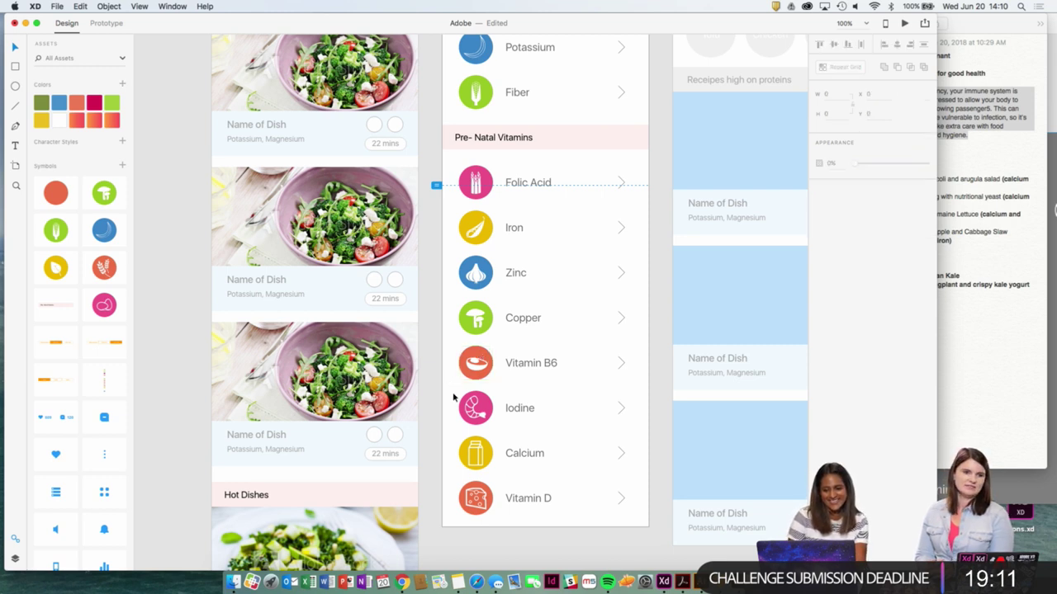
{"action": "scroll", "coordinate": [458, 392], "scroll_direction": "down", "scroll_amount": 1}
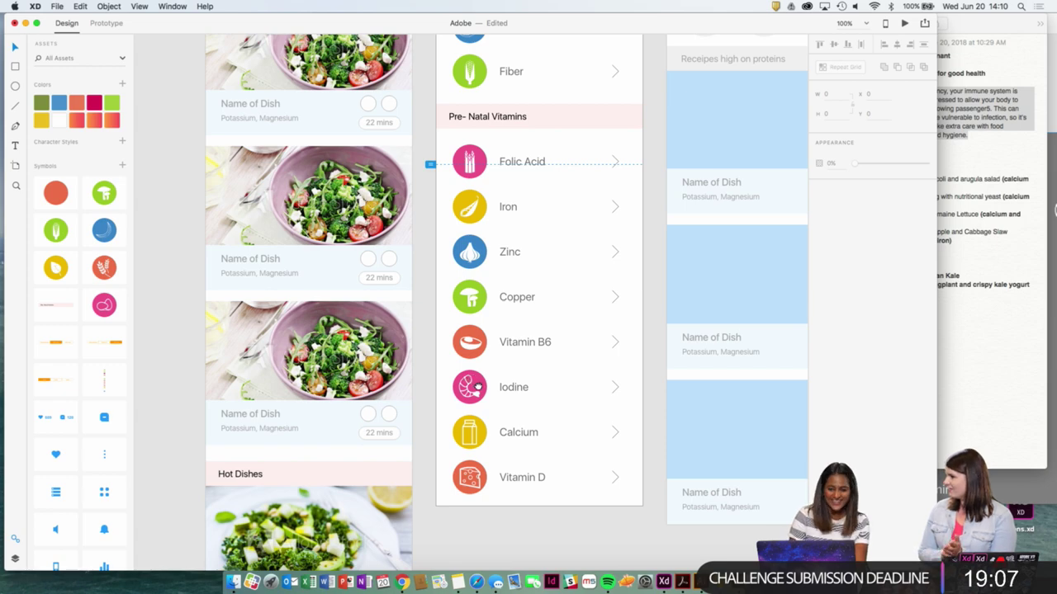
{"action": "scroll", "coordinate": [477, 385], "scroll_direction": "down", "scroll_amount": 1}
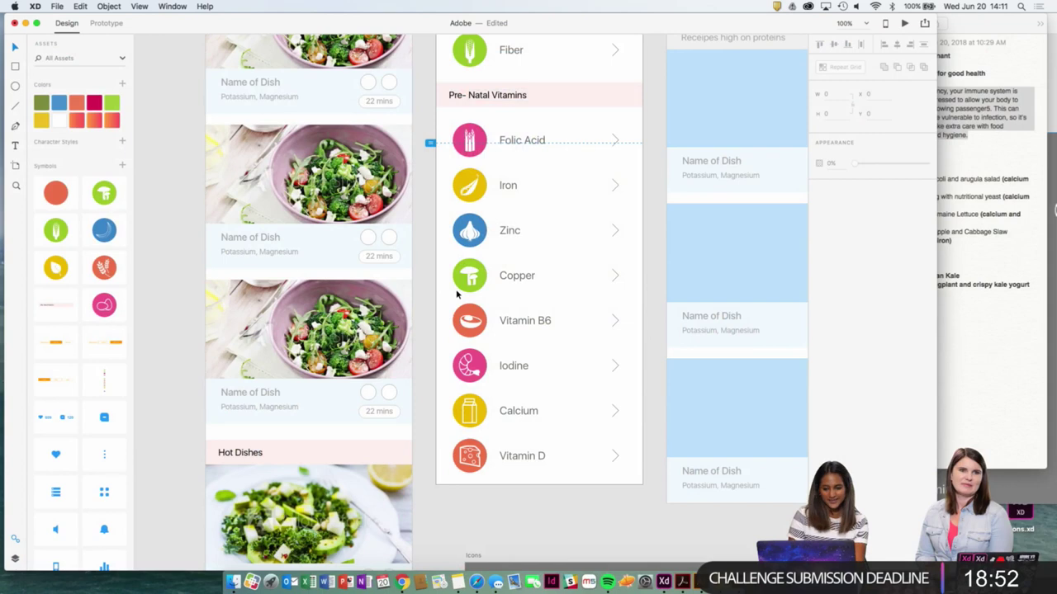
{"action": "key", "text": "super+z"}
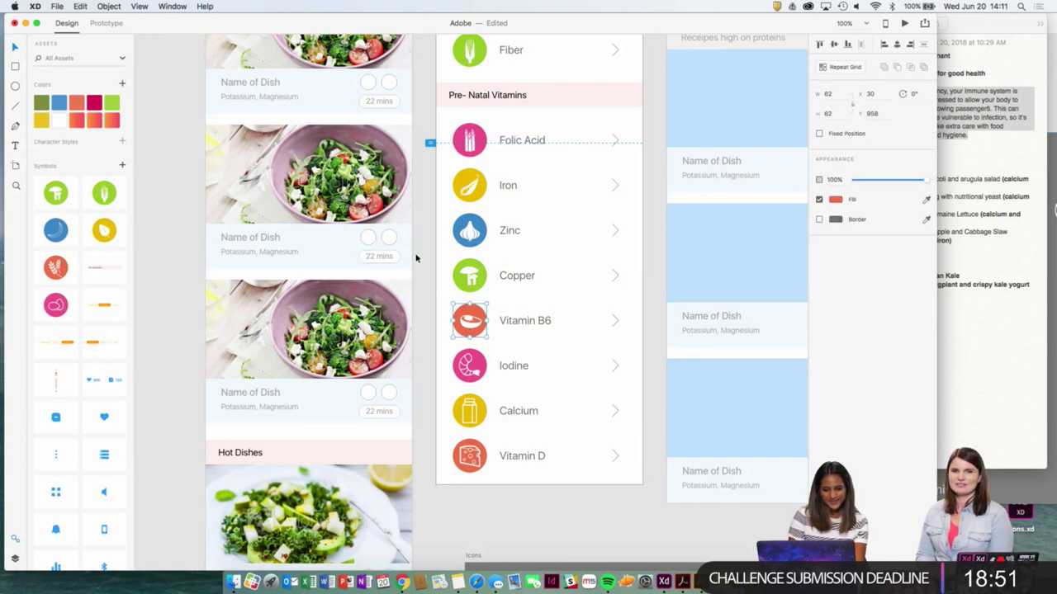
Turn the Vitamin B6 icon's white shape together with its red circle into one symbol.
{"action": "left_click", "coordinate": [470, 325]}
{"action": "left_click", "coordinate": [471, 310], "text": "shift"}
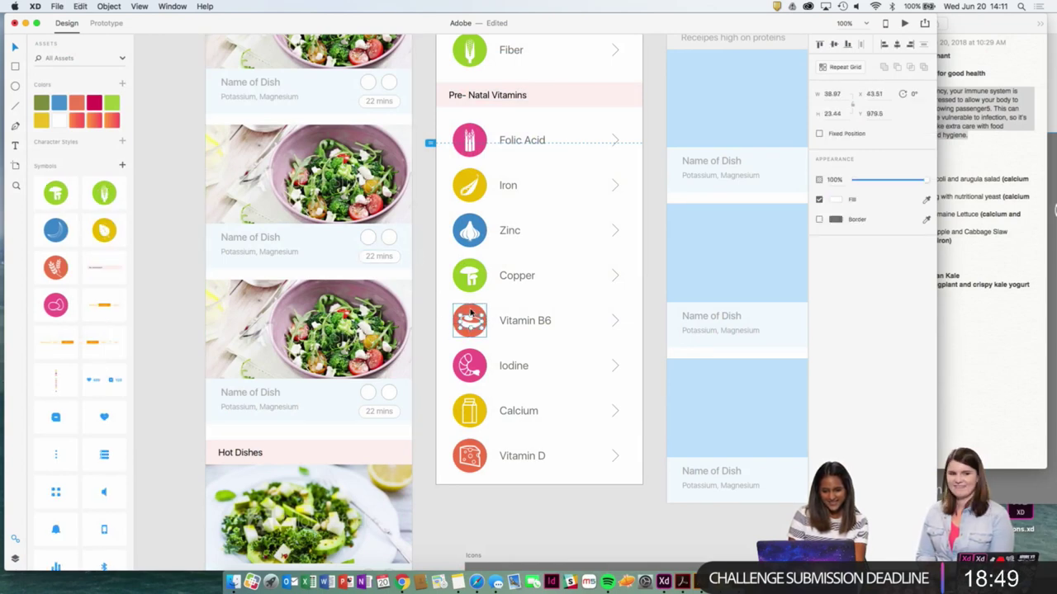
{"action": "key", "text": "super+k"}
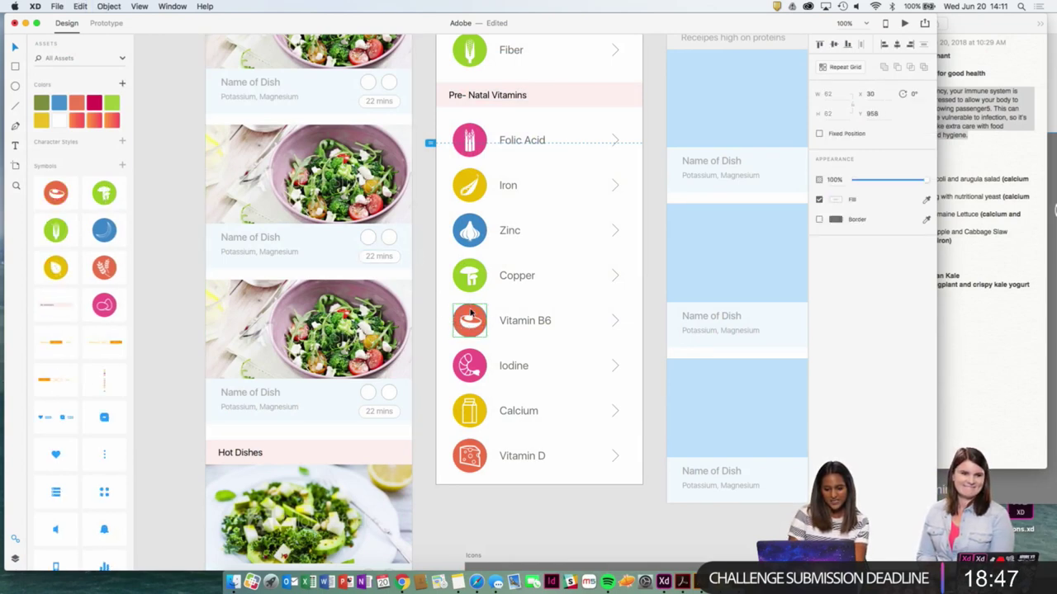
Turn the Iodine icon's white shrimp shape together with its pink circle into a single symbol.
{"action": "left_click", "coordinate": [468, 371]}
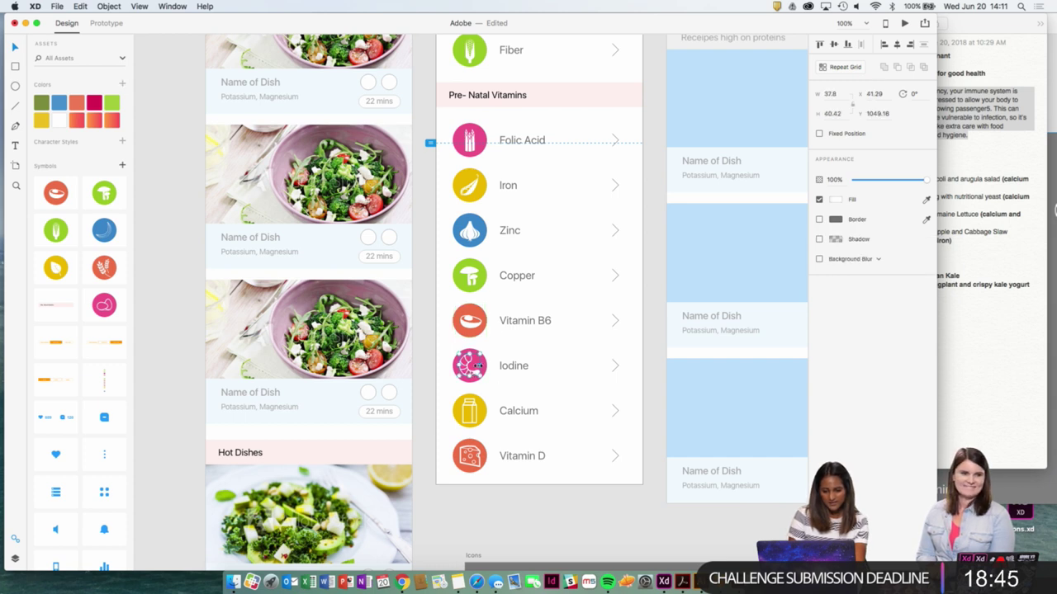
{"action": "left_click", "coordinate": [485, 368], "text": "shift"}
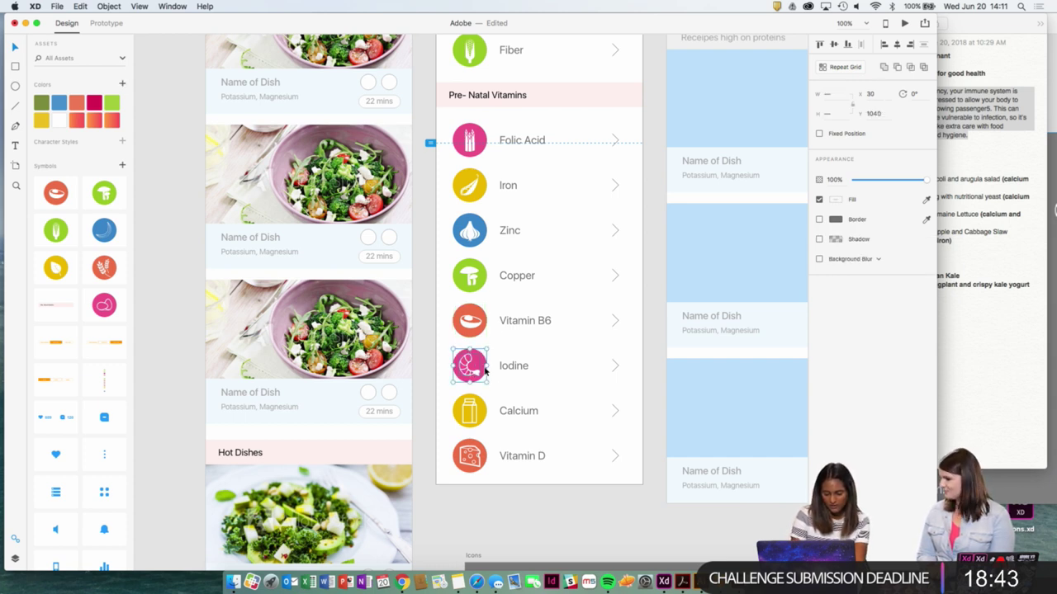
{"action": "key", "text": "super+k"}
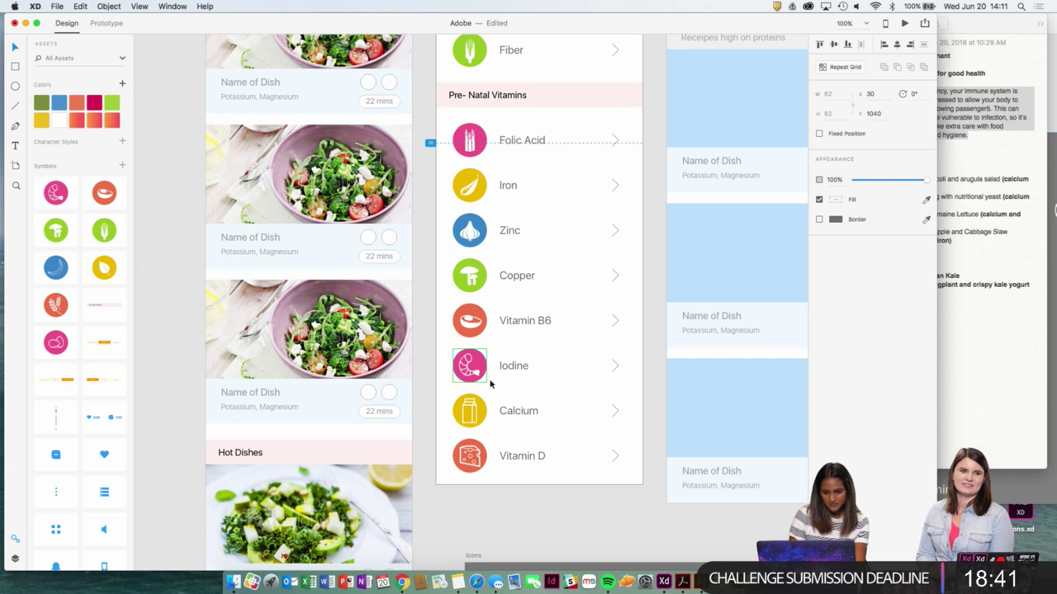
Try to make a symbol from the Calcium icon with only its yellow circle selected.
{"action": "scroll", "coordinate": [495, 388], "scroll_direction": "down", "scroll_amount": 1}
{"action": "left_click", "coordinate": [475, 392]}
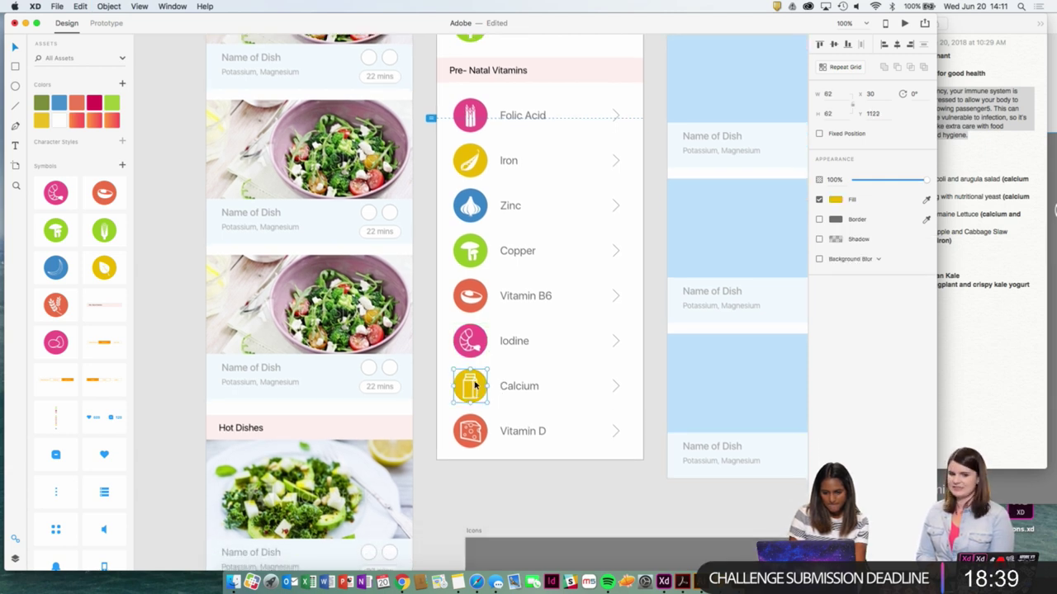
{"action": "left_click", "coordinate": [476, 385]}
{"action": "left_click", "coordinate": [484, 389]}
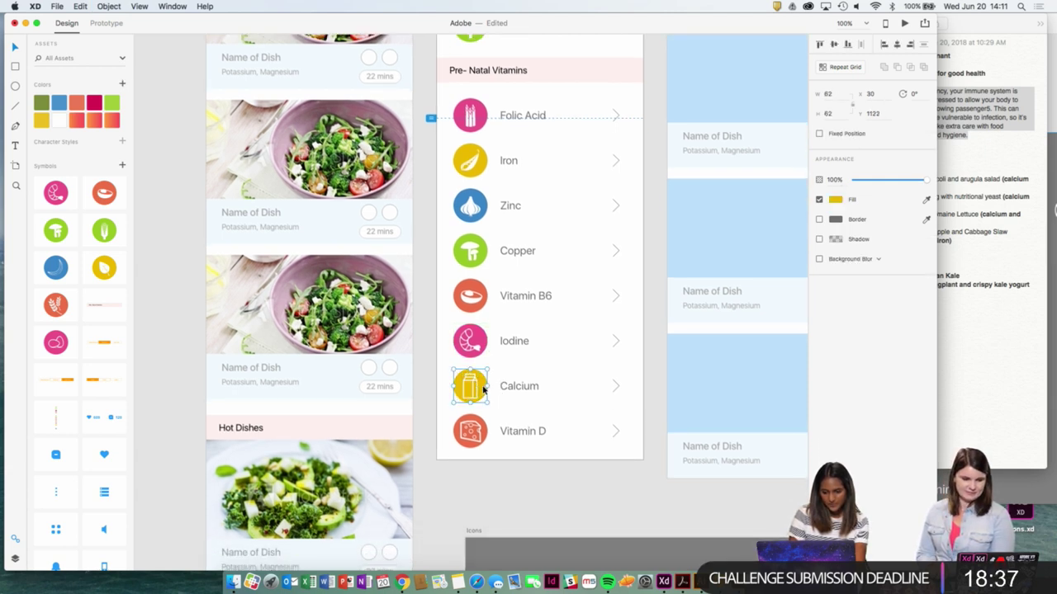
{"action": "key", "text": "super+k"}
{"action": "scroll", "coordinate": [484, 388], "scroll_direction": "down", "scroll_amount": 1}
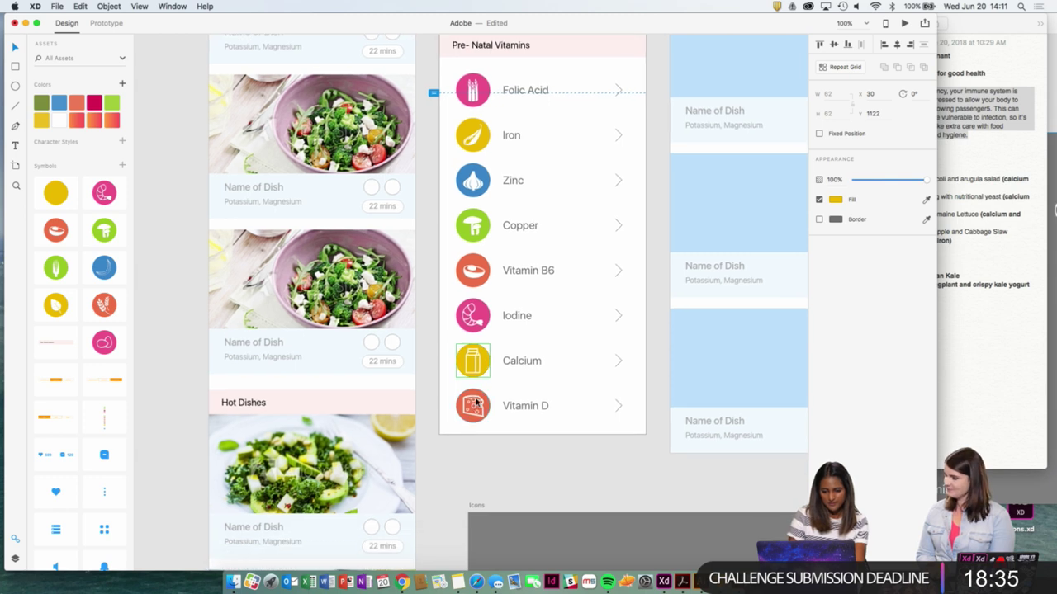
Try to make a symbol from the Vitamin D icon with only its red circle selected.
{"action": "double_click", "coordinate": [477, 403]}
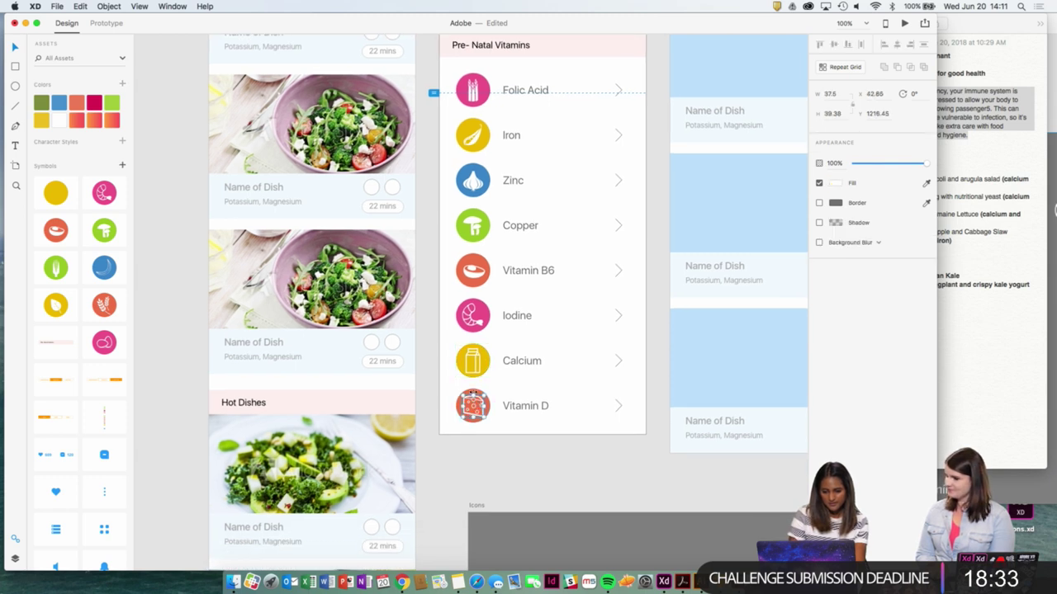
{"action": "key", "text": "Escape"}
{"action": "key", "text": "super+k"}
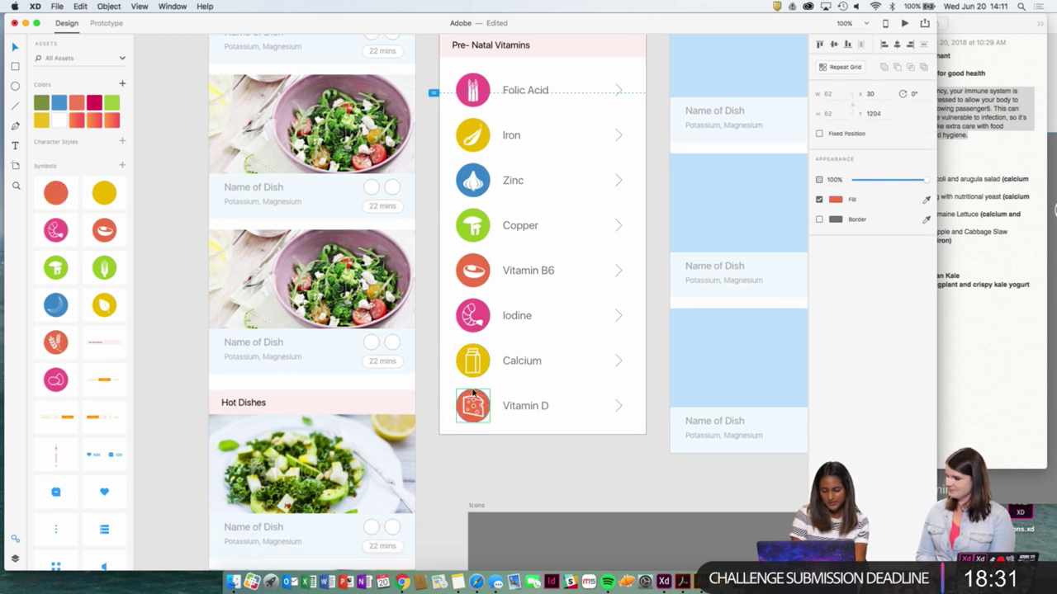
Undo the symbols made from the Vitamin D and Calcium circles.
{"action": "scroll", "coordinate": [439, 431], "scroll_direction": "up", "scroll_amount": 3}
{"action": "scroll", "coordinate": [438, 432], "scroll_direction": "left", "scroll_amount": 3}
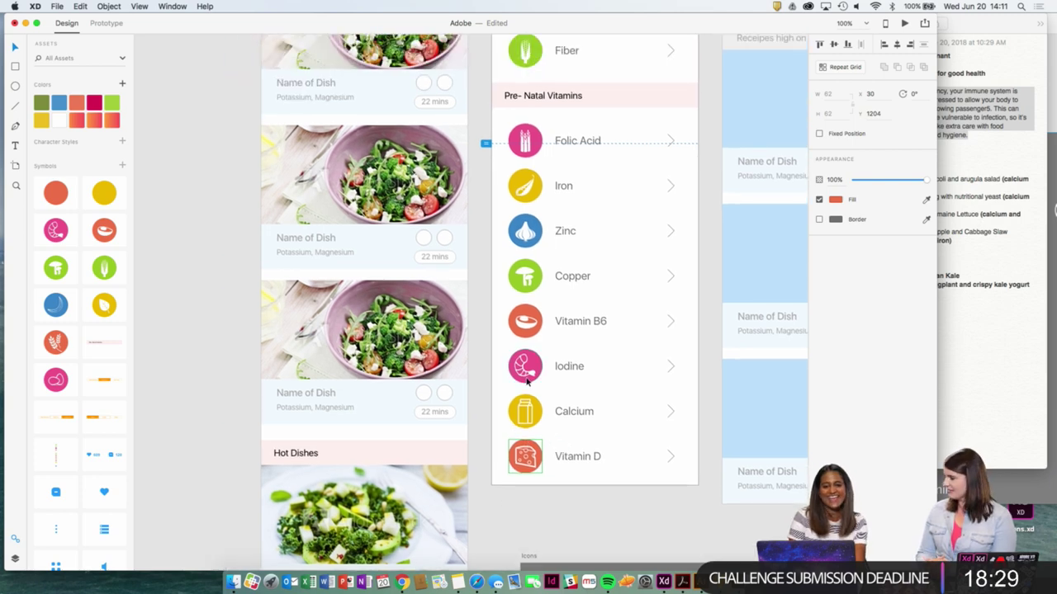
{"action": "scroll", "coordinate": [526, 378], "scroll_direction": "up", "scroll_amount": 5}
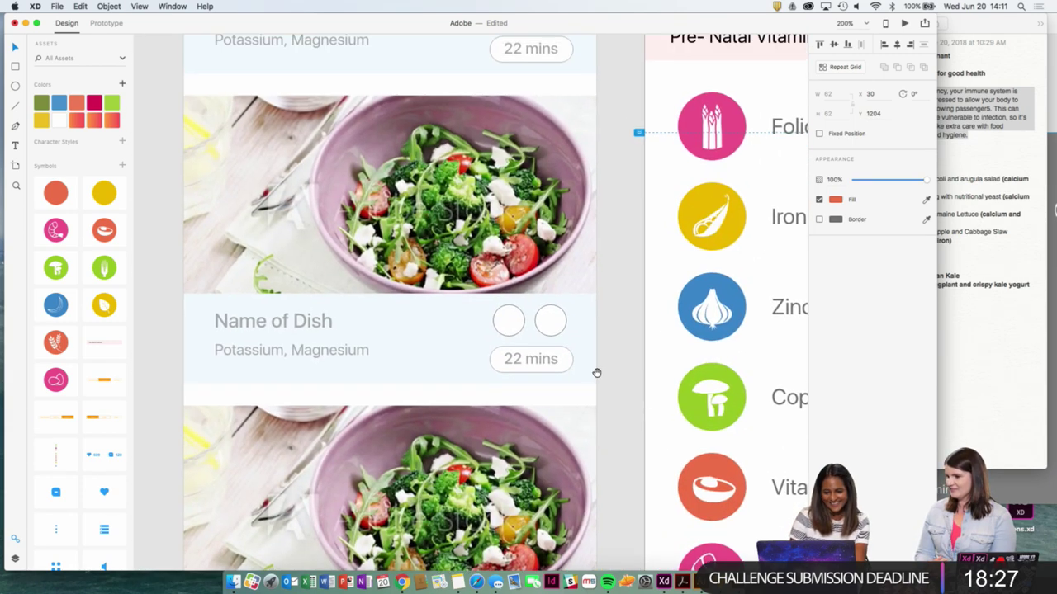
{"action": "left_click", "coordinate": [239, 321]}
{"action": "key", "text": "super+z"}
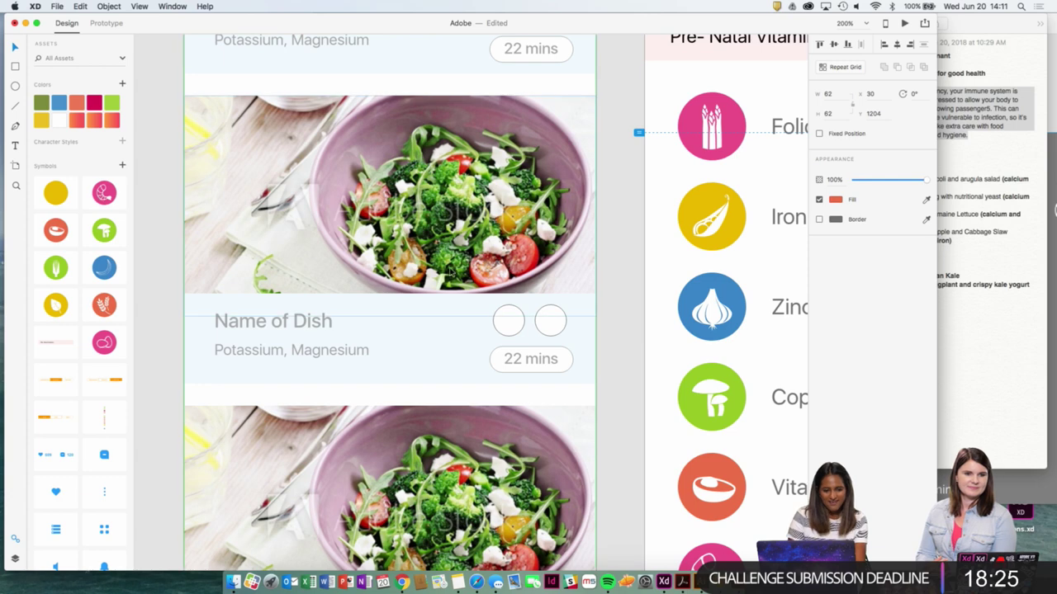
{"action": "left_click", "coordinate": [632, 310]}
{"action": "key", "text": "super+1"}
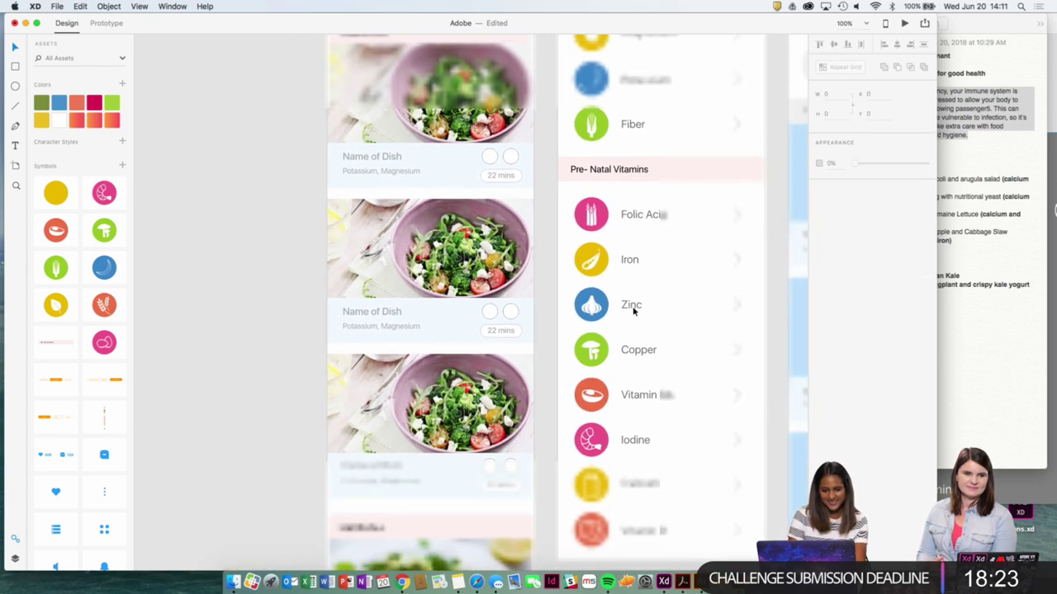
{"action": "key", "text": "super+z"}
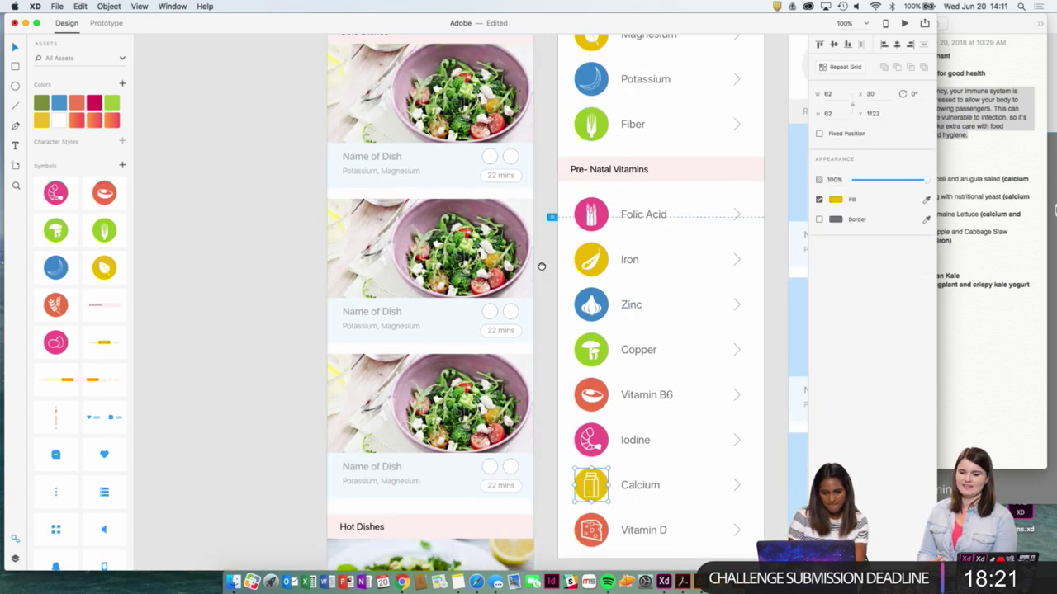
Try again to make a symbol from the Calcium icon's yellow circle, and undo it.
{"action": "scroll", "coordinate": [540, 266], "scroll_direction": "down", "scroll_amount": 3}
{"action": "scroll", "coordinate": [540, 265], "scroll_direction": "right", "scroll_amount": 2}
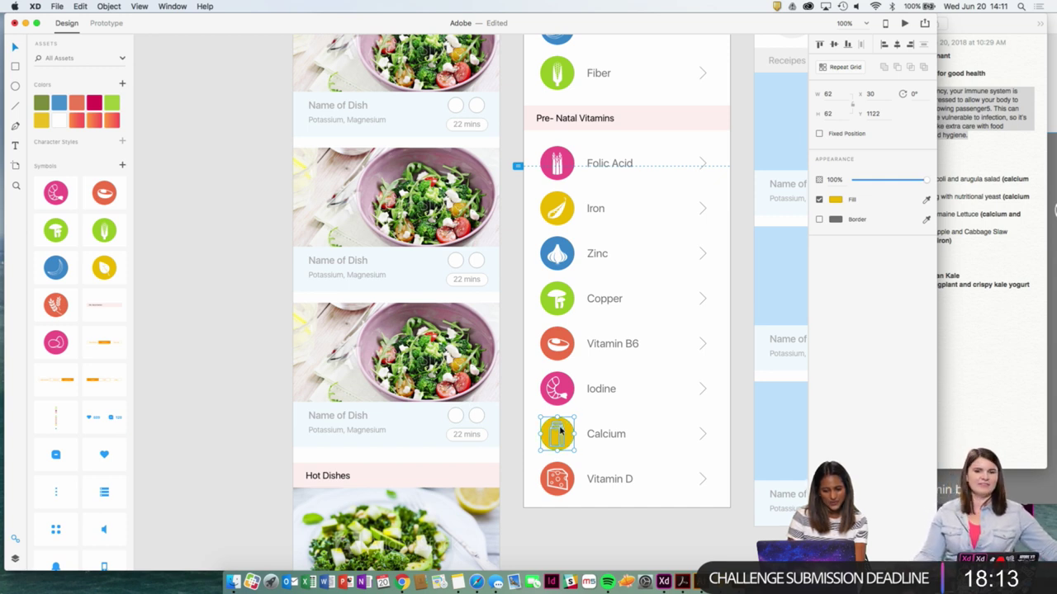
{"action": "left_click", "coordinate": [568, 436]}
{"action": "key", "text": "Escape"}
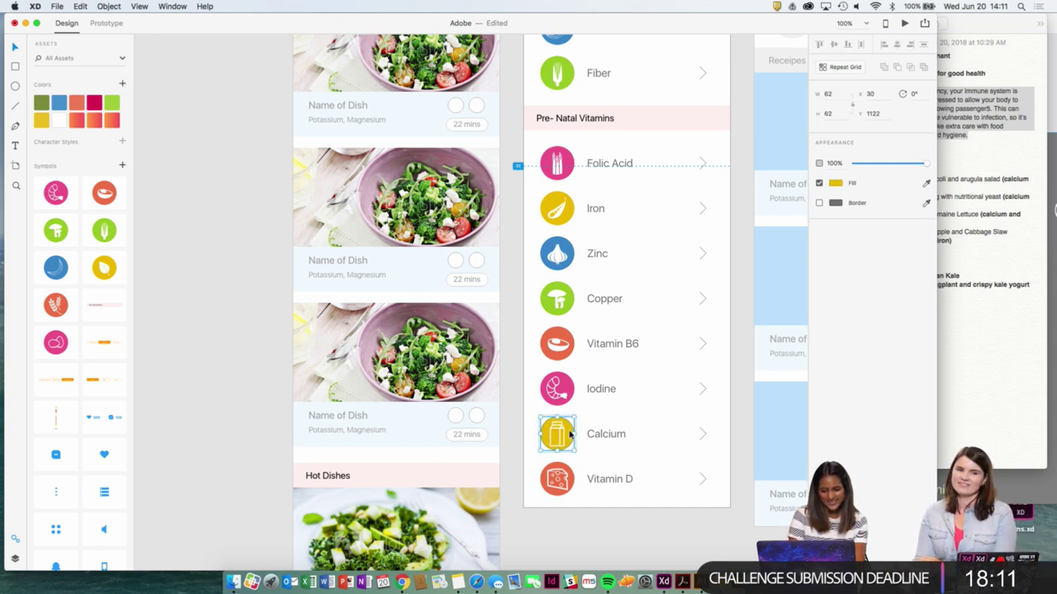
{"action": "key", "text": "cmd+k"}
{"action": "key", "text": "super+z"}
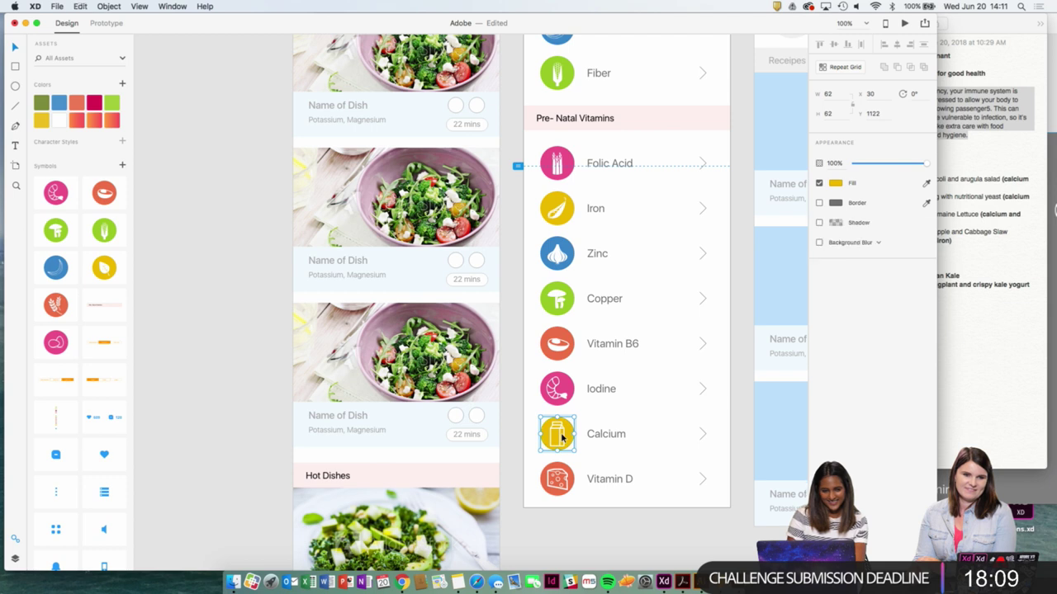
Check which commands are available for the Calcium icon's yellow circle.
{"action": "right_click", "coordinate": [567, 444]}
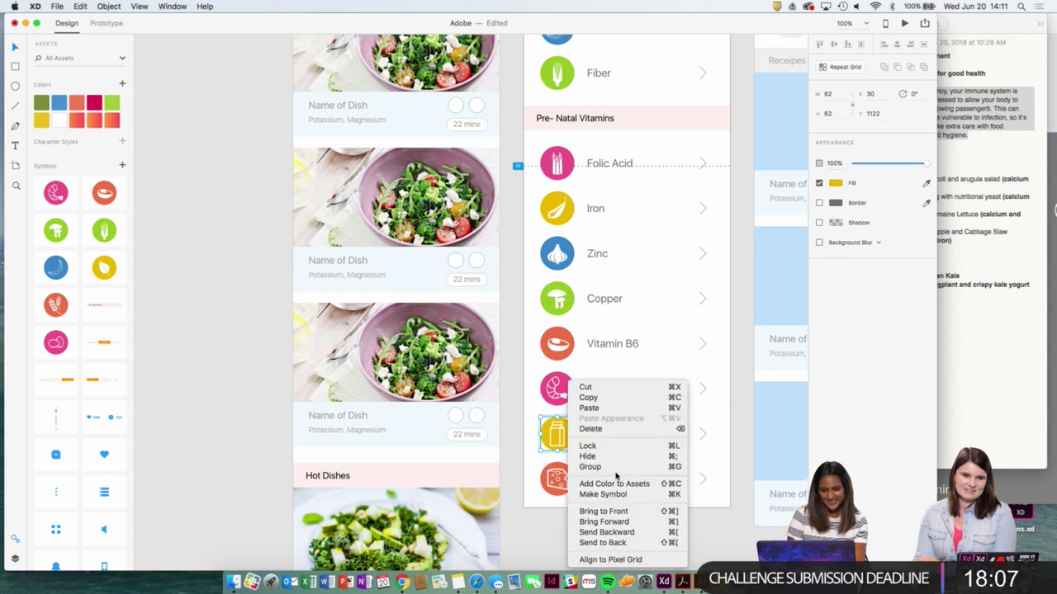
{"action": "left_click", "coordinate": [553, 475]}
{"action": "left_click", "coordinate": [560, 447]}
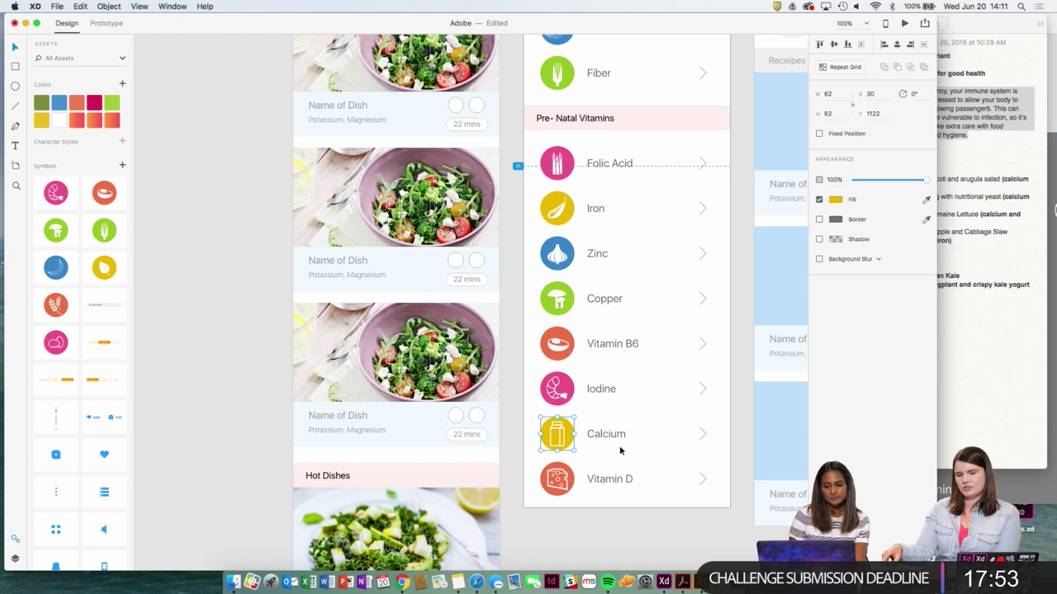
{"action": "right_click", "coordinate": [556, 444]}
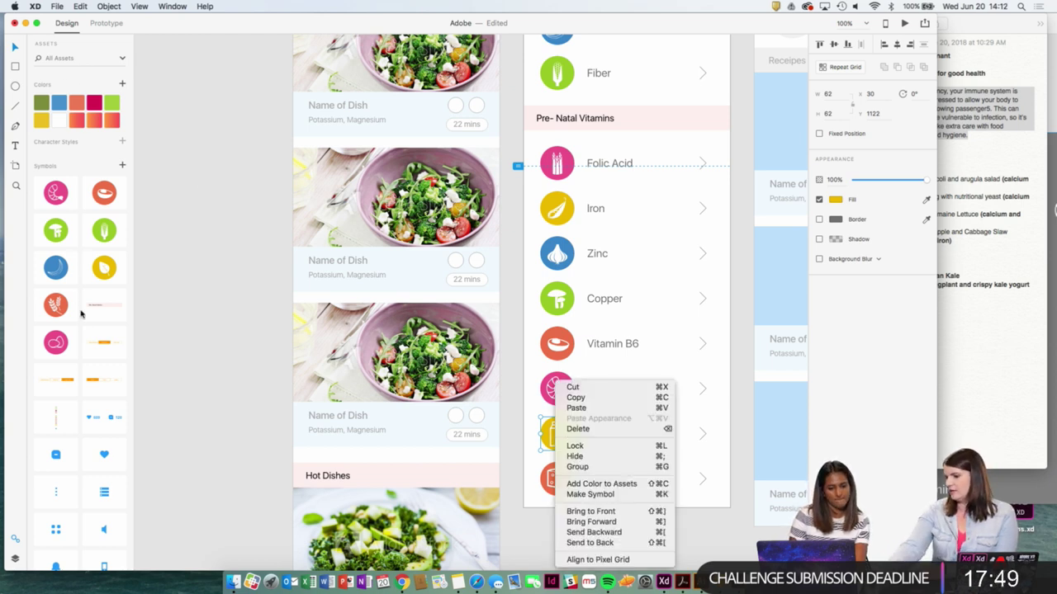
Look through the layers of the Nutrients_2 artboard for the Calcium icon's parts and the existing symbols.
{"action": "left_click", "coordinate": [16, 539]}
{"action": "left_click", "coordinate": [15, 539]}
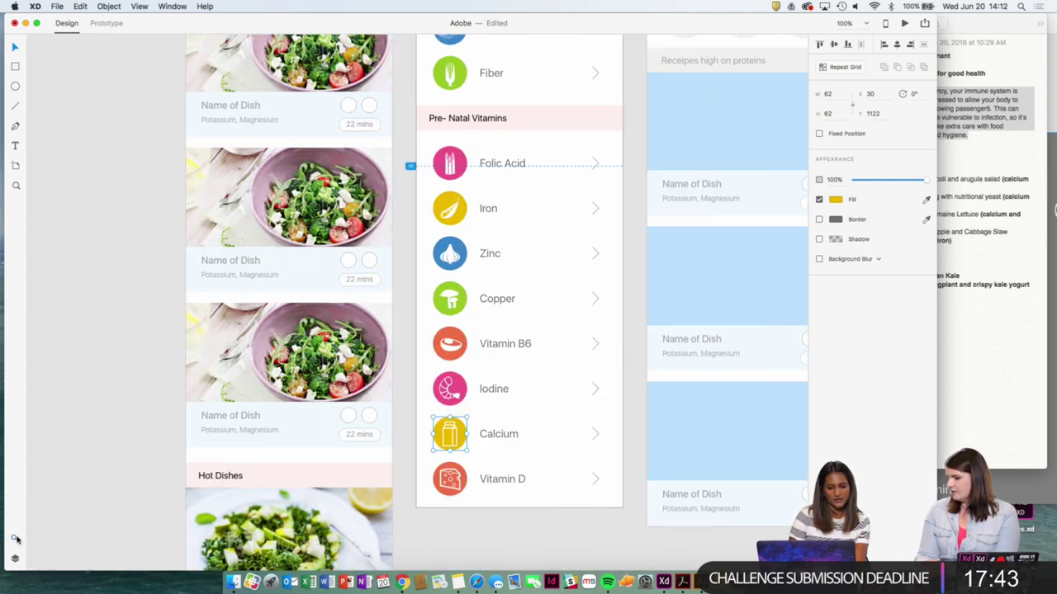
{"action": "left_click", "coordinate": [16, 539]}
{"action": "left_click", "coordinate": [15, 559]}
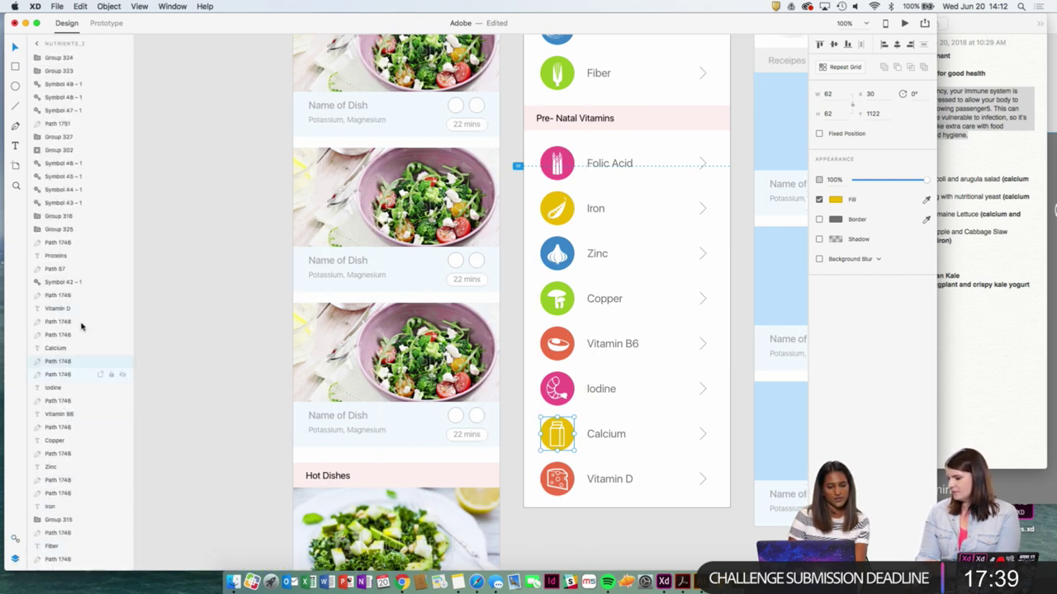
{"action": "scroll", "coordinate": [81, 314], "scroll_direction": "down", "scroll_amount": 5}
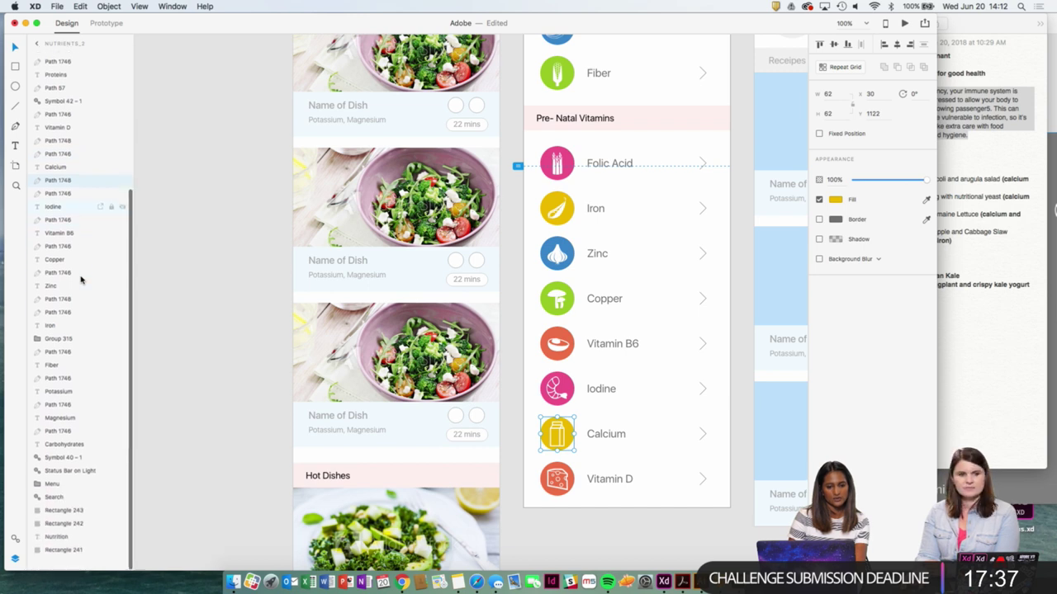
{"action": "scroll", "coordinate": [80, 279], "scroll_direction": "up", "scroll_amount": 3}
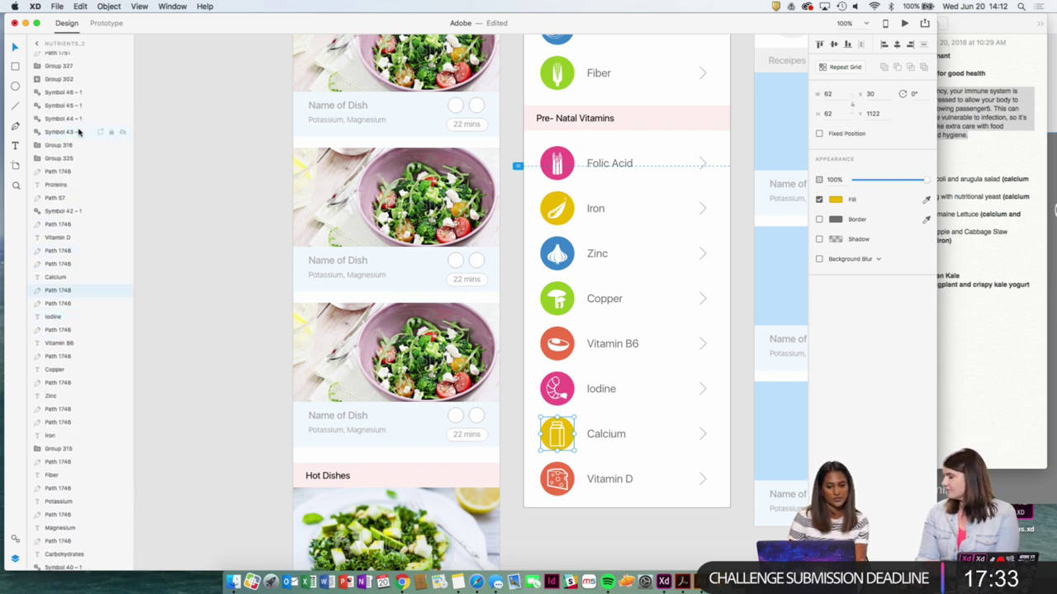
Return to the assets and undo the symbol made from the Iodine icon.
{"action": "left_click", "coordinate": [17, 538]}
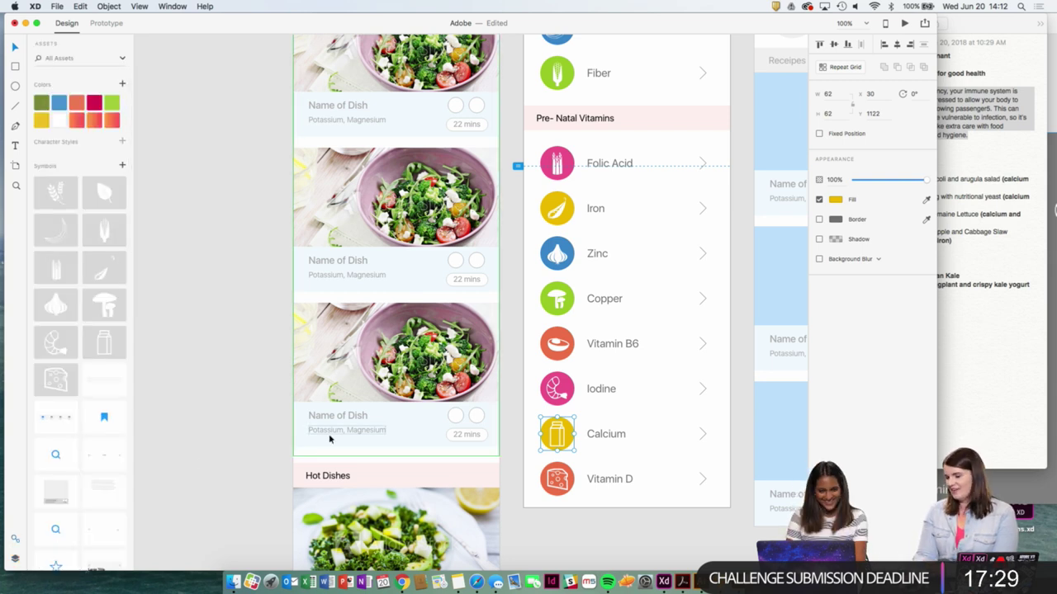
{"action": "key", "text": "super+z"}
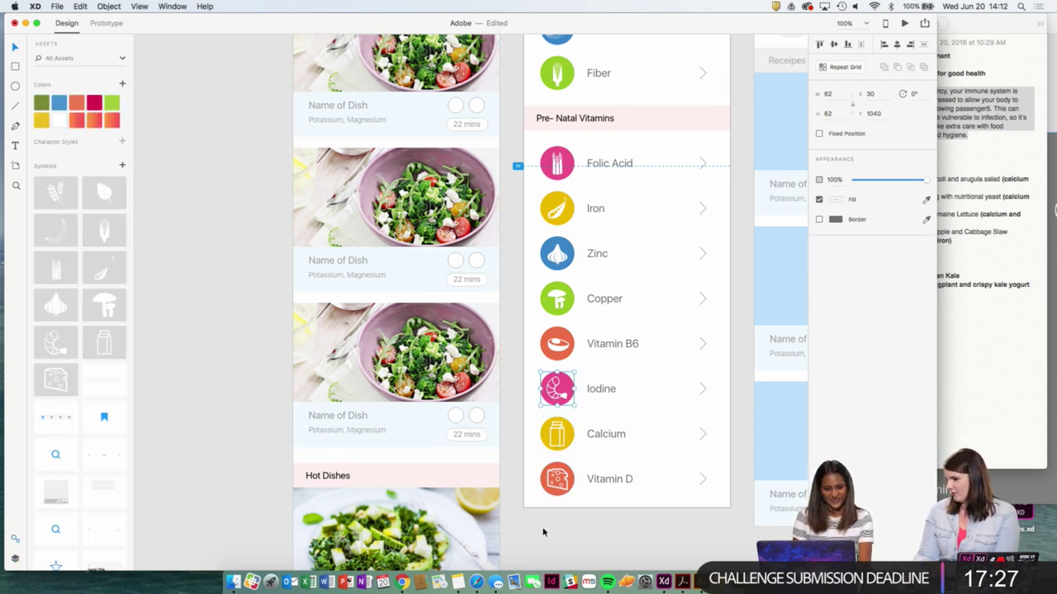
{"action": "left_click", "coordinate": [186, 201]}
{"action": "left_click", "coordinate": [113, 192]}
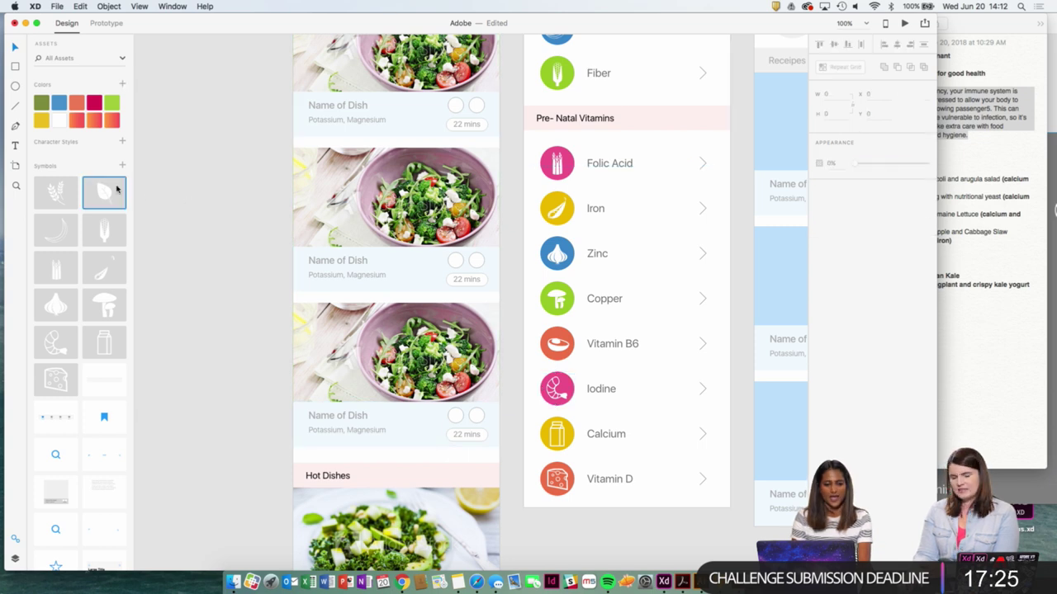
{"action": "key", "text": "super+z"}
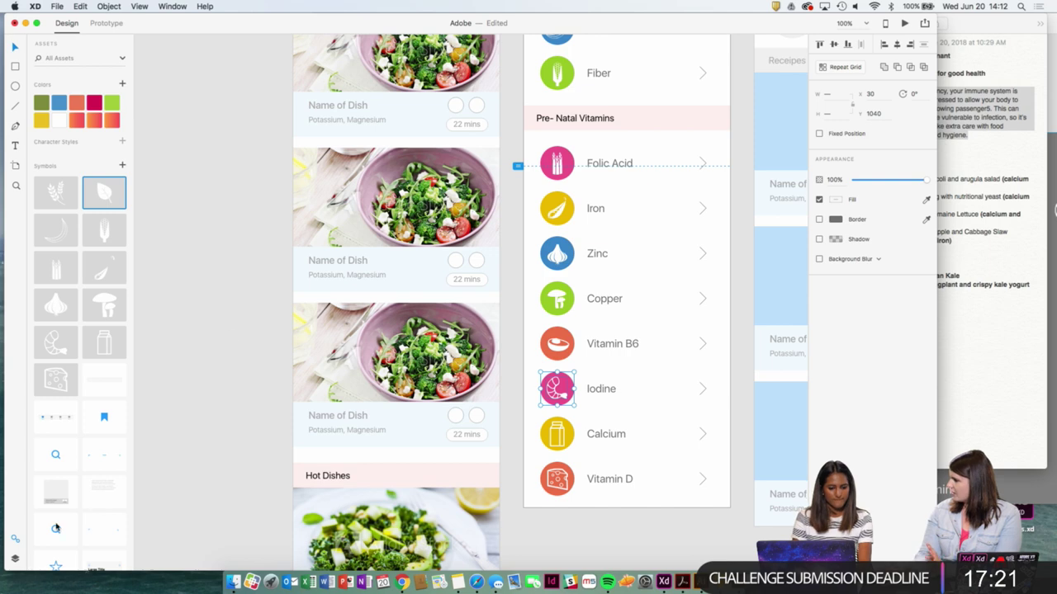
Check the Iodine icon's separate paths in the artboard's layers, and return to the assets.
{"action": "left_click", "coordinate": [15, 540]}
{"action": "left_click", "coordinate": [16, 559]}
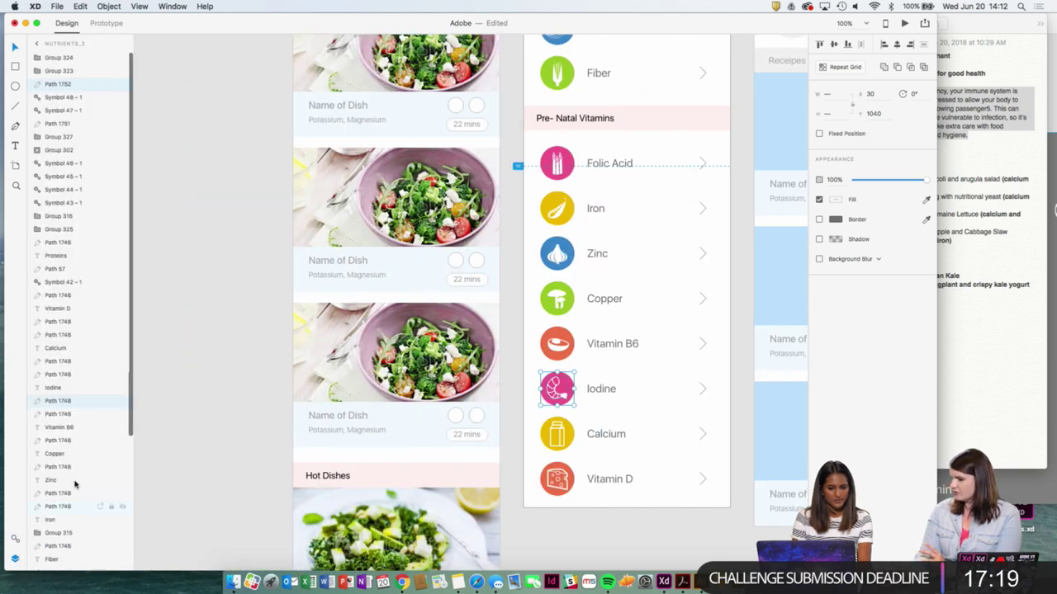
{"action": "left_click", "coordinate": [15, 539]}
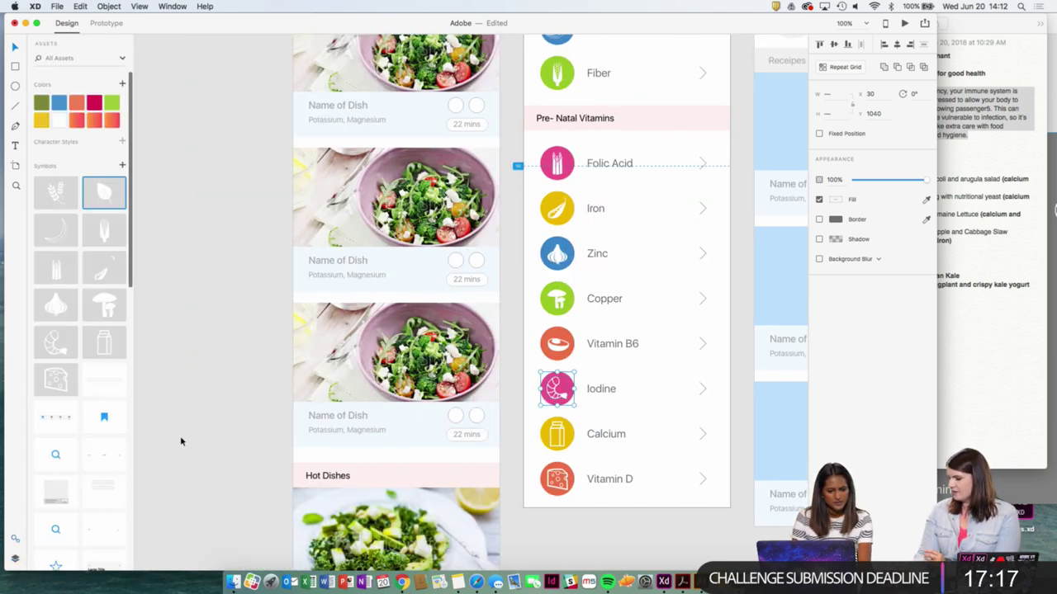
{"action": "scroll", "coordinate": [234, 299], "scroll_direction": "down", "scroll_amount": 3}
{"action": "left_click_drag", "start_coordinate": [234, 298], "coordinate": [210, 391]}
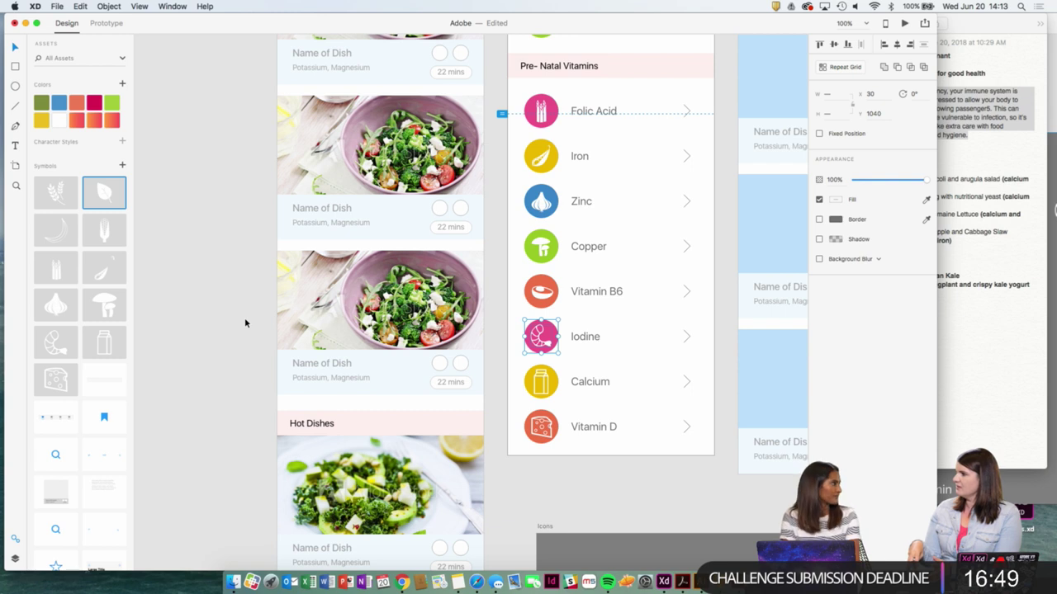
Try to make a symbol from the Iodine icon's pink circle alone, and undo it.
{"action": "double_click", "coordinate": [536, 336]}
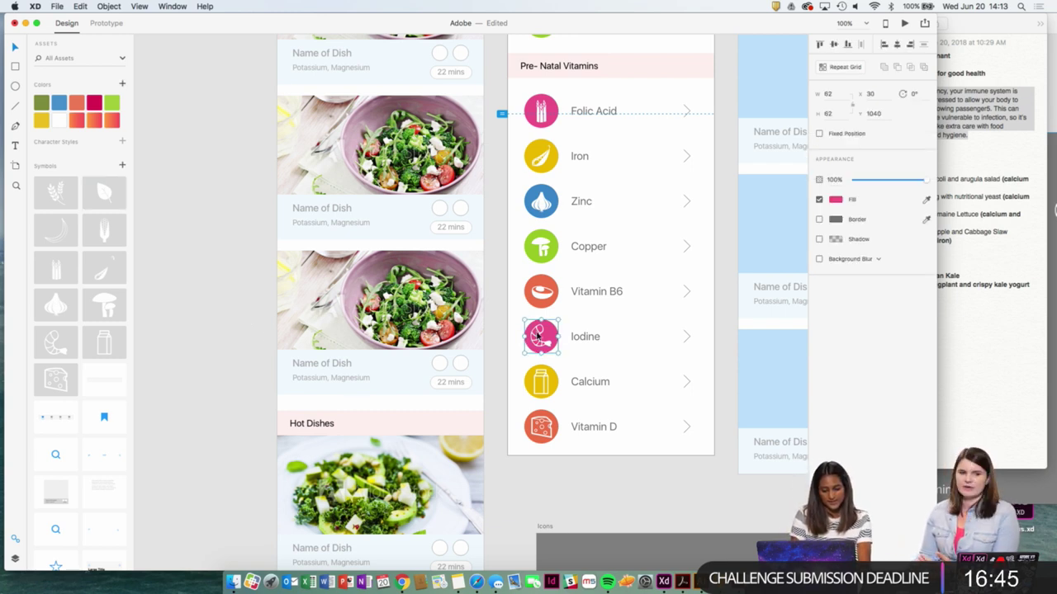
{"action": "key", "text": "super+k"}
{"action": "key", "text": "super+z"}
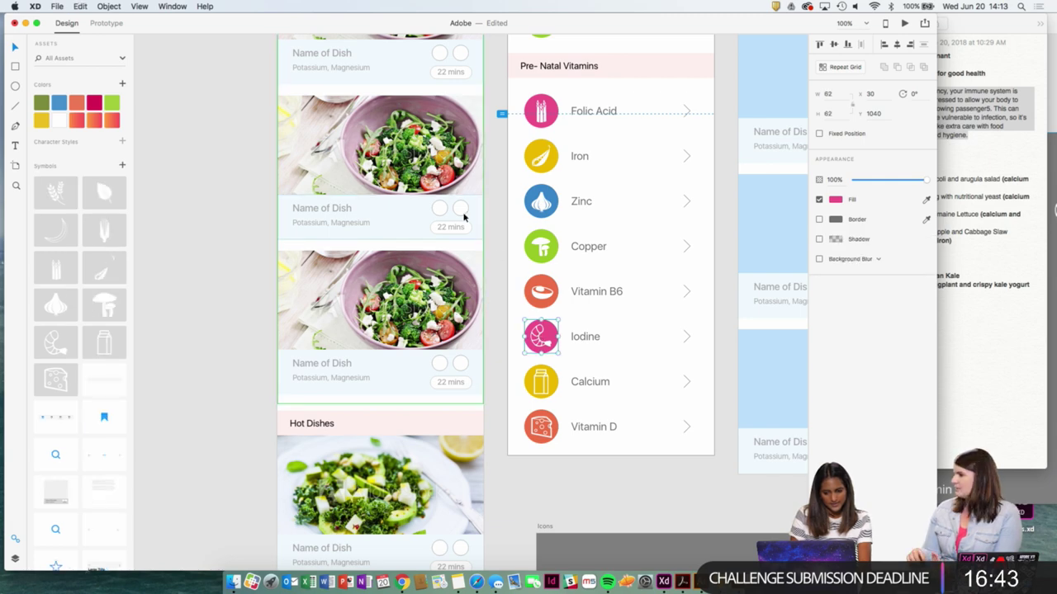
Find the coloured nutrient symbols and place the Proteins symbol over the first placeholder circle of the first Cold Dishes card.
{"action": "left_click", "coordinate": [105, 193]}
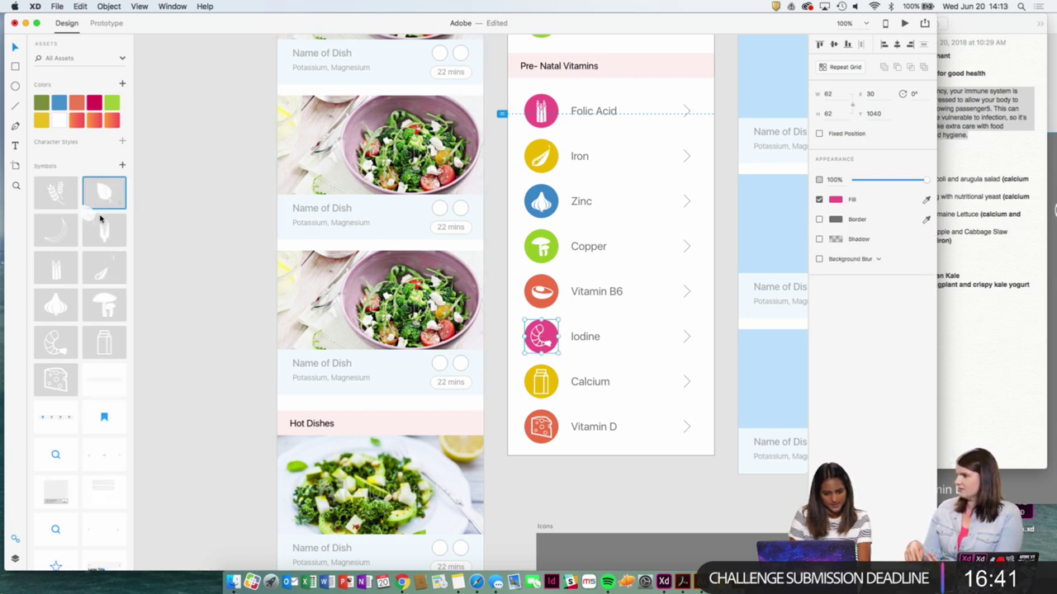
{"action": "scroll", "coordinate": [576, 178], "scroll_direction": "up", "scroll_amount": 6}
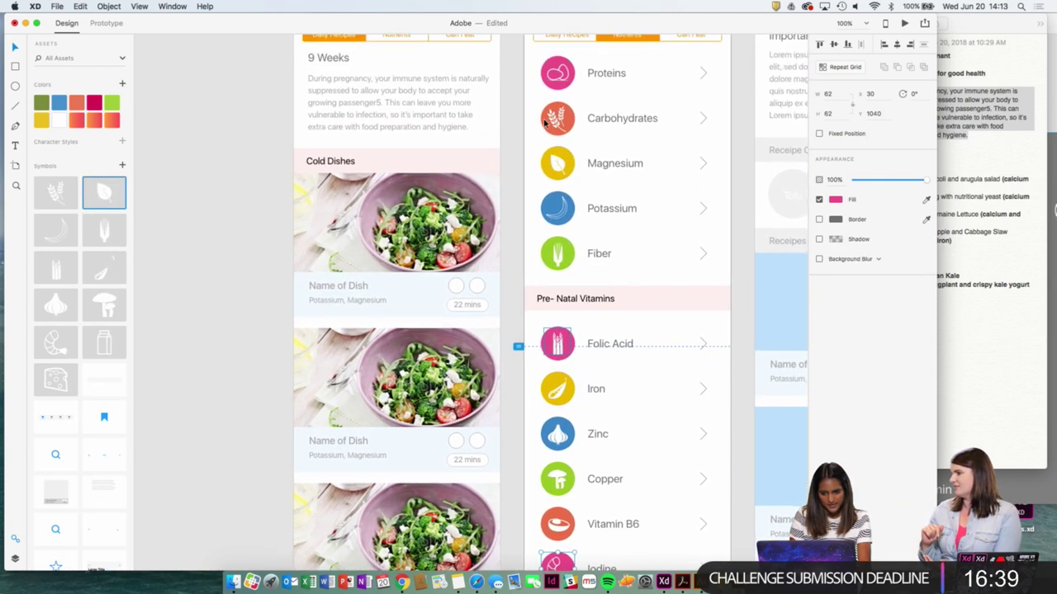
{"action": "scroll", "coordinate": [103, 330], "scroll_direction": "down", "scroll_amount": 2}
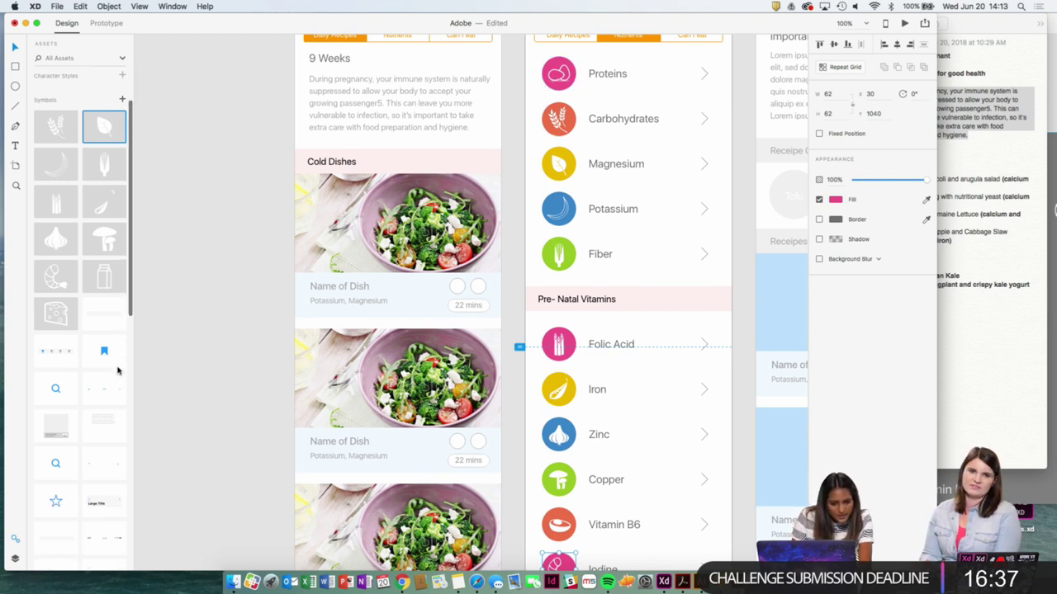
{"action": "left_click", "coordinate": [117, 210]}
{"action": "left_click", "coordinate": [121, 242]}
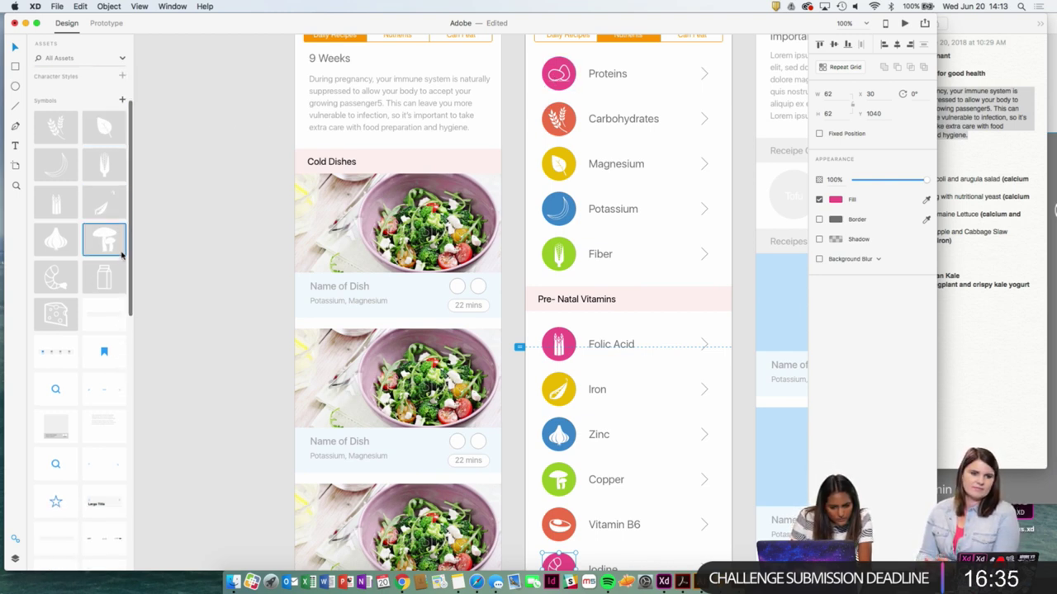
{"action": "scroll", "coordinate": [119, 278], "scroll_direction": "down", "scroll_amount": 4}
{"action": "scroll", "coordinate": [120, 279], "scroll_direction": "down", "scroll_amount": 8}
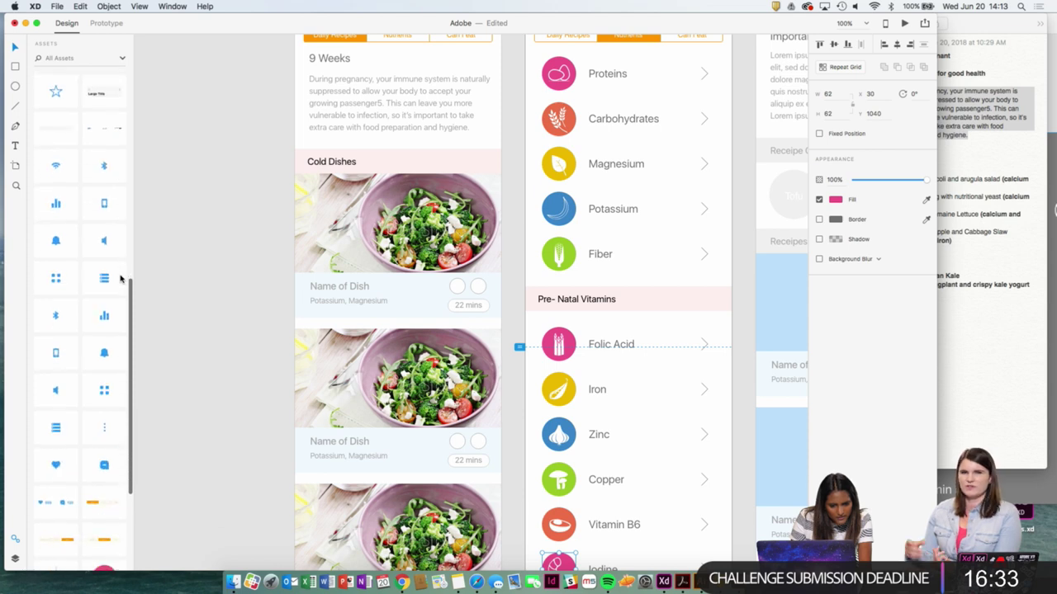
{"action": "scroll", "coordinate": [114, 330], "scroll_direction": "down", "scroll_amount": 1}
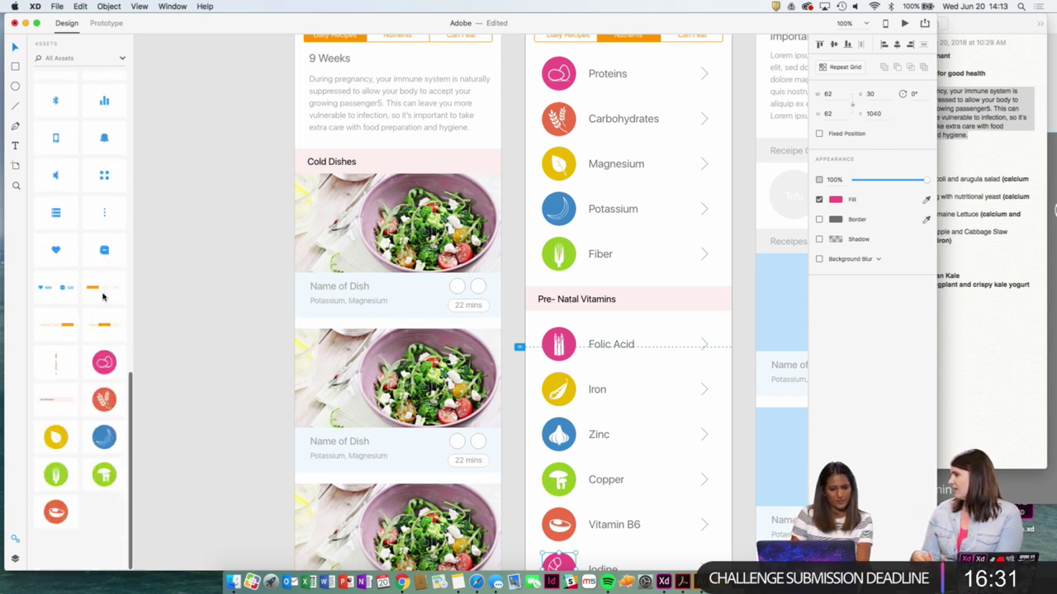
{"action": "left_click_drag", "start_coordinate": [106, 409], "coordinate": [450, 292]}
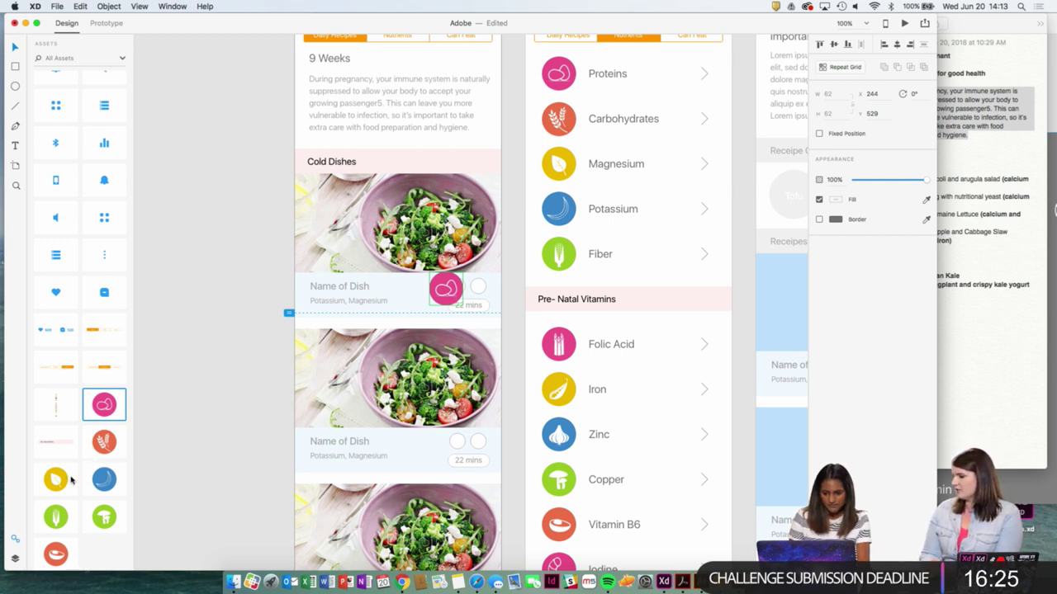
Place the Magnesium symbol on the same dish card, directly beside the Proteins icon.
{"action": "left_click_drag", "start_coordinate": [61, 486], "coordinate": [476, 293]}
{"action": "key", "text": "super+2"}
{"action": "key", "text": "super+equal"}
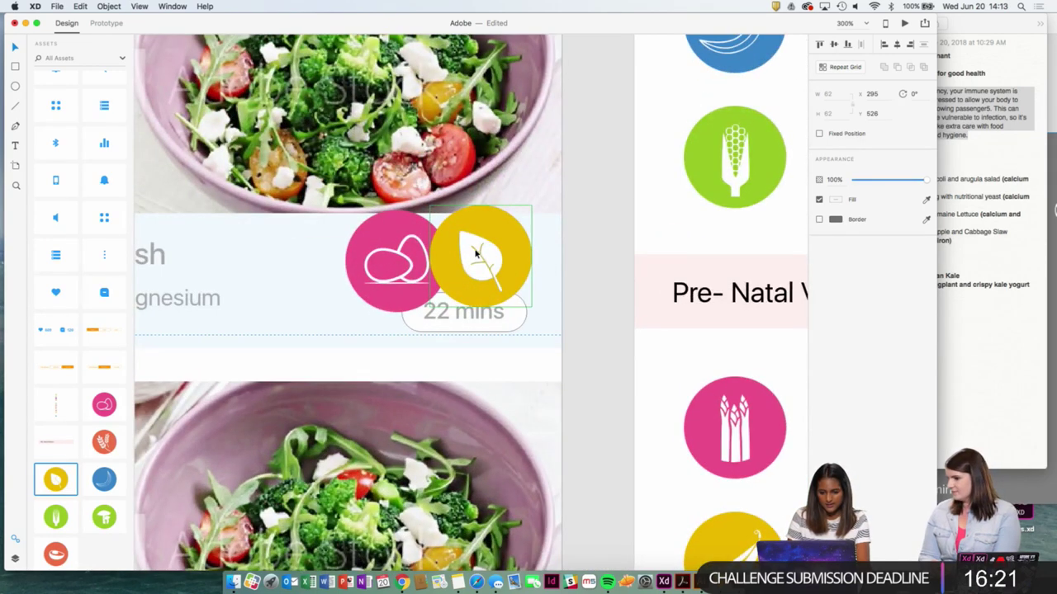
{"action": "left_click_drag", "start_coordinate": [474, 249], "coordinate": [505, 267]}
Try to scale the Proteins and Magnesium icons down together, and undo it.
{"action": "left_click", "coordinate": [516, 237]}
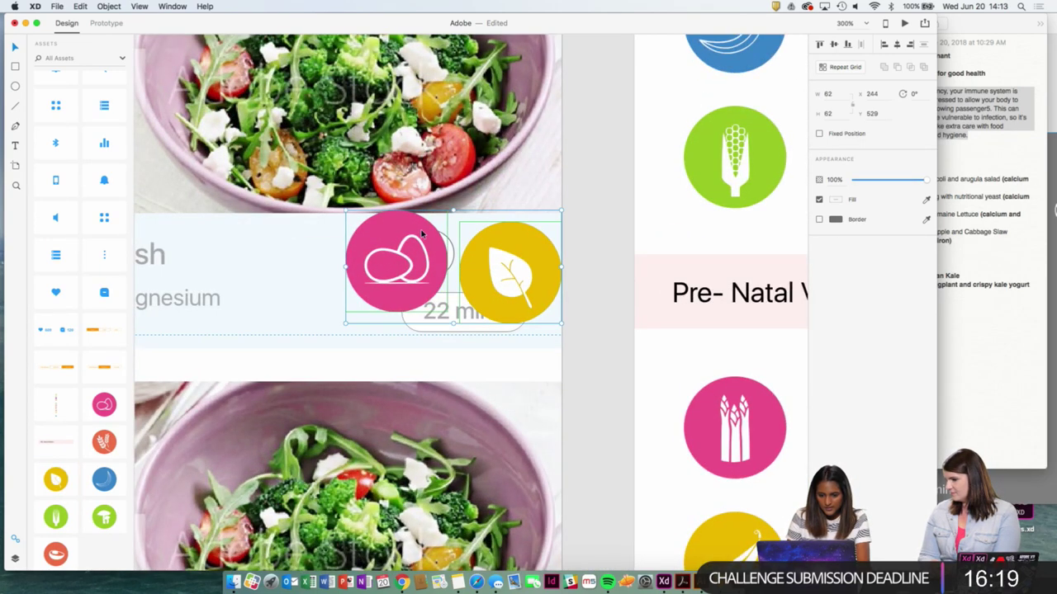
{"action": "key", "text": "alt"}
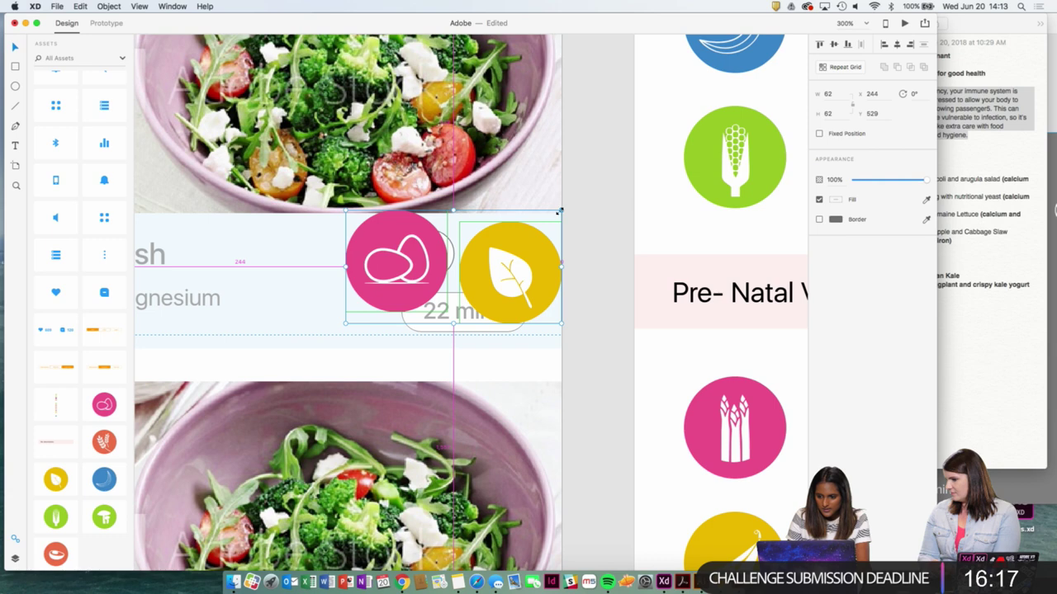
{"action": "left_click_drag", "start_coordinate": [560, 212], "coordinate": [517, 303]}
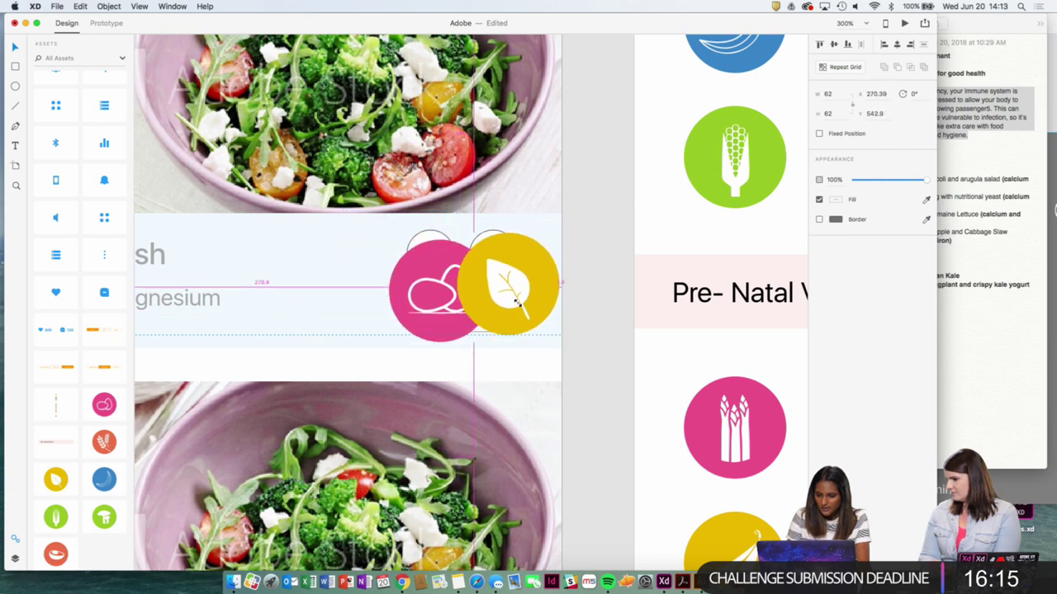
{"action": "key", "text": "super+z"}
{"action": "left_click", "coordinate": [575, 278]}
Raise the Magnesium icon slightly, try to reduce the width of both icons together, and undo it.
{"action": "left_click", "coordinate": [525, 264]}
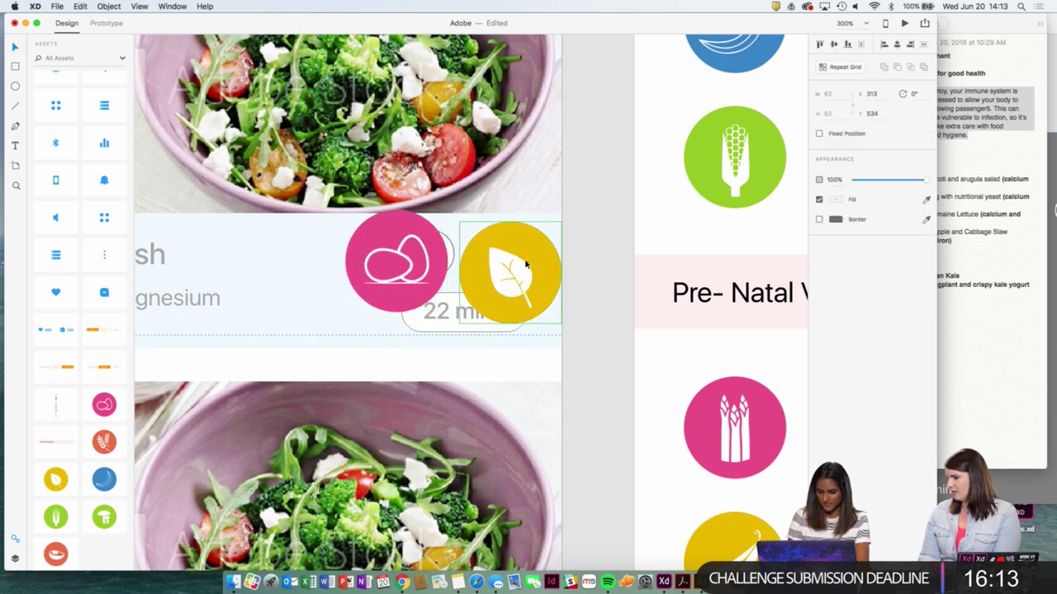
{"action": "left_click_drag", "start_coordinate": [525, 263], "coordinate": [525, 248]}
{"action": "left_click", "coordinate": [388, 273], "text": "shift"}
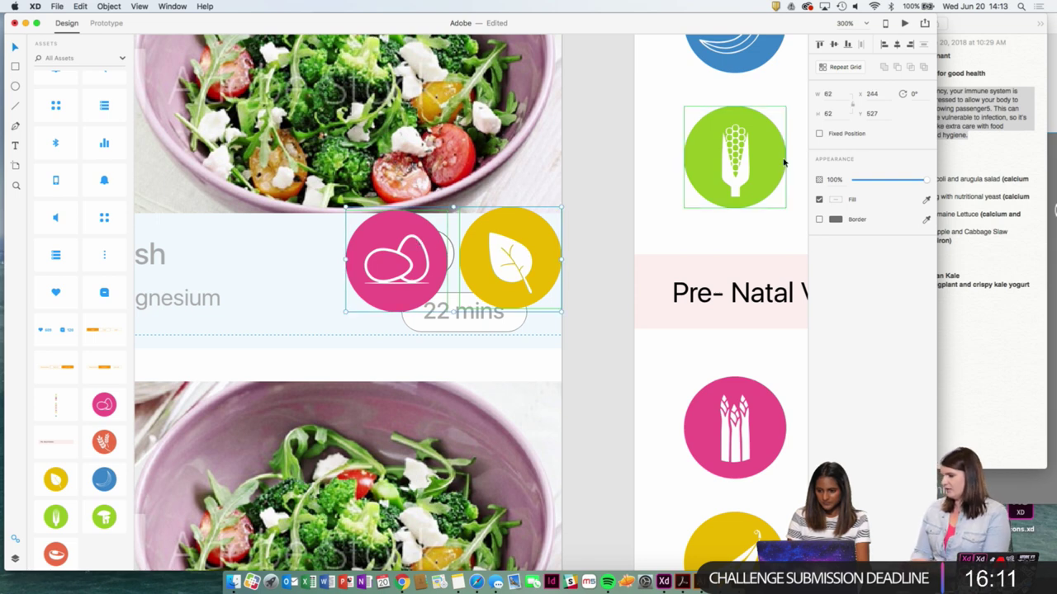
{"action": "key", "text": "Down"}
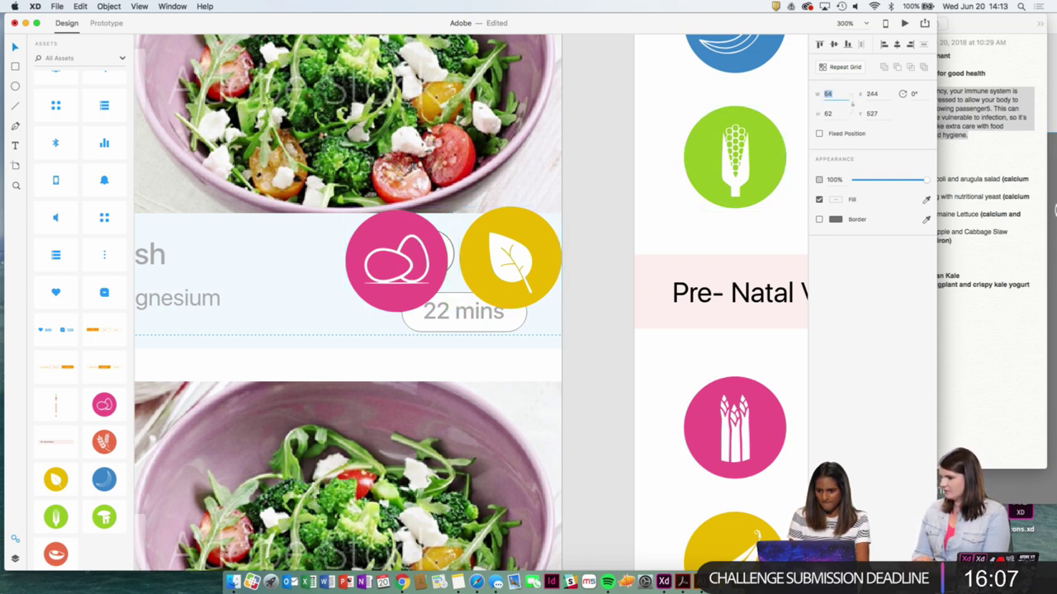
{"action": "left_click", "coordinate": [604, 206]}
{"action": "key", "text": "super+z"}
{"action": "left_click", "coordinate": [597, 208]}
Set the Magnesium icon's X position to 312 and adjust its Y position in small increments.
{"action": "left_click", "coordinate": [529, 249]}
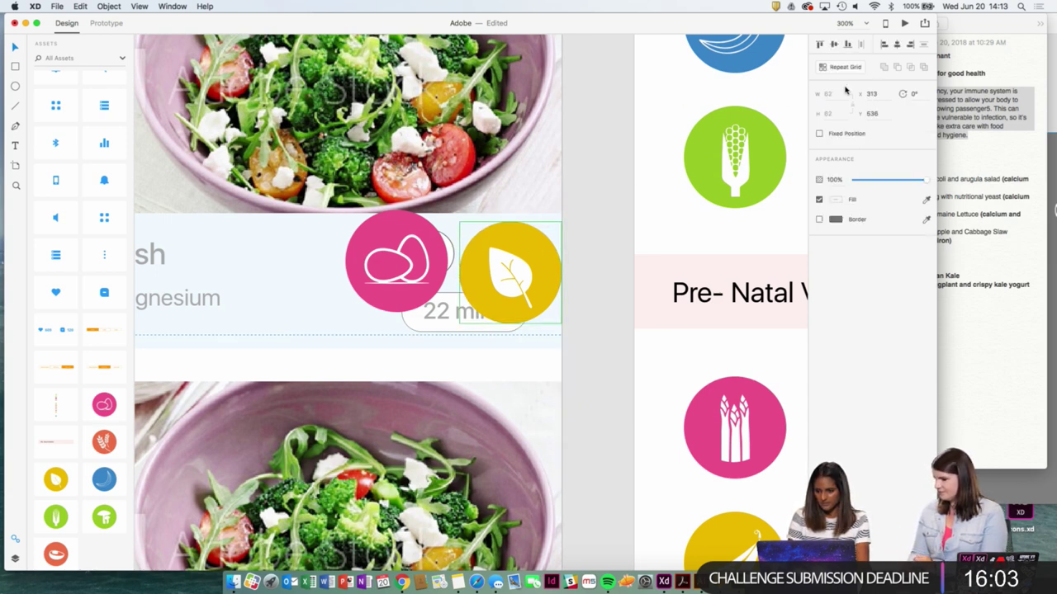
{"action": "left_click", "coordinate": [875, 93]}
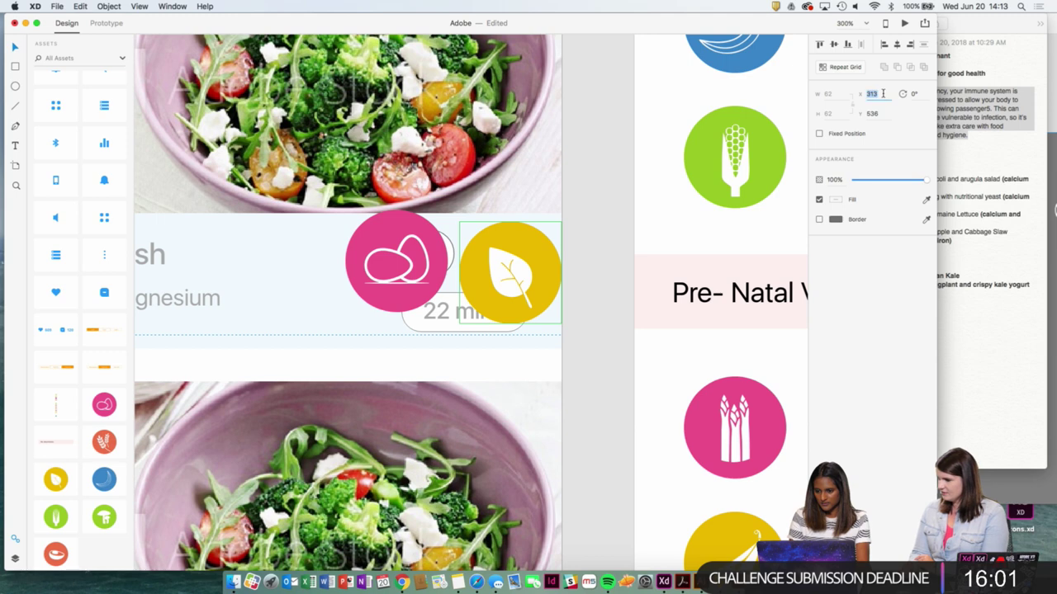
{"action": "key", "text": "Down"}
{"action": "left_click", "coordinate": [618, 139]}
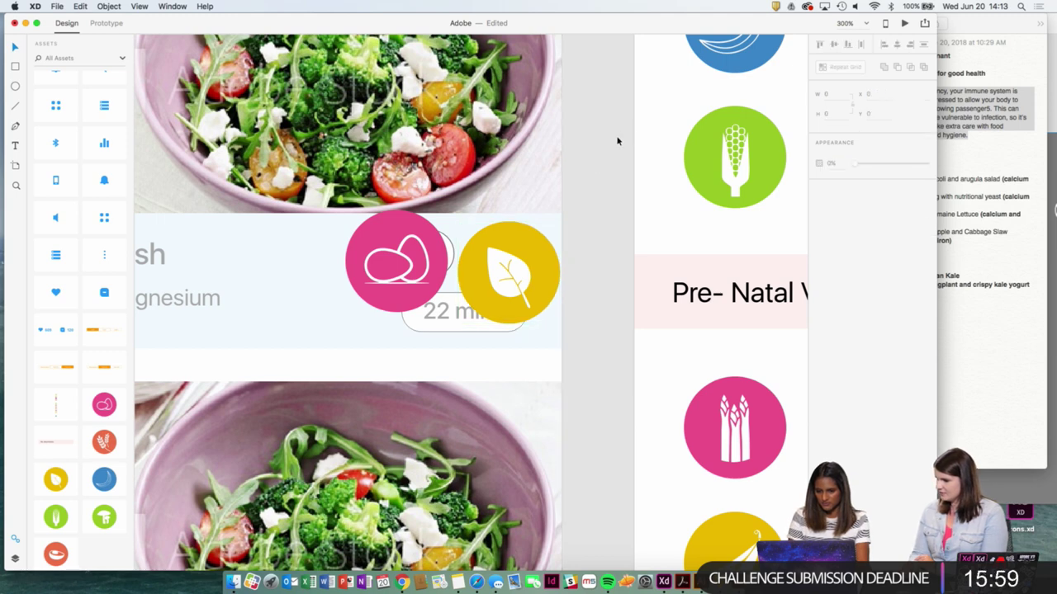
{"action": "left_click", "coordinate": [533, 239]}
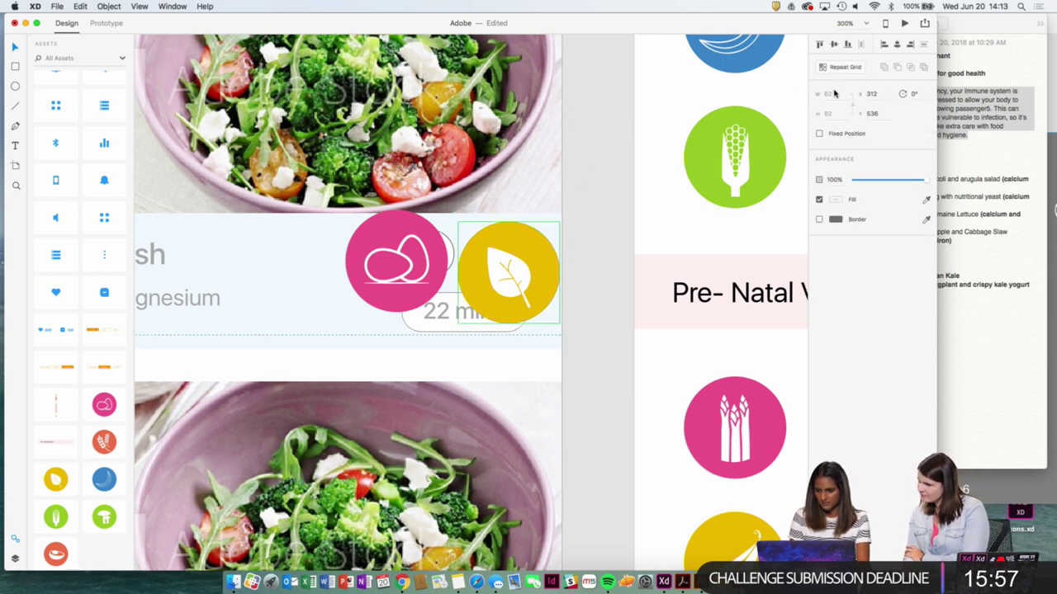
{"action": "key", "text": "Down"}
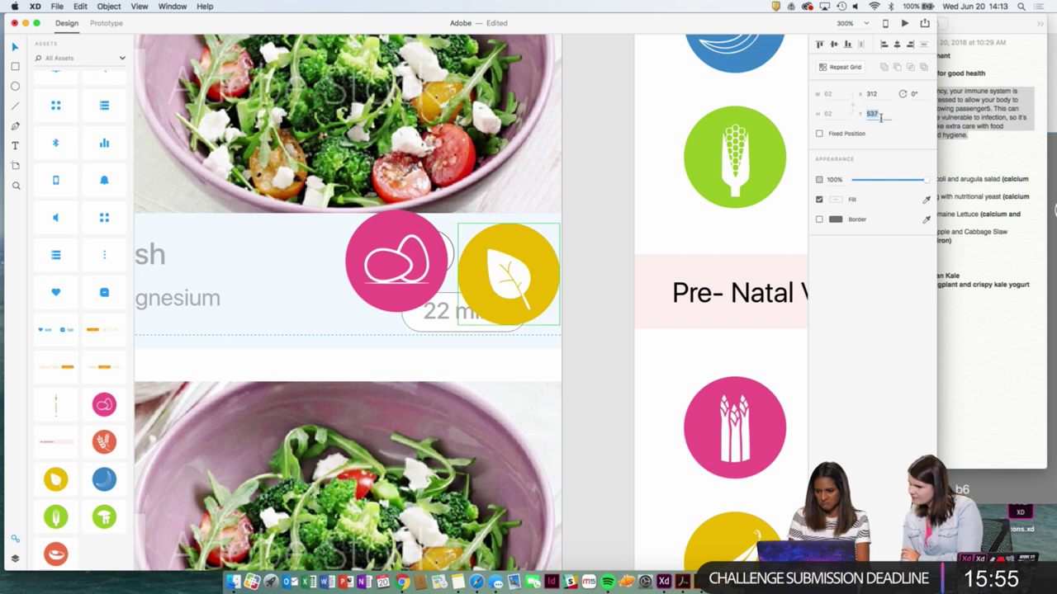
{"action": "key", "text": "Down"}
{"action": "key", "text": "Down"}
{"action": "key", "text": "Down"}
{"action": "key", "text": "Down"}
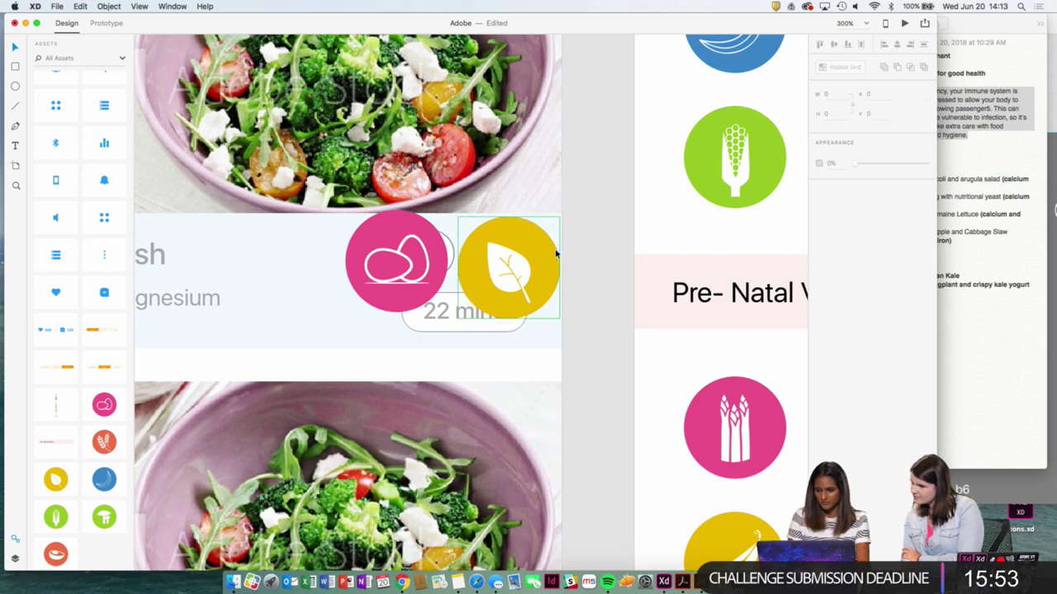
Move the Magnesium icon up to about X 310, Y 516, clear of the cooking time label, and ungroup its symbol.
{"action": "left_click_drag", "start_coordinate": [556, 256], "coordinate": [552, 229]}
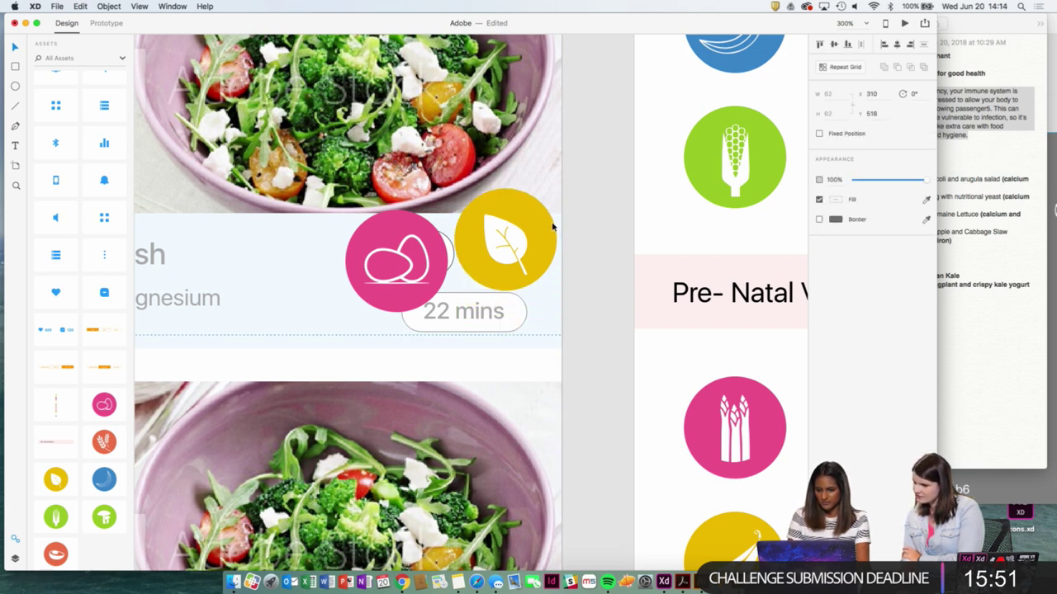
{"action": "right_click", "coordinate": [545, 232]}
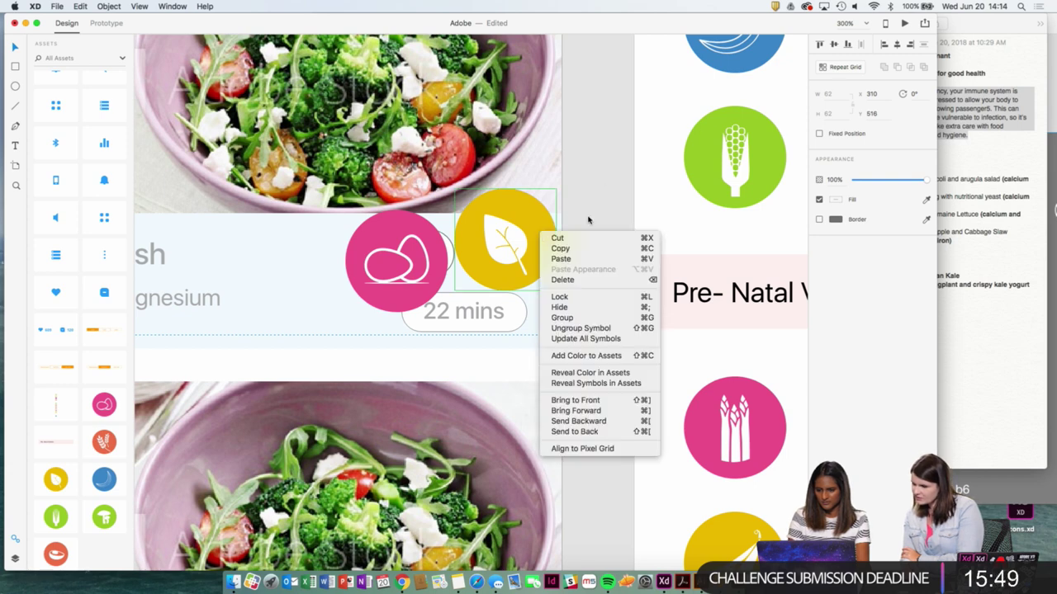
{"action": "left_click", "coordinate": [591, 329]}
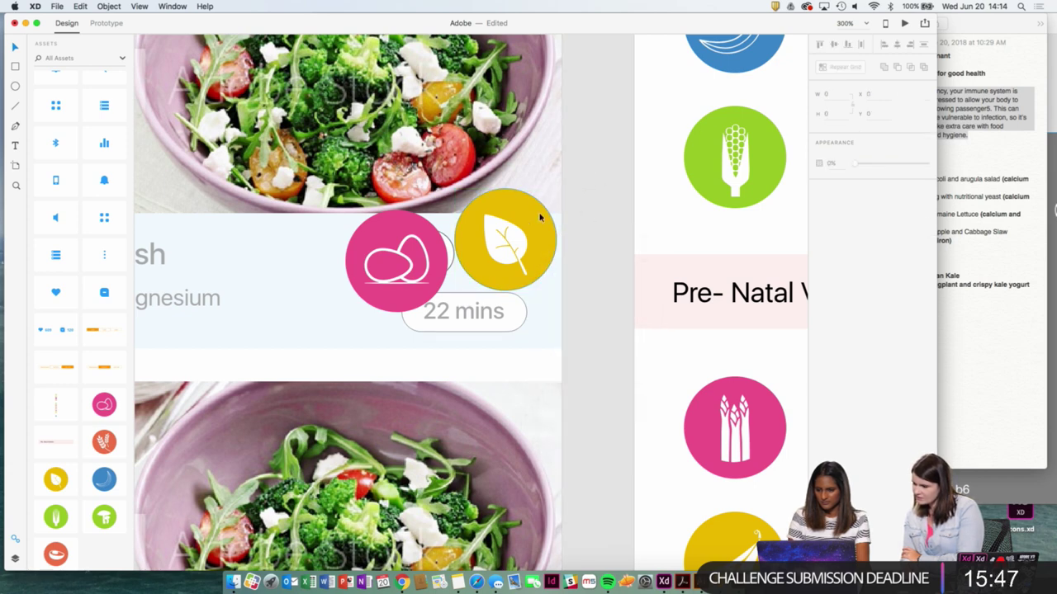
Set the width of the Magnesium icon's yellow circle to 59.
{"action": "left_click", "coordinate": [828, 93]}
{"action": "type", "text": "60"}
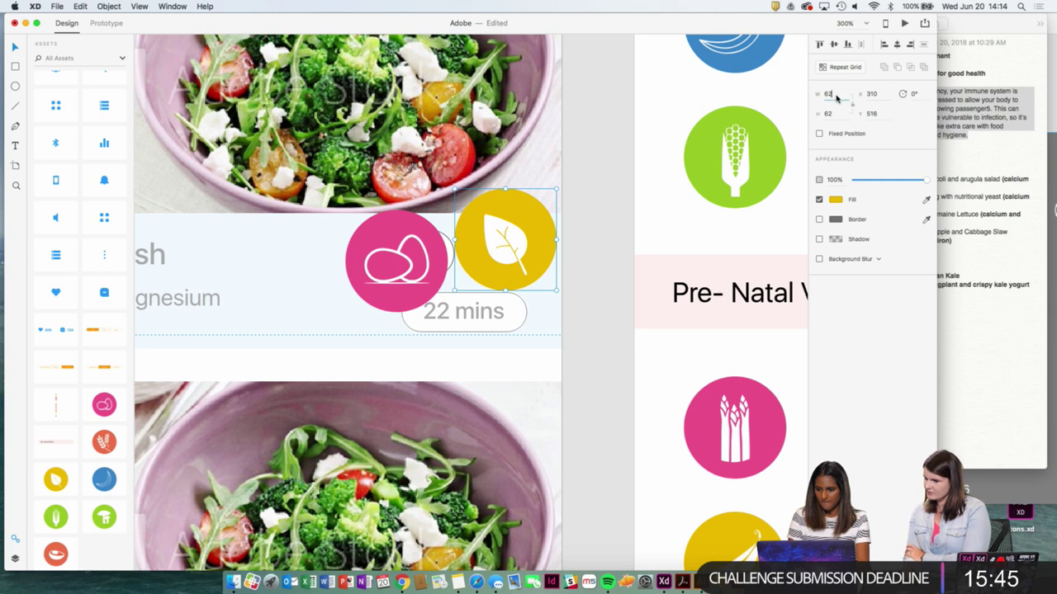
{"action": "key", "text": "Return"}
{"action": "key", "text": "Down"}
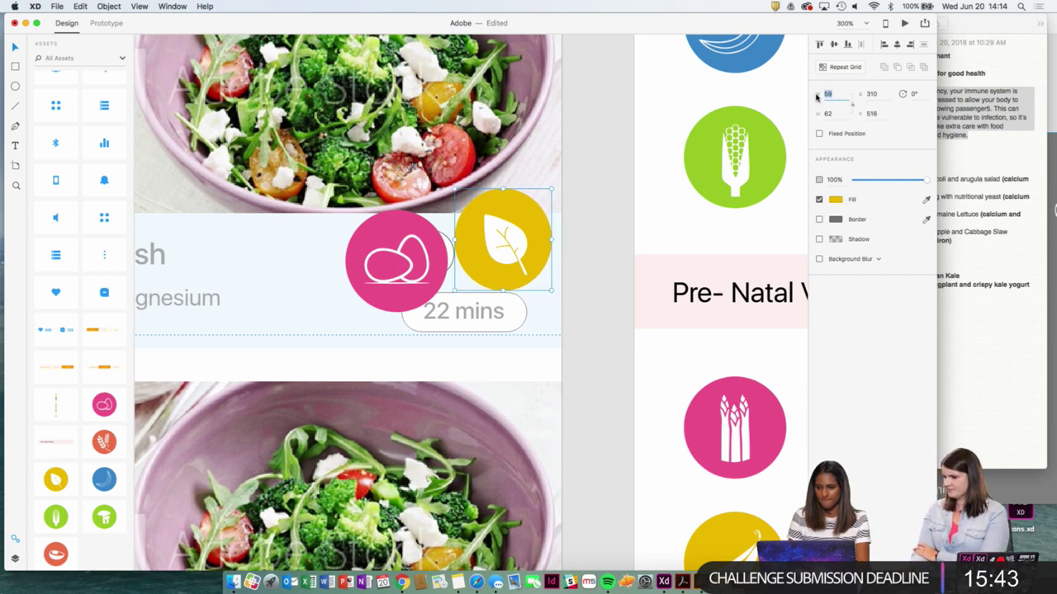
{"action": "left_click", "coordinate": [630, 211]}
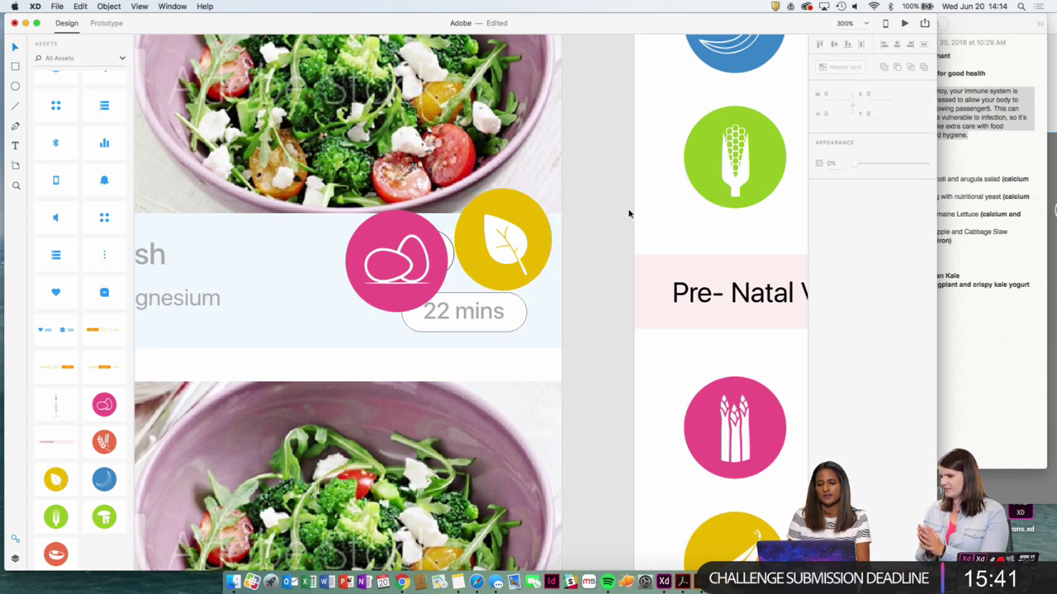
Select the yellow circle with its leaf, try to scale them down together to about 46 × 49, and undo it.
{"action": "left_click", "coordinate": [505, 251]}
{"action": "left_click", "coordinate": [533, 243], "text": "shift"}
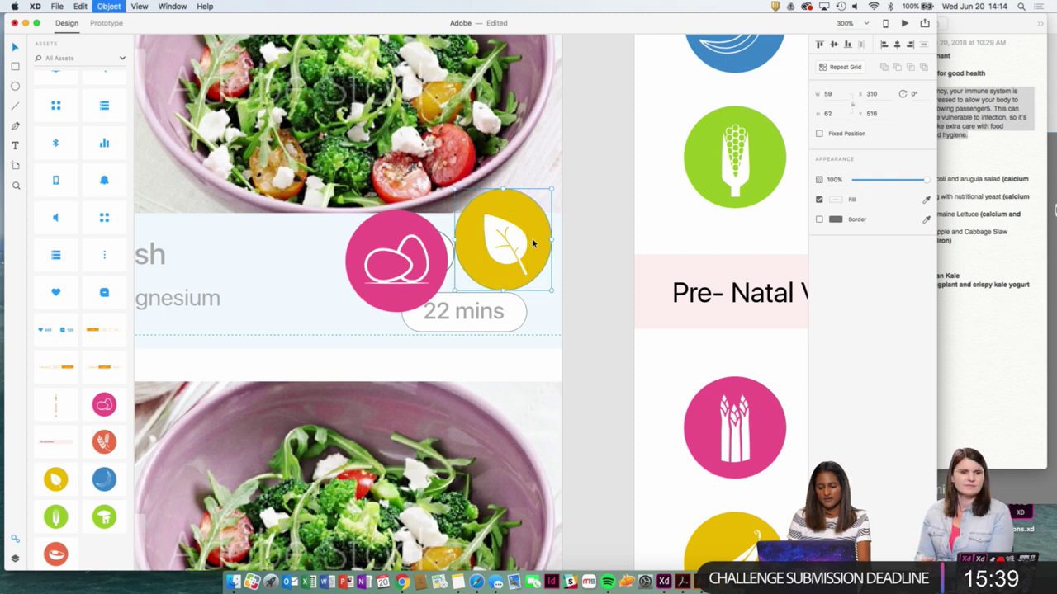
{"action": "left_click_drag", "start_coordinate": [551, 290], "coordinate": [544, 287]}
{"action": "key", "text": "super+z"}
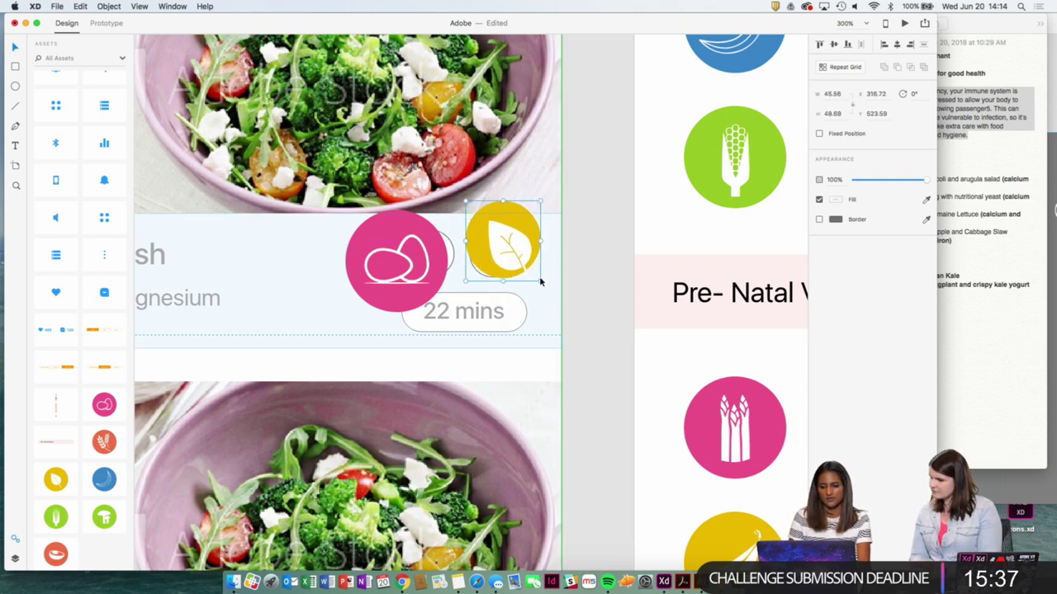
Try to group the leaf and yellow circle of the magnesium icon on the first dish card.
{"action": "right_click", "coordinate": [522, 238]}
{"action": "left_click", "coordinate": [577, 333]}
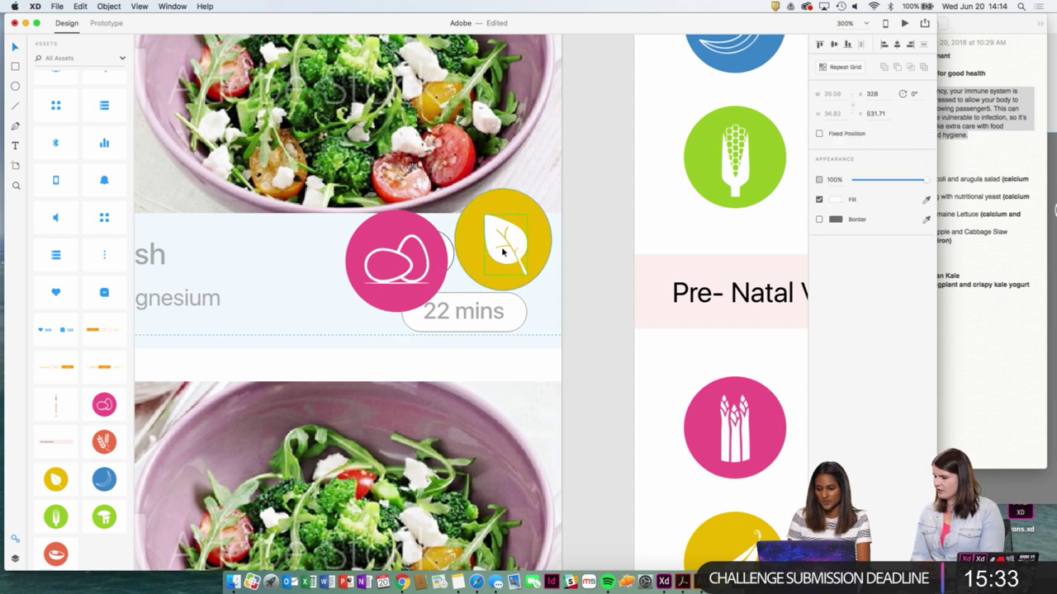
{"action": "key", "text": "super+g"}
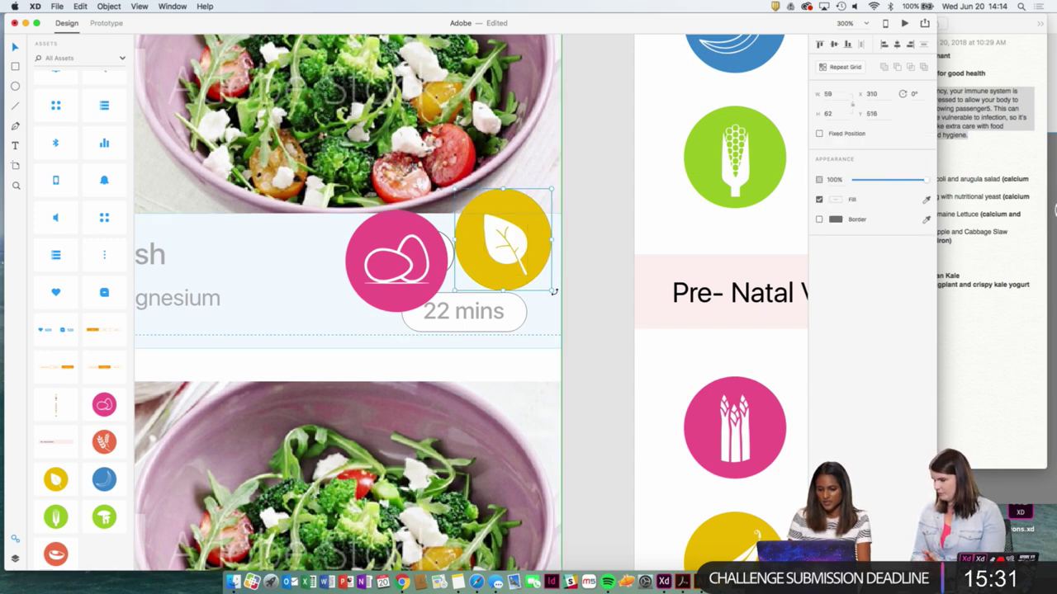
{"action": "key", "text": "alt"}
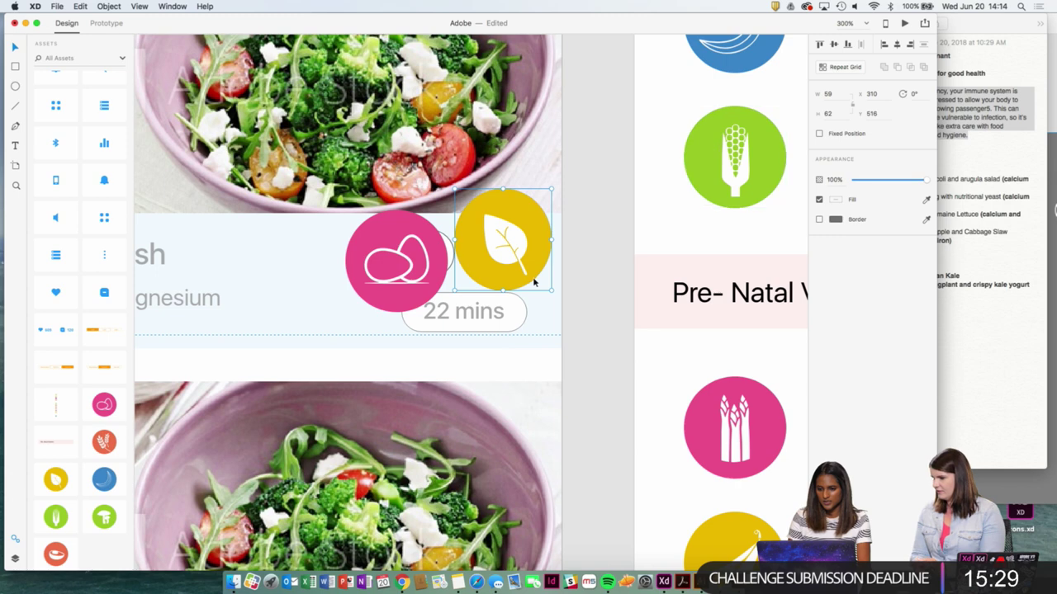
Set the yellow leaf icon's width to 56 and its height to 51.
{"action": "left_click_drag", "start_coordinate": [836, 94], "coordinate": [834, 104]}
{"action": "left_click", "coordinate": [835, 113]}
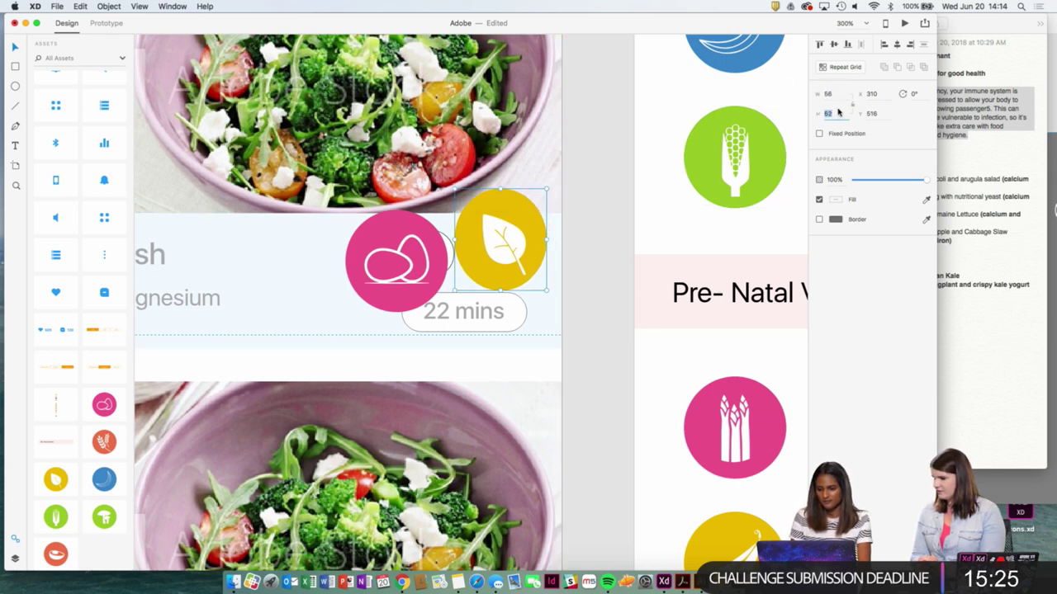
{"action": "key", "text": "Down"}
{"action": "key", "text": "Down"}
{"action": "key", "text": "Down"}
{"action": "key", "text": "Down"}
{"action": "key", "text": "Down"}
{"action": "key", "text": "Down"}
{"action": "key", "text": "Down"}
{"action": "key", "text": "Down"}
{"action": "key", "text": "Down"}
{"action": "key", "text": "Down"}
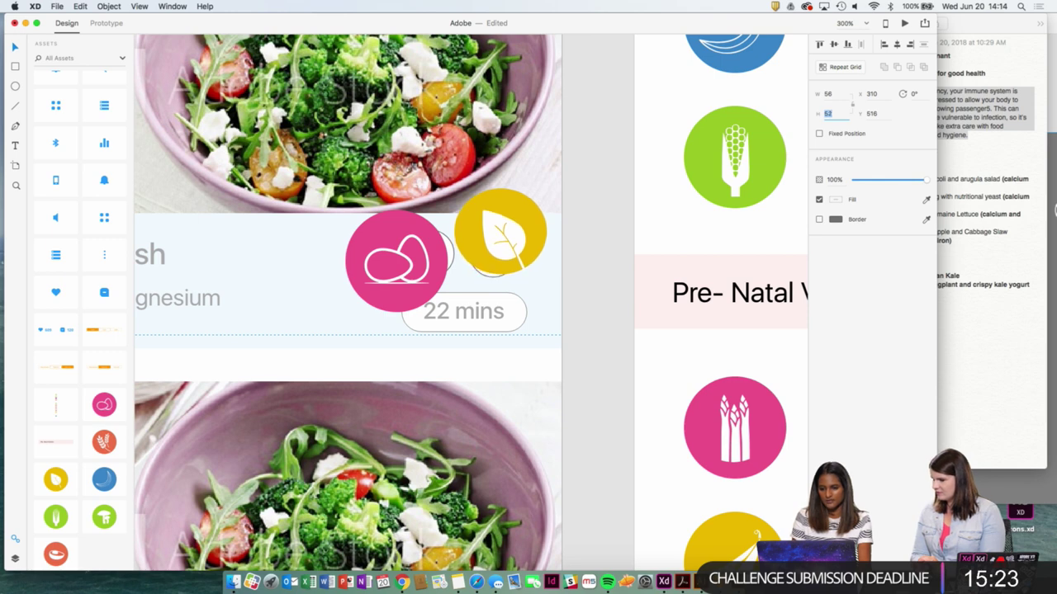
{"action": "key", "text": "Down"}
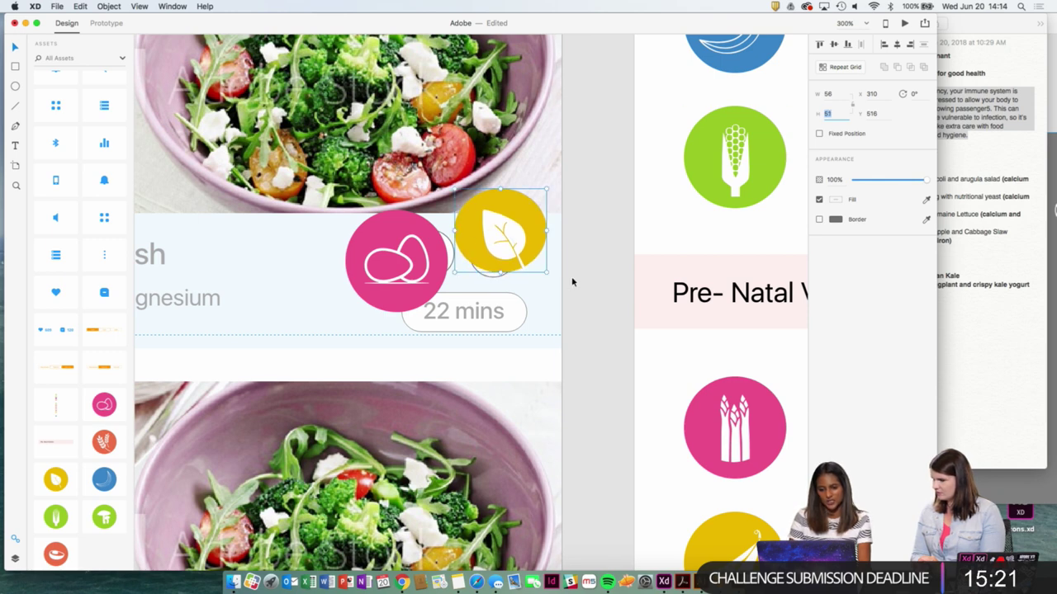
Try grouping the resized leaf icon, and undo its resizing and grouping.
{"action": "right_click", "coordinate": [506, 247]}
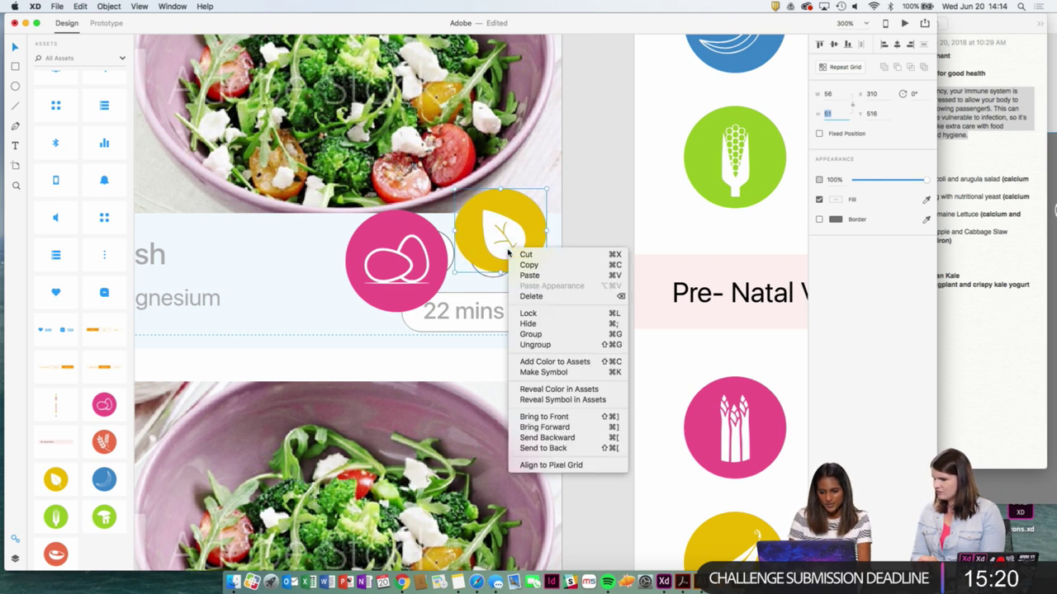
{"action": "left_click", "coordinate": [547, 336]}
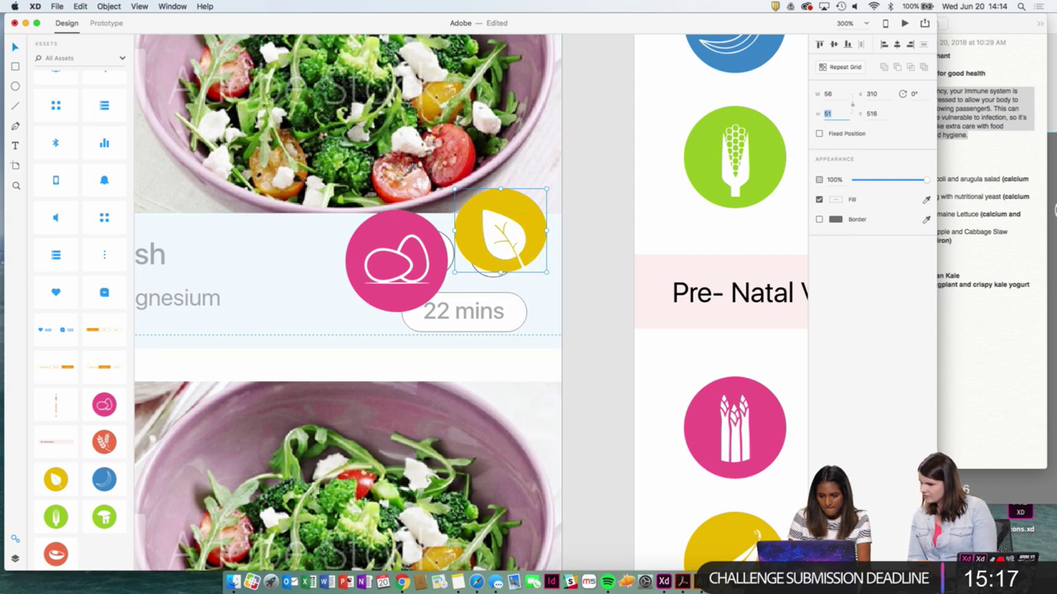
{"action": "left_click", "coordinate": [523, 217]}
{"action": "key", "text": "super+z"}
{"action": "key", "text": "super+z"}
{"action": "key", "text": "super+z"}
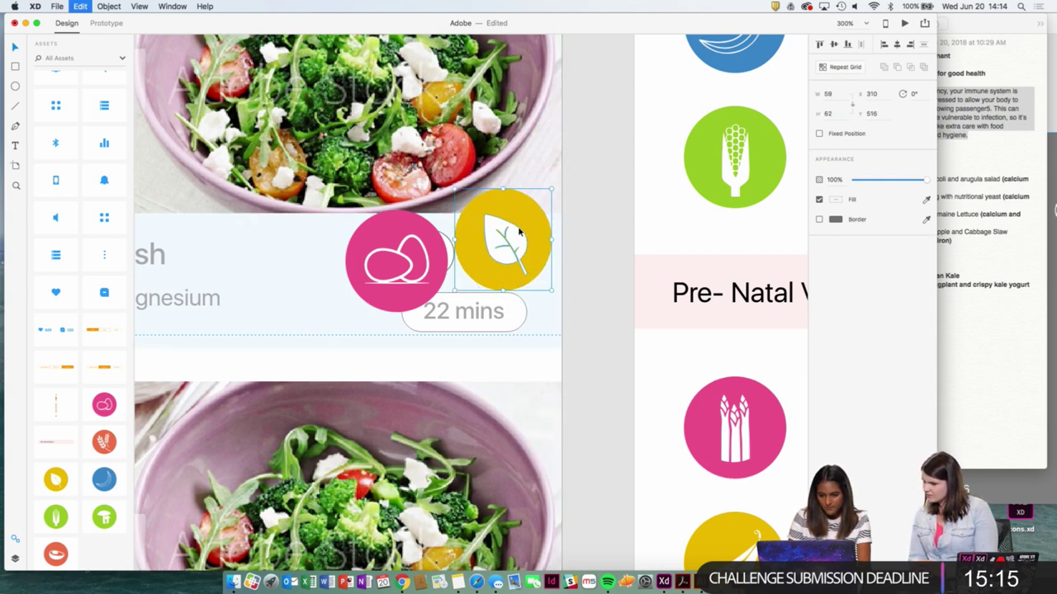
{"action": "key", "text": "super+z"}
{"action": "key", "text": "super+minus"}
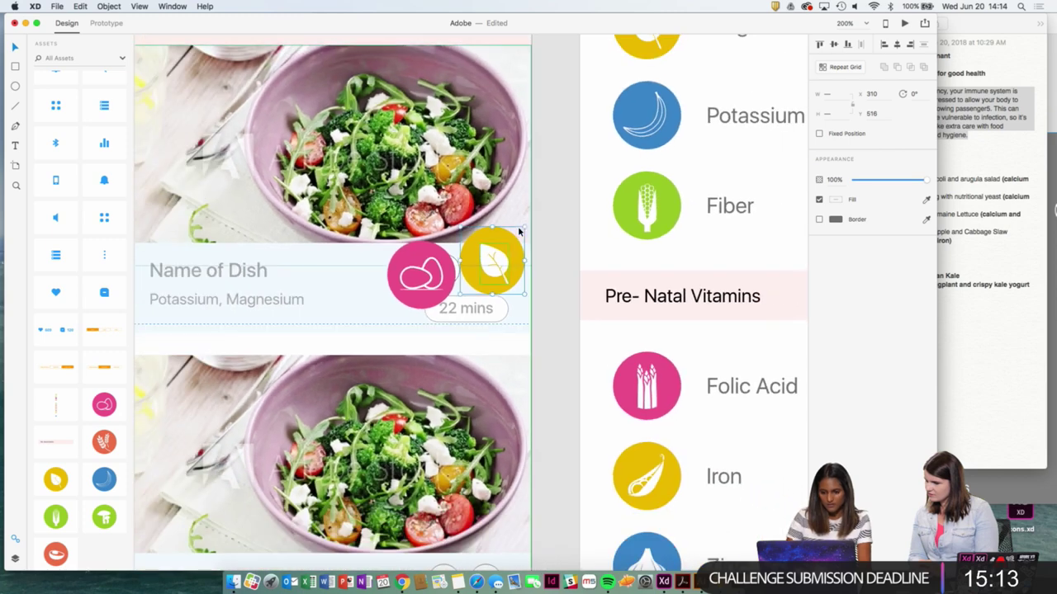
Try to scale down the yellow leaf icon on the first dish card, and undo the change.
{"action": "left_click", "coordinate": [488, 264]}
{"action": "left_click_drag", "start_coordinate": [524, 227], "coordinate": [515, 241]}
{"action": "key", "text": "super+z"}
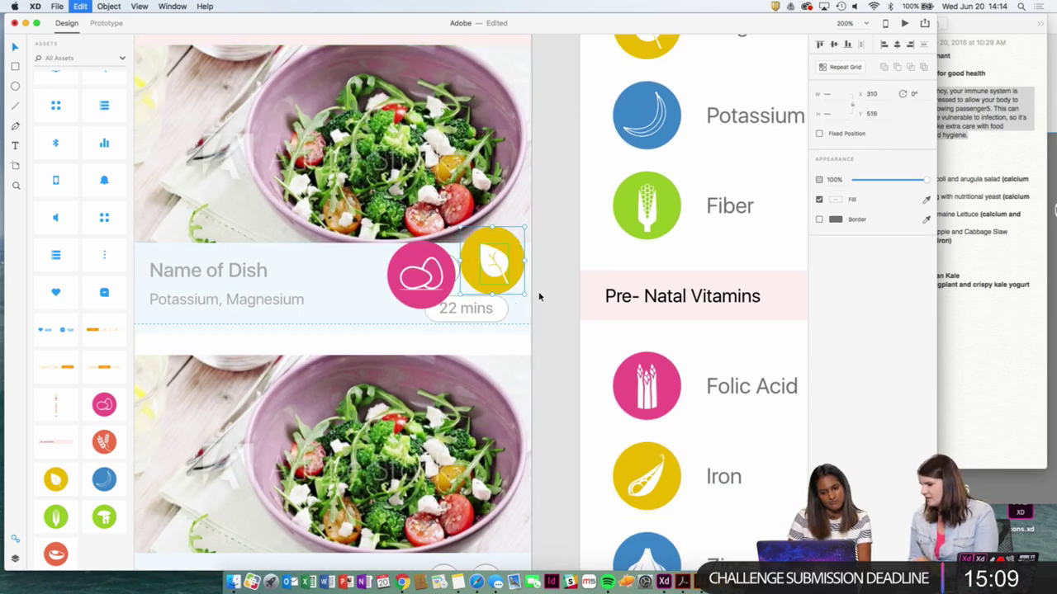
{"action": "left_click", "coordinate": [535, 307]}
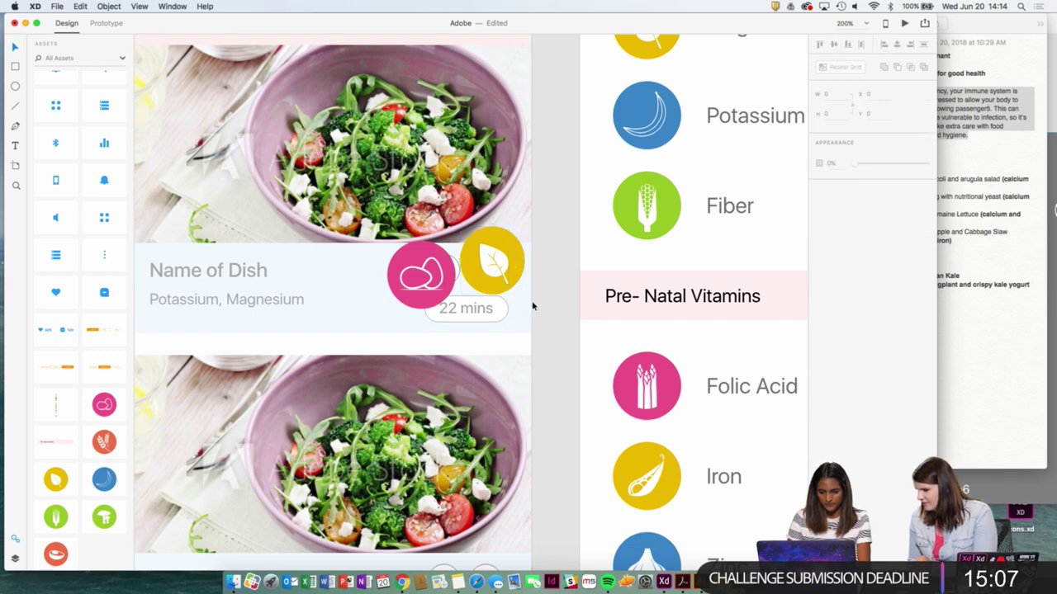
Try removing the yellow circle behind the leaf on the first dish card, and undo the removal.
{"action": "left_click", "coordinate": [498, 264]}
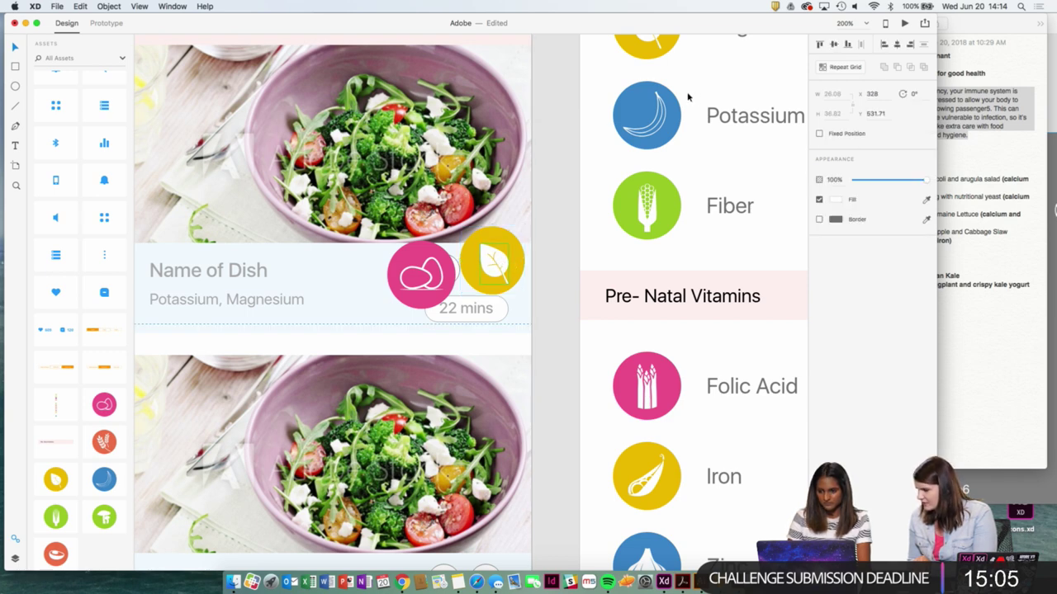
{"action": "right_click", "coordinate": [491, 266]}
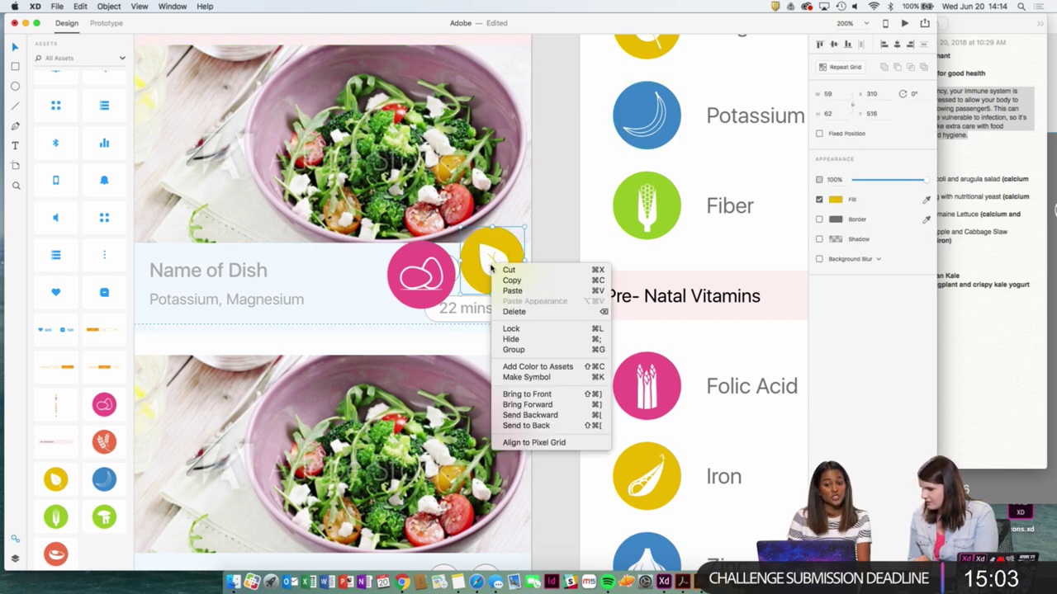
{"action": "left_click", "coordinate": [562, 239]}
{"action": "scroll", "coordinate": [85, 233], "scroll_direction": "up", "scroll_amount": 10}
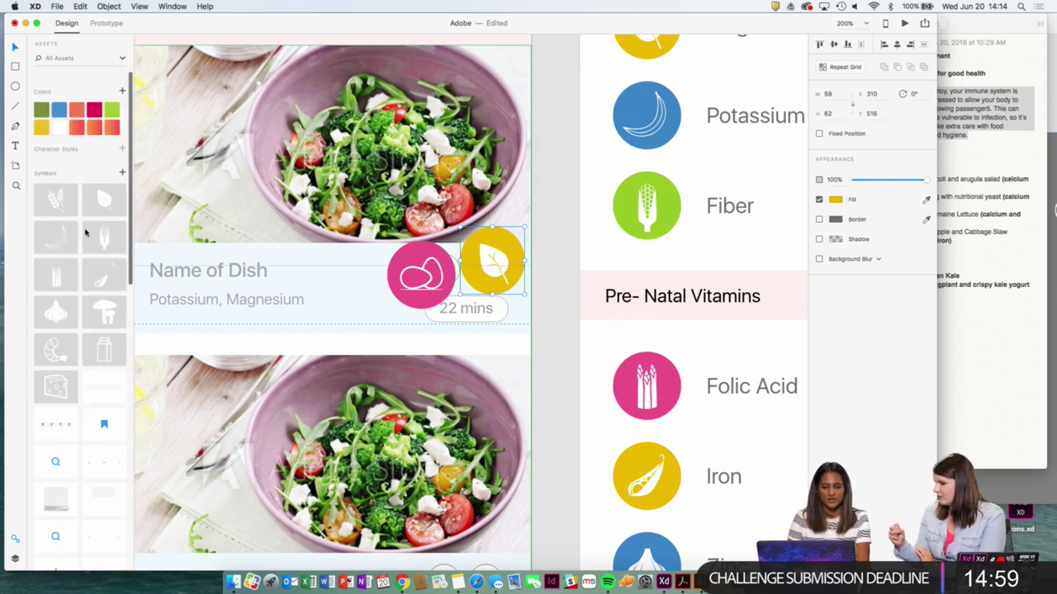
{"action": "left_click", "coordinate": [106, 192]}
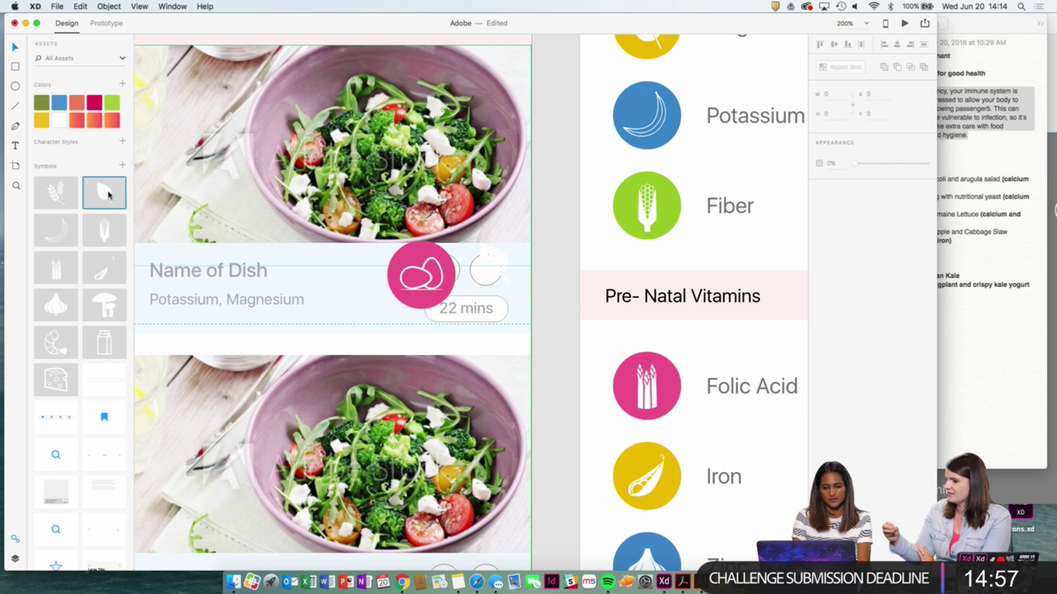
{"action": "key", "text": "super+z"}
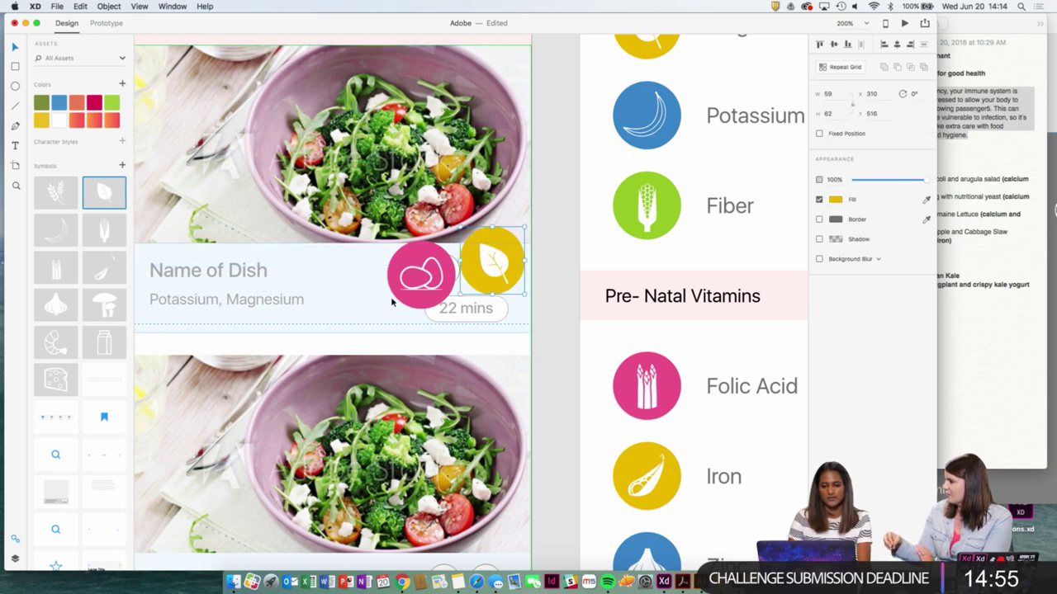
Move the pink proteins icon from the first dish card onto the empty pasteboard beside the Daily recommendations artboard.
{"action": "left_click", "coordinate": [539, 281]}
{"action": "key", "text": "super+1"}
{"action": "key", "text": "super+minus"}
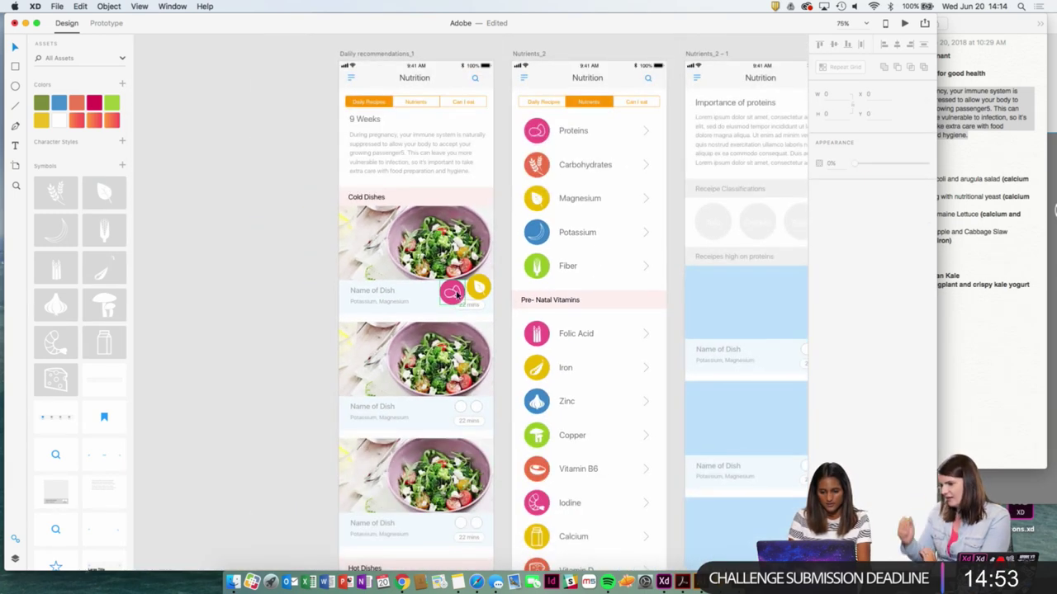
{"action": "left_click_drag", "start_coordinate": [457, 289], "coordinate": [287, 293]}
Remove the white leaf and its yellow circle from the first dish card.
{"action": "left_click_drag", "start_coordinate": [481, 286], "coordinate": [277, 337]}
{"action": "key", "text": "Delete"}
{"action": "left_click", "coordinate": [483, 288]}
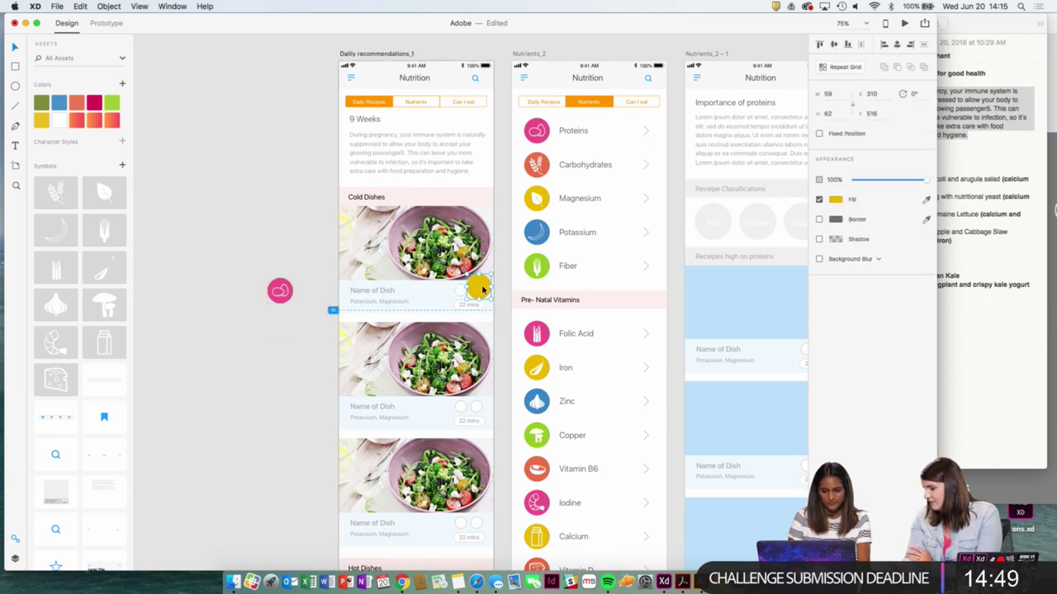
{"action": "key", "text": "Delete"}
Delete the leaf symbol from the document's symbol assets.
{"action": "left_click", "coordinate": [100, 199]}
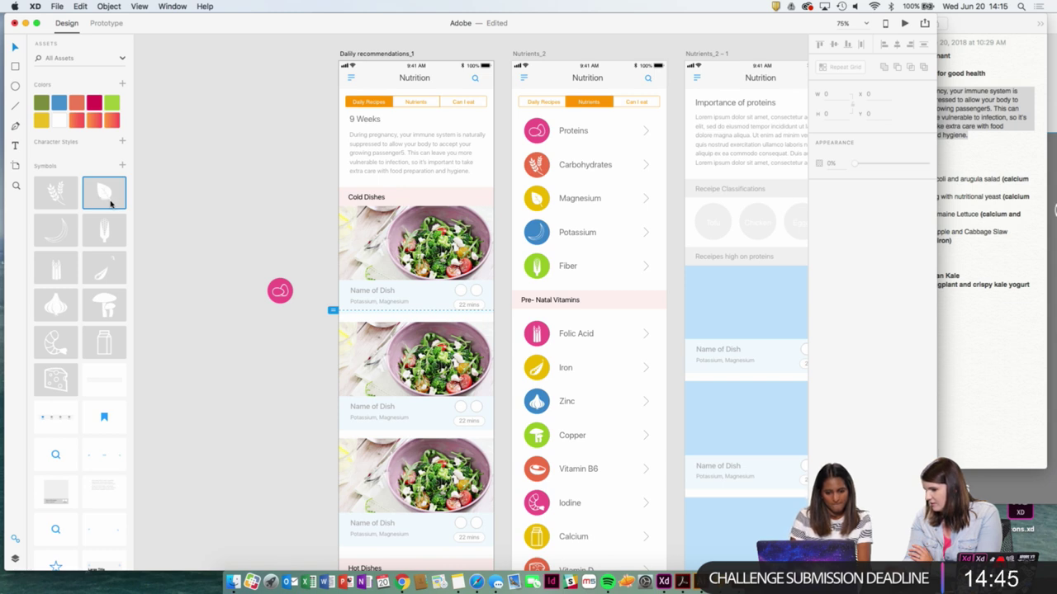
{"action": "right_click", "coordinate": [111, 204]}
{"action": "left_click", "coordinate": [123, 206]}
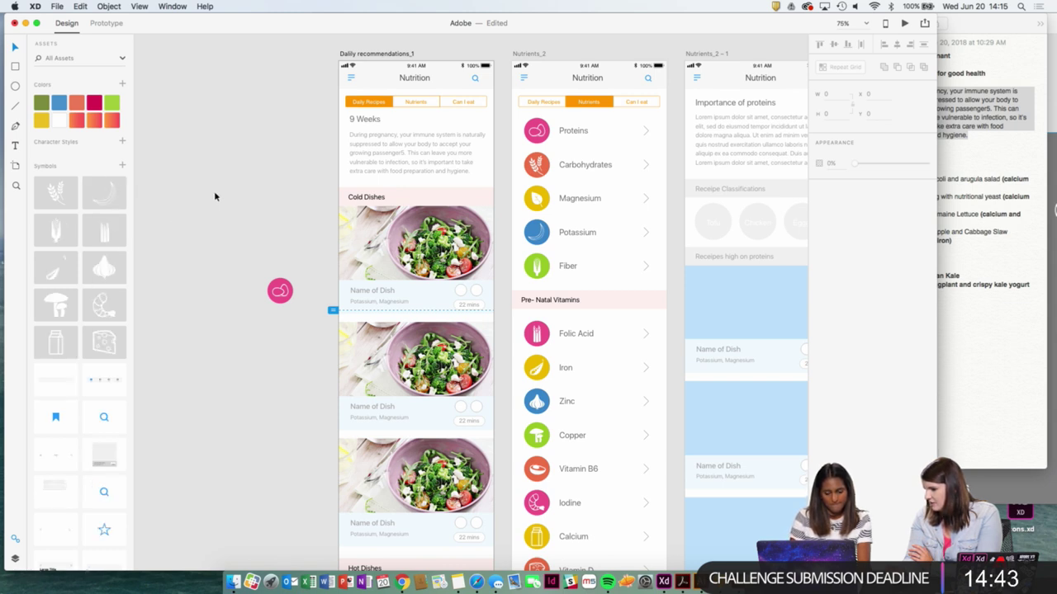
Place a copy of the Magnesium icon from the nutrients list on the pasteboard and delete that copy.
{"action": "left_click", "coordinate": [538, 198]}
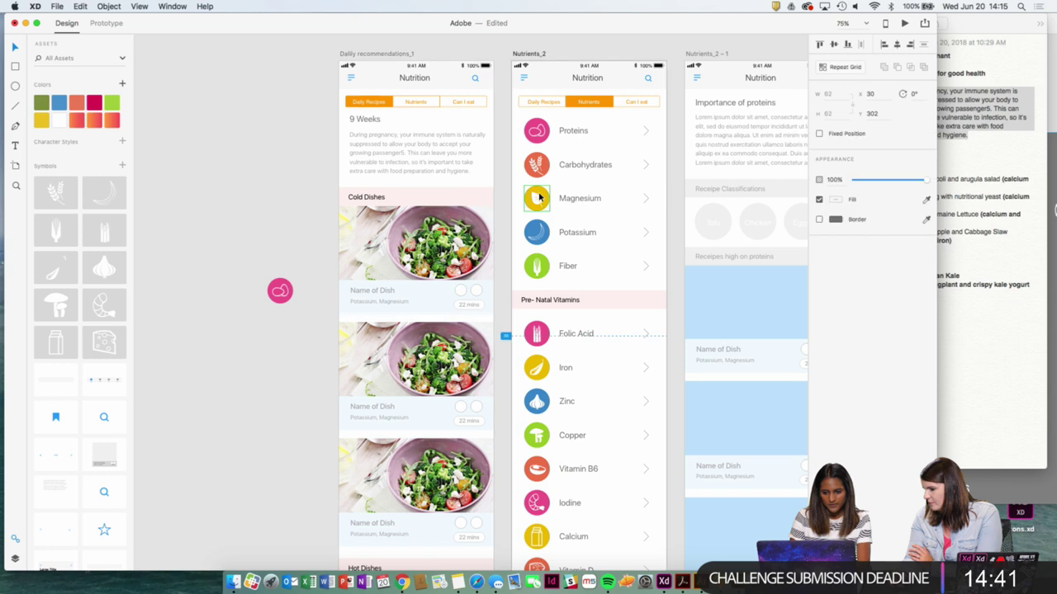
{"action": "key", "text": "alt"}
{"action": "left_click_drag", "start_coordinate": [540, 200], "coordinate": [275, 240]}
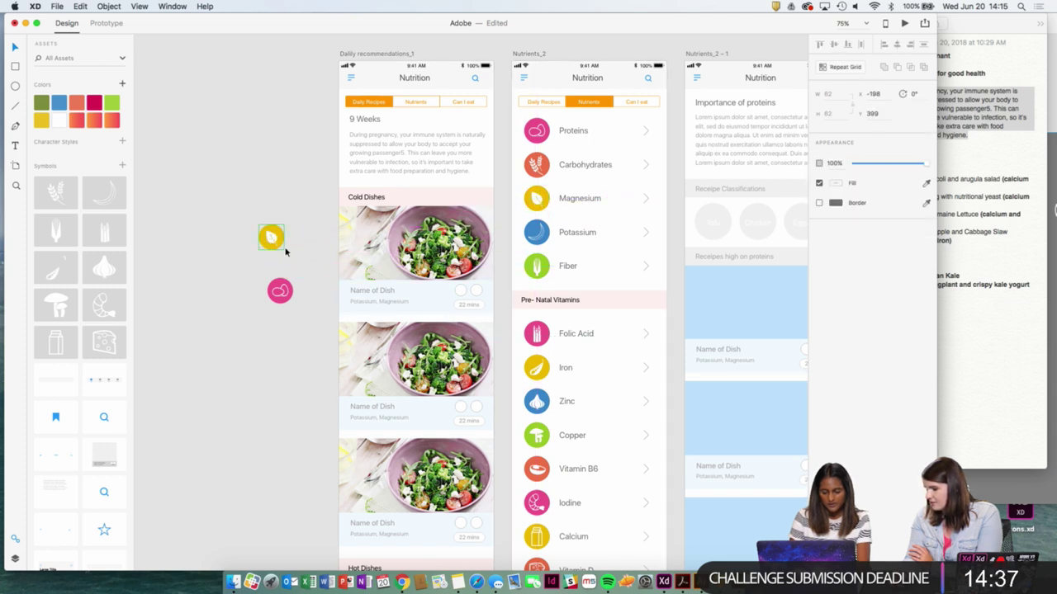
{"action": "key", "text": "Delete"}
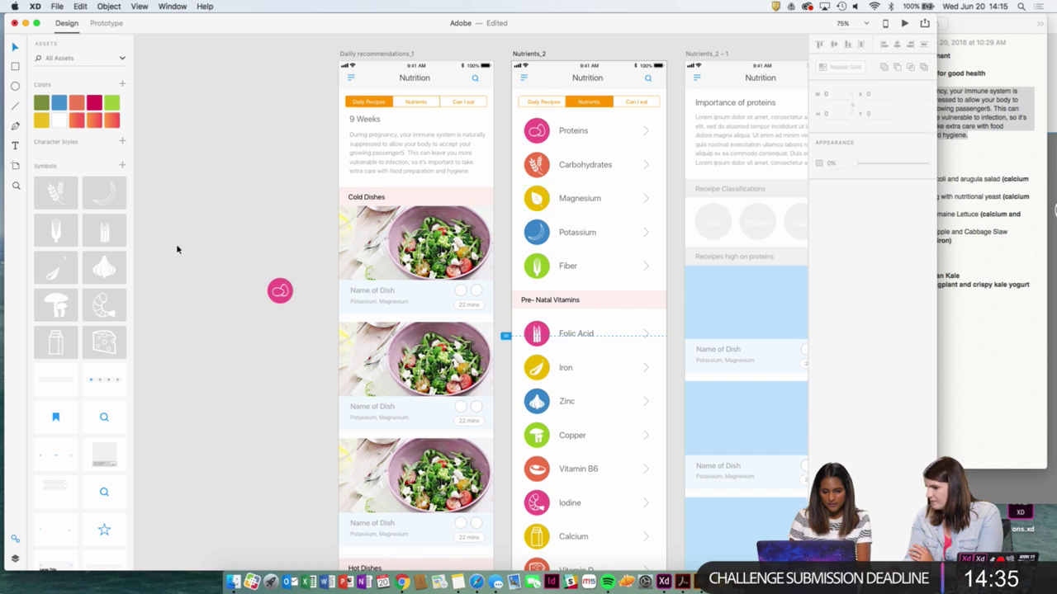
Duplicate the pink proteins icon below the original on the pasteboard and ungroup the duplicate's symbol.
{"action": "left_click", "coordinate": [285, 289]}
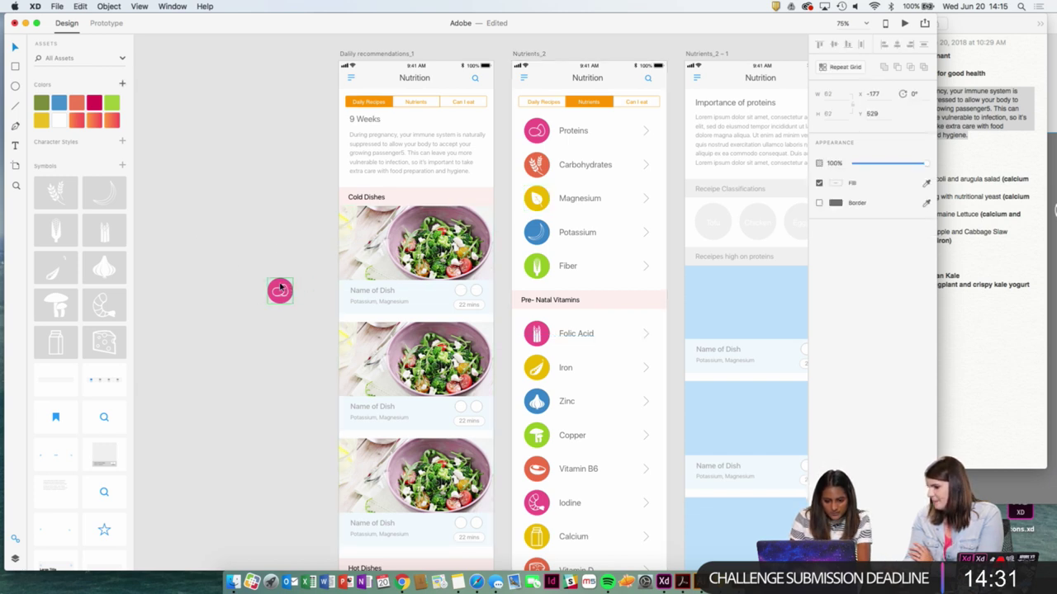
{"action": "left_click_drag", "start_coordinate": [279, 287], "coordinate": [296, 330]}
{"action": "right_click", "coordinate": [304, 337]}
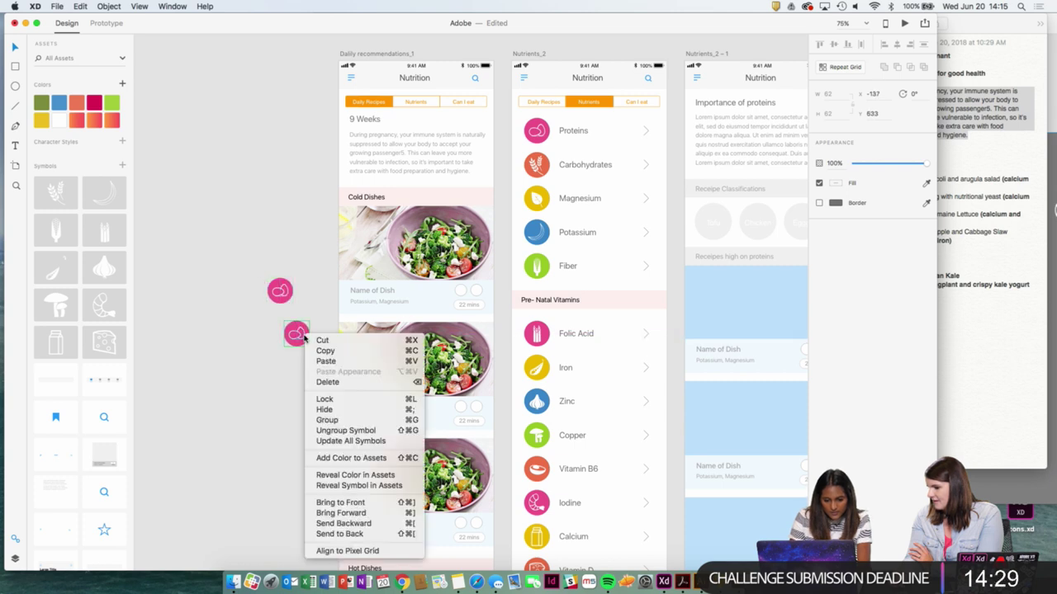
{"action": "left_click", "coordinate": [332, 431]}
{"action": "left_click", "coordinate": [281, 395]}
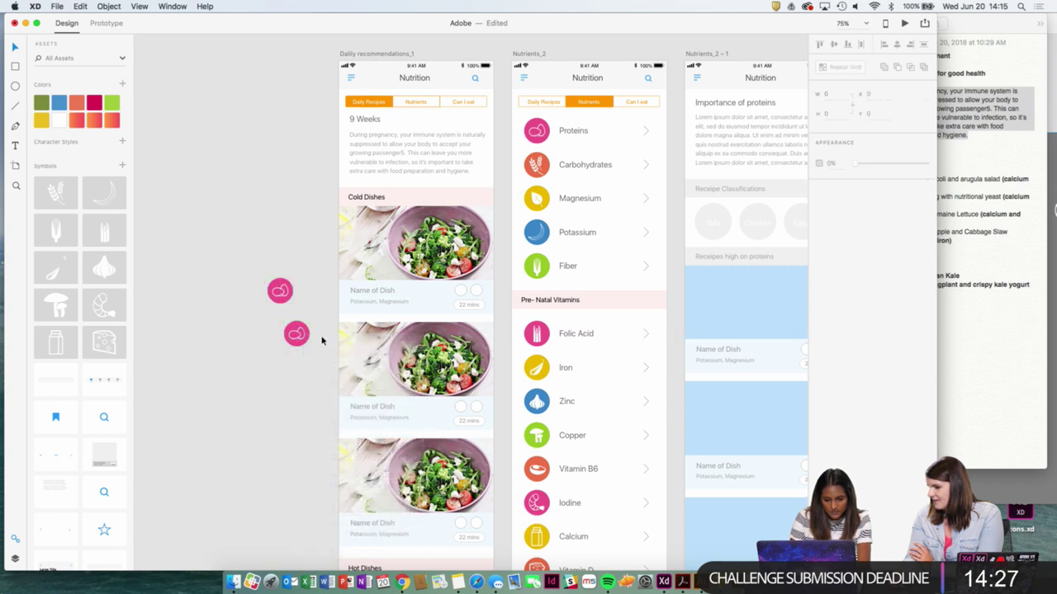
Delete the pieces of the ungrouped proteins icon and the remaining proteins icon from the pasteboard.
{"action": "left_click", "coordinate": [297, 340]}
{"action": "left_click_drag", "start_coordinate": [308, 347], "coordinate": [303, 341]}
{"action": "left_click", "coordinate": [306, 356]}
{"action": "left_click", "coordinate": [299, 331]}
{"action": "key", "text": "Delete"}
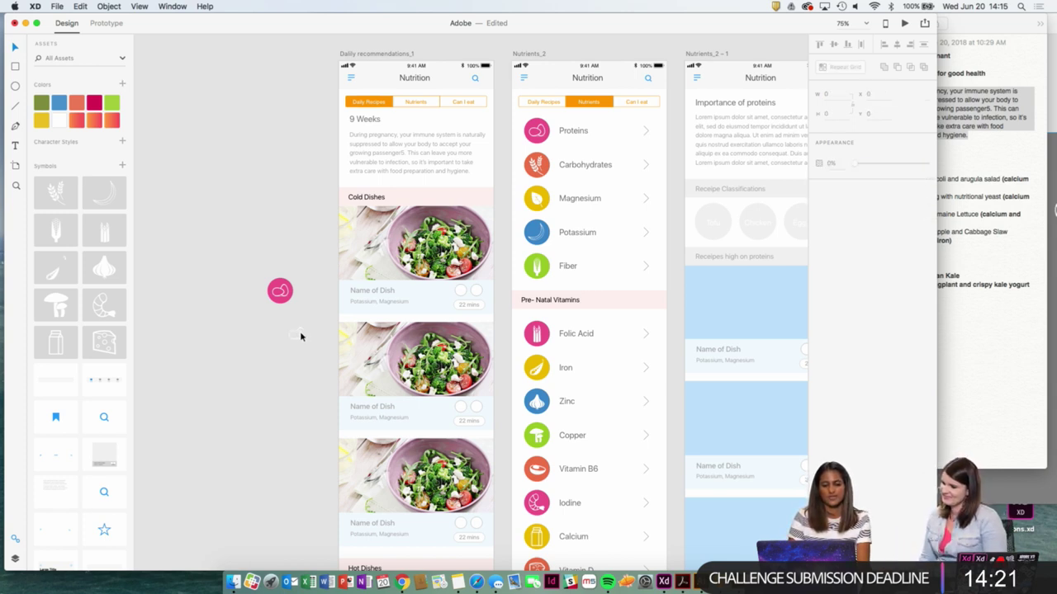
{"action": "left_click", "coordinate": [301, 338]}
{"action": "key", "text": "Delete"}
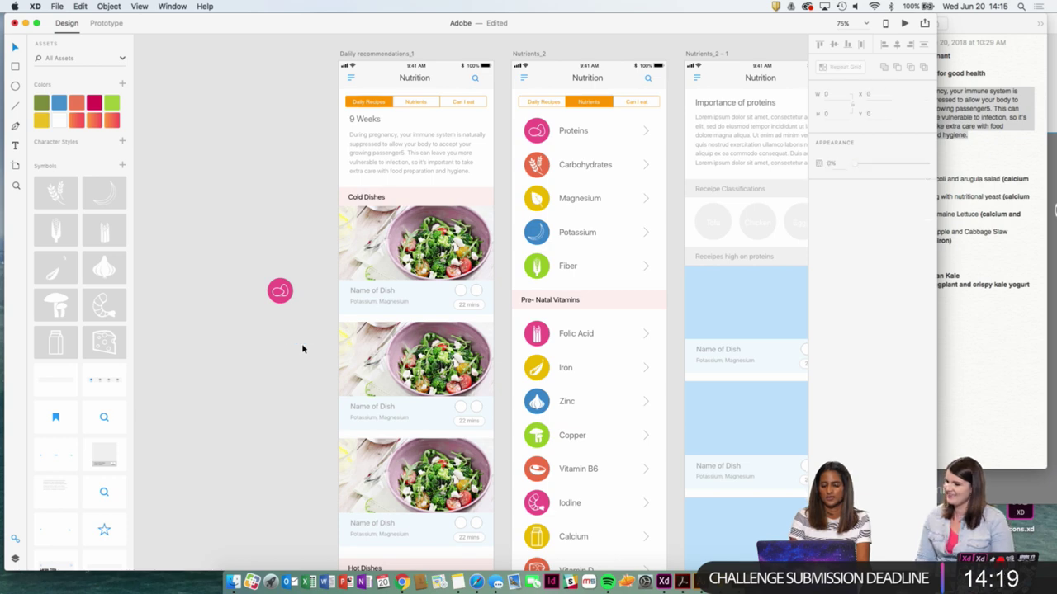
{"action": "left_click", "coordinate": [288, 289]}
{"action": "key", "text": "Delete"}
Ungroup the repeat grid of dish cards under Cold Dishes on the daily recipes screen.
{"action": "key", "text": "super+2"}
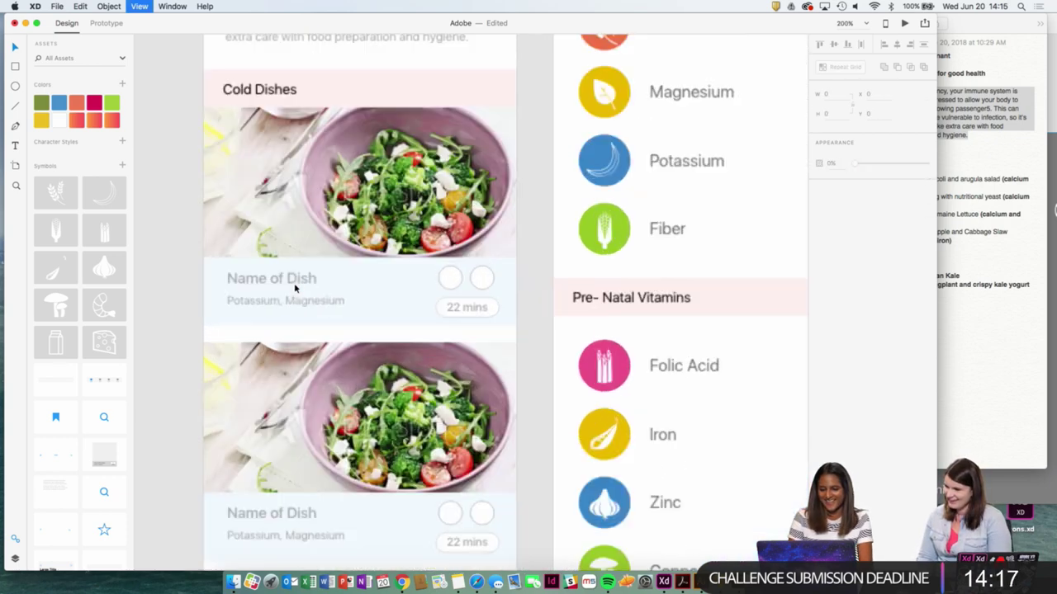
{"action": "scroll", "coordinate": [349, 271], "scroll_direction": "up", "scroll_amount": 5}
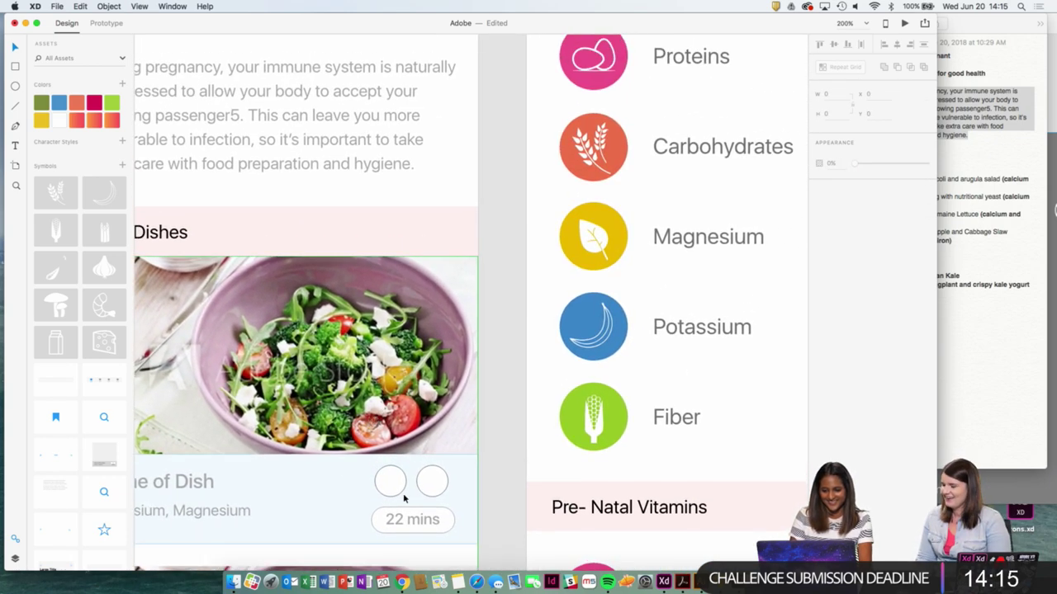
{"action": "left_click", "coordinate": [396, 483]}
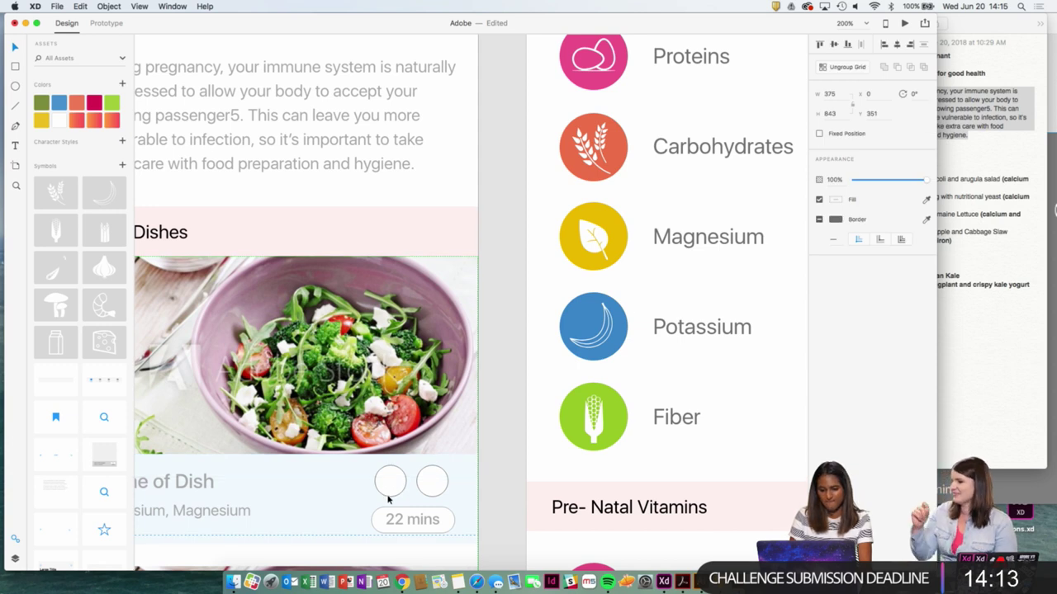
{"action": "right_click", "coordinate": [400, 475]}
{"action": "left_click", "coordinate": [451, 440]}
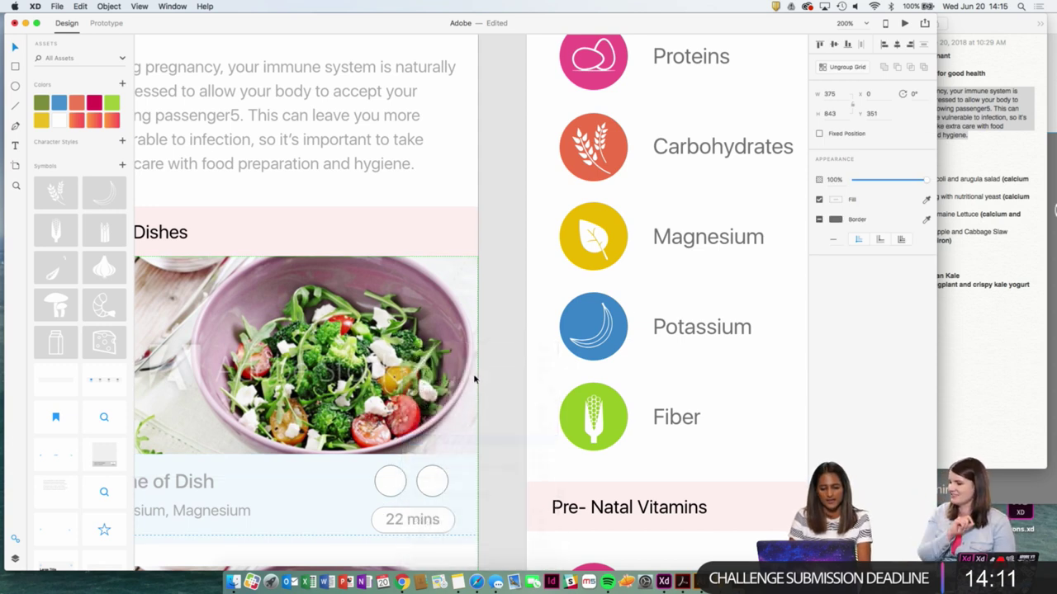
Fill the first placeholder circle of the top dish card with the Proteins icon's pink and remove its border.
{"action": "double_click", "coordinate": [400, 490]}
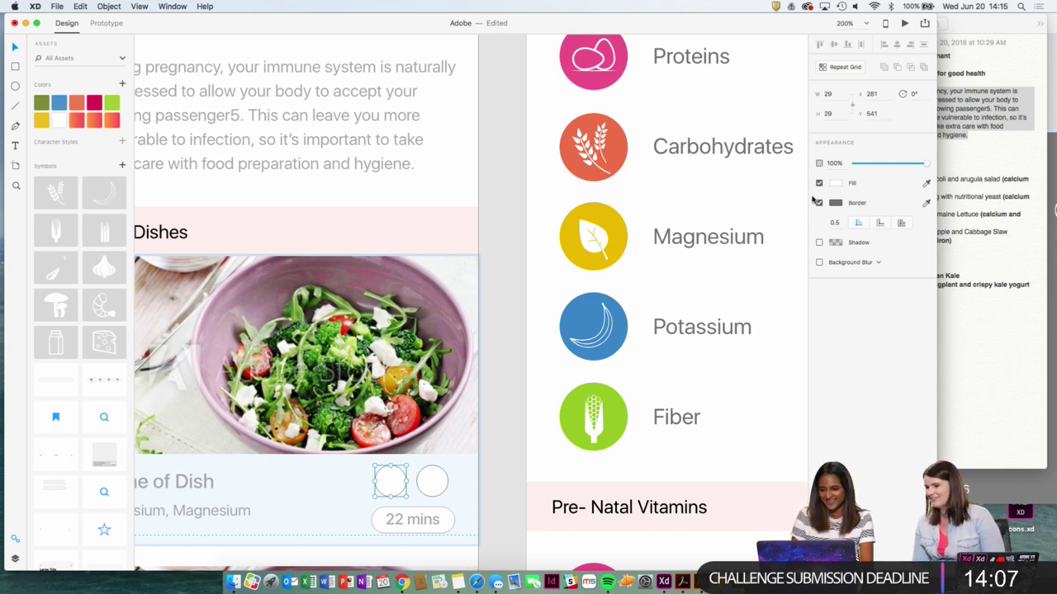
{"action": "left_click", "coordinate": [840, 185]}
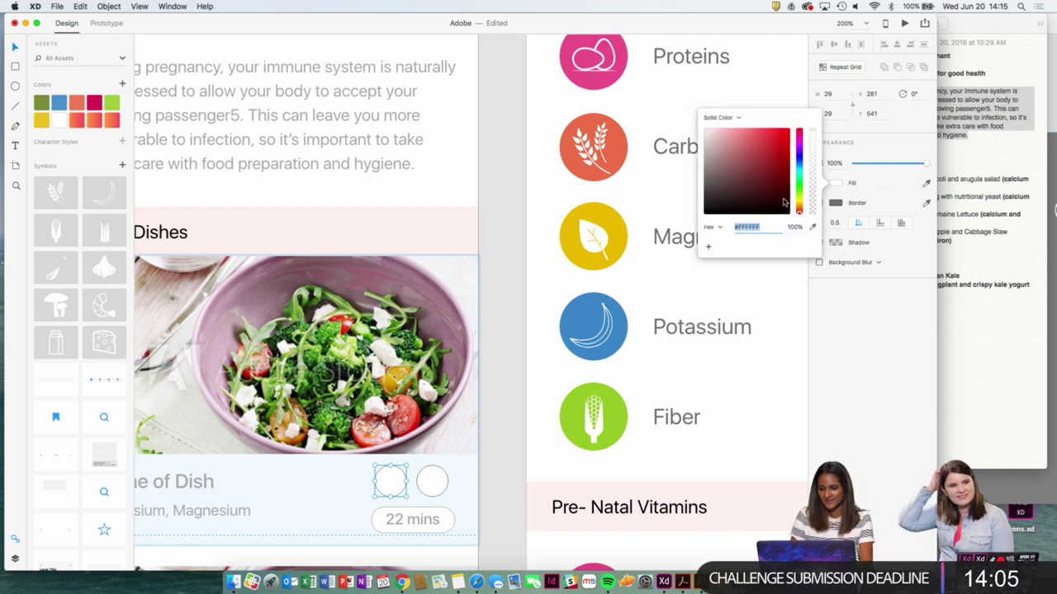
{"action": "left_click", "coordinate": [814, 229]}
{"action": "left_click", "coordinate": [591, 82]}
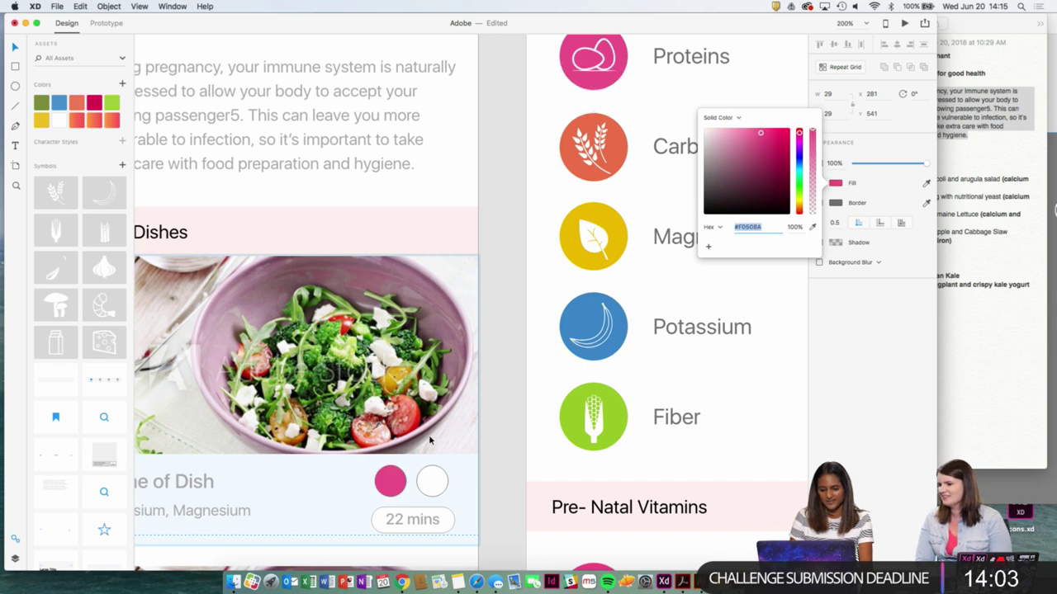
{"action": "left_click", "coordinate": [853, 190]}
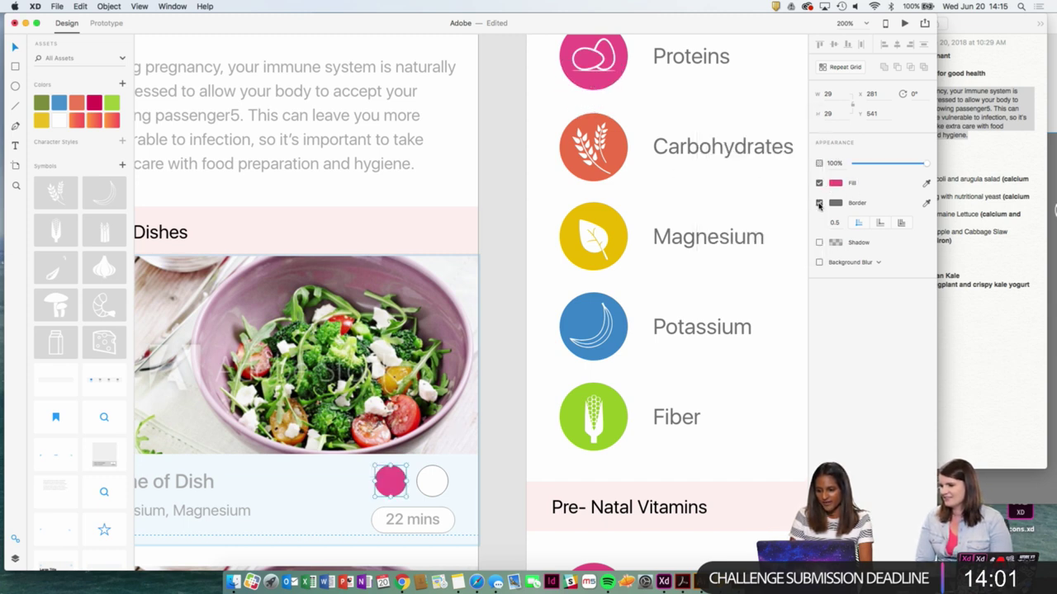
{"action": "left_click", "coordinate": [818, 204]}
Set the border and fill of the top card's second placeholder circle to the yellow sampled from the Magnesium icon.
{"action": "left_click", "coordinate": [427, 491]}
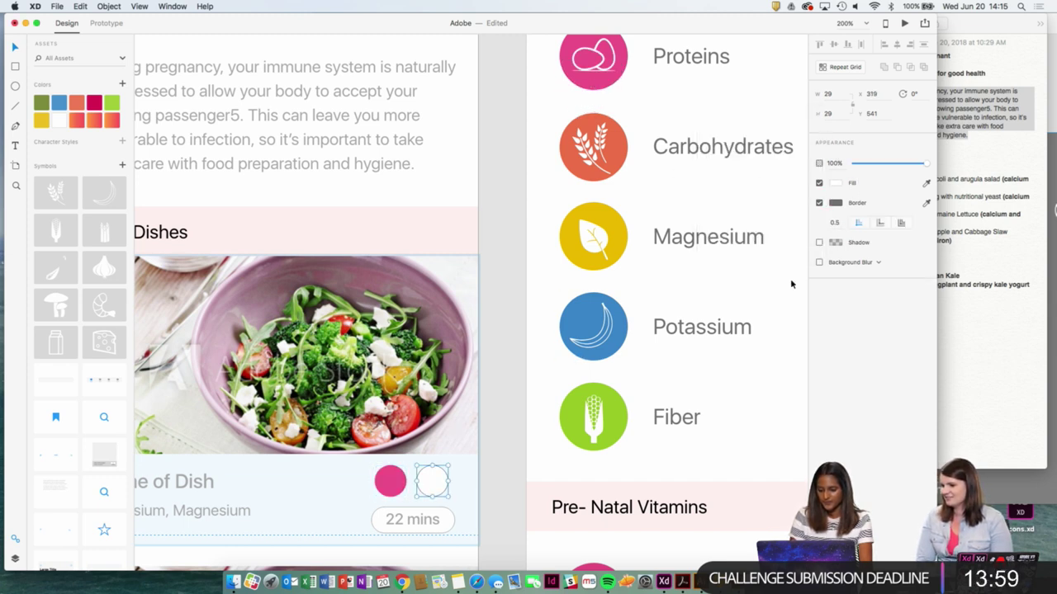
{"action": "left_click", "coordinate": [837, 204]}
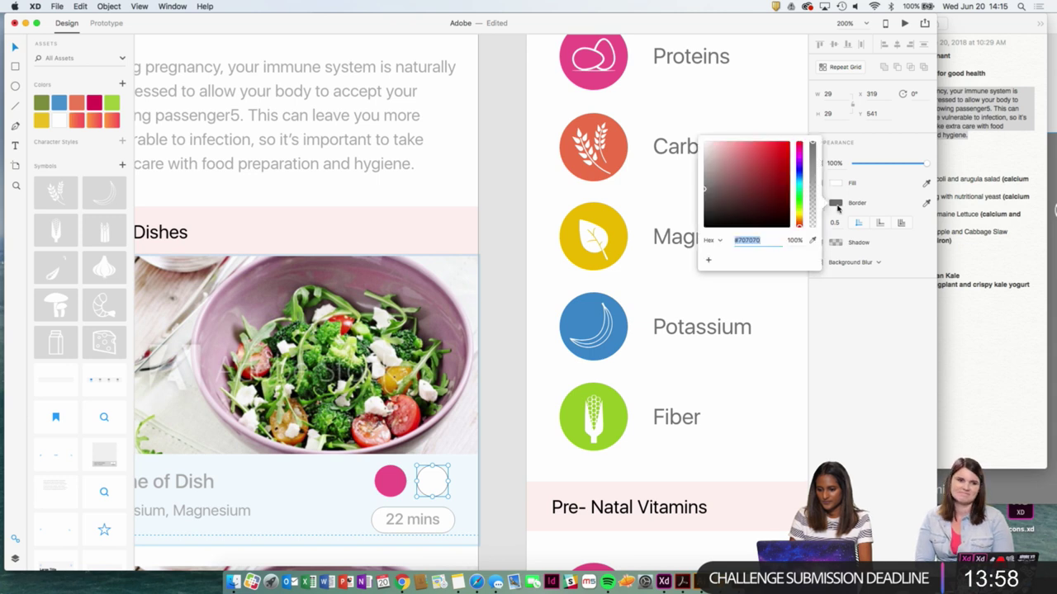
{"action": "left_click", "coordinate": [811, 241]}
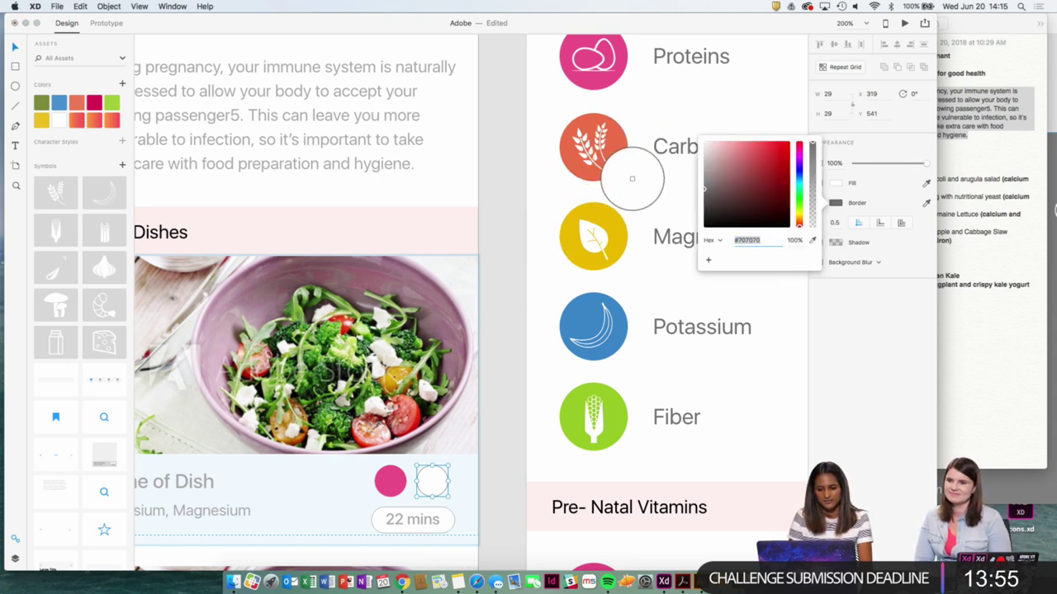
{"action": "left_click", "coordinate": [598, 228]}
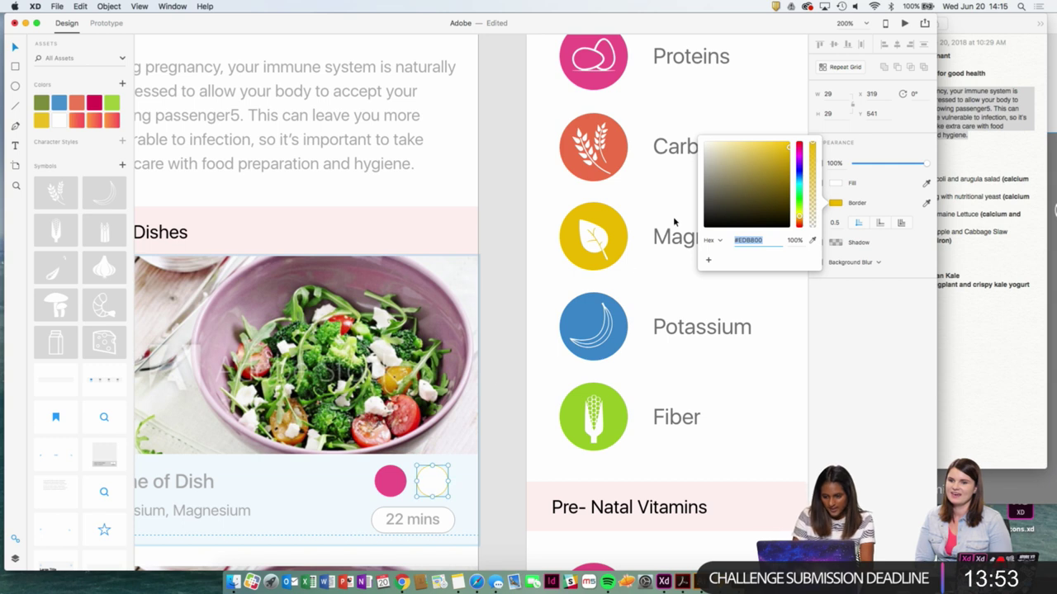
{"action": "left_click", "coordinate": [835, 184]}
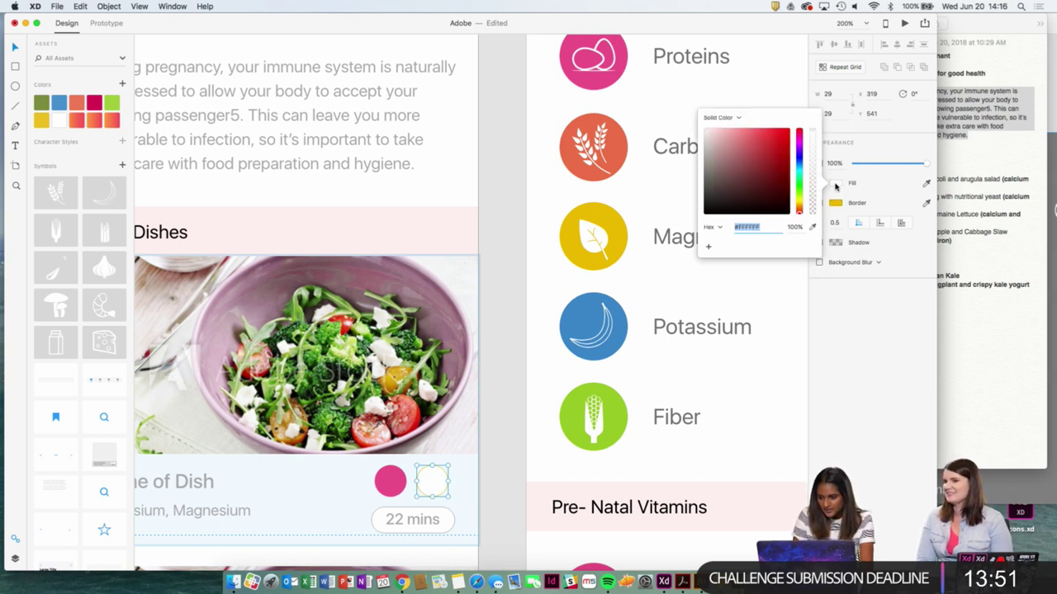
{"action": "left_click", "coordinate": [837, 186]}
{"action": "left_click", "coordinate": [842, 185]}
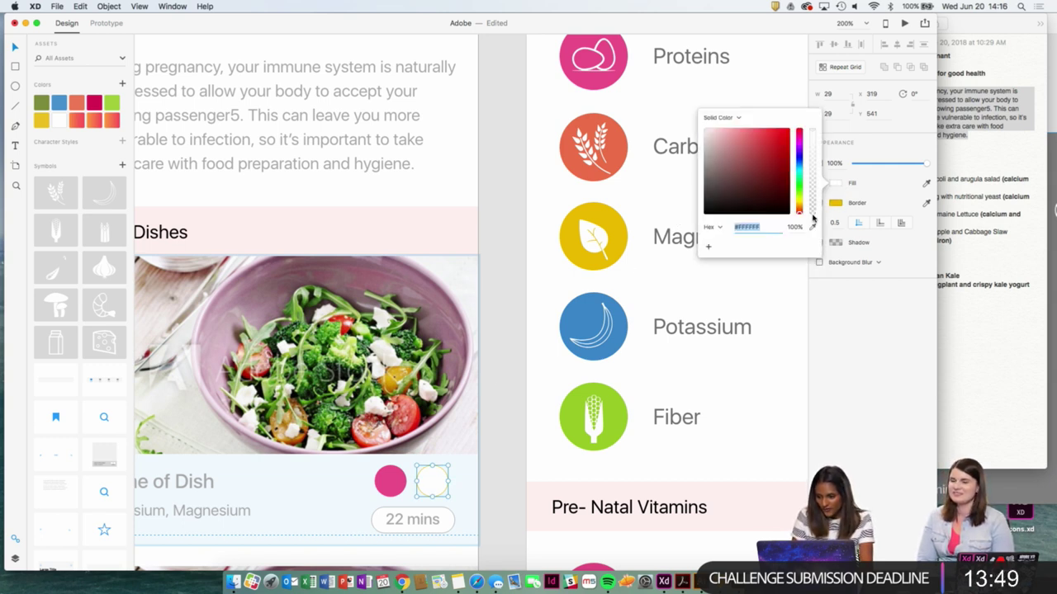
{"action": "left_click", "coordinate": [812, 225]}
{"action": "left_click", "coordinate": [620, 241]}
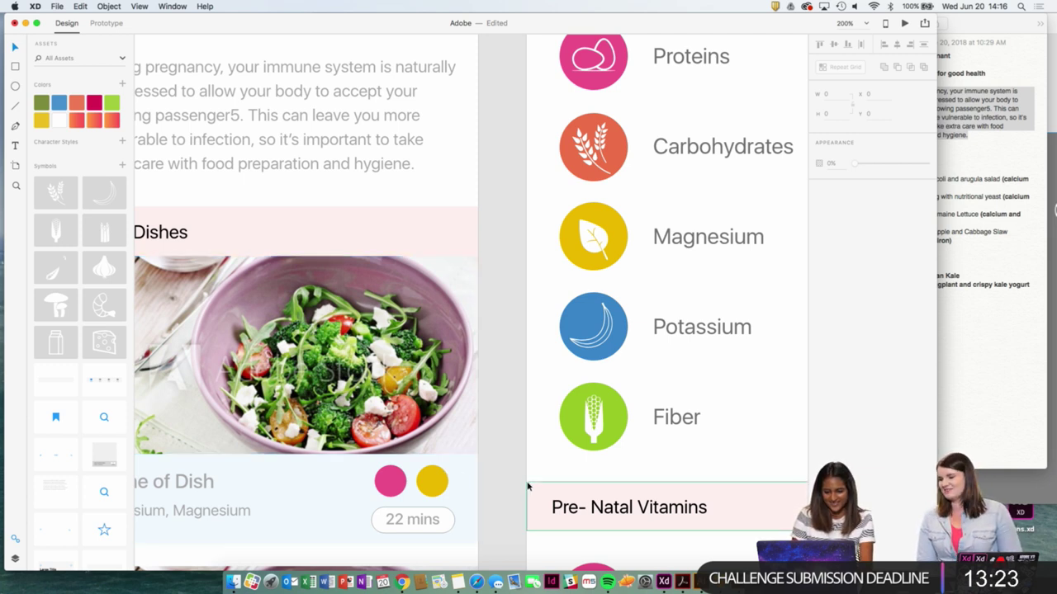
{"action": "double_click", "coordinate": [455, 521]}
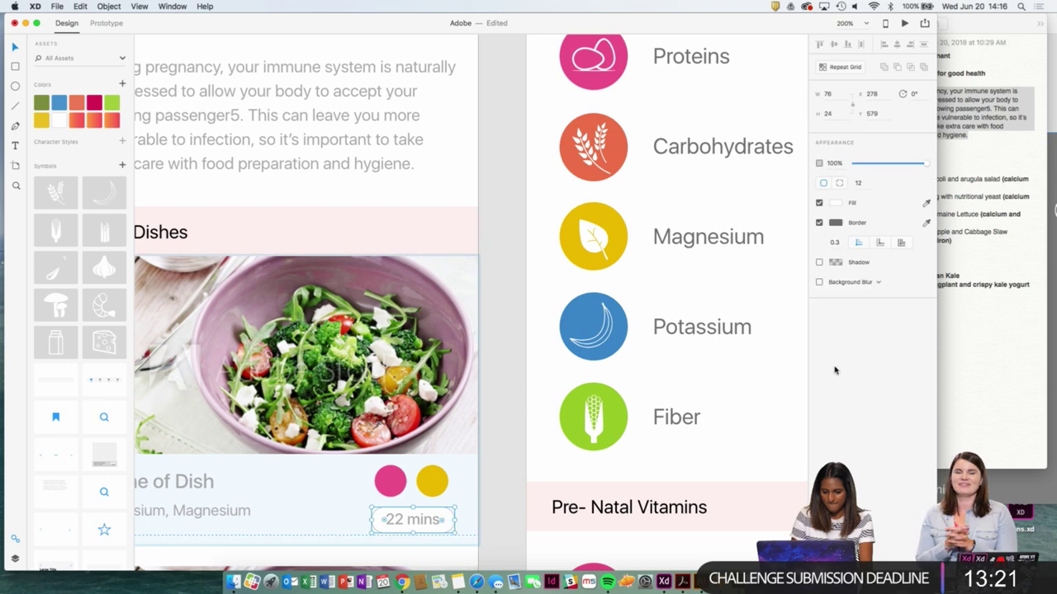
{"action": "key", "text": "super+minus"}
{"action": "key", "text": "super+minus"}
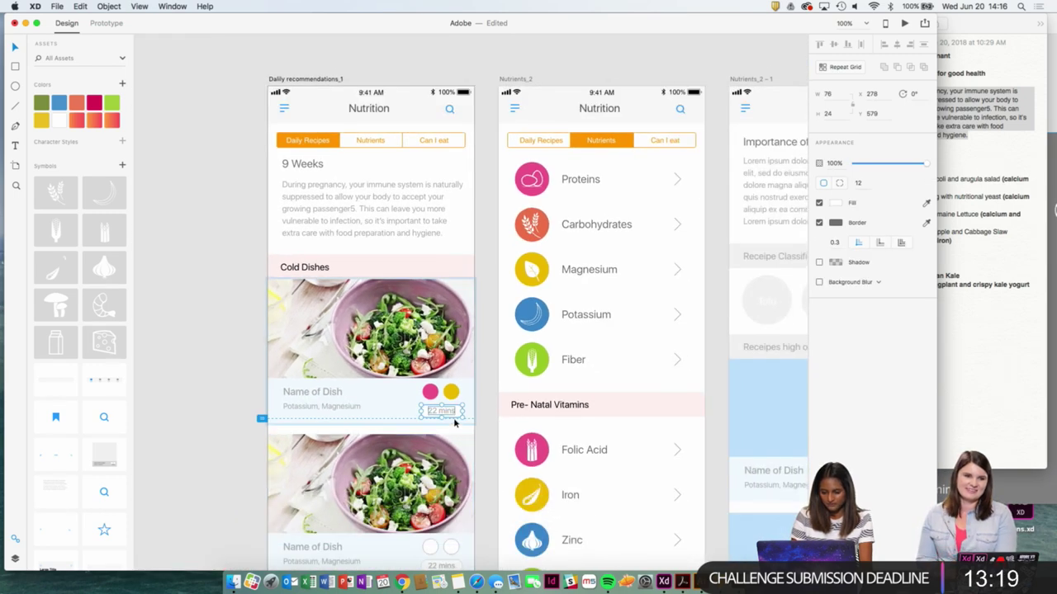
{"action": "right_click", "coordinate": [452, 417]}
{"action": "left_click", "coordinate": [503, 443]}
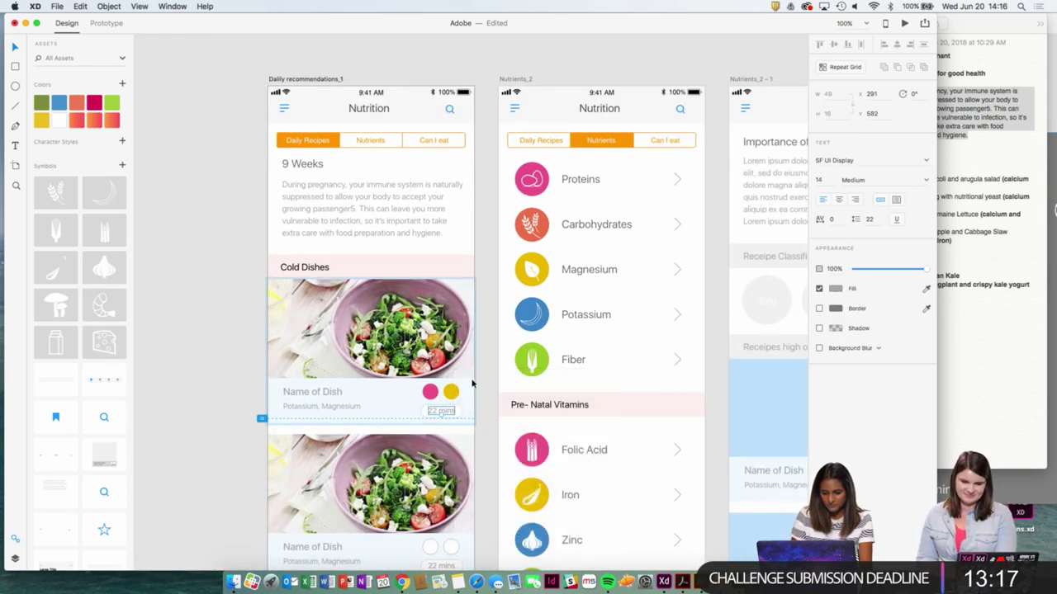
{"action": "left_click", "coordinate": [476, 409]}
{"action": "left_click", "coordinate": [460, 411]}
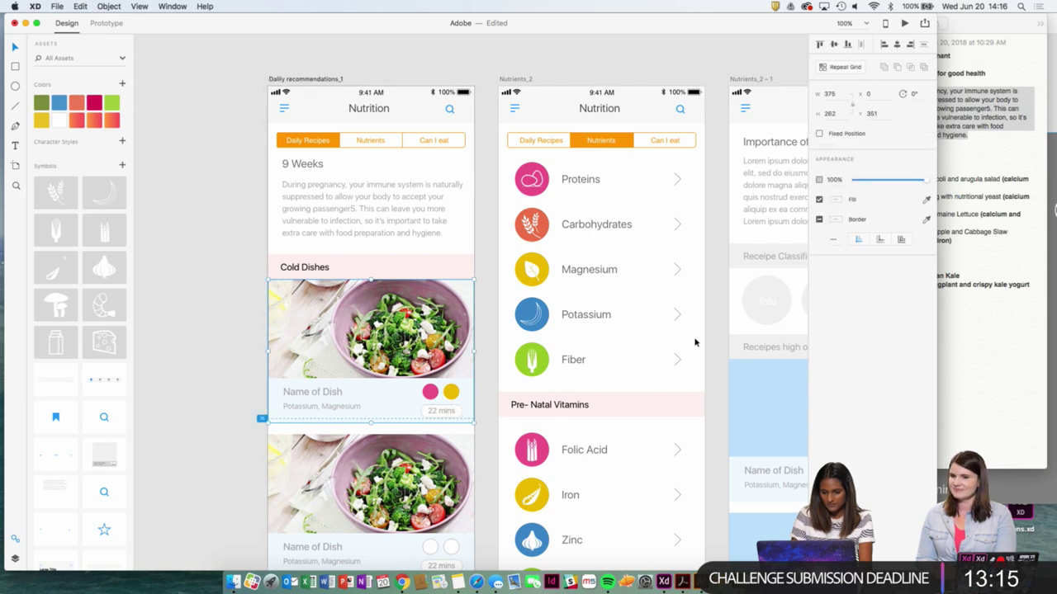
{"action": "right_click", "coordinate": [444, 430]}
{"action": "left_click", "coordinate": [507, 373]}
Remove the border from the rounded "22 mins" pill on the top dish card.
{"action": "key", "text": "super+plus"}
{"action": "key", "text": "super+plus"}
{"action": "key", "text": "super+plus"}
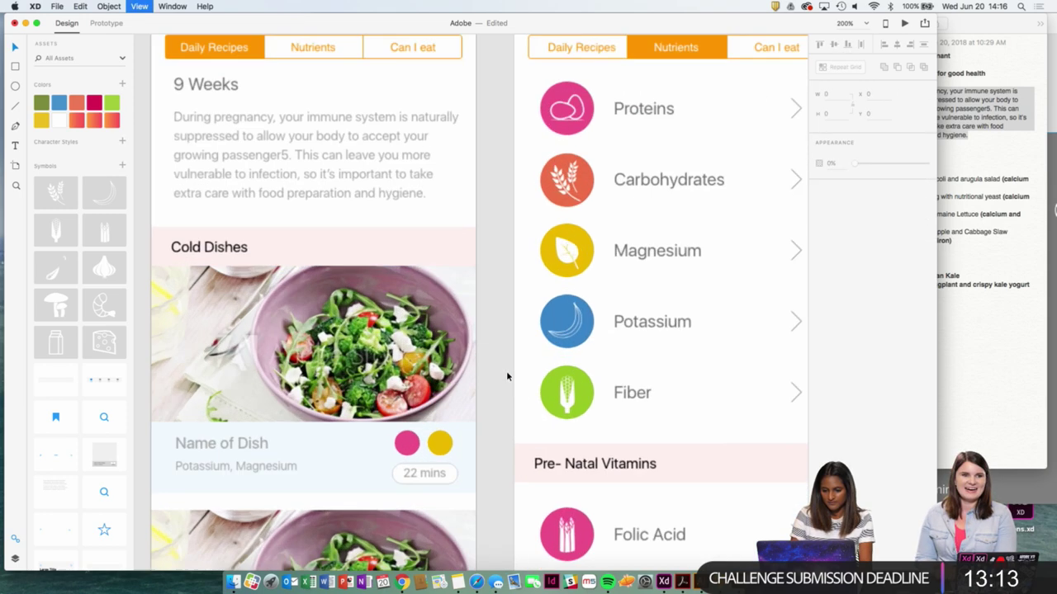
{"action": "left_click_drag", "start_coordinate": [506, 372], "coordinate": [521, 216]}
{"action": "left_click", "coordinate": [419, 459]}
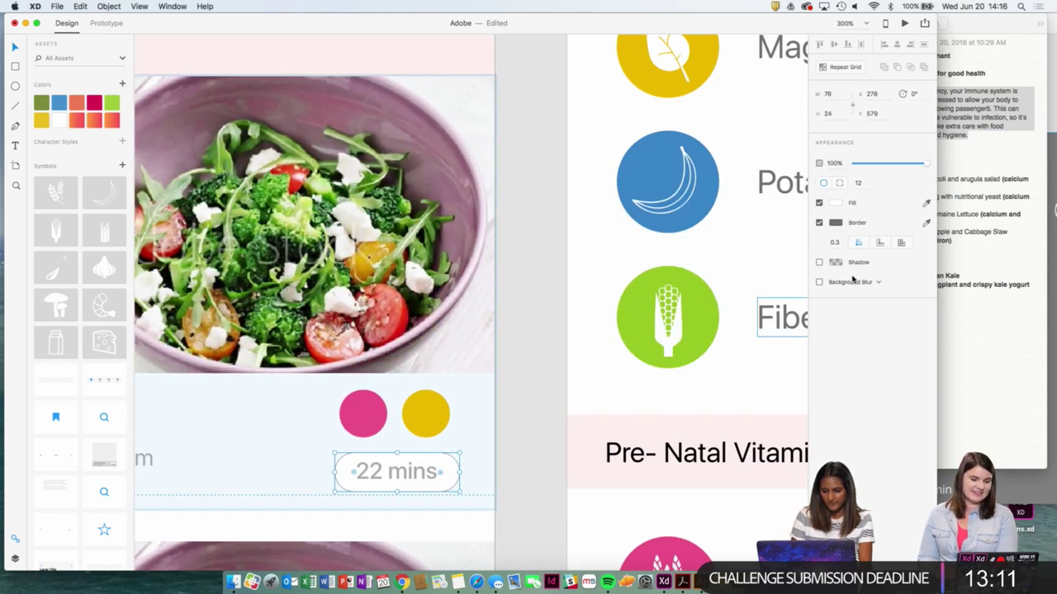
{"action": "left_click", "coordinate": [836, 223]}
{"action": "left_click", "coordinate": [836, 223]}
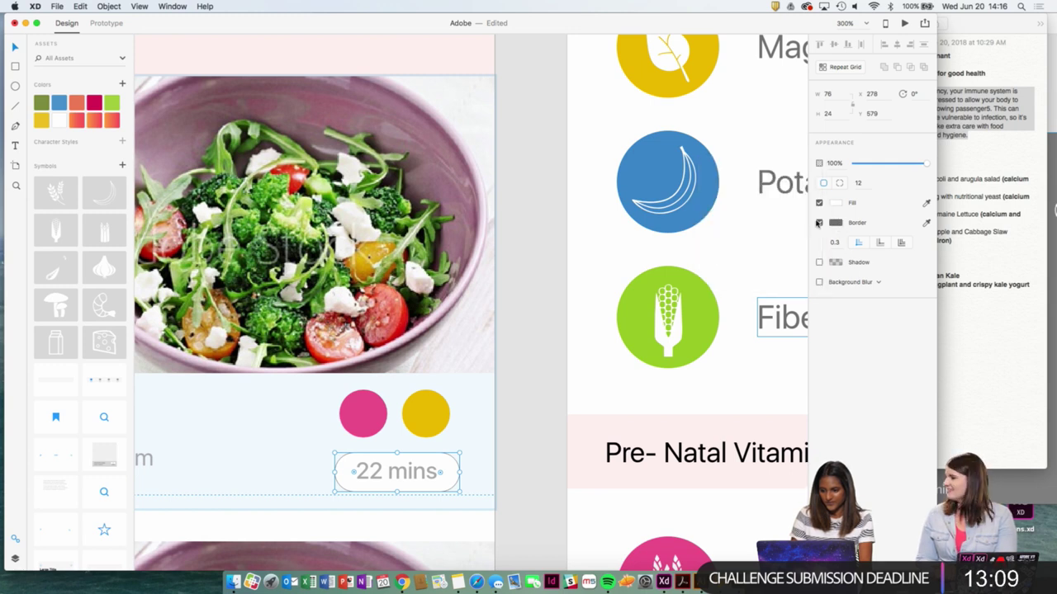
{"action": "left_click", "coordinate": [819, 222]}
Fill the "22 mins" pill with the orange-red sampled from the Carbohydrates icon.
{"action": "left_click", "coordinate": [836, 203]}
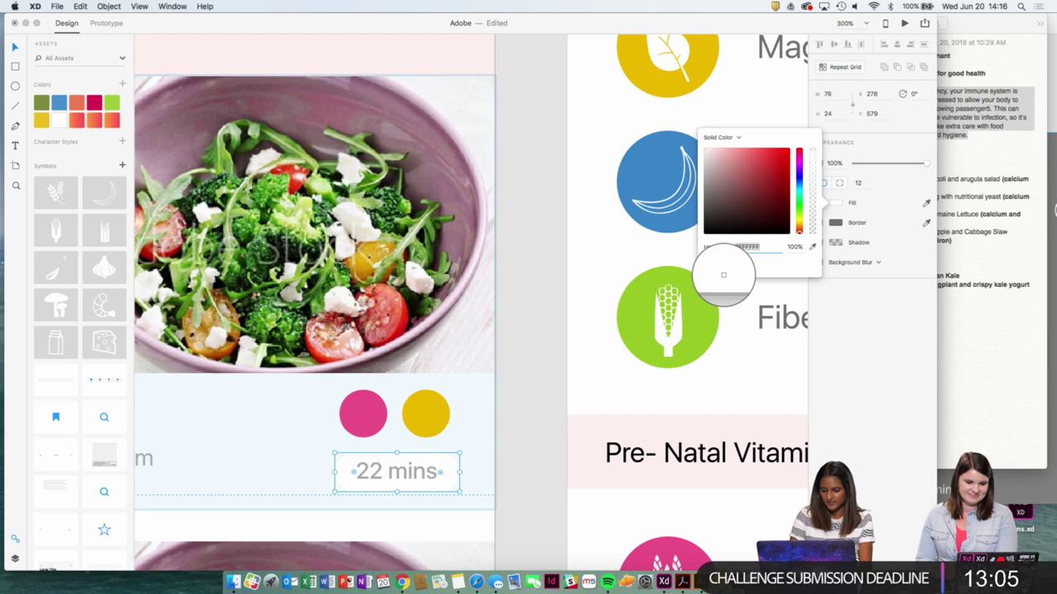
{"action": "key", "text": "super+minus"}
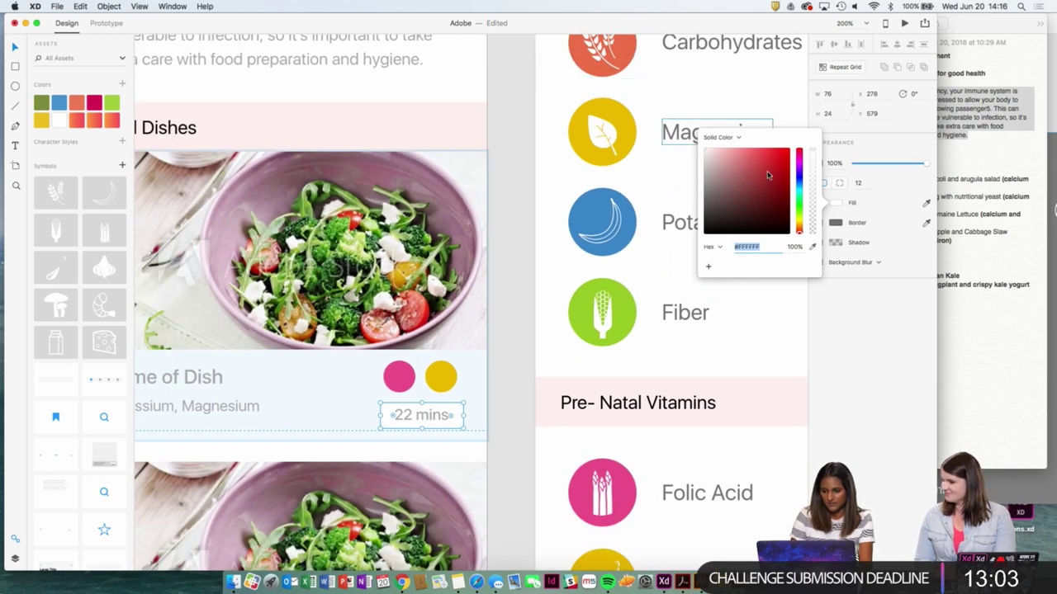
{"action": "left_click", "coordinate": [813, 250]}
{"action": "left_click", "coordinate": [625, 64]}
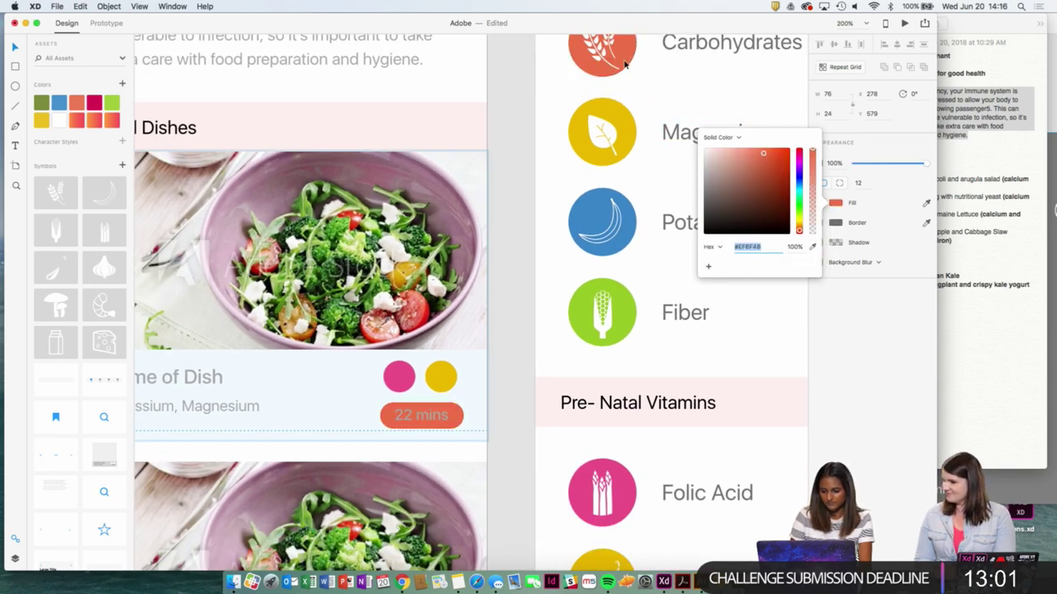
Change the text colour of the "22 mins" label inside the orange-red pill to white.
{"action": "left_click", "coordinate": [438, 416]}
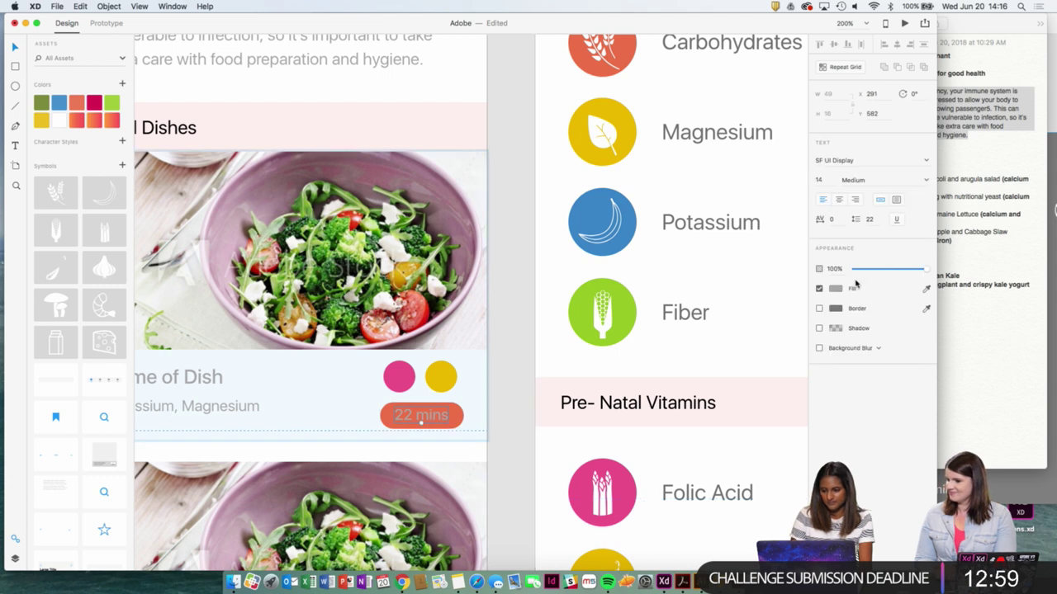
{"action": "left_click", "coordinate": [836, 290]}
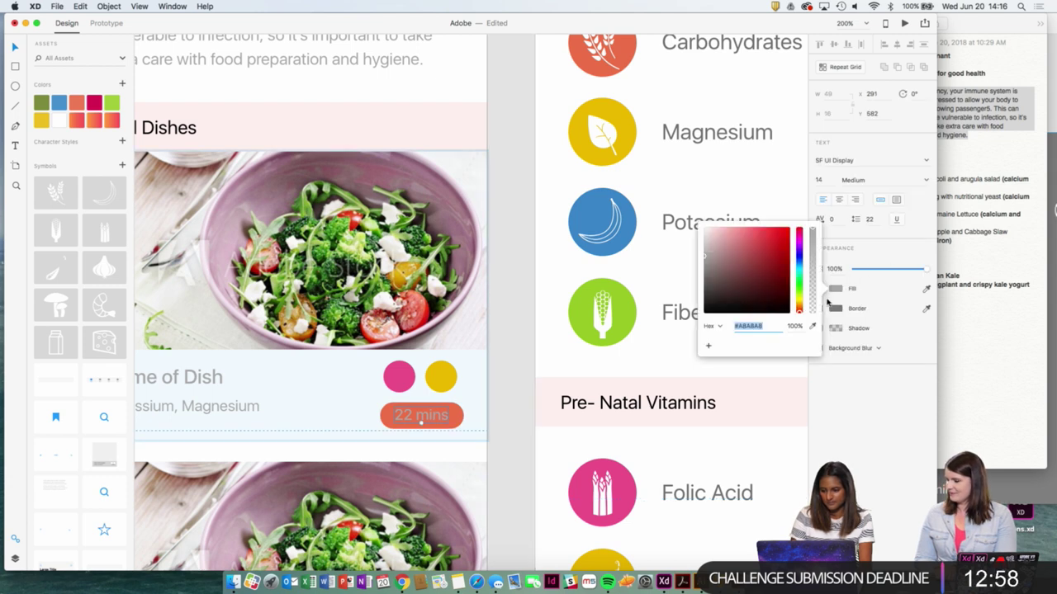
{"action": "left_click", "coordinate": [516, 351]}
{"action": "scroll", "coordinate": [507, 359], "scroll_direction": "down", "scroll_amount": 2}
{"action": "scroll", "coordinate": [507, 358], "scroll_direction": "left", "scroll_amount": 2}
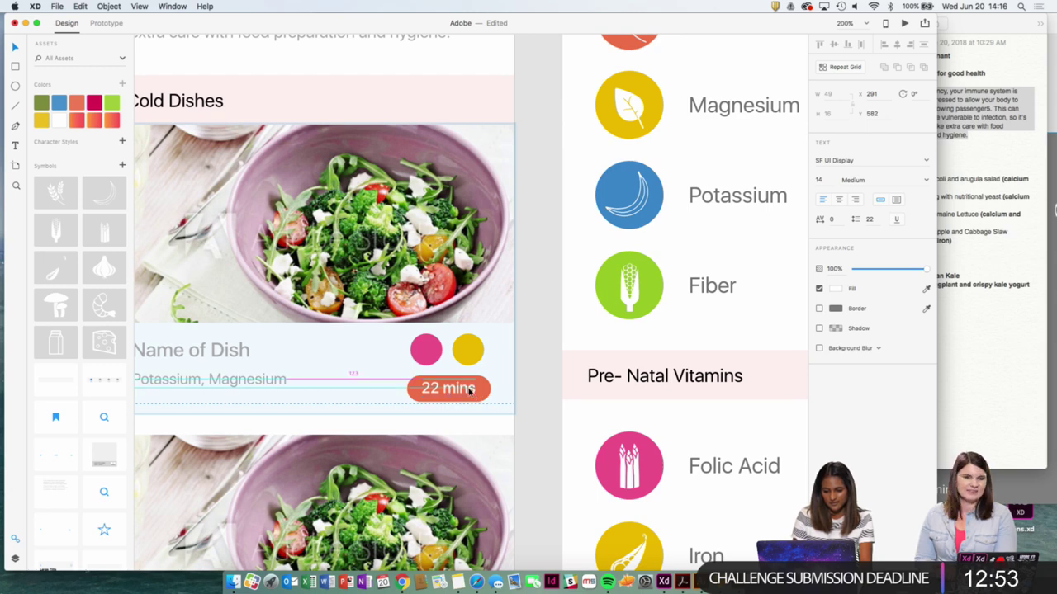
{"action": "left_click", "coordinate": [547, 409]}
Delete the second and third dish cards under Cold Dishes, keeping only the recoloured top card.
{"action": "key", "text": "super+minus"}
{"action": "key", "text": "super+minus"}
{"action": "key", "text": "super+minus"}
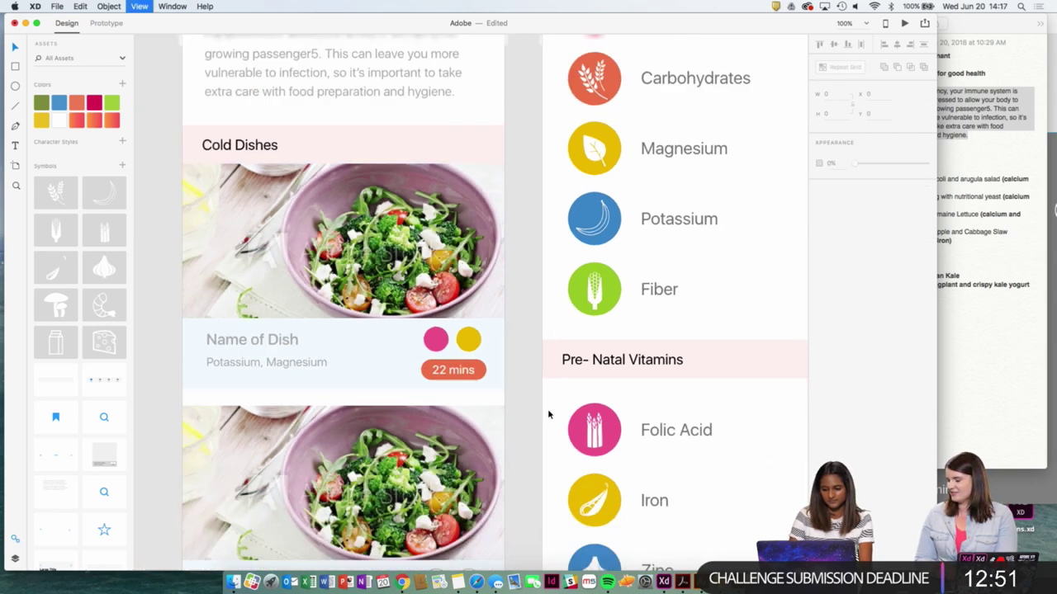
{"action": "left_click_drag", "start_coordinate": [504, 364], "coordinate": [512, 354]}
{"action": "scroll", "coordinate": [513, 353], "scroll_direction": "down", "scroll_amount": 3}
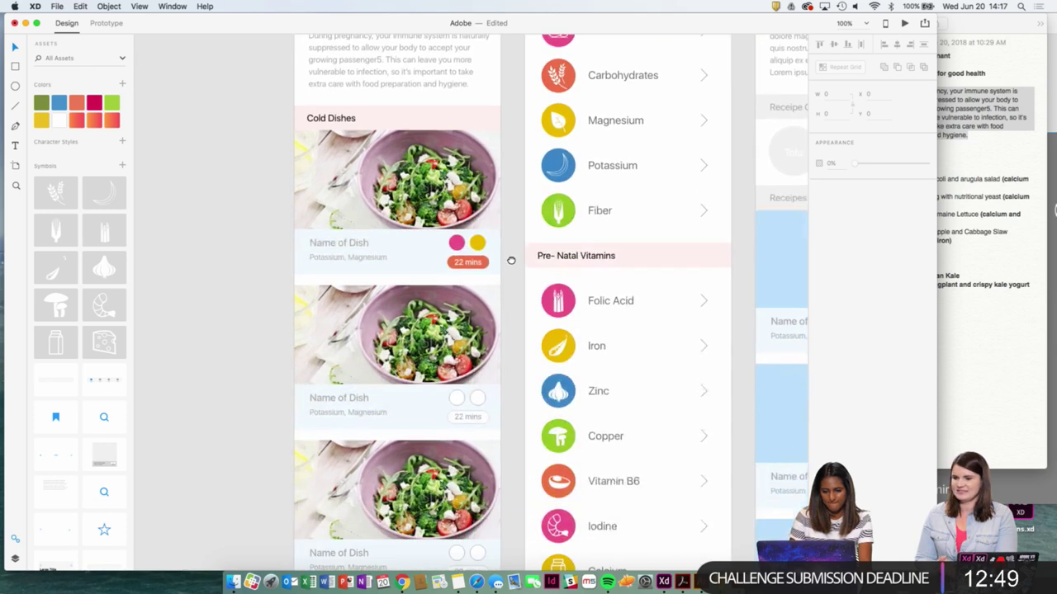
{"action": "left_click", "coordinate": [449, 324]}
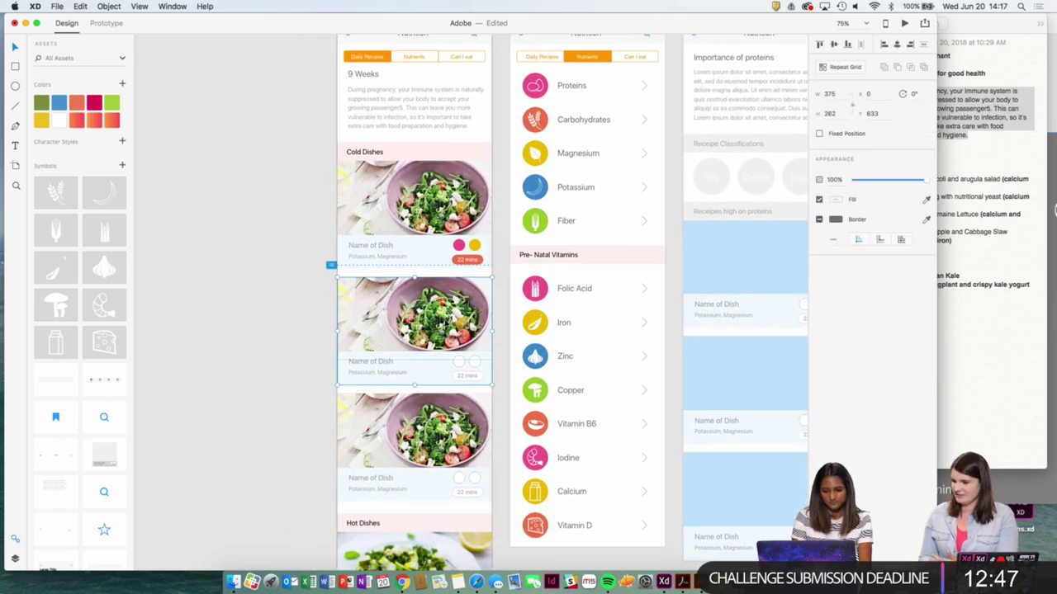
{"action": "key", "text": "Delete"}
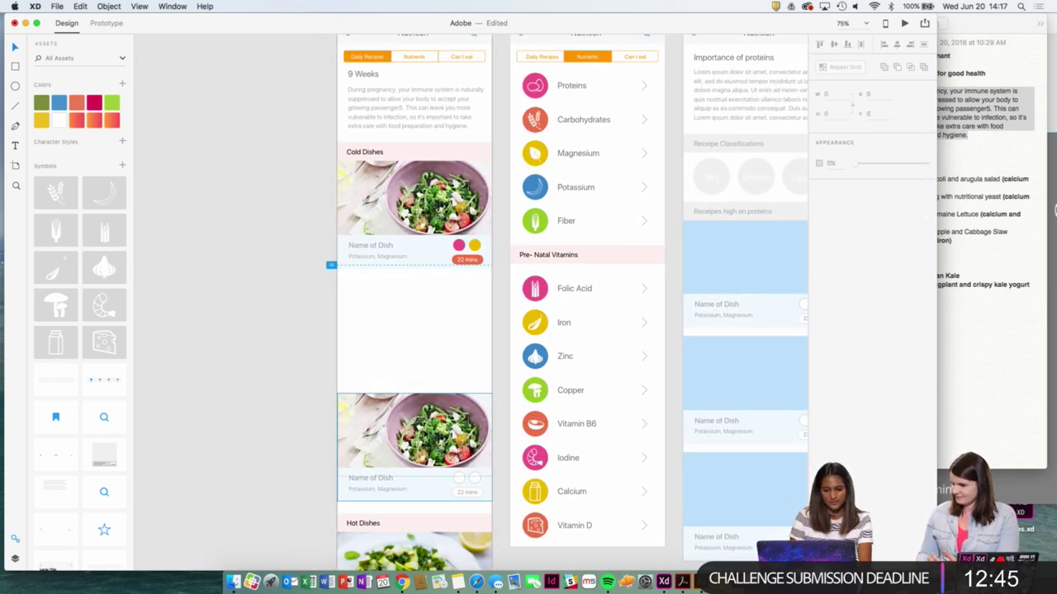
{"action": "key", "text": "Delete"}
{"action": "key", "text": "super+2"}
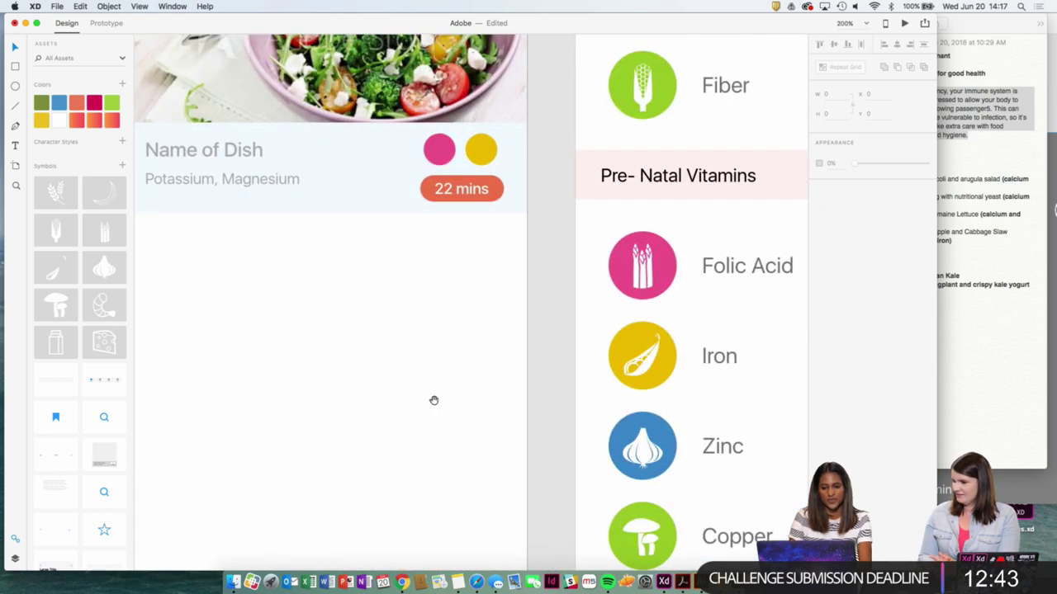
{"action": "left_click_drag", "start_coordinate": [399, 333], "coordinate": [514, 474]}
{"action": "left_click_drag", "start_coordinate": [451, 427], "coordinate": [436, 456]}
{"action": "scroll", "coordinate": [435, 456], "scroll_direction": "right", "scroll_amount": 5}
{"action": "scroll", "coordinate": [435, 456], "scroll_direction": "up", "scroll_amount": 3}
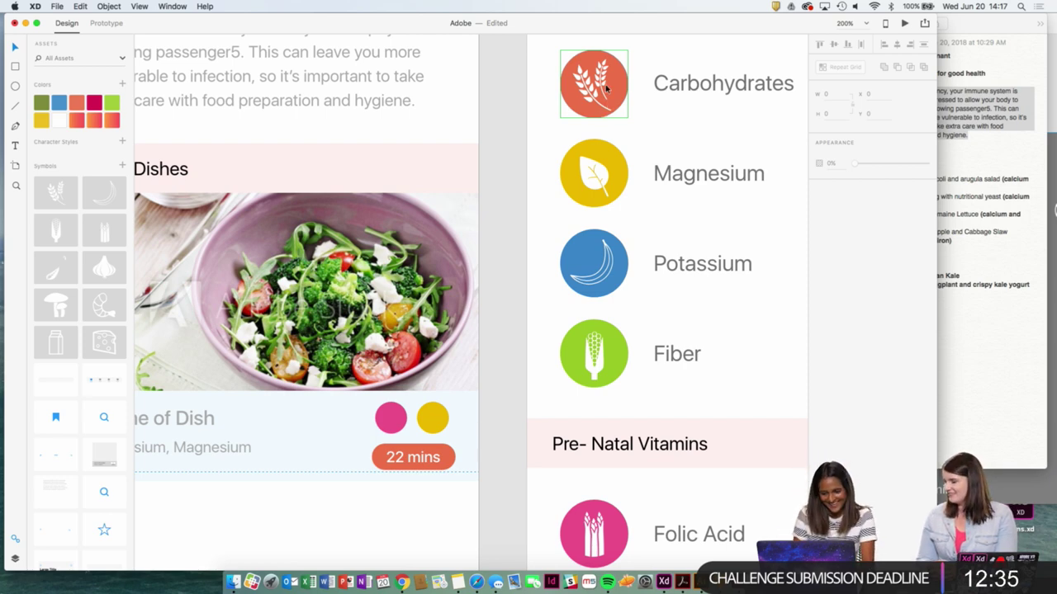
{"action": "scroll", "coordinate": [634, 388], "scroll_direction": "down", "scroll_amount": 5}
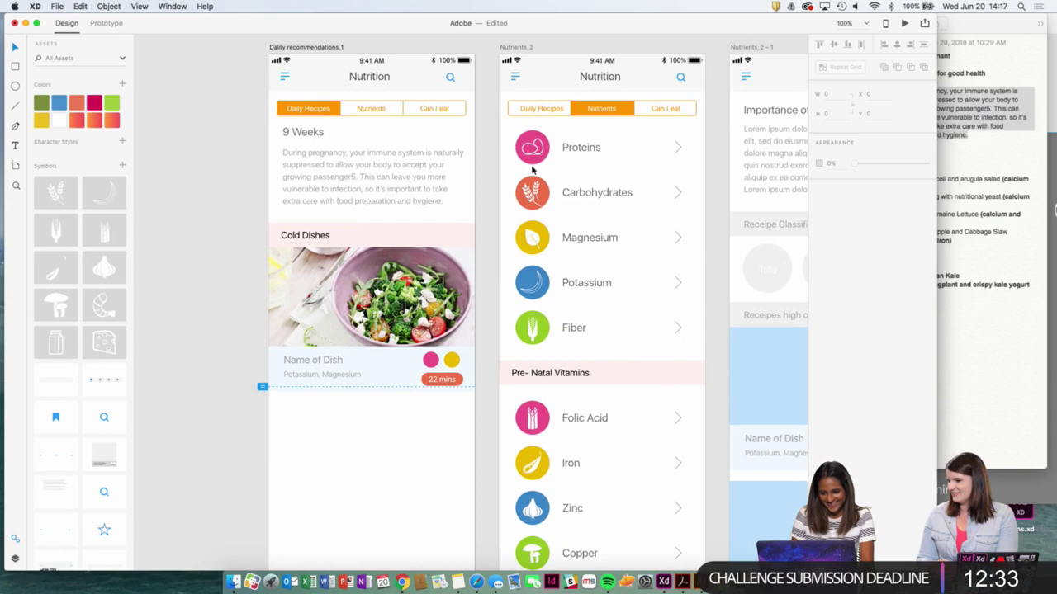
Try to ungroup the Proteins icon on the nutrients screen and move its egg shape onto the Cold Dishes card.
{"action": "mouse_move", "coordinate": [533, 154]}
{"action": "left_mouse_down"}
{"action": "mouse_move", "coordinate": [425, 366]}
{"action": "mouse_move", "coordinate": [529, 150]}
{"action": "left_mouse_up"}
{"action": "right_click", "coordinate": [531, 151]}
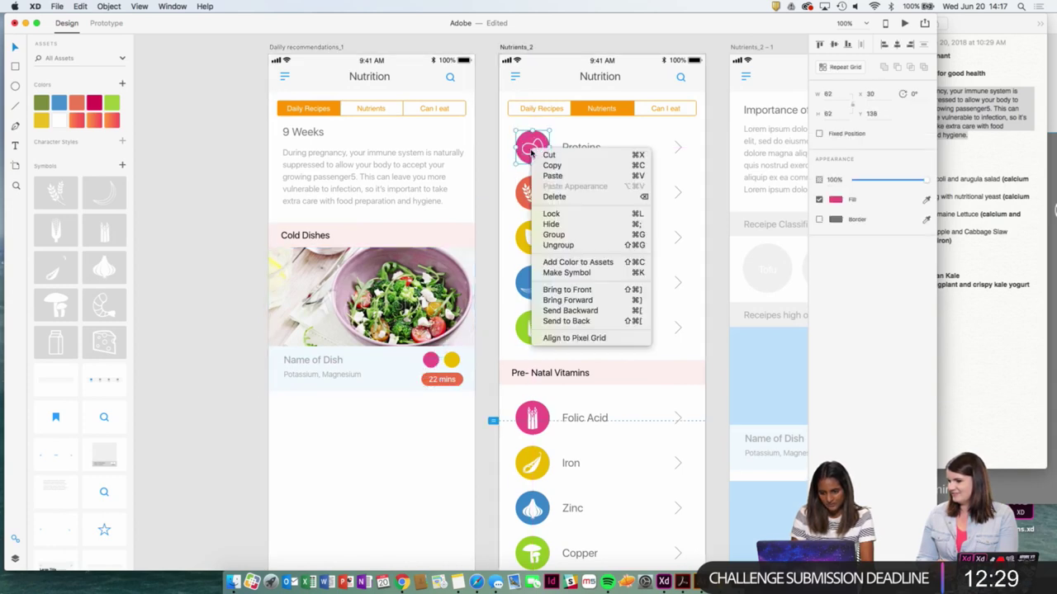
{"action": "left_click", "coordinate": [552, 245]}
{"action": "left_click", "coordinate": [537, 151]}
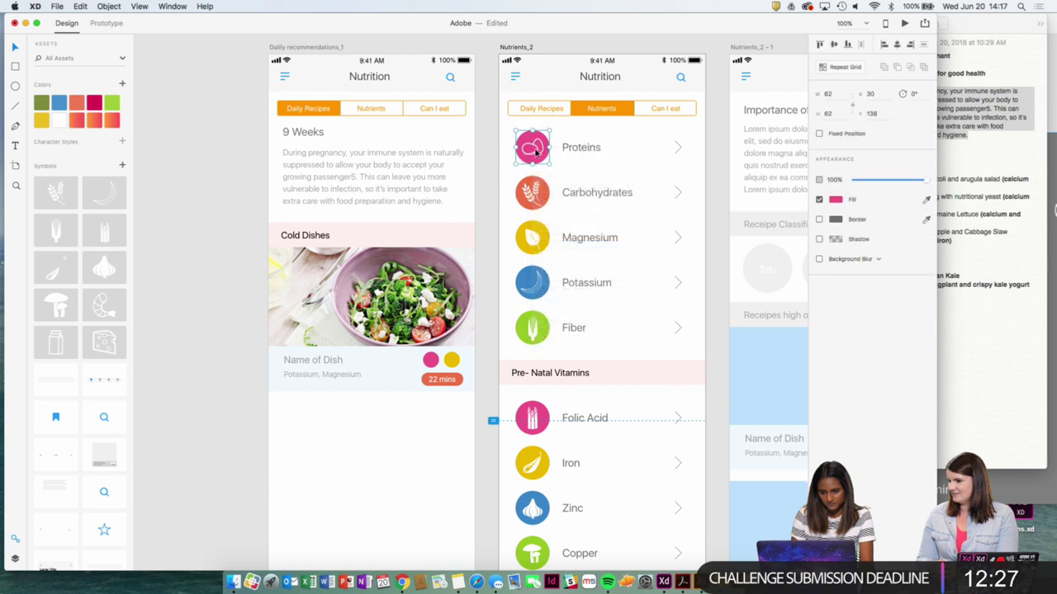
{"action": "left_click", "coordinate": [537, 151]}
{"action": "left_click_drag", "start_coordinate": [538, 151], "coordinate": [453, 310]}
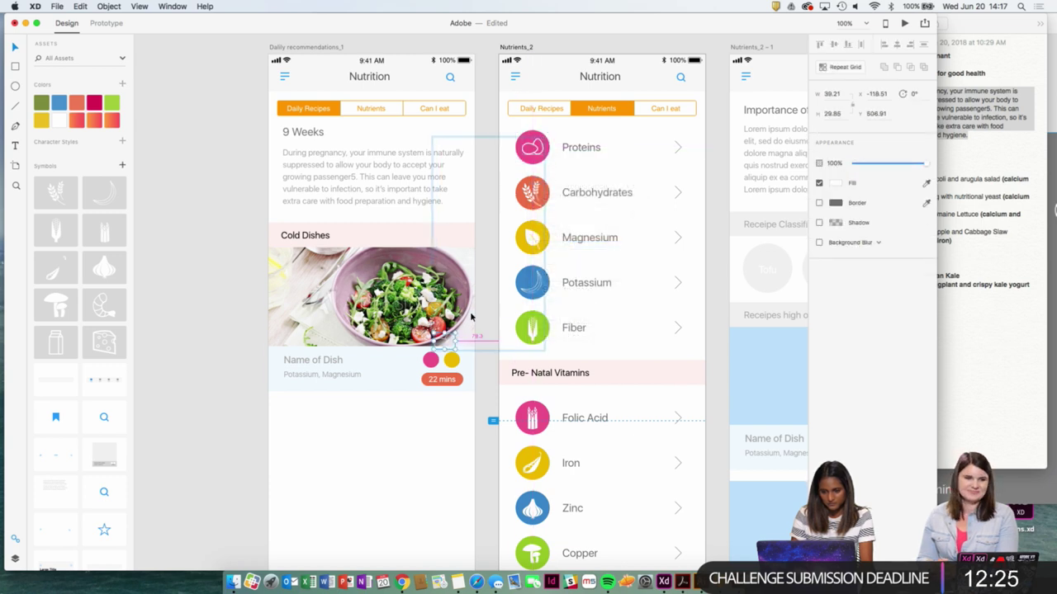
{"action": "left_click", "coordinate": [538, 147]}
{"action": "left_click", "coordinate": [536, 150]}
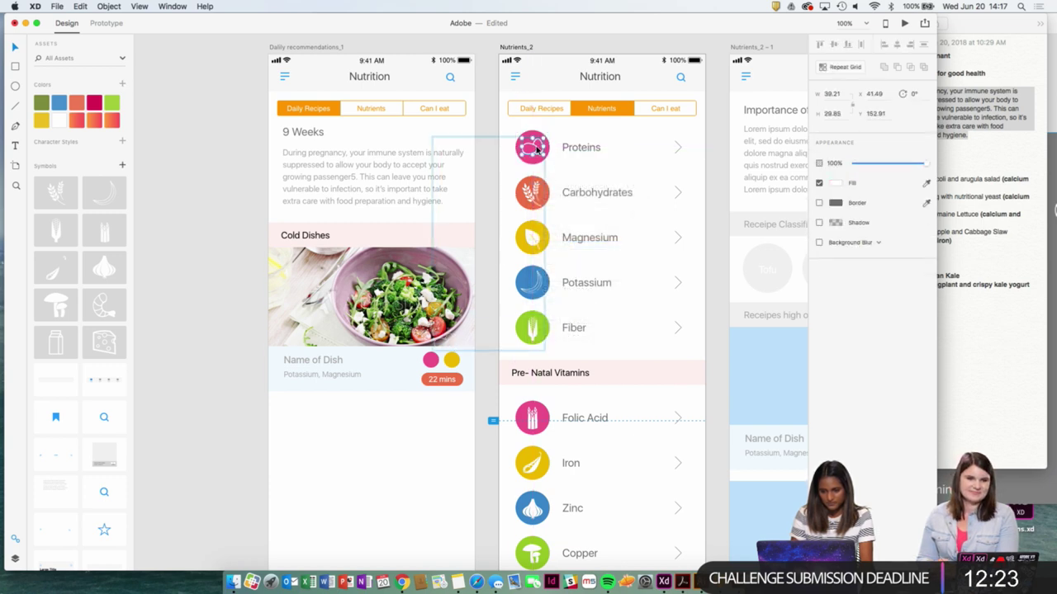
{"action": "right_click", "coordinate": [536, 149]}
{"action": "left_click", "coordinate": [477, 254]}
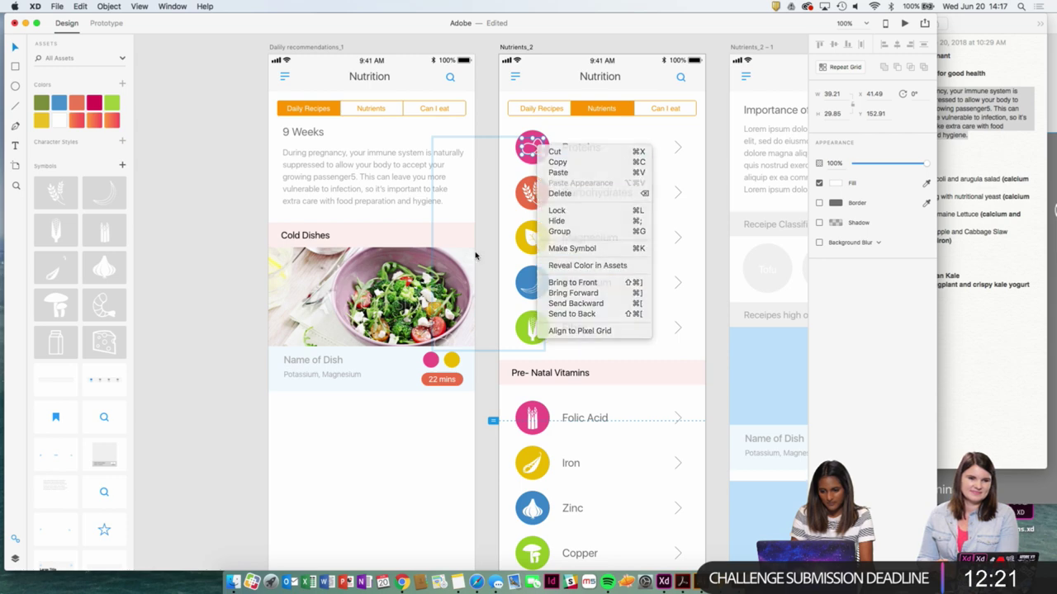
Copy the Protein egg icon from the Icons document and paste it onto the Cold Dishes card in the nutrition design.
{"action": "key", "text": "ctrl+Up"}
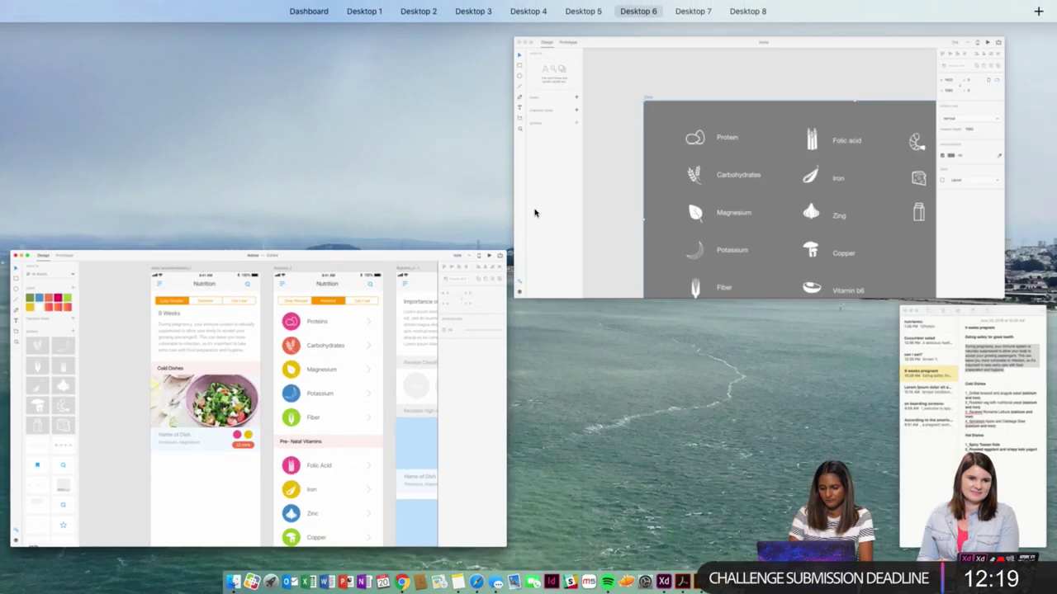
{"action": "left_click", "coordinate": [648, 170]}
{"action": "left_click", "coordinate": [660, 213]}
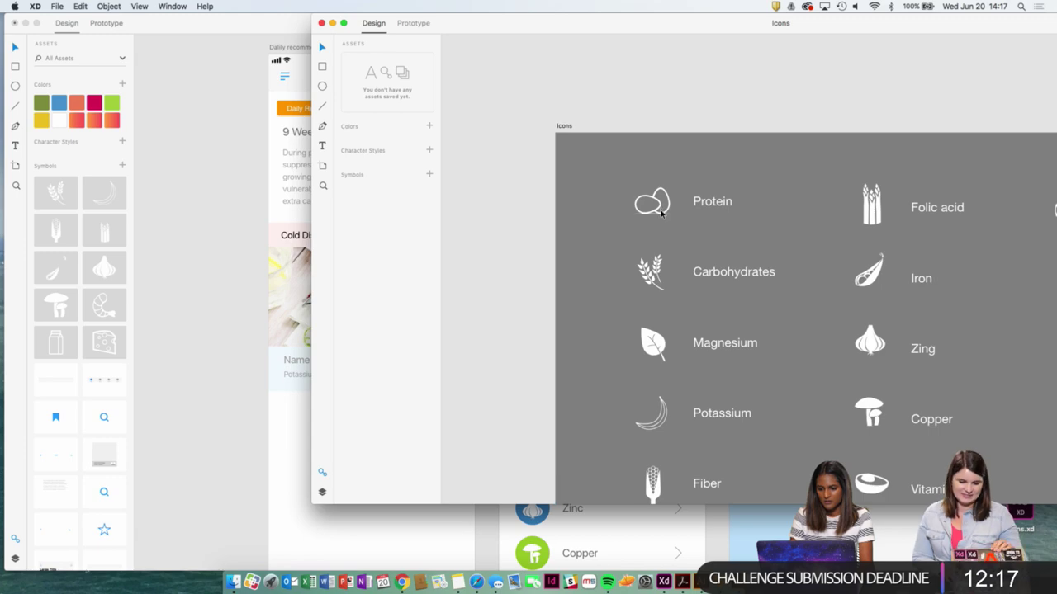
{"action": "left_click", "coordinate": [277, 400]}
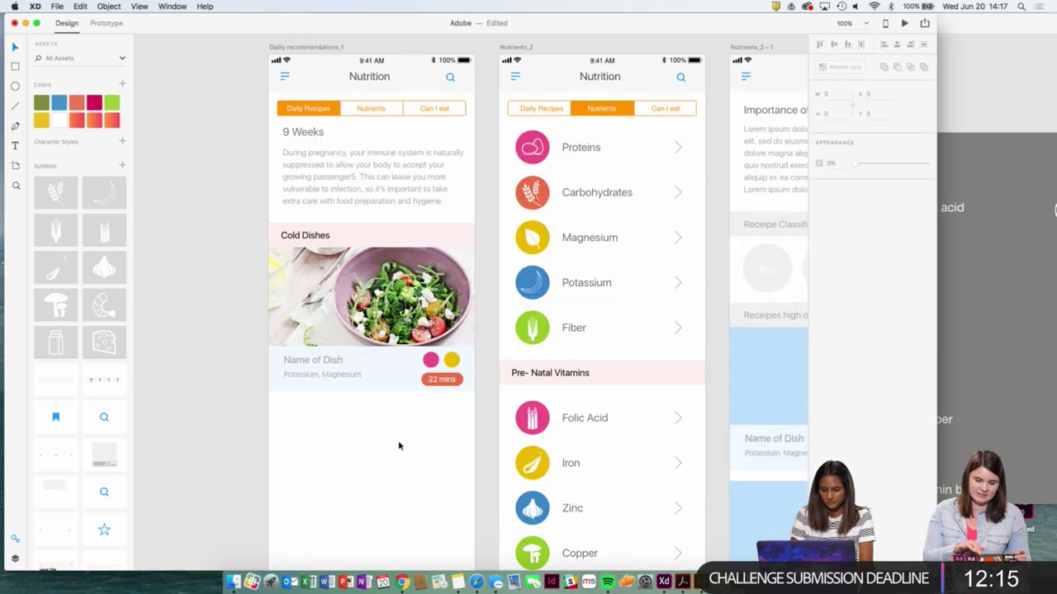
{"action": "key", "text": "super+plus"}
{"action": "key", "text": "super+plus"}
{"action": "left_click_drag", "start_coordinate": [506, 368], "coordinate": [574, 218]}
{"action": "key", "text": "super+v"}
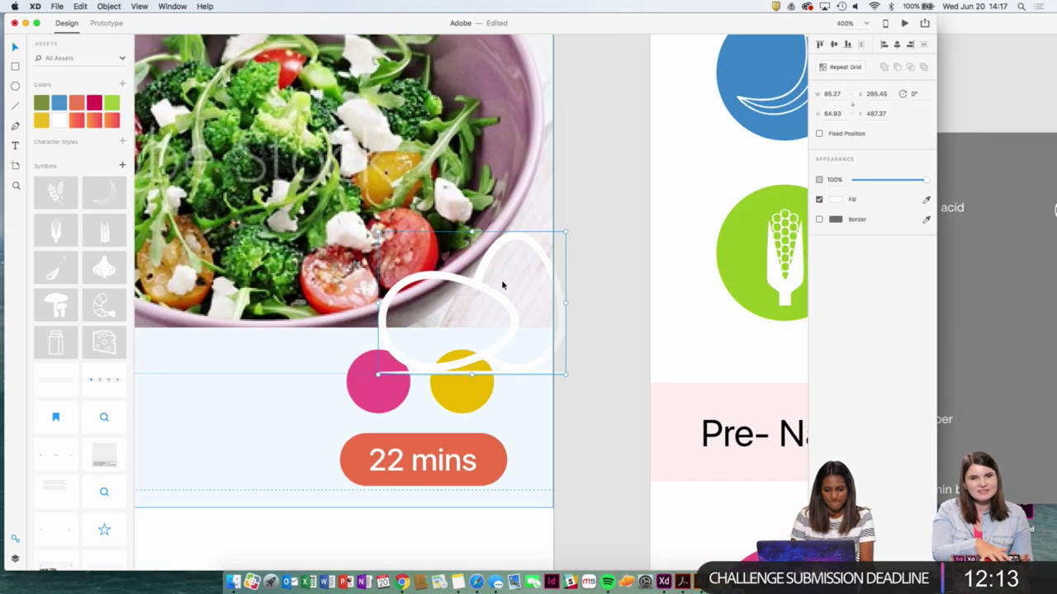
Shrink the pasted egg icon to about 16.7 by 12.7 and centre it inside the card's pink circle.
{"action": "left_click_drag", "start_coordinate": [497, 298], "coordinate": [399, 375]}
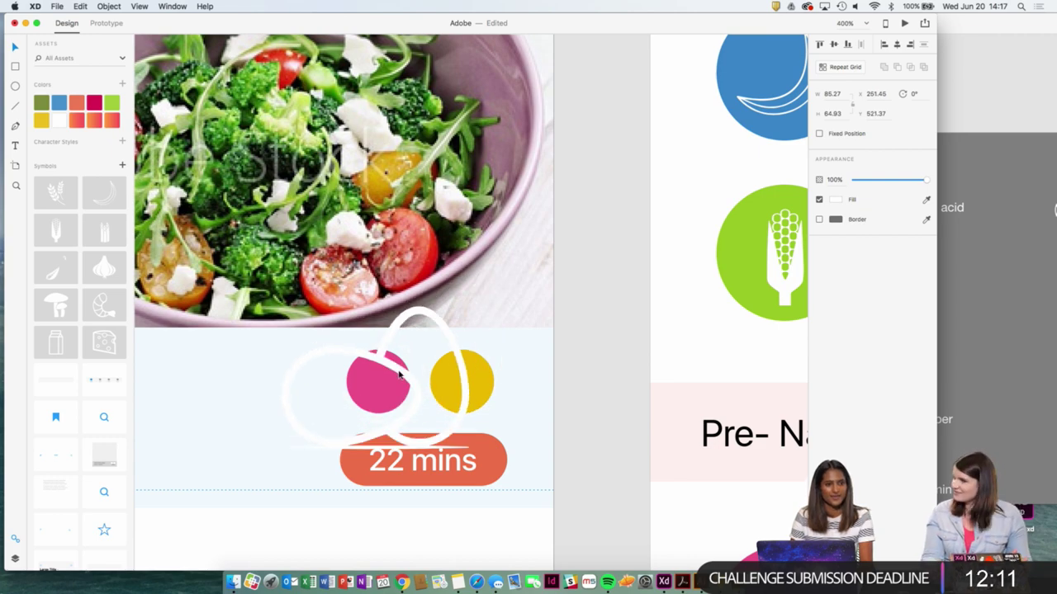
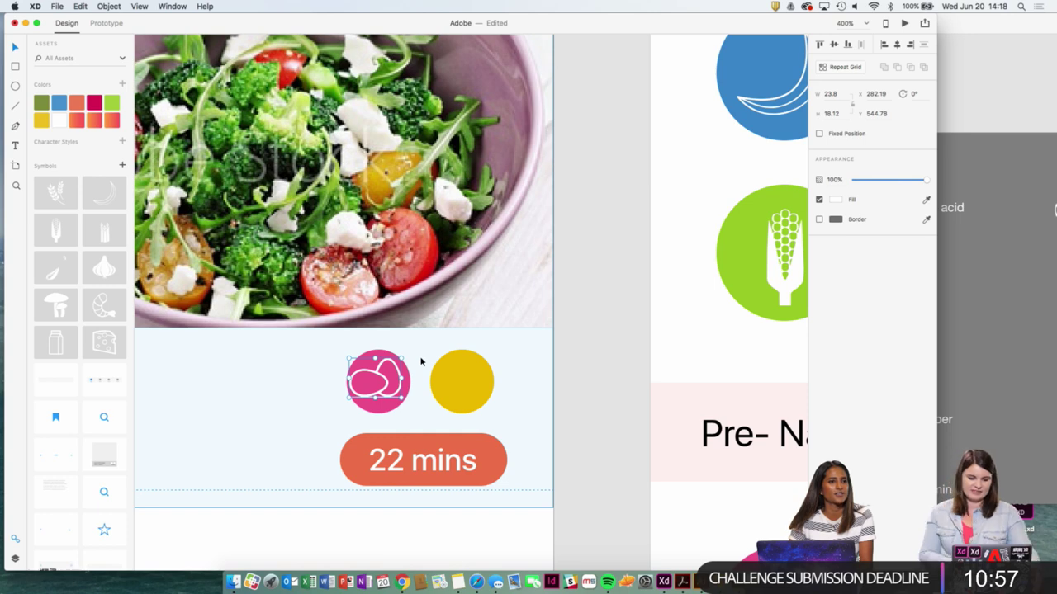
{"action": "key", "text": "super+minus"}
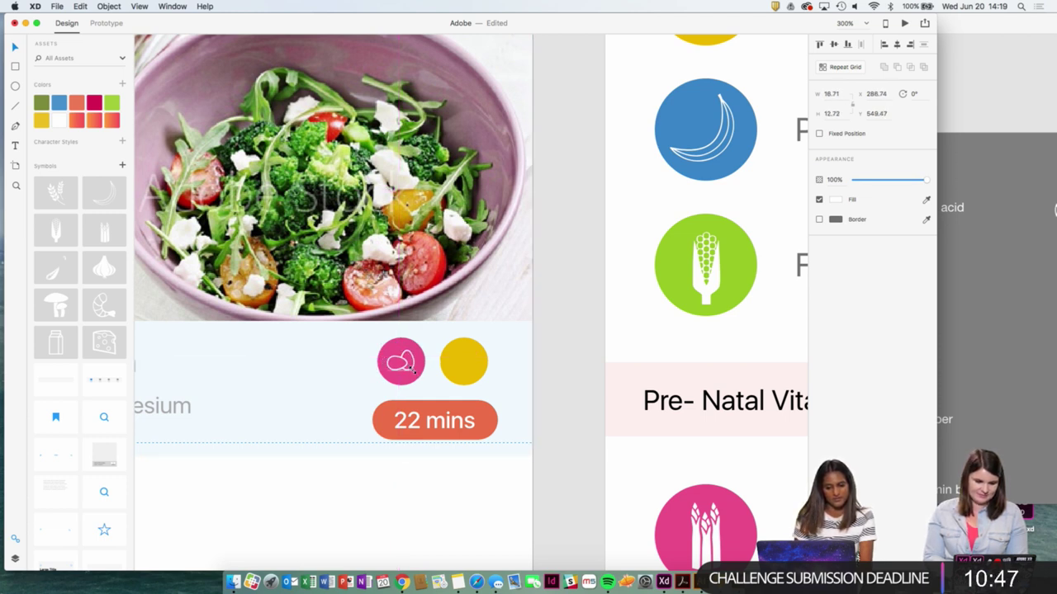
{"action": "key", "text": "Up"}
{"action": "key", "text": "super+minus"}
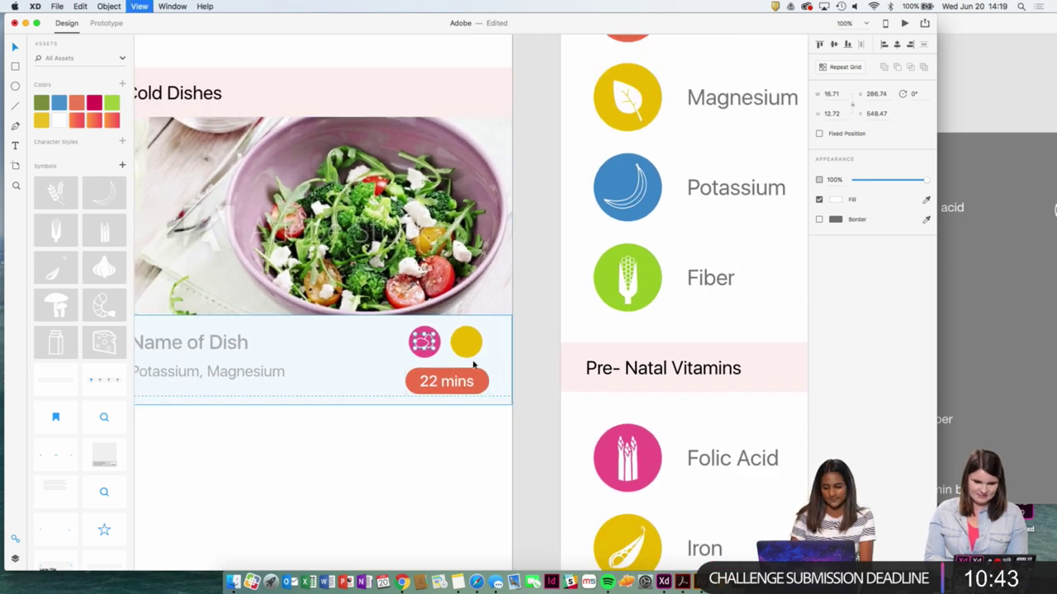
{"action": "key", "text": "super+minus"}
{"action": "left_click_drag", "start_coordinate": [498, 379], "coordinate": [479, 372]}
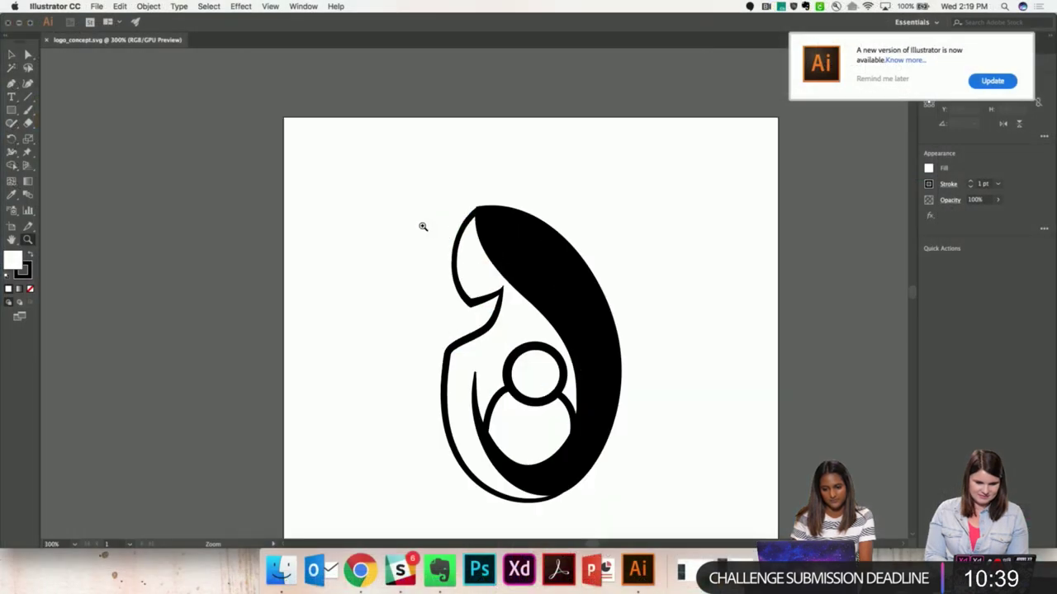
Switch to logo_concept.svg in Illustrator, isolate the mother-and-baby logo's compound path and select its outline for point editing.
{"action": "left_click", "coordinate": [489, 271]}
{"action": "scroll", "coordinate": [479, 317], "scroll_direction": "down", "scroll_amount": 3}
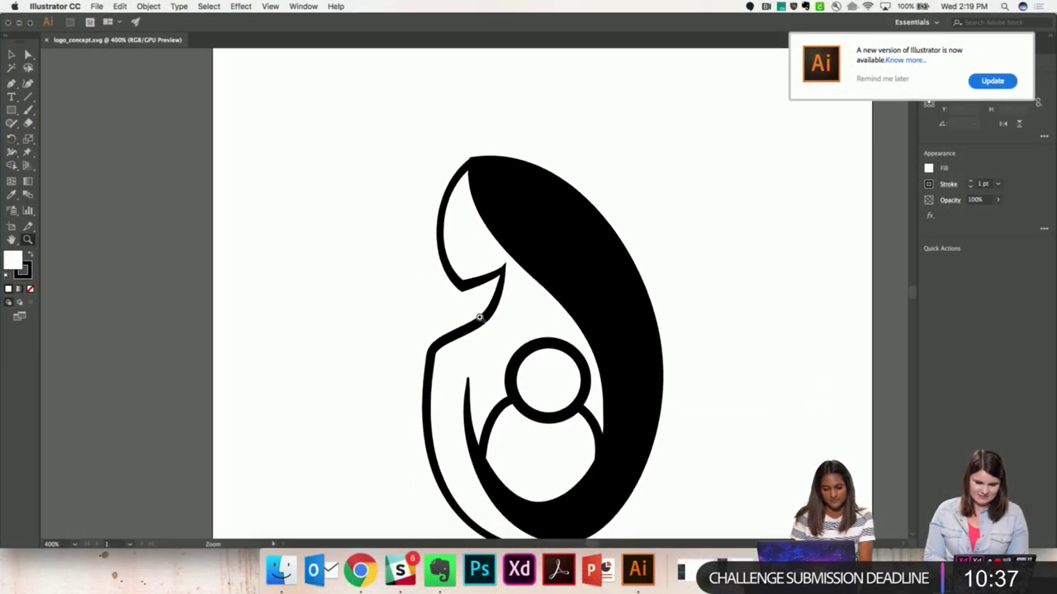
{"action": "left_click", "coordinate": [11, 54]}
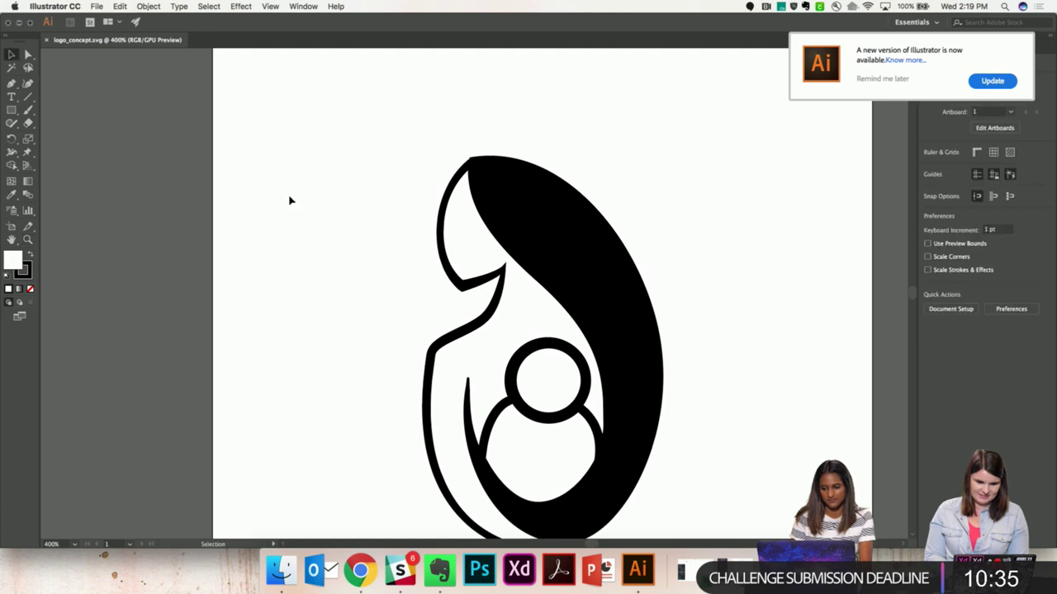
{"action": "double_click", "coordinate": [464, 288]}
{"action": "left_click", "coordinate": [464, 286]}
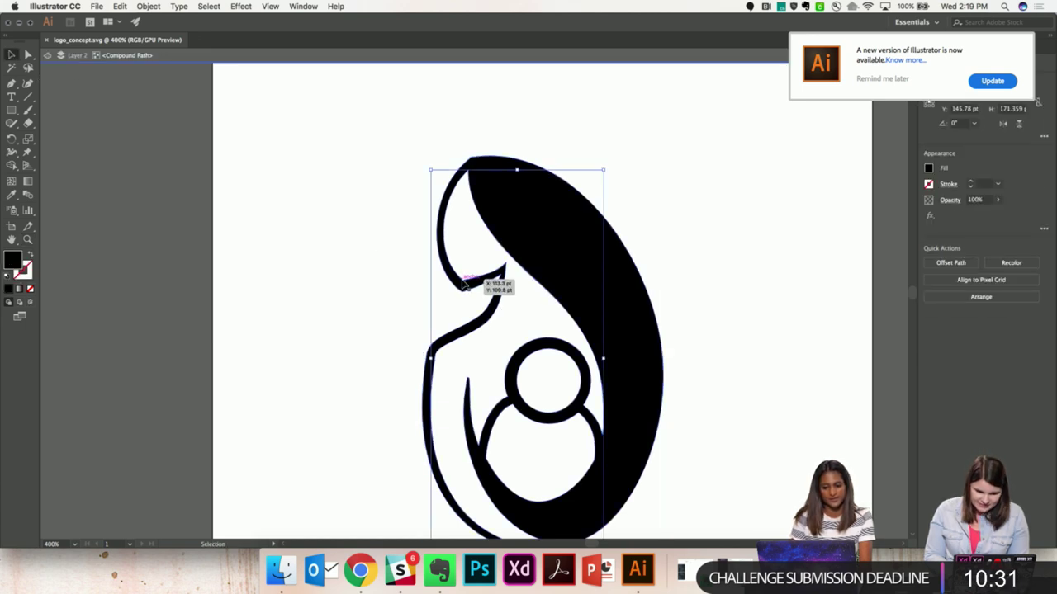
{"action": "left_click", "coordinate": [465, 288]}
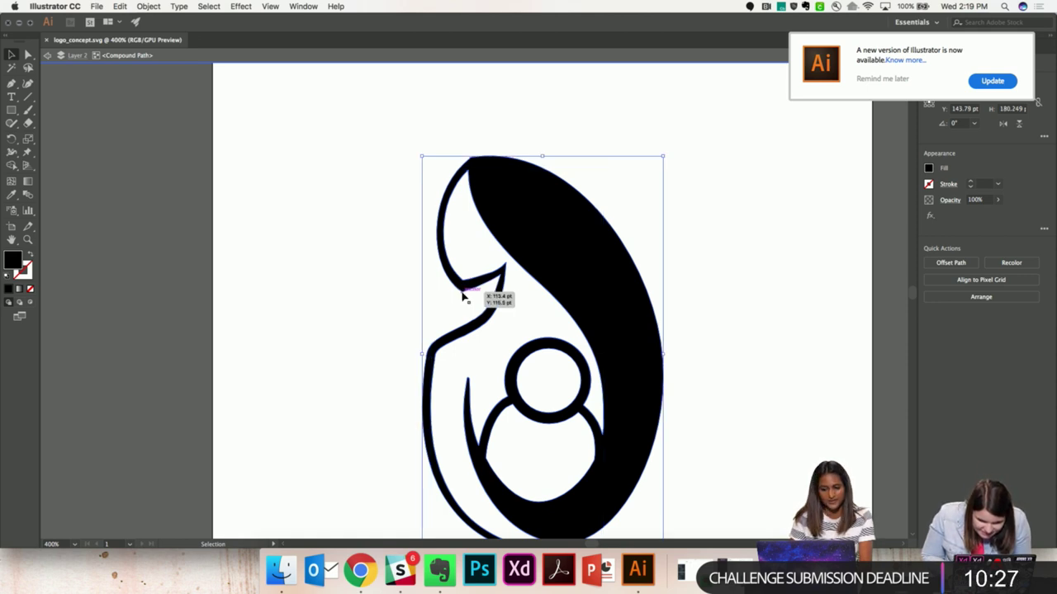
{"action": "key", "text": "a"}
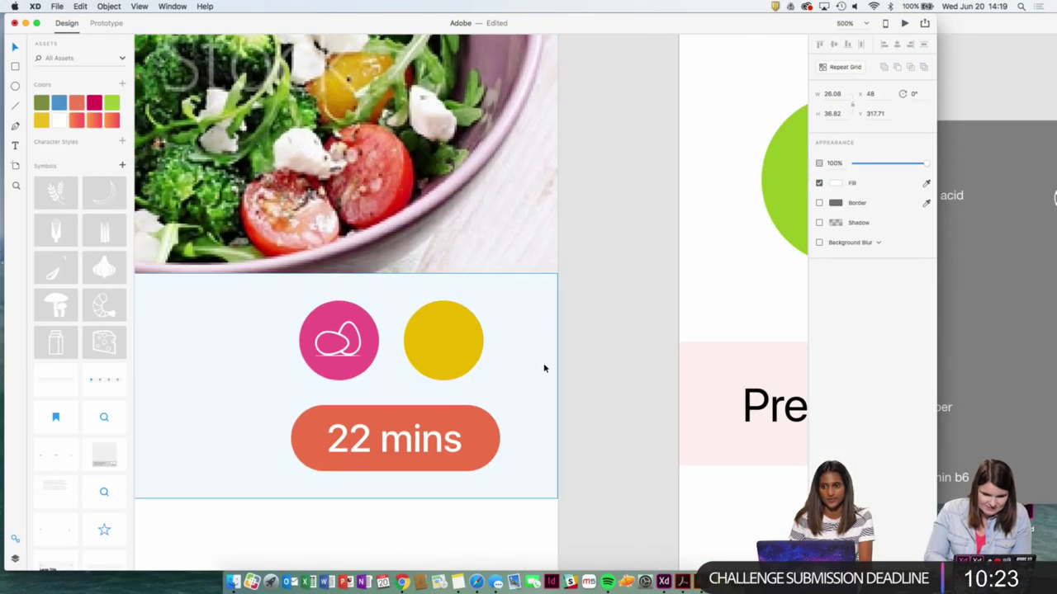
Try pasting the Magnesium leaf icon over the dish card's yellow circle and shrinking it, then undo the attempt.
{"action": "key", "text": "super+v"}
{"action": "left_click_drag", "start_coordinate": [730, 355], "coordinate": [434, 385]}
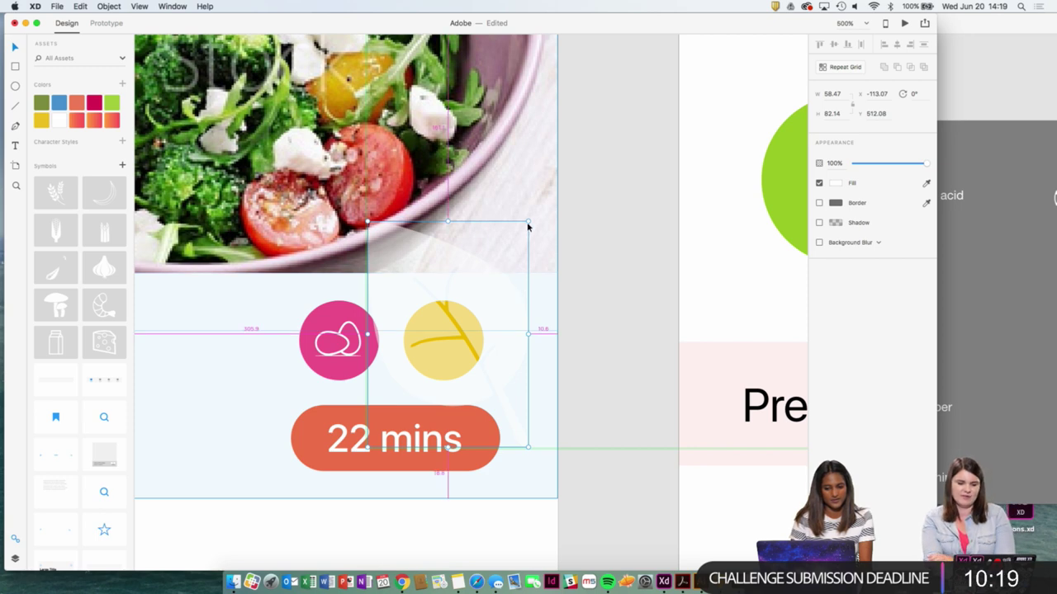
{"action": "left_click_drag", "start_coordinate": [529, 226], "coordinate": [460, 287]}
{"action": "key", "text": "super+z"}
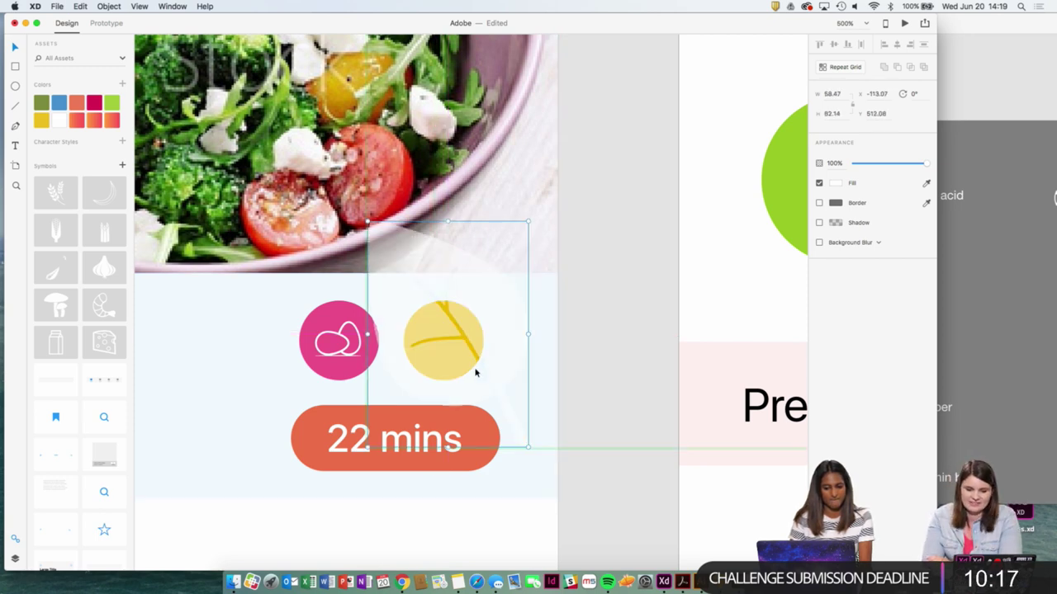
{"action": "key", "text": "super+z"}
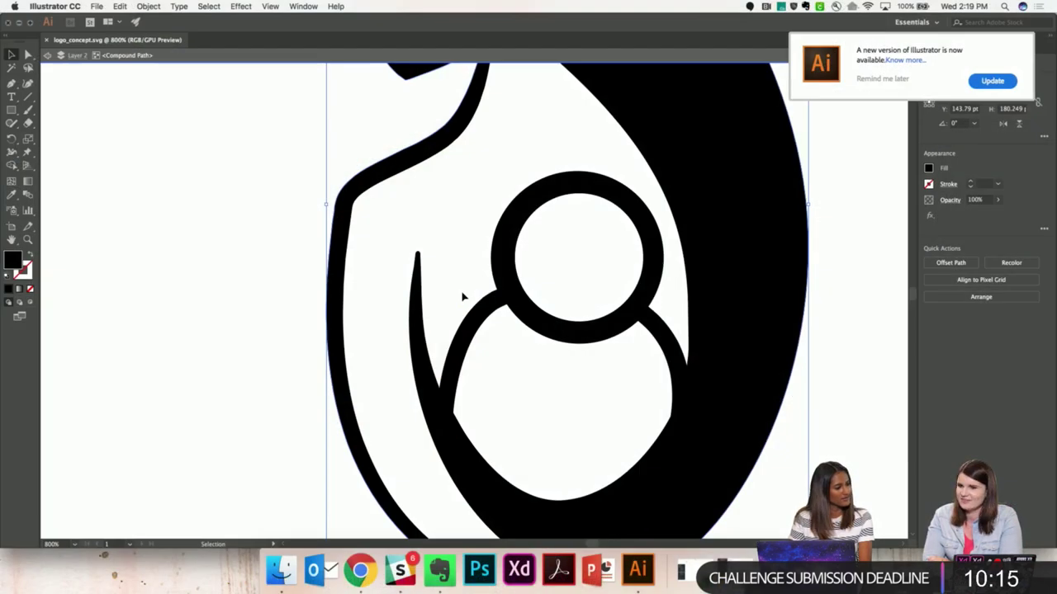
{"action": "scroll", "coordinate": [463, 297], "scroll_direction": "right", "scroll_amount": 2}
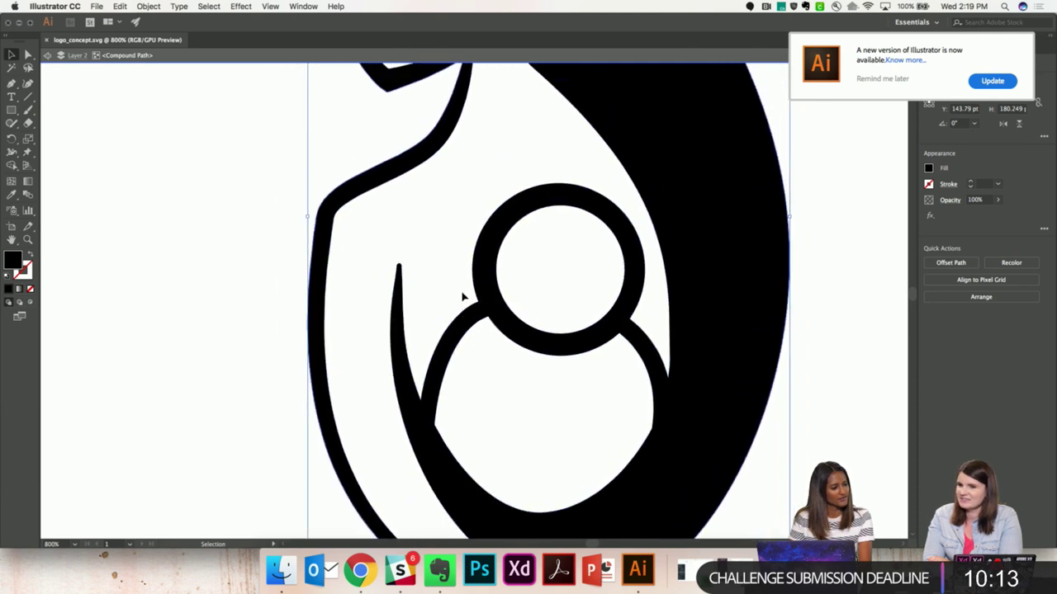
{"action": "scroll", "coordinate": [462, 297], "scroll_direction": "up", "scroll_amount": 5}
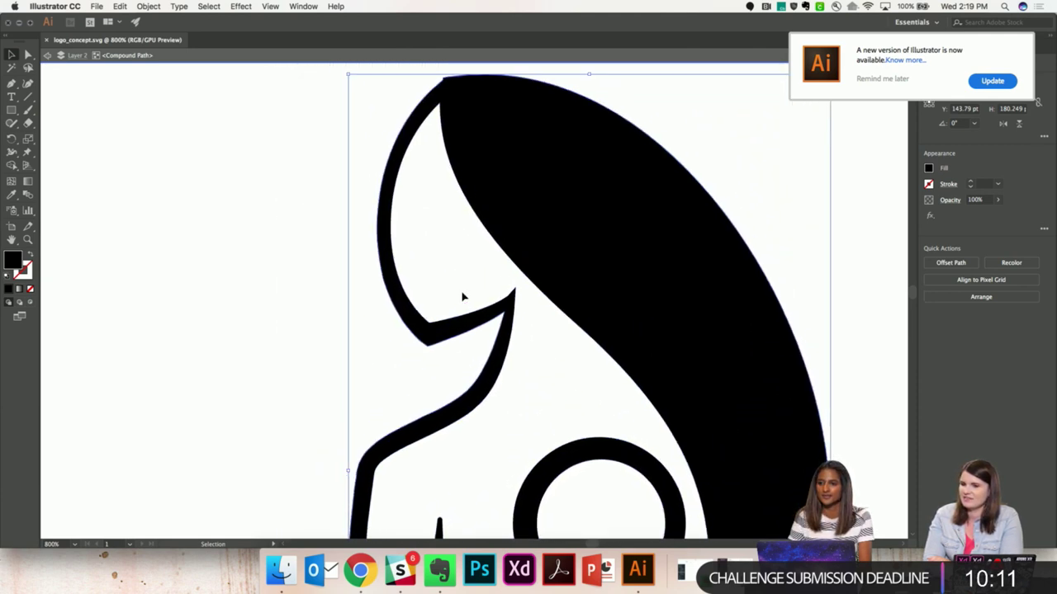
{"action": "scroll", "coordinate": [462, 297], "scroll_direction": "down", "scroll_amount": 3}
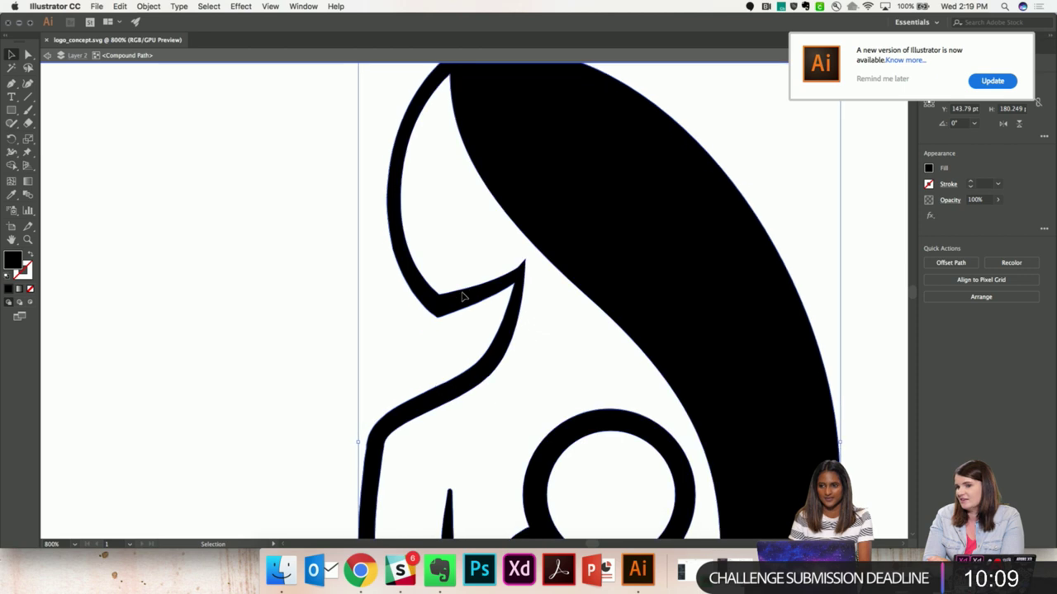
{"action": "scroll", "coordinate": [462, 297], "scroll_direction": "down", "scroll_amount": 4}
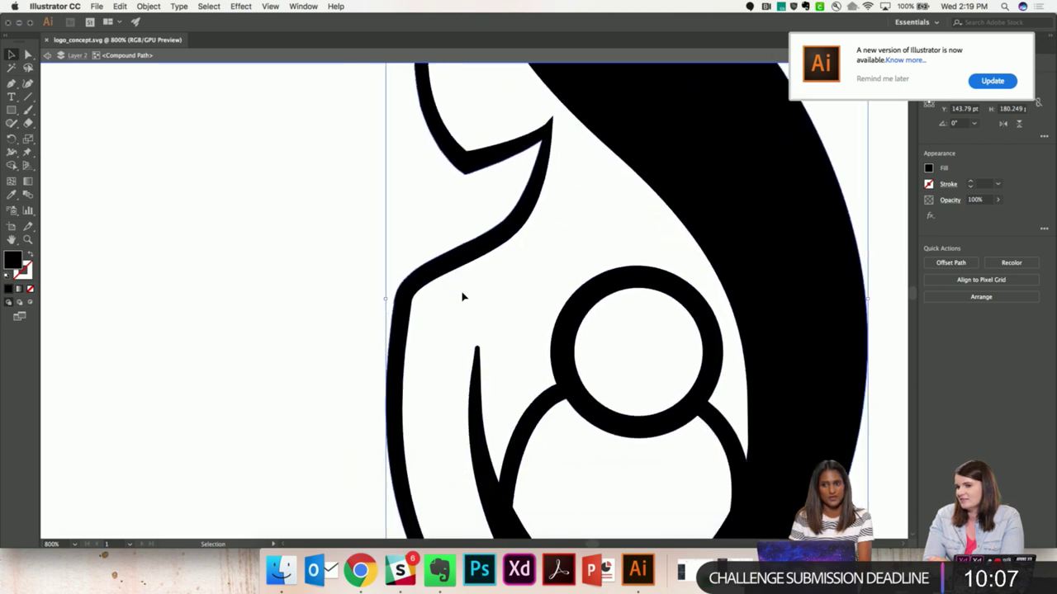
{"action": "scroll", "coordinate": [463, 298], "scroll_direction": "right", "scroll_amount": 3}
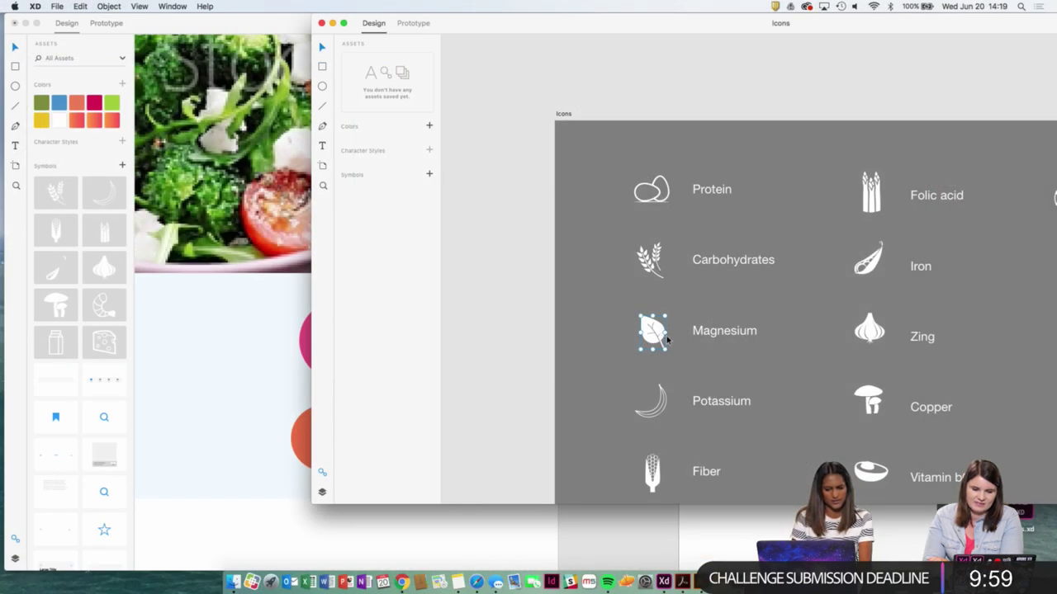
Return to the nutrition design, ungroup the Cold Dishes card and paste the Magnesium leaf icon from the Icons document onto it.
{"action": "left_click", "coordinate": [600, 517]}
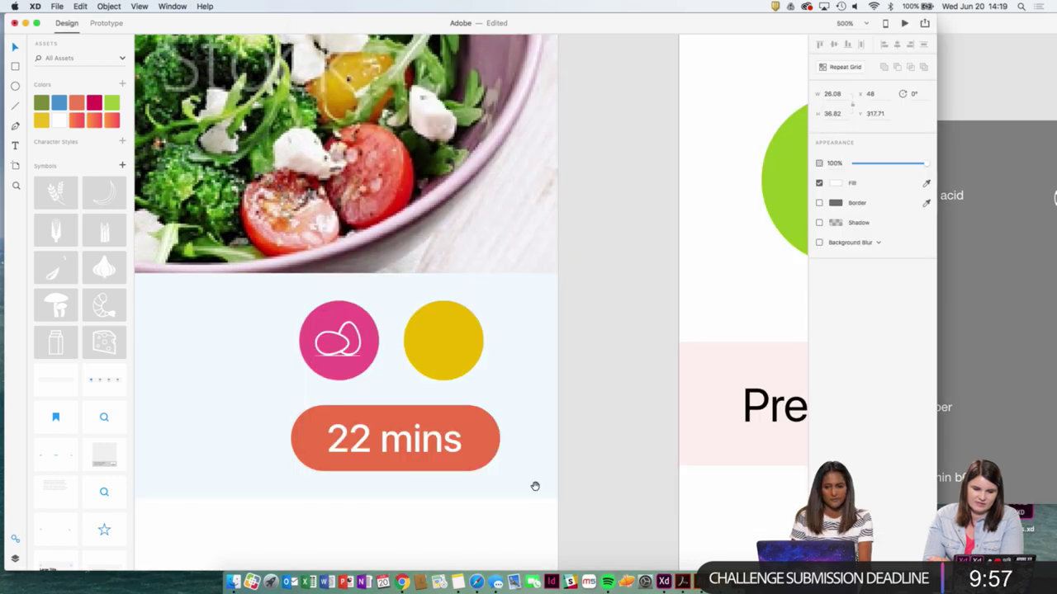
{"action": "key", "text": "super+equal"}
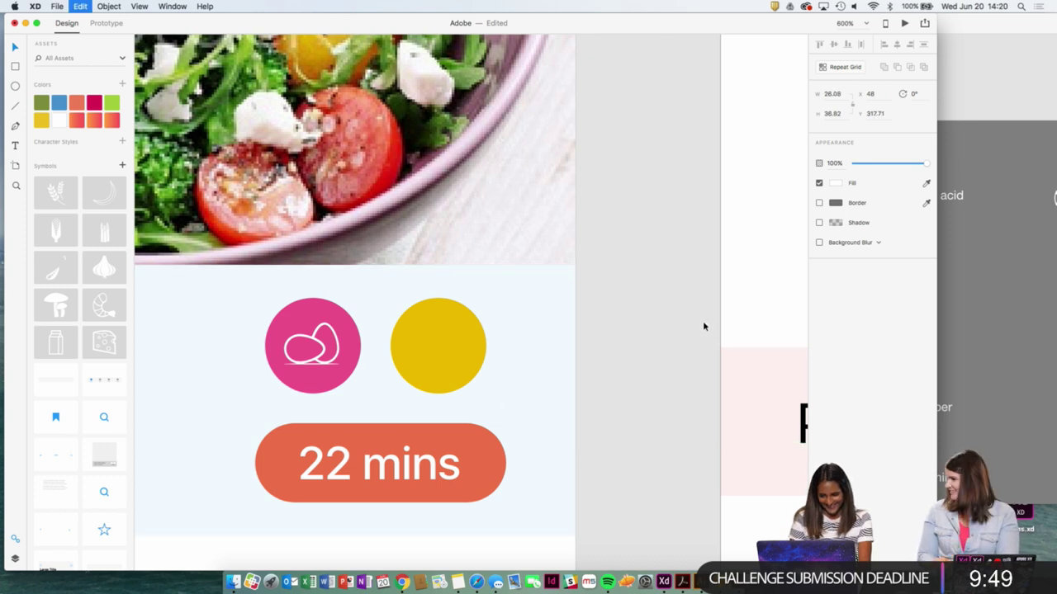
{"action": "right_click", "coordinate": [464, 347]}
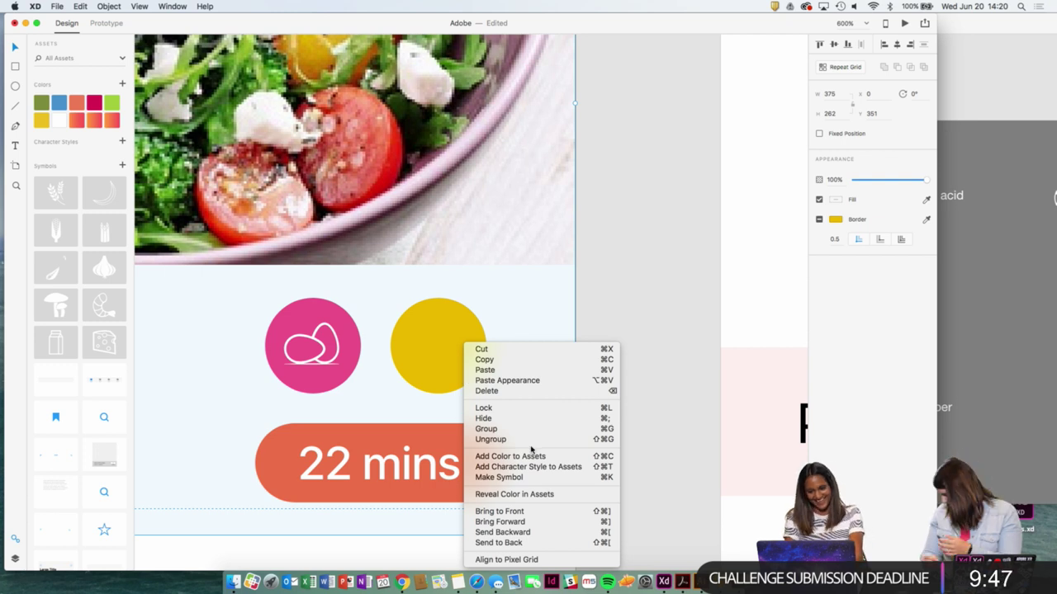
{"action": "key", "text": "Escape"}
{"action": "right_click", "coordinate": [434, 381]}
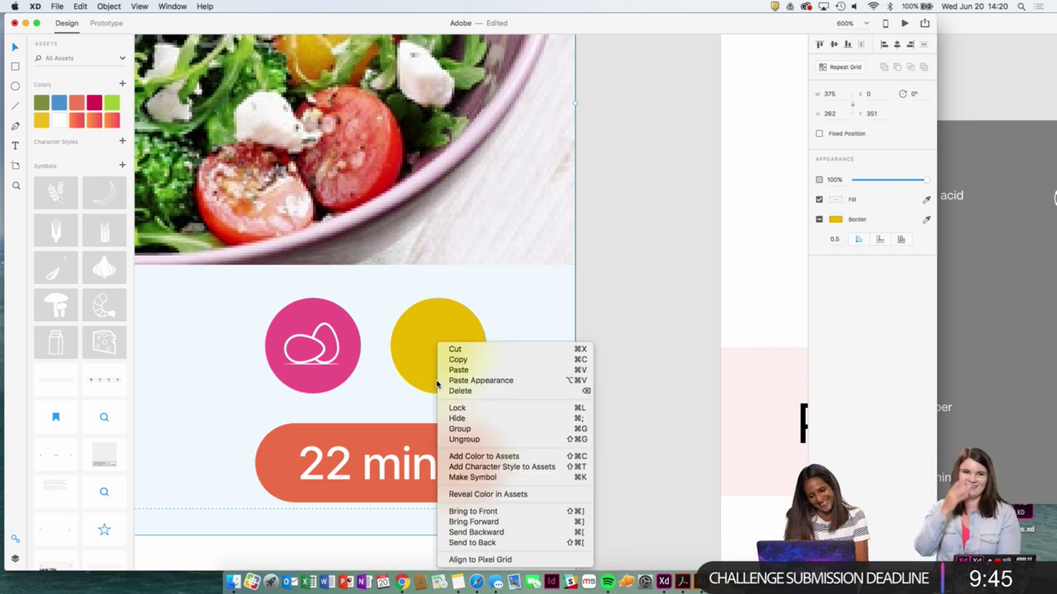
{"action": "left_click", "coordinate": [491, 442]}
{"action": "key", "text": "super+v"}
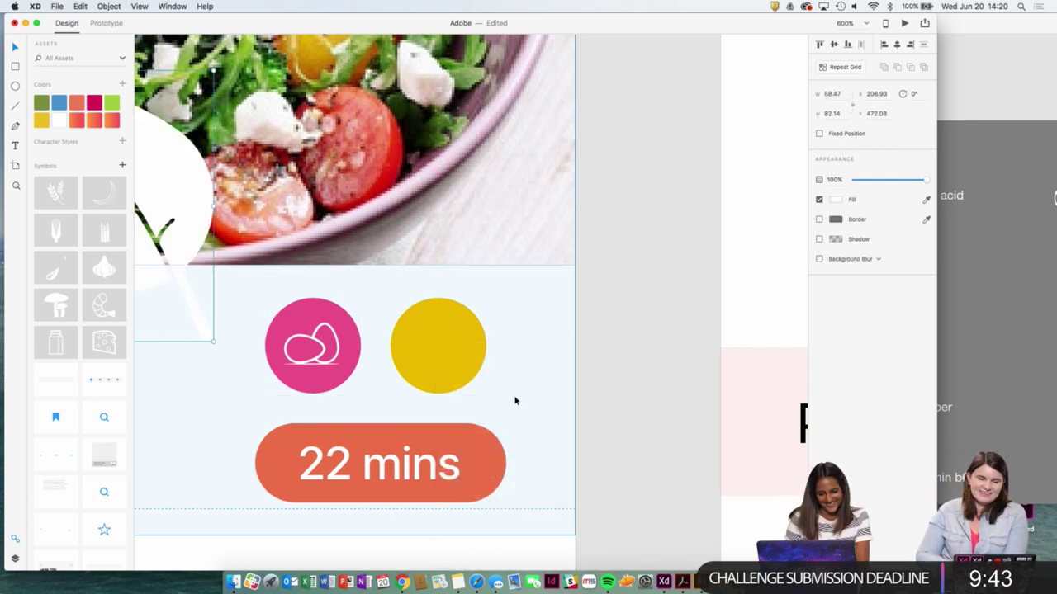
Shrink the leaf icon to about 12.4 by 17.4 and place it inside the card's yellow circle.
{"action": "left_click_drag", "start_coordinate": [200, 194], "coordinate": [511, 366]}
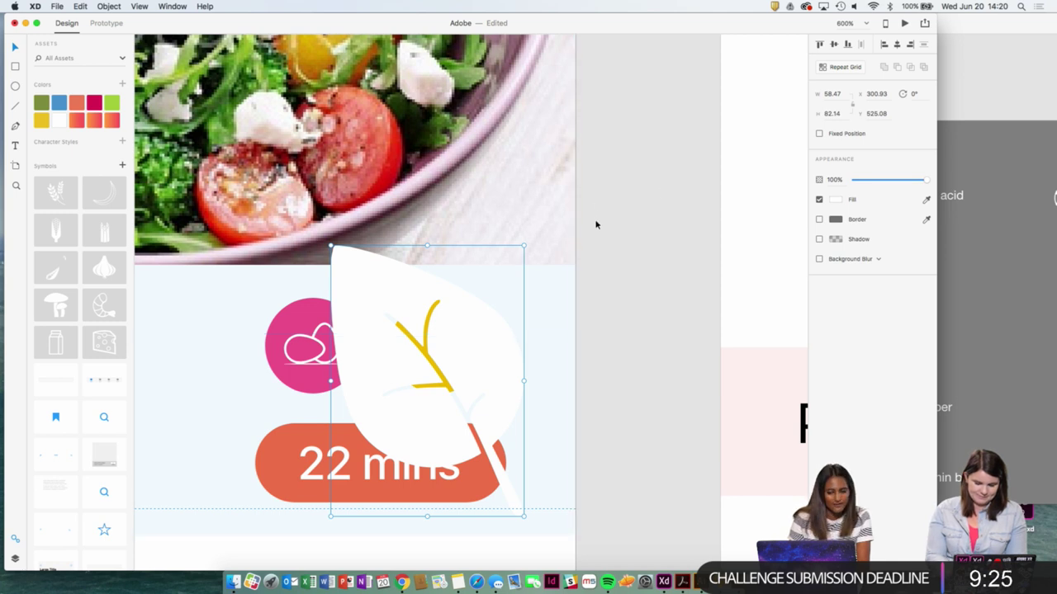
{"action": "key", "text": "alt"}
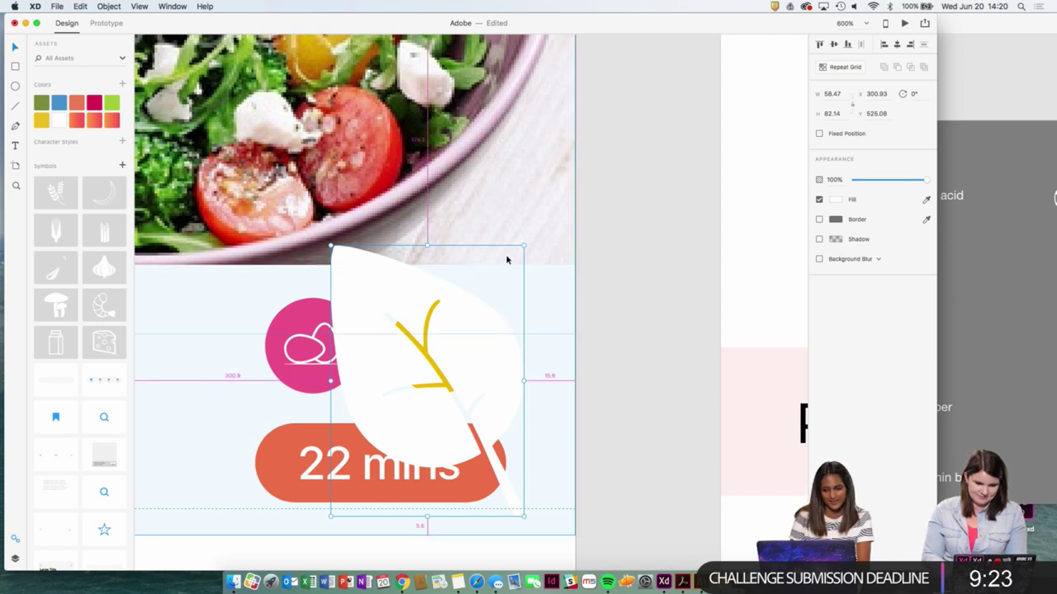
{"action": "left_click_drag", "start_coordinate": [524, 246], "coordinate": [449, 351]}
{"action": "key", "text": "alt"}
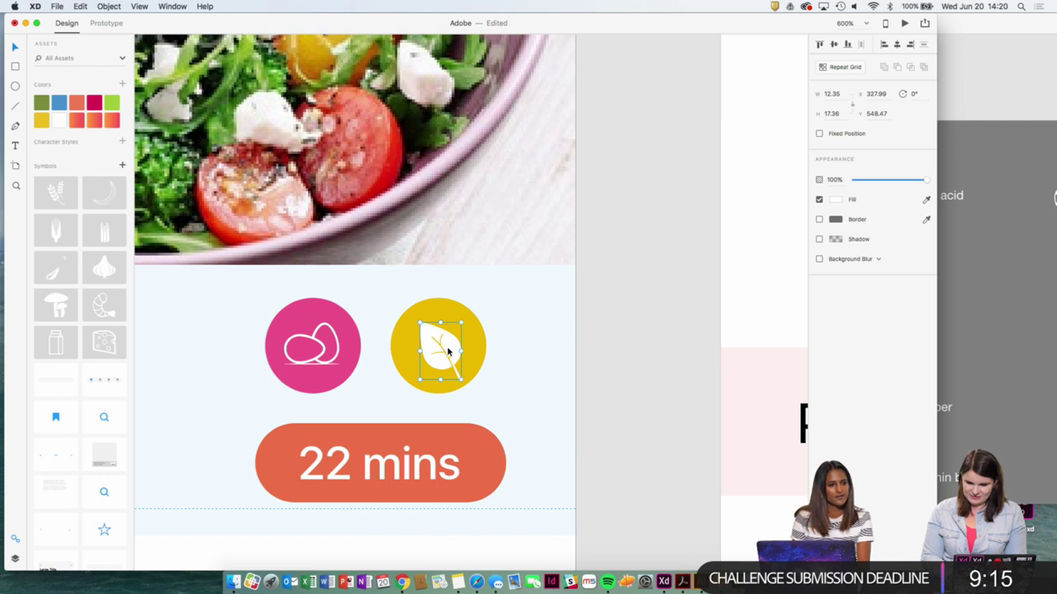
Nudge the leaf icon up slightly and centre it horizontally in the dish card's yellow circle.
{"action": "key", "text": "Up"}
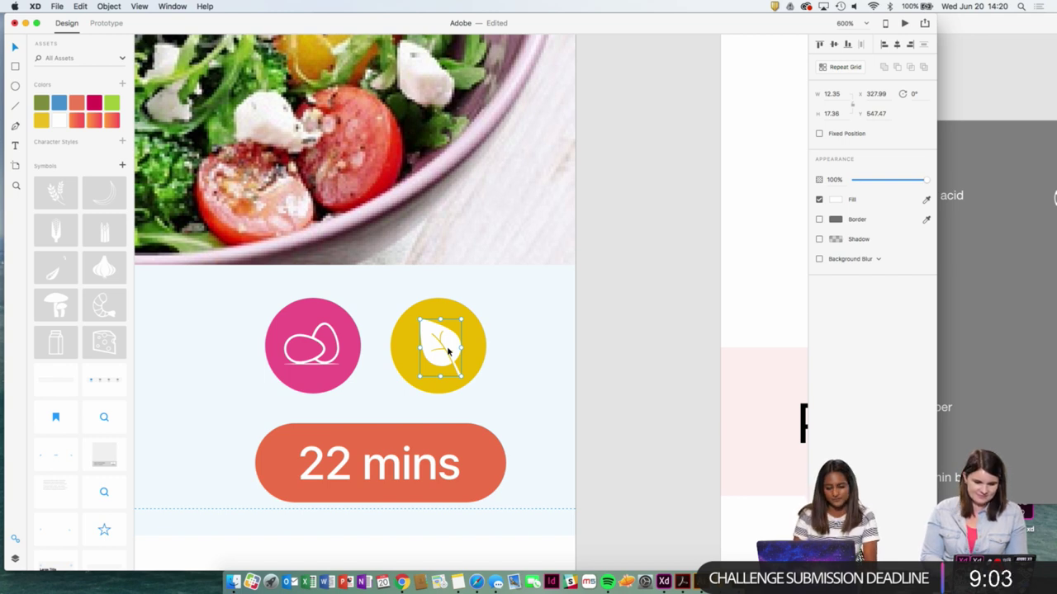
{"action": "left_click", "coordinate": [464, 352], "text": "shift"}
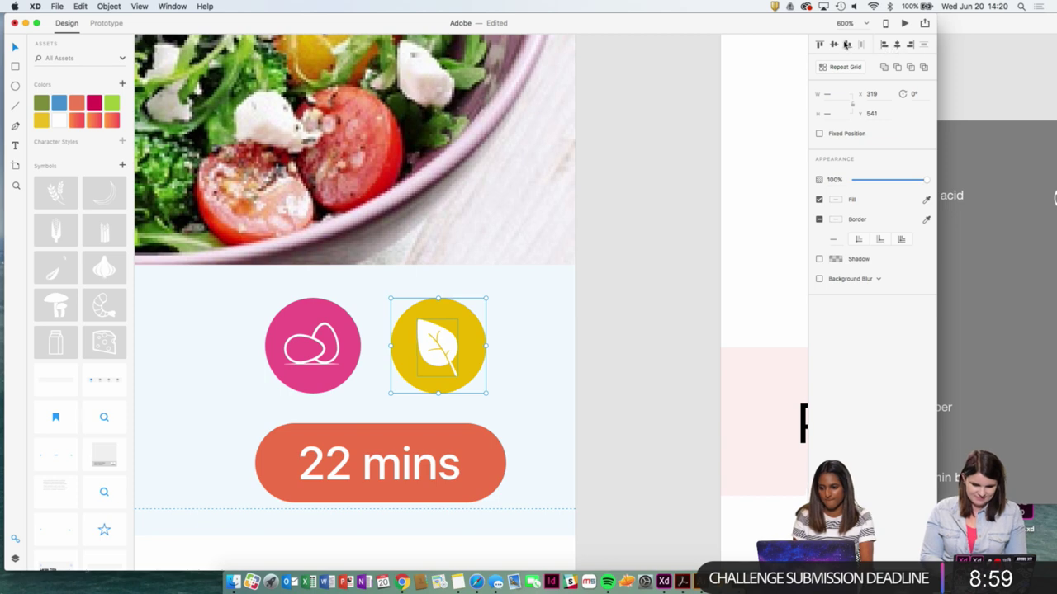
{"action": "left_click", "coordinate": [649, 237]}
{"action": "scroll", "coordinate": [649, 237], "scroll_direction": "down", "scroll_amount": 5}
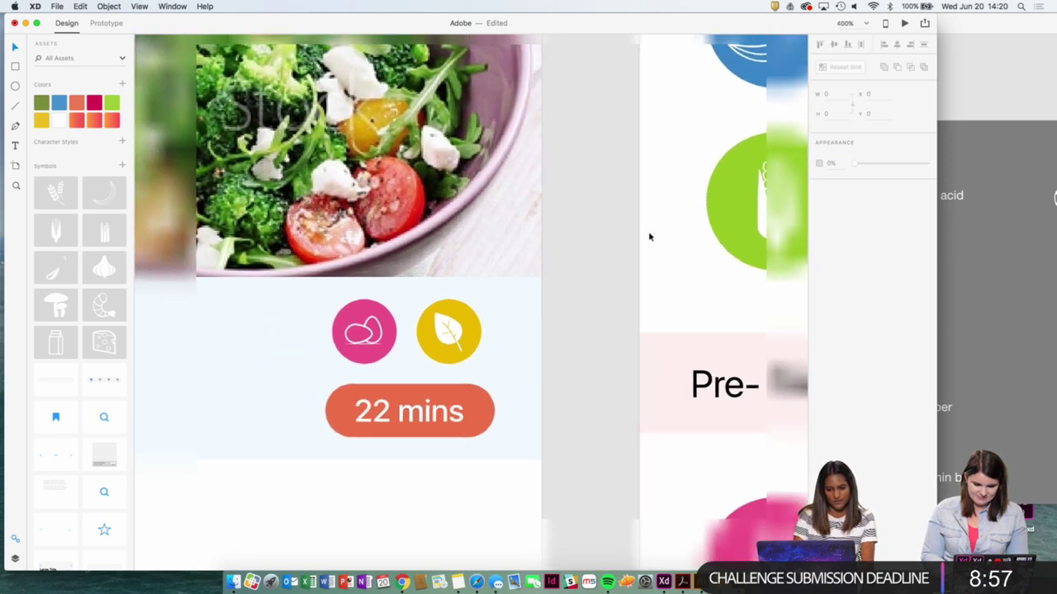
{"action": "left_click_drag", "start_coordinate": [442, 372], "coordinate": [515, 437]}
{"action": "key", "text": "super+minus"}
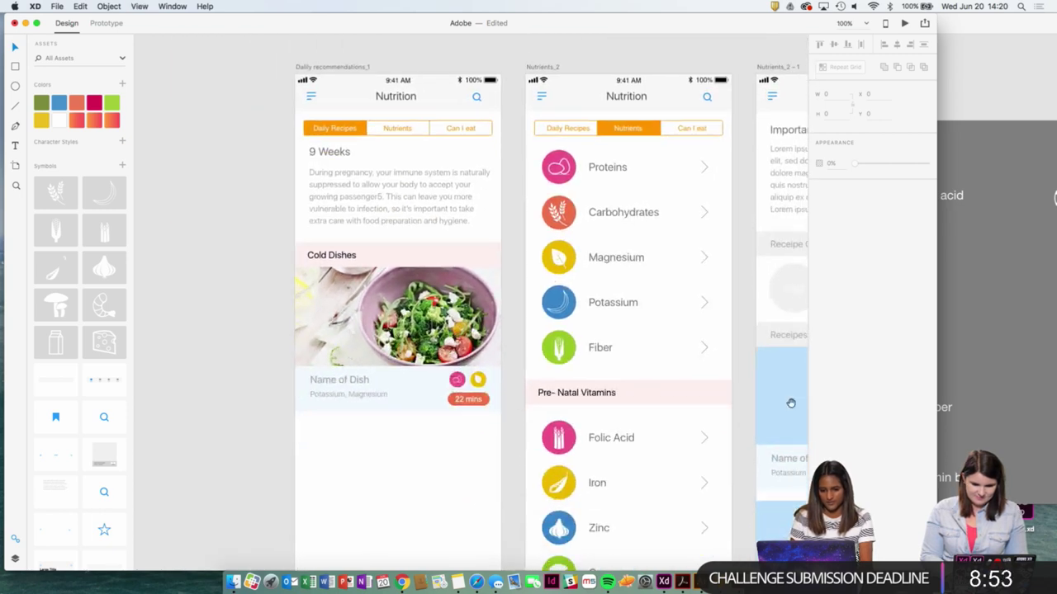
Switch to logo_concept.svg in Illustrator, enlarge the red NOMMA text and reposition it across the mother-and-baby logo.
{"action": "key", "text": "ctrl+Up"}
{"action": "left_click", "coordinate": [948, 390]}
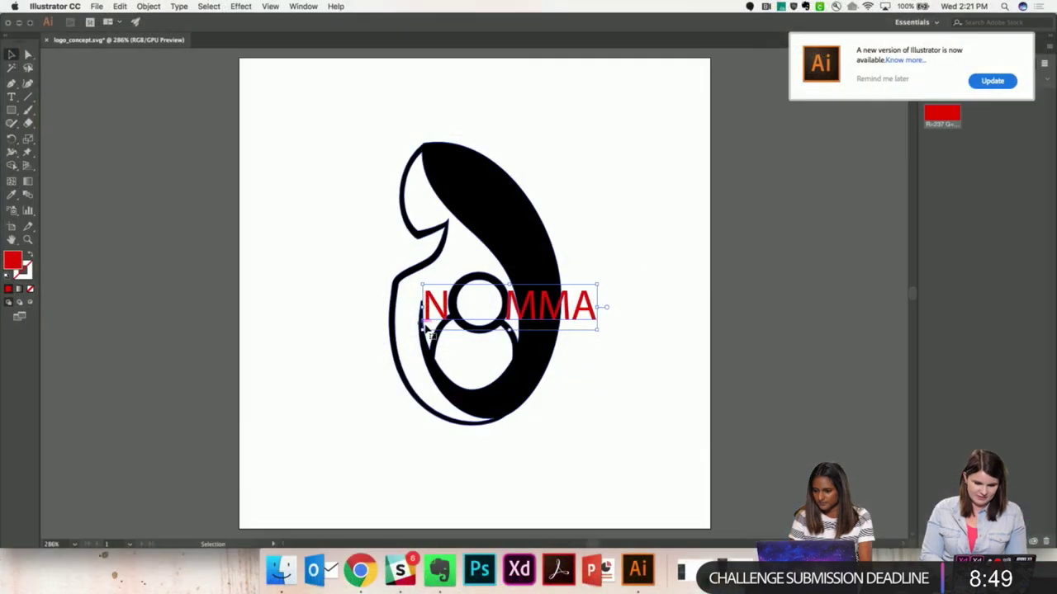
{"action": "left_click_drag", "start_coordinate": [425, 330], "coordinate": [373, 341]}
{"action": "left_click_drag", "start_coordinate": [545, 309], "coordinate": [582, 299]}
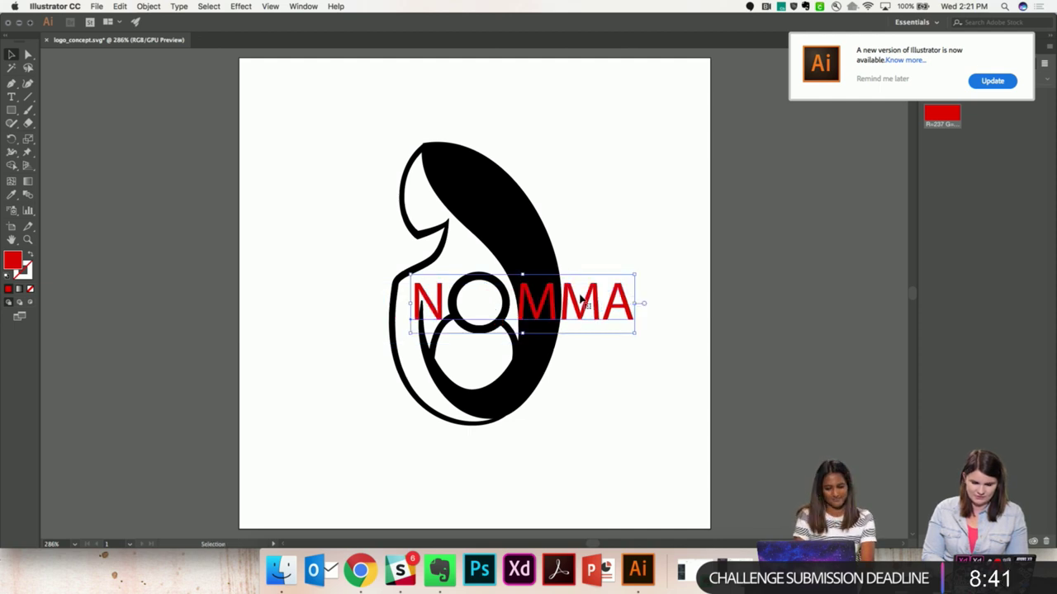
{"action": "left_click", "coordinate": [590, 366]}
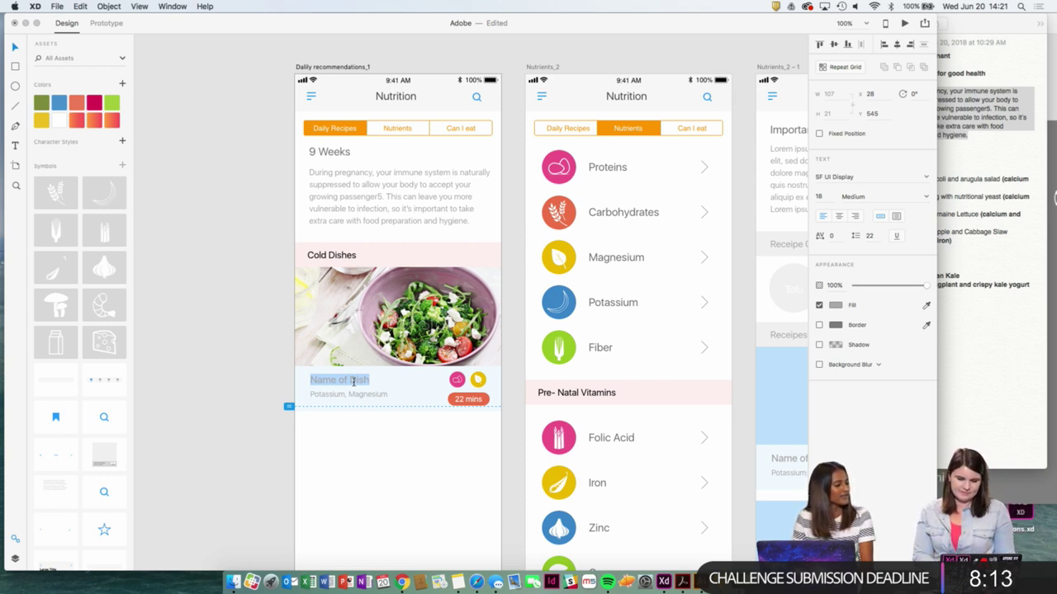
Return to the nutrition design, consult the "9 weeks pregnant" note and rename the cold dish "Broccoli and Argula Salad".
{"action": "left_click", "coordinate": [1001, 309]}
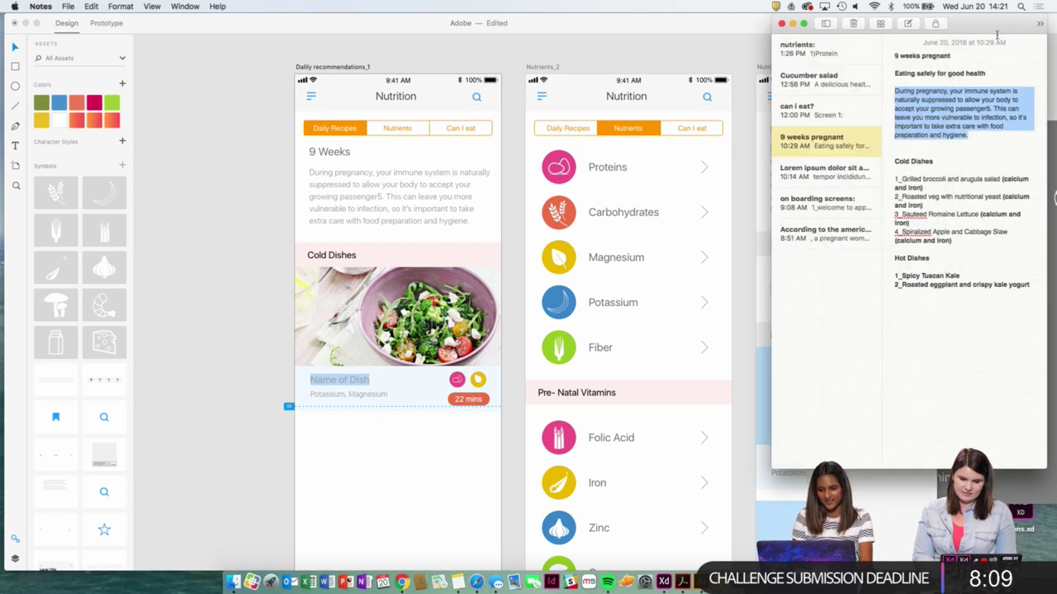
{"action": "left_click", "coordinate": [364, 381]}
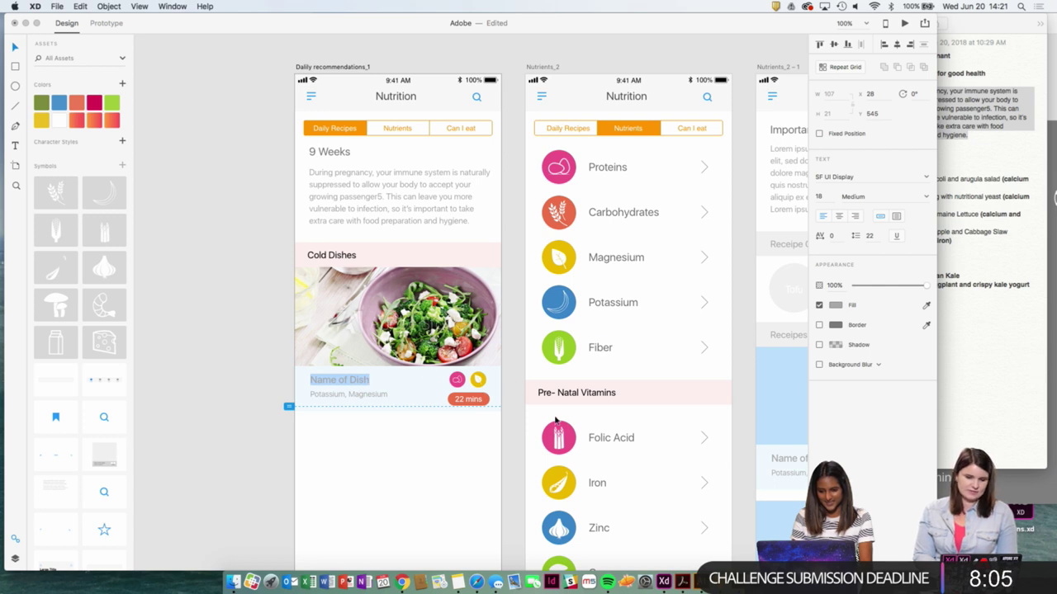
{"action": "left_click", "coordinate": [993, 313]}
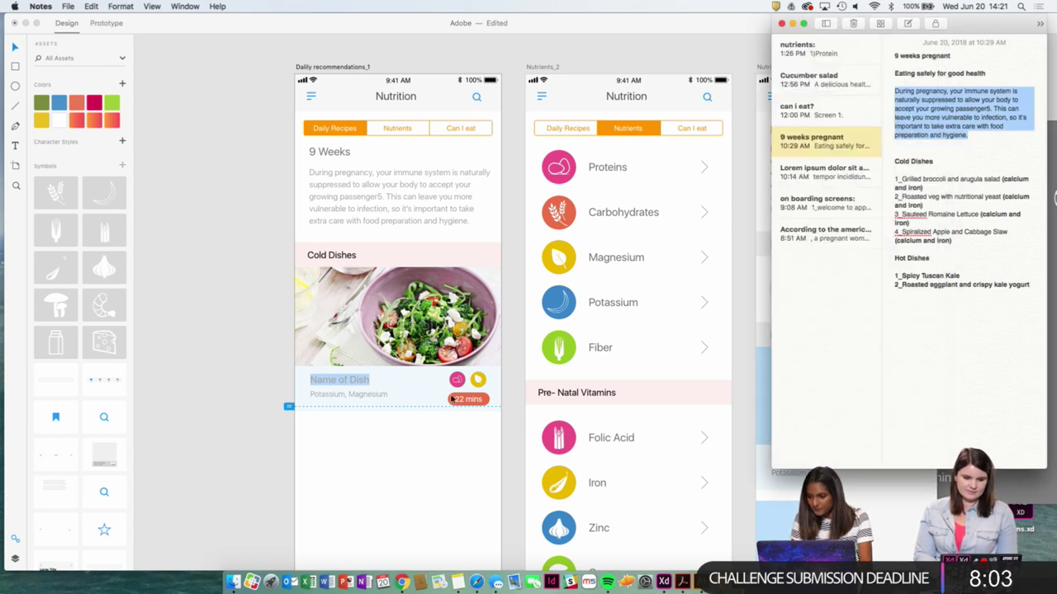
{"action": "left_click", "coordinate": [360, 378]}
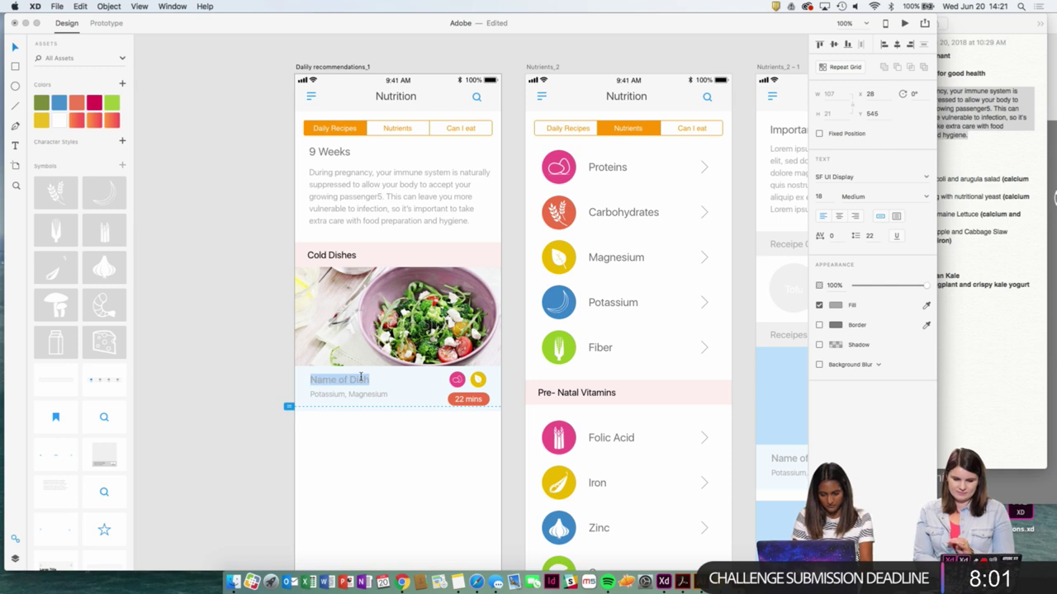
{"action": "type", "text": "B"}
{"action": "key", "text": "BackSpace"}
{"action": "type", "text": "r"}
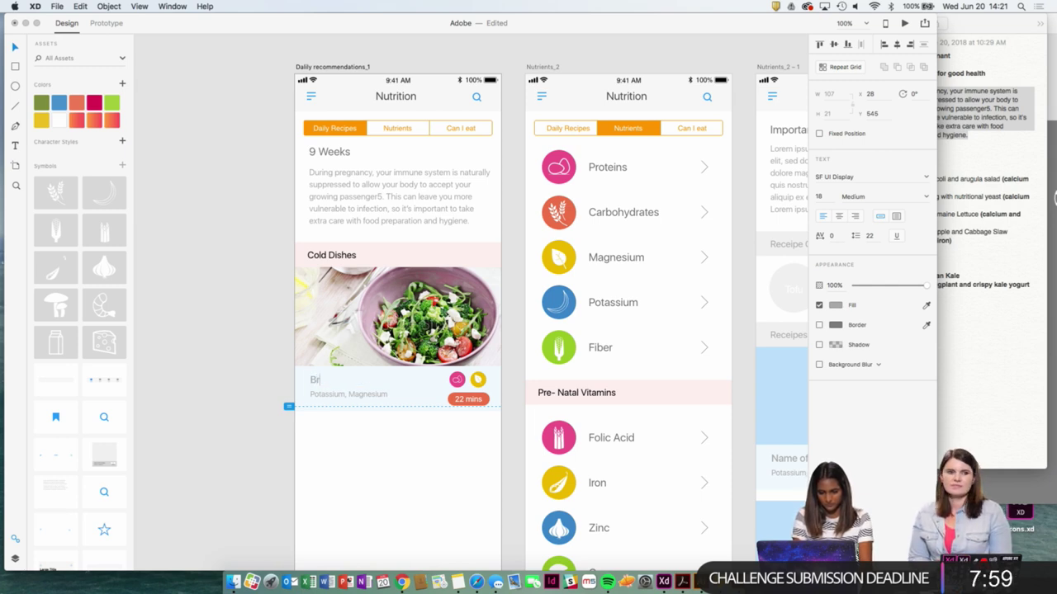
{"action": "type", "text": "occoli"}
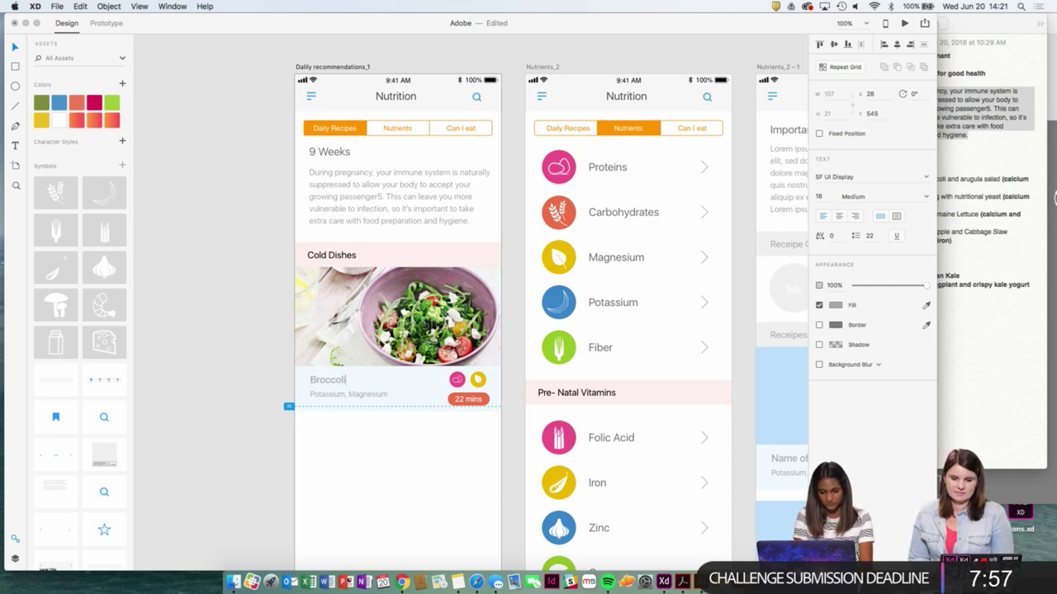
{"action": "type", "text": " sa"}
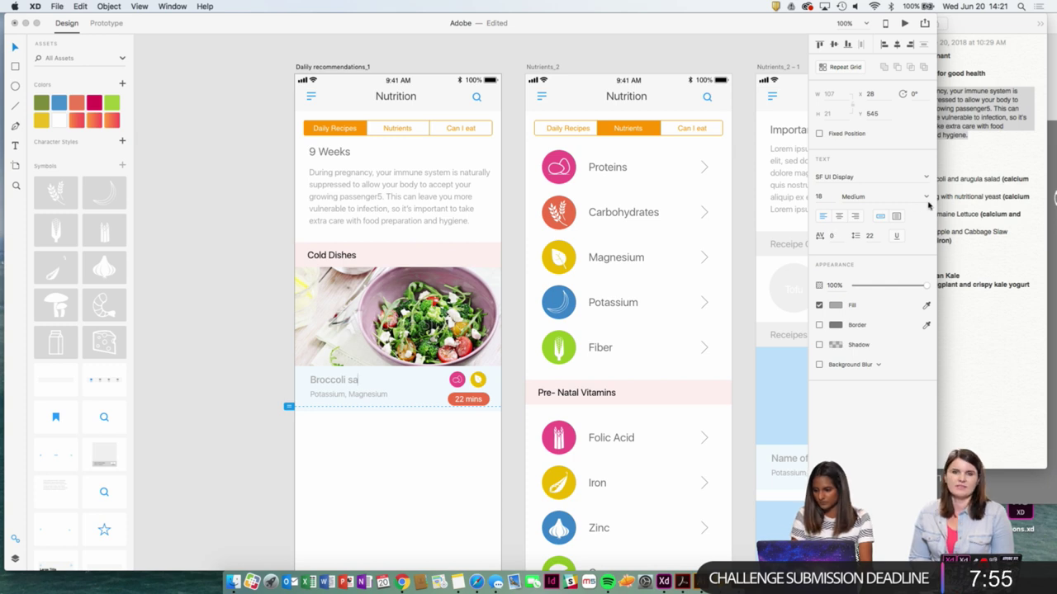
{"action": "key", "text": "BackSpace"}
{"action": "key", "text": "BackSpace"}
{"action": "type", "text": "and A"}
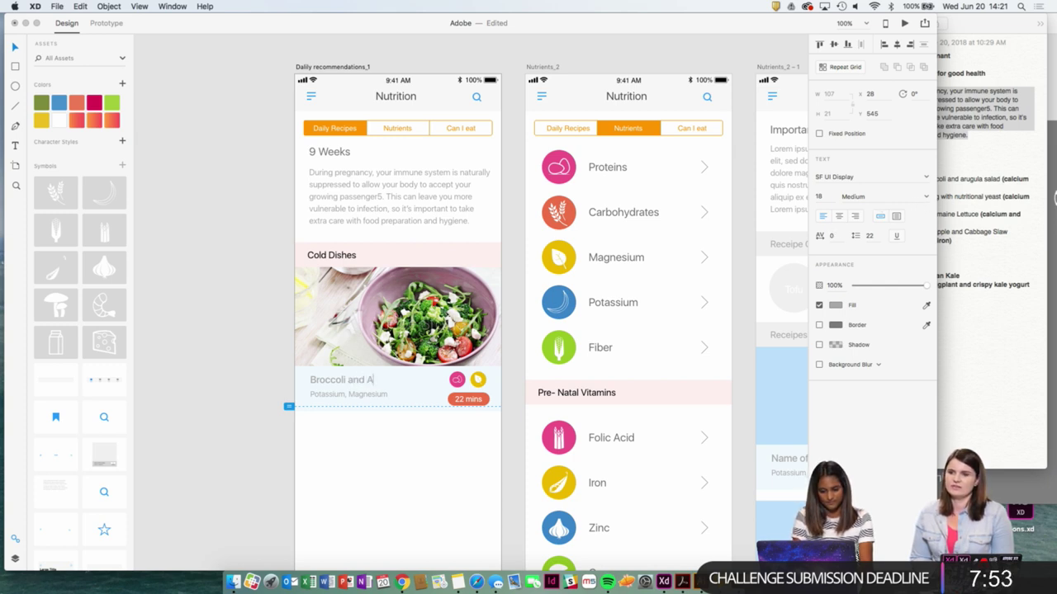
{"action": "type", "text": "e"}
{"action": "key", "text": "BackSpace"}
{"action": "type", "text": "rgu"}
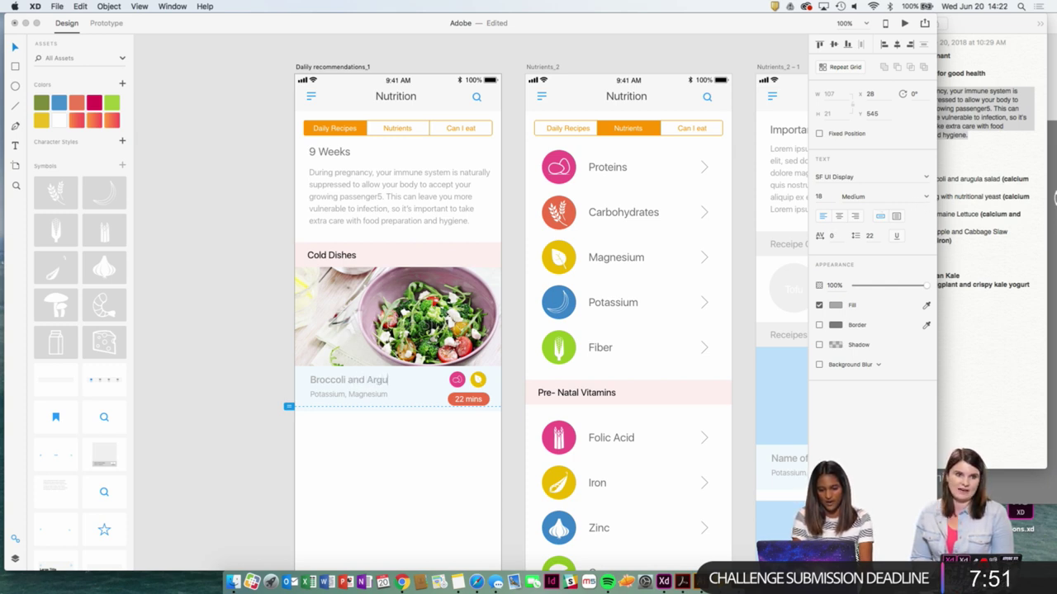
{"action": "type", "text": "la Sal"}
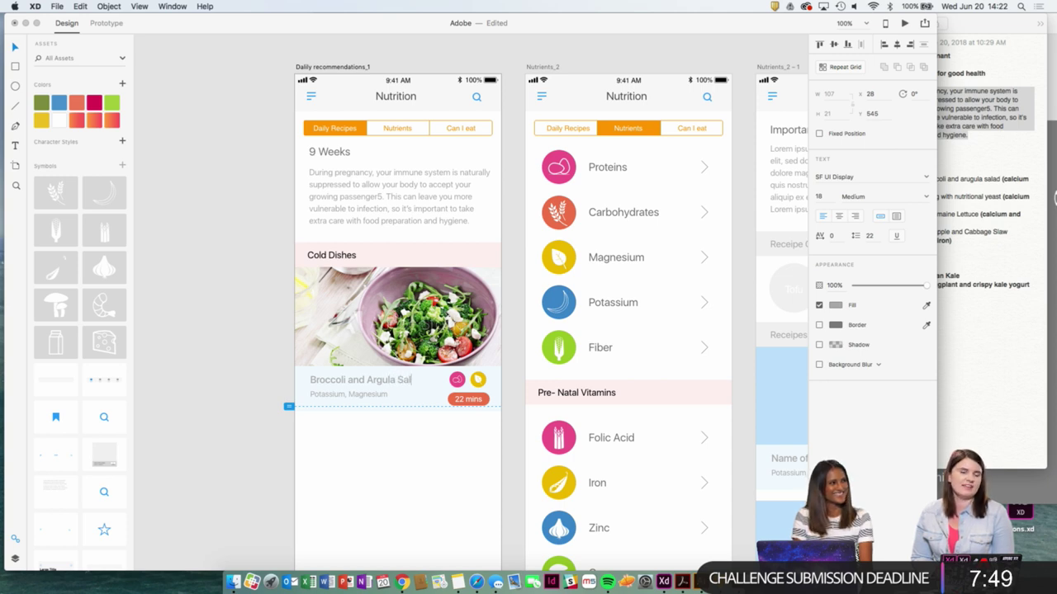
{"action": "type", "text": "ad"}
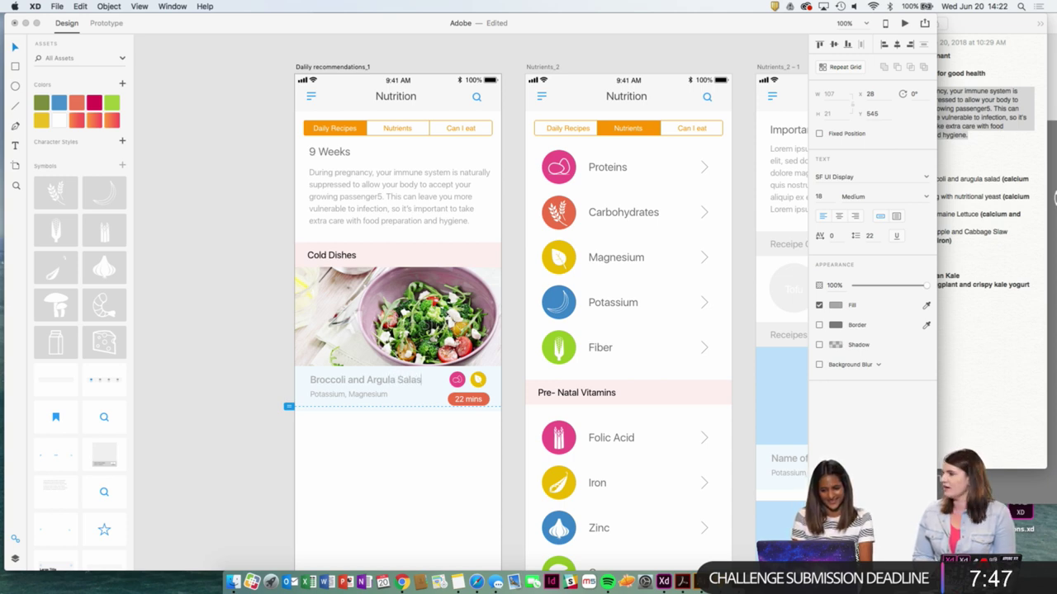
{"action": "left_click", "coordinate": [879, 215]}
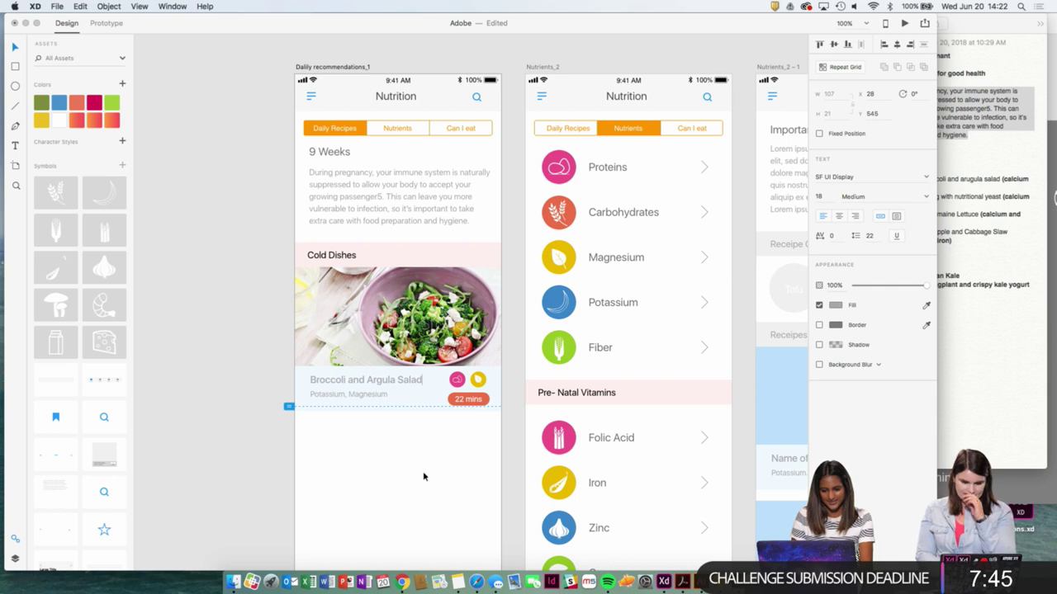
Replace Potassium with "Proteins" in the nutrient line beneath the dish name.
{"action": "double_click", "coordinate": [334, 396]}
{"action": "left_click", "coordinate": [340, 395]}
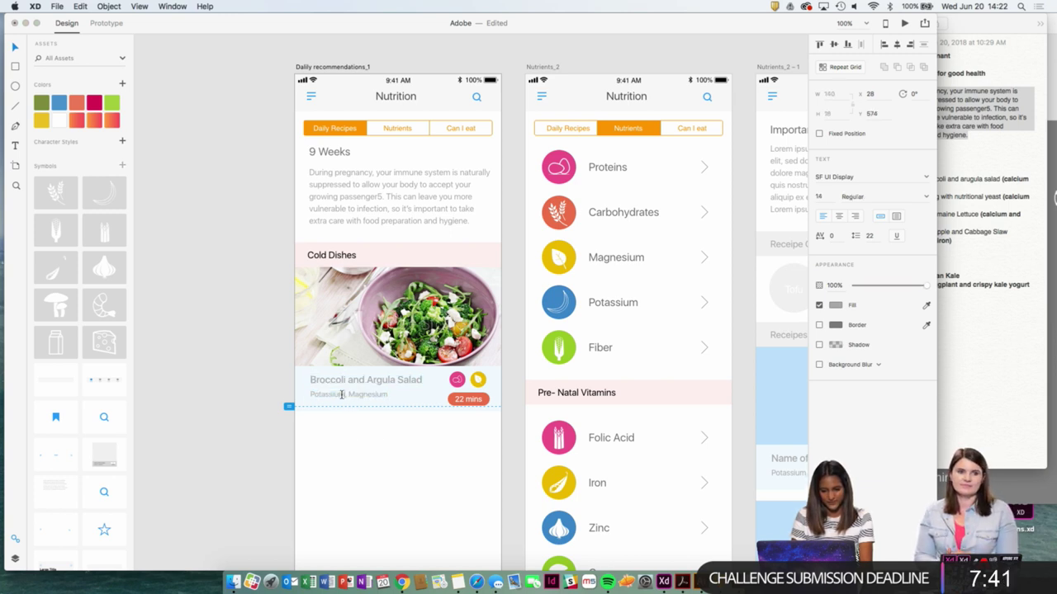
{"action": "double_click", "coordinate": [341, 394]}
{"action": "type", "text": "Prot"}
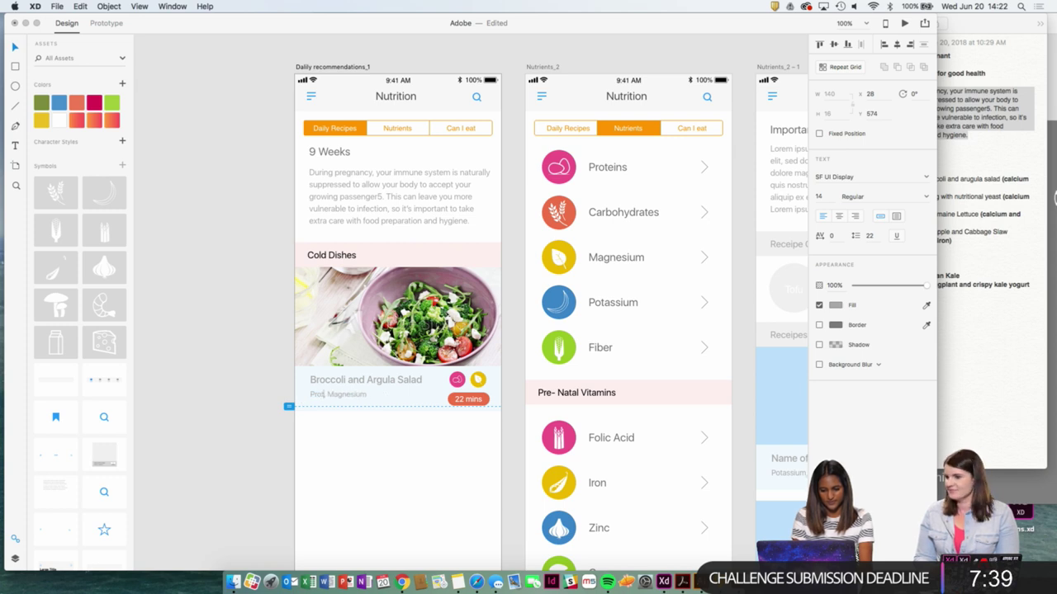
{"action": "type", "text": "eins"}
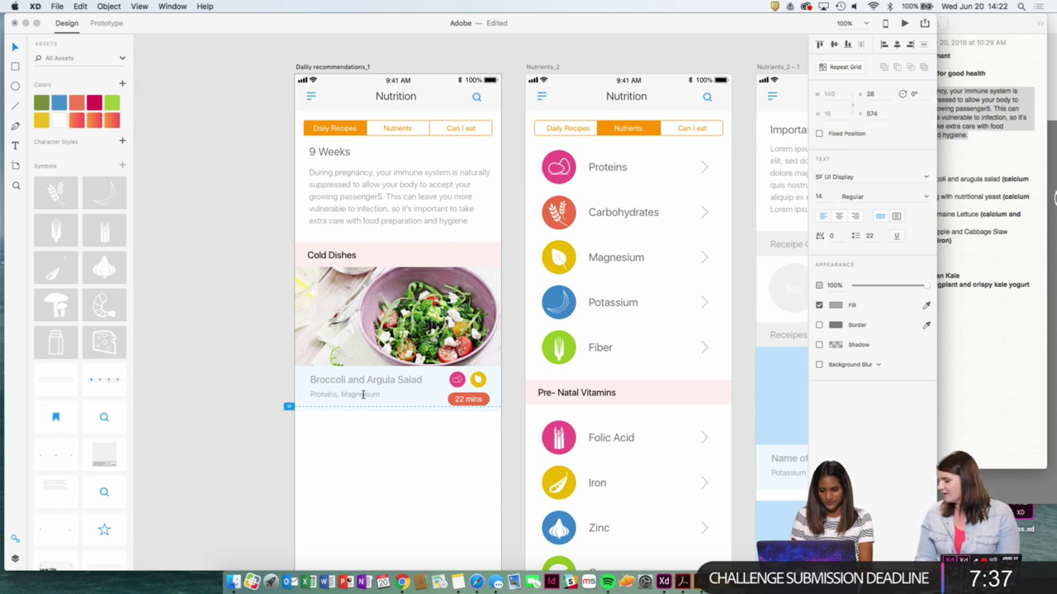
{"action": "double_click", "coordinate": [363, 394]}
{"action": "left_click", "coordinate": [376, 395]}
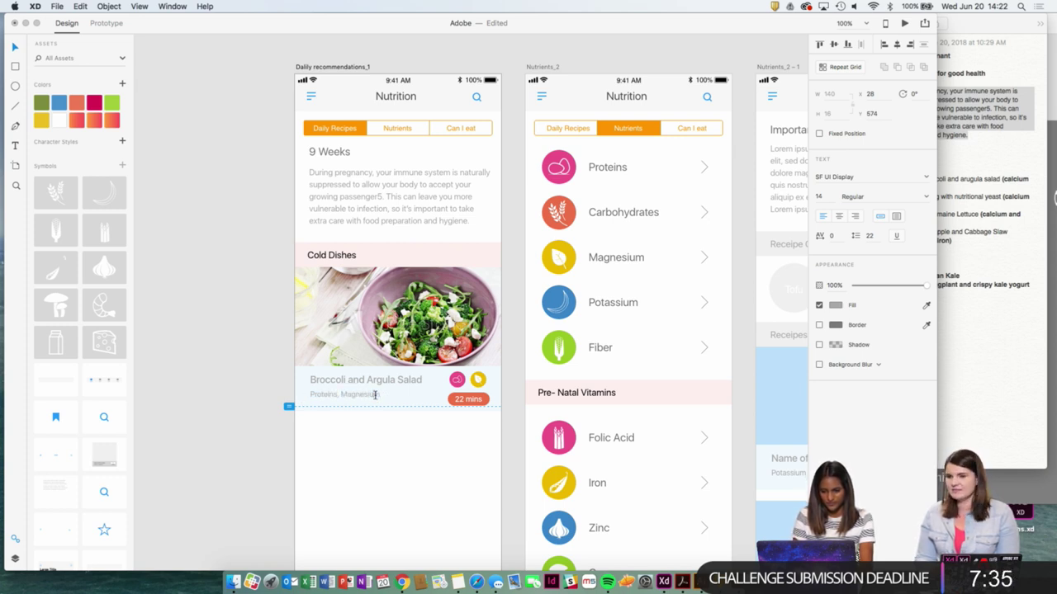
{"action": "left_click", "coordinate": [369, 451]}
{"action": "left_click", "coordinate": [369, 454]}
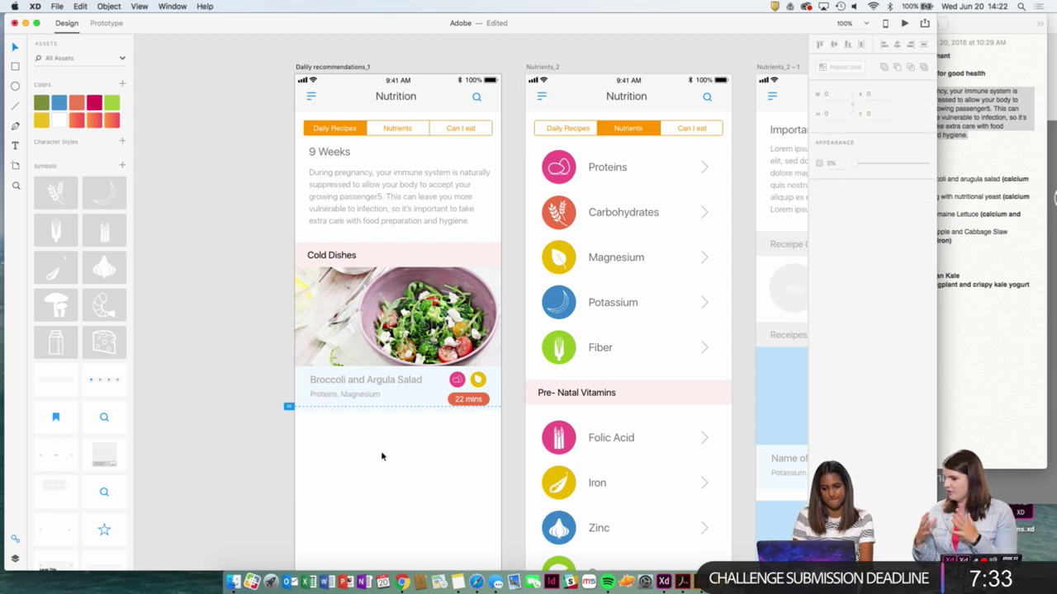
{"action": "key", "text": "super+minus"}
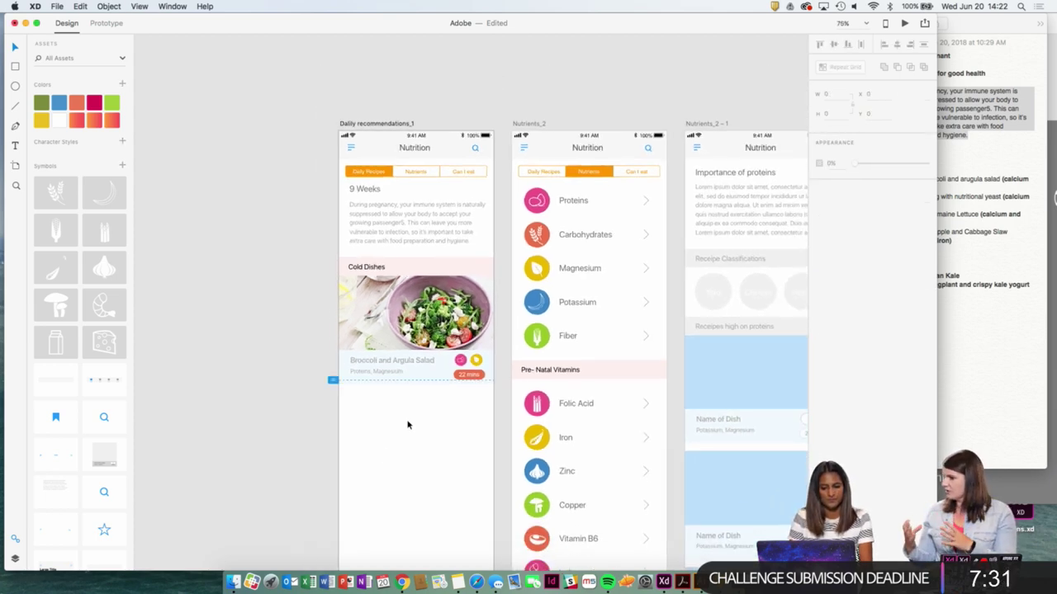
{"action": "left_click", "coordinate": [425, 369]}
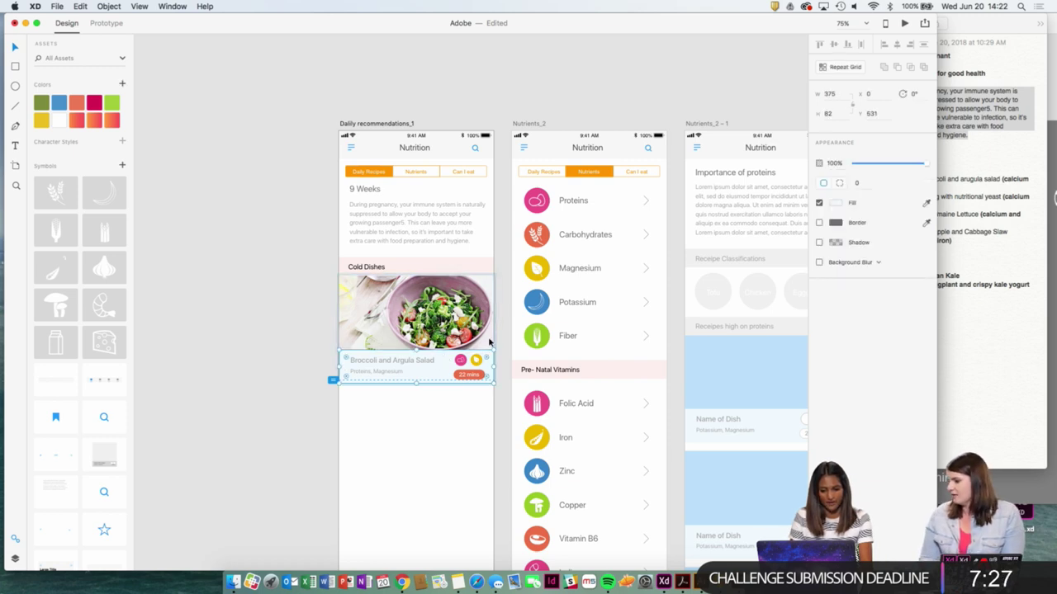
{"action": "right_click", "coordinate": [416, 372]}
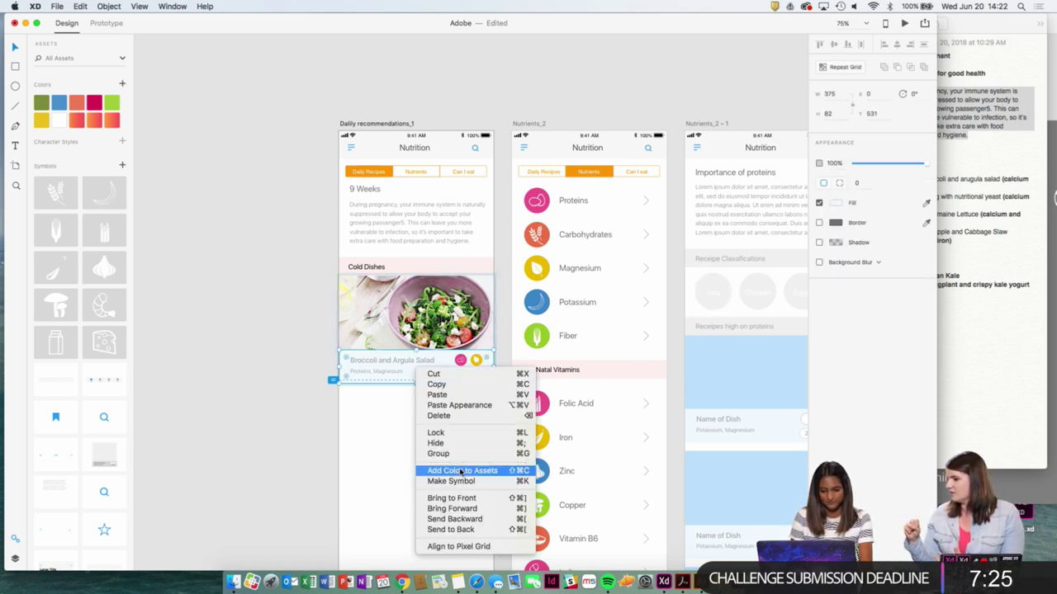
{"action": "left_click", "coordinate": [390, 439]}
{"action": "left_click", "coordinate": [294, 320]}
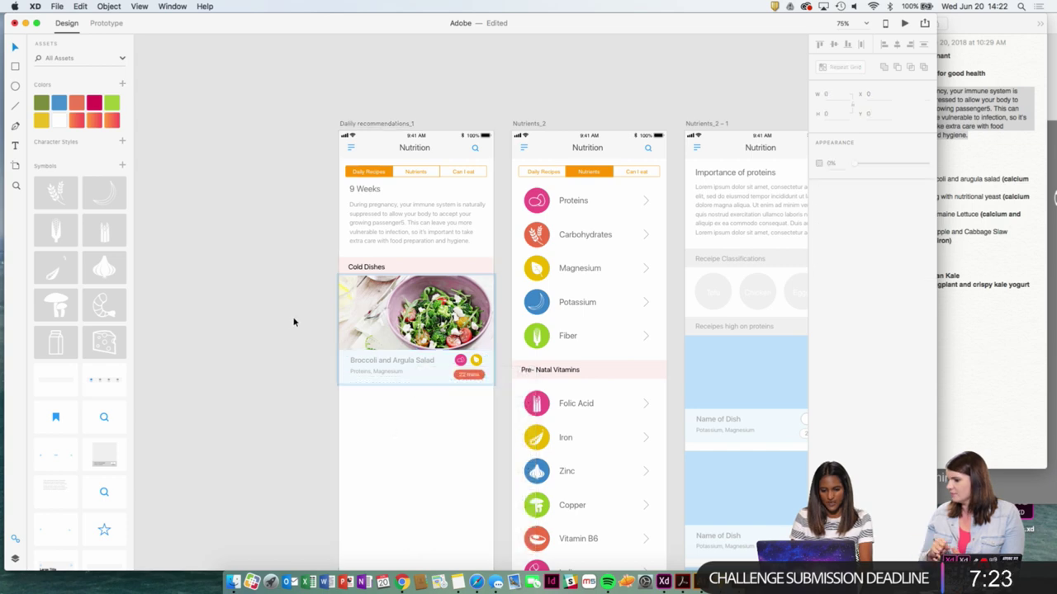
Select every element of the Broccoli and Argula Salad card, including its photo, and make them a symbol.
{"action": "key", "text": "super+plus"}
{"action": "left_click", "coordinate": [306, 309]}
{"action": "key", "text": "super+2"}
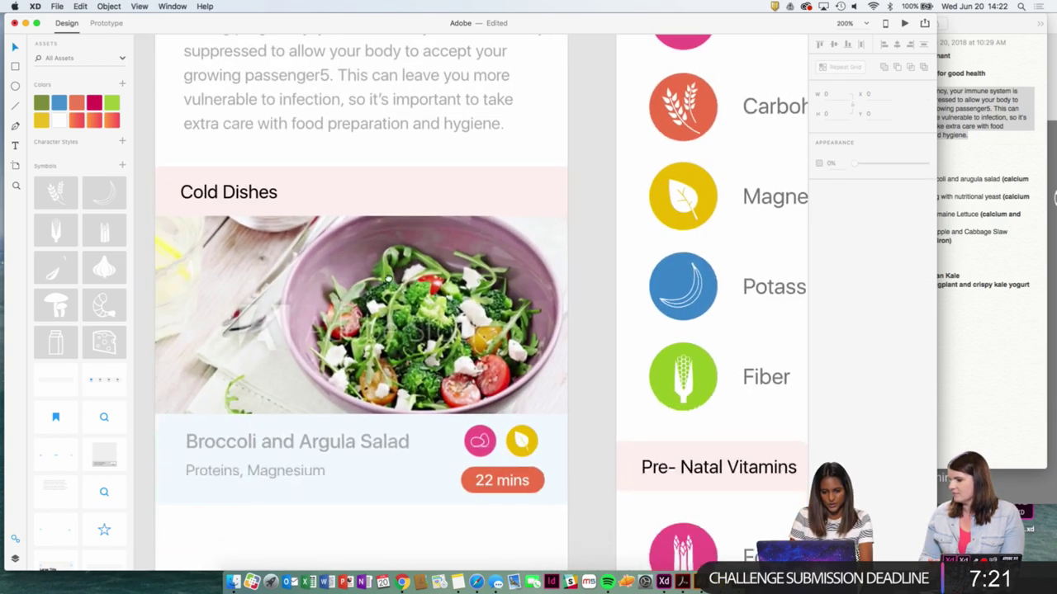
{"action": "left_click_drag", "start_coordinate": [192, 251], "coordinate": [626, 464]}
{"action": "right_click", "coordinate": [515, 314]}
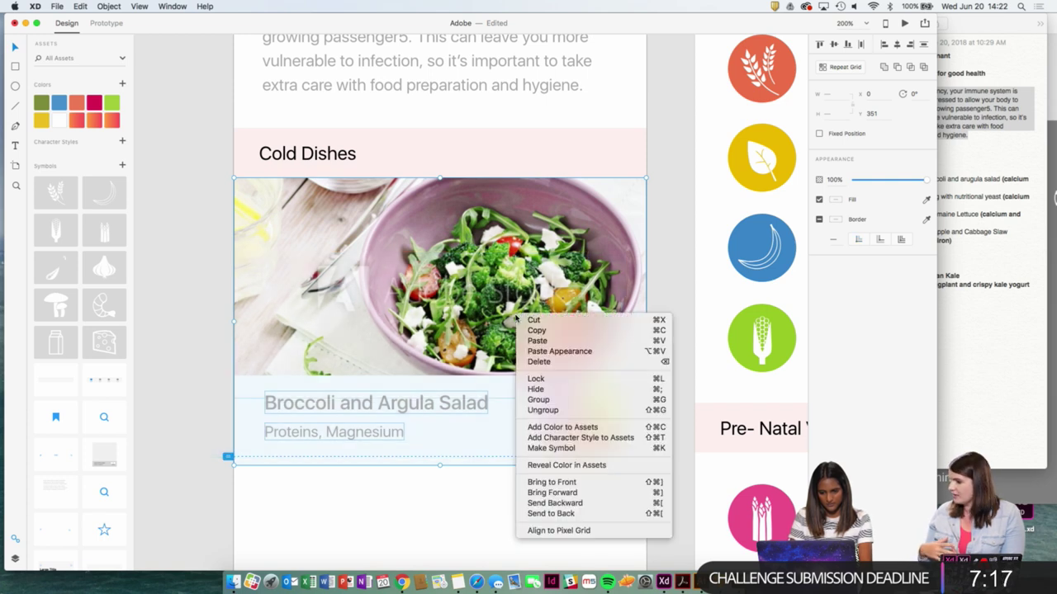
{"action": "left_click", "coordinate": [538, 449]}
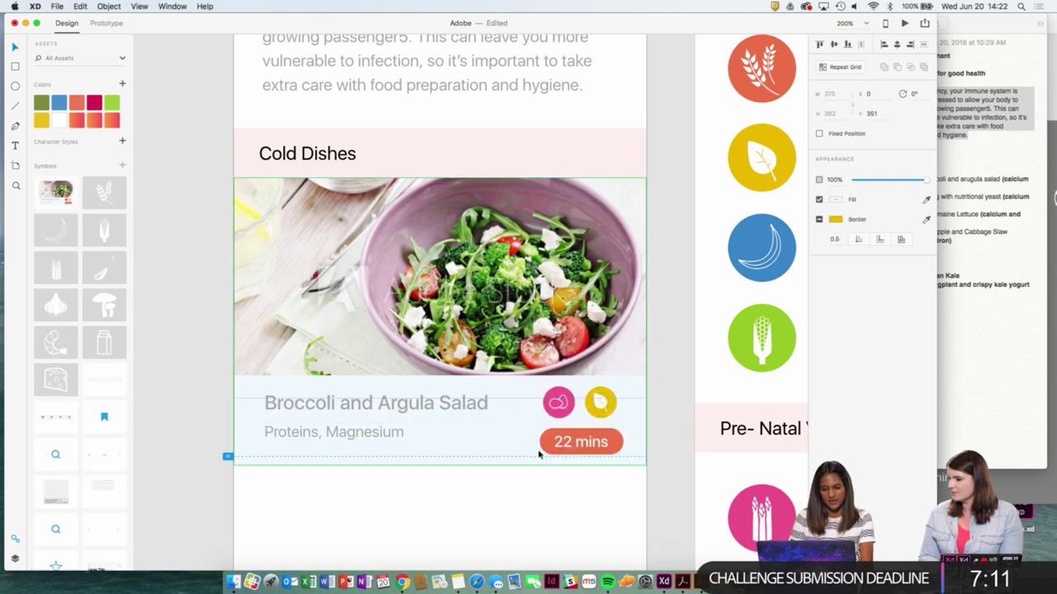
Turn the dish card symbol into a Repeat Grid and extend it down the Daily recommendations_1 artboard for further cards.
{"action": "left_click", "coordinate": [512, 504]}
{"action": "key", "text": "super+0"}
{"action": "left_click", "coordinate": [488, 363]}
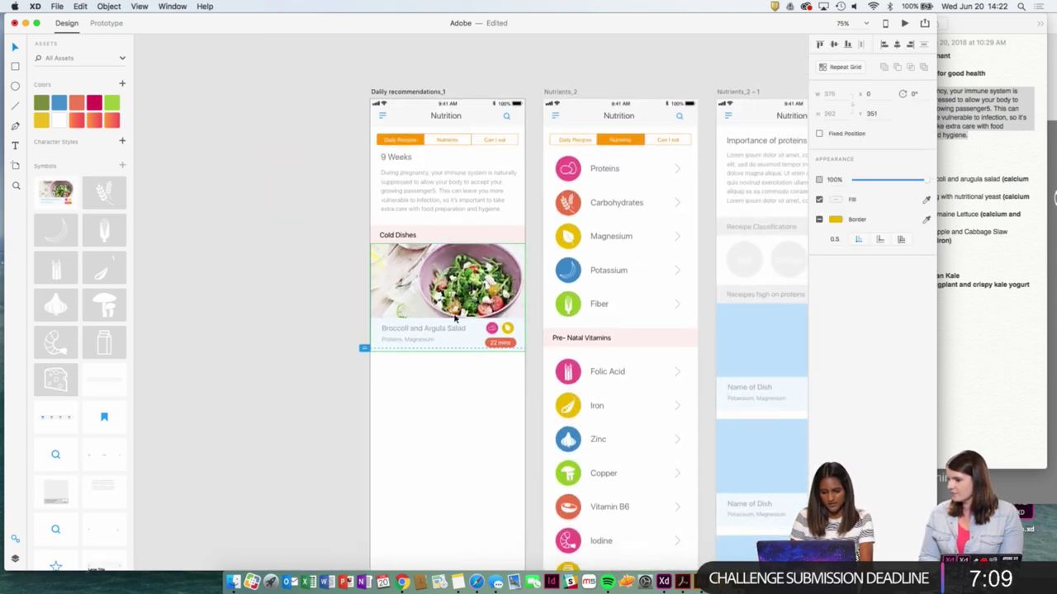
{"action": "left_click", "coordinate": [855, 67]}
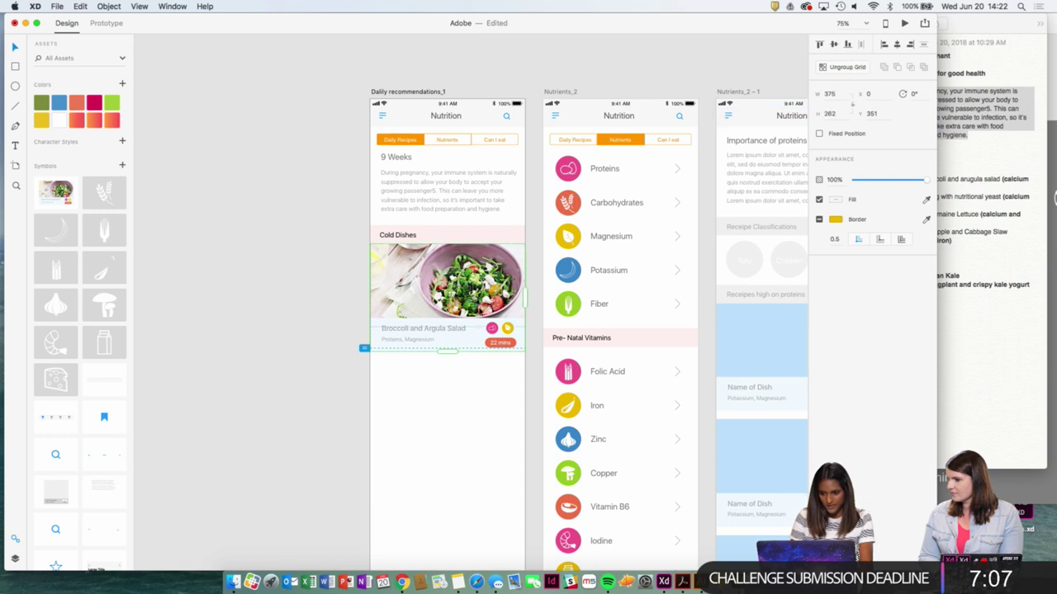
{"action": "left_click_drag", "start_coordinate": [443, 352], "coordinate": [444, 467]}
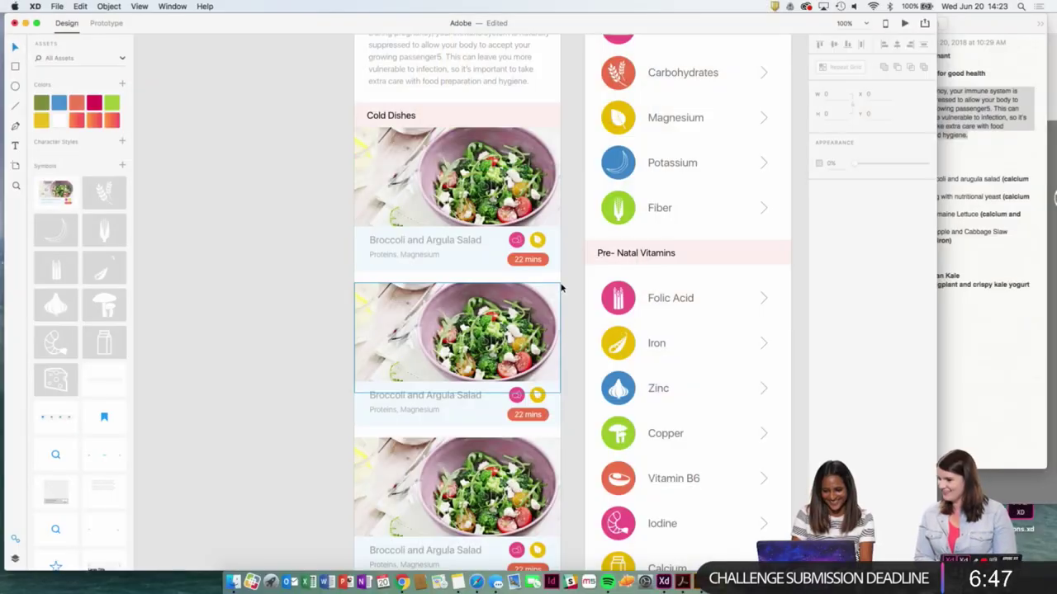
{"action": "scroll", "coordinate": [561, 285], "scroll_direction": "up", "scroll_amount": 3}
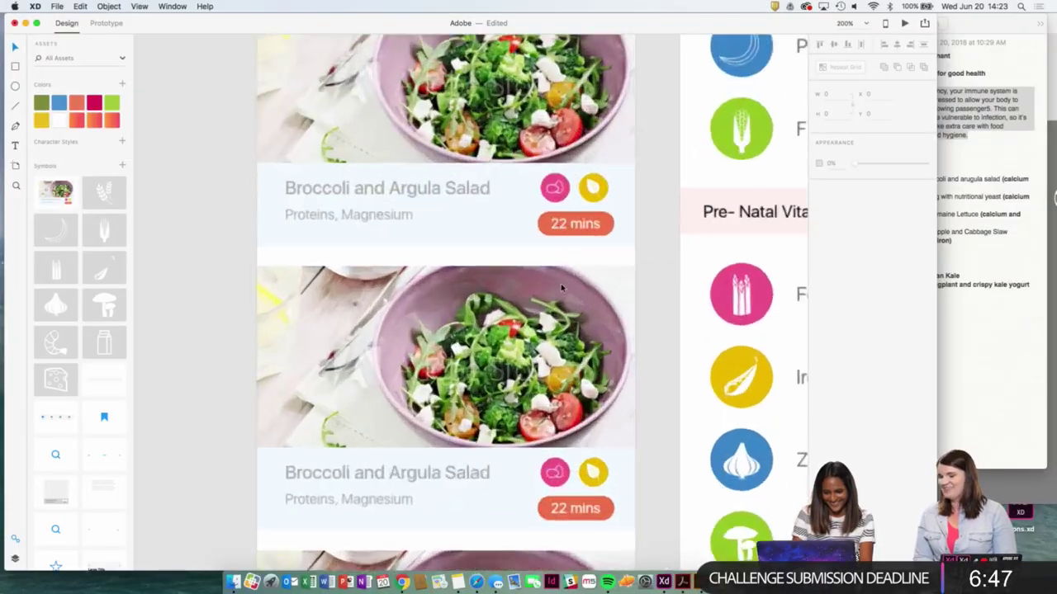
Bring the "9 weeks pregnant" note into view beside the design and read its list of cold and hot dishes.
{"action": "scroll", "coordinate": [561, 283], "scroll_direction": "up", "scroll_amount": 2}
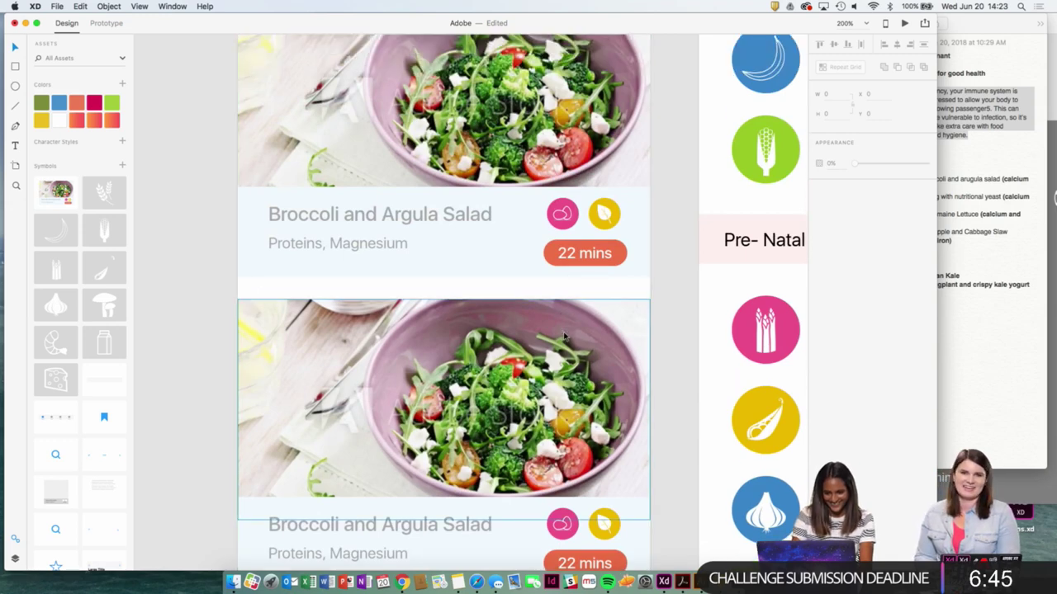
{"action": "key", "text": "super+minus"}
{"action": "key", "text": "super+minus"}
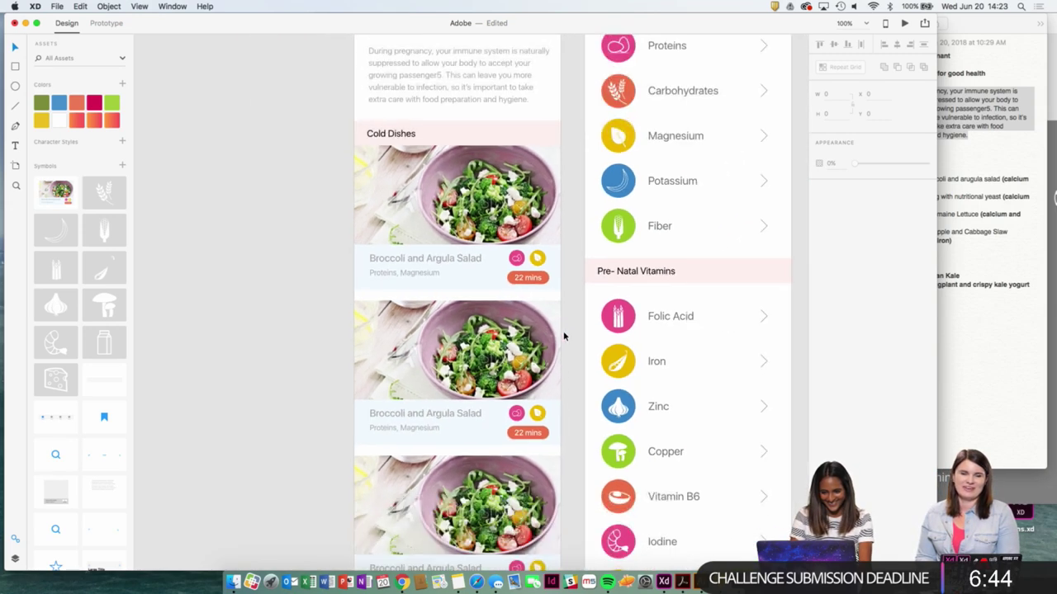
{"action": "left_click", "coordinate": [449, 262]}
{"action": "double_click", "coordinate": [432, 273]}
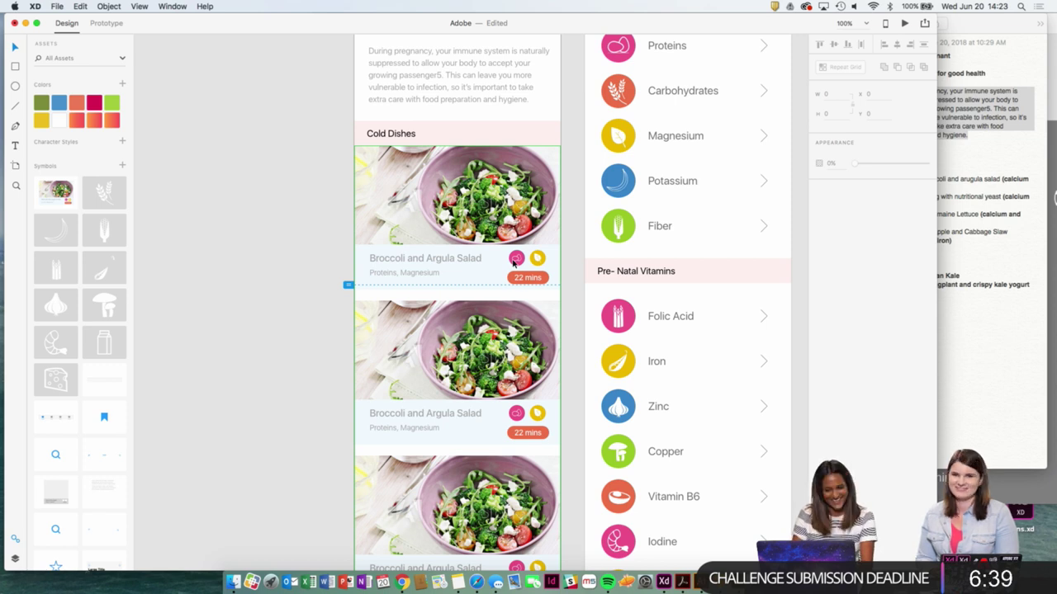
{"action": "left_click", "coordinate": [994, 188]}
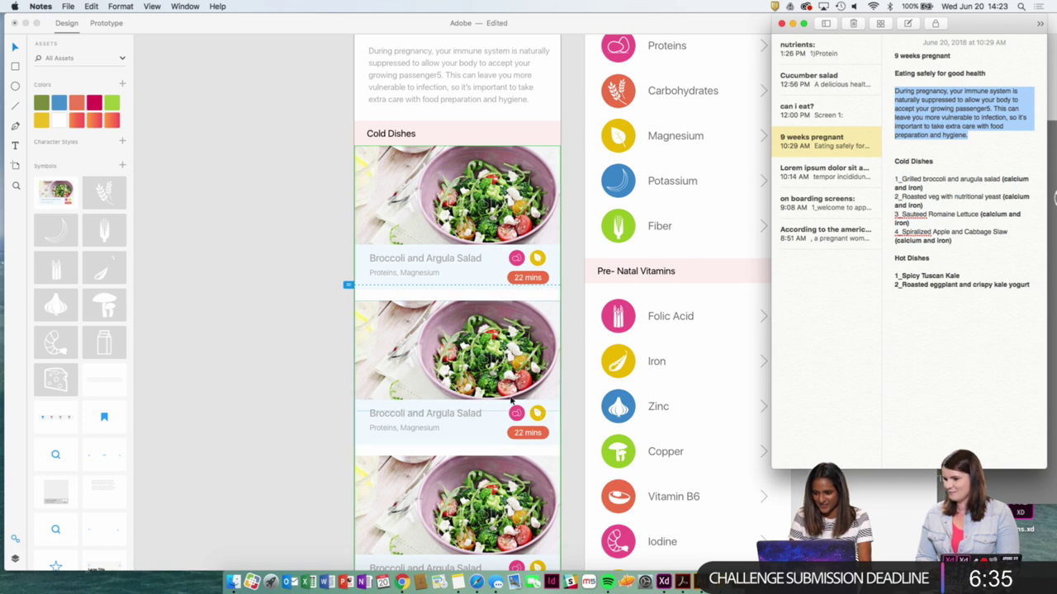
{"action": "scroll", "coordinate": [459, 398], "scroll_direction": "down", "scroll_amount": 2}
Rename the dish on the second Cold Dishes card "Roasted Veg".
{"action": "left_click", "coordinate": [444, 373]}
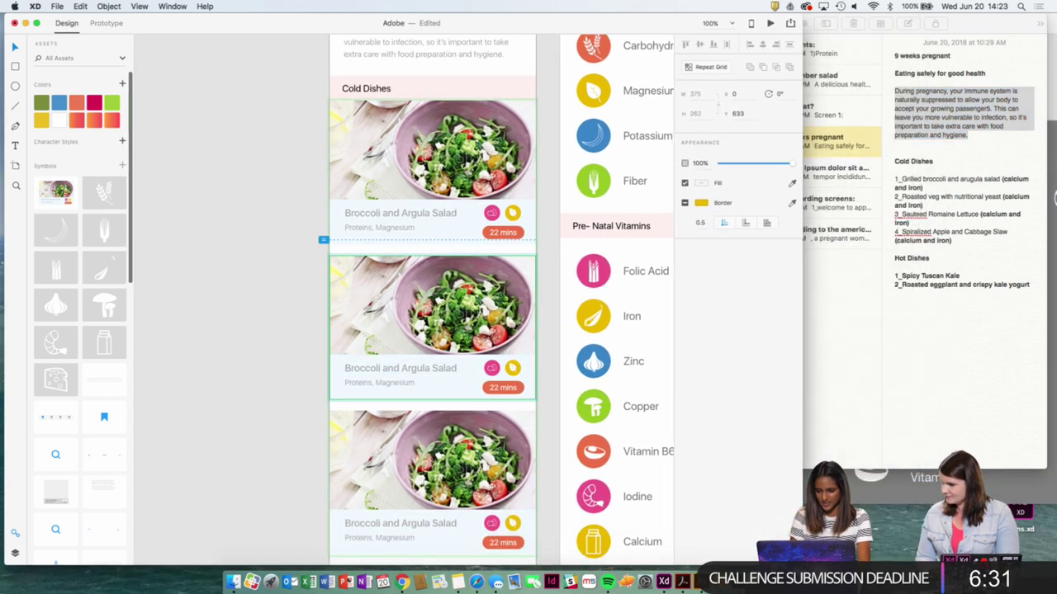
{"action": "double_click", "coordinate": [437, 369]}
{"action": "double_click", "coordinate": [436, 369]}
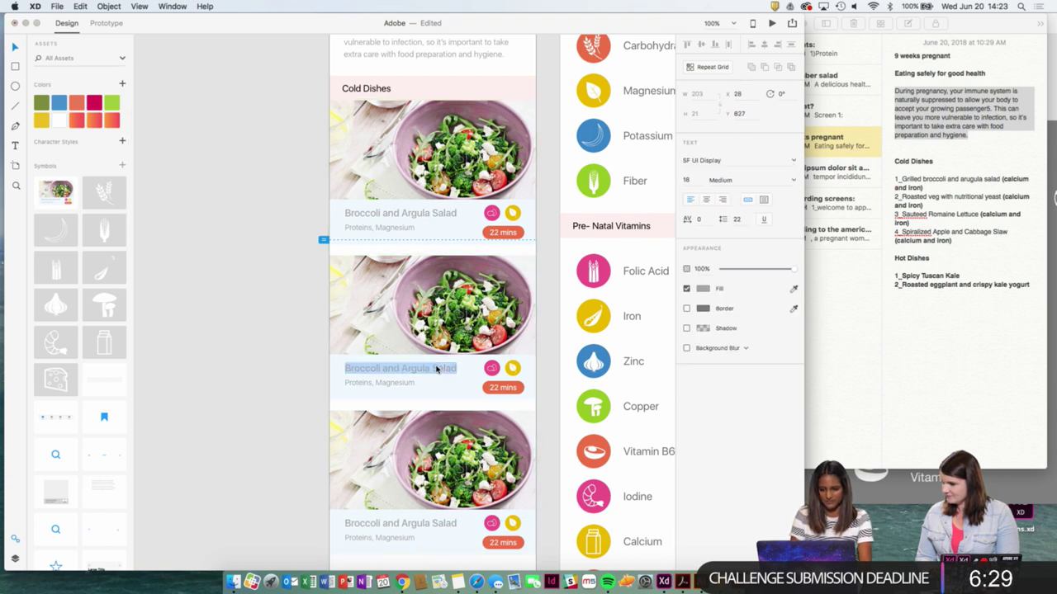
{"action": "type", "text": "Ro"}
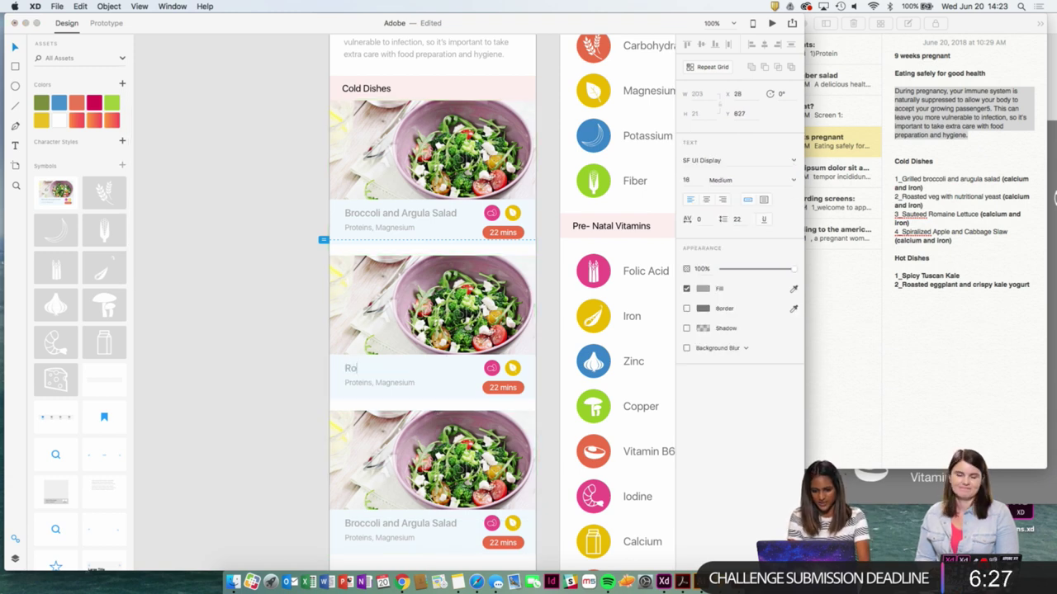
{"action": "type", "text": "asted"}
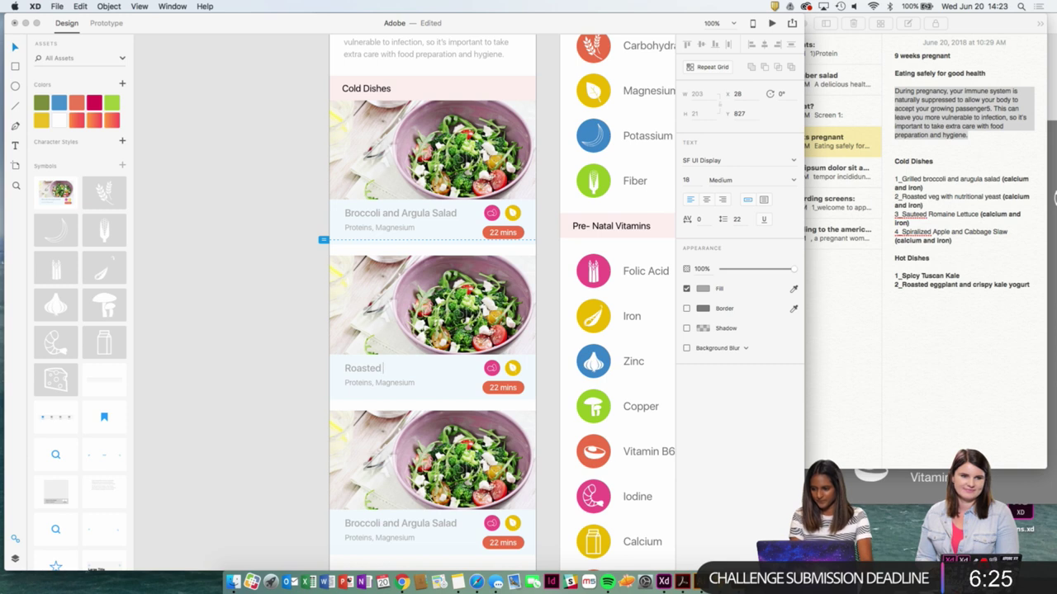
{"action": "type", "text": " v"}
{"action": "key", "text": "BackSpace"}
{"action": "key", "text": "BackSpace"}
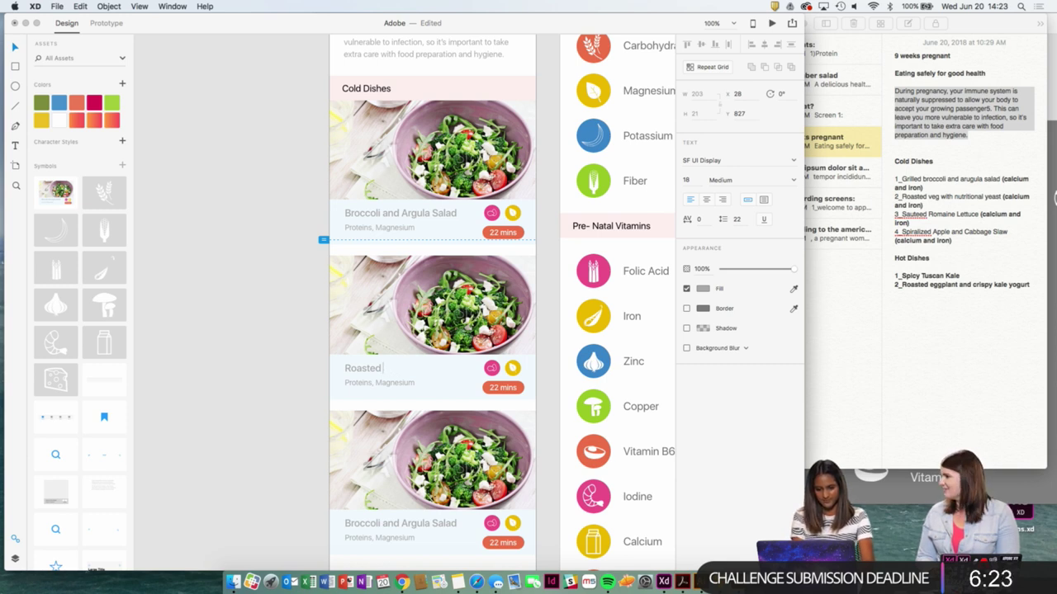
{"action": "type", "text": "V"}
{"action": "type", "text": "r"}
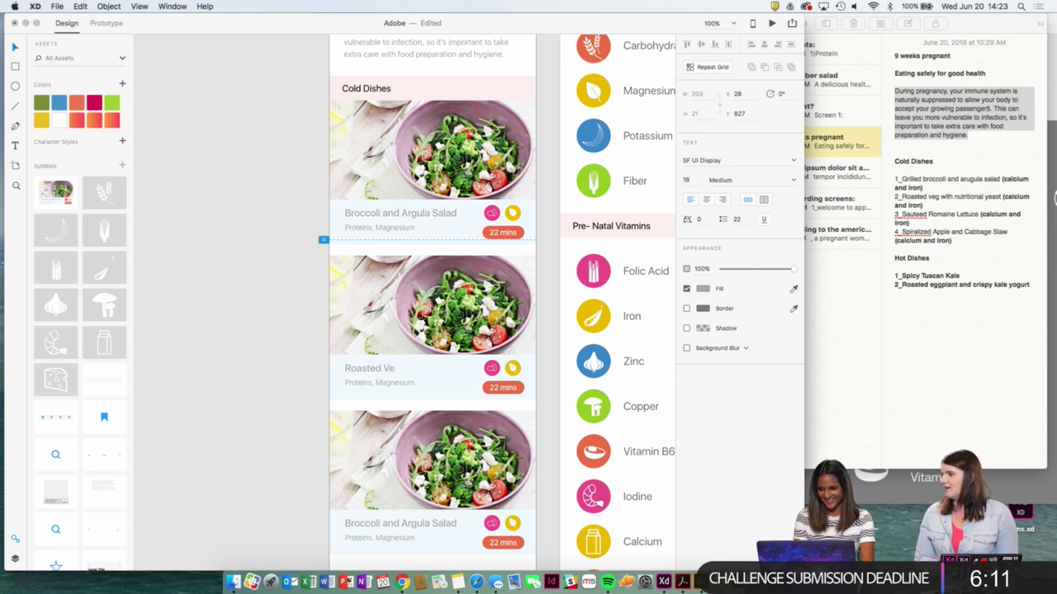
{"action": "type", "text": "g"}
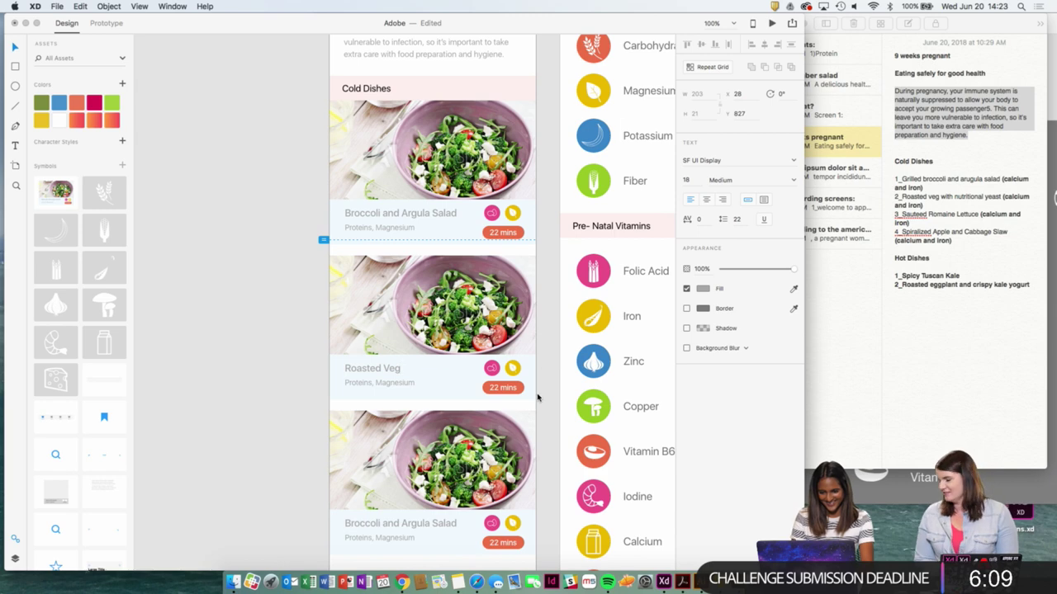
{"action": "key", "text": "Escape"}
Rename the dish on the third Cold Dishes card "Sauteed Romaine Lettuce".
{"action": "scroll", "coordinate": [545, 371], "scroll_direction": "down", "scroll_amount": 3}
{"action": "scroll", "coordinate": [544, 332], "scroll_direction": "down", "scroll_amount": 1}
{"action": "double_click", "coordinate": [402, 355]}
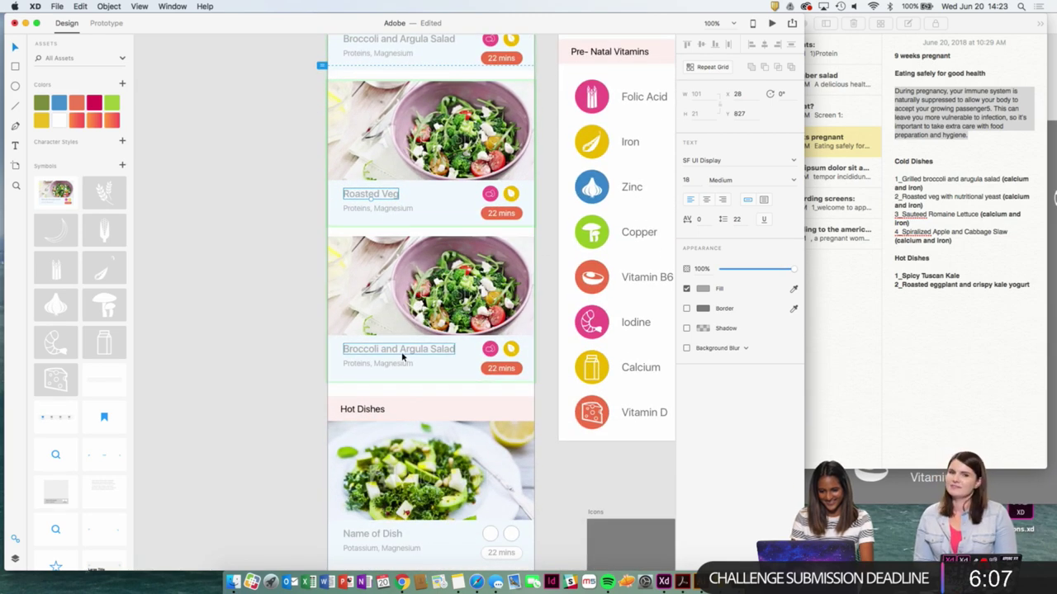
{"action": "double_click", "coordinate": [402, 355]}
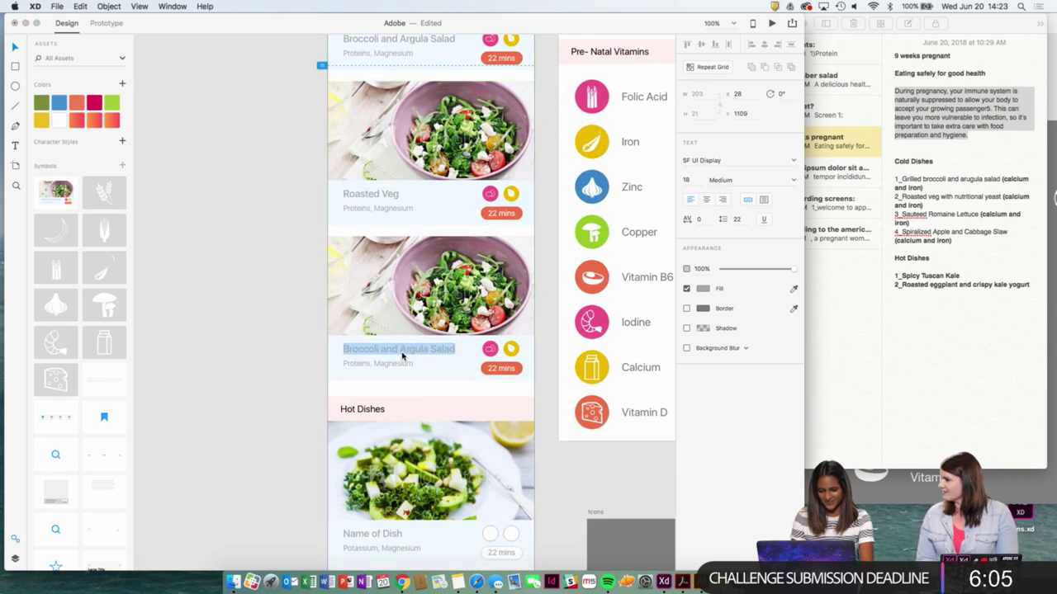
{"action": "type", "text": "Sa"}
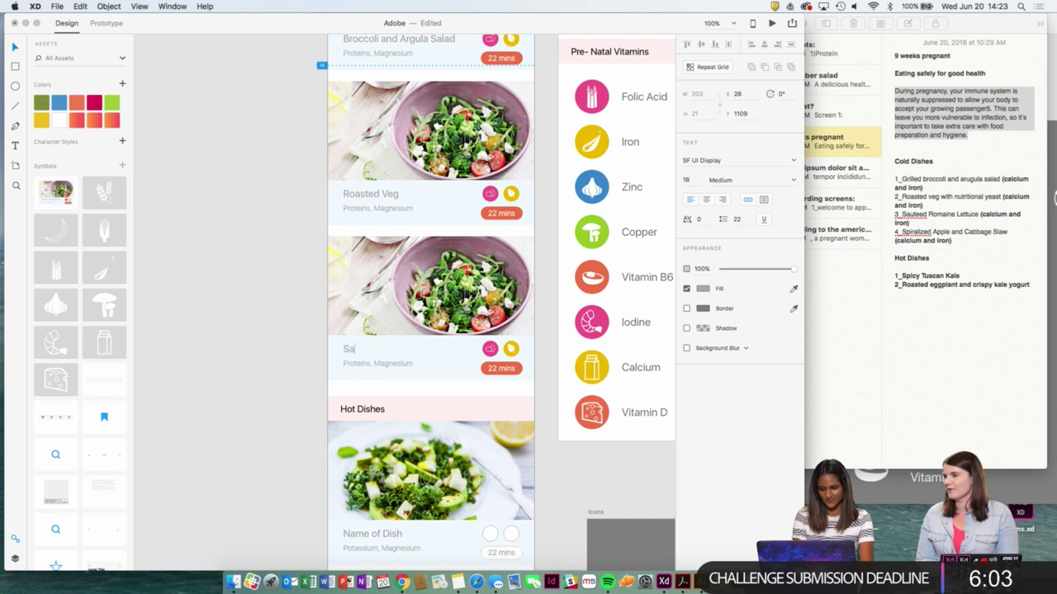
{"action": "type", "text": "uteed "}
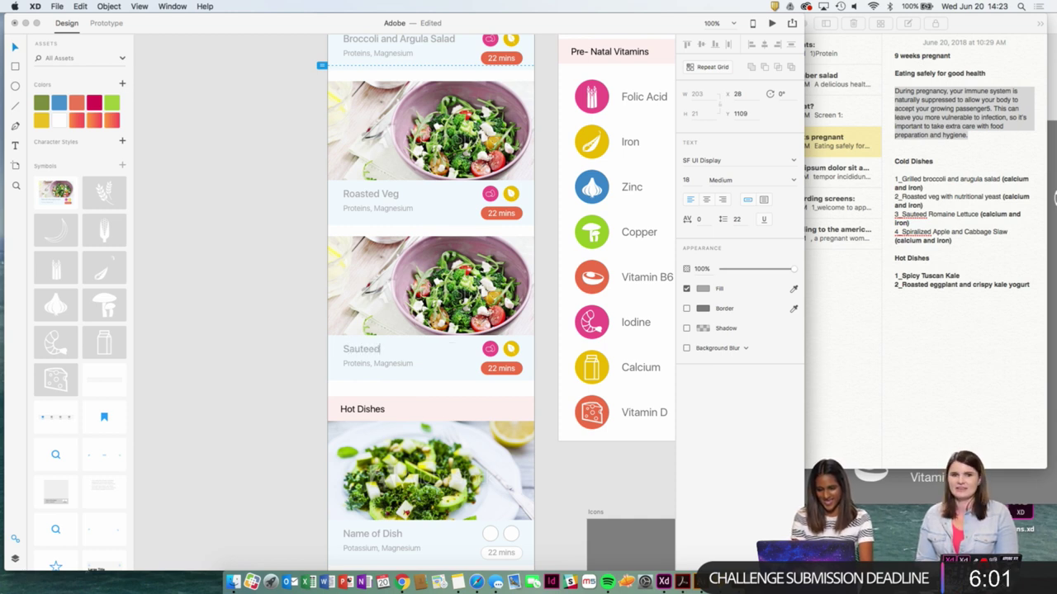
{"action": "type", "text": "Ri"}
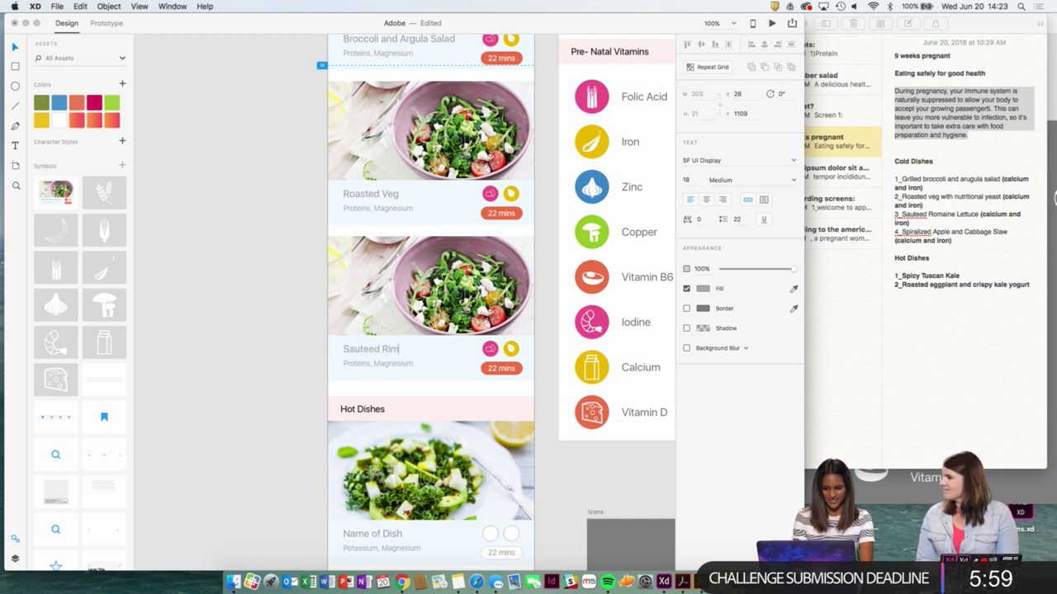
{"action": "key", "text": "BackSpace"}
{"action": "type", "text": "omain"}
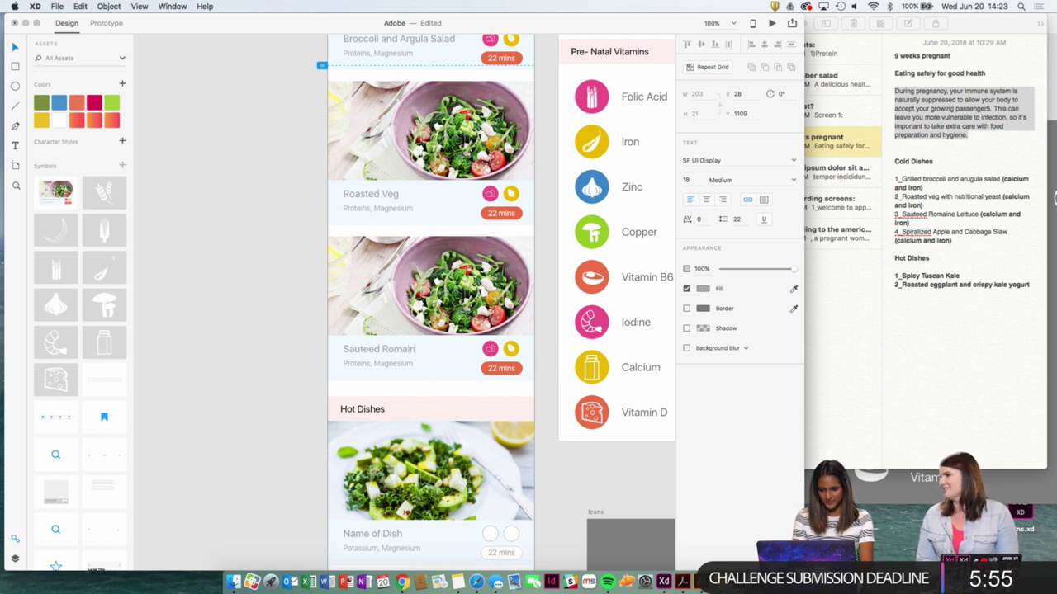
{"action": "type", "text": "e Lett"}
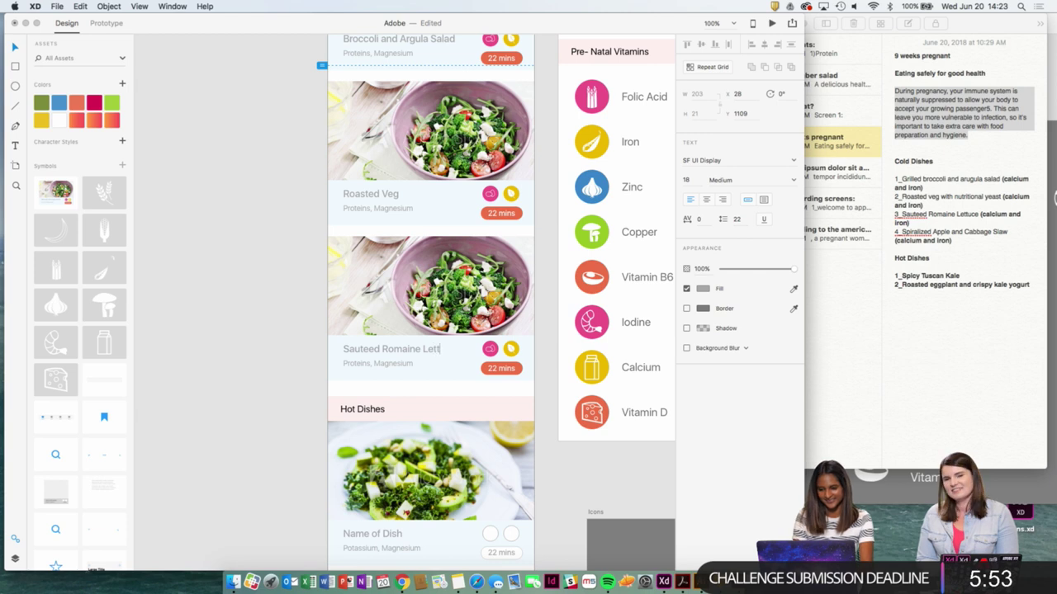
{"action": "type", "text": "uce"}
{"action": "key", "text": "Escape"}
Replace the placeholder name on the first Hot Dishes card with "Spicy Tuscan Kale".
{"action": "scroll", "coordinate": [536, 355], "scroll_direction": "down", "scroll_amount": 5}
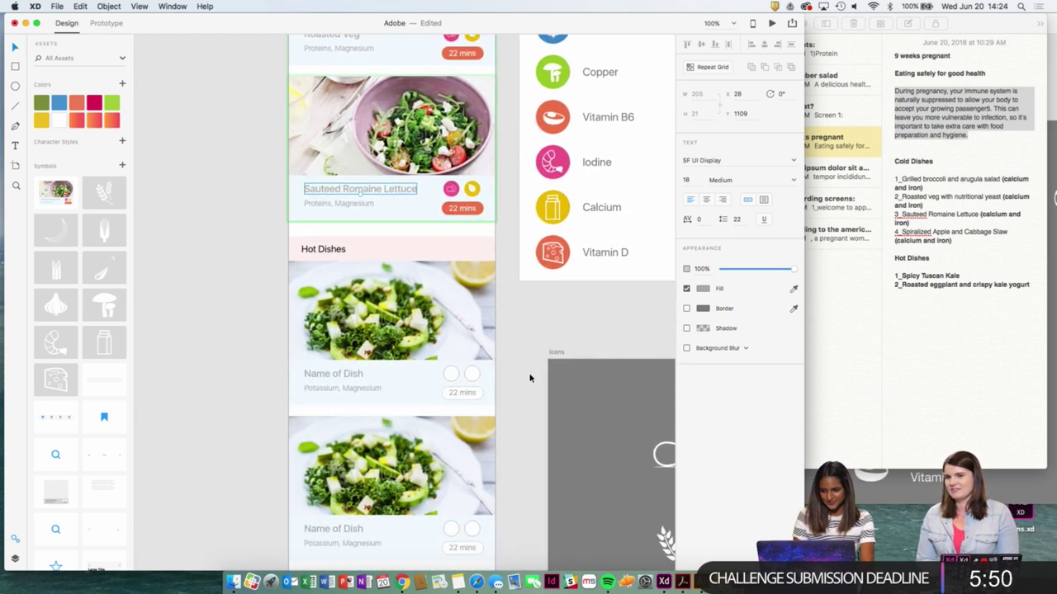
{"action": "double_click", "coordinate": [349, 374]}
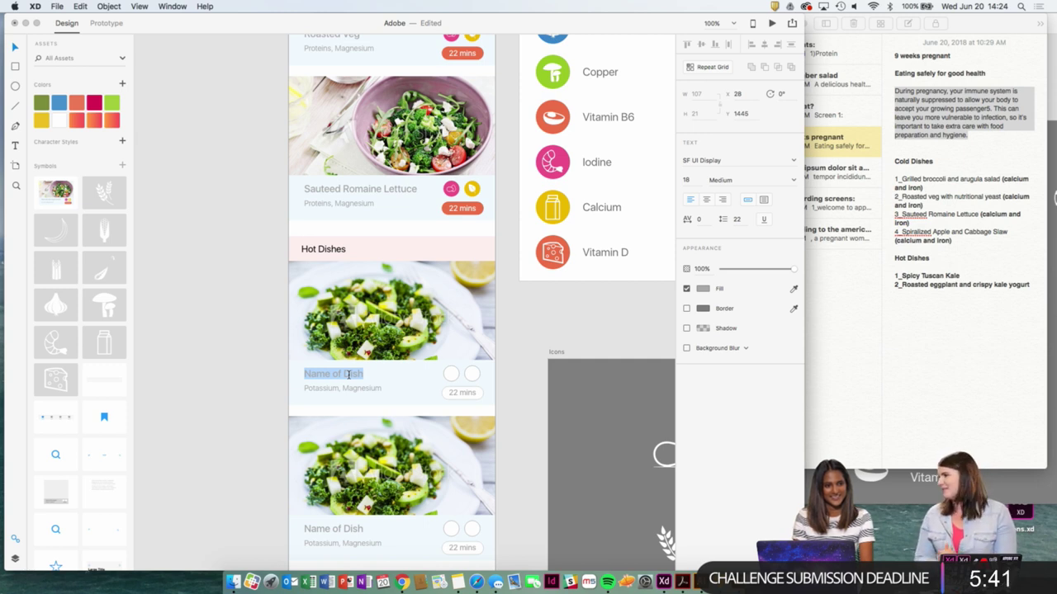
{"action": "type", "text": "S"}
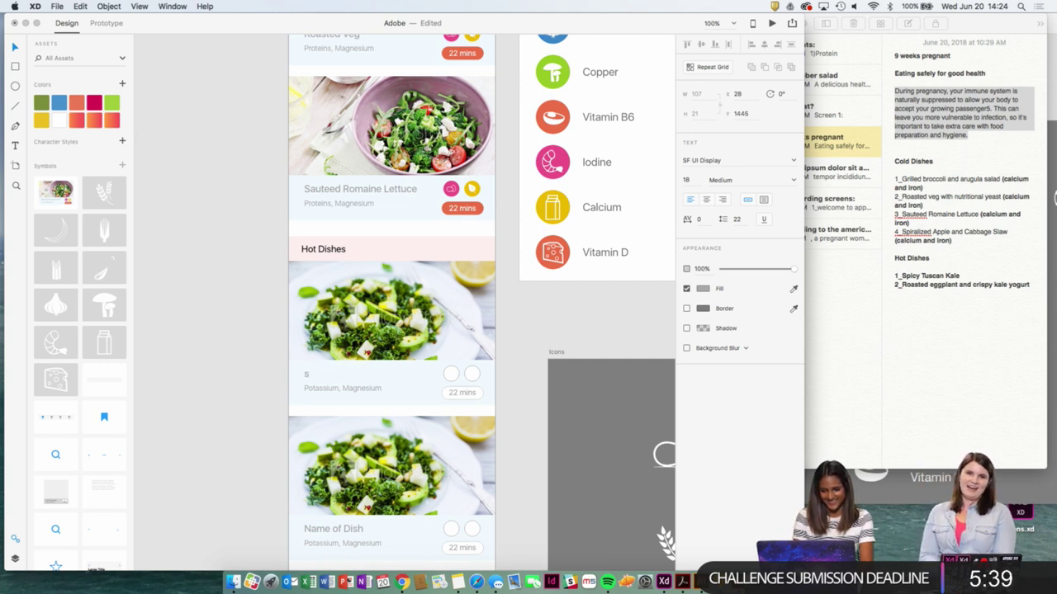
{"action": "type", "text": "picy"}
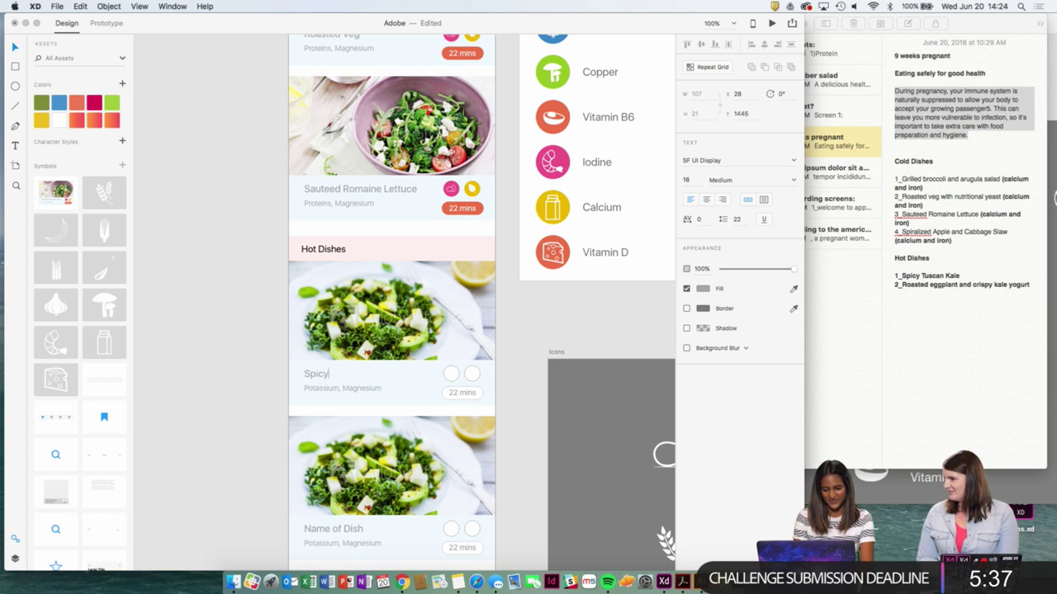
{"action": "type", "text": " Tus"}
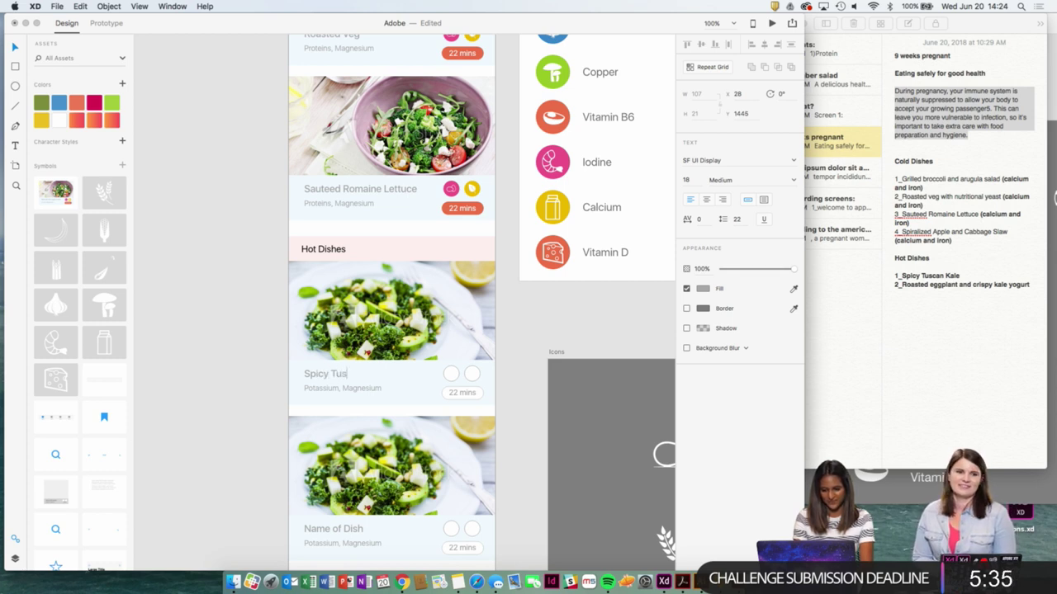
{"action": "type", "text": "can Ka"}
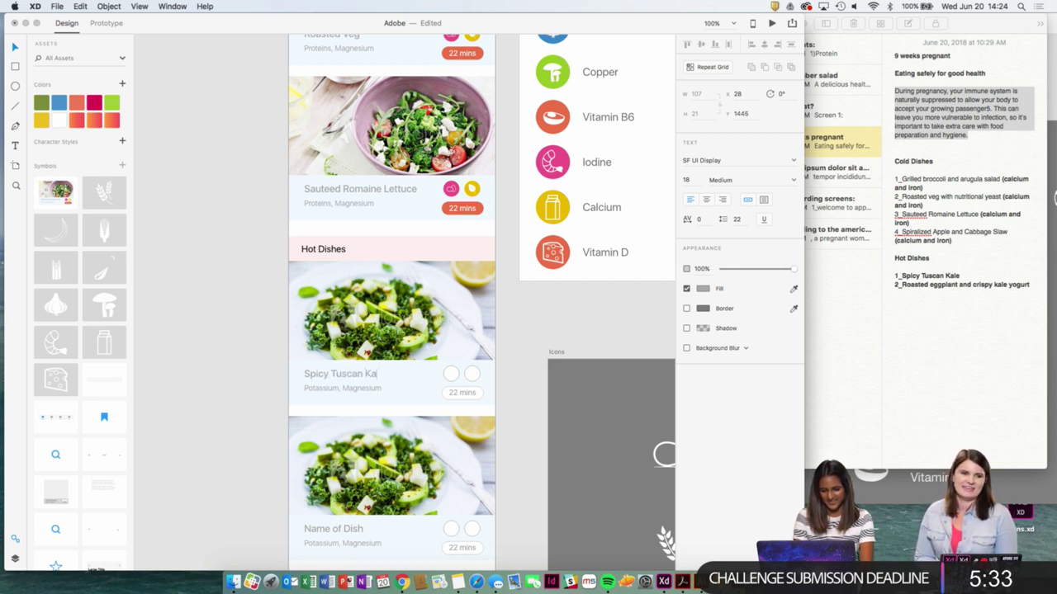
{"action": "type", "text": "le"}
{"action": "key", "text": "Escape"}
Replace the placeholder name on the second Hot Dishes card with "Roasted Egglant and Crispy Kale".
{"action": "scroll", "coordinate": [512, 409], "scroll_direction": "down", "scroll_amount": 2}
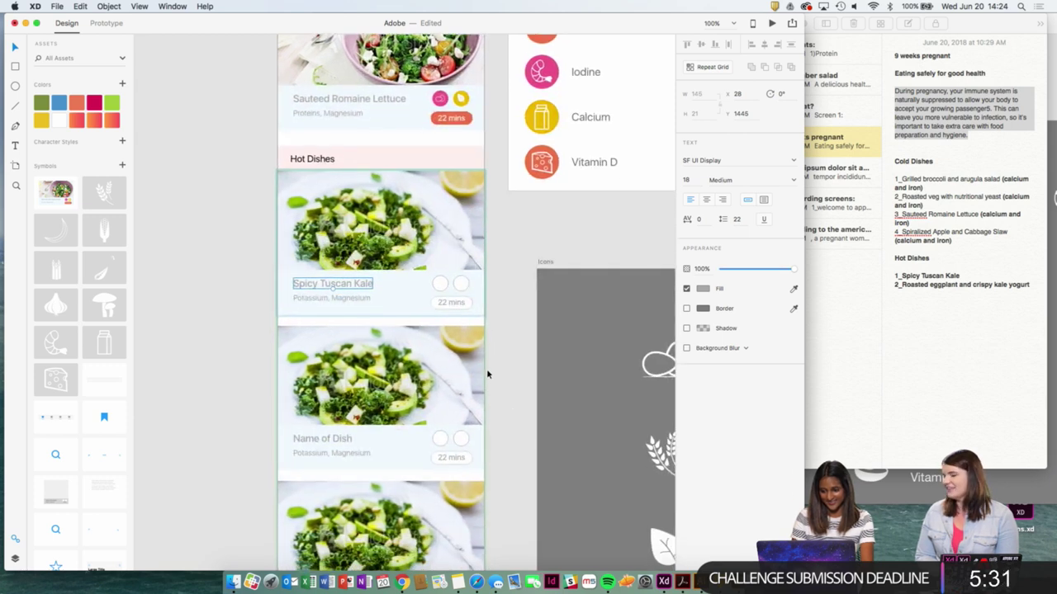
{"action": "scroll", "coordinate": [487, 374], "scroll_direction": "down", "scroll_amount": 1}
{"action": "double_click", "coordinate": [340, 385]}
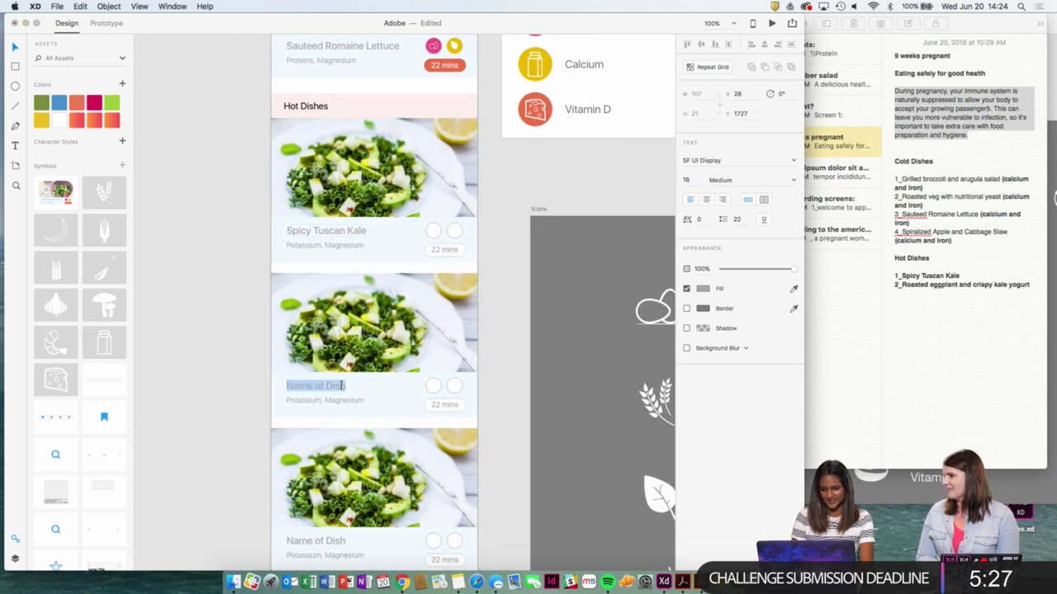
{"action": "type", "text": "R"}
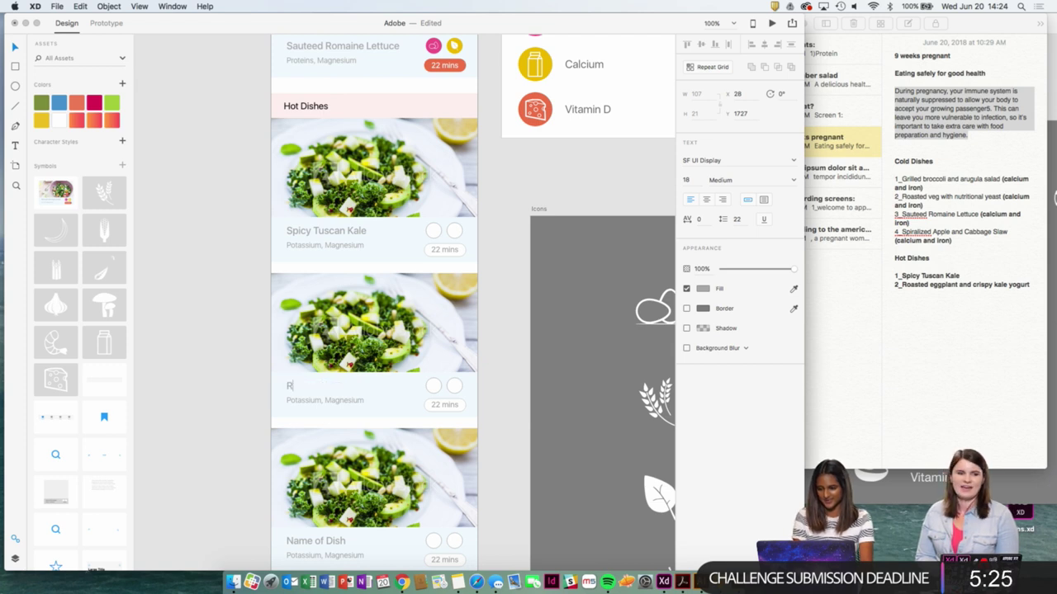
{"action": "type", "text": "oast"}
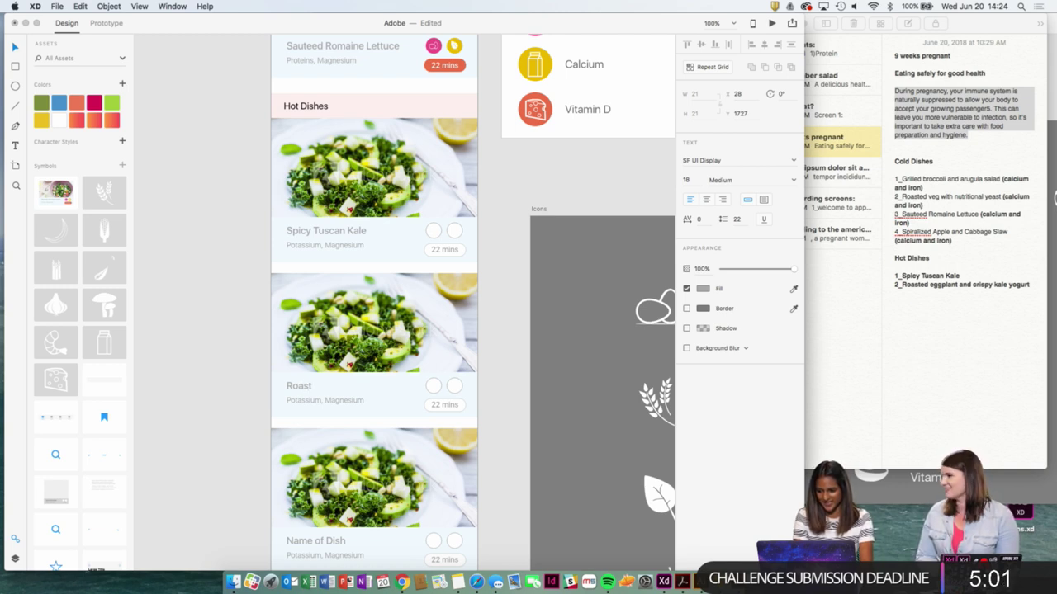
{"action": "type", "text": "ed"}
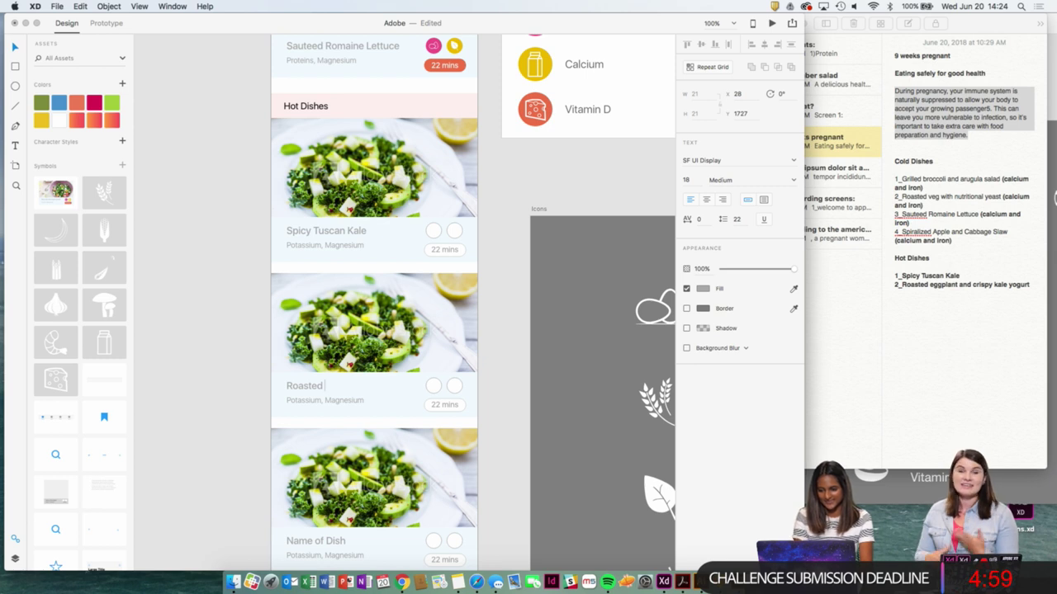
{"action": "type", "text": " Eggplant"}
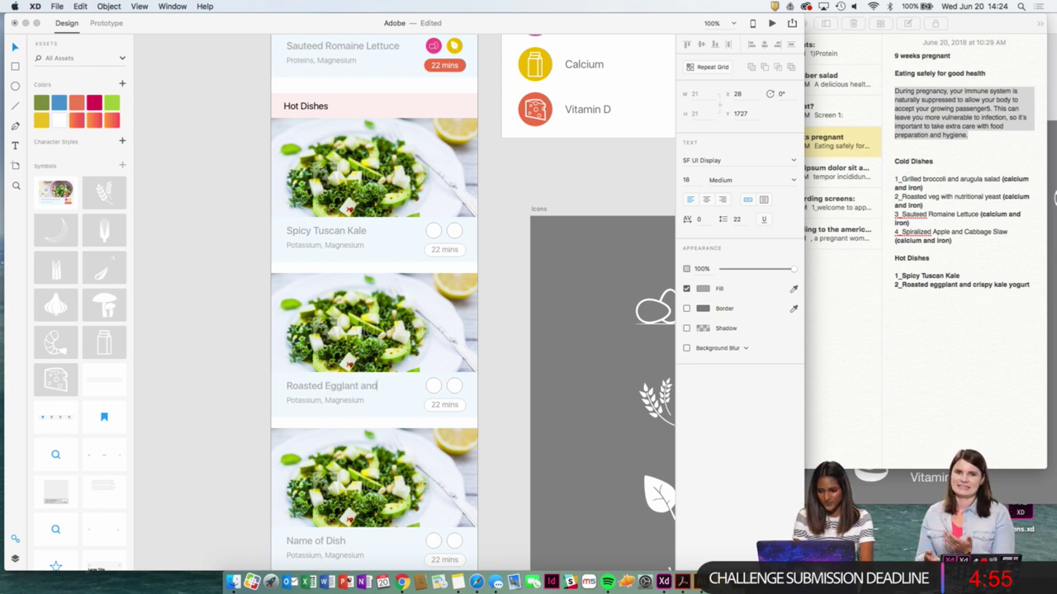
{"action": "type", "text": " and Cr"}
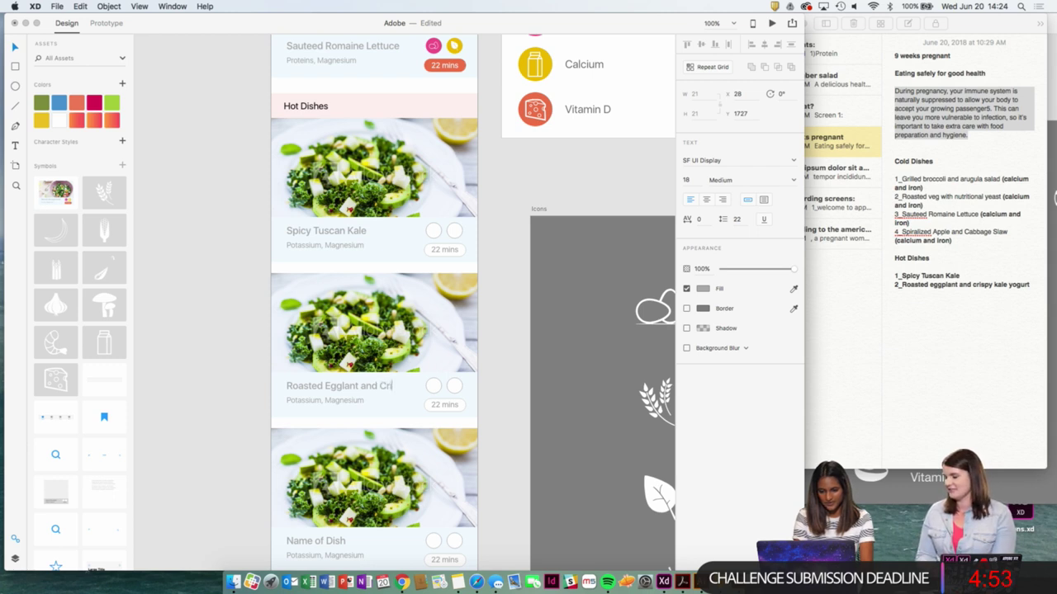
{"action": "type", "text": "isp"}
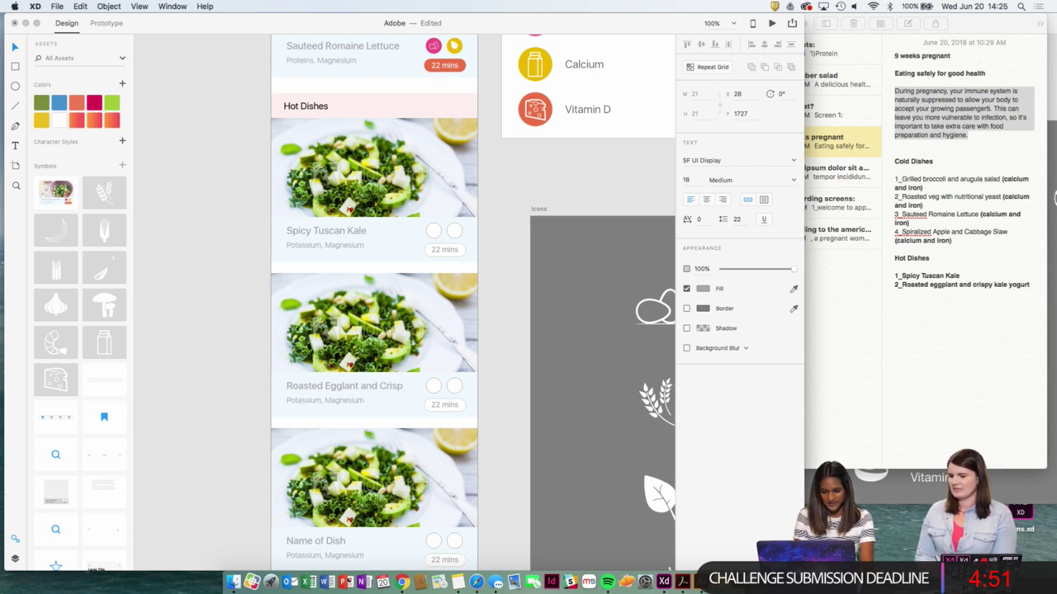
{"action": "type", "text": "y"}
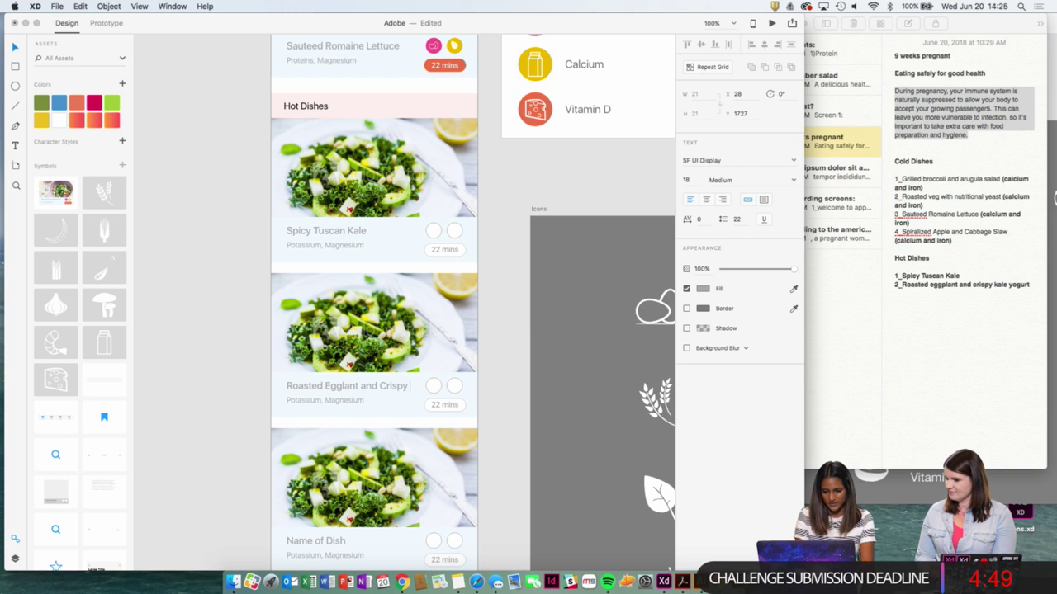
{"action": "type", "text": " Kale"}
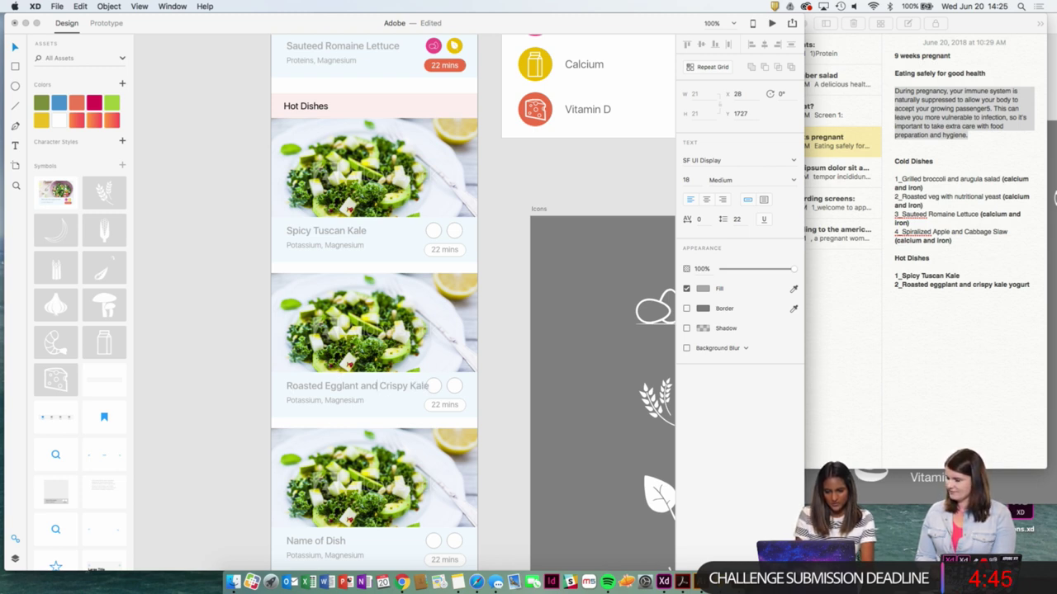
Break the second hot dish's name after "and" so "Crispy Kale" sits on a second line, and deselect the text.
{"action": "key", "text": "Right"}
{"action": "key", "text": "Return"}
{"action": "left_click", "coordinate": [511, 403]}
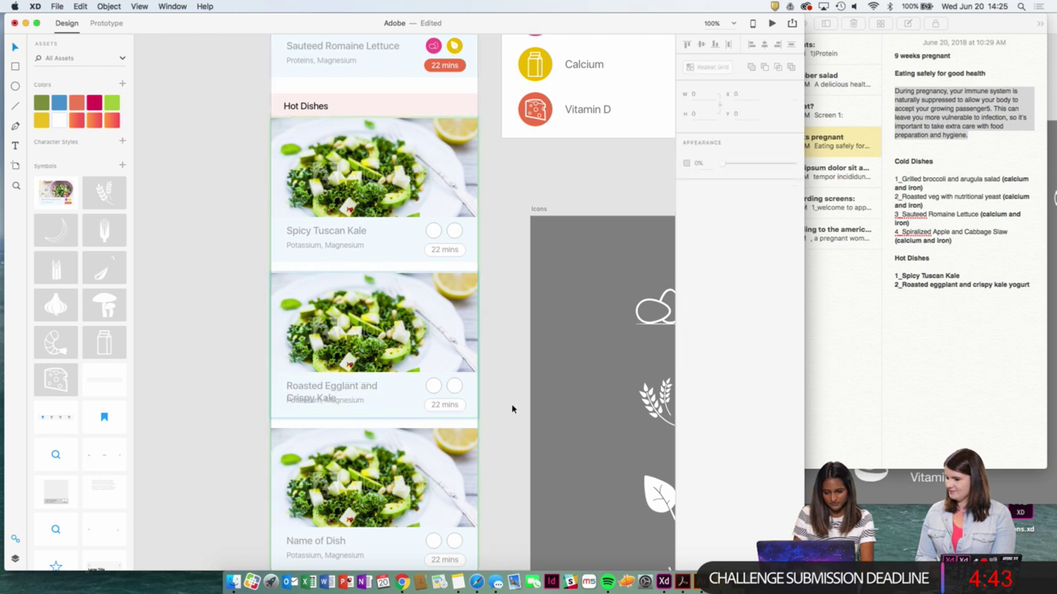
Undo the name edits on the first two Hot Dishes cards, back to their placeholder names.
{"action": "key", "text": "super+z"}
{"action": "key", "text": "super+z"}
{"action": "key", "text": "super+z"}
{"action": "key", "text": "super+z"}
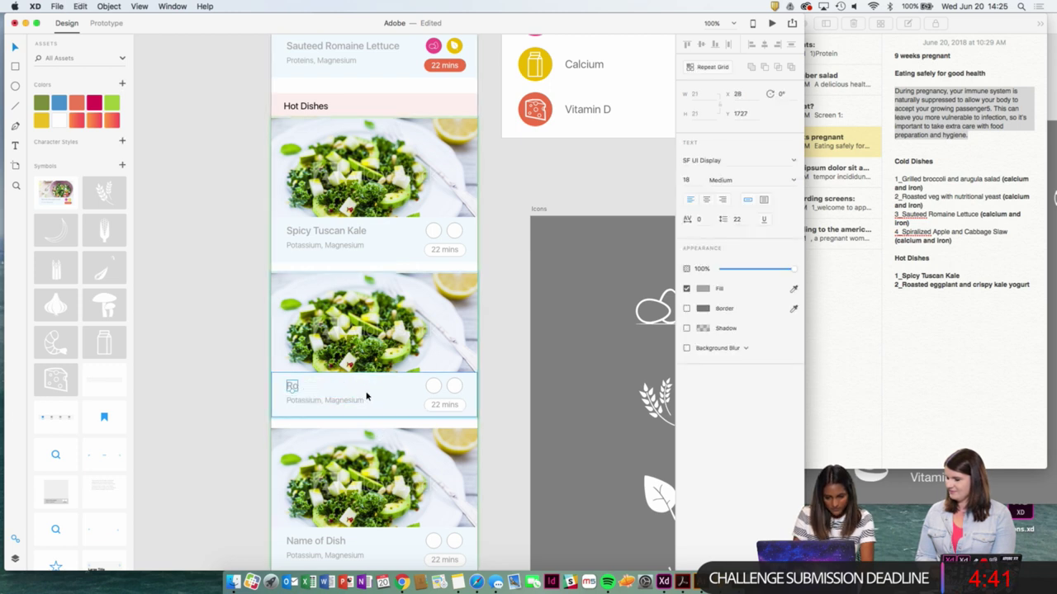
Replace the placeholder name on the second Hot Dishes card with "Eggplant with Crispy Kale".
{"action": "left_click", "coordinate": [347, 390]}
{"action": "double_click", "coordinate": [345, 390]}
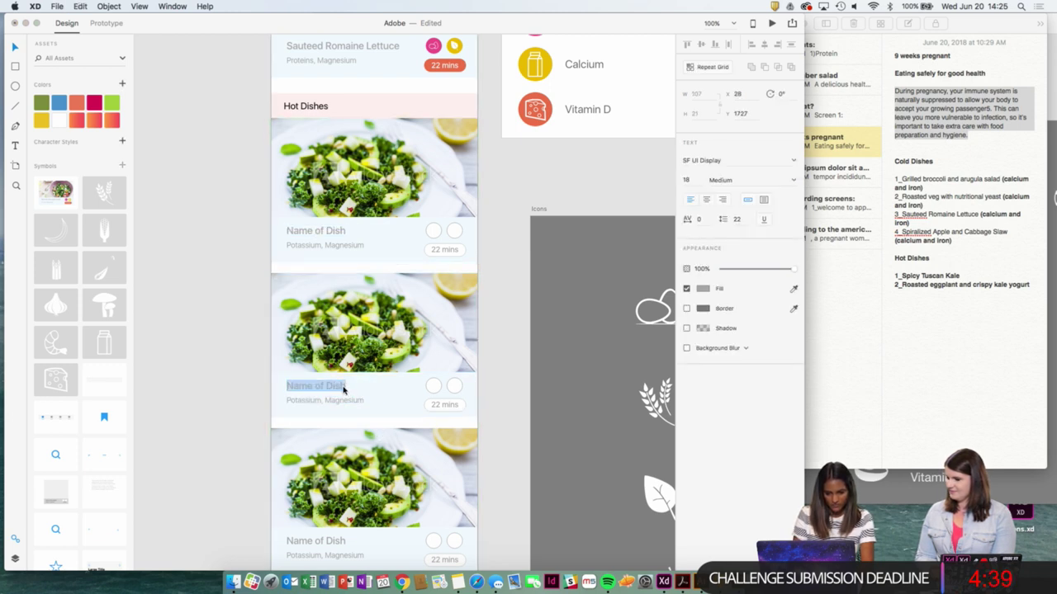
{"action": "type", "text": "Egg"}
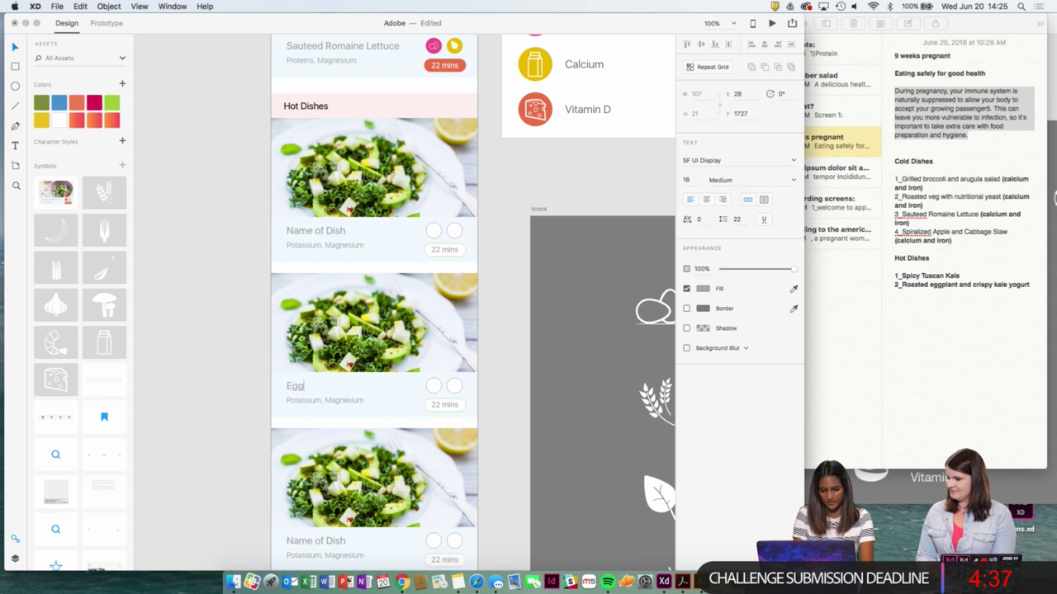
{"action": "type", "text": "plant"}
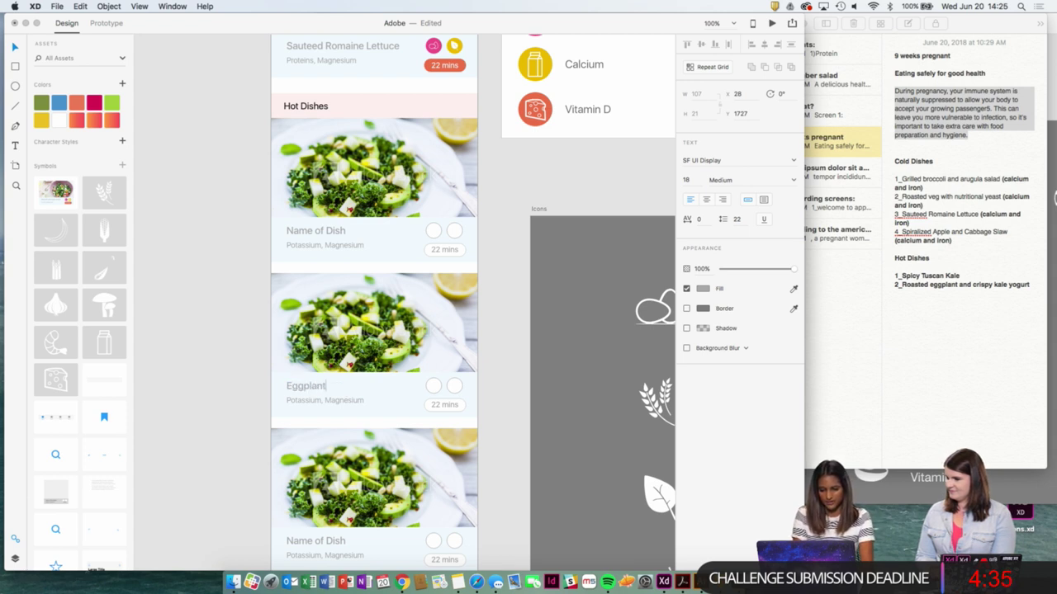
{"action": "type", "text": " with "}
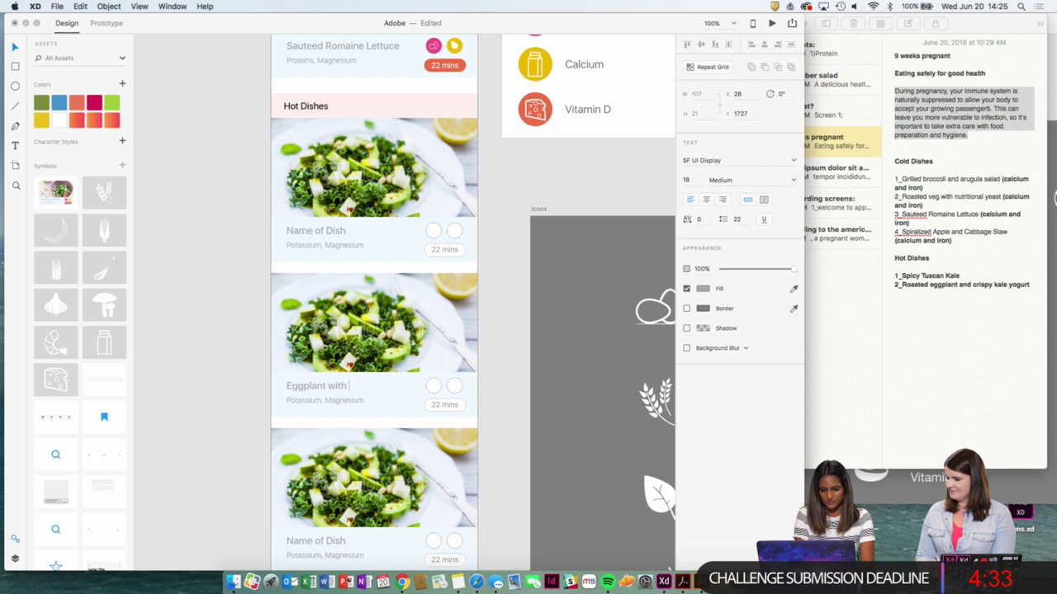
{"action": "type", "text": "KCrip"}
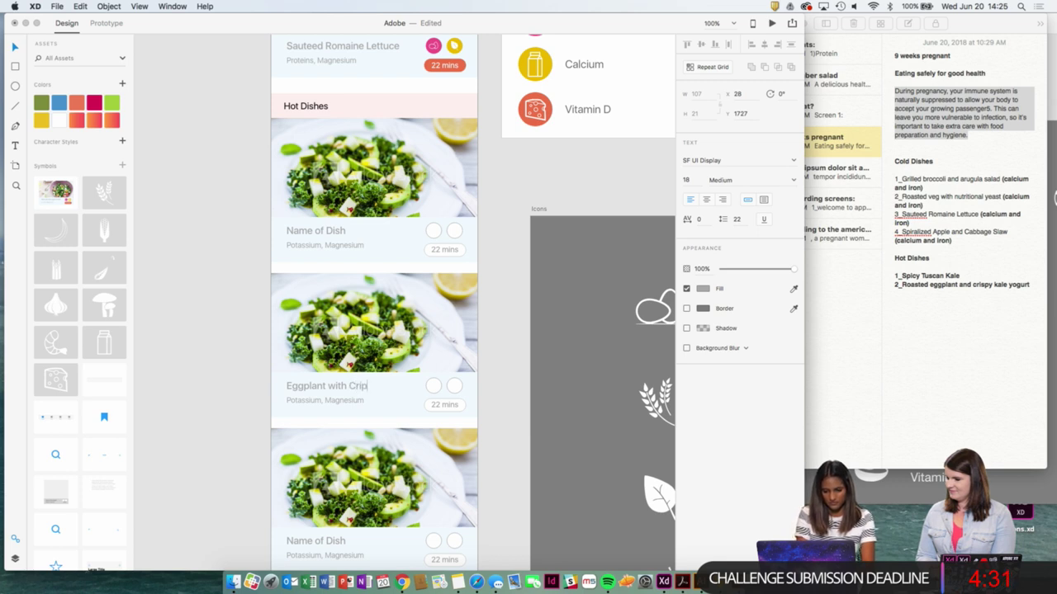
{"action": "type", "text": "ispy Kal"}
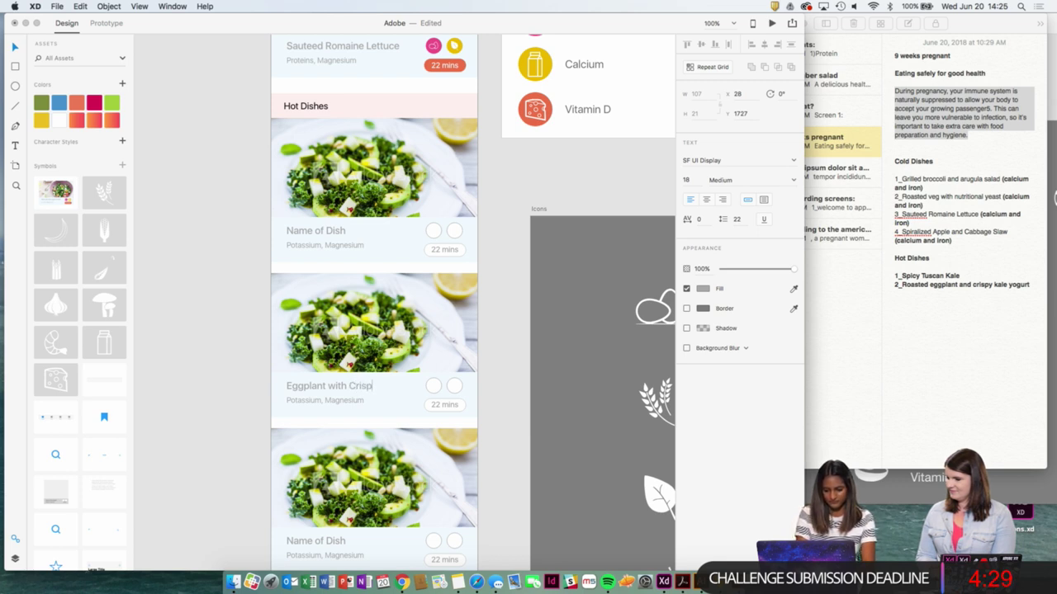
{"action": "type", "text": "e"}
{"action": "key", "text": "Escape"}
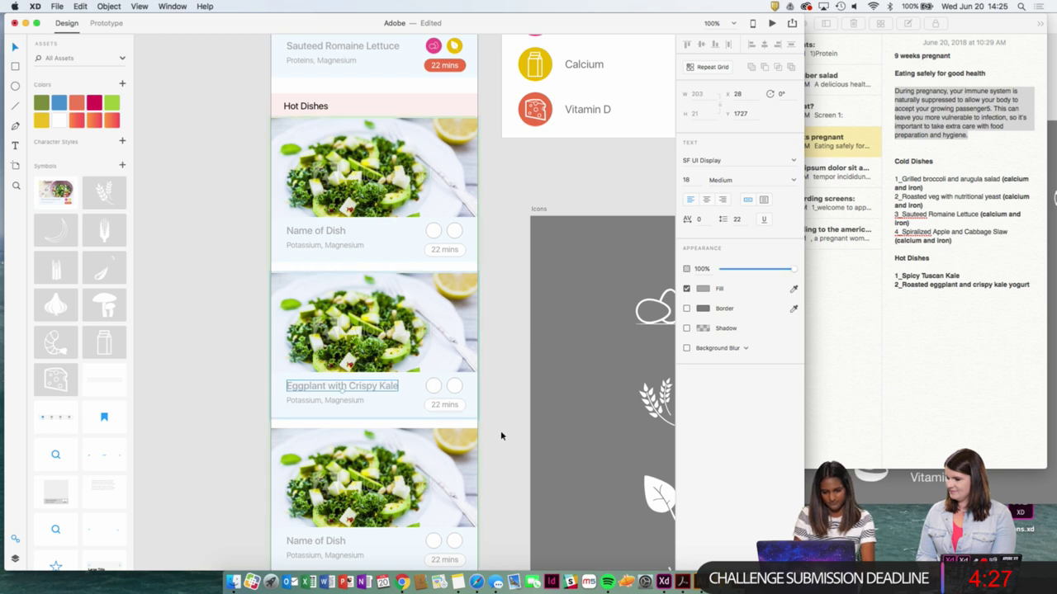
Widen the document window to the full screen width and rename the dish on the third Hot Dishes card "Apple and Cabbage Slaw".
{"action": "scroll", "coordinate": [498, 439], "scroll_direction": "down", "scroll_amount": 5}
{"action": "left_click", "coordinate": [329, 391]}
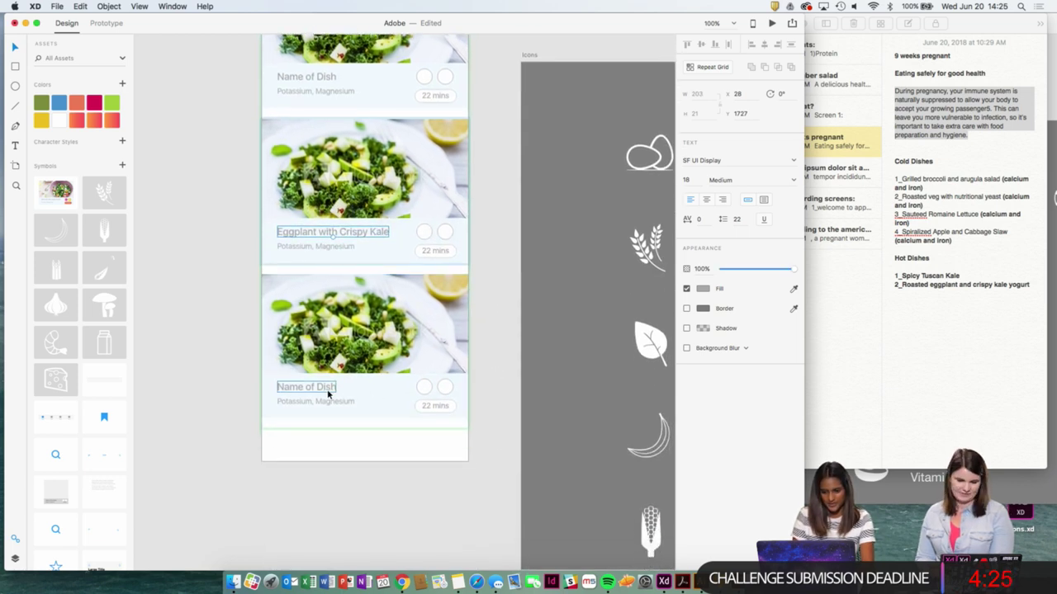
{"action": "double_click", "coordinate": [328, 393]}
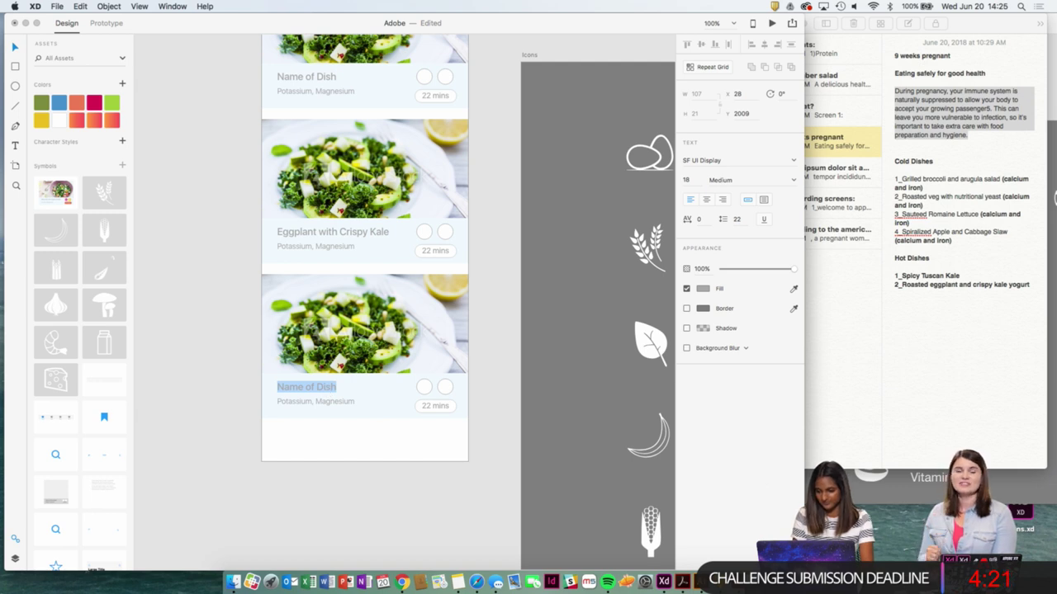
{"action": "key", "text": "Escape"}
{"action": "left_click_drag", "start_coordinate": [804, 569], "coordinate": [1055, 570]}
{"action": "double_click", "coordinate": [330, 388]}
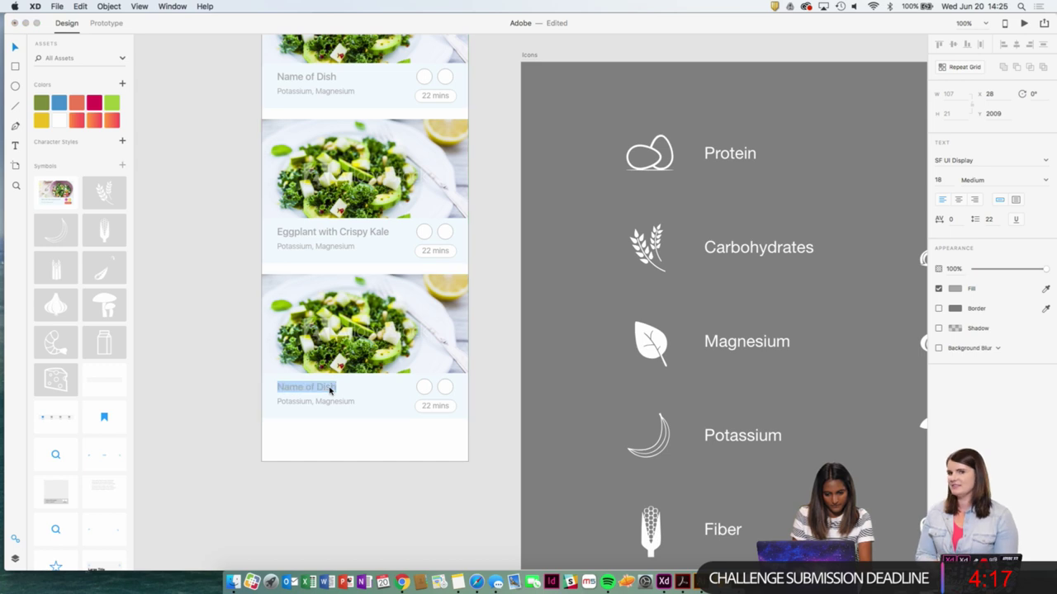
{"action": "type", "text": "Apple and "}
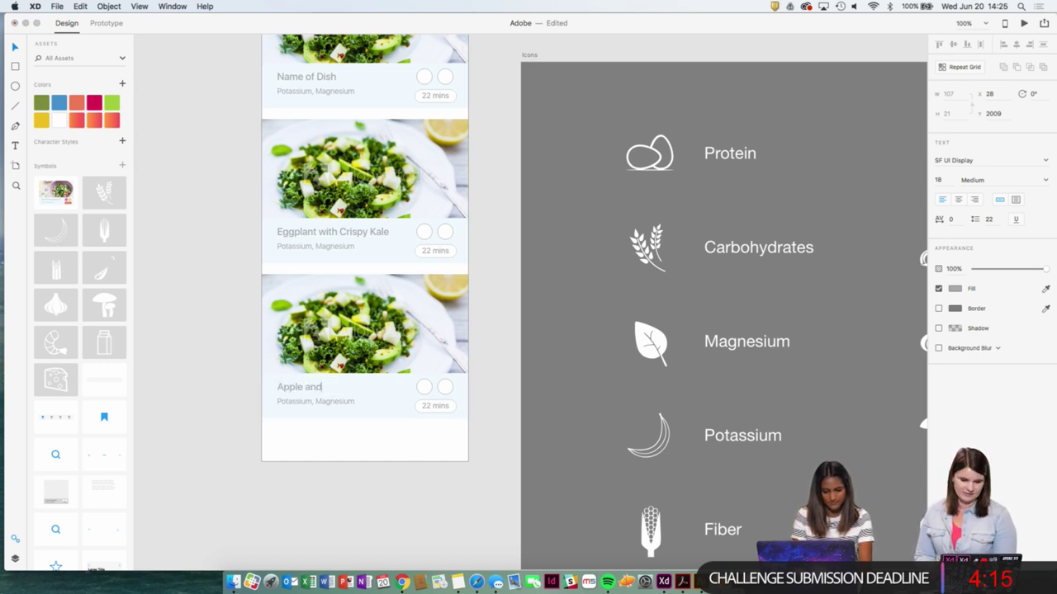
{"action": "type", "text": "Cab"}
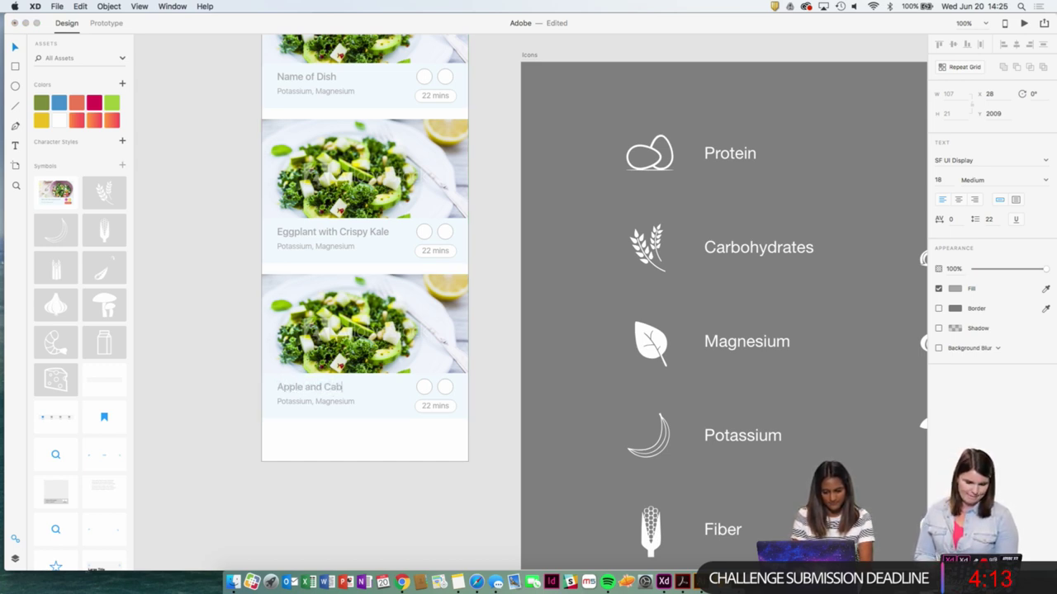
{"action": "type", "text": "bage Sa"}
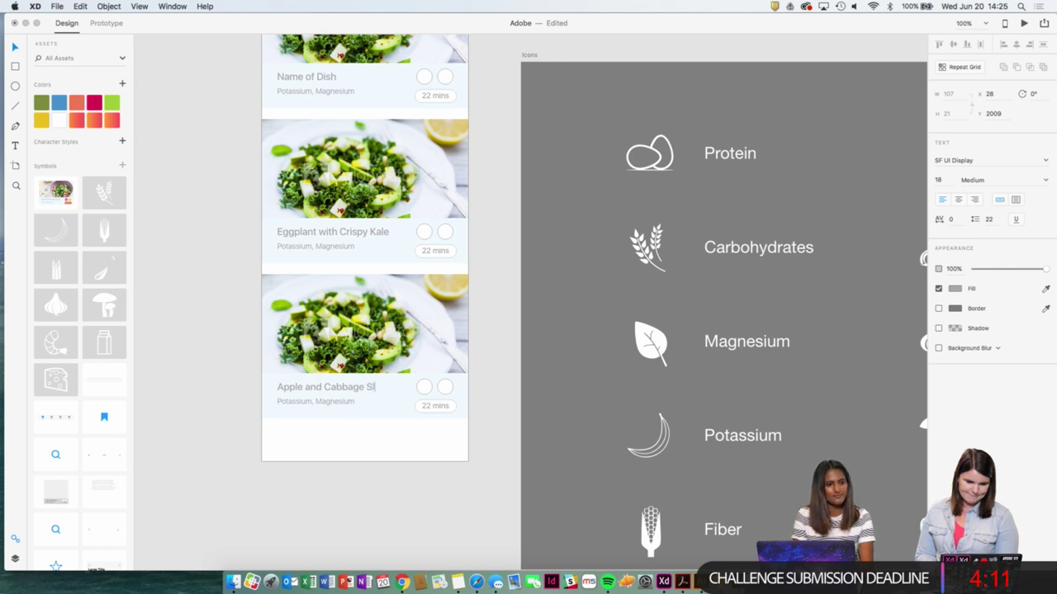
{"action": "type", "text": "aw"}
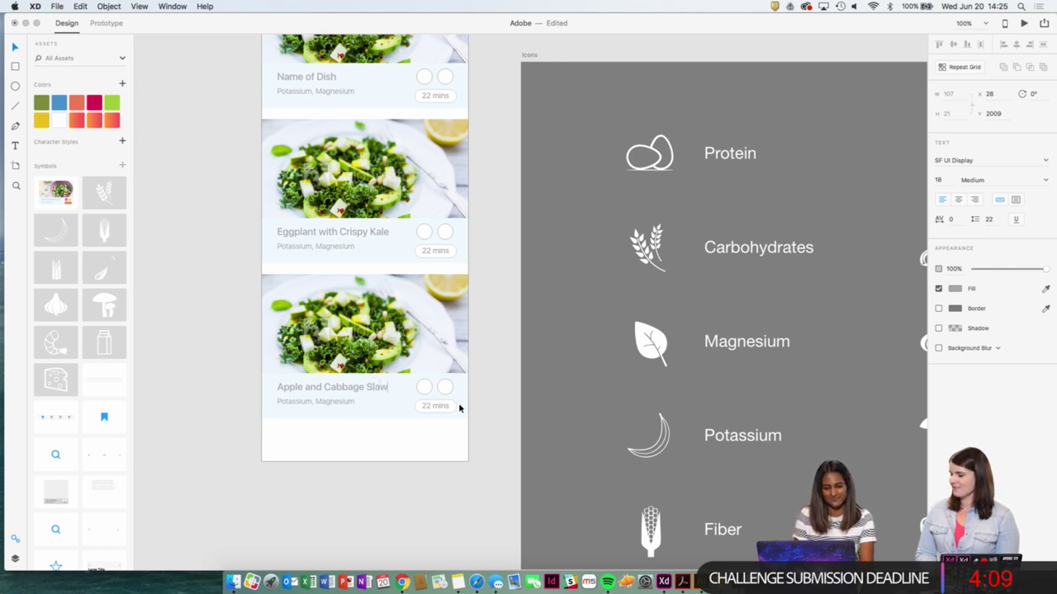
{"action": "key", "text": "Escape"}
{"action": "left_click", "coordinate": [481, 440]}
Try placing the salad recipe card symbol over the first Hot Dishes card, and remove it again.
{"action": "left_click_drag", "start_coordinate": [489, 373], "coordinate": [490, 451]}
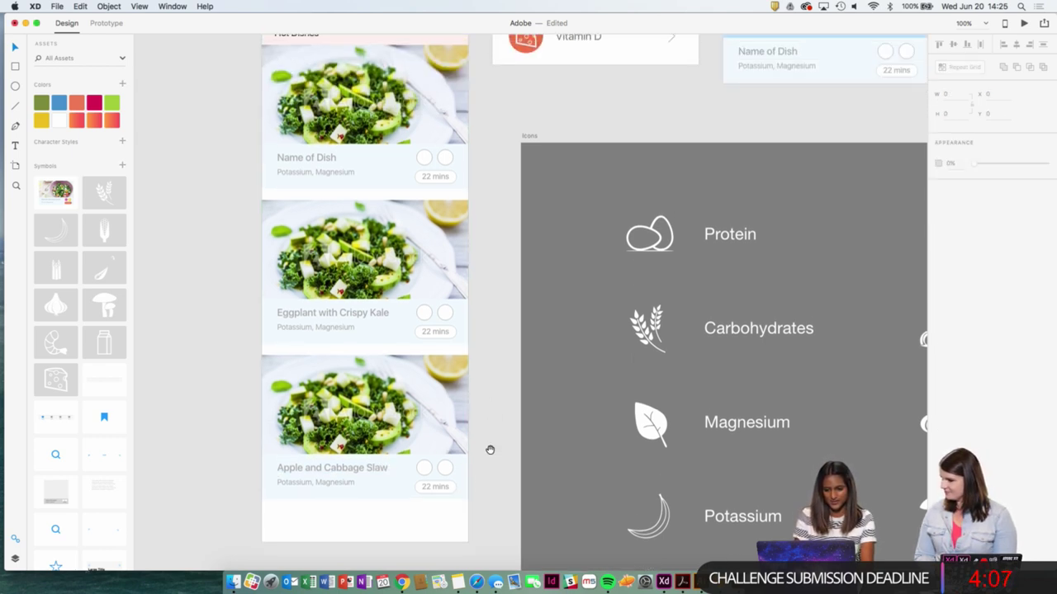
{"action": "key", "text": "super+minus"}
{"action": "left_click_drag", "start_coordinate": [517, 313], "coordinate": [520, 364]}
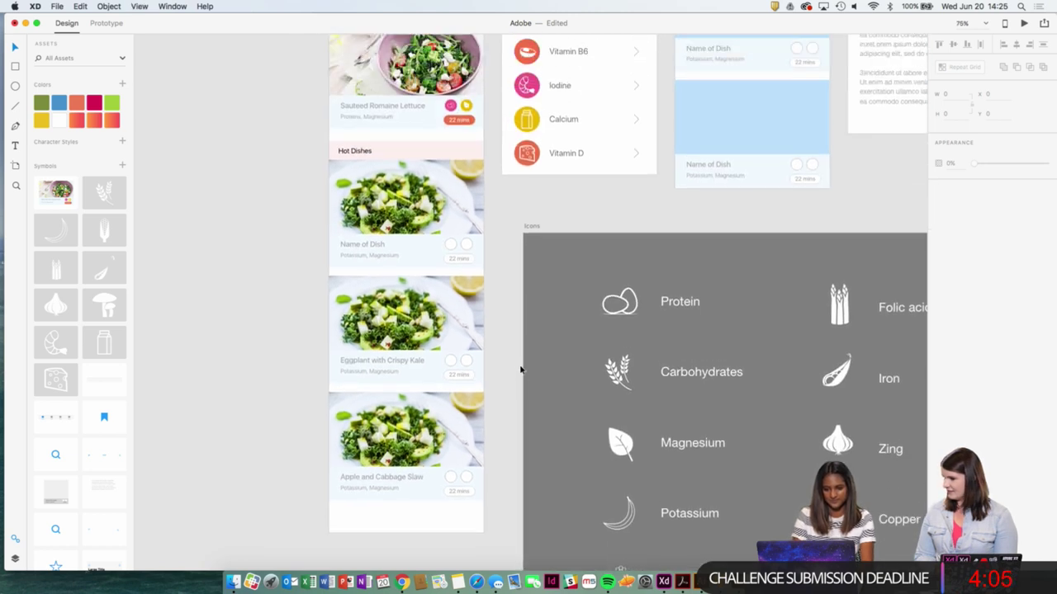
{"action": "scroll", "coordinate": [483, 245], "scroll_direction": "up", "scroll_amount": 1}
{"action": "left_click", "coordinate": [457, 234]}
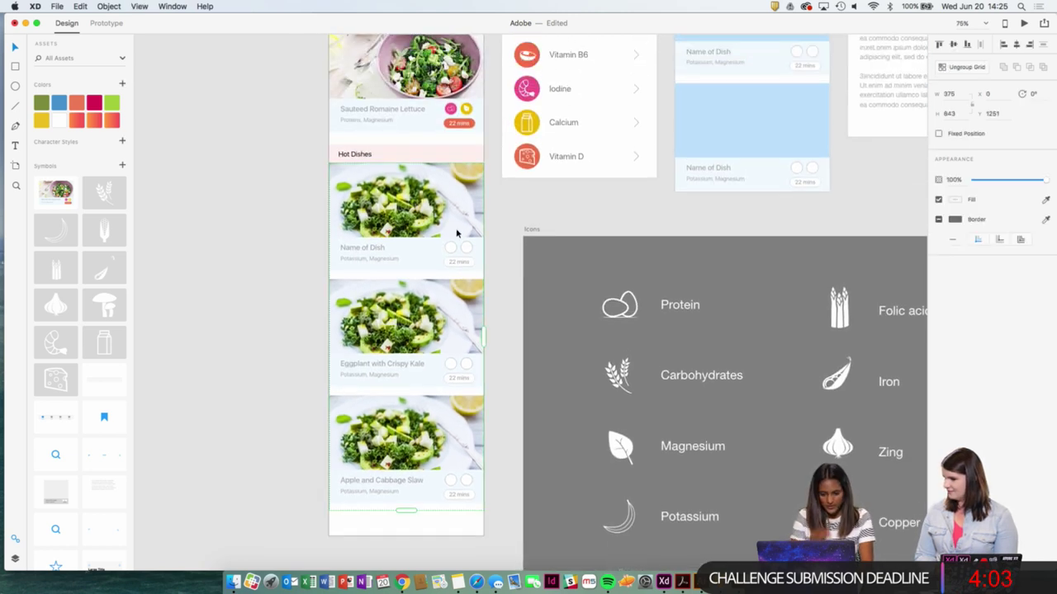
{"action": "left_click_drag", "start_coordinate": [55, 194], "coordinate": [384, 192]}
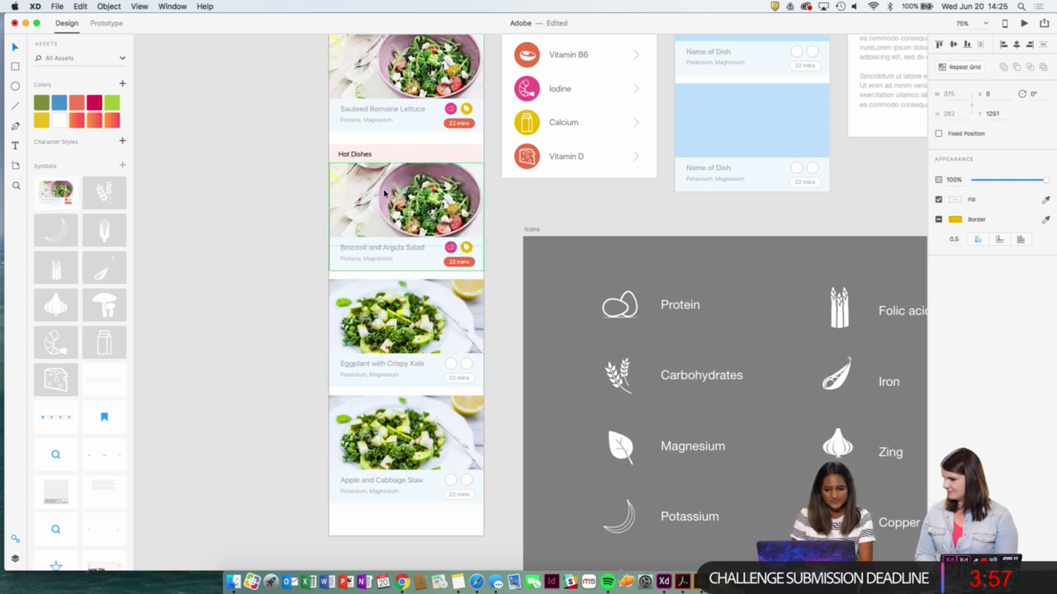
{"action": "key", "text": "Delete"}
{"action": "left_click_drag", "start_coordinate": [435, 244], "coordinate": [435, 258]}
{"action": "key", "text": "super+plus"}
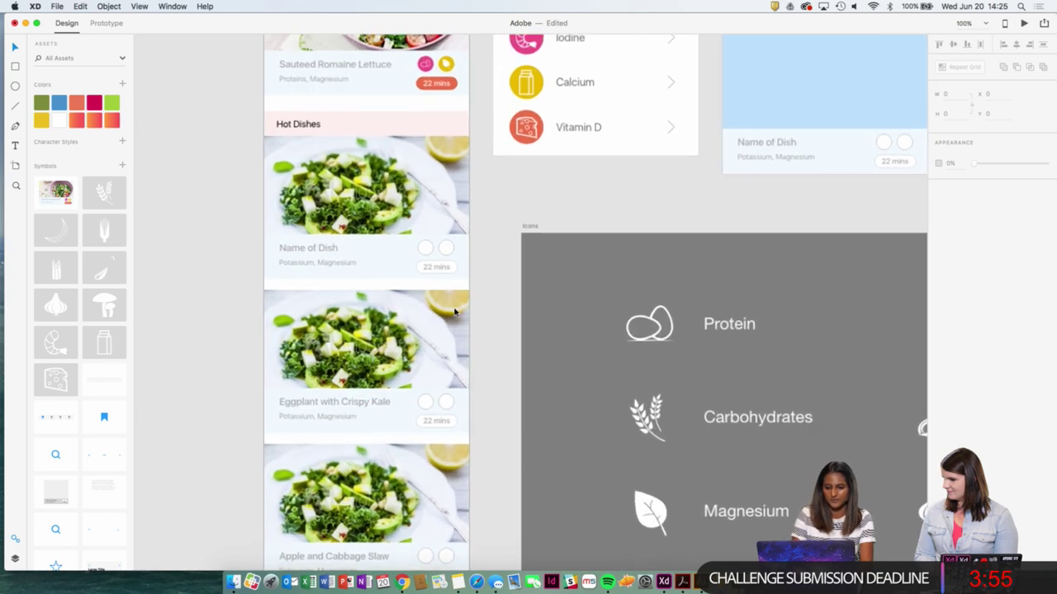
Ungroup the repeat grid that holds the Cold Dishes recipe cards.
{"action": "left_click_drag", "start_coordinate": [500, 248], "coordinate": [514, 404]}
{"action": "left_click_drag", "start_coordinate": [514, 226], "coordinate": [555, 449]}
{"action": "key", "text": "super+equal"}
{"action": "left_click_drag", "start_coordinate": [484, 449], "coordinate": [498, 380]}
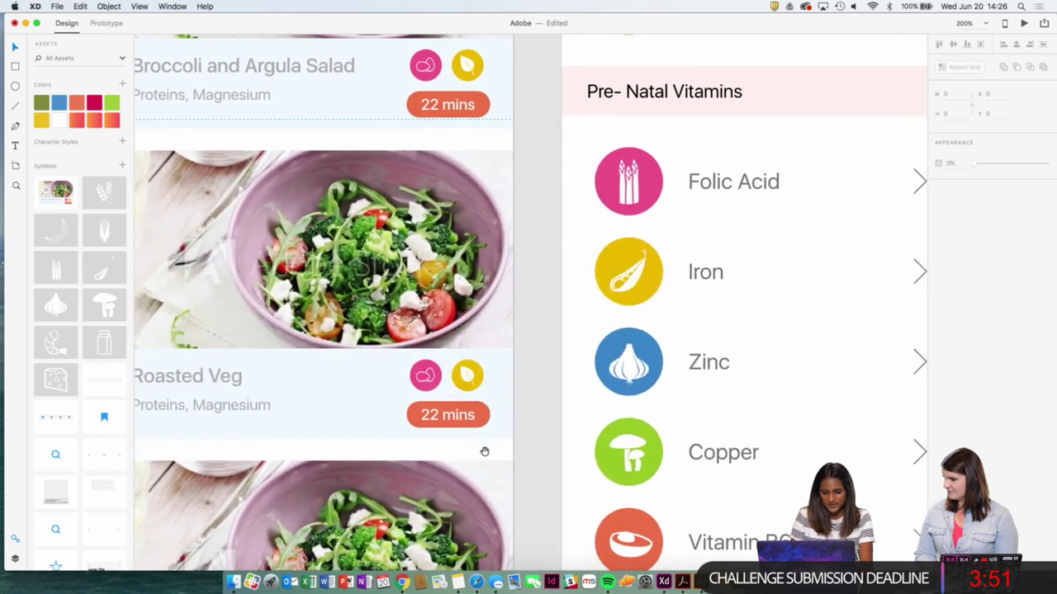
{"action": "right_click", "coordinate": [435, 371]}
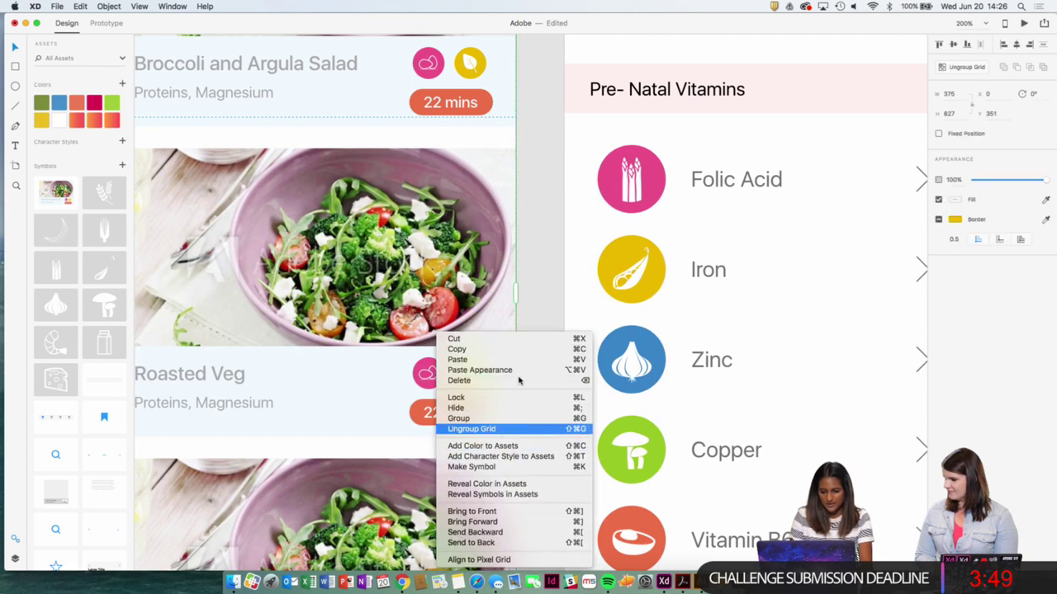
{"action": "left_click", "coordinate": [501, 429]}
Try to place the orange wheat icon symbol on the Roasted Veg card, and undo the placement.
{"action": "left_click", "coordinate": [621, 289]}
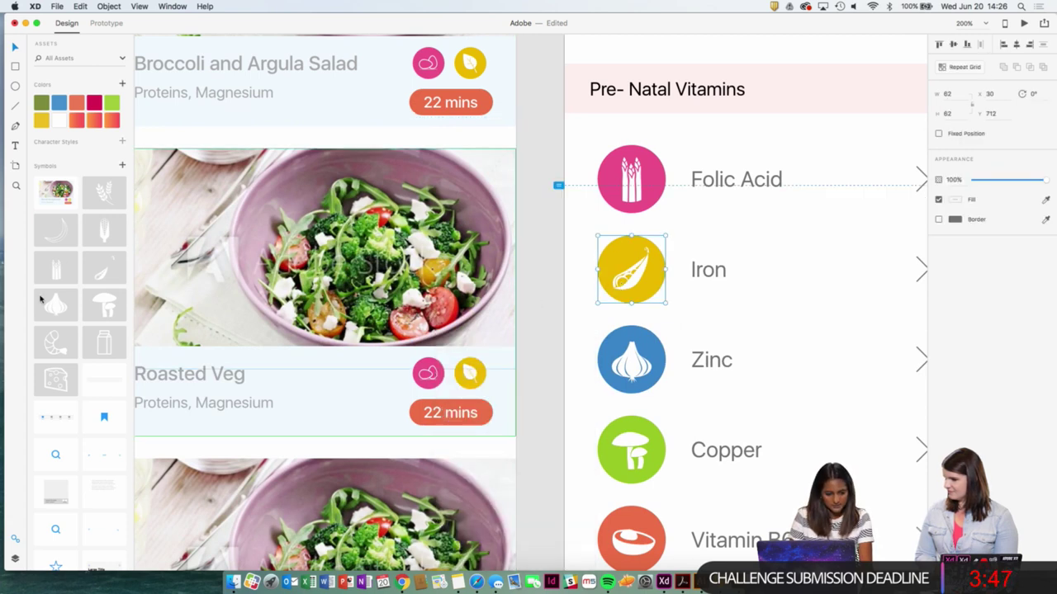
{"action": "scroll", "coordinate": [91, 330], "scroll_direction": "down", "scroll_amount": 10}
{"action": "scroll", "coordinate": [106, 372], "scroll_direction": "down", "scroll_amount": 6}
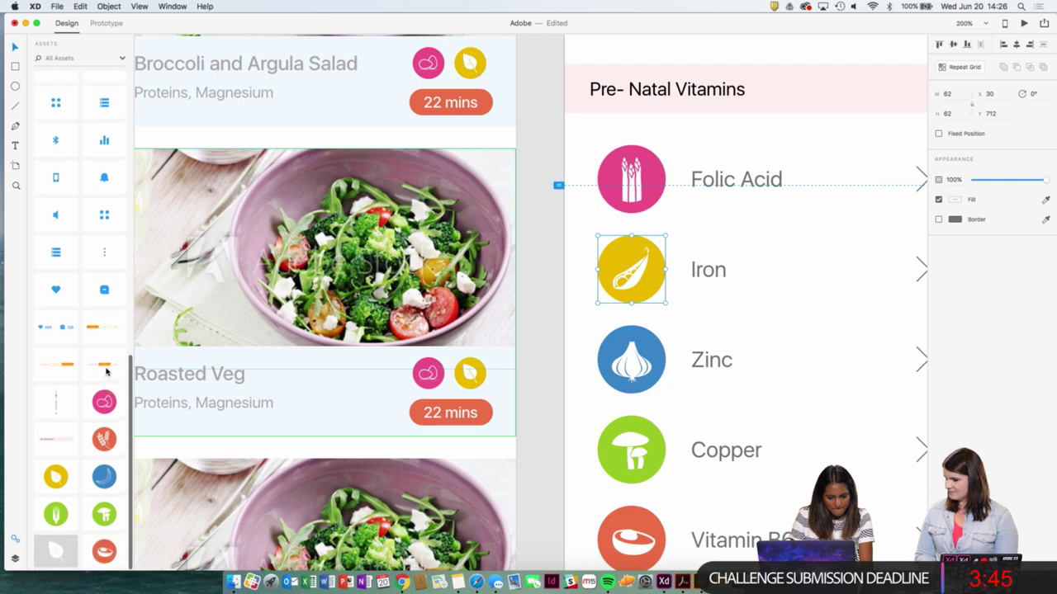
{"action": "left_click_drag", "start_coordinate": [427, 424], "coordinate": [478, 314]}
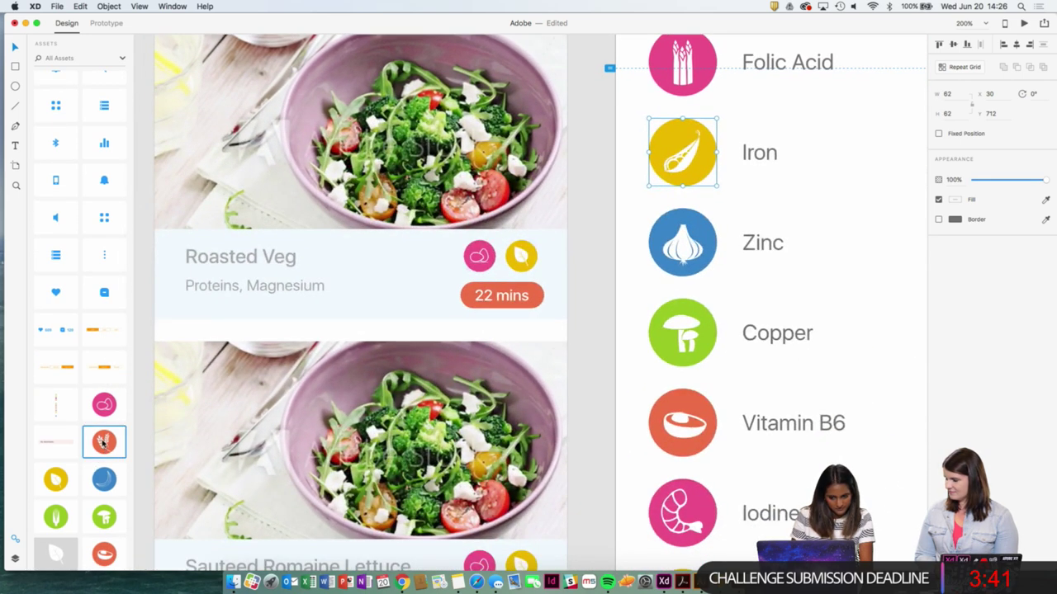
{"action": "left_click_drag", "start_coordinate": [103, 443], "coordinate": [412, 303]}
{"action": "key", "text": "super+z"}
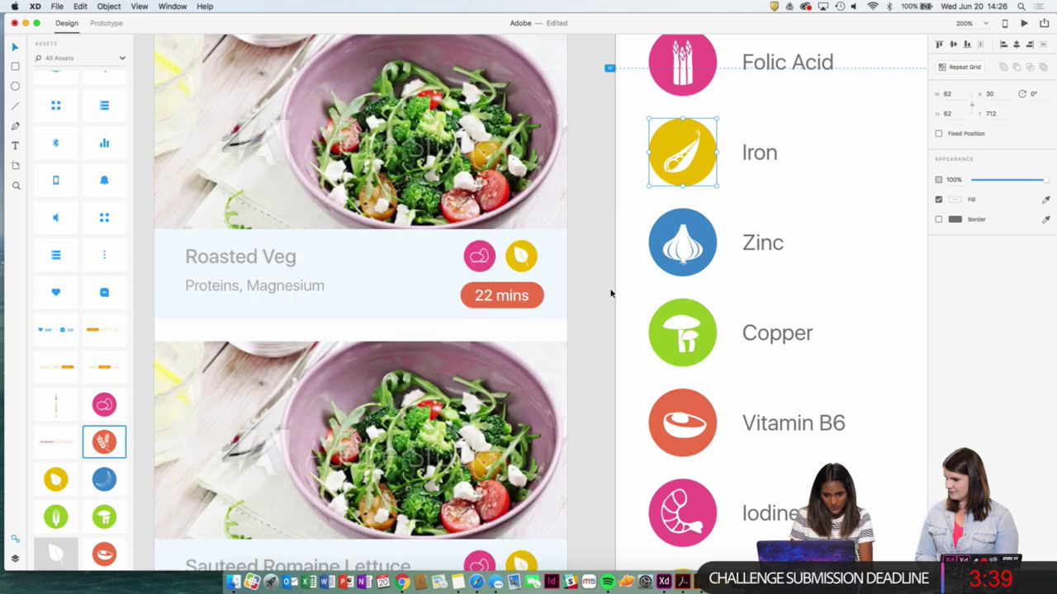
Place the orange wheat and blue banana icon symbols on the empty canvas beside the recipes artboard.
{"action": "left_click", "coordinate": [611, 293]}
{"action": "scroll", "coordinate": [587, 299], "scroll_direction": "left", "scroll_amount": 5}
{"action": "scroll", "coordinate": [587, 299], "scroll_direction": "down", "scroll_amount": 2}
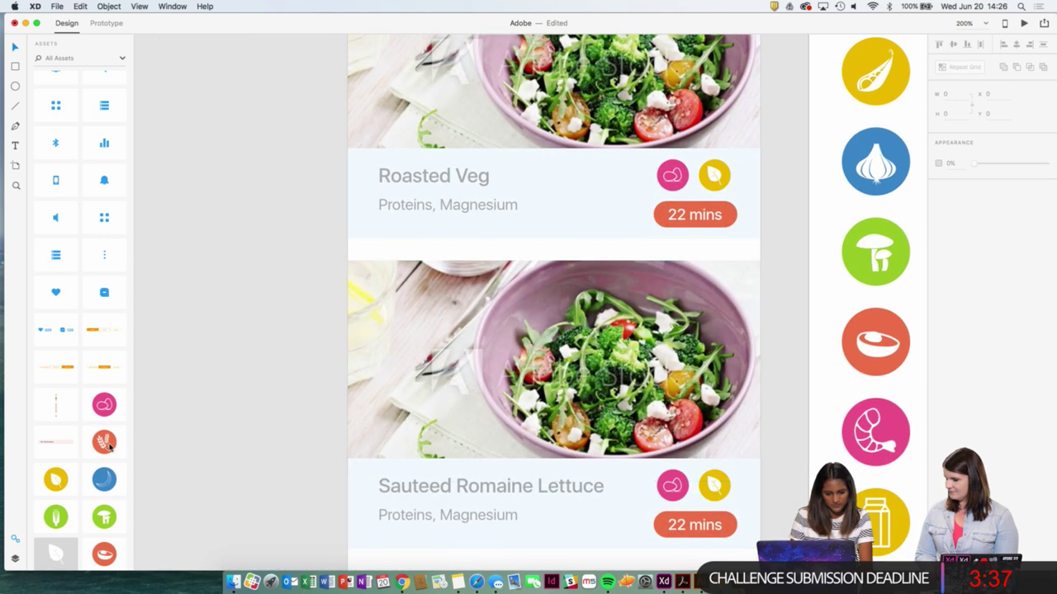
{"action": "left_click_drag", "start_coordinate": [107, 446], "coordinate": [233, 348]}
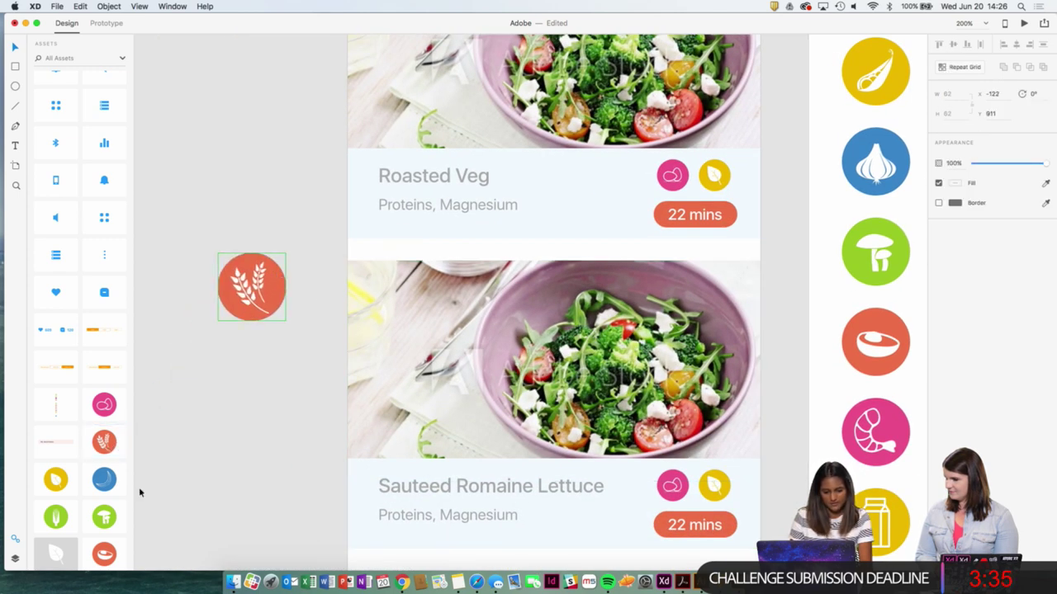
{"action": "left_click_drag", "start_coordinate": [104, 478], "coordinate": [276, 352]}
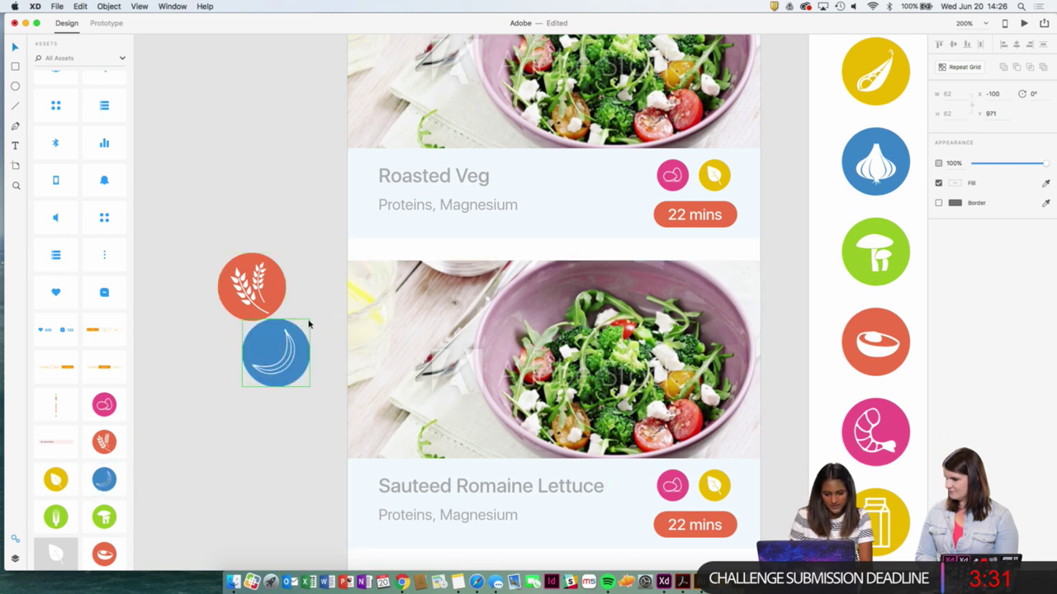
Try scaling down the two icons together and the blue circle alone, undoing each resize.
{"action": "left_click", "coordinate": [282, 289], "text": "shift"}
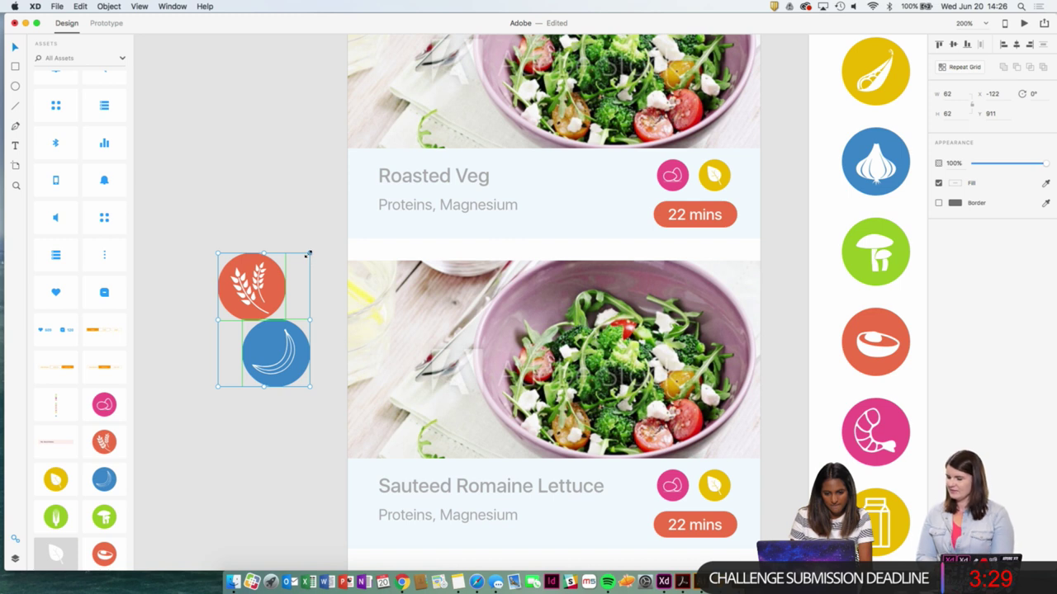
{"action": "left_click_drag", "start_coordinate": [309, 254], "coordinate": [271, 295]}
{"action": "key", "text": "super+z"}
{"action": "left_click", "coordinate": [322, 361]}
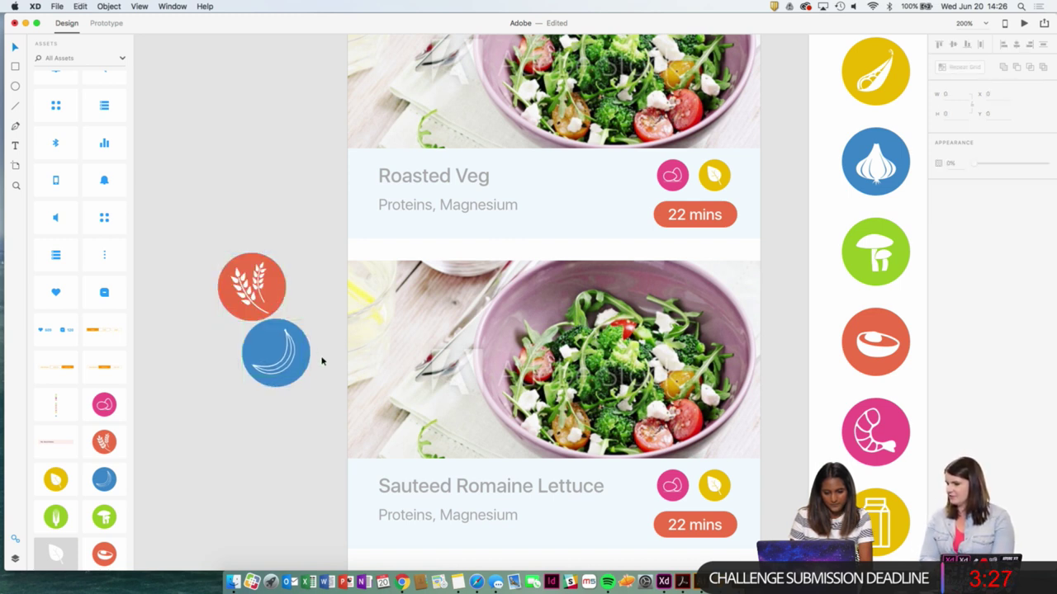
{"action": "left_click", "coordinate": [303, 379]}
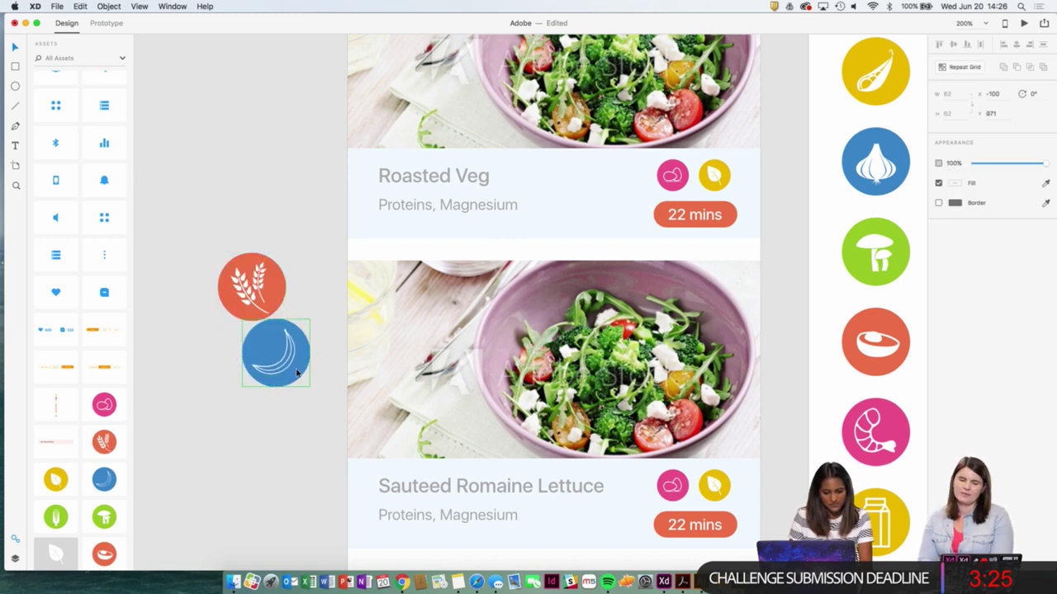
{"action": "double_click", "coordinate": [297, 374]}
{"action": "left_click_drag", "start_coordinate": [310, 387], "coordinate": [301, 378]}
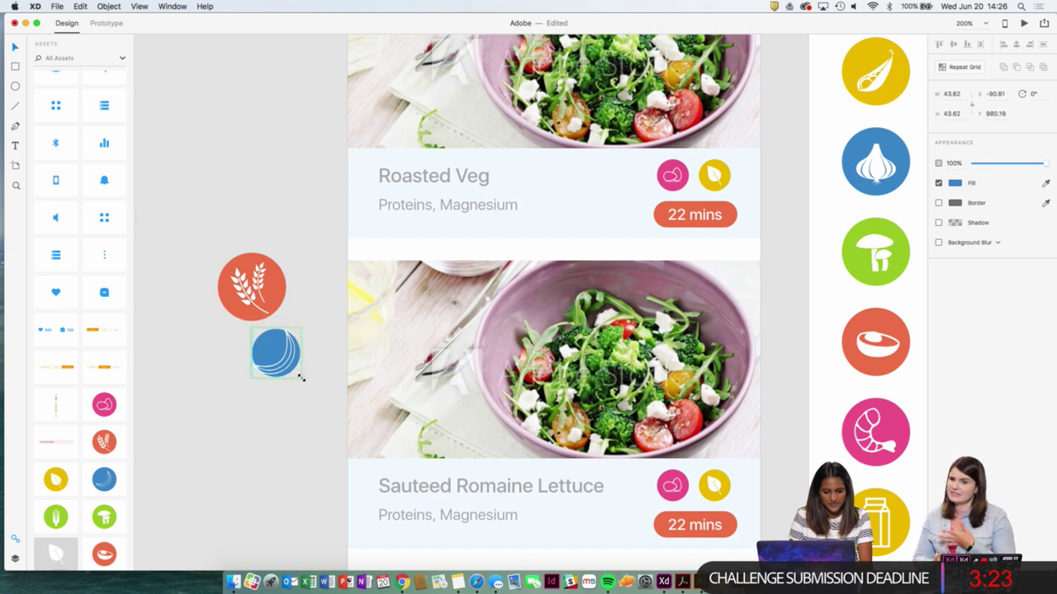
{"action": "key", "text": "super+z"}
{"action": "left_click", "coordinate": [302, 393]}
Delete the wheat and banana icons from the canvas beside the artboard.
{"action": "left_click_drag", "start_coordinate": [262, 249], "coordinate": [267, 339]}
{"action": "key", "text": "Delete"}
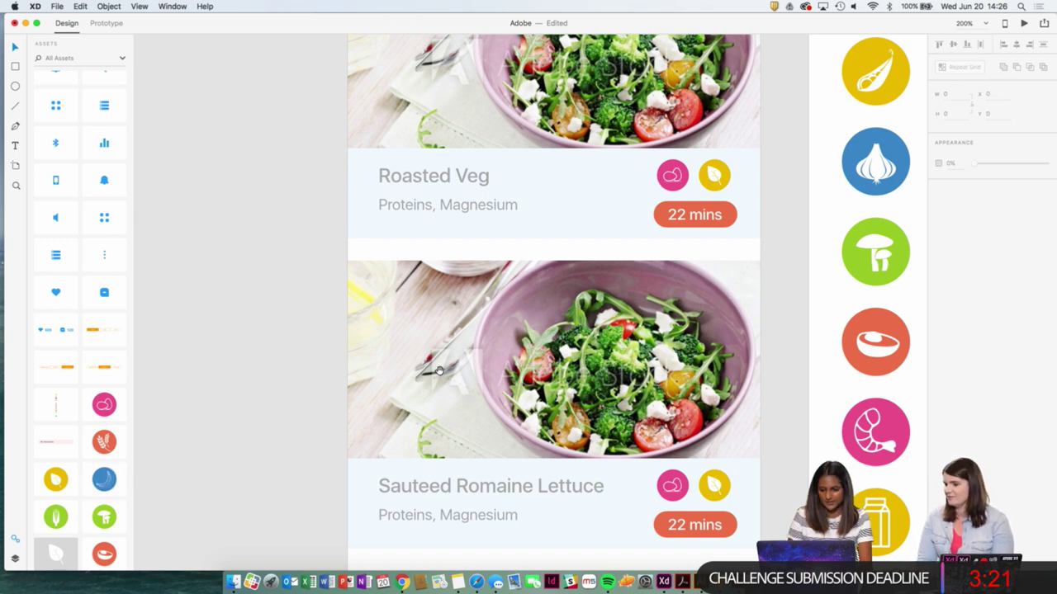
{"action": "scroll", "coordinate": [439, 371], "scroll_direction": "right", "scroll_amount": 5}
{"action": "left_click_drag", "start_coordinate": [356, 501], "coordinate": [346, 487]}
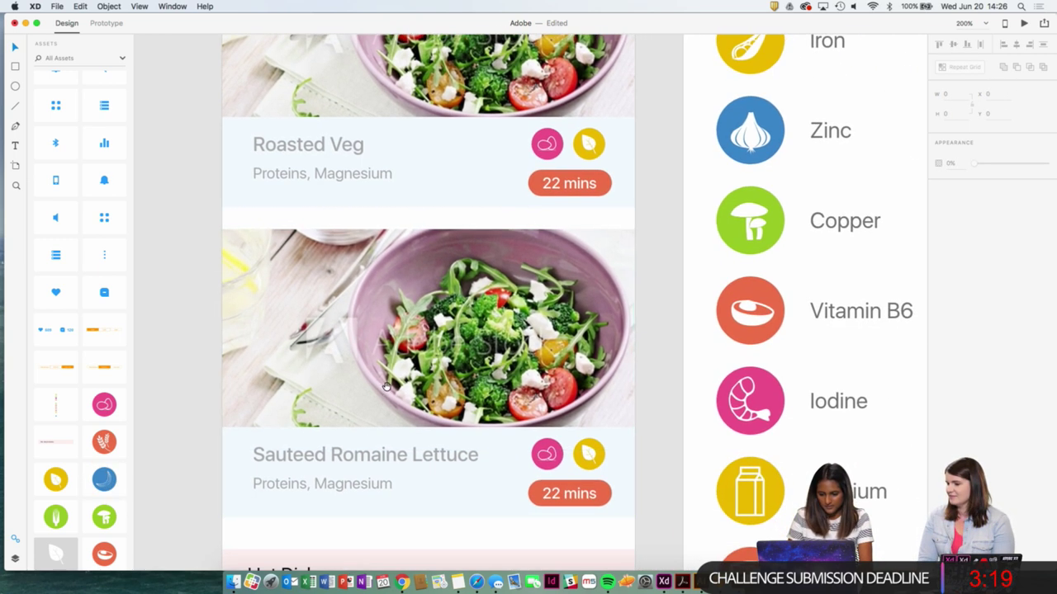
Try recolouring the Roasted Veg card's pink protein circle with the blue sampled from the Potassium icon, and undo the change.
{"action": "key", "text": "super+minus"}
{"action": "left_click_drag", "start_coordinate": [446, 398], "coordinate": [442, 423]}
{"action": "scroll", "coordinate": [442, 423], "scroll_direction": "up", "scroll_amount": 5}
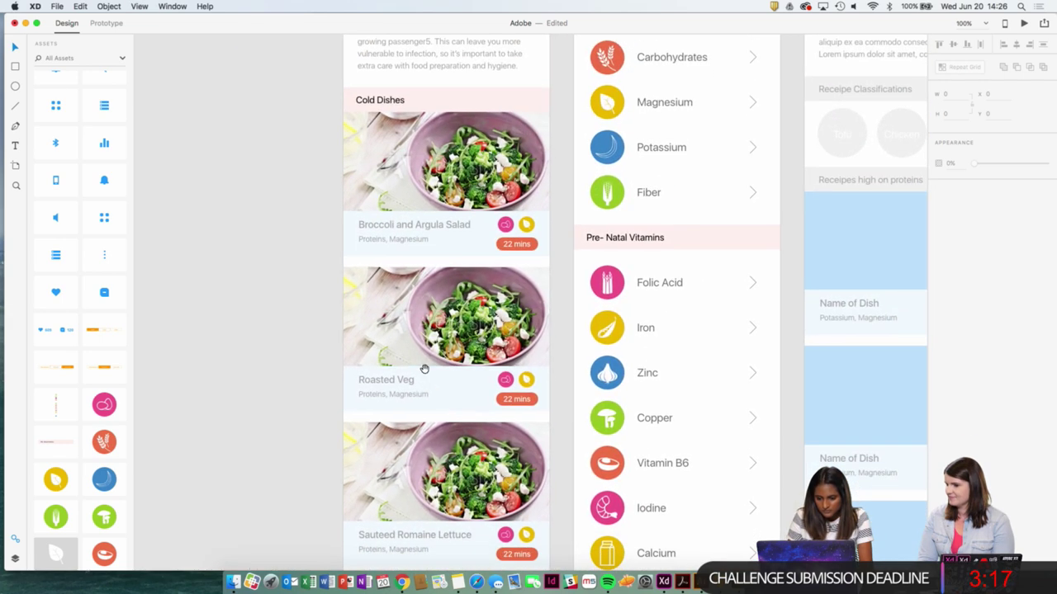
{"action": "double_click", "coordinate": [506, 379]}
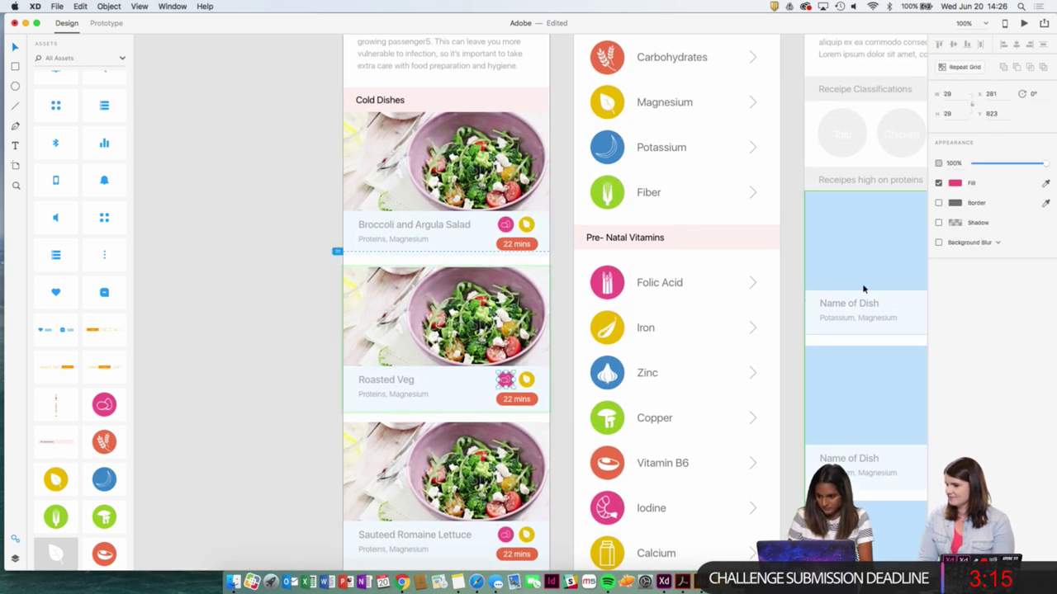
{"action": "left_click", "coordinate": [955, 183]}
{"action": "left_click", "coordinate": [932, 227]}
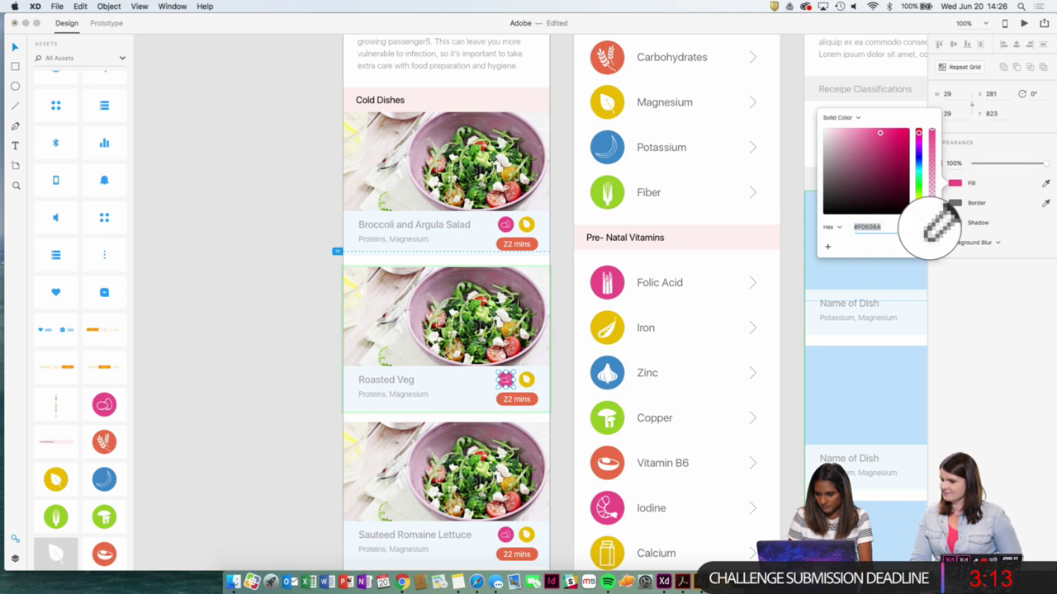
{"action": "left_click", "coordinate": [608, 147]}
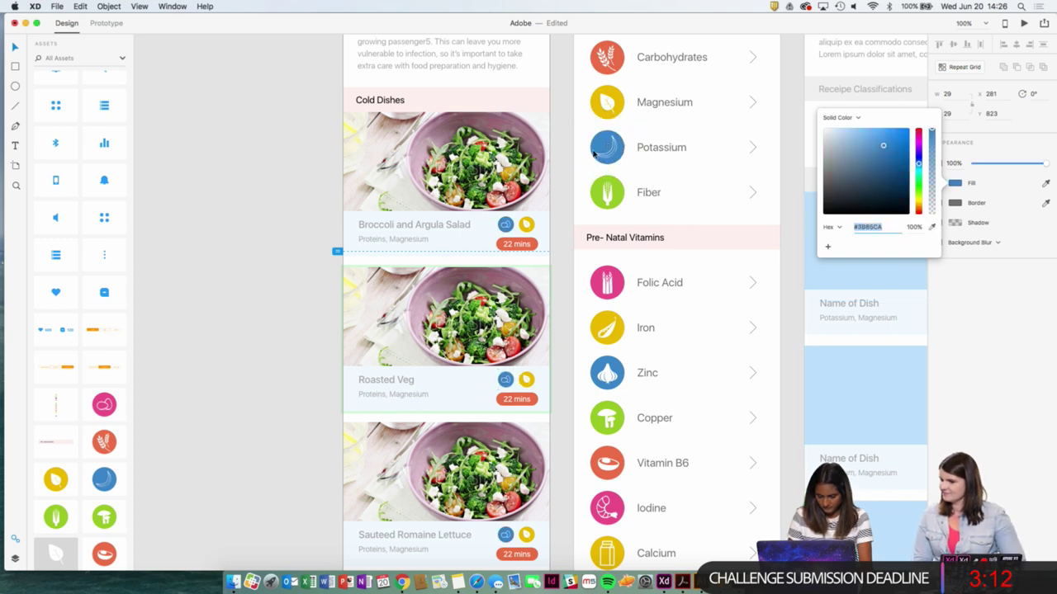
{"action": "left_click", "coordinate": [527, 379]}
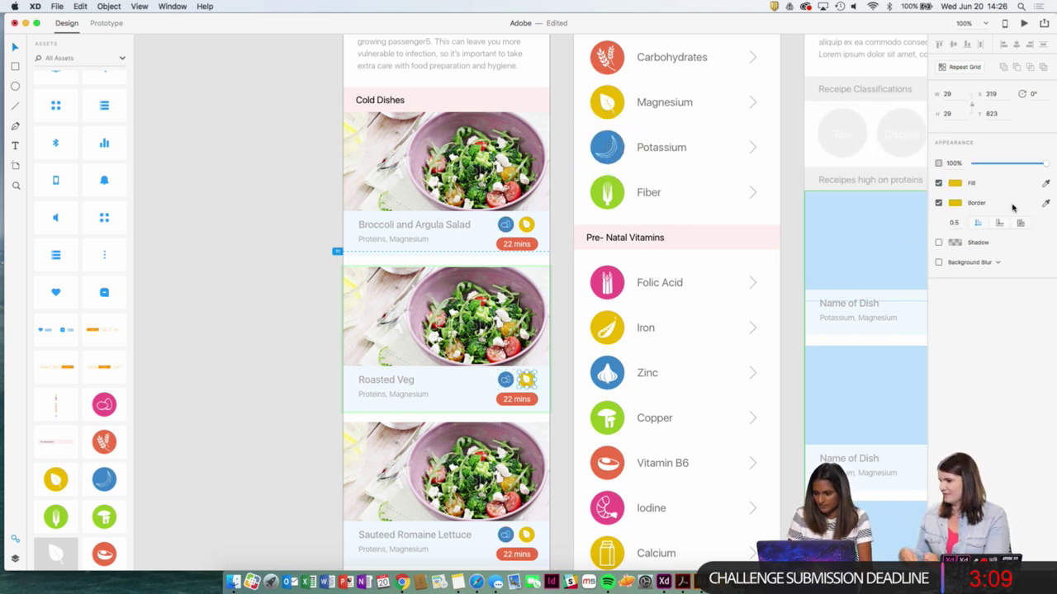
{"action": "key", "text": "super+z"}
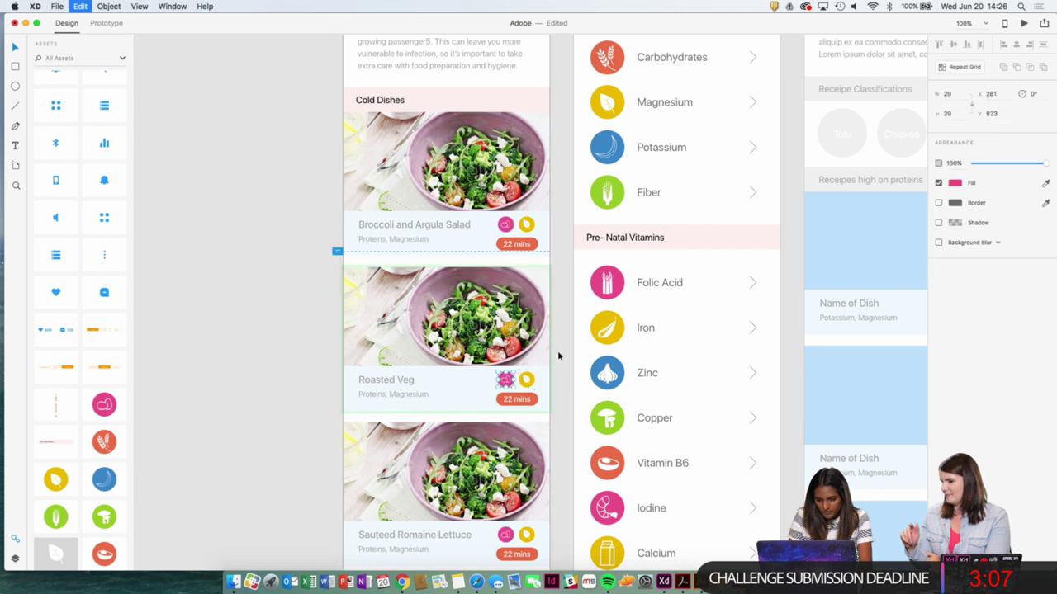
Try filling the Roasted Veg card's protein circle with the green sampled from the Fiber icon, and undo the fill.
{"action": "key", "text": "Escape"}
{"action": "left_click", "coordinate": [505, 379]}
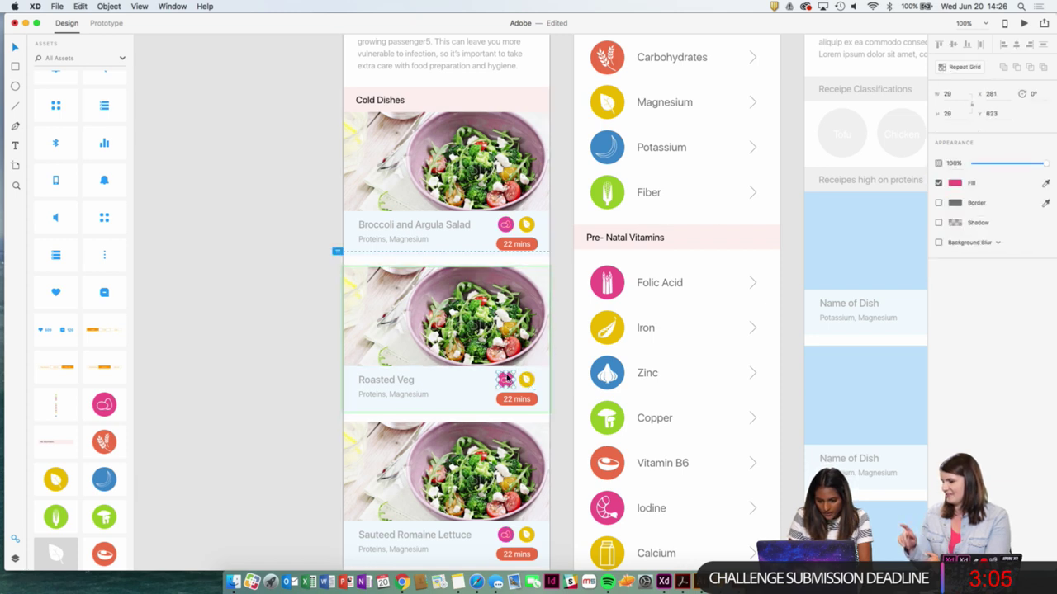
{"action": "left_click", "coordinate": [955, 183]}
{"action": "left_click", "coordinate": [930, 228]}
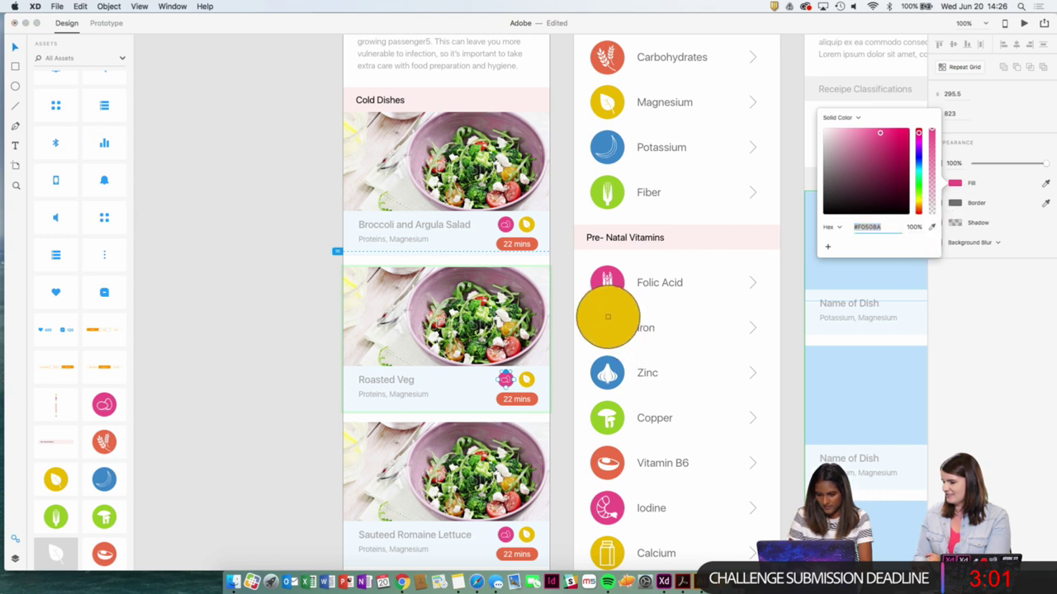
{"action": "left_click", "coordinate": [612, 196]}
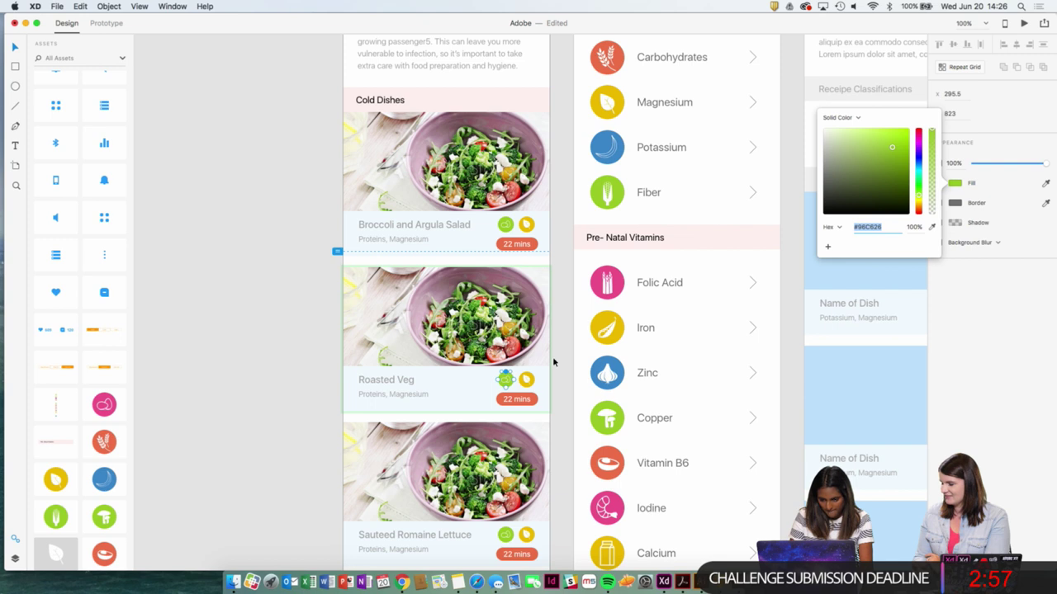
{"action": "key", "text": "super+z"}
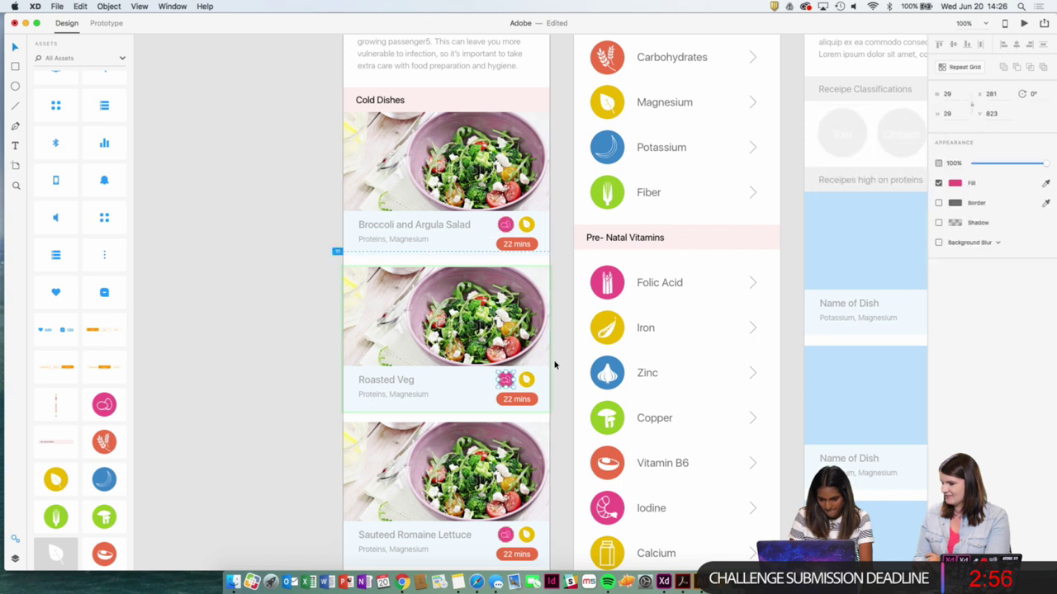
{"action": "right_click", "coordinate": [501, 372]}
{"action": "left_click", "coordinate": [540, 456]}
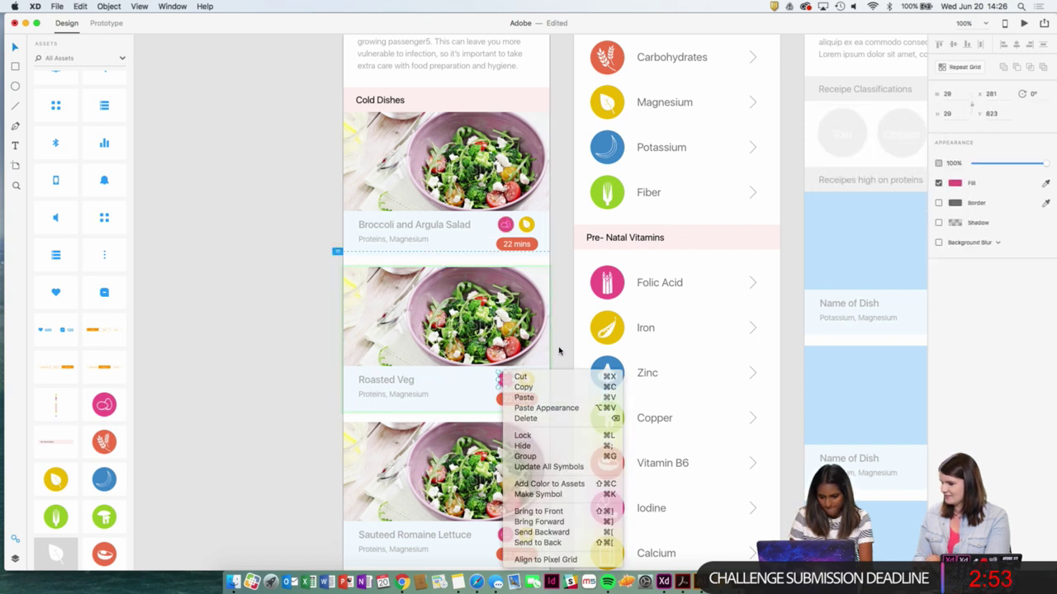
{"action": "key", "text": "super+2"}
{"action": "scroll", "coordinate": [570, 390], "scroll_direction": "down", "scroll_amount": 2}
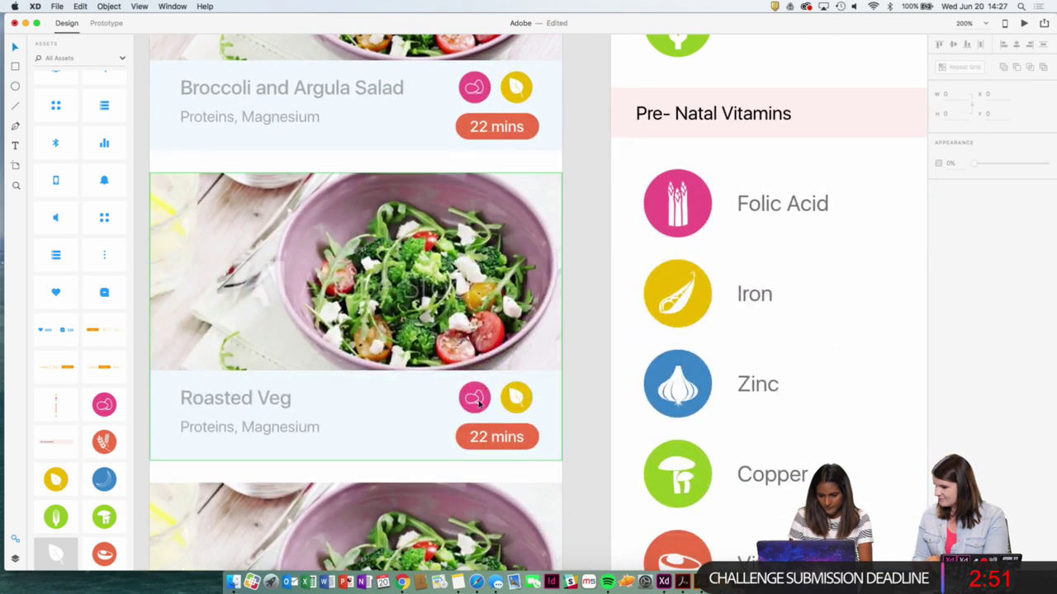
{"action": "double_click", "coordinate": [475, 395]}
{"action": "double_click", "coordinate": [476, 392]}
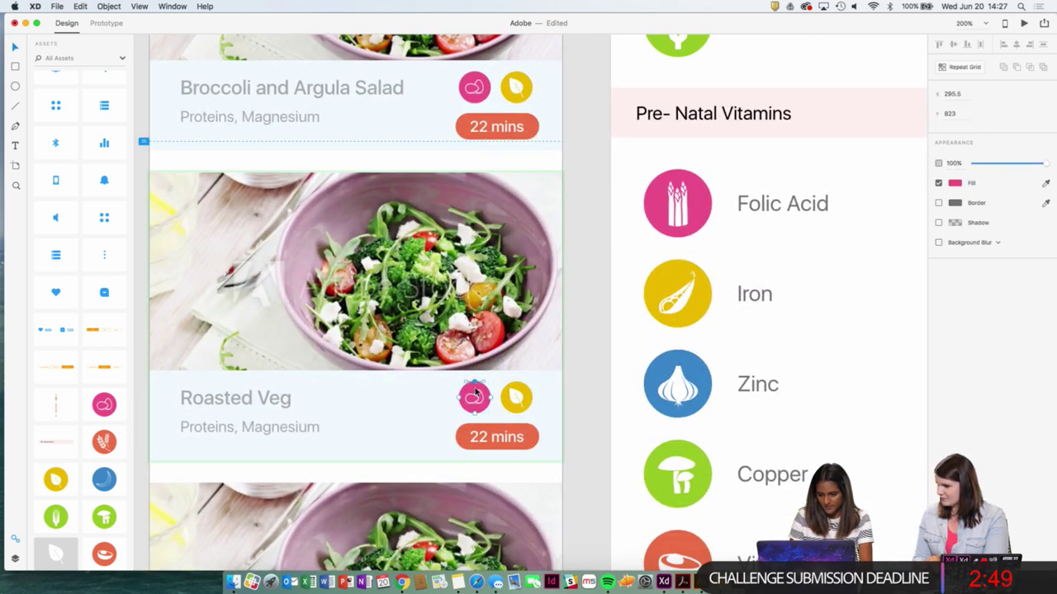
{"action": "right_click", "coordinate": [475, 393]}
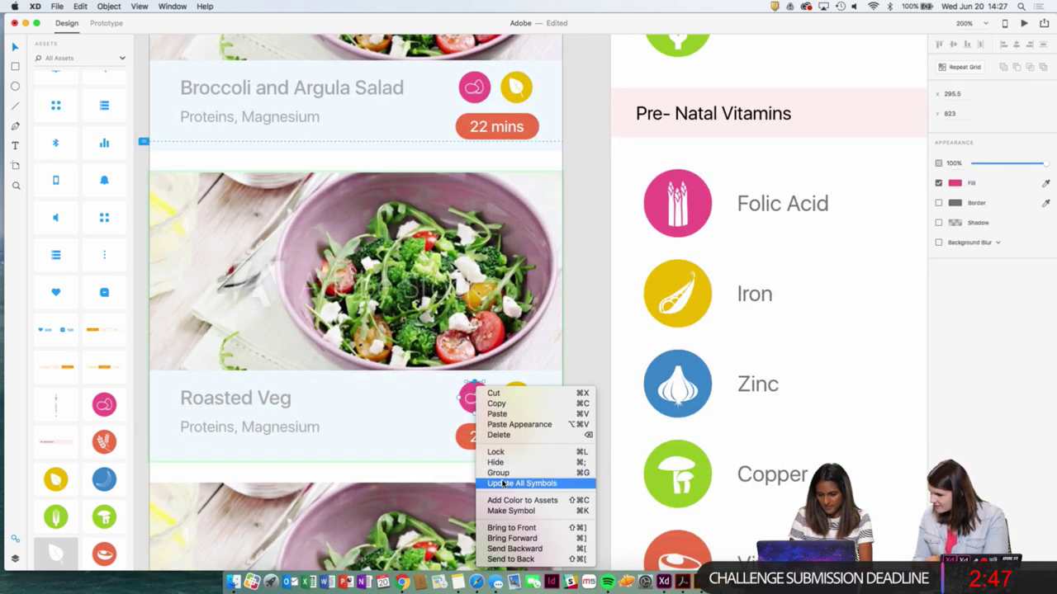
{"action": "left_click", "coordinate": [573, 335]}
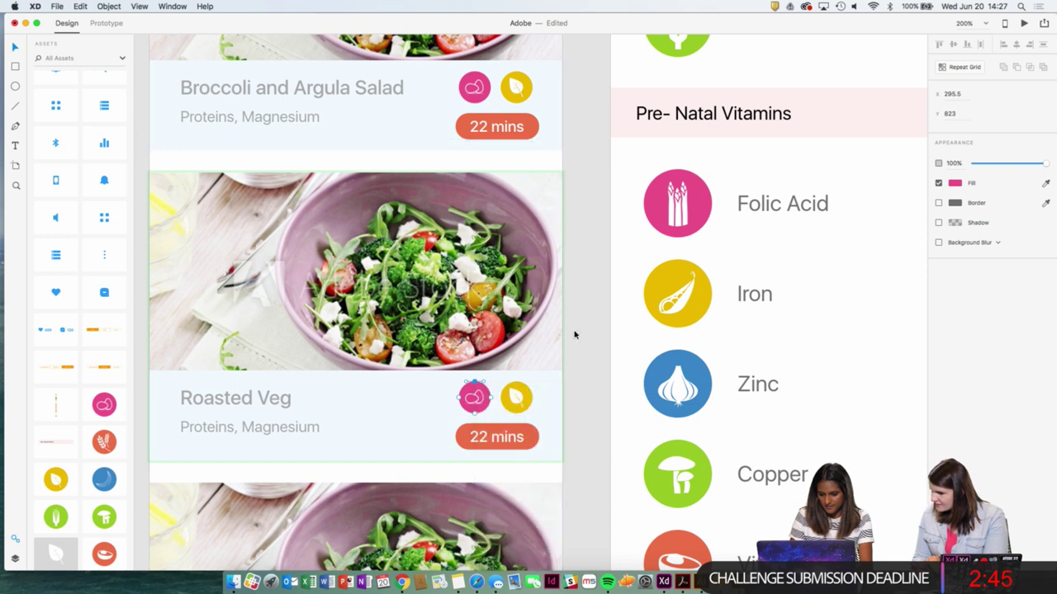
{"action": "left_click", "coordinate": [470, 394]}
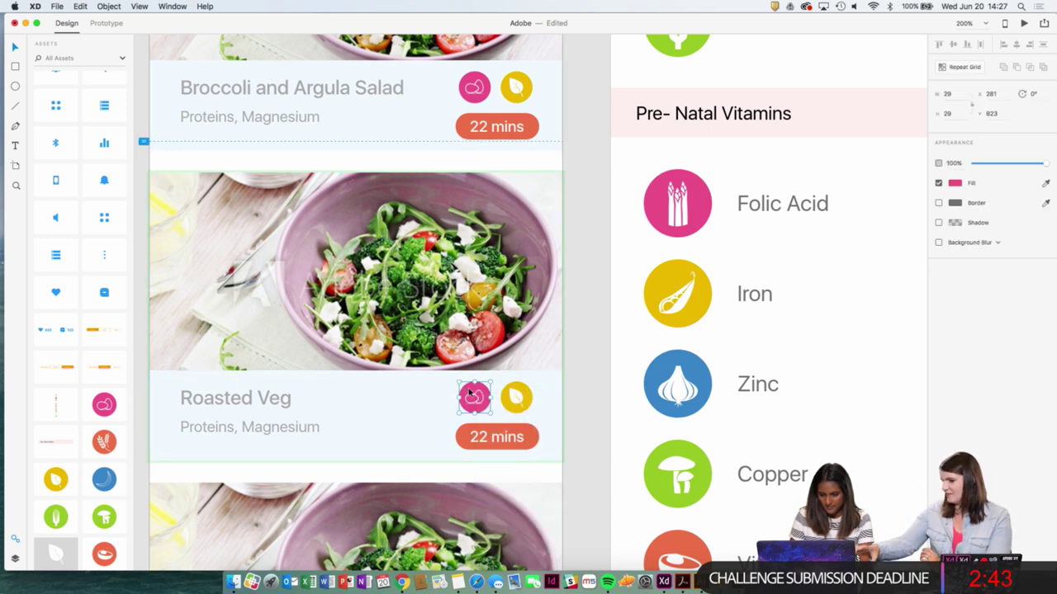
{"action": "scroll", "coordinate": [160, 393], "scroll_direction": "left", "scroll_amount": 3}
{"action": "scroll", "coordinate": [160, 393], "scroll_direction": "down", "scroll_amount": 2}
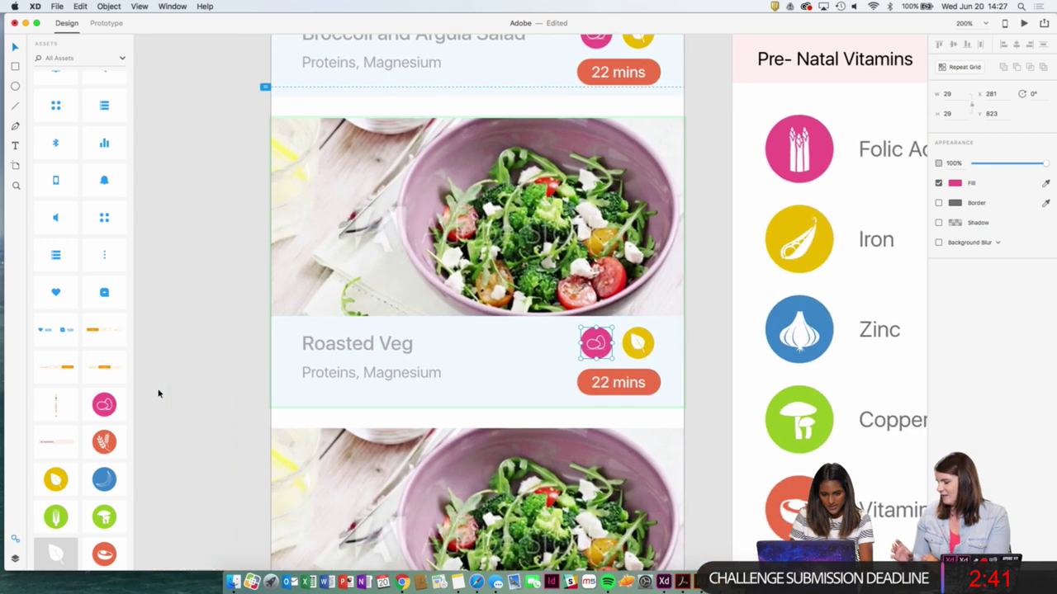
{"action": "right_click", "coordinate": [360, 241]}
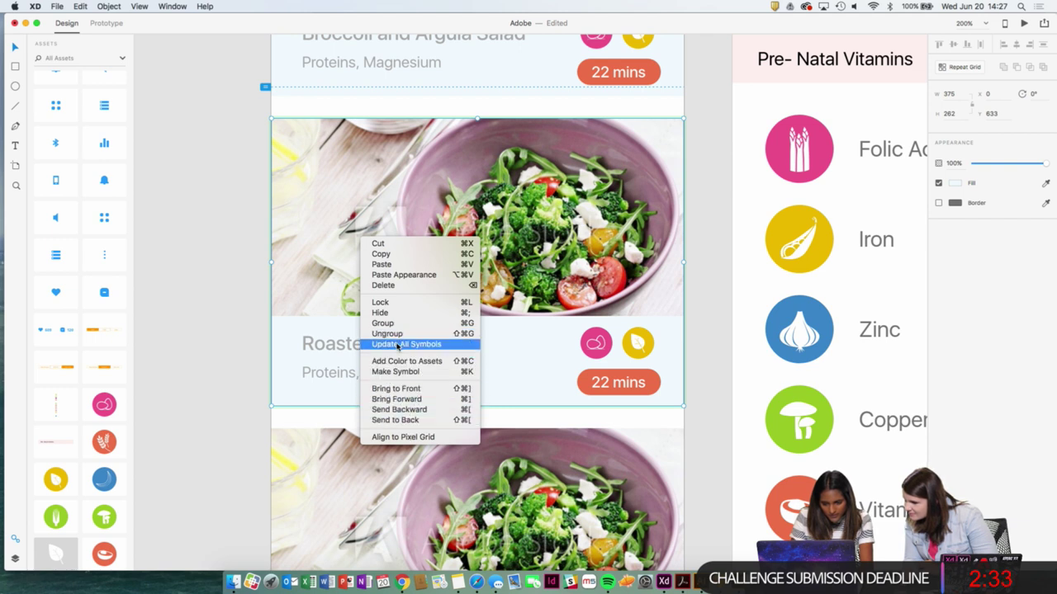
{"action": "left_click", "coordinate": [239, 351]}
{"action": "left_click", "coordinate": [239, 351]}
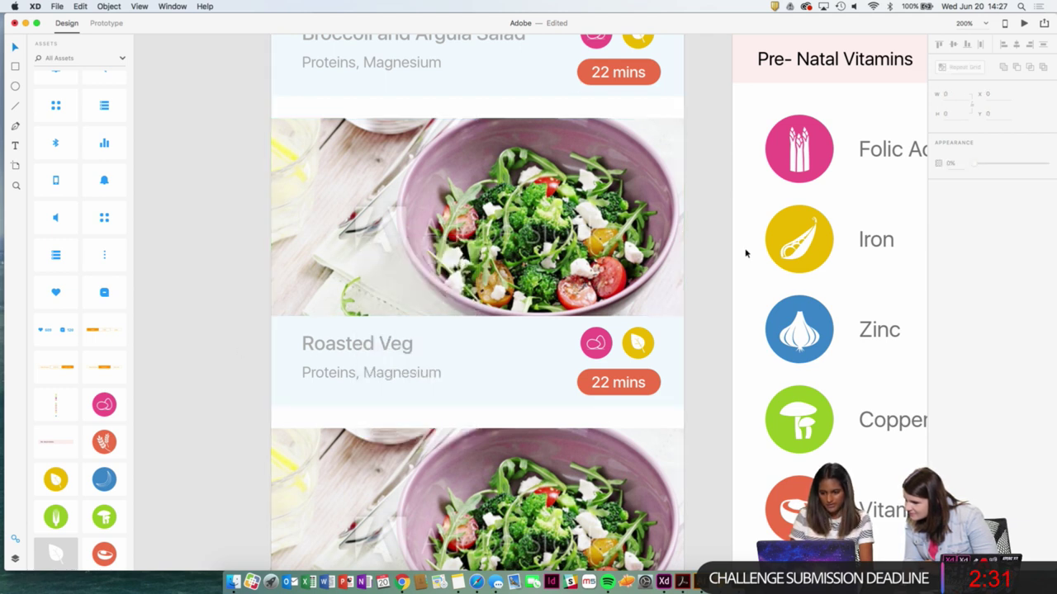
Draw a white circle about 34 px wide on the empty canvas beside the recipes artboard and remove its border.
{"action": "left_click_drag", "start_coordinate": [733, 293], "coordinate": [712, 286]}
{"action": "key", "text": "super+minus"}
{"action": "key", "text": "super+minus"}
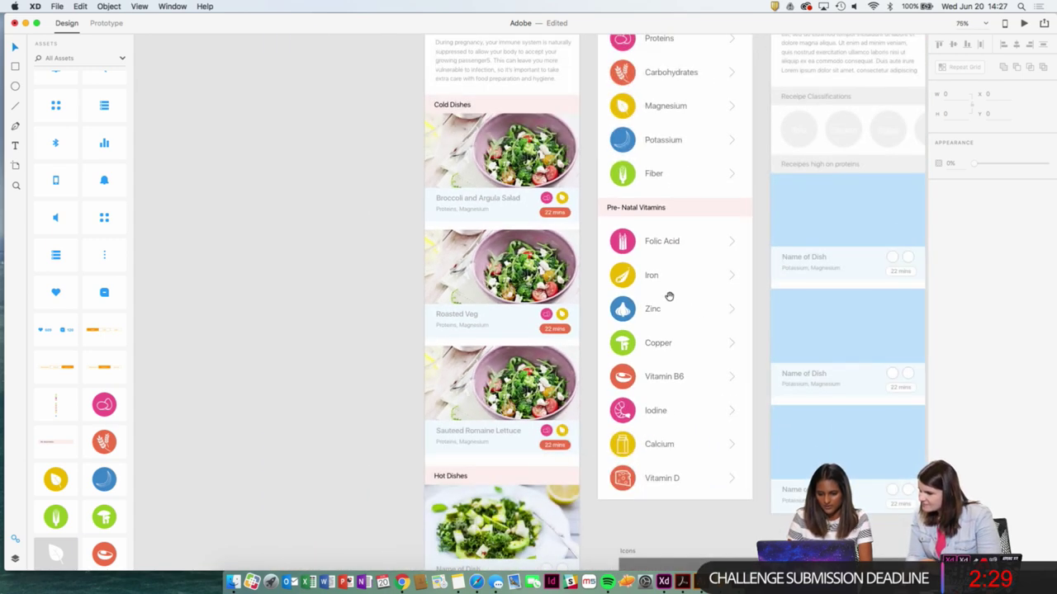
{"action": "scroll", "coordinate": [625, 437], "scroll_direction": "down", "scroll_amount": 5}
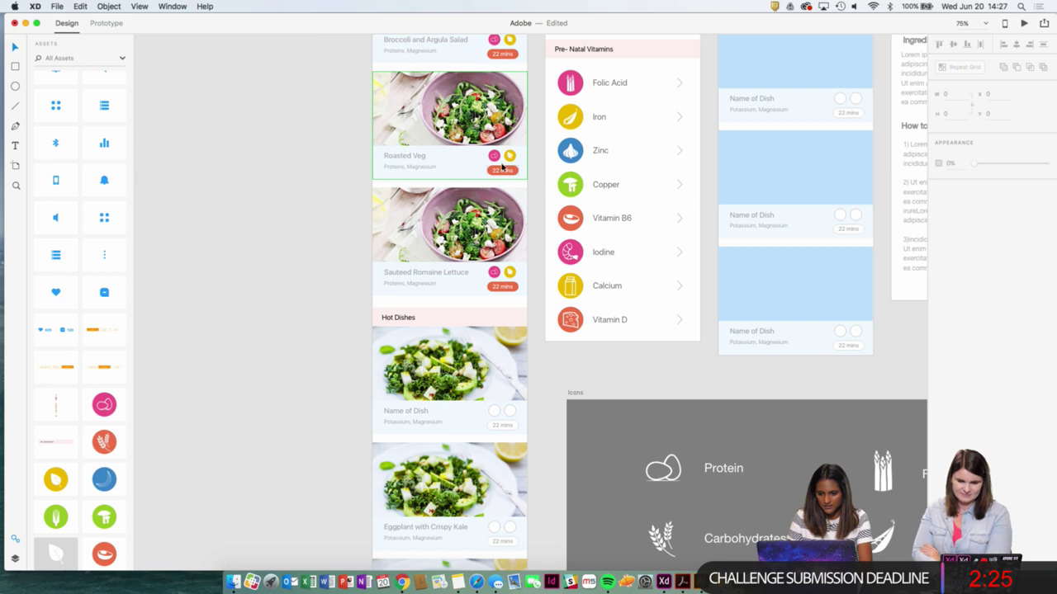
{"action": "left_click", "coordinate": [15, 87]}
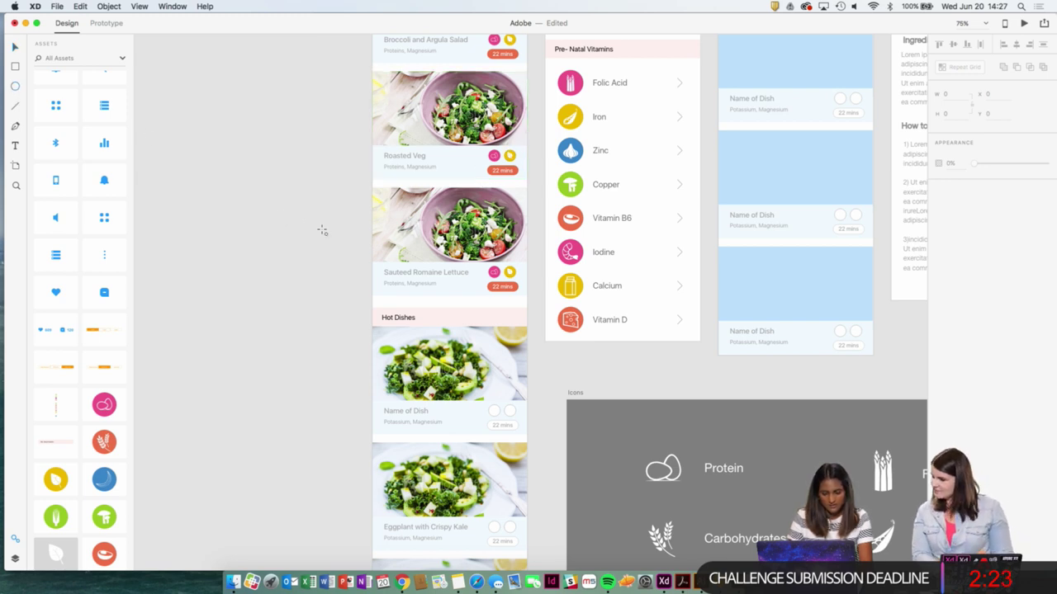
{"action": "left_click_drag", "start_coordinate": [322, 230], "coordinate": [313, 221]}
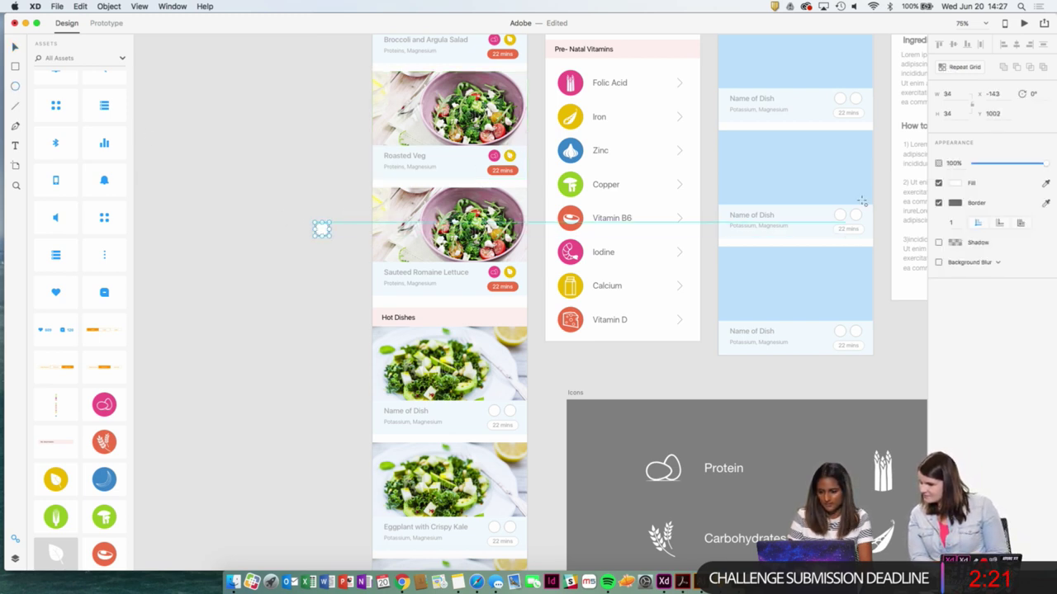
{"action": "left_click", "coordinate": [938, 202]}
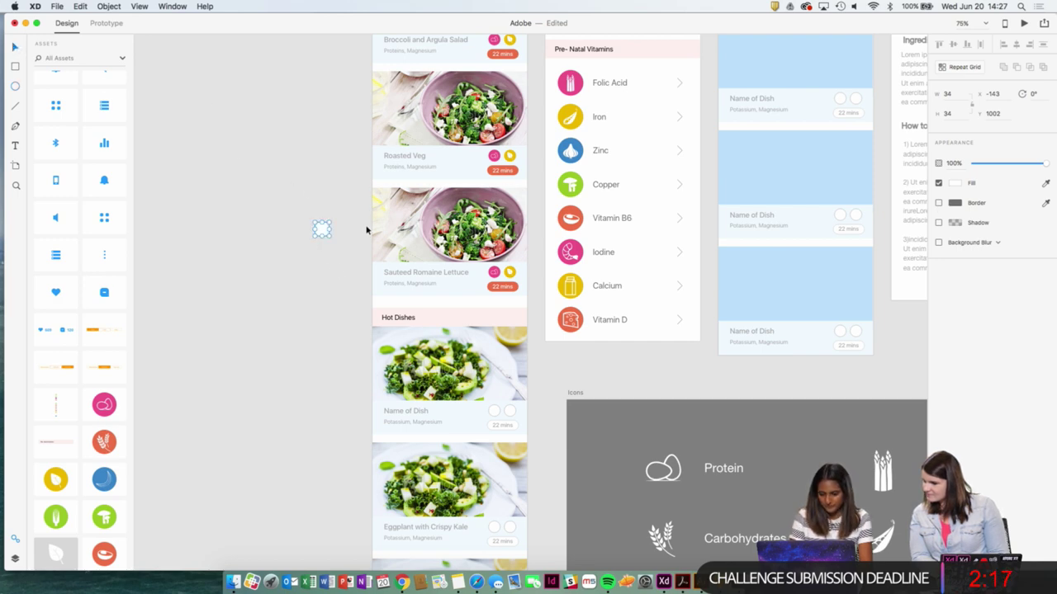
Ungroup the Roasted Veg card's symbol to detach it from the other Cold Dishes cards.
{"action": "scroll", "coordinate": [366, 228], "scroll_direction": "up", "scroll_amount": 5}
{"action": "scroll", "coordinate": [627, 357], "scroll_direction": "up", "scroll_amount": 3}
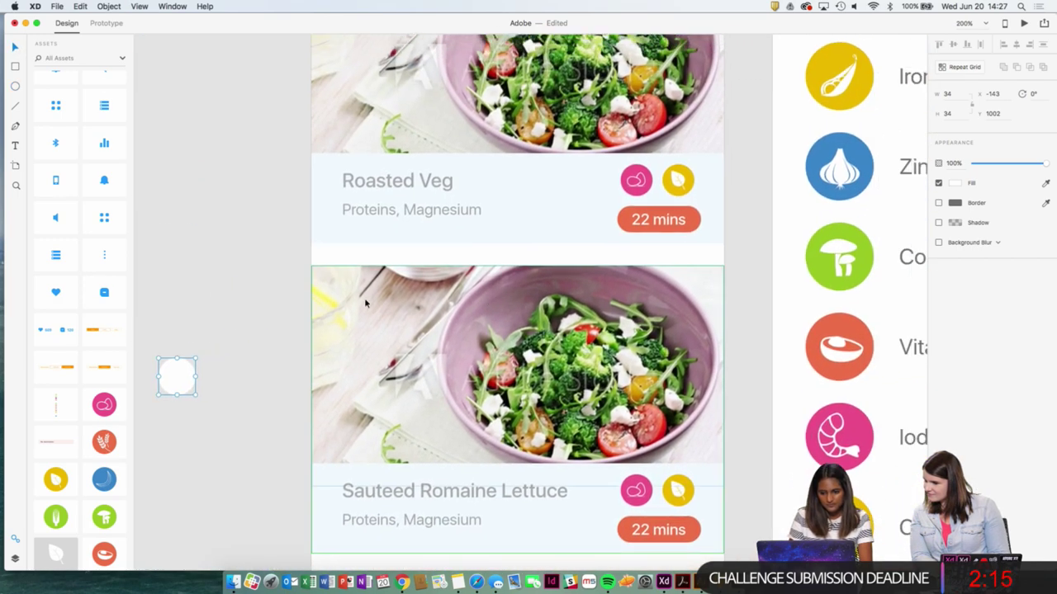
{"action": "scroll", "coordinate": [524, 186], "scroll_direction": "down", "scroll_amount": 5}
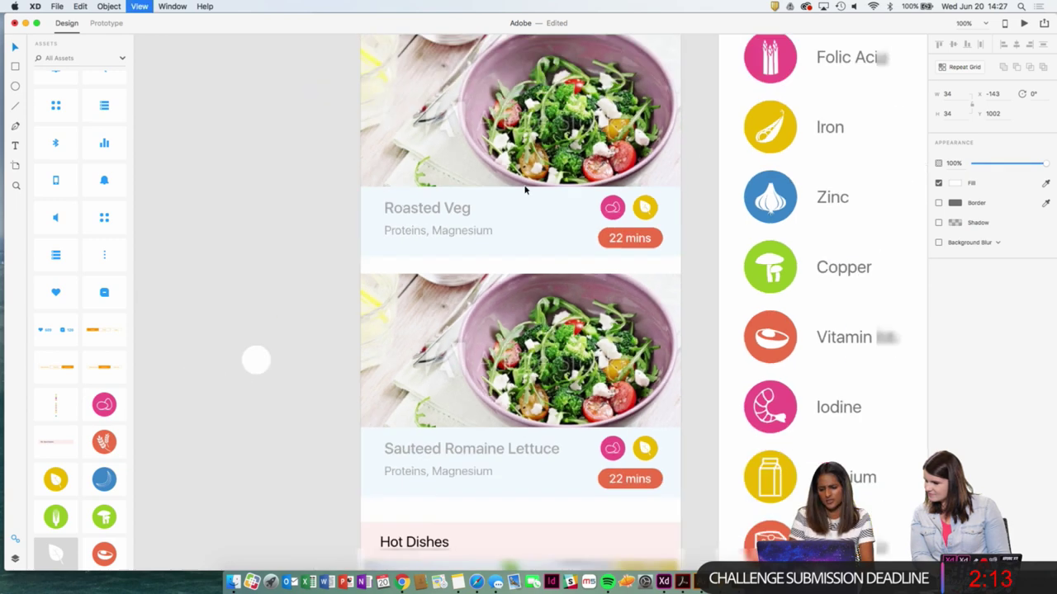
{"action": "right_click", "coordinate": [551, 241]}
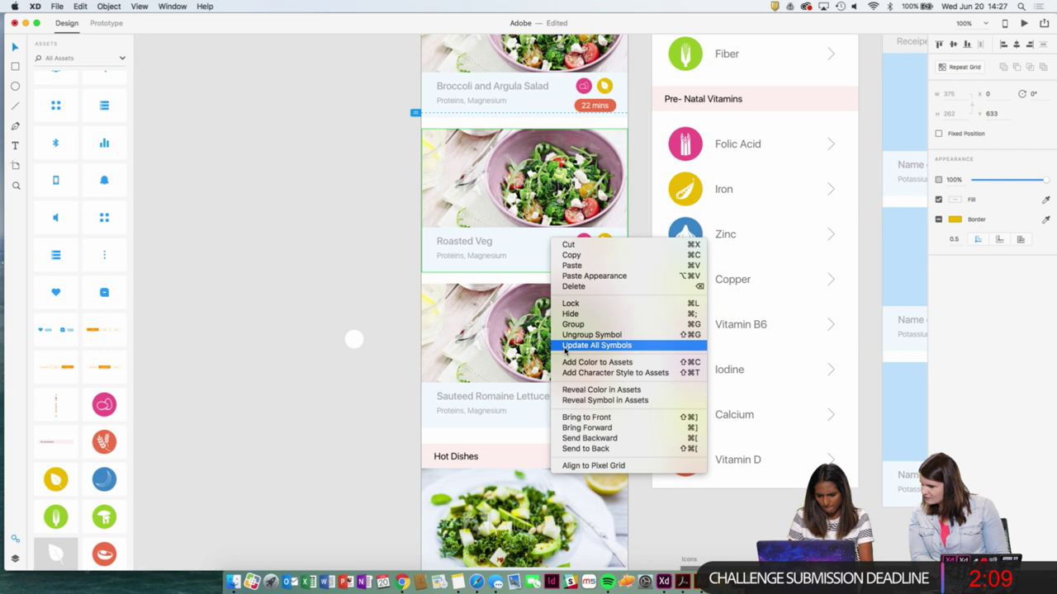
{"action": "left_click", "coordinate": [621, 205]}
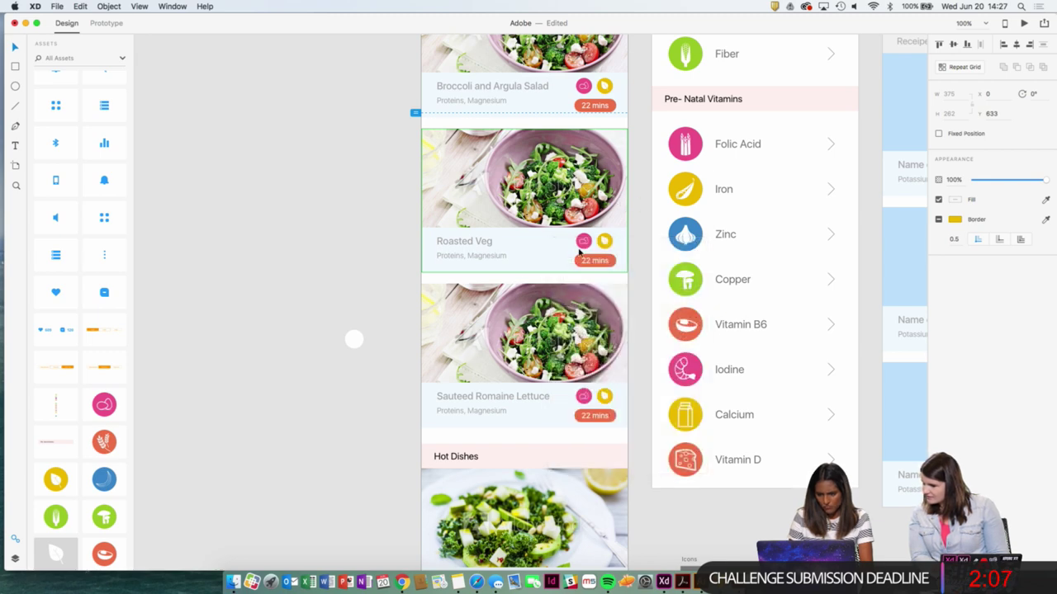
{"action": "right_click", "coordinate": [574, 254]}
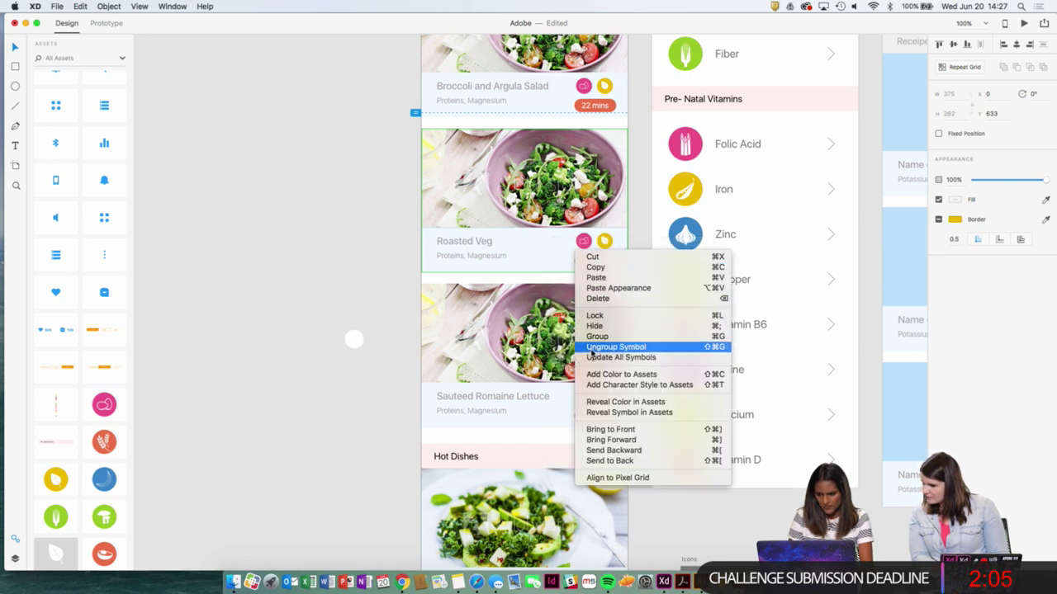
{"action": "left_click", "coordinate": [591, 351]}
{"action": "left_click", "coordinate": [646, 277]}
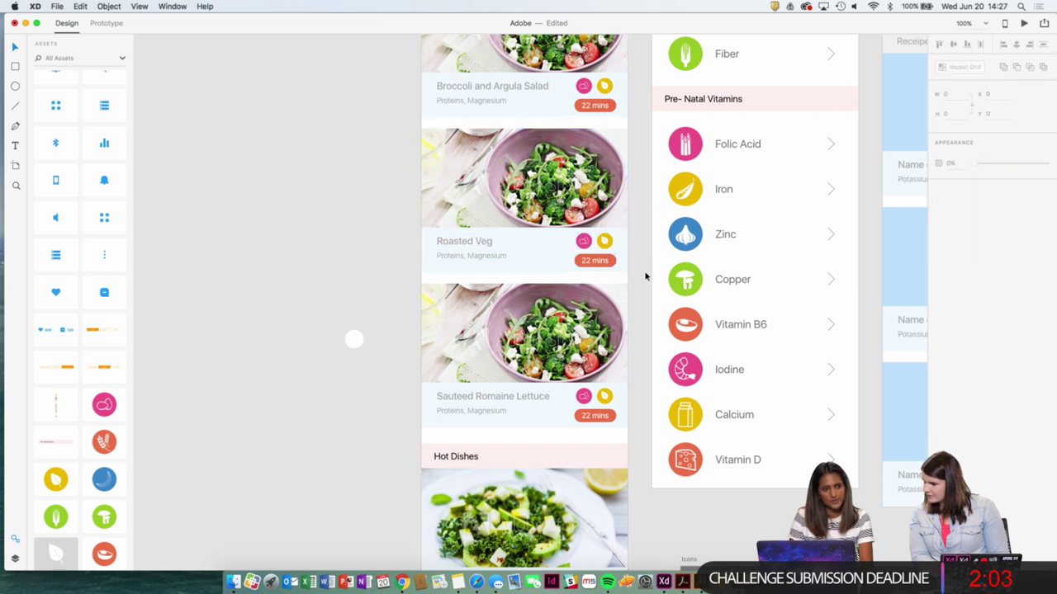
Fill the protein circle on the detached Roasted Veg card with the blue sampled from the Zinc icon.
{"action": "left_click", "coordinate": [583, 239]}
{"action": "left_click", "coordinate": [955, 200]}
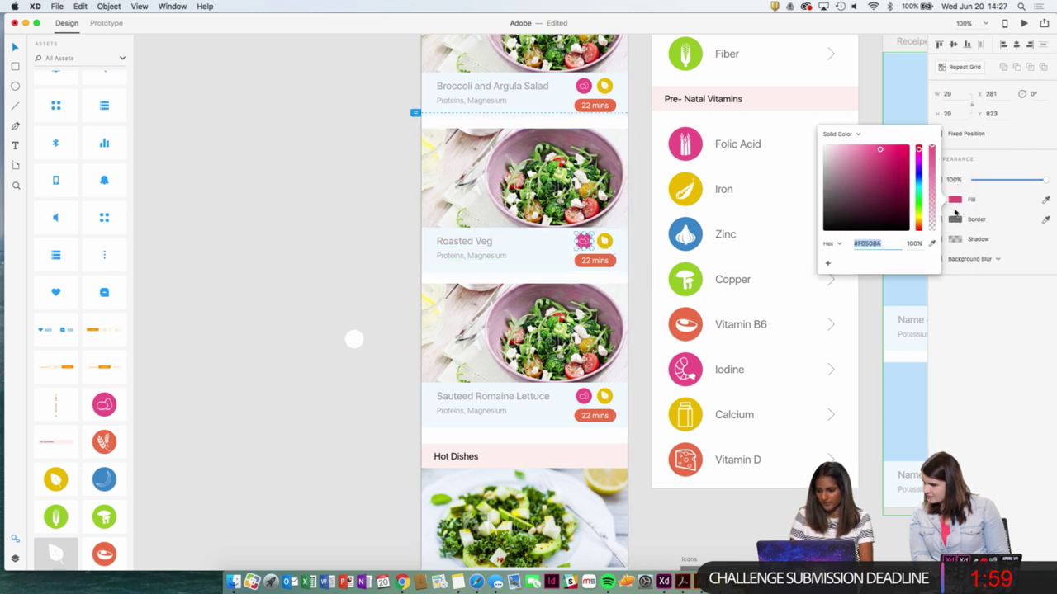
{"action": "left_click", "coordinate": [932, 244]}
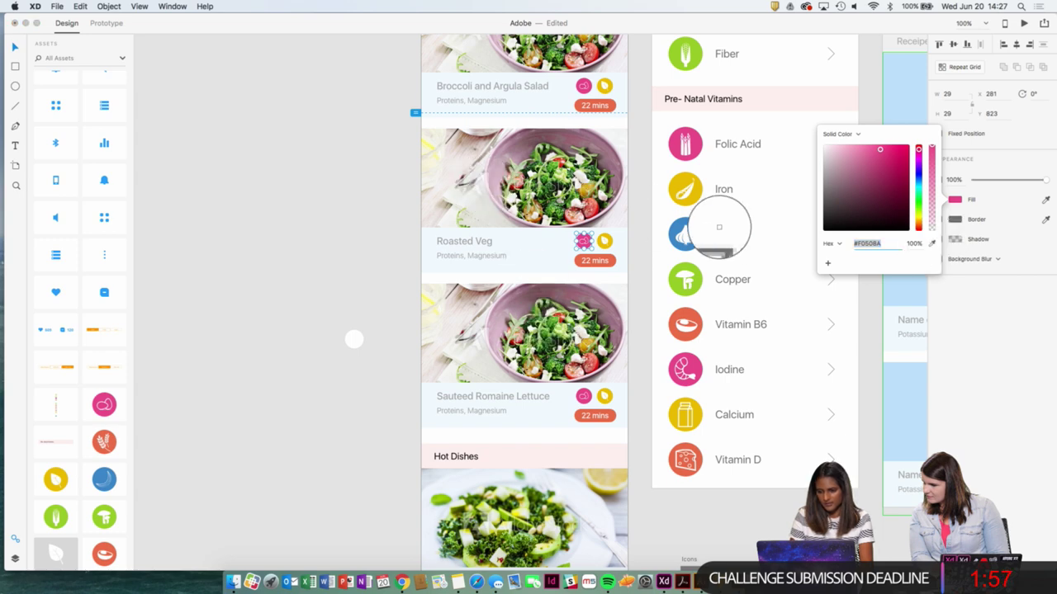
{"action": "left_click", "coordinate": [702, 228]}
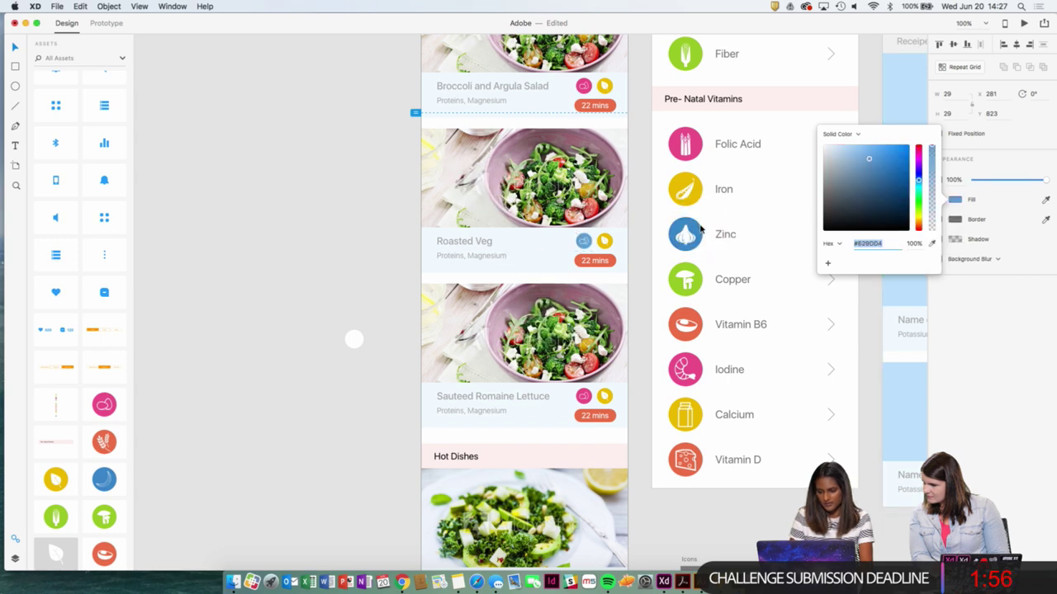
{"action": "left_click", "coordinate": [634, 242]}
{"action": "scroll", "coordinate": [636, 240], "scroll_direction": "up", "scroll_amount": 5}
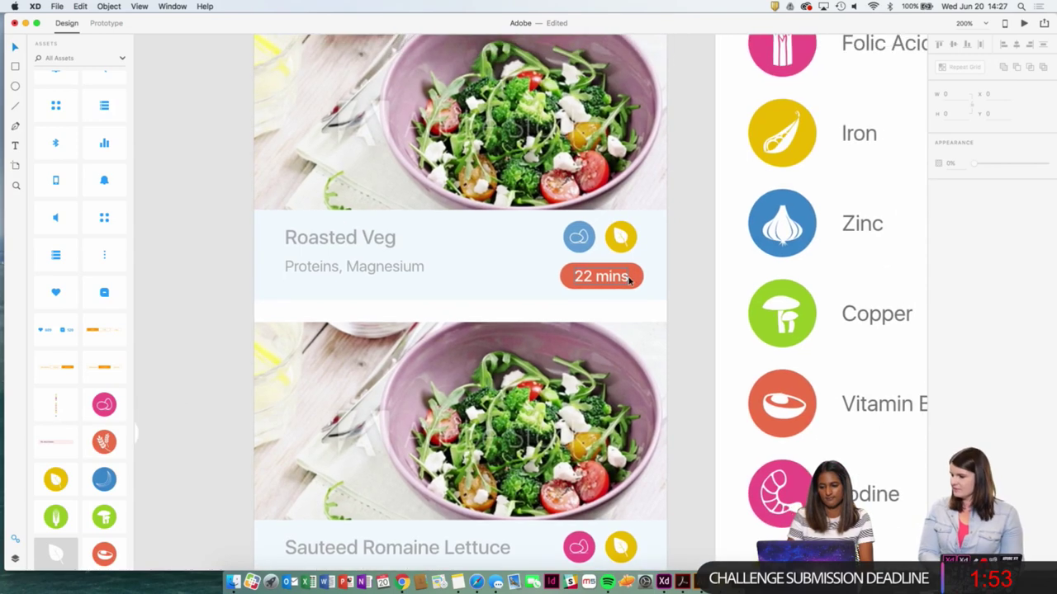
{"action": "key", "text": "super+minus"}
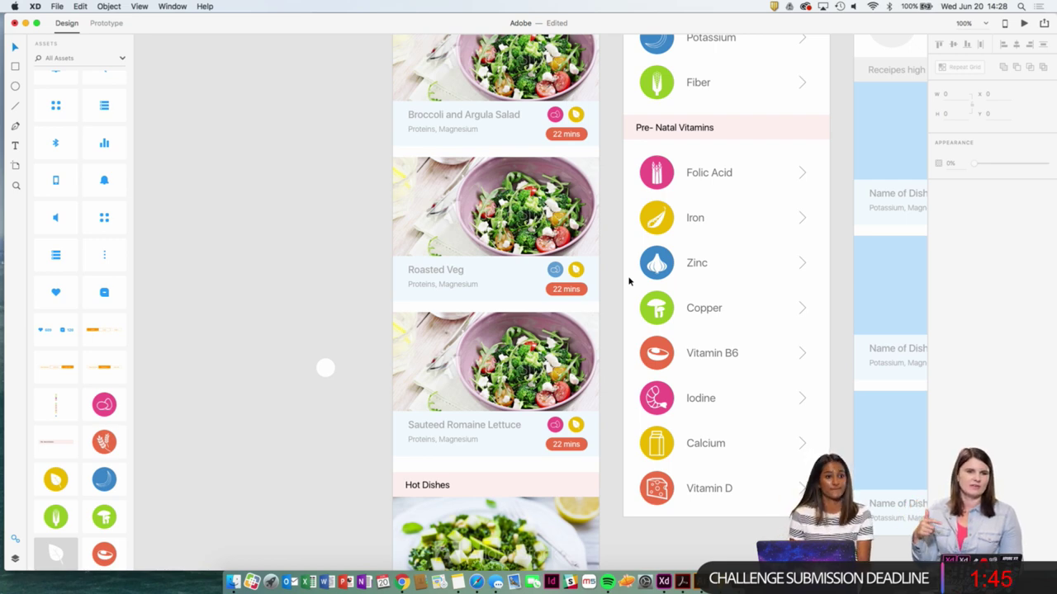
Refill the Roasted Veg card's protein circle with the full-strength blue sampled from the Zinc icon.
{"action": "key", "text": "super+equal"}
{"action": "scroll", "coordinate": [699, 236], "scroll_direction": "right", "scroll_amount": 2}
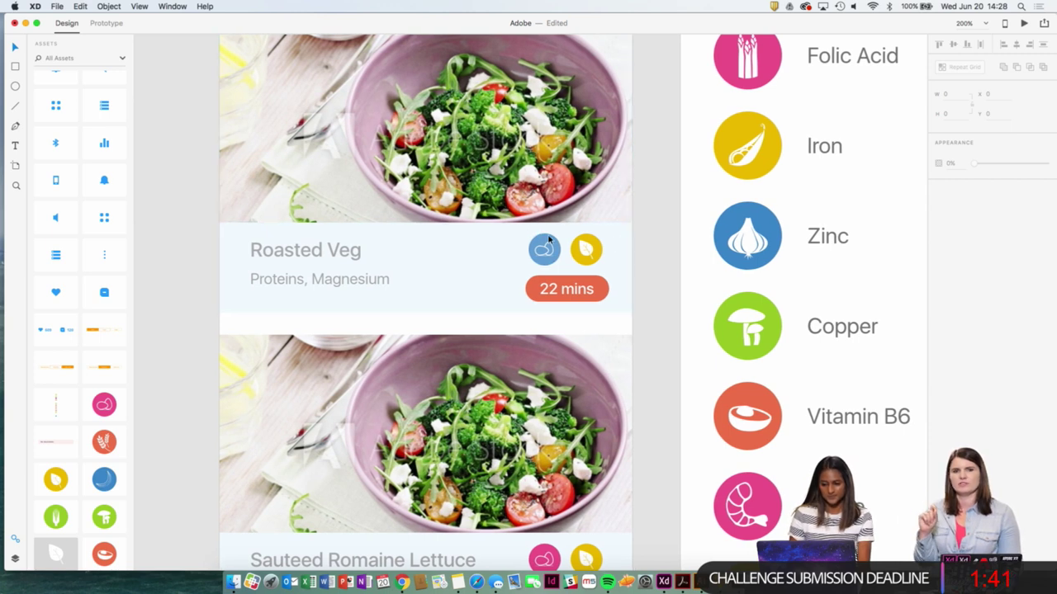
{"action": "double_click", "coordinate": [544, 249]}
{"action": "left_click", "coordinate": [956, 200]}
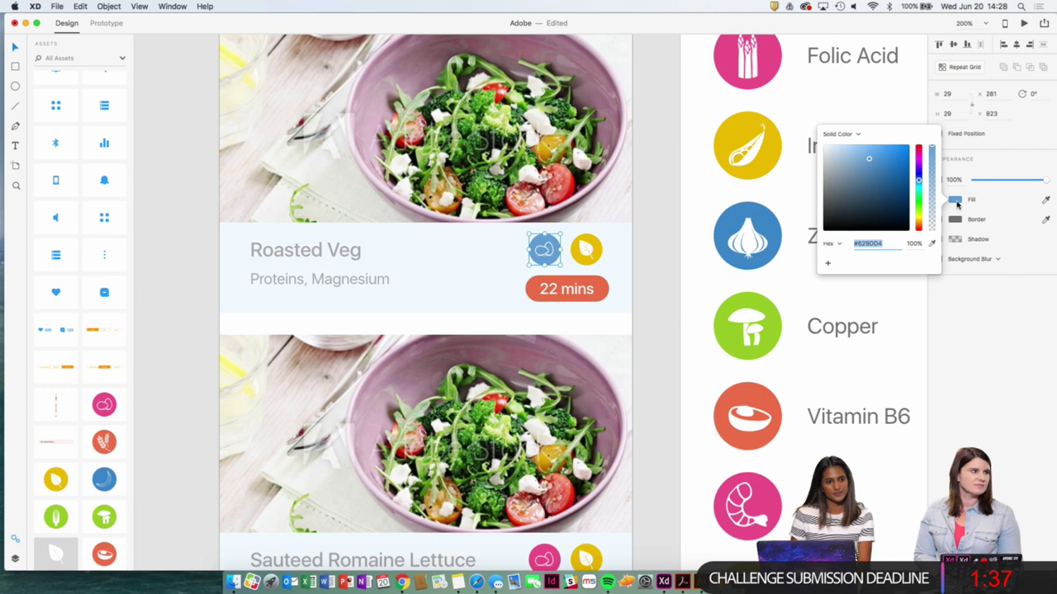
{"action": "left_click", "coordinate": [1045, 203]}
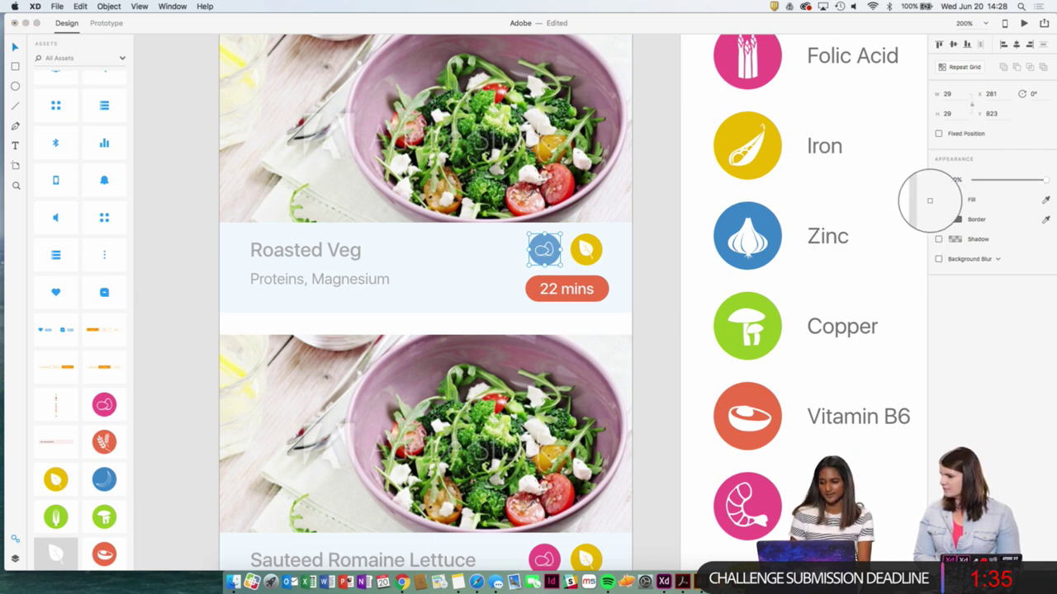
{"action": "left_click", "coordinate": [776, 227]}
{"action": "left_click", "coordinate": [645, 270]}
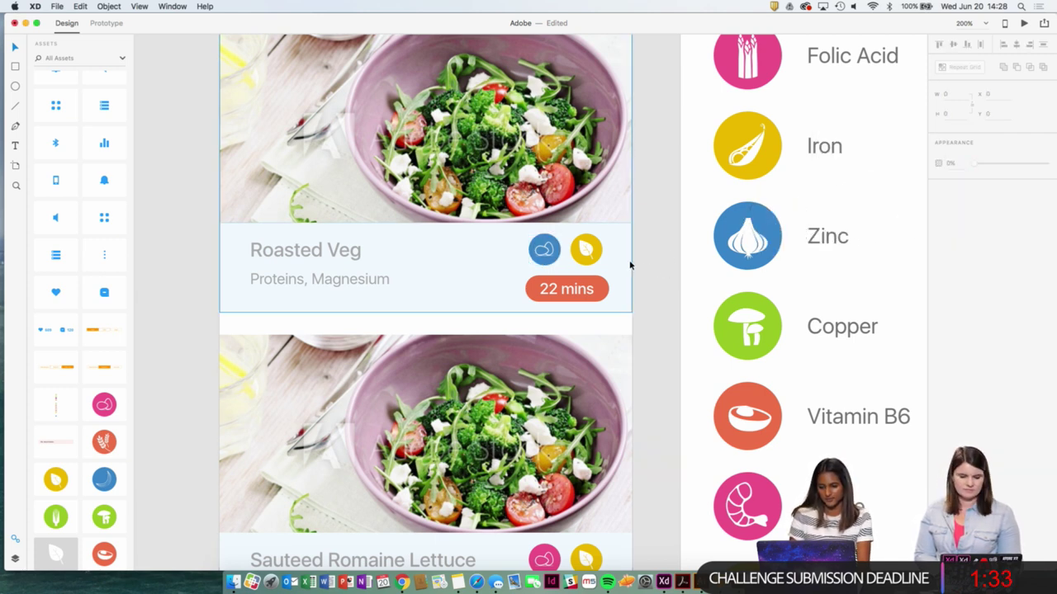
Fill the yellow magnesium circle on the Roasted Veg card with the green sampled from the Copper icon.
{"action": "double_click", "coordinate": [598, 250]}
{"action": "left_click", "coordinate": [904, 222]}
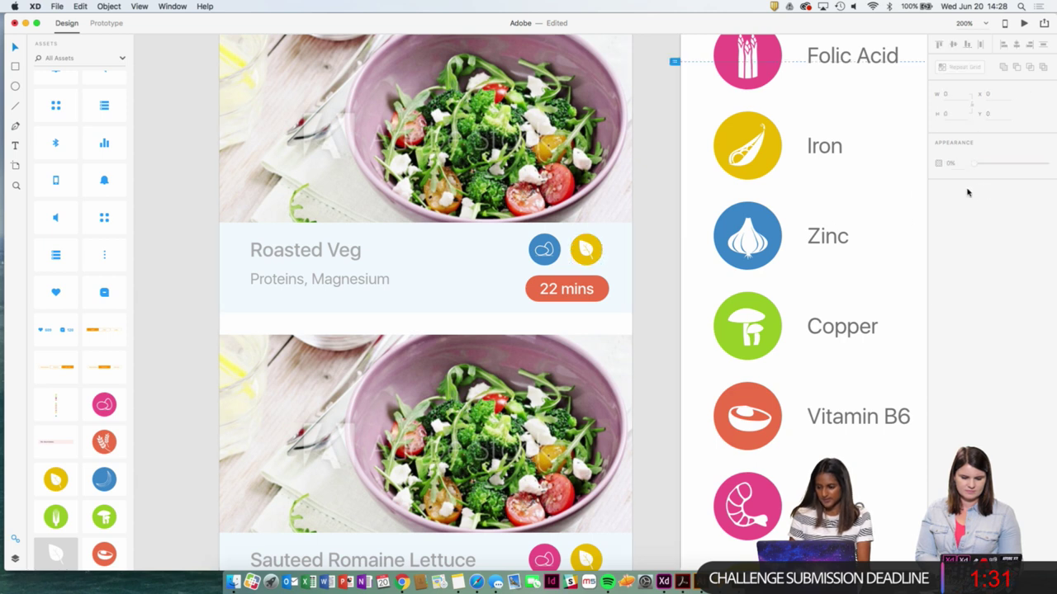
{"action": "double_click", "coordinate": [598, 248]}
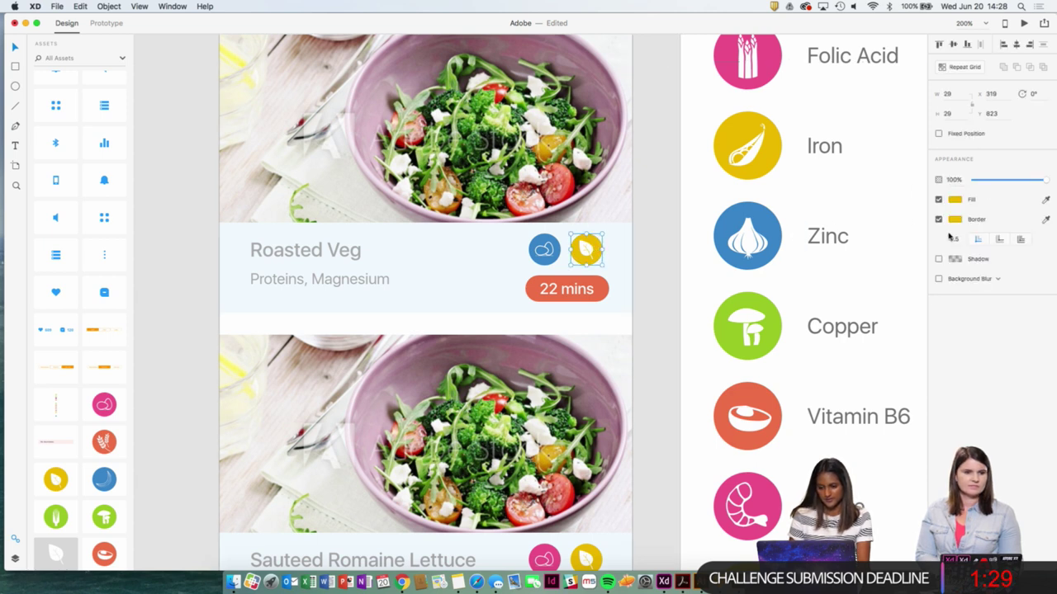
{"action": "left_click", "coordinate": [959, 202]}
{"action": "left_click", "coordinate": [932, 243]}
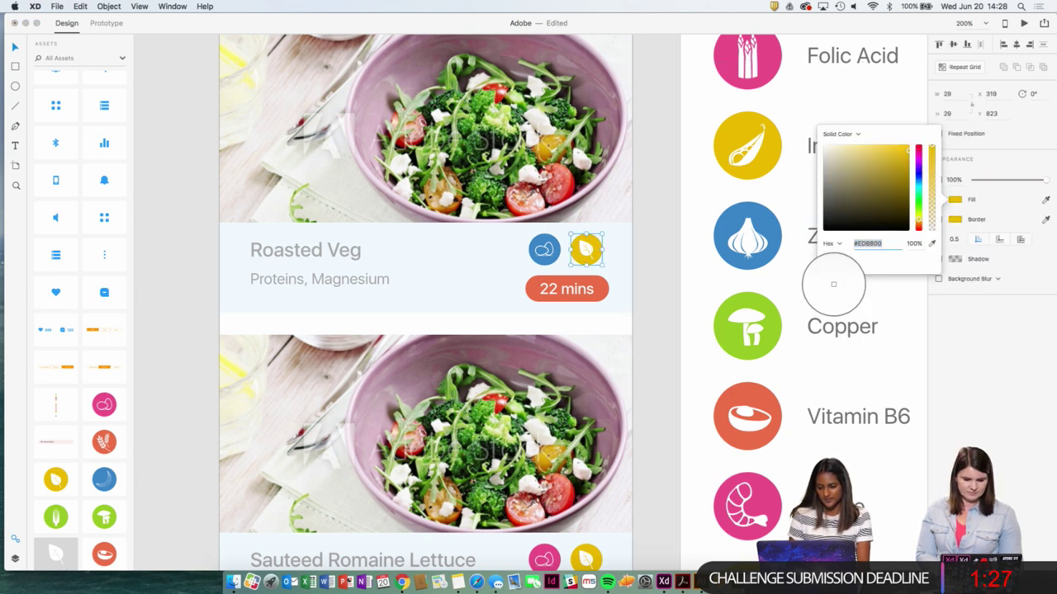
{"action": "left_click", "coordinate": [764, 340]}
{"action": "left_click", "coordinate": [641, 278]}
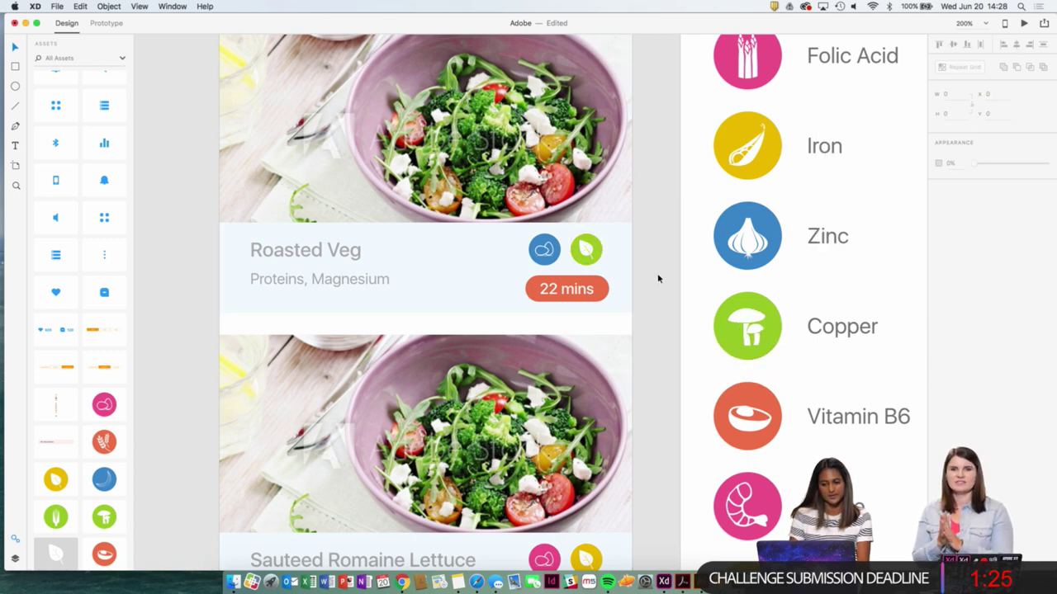
Delete the white protein and leaf glyphs from the Roasted Veg card's blue and green circles.
{"action": "double_click", "coordinate": [586, 250]}
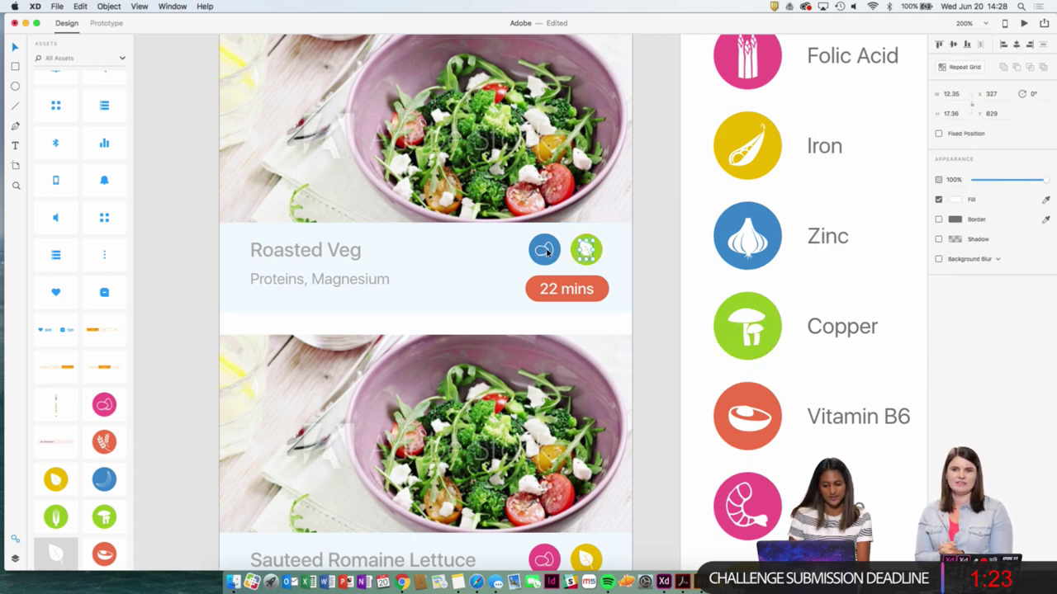
{"action": "left_click", "coordinate": [547, 252]}
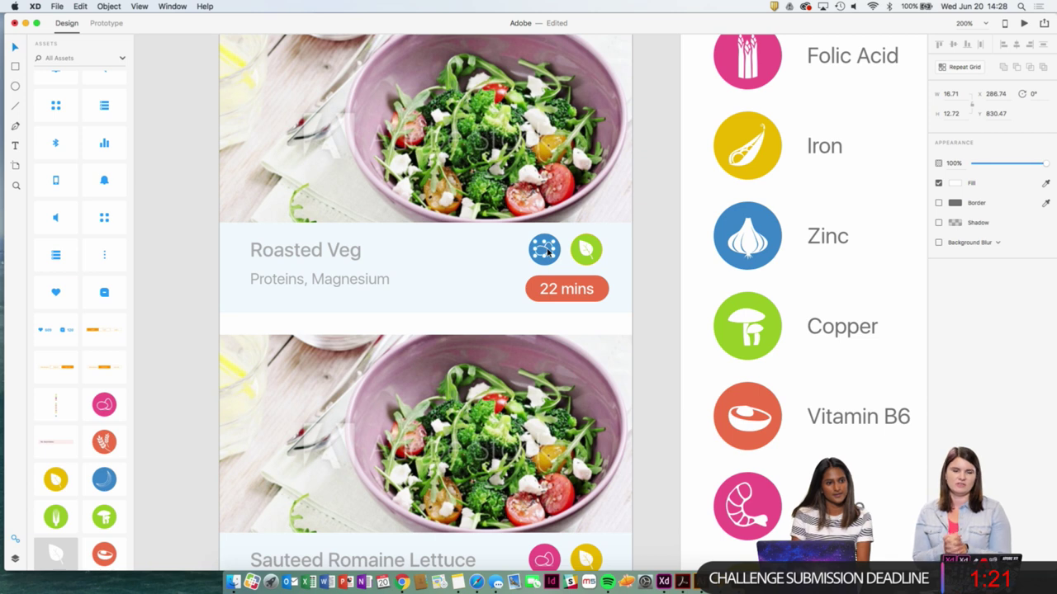
{"action": "key", "text": "Delete"}
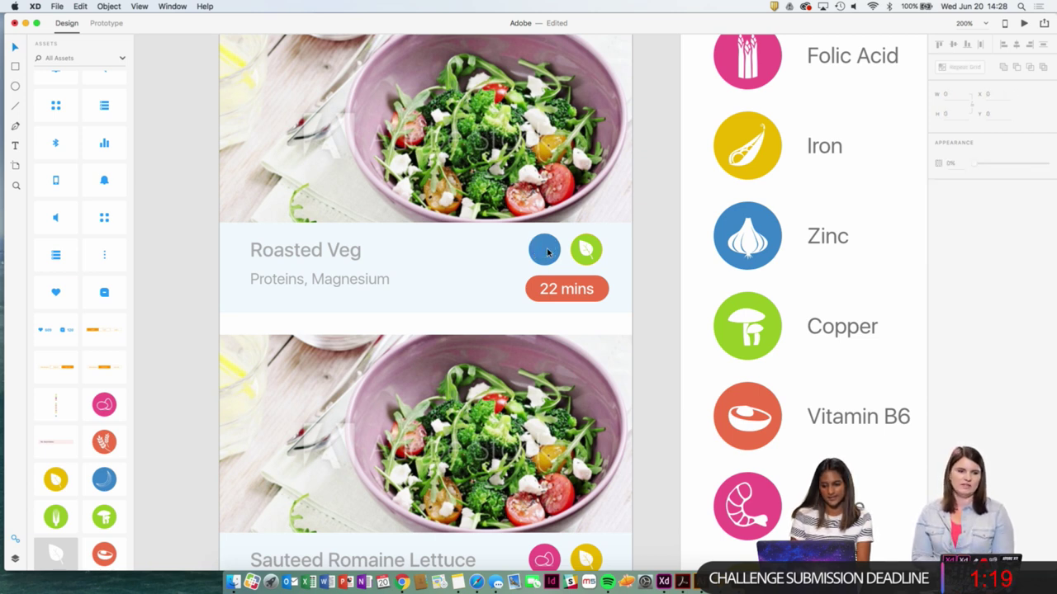
{"action": "left_click", "coordinate": [586, 252]}
{"action": "key", "text": "Delete"}
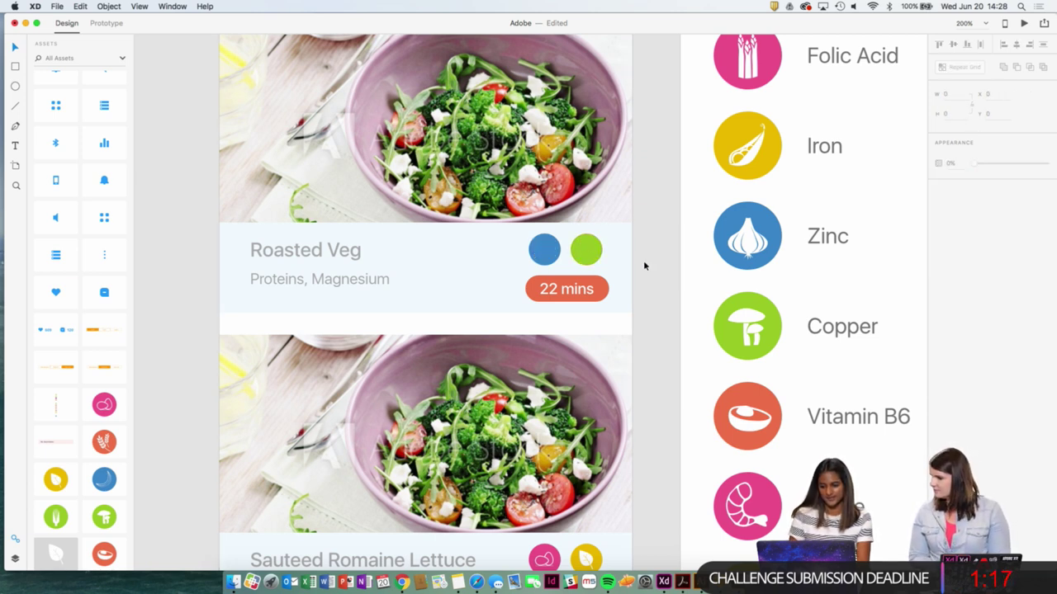
Remove the yellow border from the Roasted Veg card's green circle.
{"action": "left_click", "coordinate": [588, 249]}
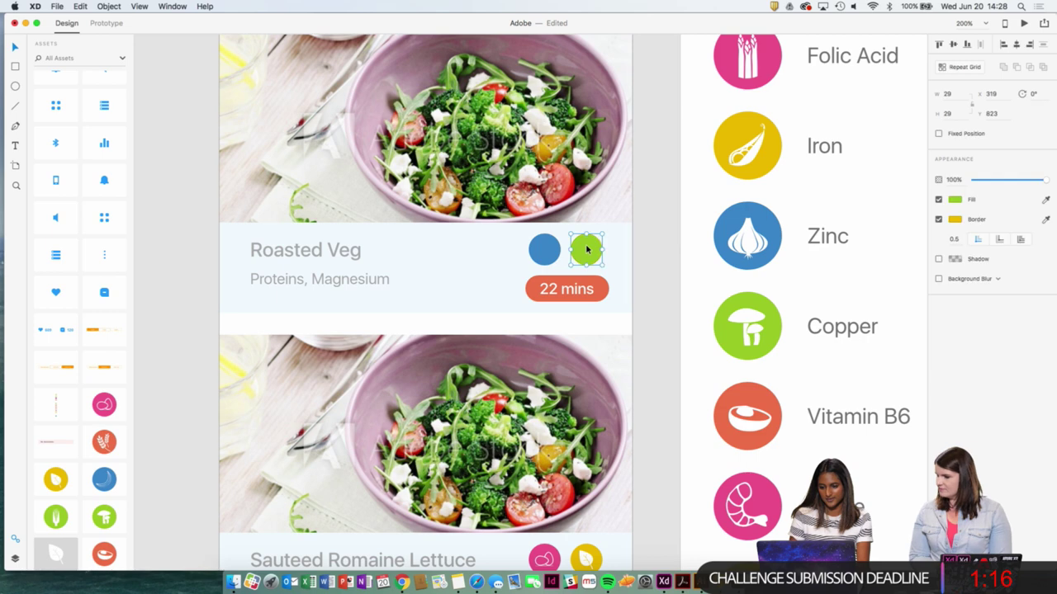
{"action": "left_click", "coordinate": [938, 220]}
{"action": "left_click", "coordinate": [677, 284]}
{"action": "key", "text": "super+minus"}
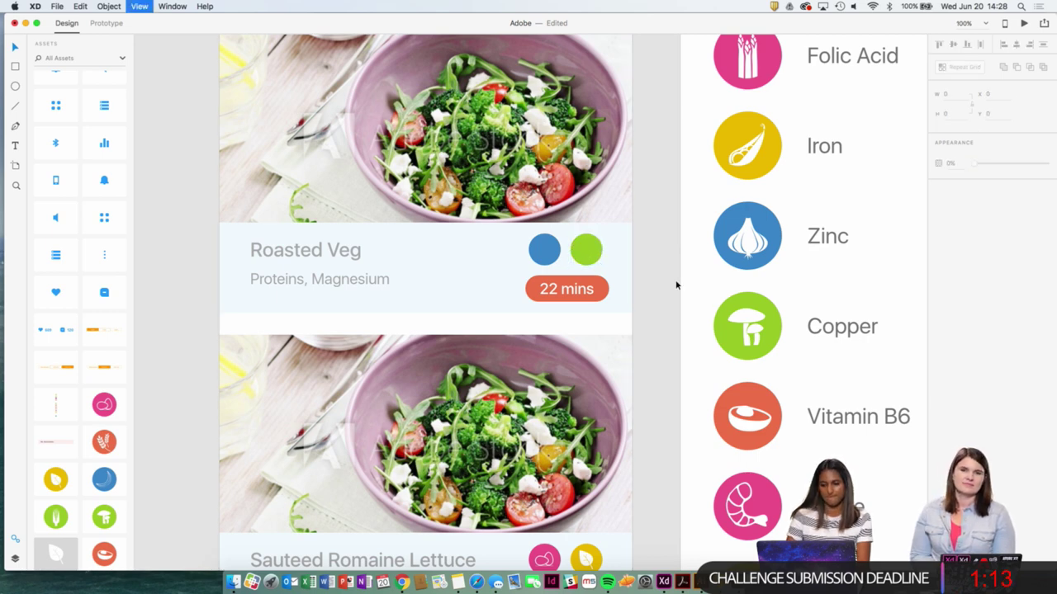
{"action": "key", "text": "super+minus"}
{"action": "left_click_drag", "start_coordinate": [603, 419], "coordinate": [592, 321]}
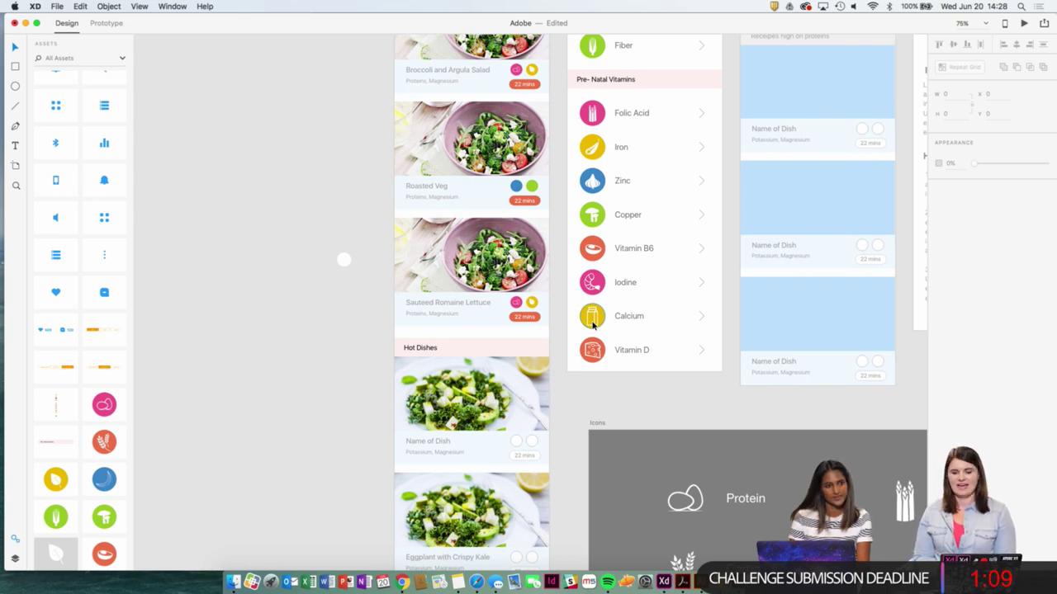
{"action": "scroll", "coordinate": [589, 412], "scroll_direction": "up", "scroll_amount": 2}
{"action": "key", "text": "super+1"}
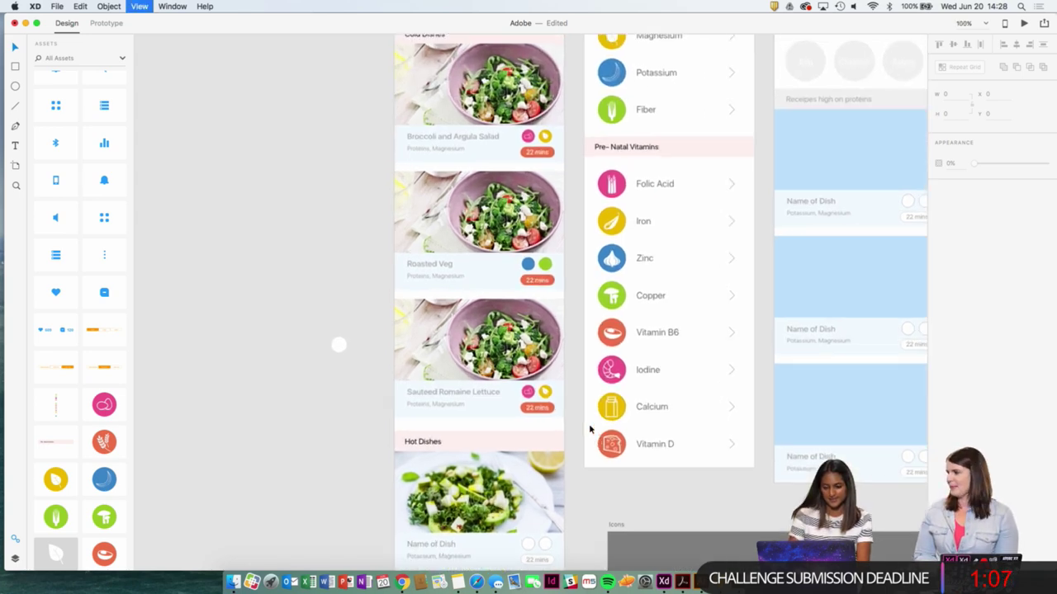
{"action": "scroll", "coordinate": [580, 406], "scroll_direction": "down", "scroll_amount": 1}
{"action": "key", "text": "super+2"}
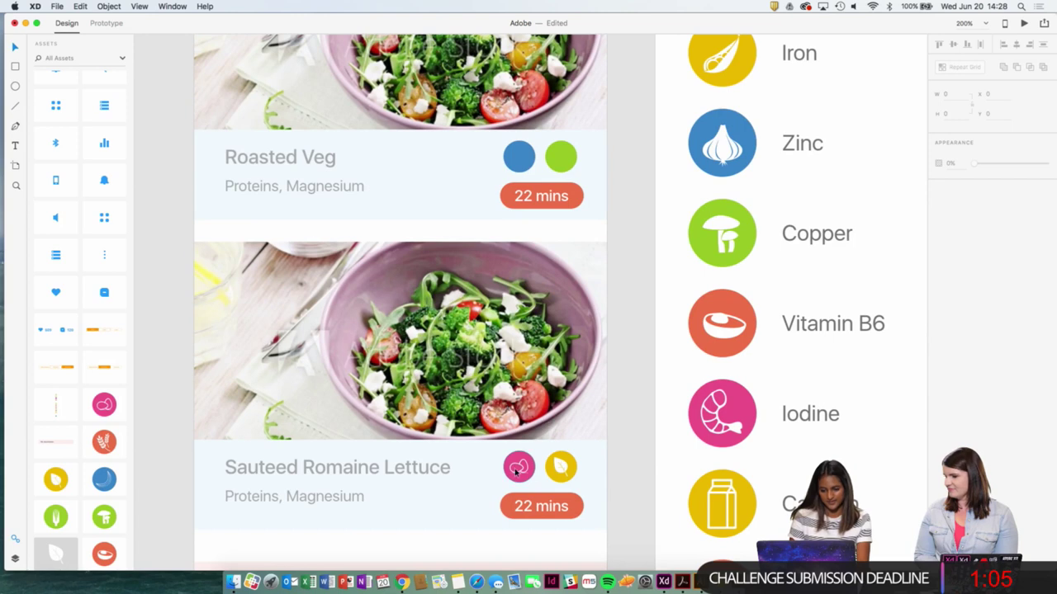
{"action": "double_click", "coordinate": [517, 469]}
{"action": "right_click", "coordinate": [517, 471]}
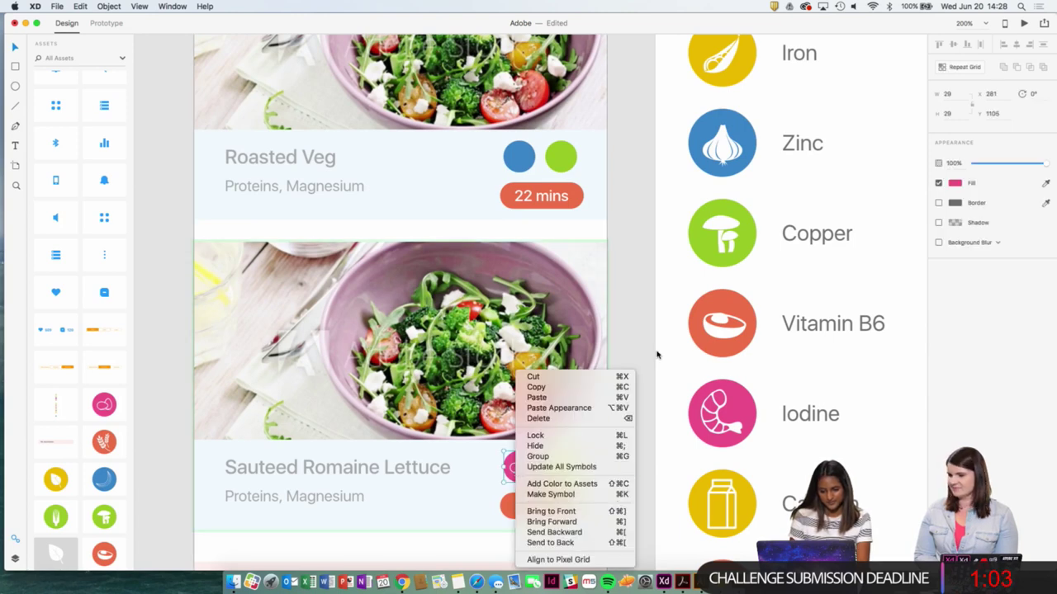
{"action": "key", "text": "Escape"}
{"action": "right_click", "coordinate": [528, 465]}
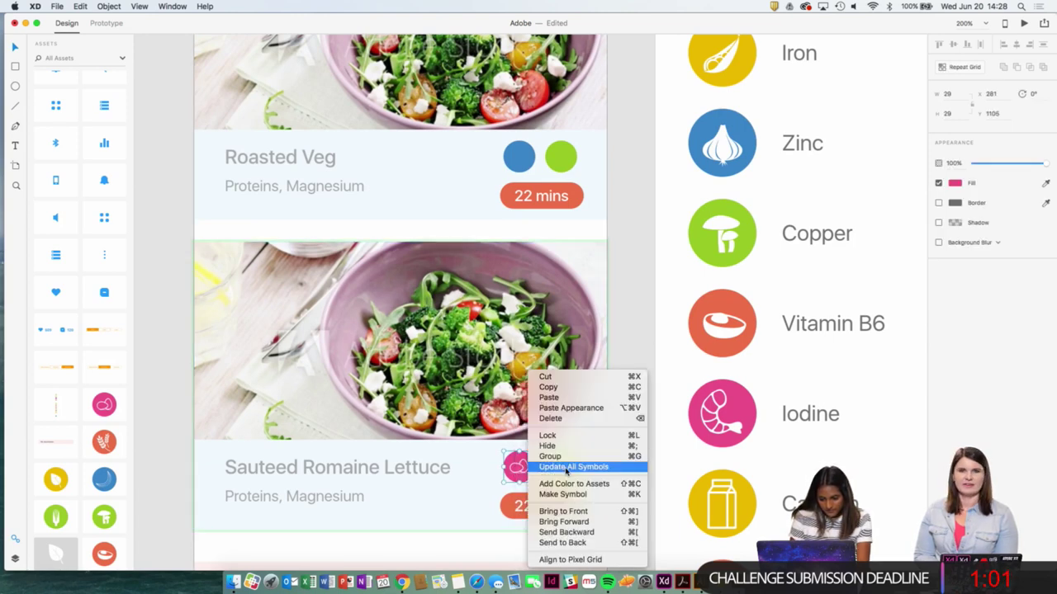
{"action": "left_click", "coordinate": [561, 494]}
{"action": "scroll", "coordinate": [615, 335], "scroll_direction": "down", "scroll_amount": 2}
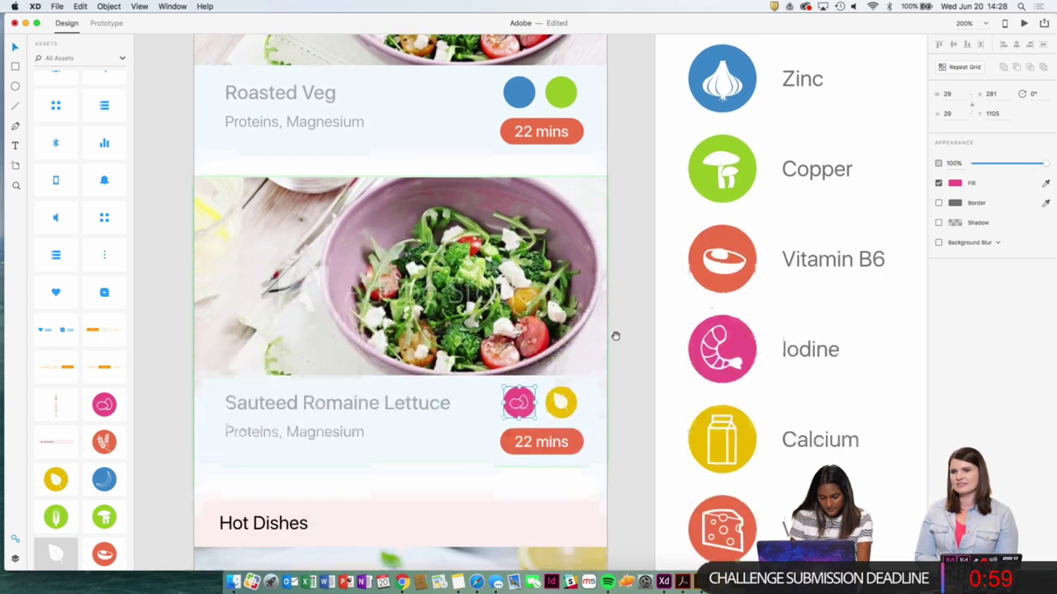
{"action": "scroll", "coordinate": [616, 335], "scroll_direction": "up", "scroll_amount": 5}
{"action": "scroll", "coordinate": [509, 330], "scroll_direction": "down", "scroll_amount": 1}
{"action": "left_click", "coordinate": [510, 348]}
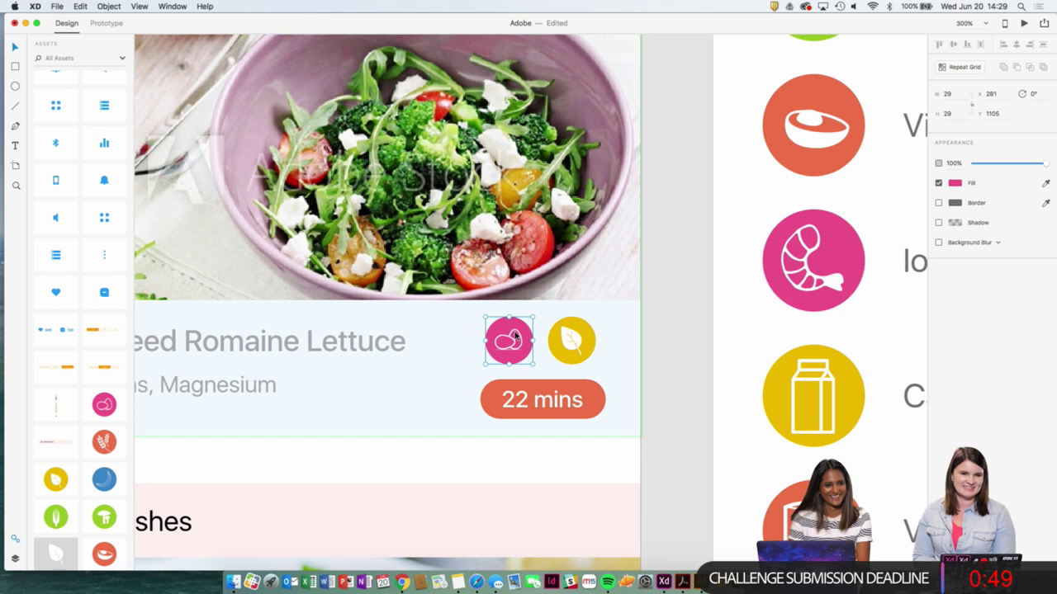
{"action": "right_click", "coordinate": [518, 354]}
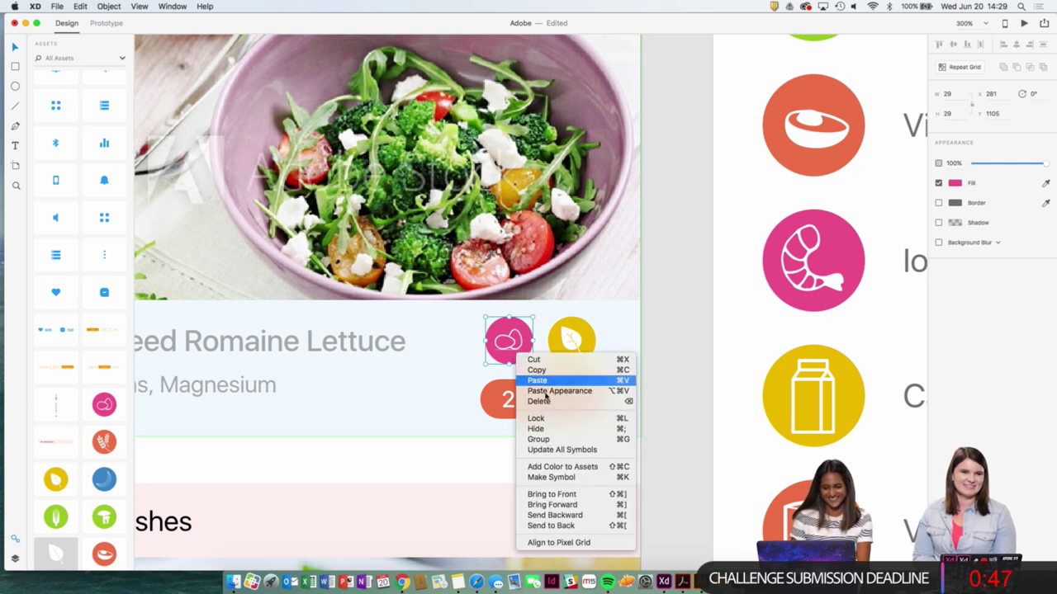
{"action": "left_click", "coordinate": [537, 419]}
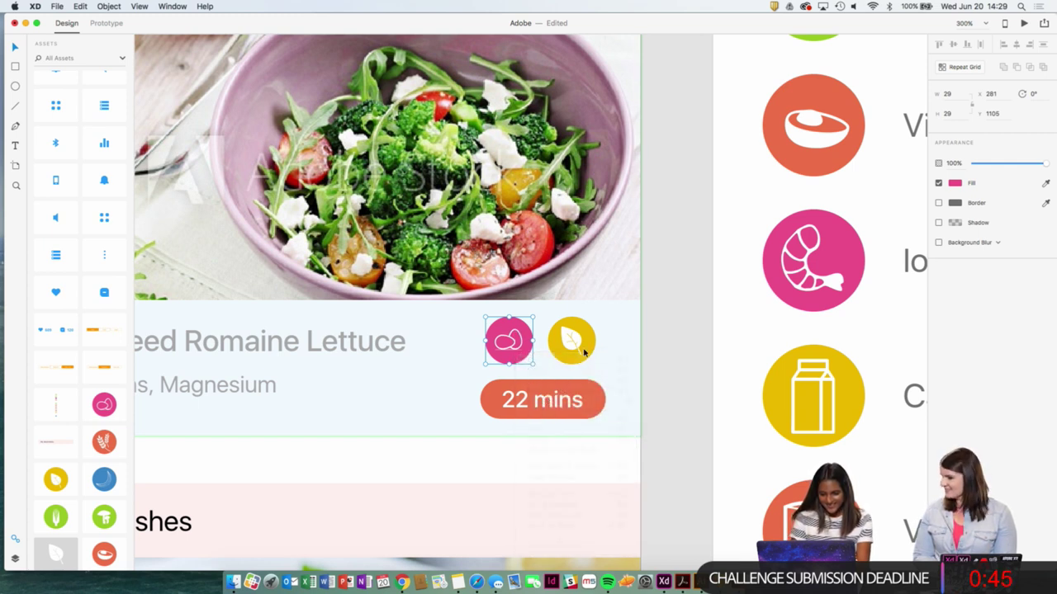
Delete the white protein and leaf glyphs from the nutrient circles in the Sauteed Romaine Lettuce card's symbol.
{"action": "double_click", "coordinate": [511, 345]}
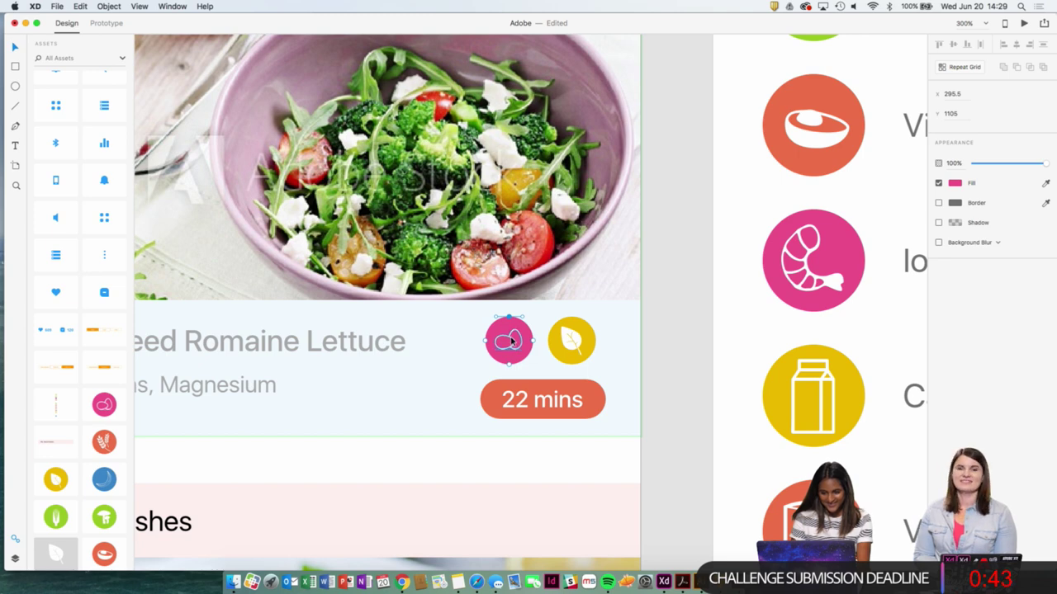
{"action": "left_click", "coordinate": [510, 342]}
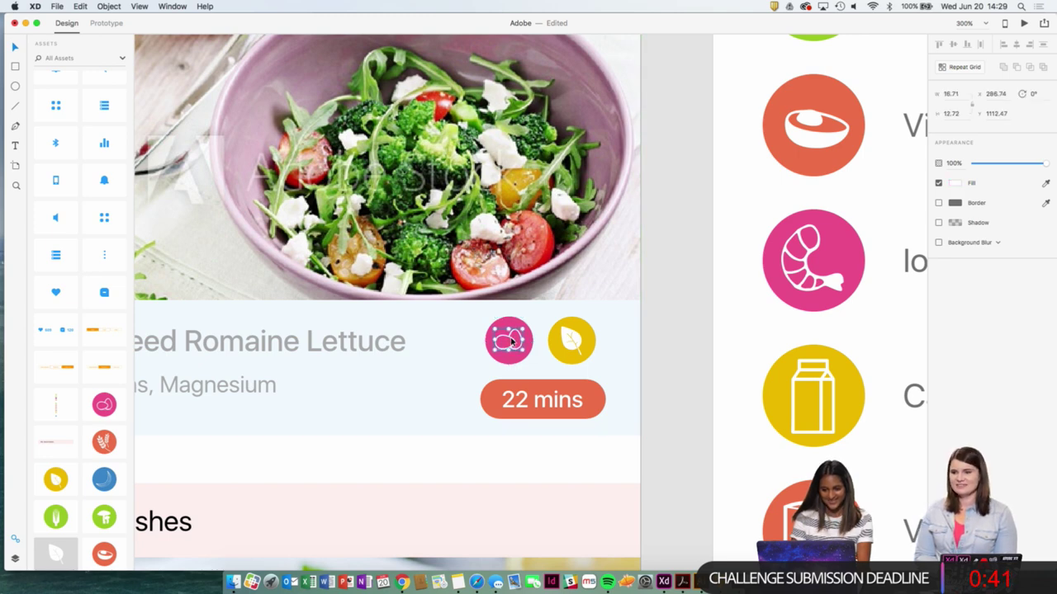
{"action": "key", "text": "super+1"}
{"action": "scroll", "coordinate": [623, 243], "scroll_direction": "up", "scroll_amount": 5}
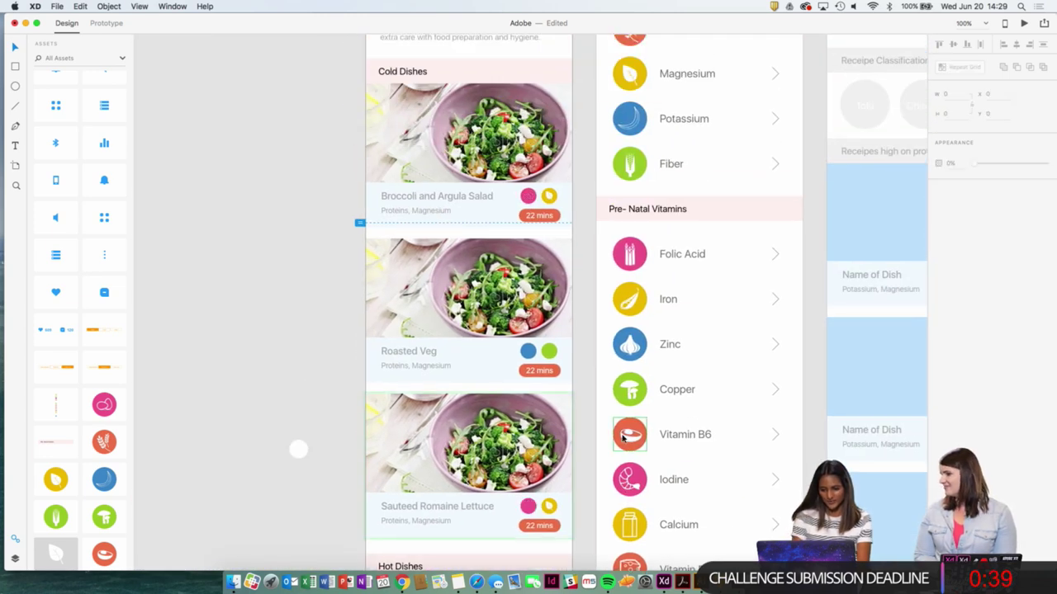
{"action": "scroll", "coordinate": [620, 463], "scroll_direction": "down", "scroll_amount": 3}
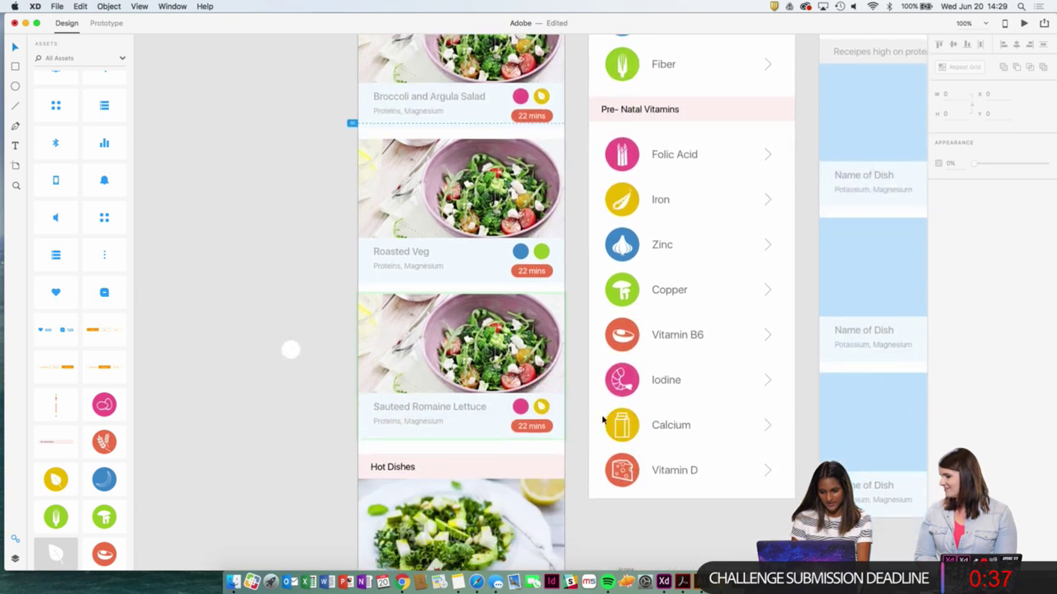
{"action": "left_click", "coordinate": [541, 408]}
{"action": "key", "text": "Delete"}
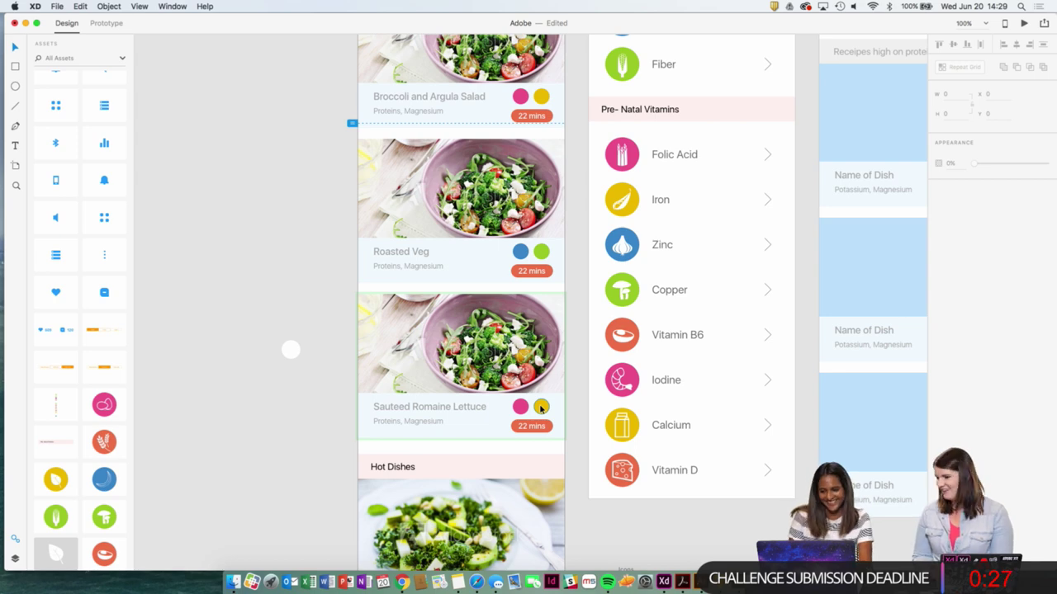
Fill the Sauteed Romaine Lettuce card's pink circle with the orange-red sampled from the Vitamin D icon.
{"action": "scroll", "coordinate": [553, 388], "scroll_direction": "down", "scroll_amount": 3}
{"action": "left_click_drag", "start_coordinate": [589, 325], "coordinate": [567, 266]}
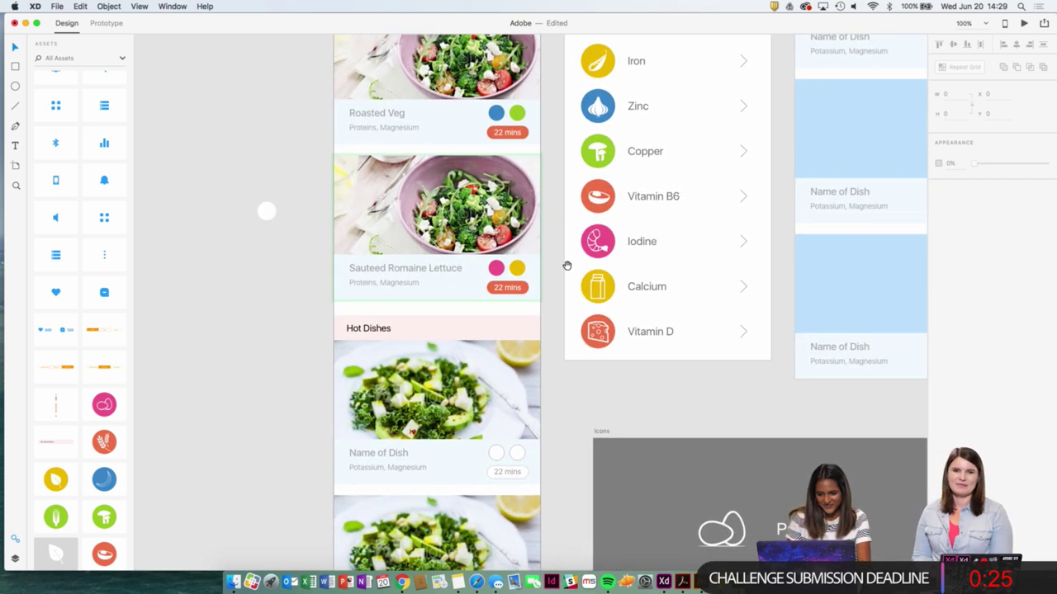
{"action": "scroll", "coordinate": [570, 280], "scroll_direction": "up", "scroll_amount": 4}
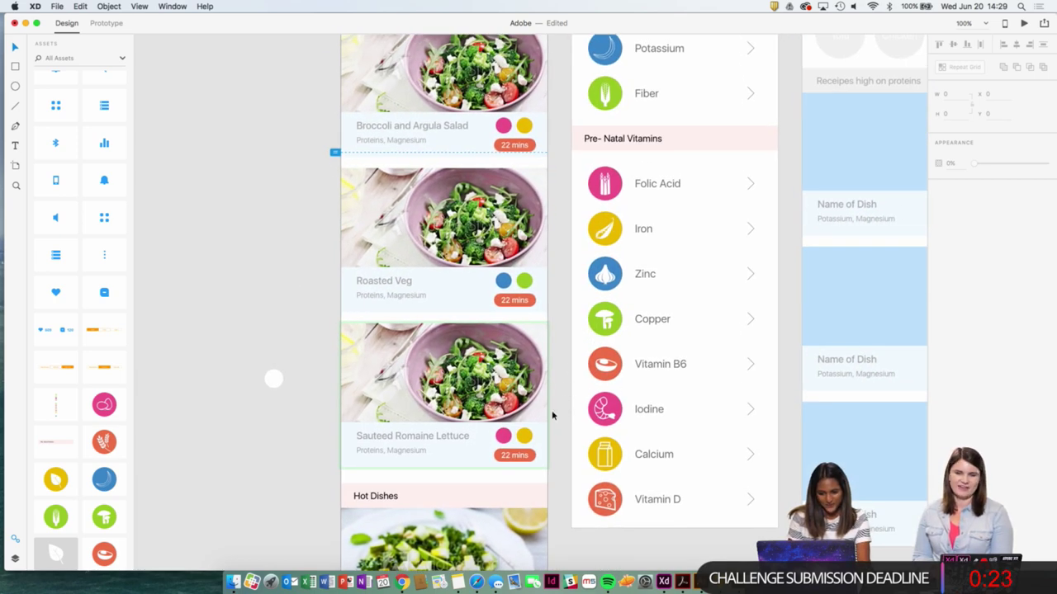
{"action": "left_click", "coordinate": [503, 436]}
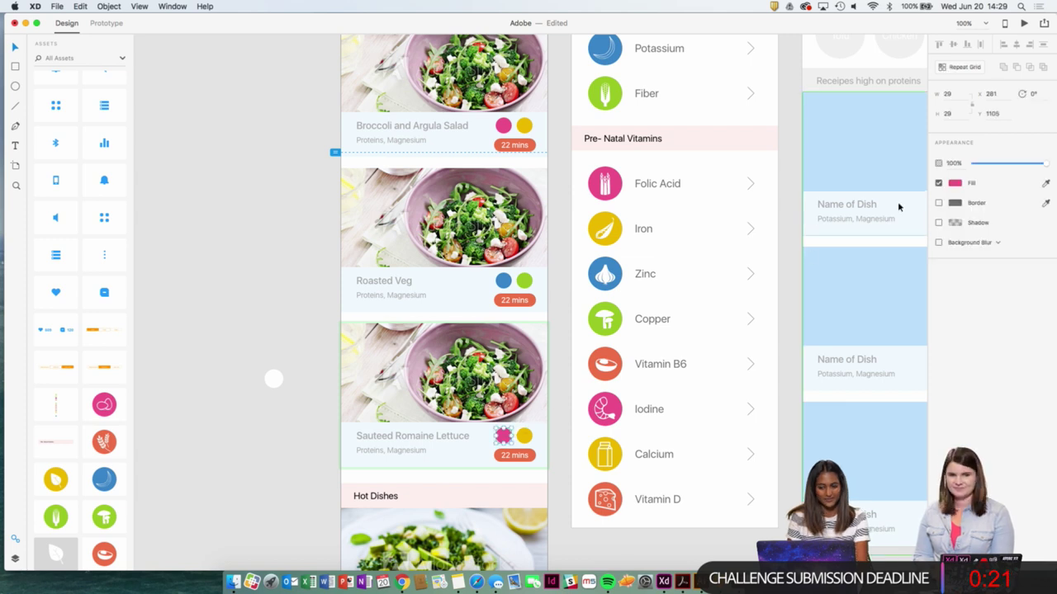
{"action": "left_click", "coordinate": [956, 185]}
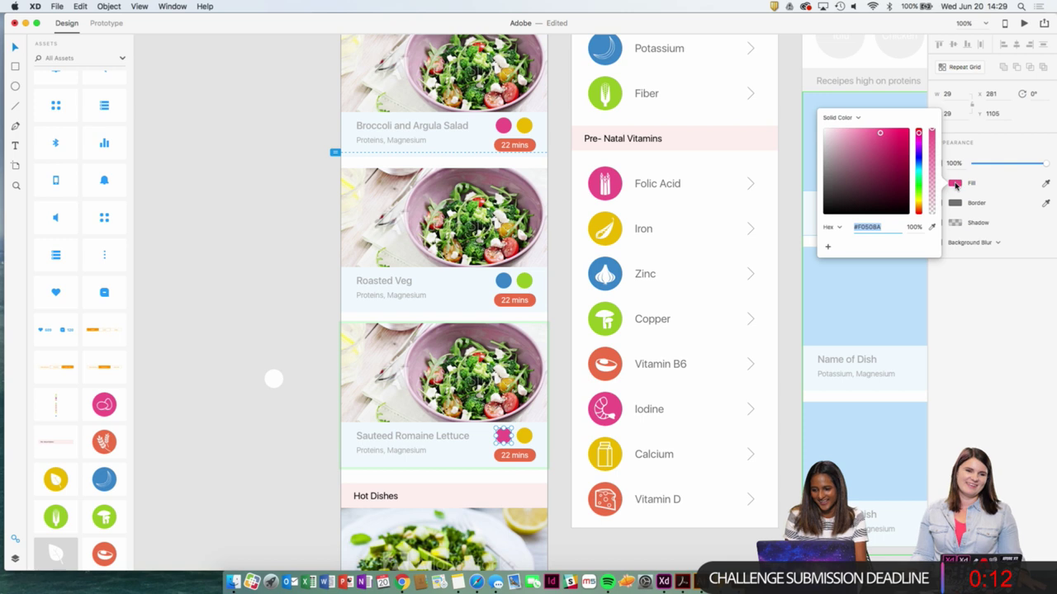
{"action": "left_click", "coordinate": [928, 227]}
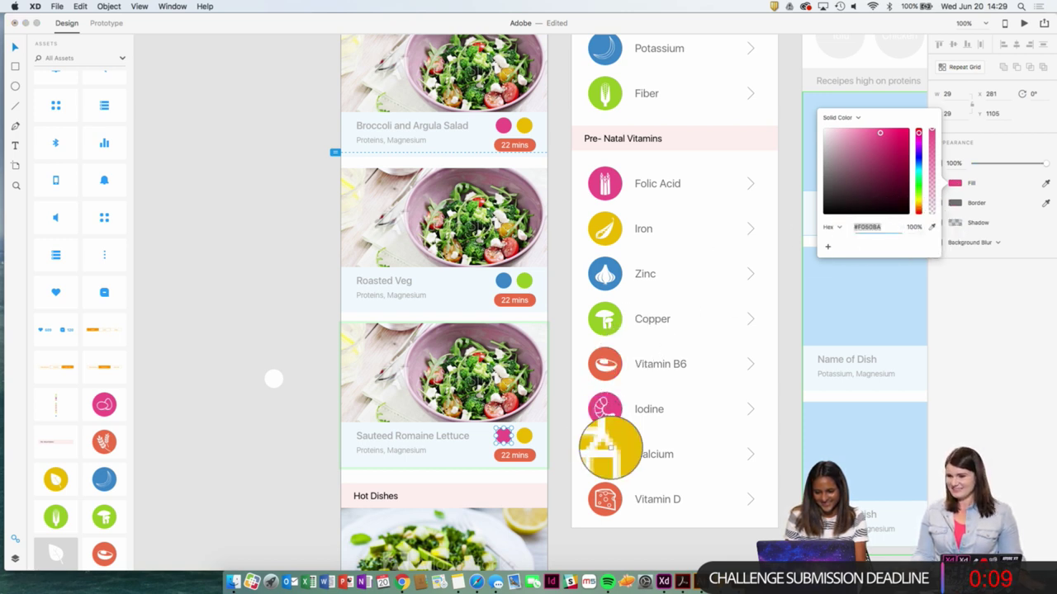
{"action": "left_click", "coordinate": [603, 490]}
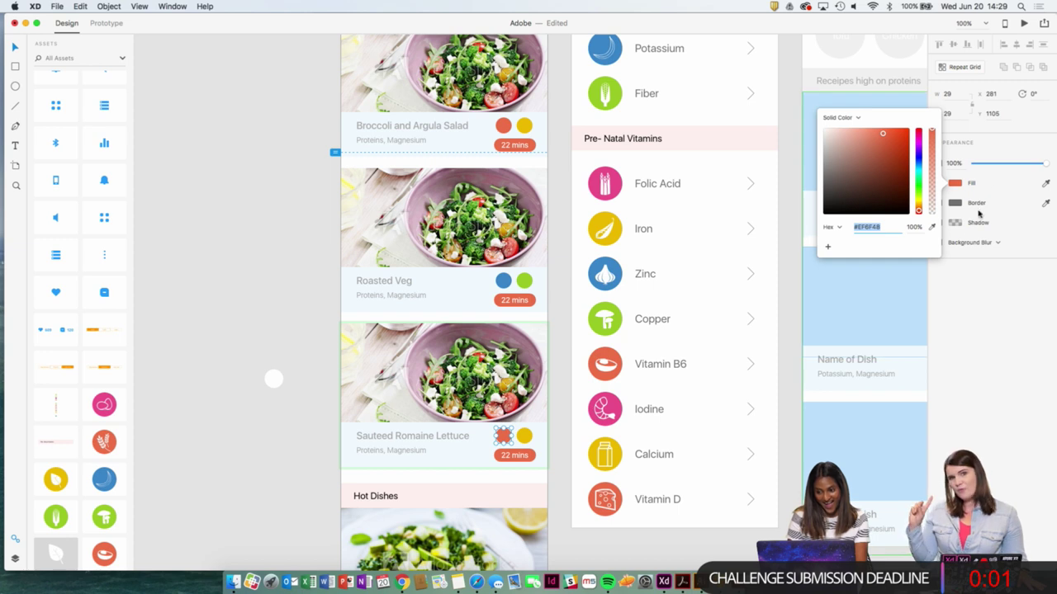
Fill the Sauteed Romaine Lettuce card's orange-red circle with the pink sampled from the Iodine icon.
{"action": "left_click", "coordinate": [1045, 183]}
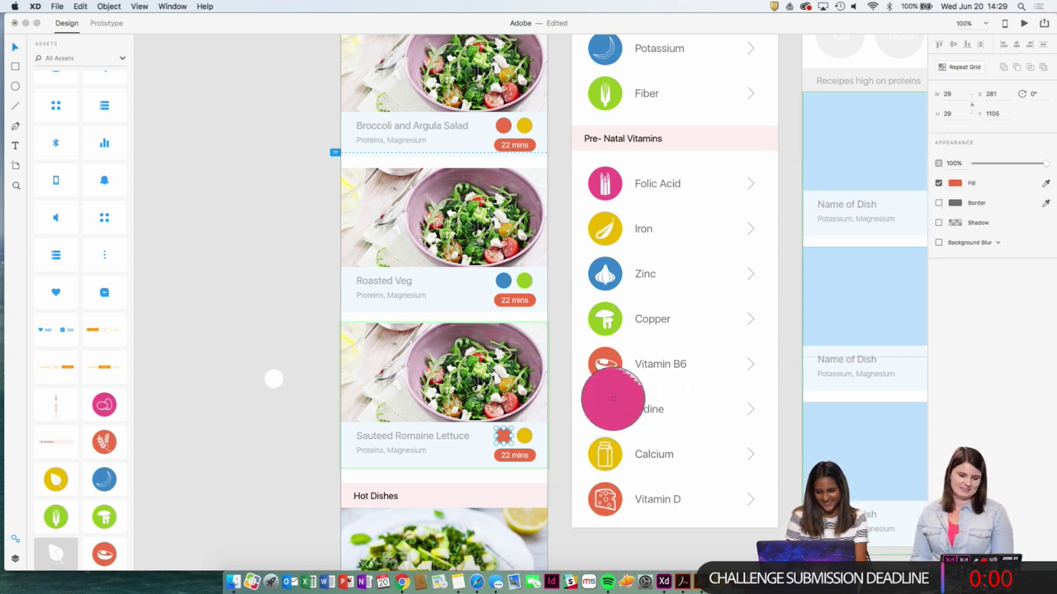
{"action": "left_click", "coordinate": [615, 402]}
{"action": "left_click", "coordinate": [555, 463]}
Fill the Sauteed Romaine Lettuce card's pink circle with the yellow sampled from the circle beside it.
{"action": "key", "text": "super+minus"}
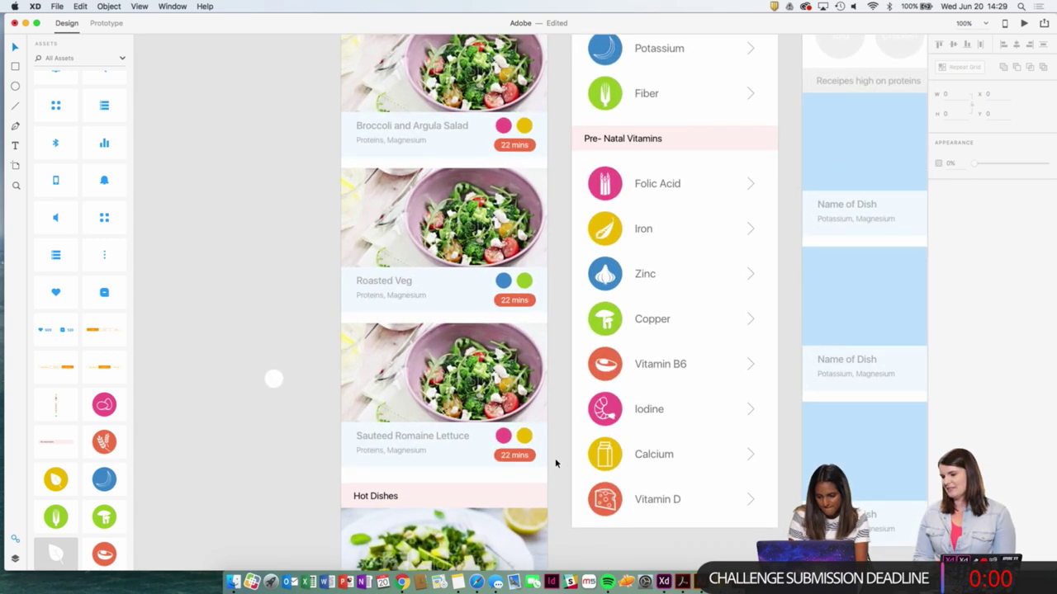
{"action": "key", "text": "super+2"}
{"action": "scroll", "coordinate": [517, 453], "scroll_direction": "down", "scroll_amount": 3}
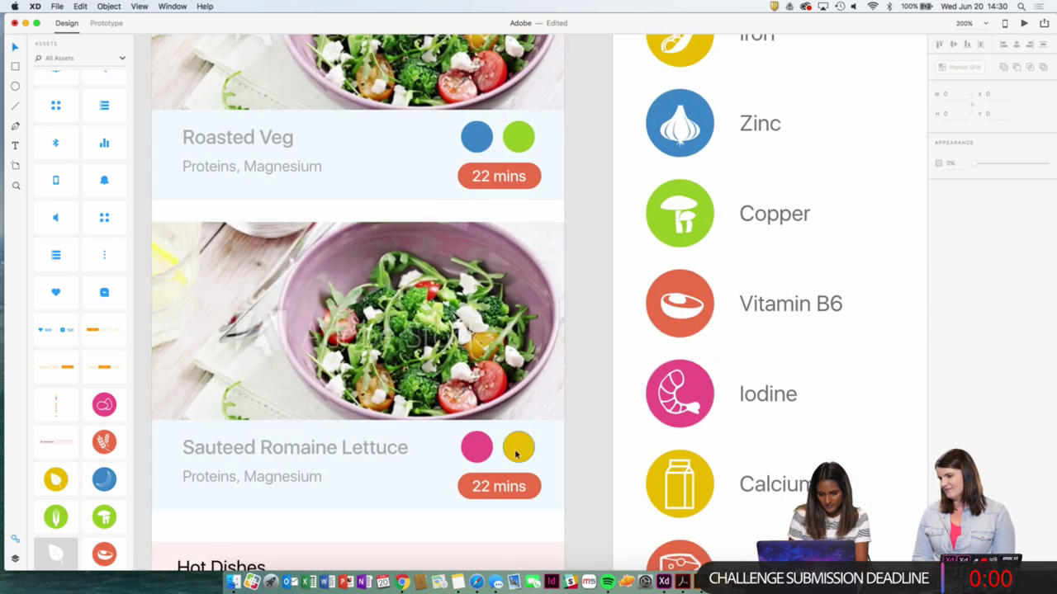
{"action": "double_click", "coordinate": [476, 447]}
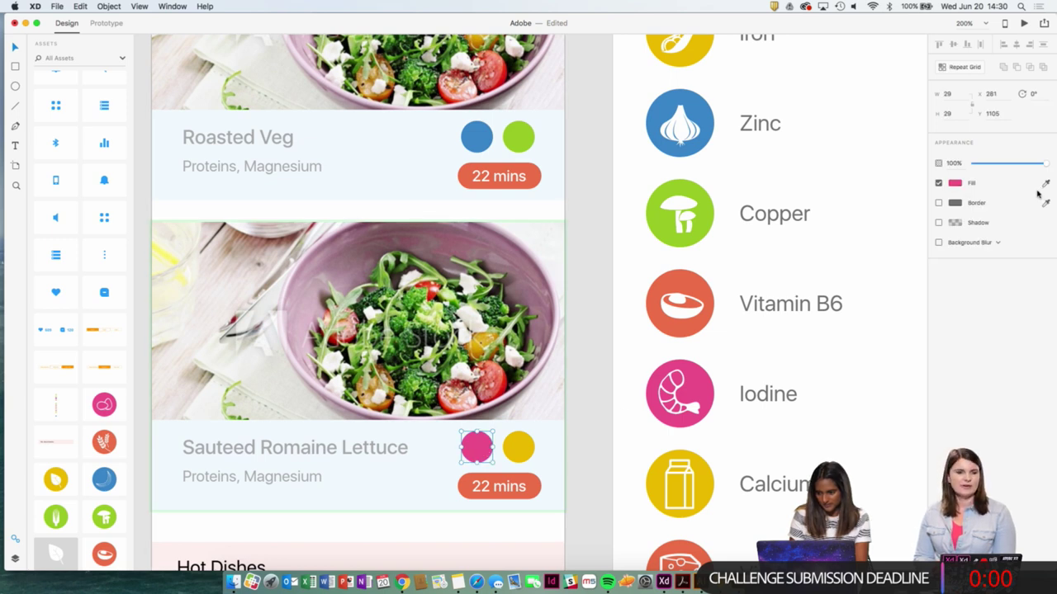
{"action": "left_click", "coordinate": [1045, 184]}
Fill the second nutrient circle in the Sauteed Romaine Lettuce card with the pink sampled from the Iodine icon.
{"action": "left_click", "coordinate": [518, 450]}
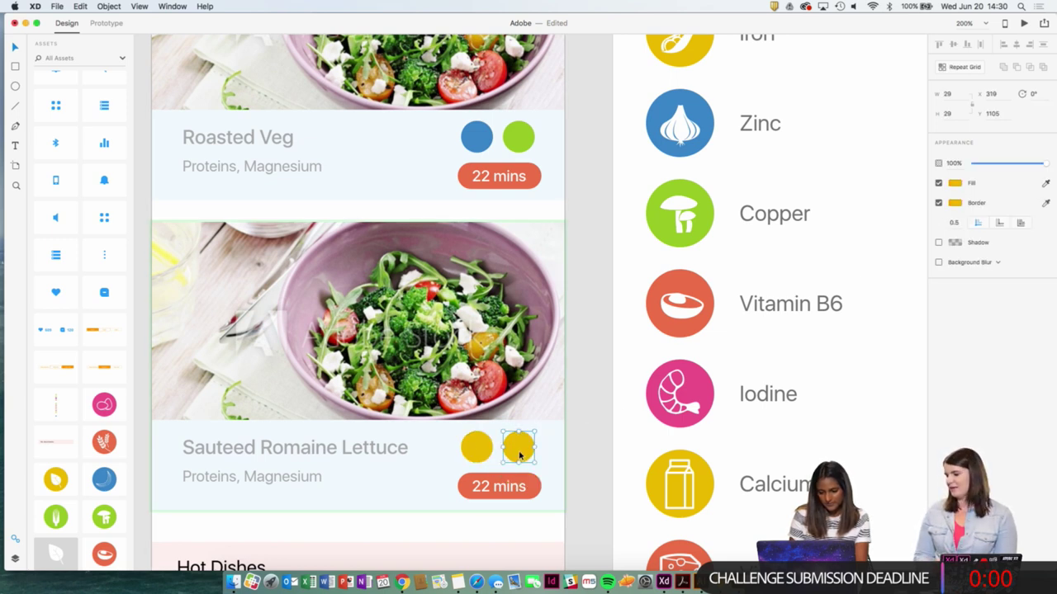
{"action": "left_click", "coordinate": [955, 184]}
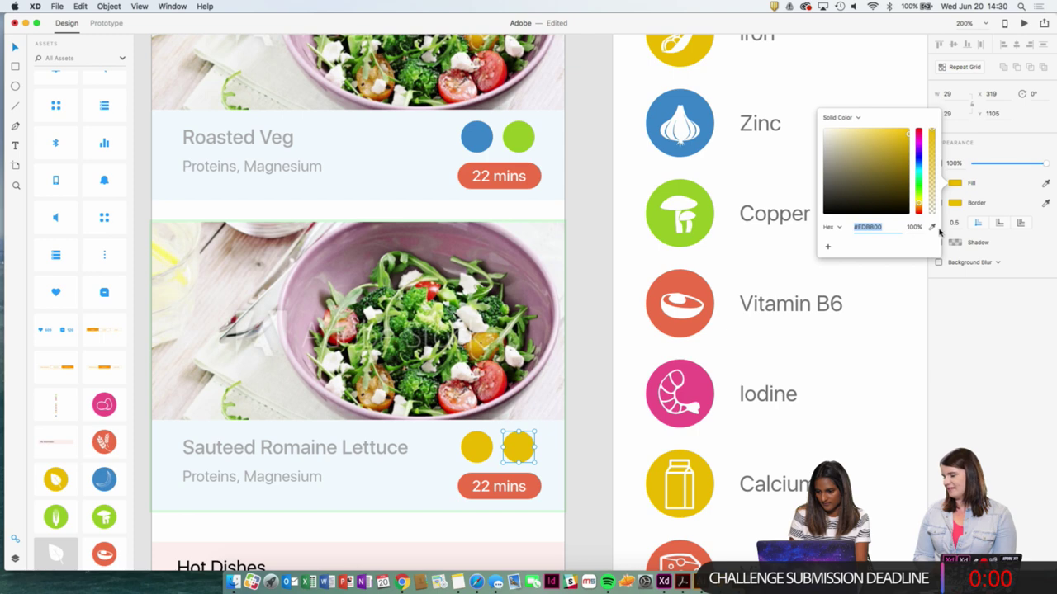
{"action": "left_click", "coordinate": [932, 227]}
{"action": "left_click", "coordinate": [710, 373]}
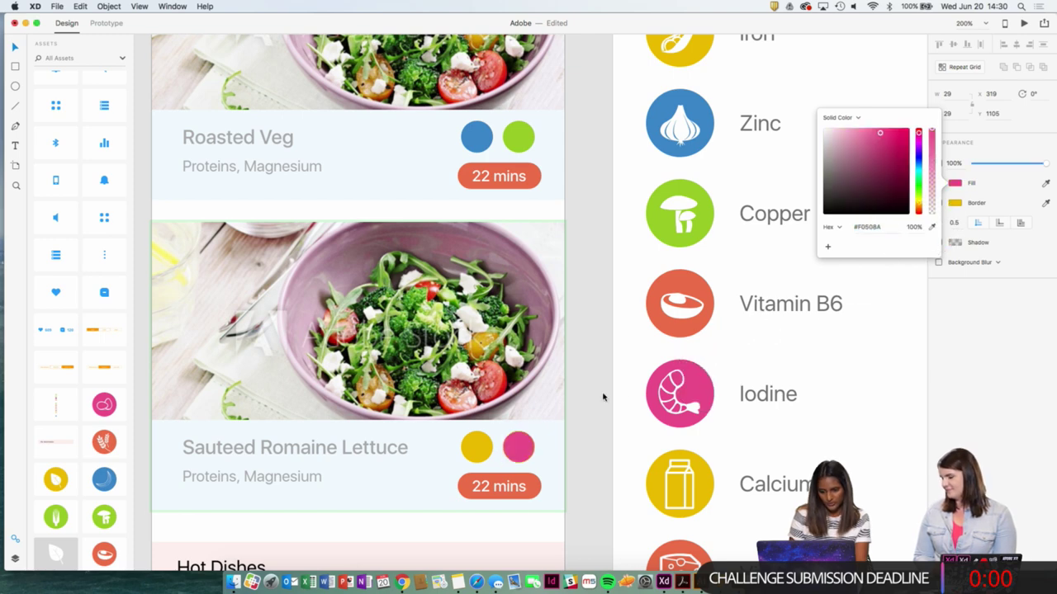
{"action": "key", "text": "Escape"}
Select the Sauteed Romaine Lettuce card's yellow and pink circles together and copy them for the Hot Dishes cards.
{"action": "key", "text": "super+minus"}
{"action": "scroll", "coordinate": [602, 403], "scroll_direction": "down", "scroll_amount": 3}
{"action": "key", "text": "super+plus"}
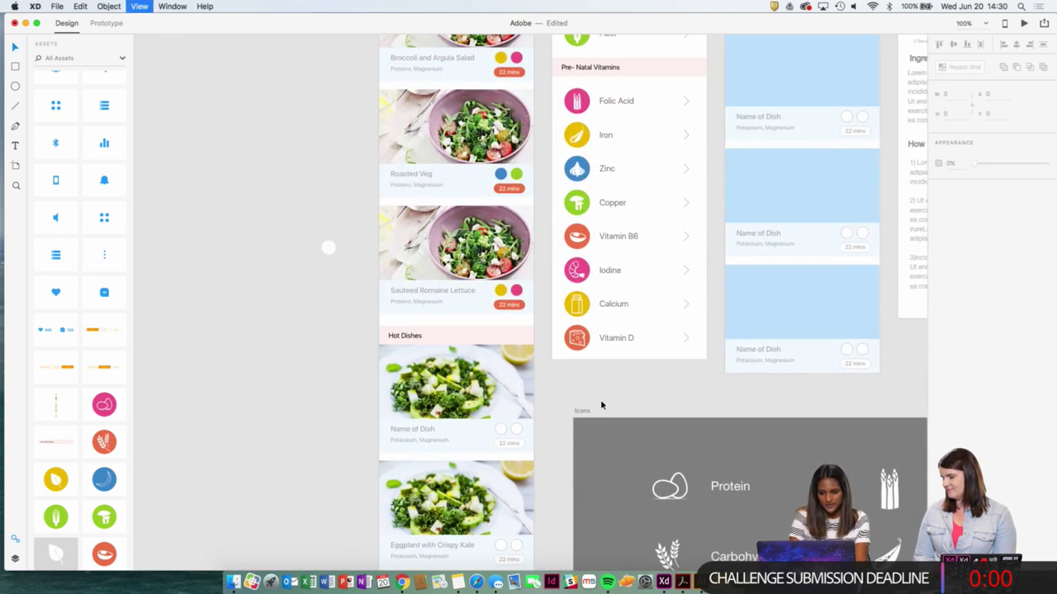
{"action": "key", "text": "super+minus"}
{"action": "key", "text": "super+minus"}
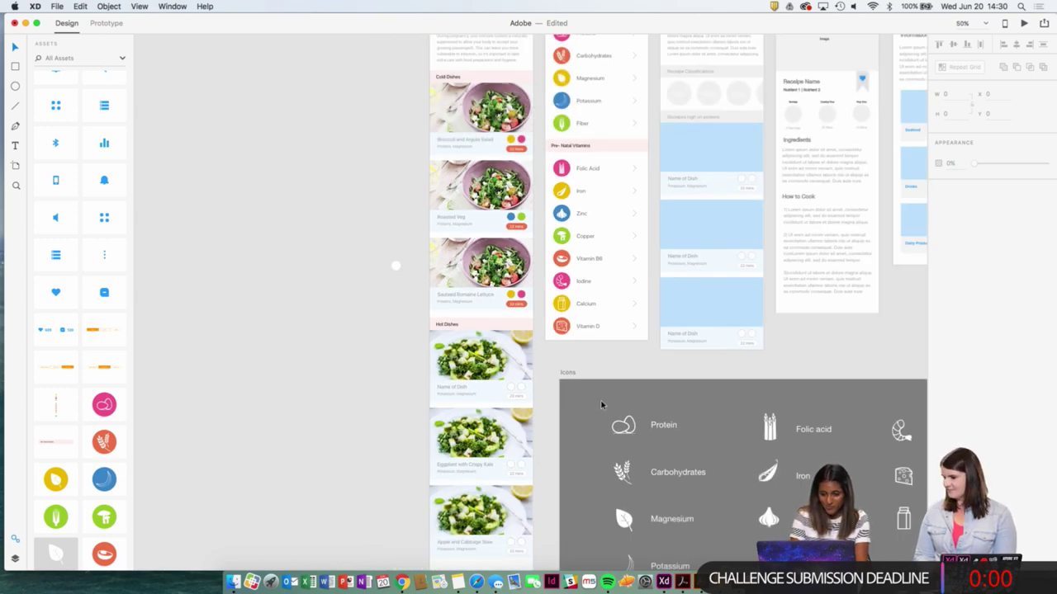
{"action": "scroll", "coordinate": [600, 404], "scroll_direction": "down", "scroll_amount": 3}
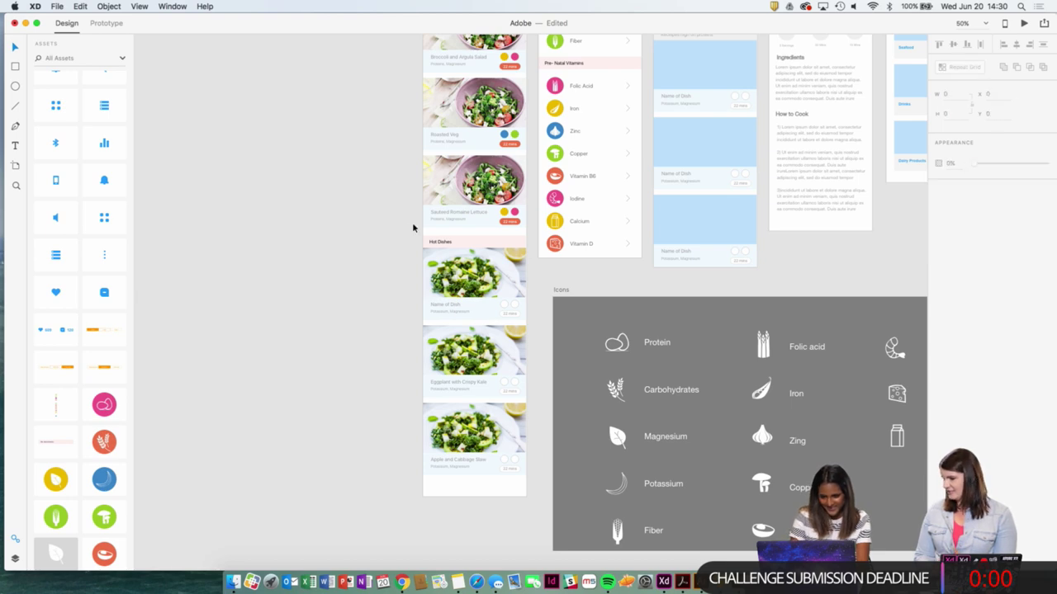
{"action": "key", "text": "super+plus"}
{"action": "left_click_drag", "start_coordinate": [477, 168], "coordinate": [475, 275]}
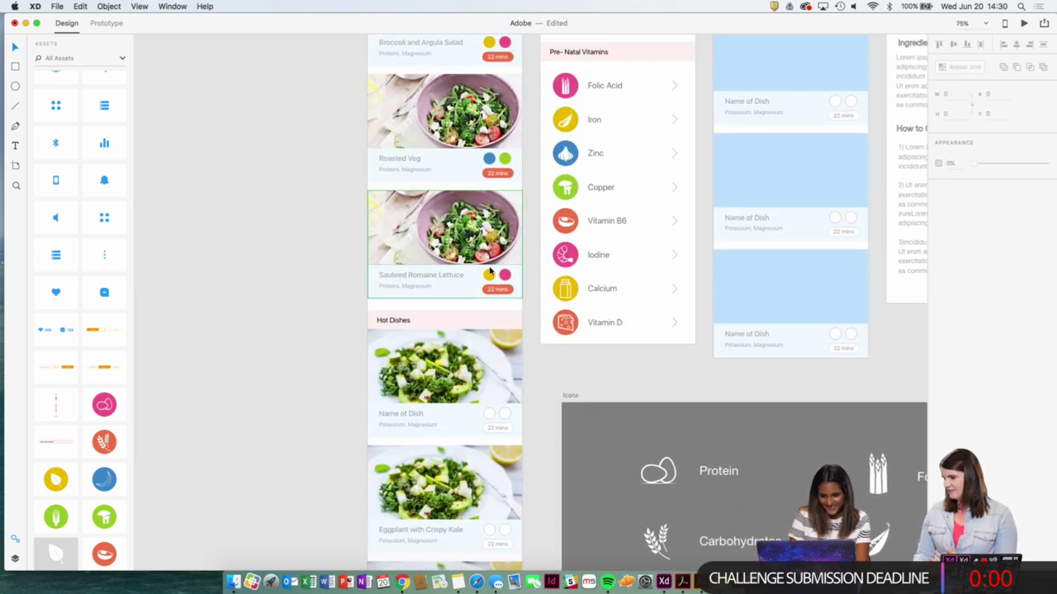
{"action": "left_click", "coordinate": [492, 275], "text": "super"}
{"action": "left_click", "coordinate": [505, 276], "text": "shift+super"}
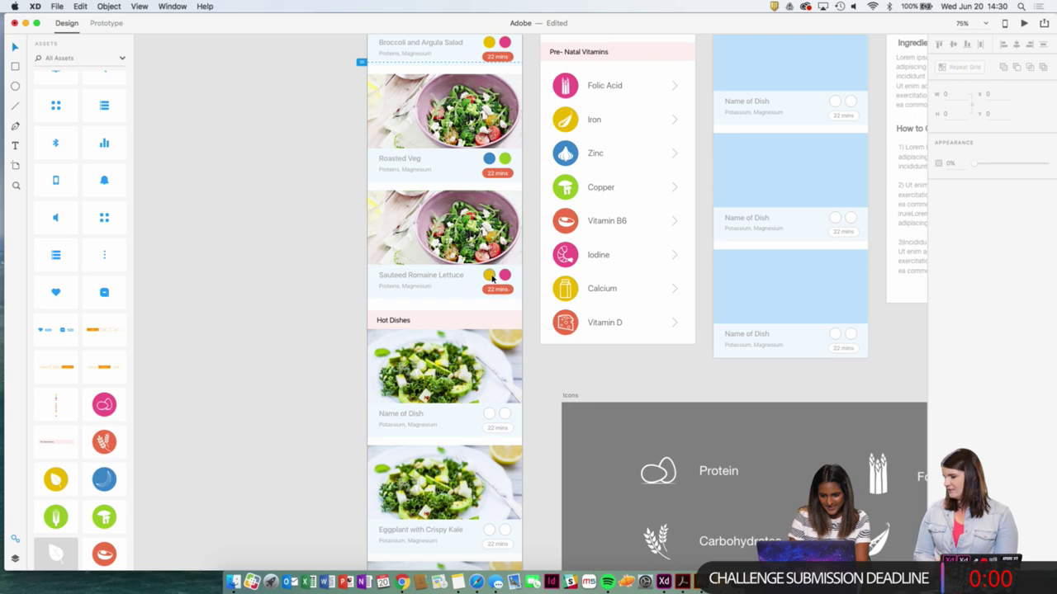
{"action": "left_click", "coordinate": [493, 277]}
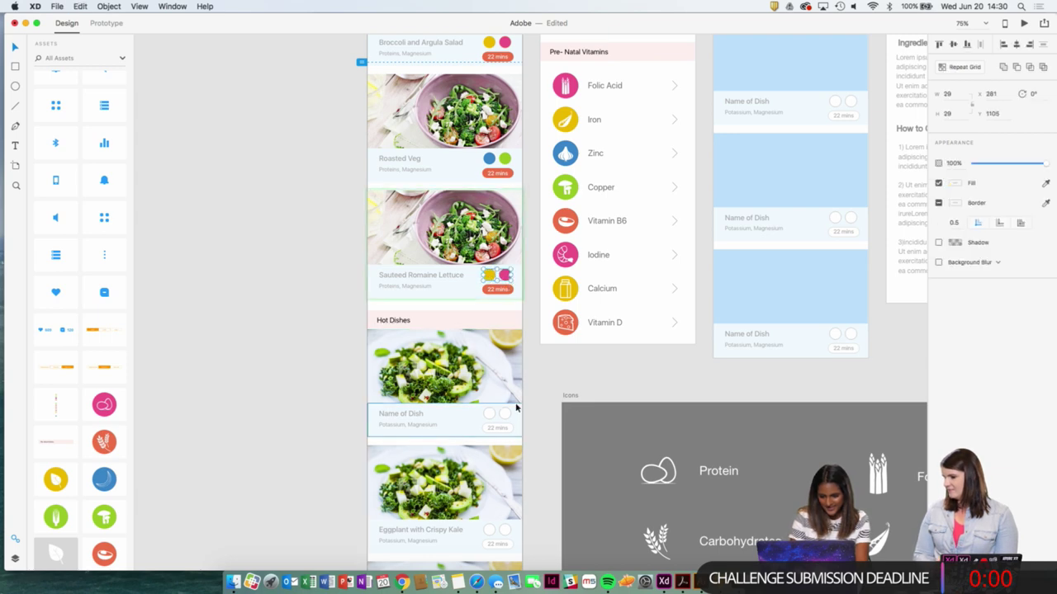
Try to place the copied yellow and pink circles over the white circles of the first Hot Dishes card.
{"action": "key", "text": "super+plus"}
{"action": "left_click_drag", "start_coordinate": [517, 408], "coordinate": [538, 334]}
{"action": "key", "text": "super+plus"}
{"action": "key", "text": "super+plus"}
{"action": "left_click_drag", "start_coordinate": [570, 281], "coordinate": [618, 189]}
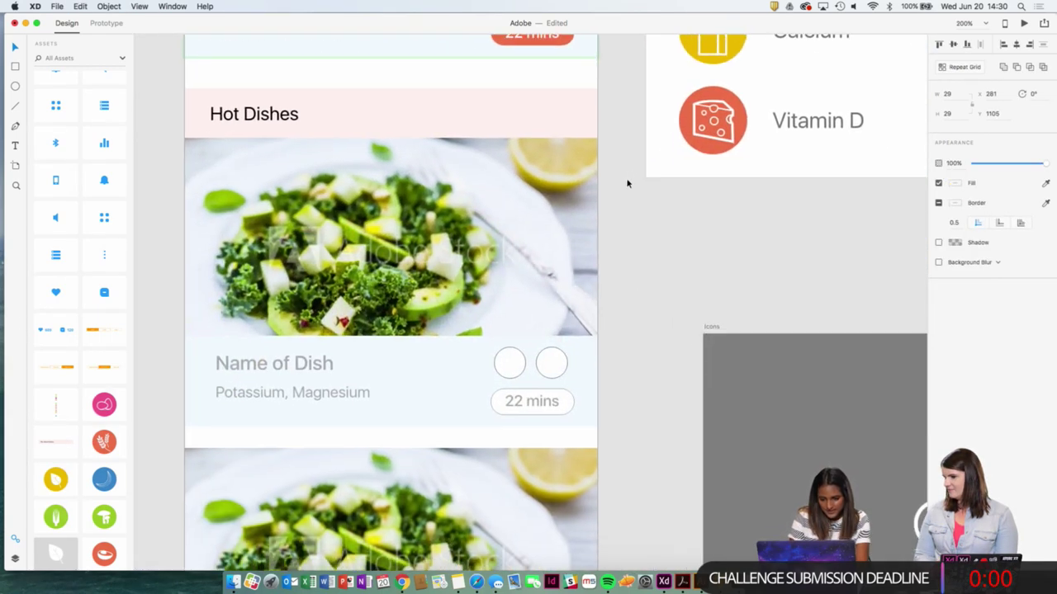
{"action": "key", "text": "super+v"}
{"action": "left_click_drag", "start_coordinate": [410, 303], "coordinate": [551, 364]}
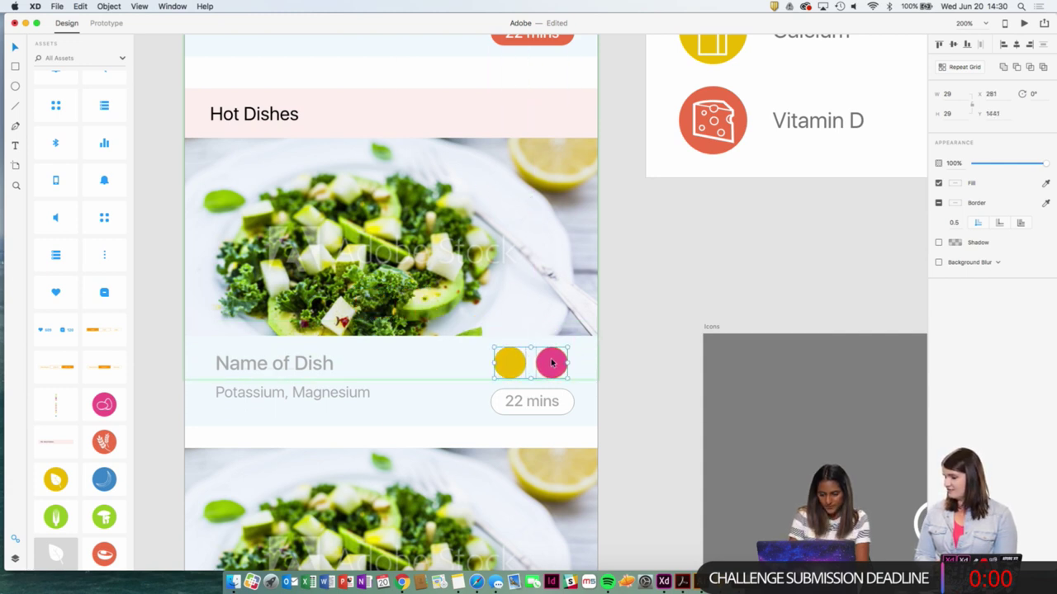
{"action": "key", "text": "Delete"}
Try deleting the first Hot Dishes card's white circles before pasting the coloured pair, and undo the deletion.
{"action": "left_click", "coordinate": [550, 361]}
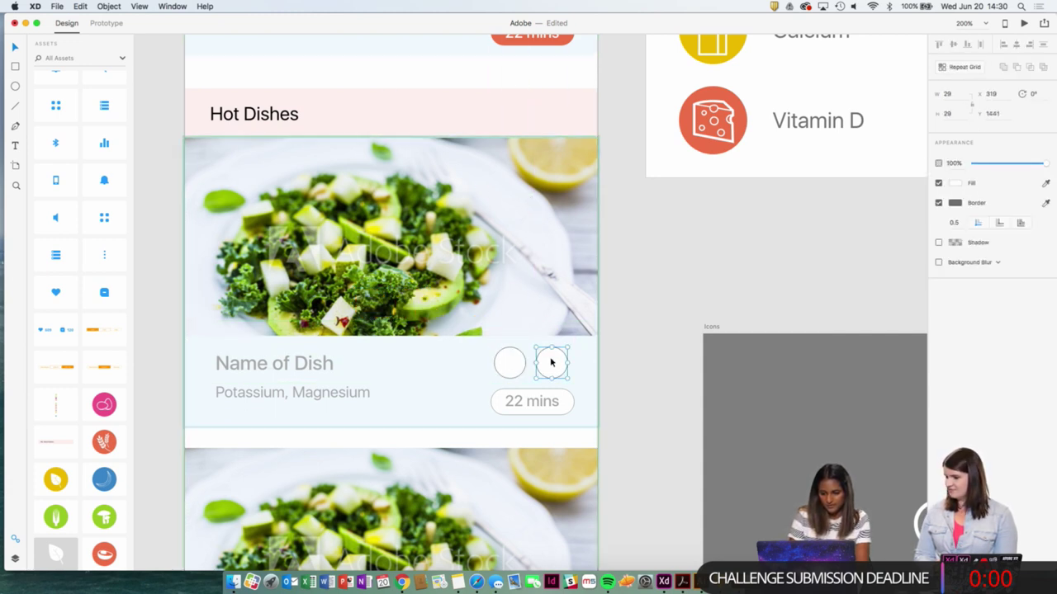
{"action": "key", "text": "Delete"}
{"action": "key", "text": "super+v"}
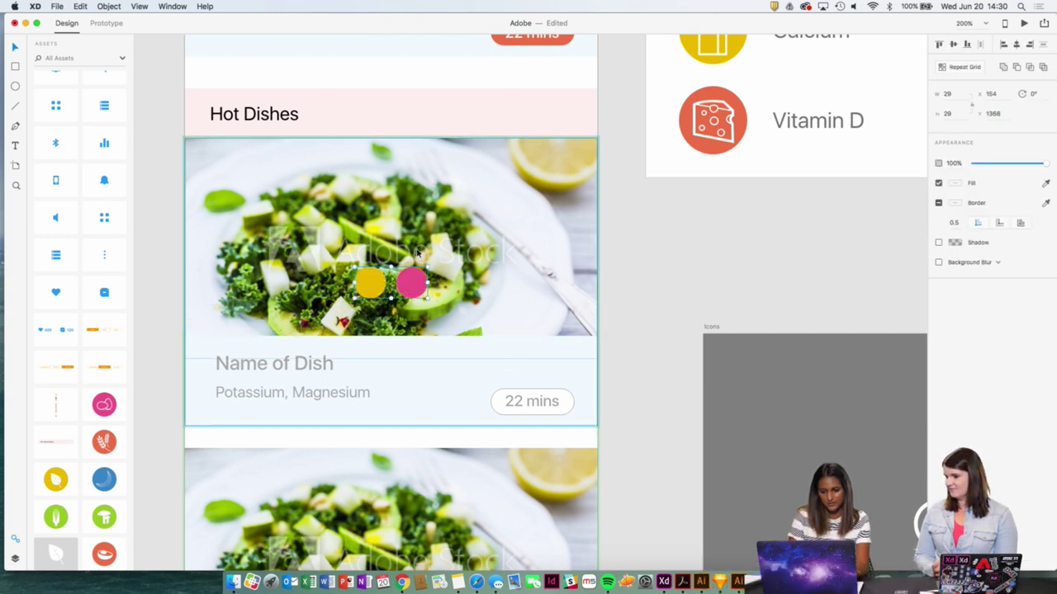
{"action": "key", "text": "Delete"}
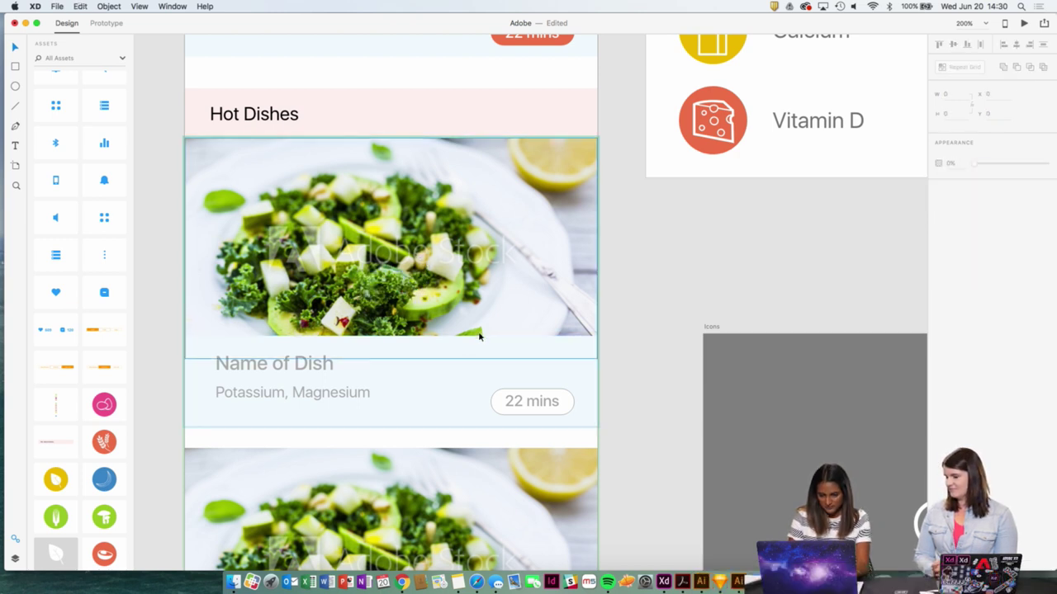
{"action": "key", "text": "super+z"}
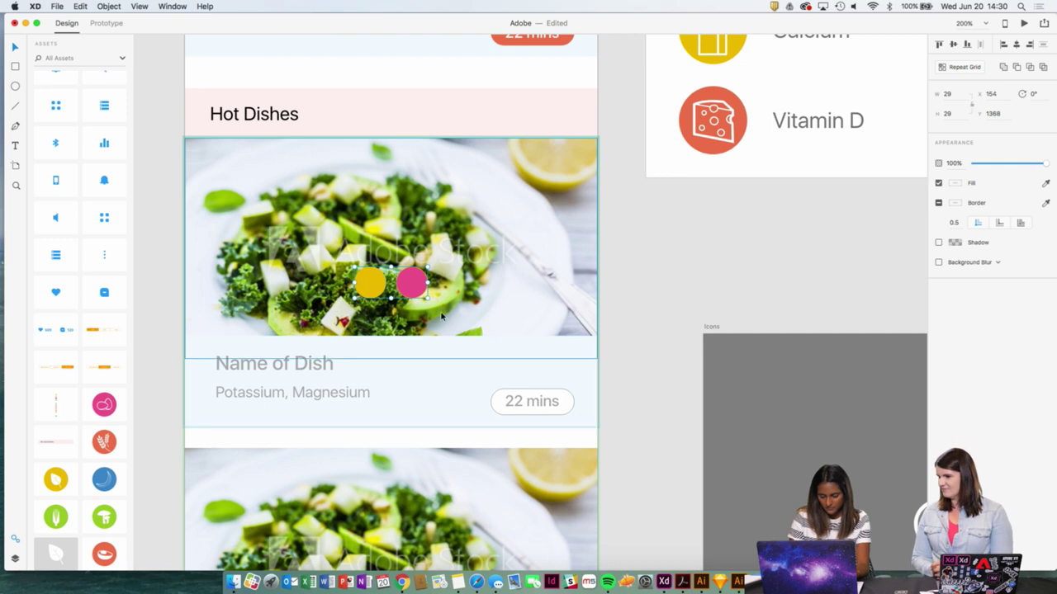
{"action": "key", "text": "super+z"}
{"action": "key", "text": "super+z"}
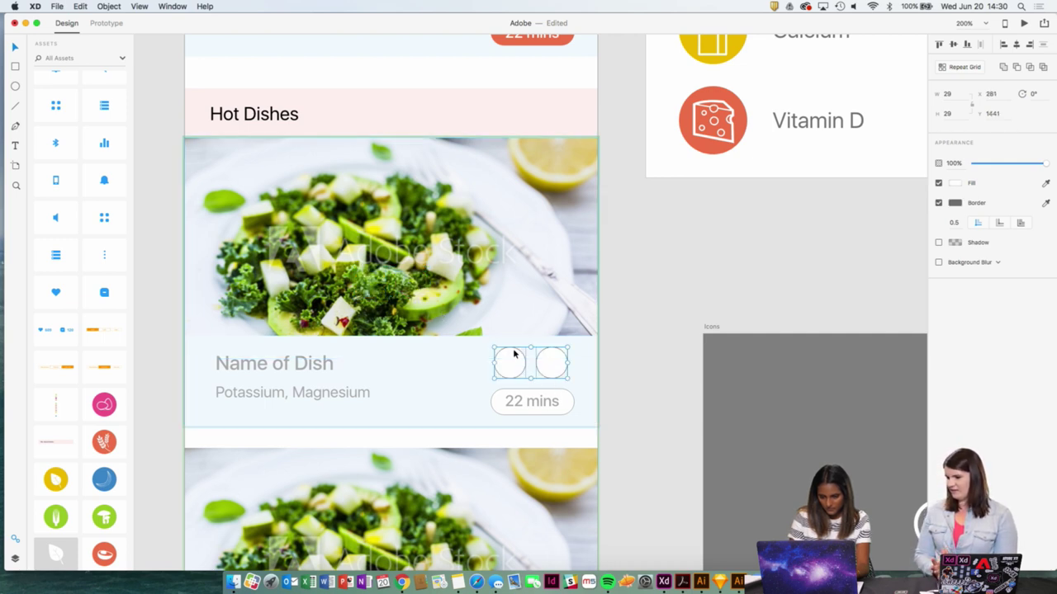
Paste the copied yellow and pink circles into the first Hot Dishes card in place of its two white circles.
{"action": "key", "text": "super+v"}
{"action": "left_click_drag", "start_coordinate": [416, 286], "coordinate": [557, 369]}
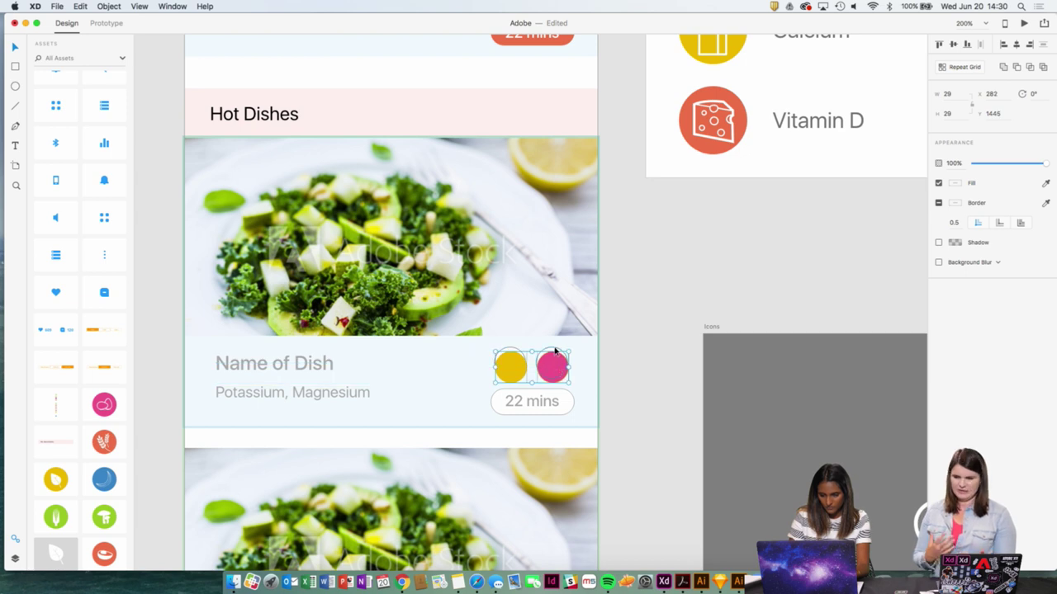
{"action": "key", "text": "Escape"}
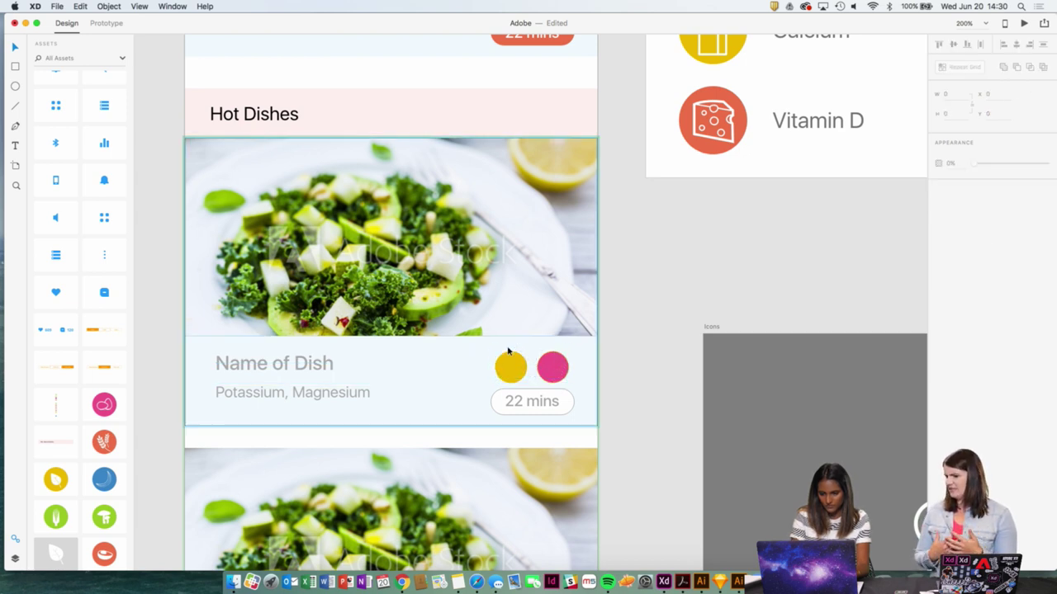
Move the pasted yellow and pink circles up in line with the Name of Dish text, above the 22 mins badge.
{"action": "left_click", "coordinate": [549, 381]}
{"action": "left_click", "coordinate": [517, 380], "text": "shift"}
{"action": "left_click_drag", "start_coordinate": [516, 381], "coordinate": [583, 324]}
{"action": "key", "text": "super+minus"}
{"action": "left_click", "coordinate": [599, 376]}
Fill the yellow circle in the Eggplant with Crispy Kale card with the orange-red sampled from the Vitamin D icon.
{"action": "key", "text": "super+minus"}
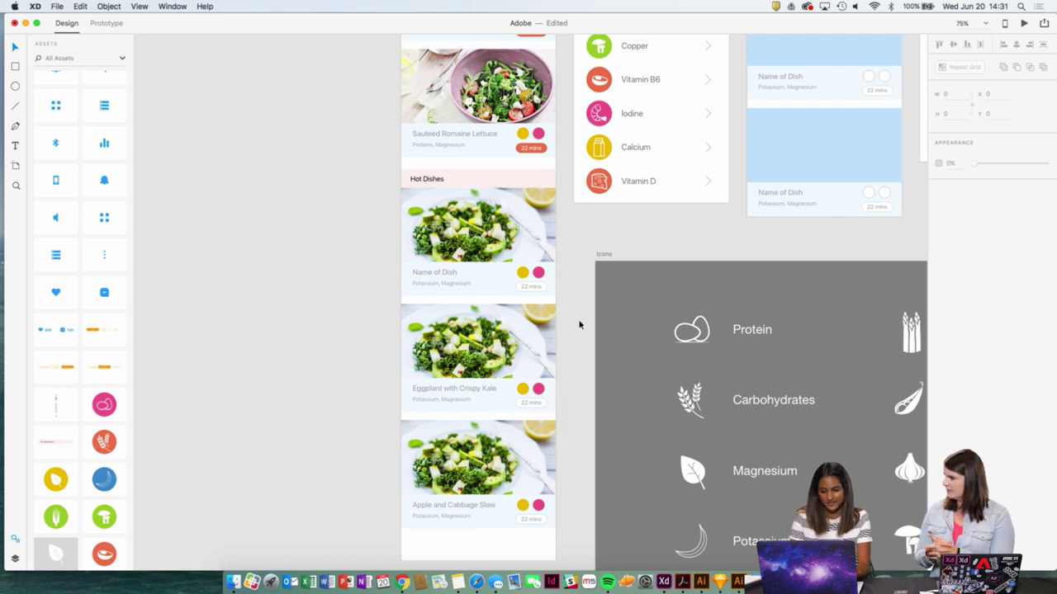
{"action": "key", "text": "super+equal"}
{"action": "scroll", "coordinate": [574, 338], "scroll_direction": "down", "scroll_amount": 2}
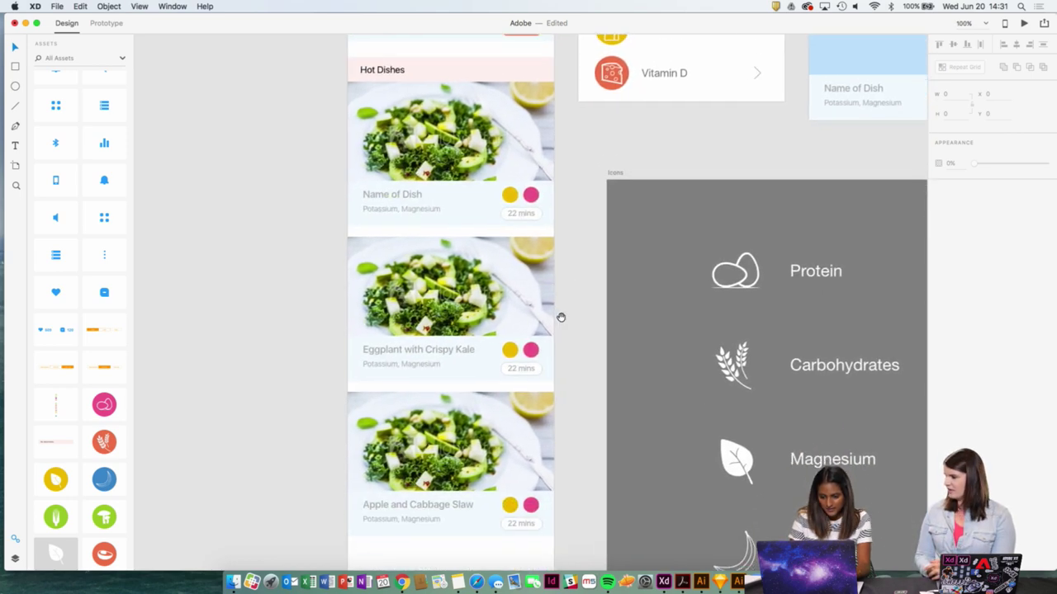
{"action": "double_click", "coordinate": [510, 350]}
{"action": "key", "text": "super+minus"}
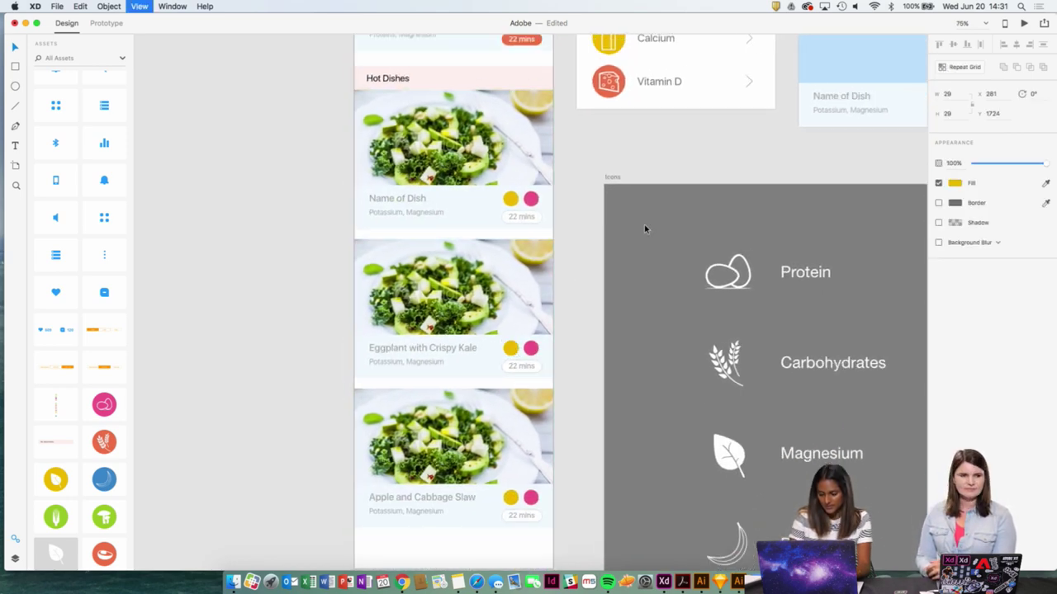
{"action": "left_click", "coordinate": [958, 184]}
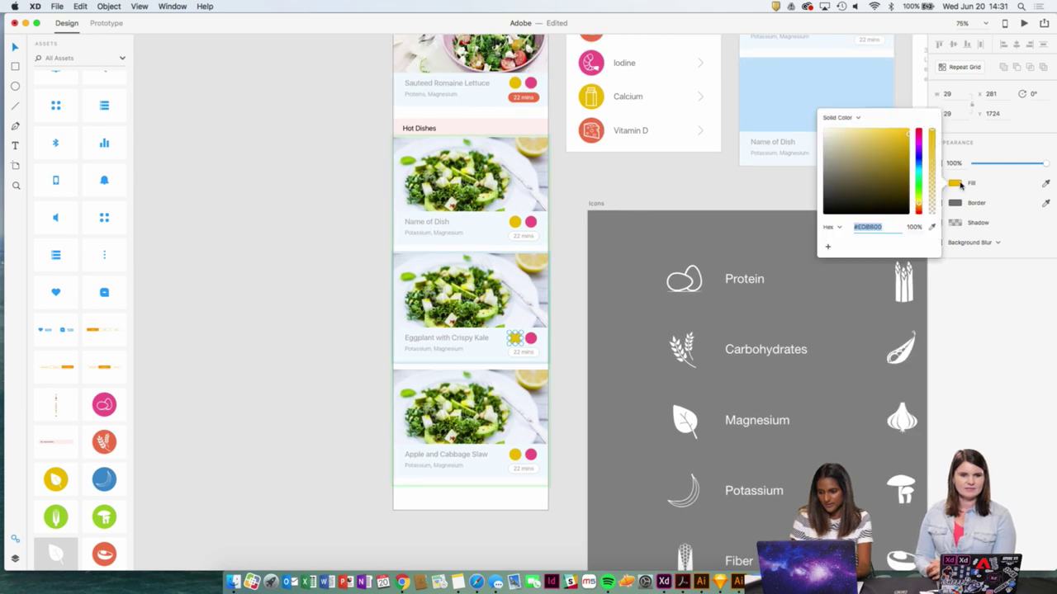
{"action": "left_click", "coordinate": [1045, 183]}
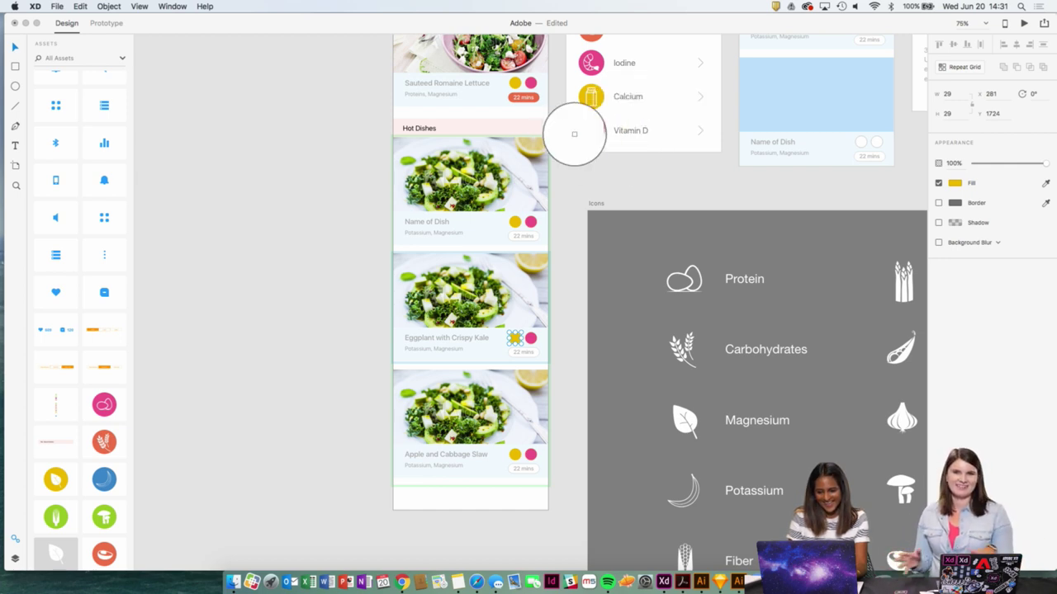
{"action": "left_click", "coordinate": [589, 125]}
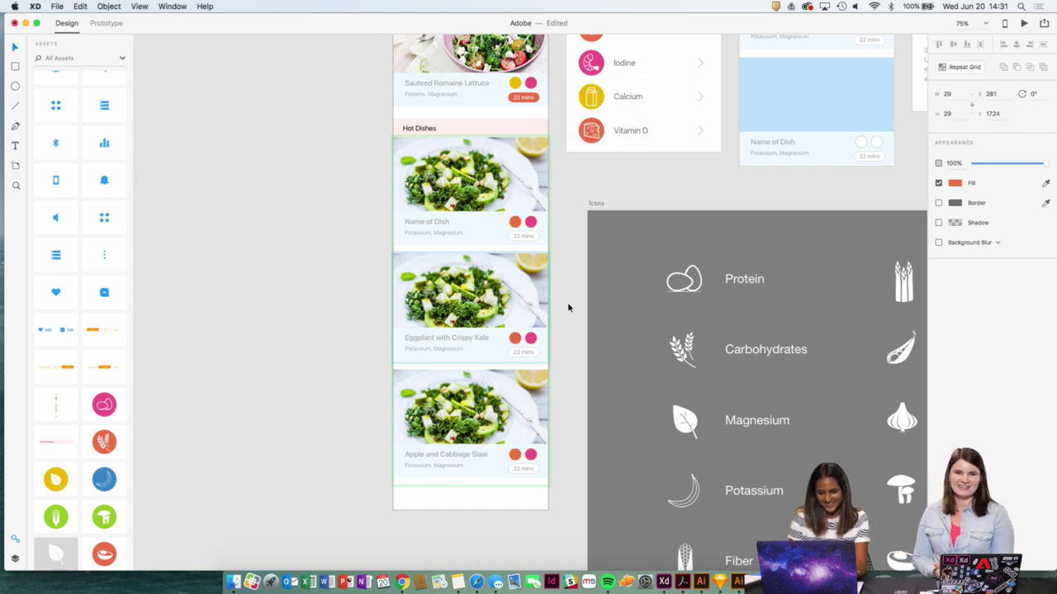
Fill the pink circle in the Eggplant with Crispy Kale card with the yellow sampled from the Calcium icon.
{"action": "left_click", "coordinate": [530, 338]}
{"action": "left_click", "coordinate": [530, 338]}
{"action": "left_click", "coordinate": [938, 202]}
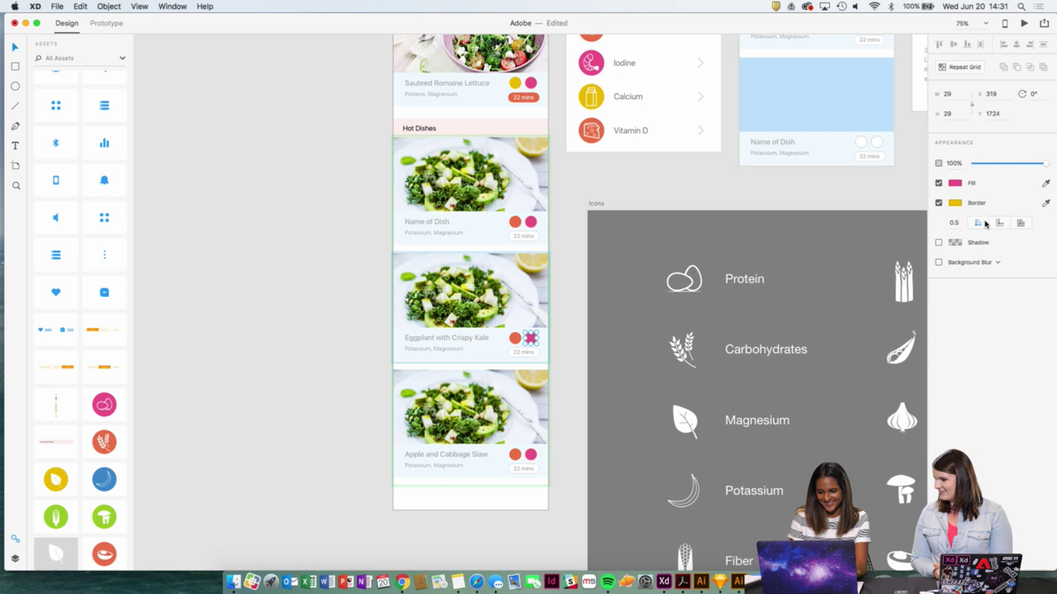
{"action": "left_click", "coordinate": [955, 182]}
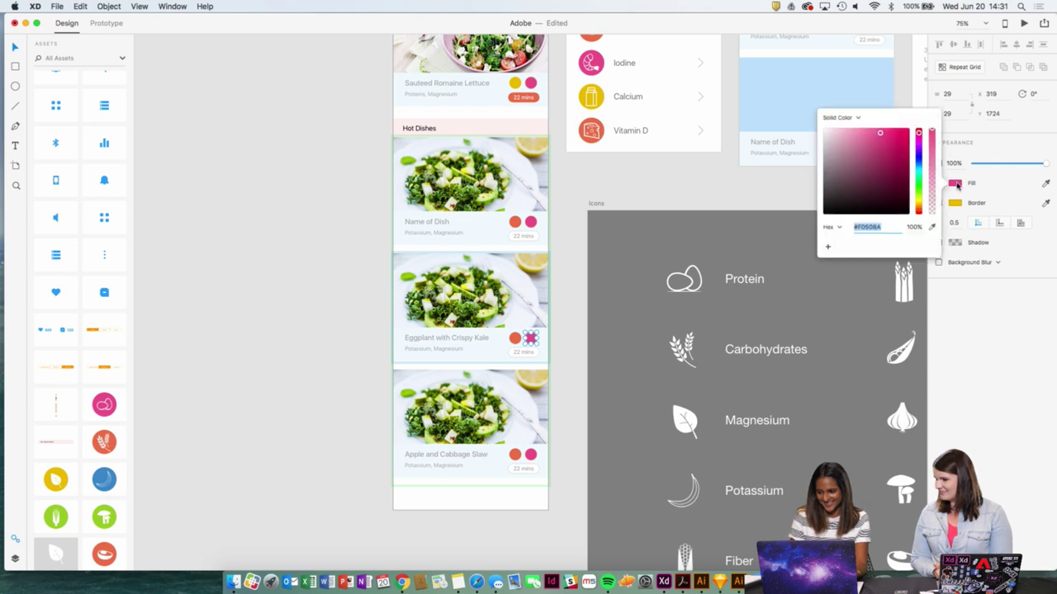
{"action": "left_click", "coordinate": [932, 230]}
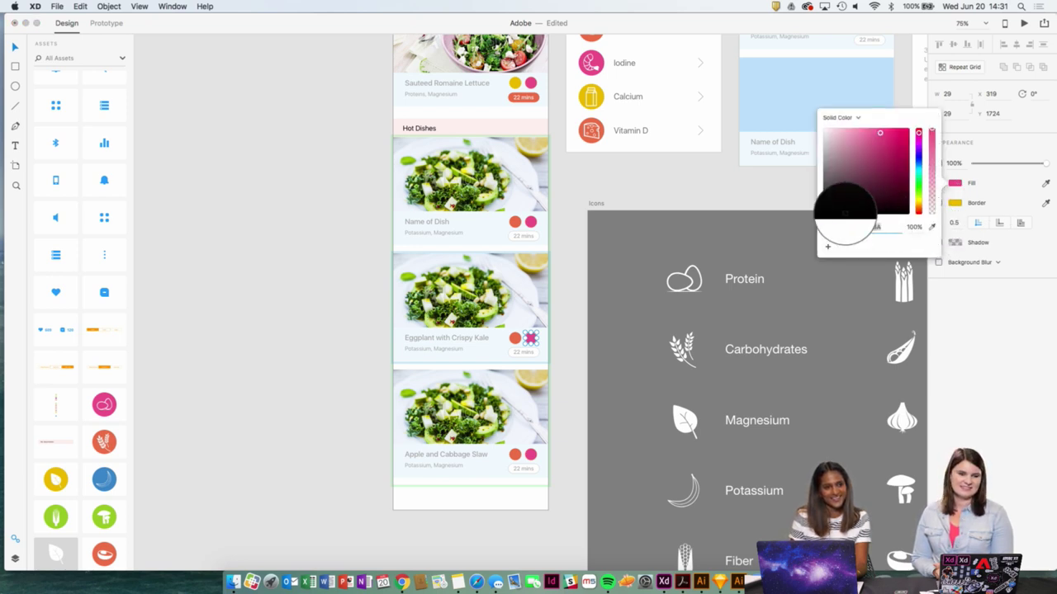
{"action": "left_click", "coordinate": [593, 93]}
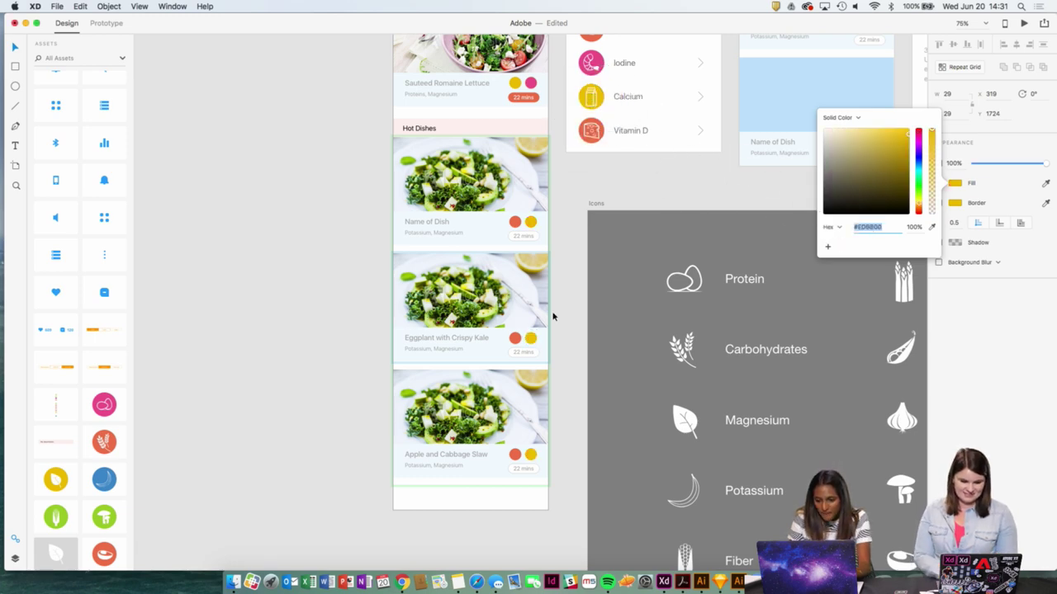
{"action": "left_click", "coordinate": [565, 347]}
{"action": "key", "text": "super+minus"}
{"action": "key", "text": "super+minus"}
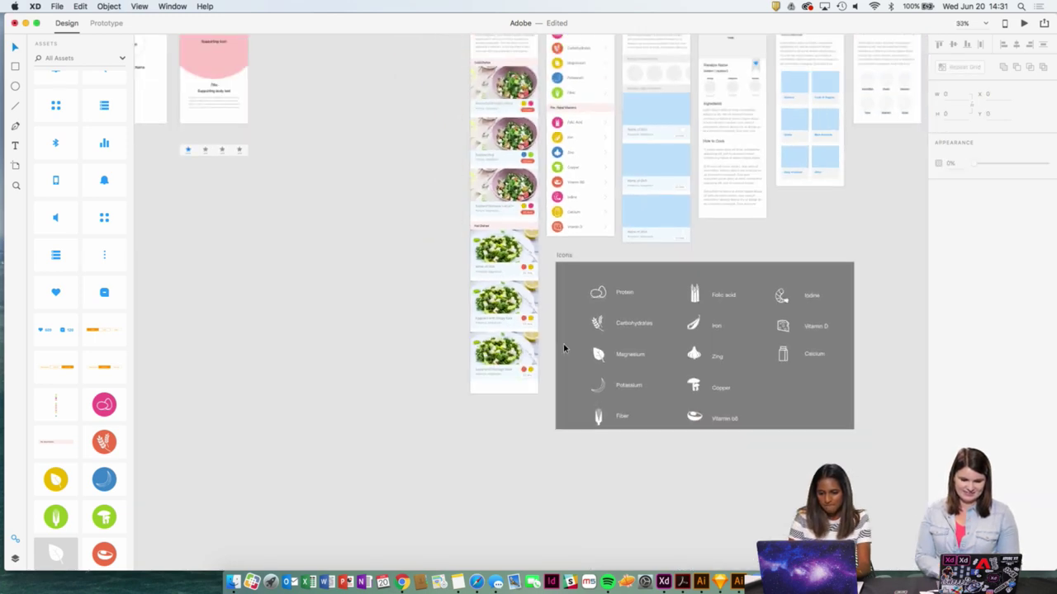
{"action": "scroll", "coordinate": [565, 348], "scroll_direction": "up", "scroll_amount": 1}
{"action": "key", "text": "super+equal"}
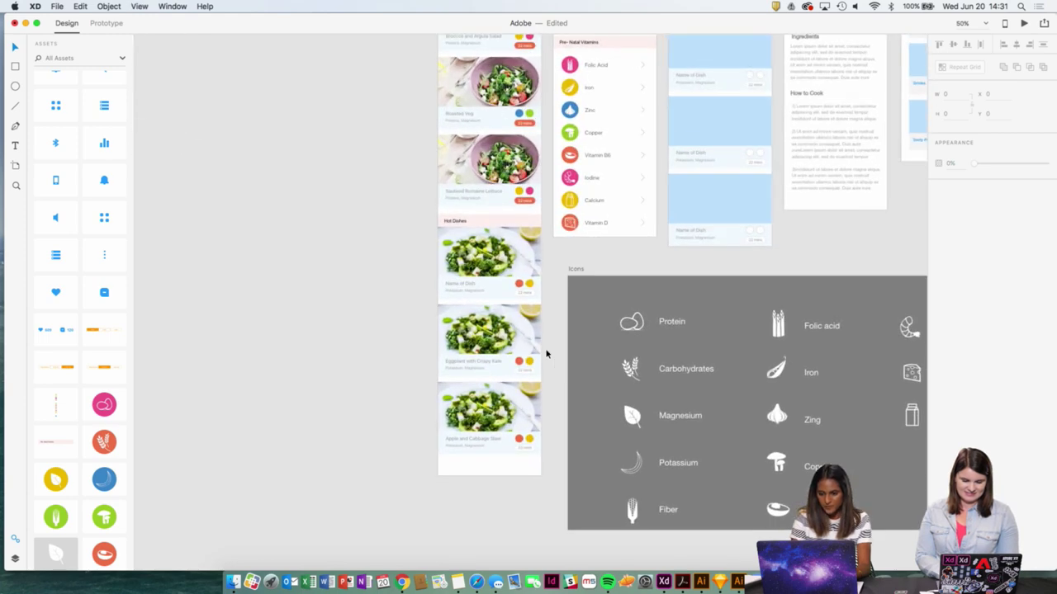
{"action": "key", "text": "super+equal"}
{"action": "scroll", "coordinate": [568, 235], "scroll_direction": "up", "scroll_amount": 1}
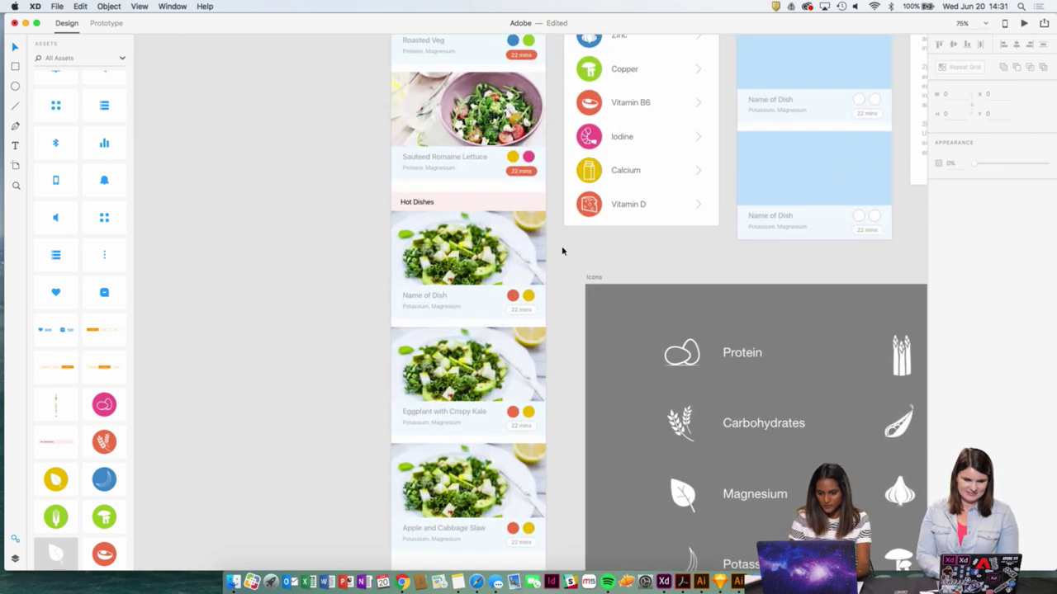
Fill the orange-red circle in the first Hot Dishes card with the green sampled from the Copper icon.
{"action": "double_click", "coordinate": [517, 299]}
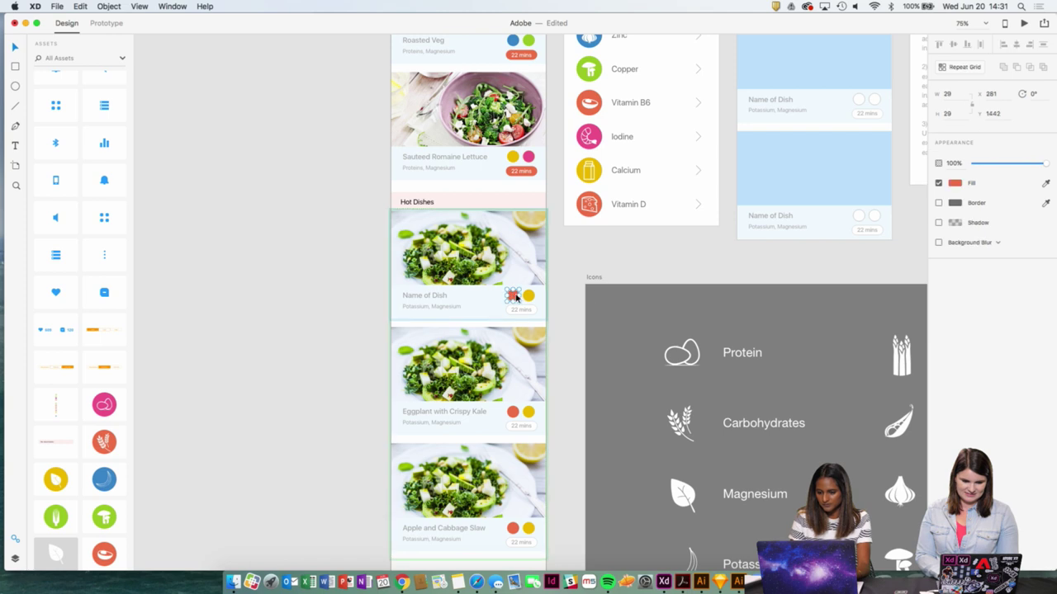
{"action": "left_click", "coordinate": [953, 183]}
{"action": "left_click", "coordinate": [933, 227]}
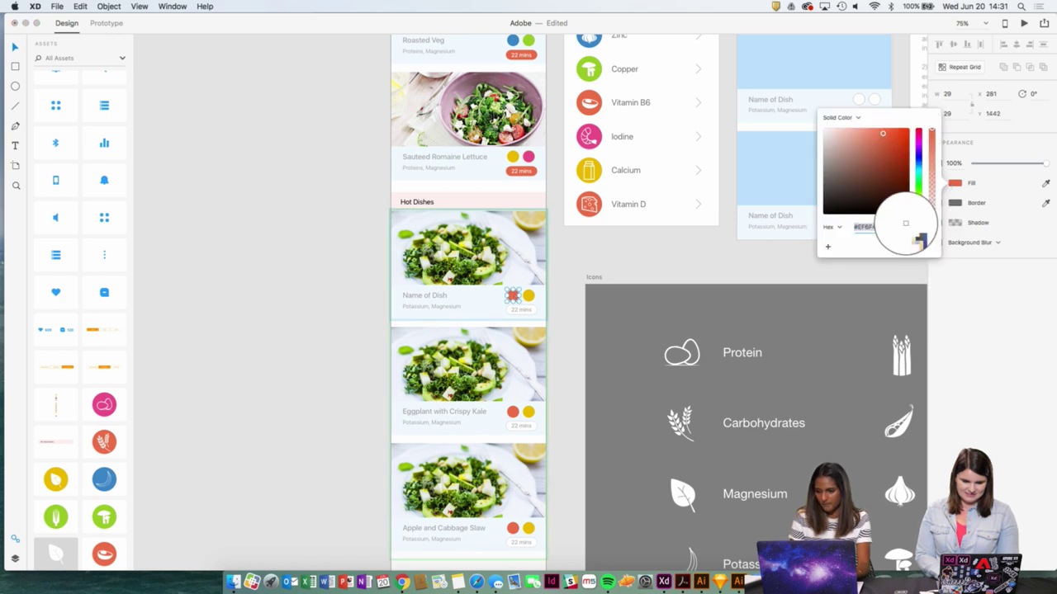
{"action": "left_click", "coordinate": [596, 72]}
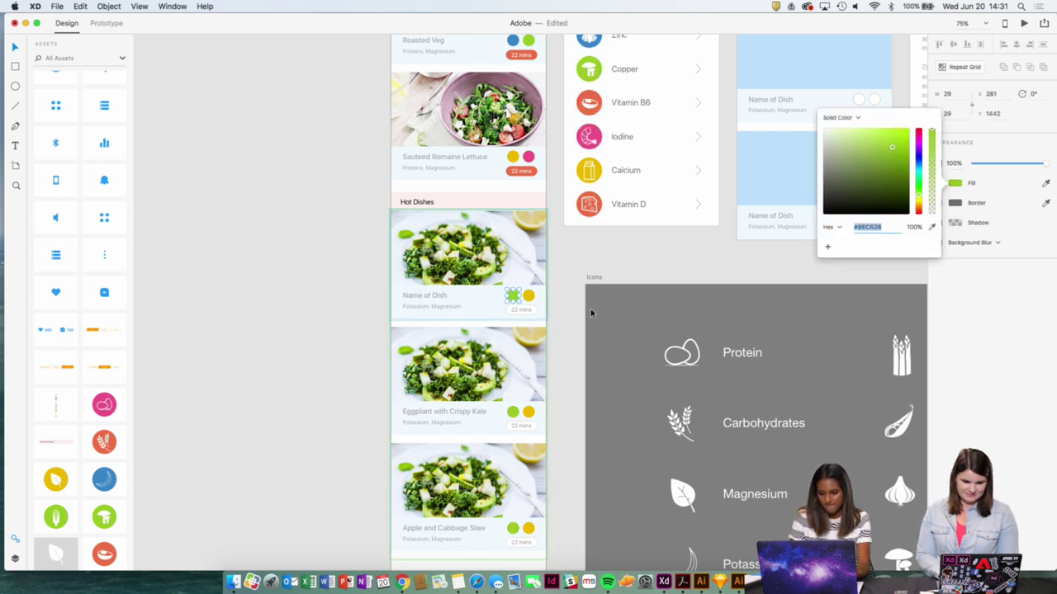
Ungroup the Hot Dishes repeat grid so each card's circles can be coloured separately.
{"action": "left_click", "coordinate": [513, 307]}
{"action": "right_click", "coordinate": [513, 297]}
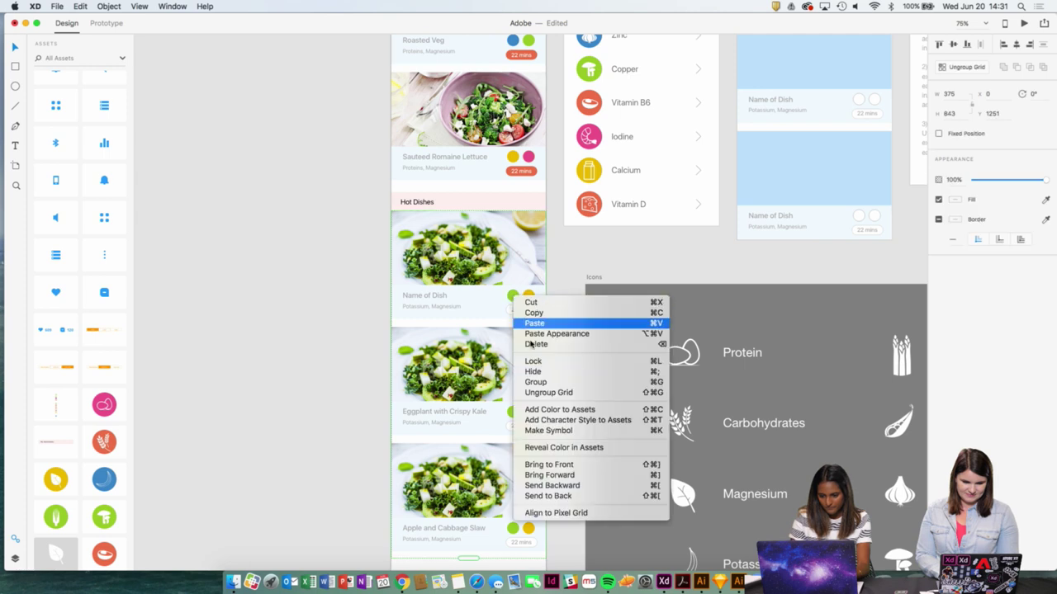
{"action": "left_click", "coordinate": [545, 392]}
Fill the green circle in the Eggplant with Crispy Kale card with the orange-red sampled from the Vitamin B6 icon.
{"action": "double_click", "coordinate": [511, 301]}
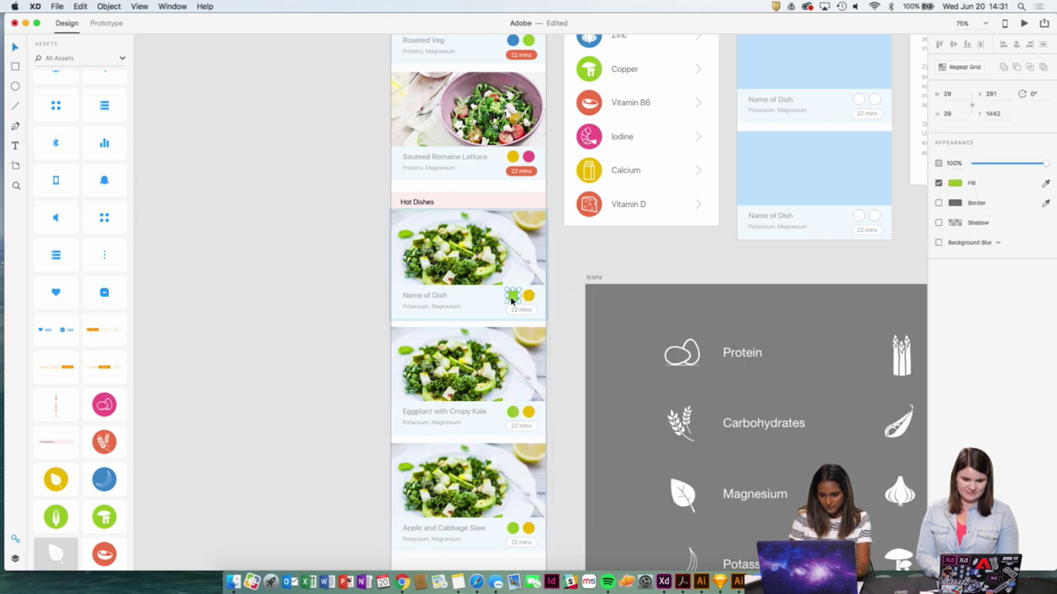
{"action": "double_click", "coordinate": [512, 411]}
{"action": "left_click", "coordinate": [1045, 183]}
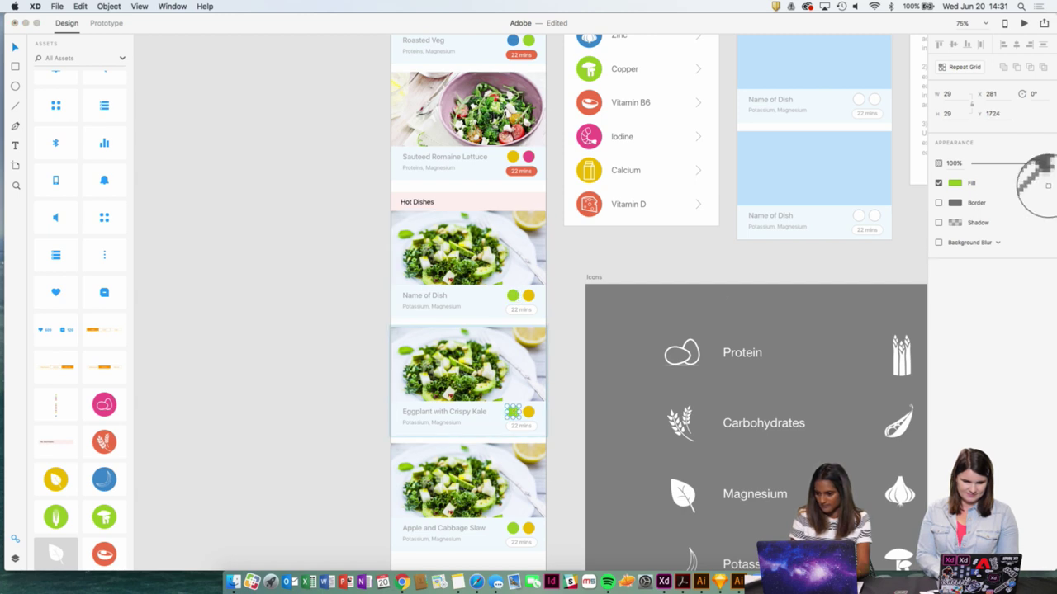
{"action": "left_click", "coordinate": [594, 97]}
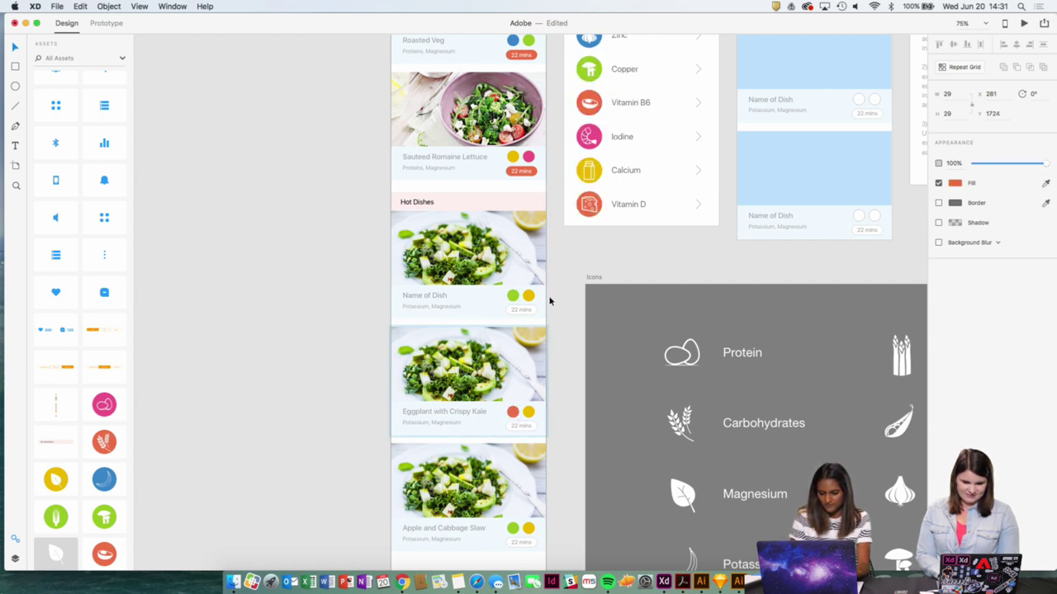
{"action": "left_click", "coordinate": [556, 371]}
Try to sample a new fill colour for the yellow circle in the Apple and Cabbage Slaw card.
{"action": "scroll", "coordinate": [552, 313], "scroll_direction": "down", "scroll_amount": 3}
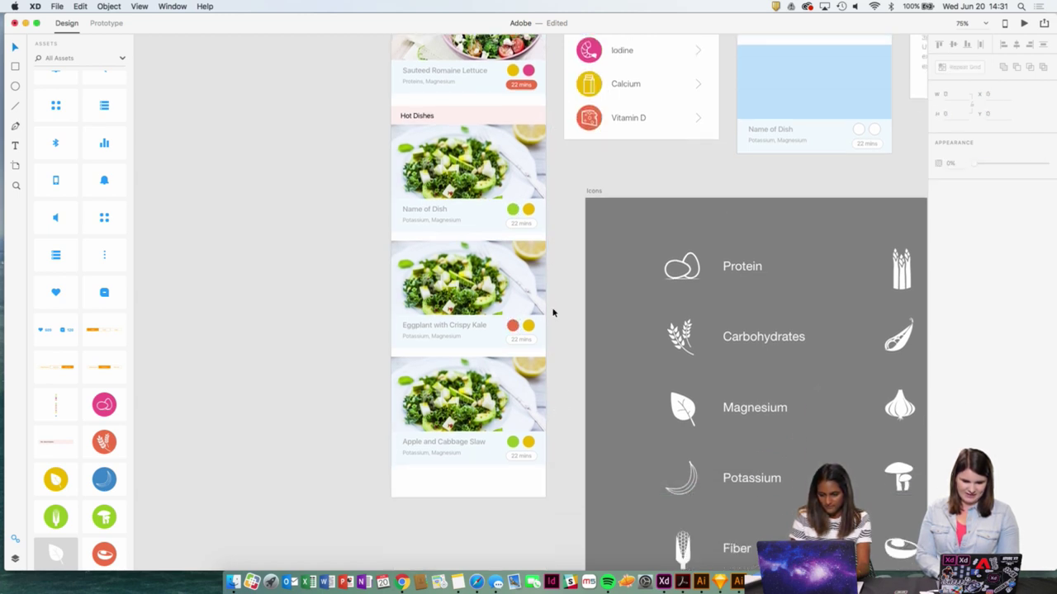
{"action": "left_click", "coordinate": [529, 445]}
{"action": "left_click", "coordinate": [955, 184]}
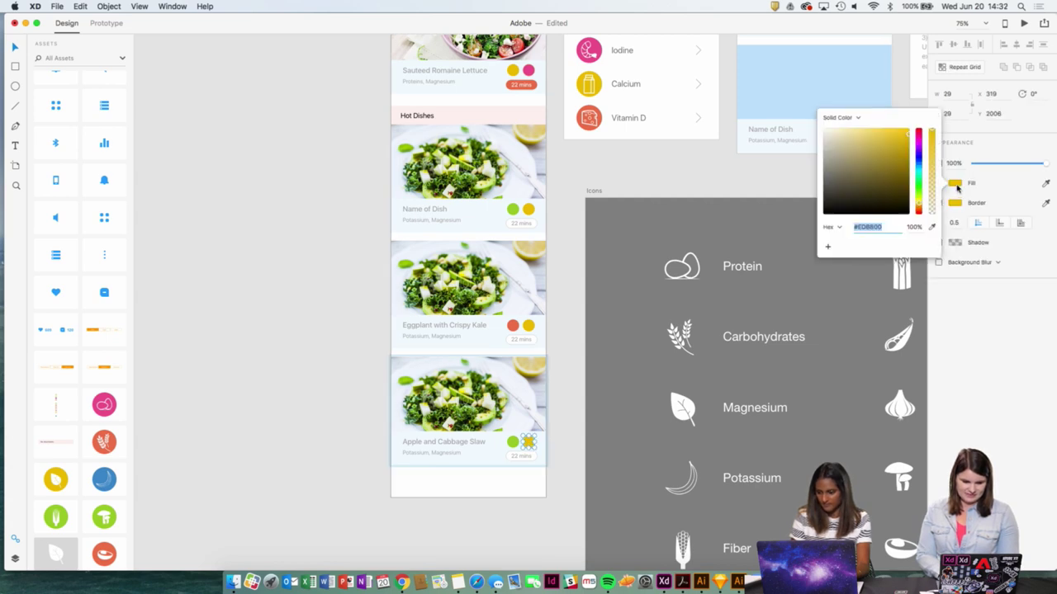
{"action": "left_click", "coordinate": [1047, 184]}
{"action": "left_click", "coordinate": [1039, 181]}
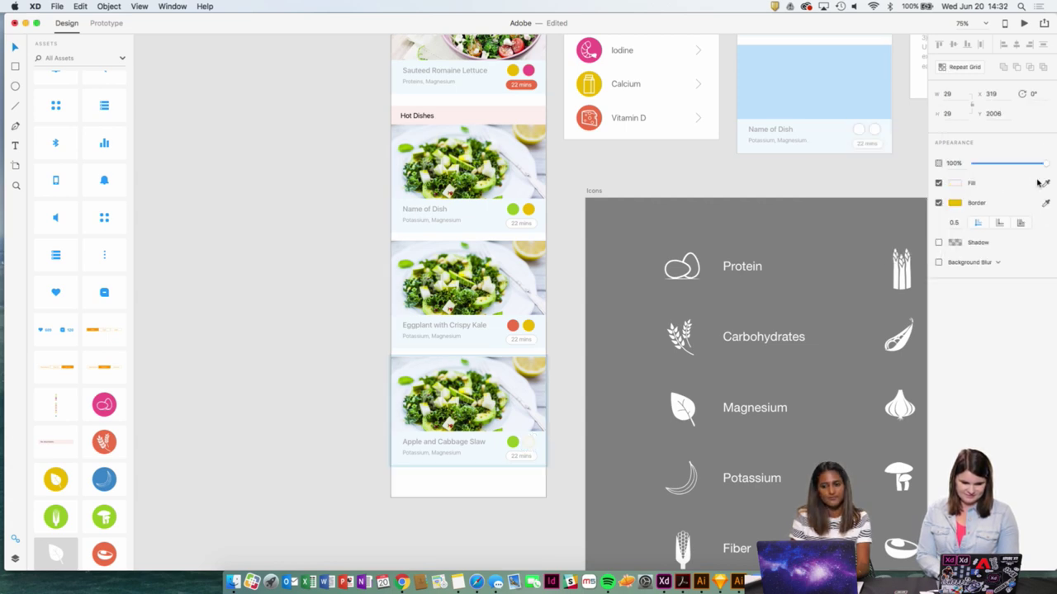
{"action": "key", "text": "super+minus"}
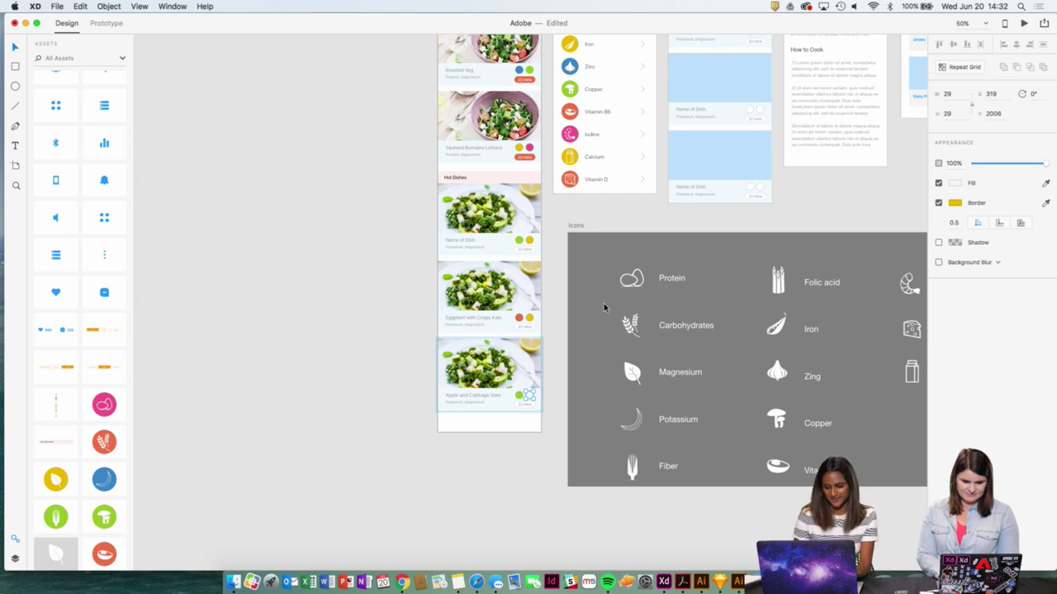
{"action": "key", "text": "super+equal"}
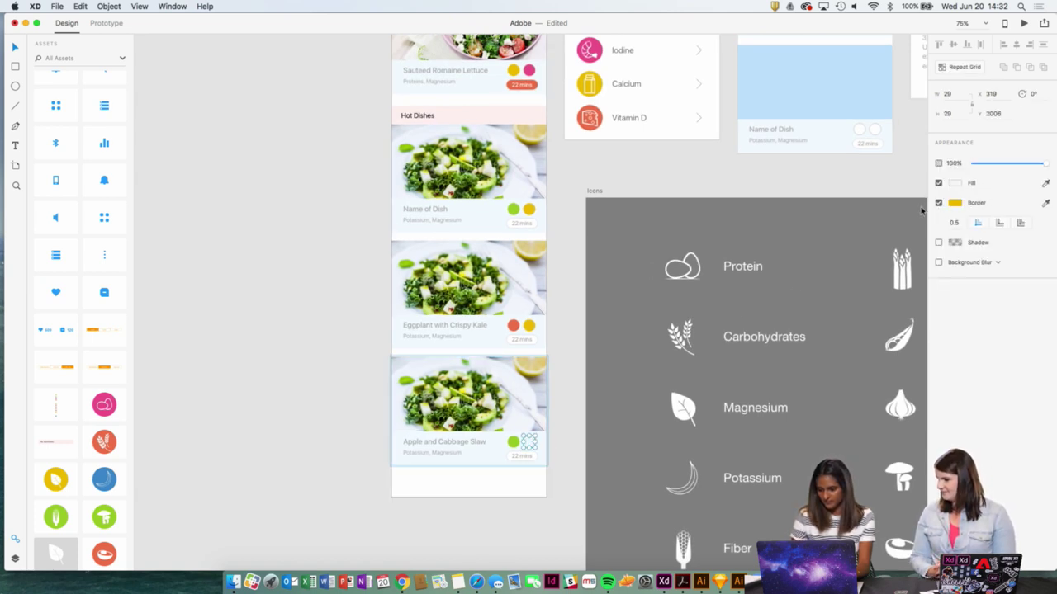
{"action": "key", "text": "super+equal"}
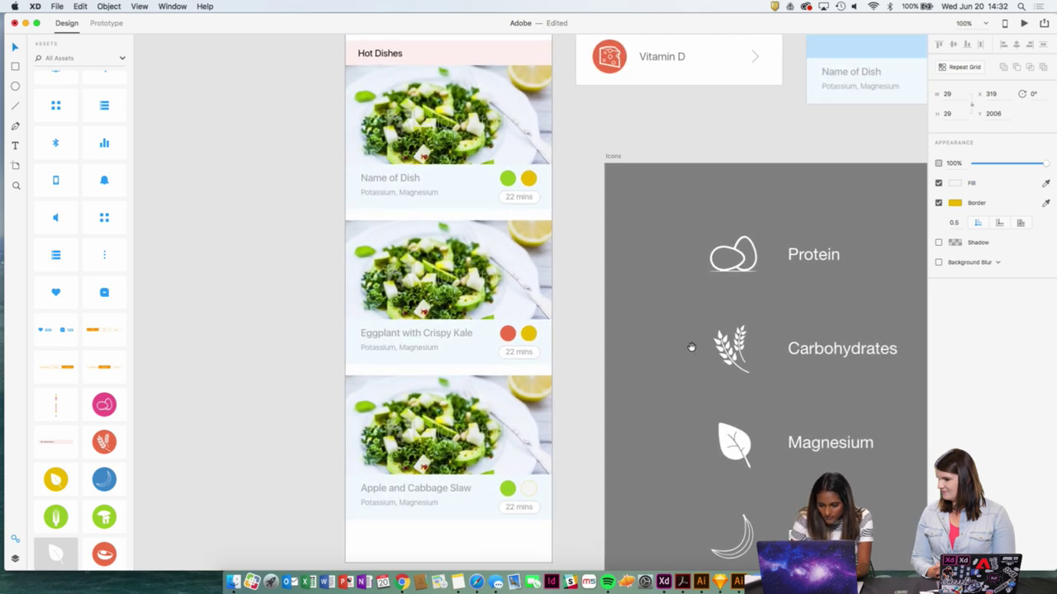
{"action": "scroll", "coordinate": [572, 416], "scroll_direction": "down", "scroll_amount": 1}
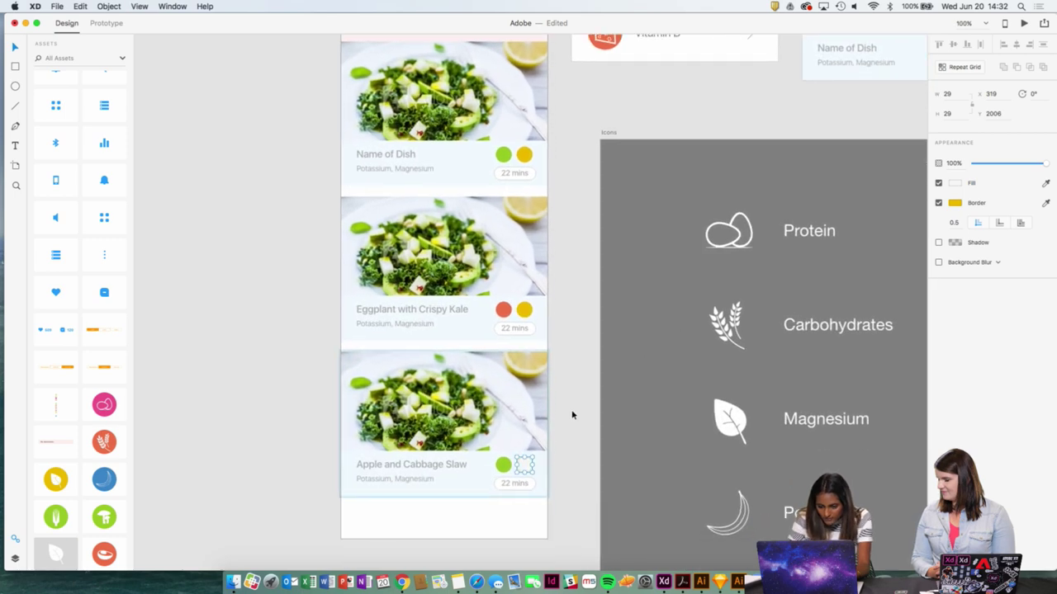
Remove the border from the second Apple and Cabbage Slaw circle and fill it with the blue sampled from the Zinc icon.
{"action": "left_click", "coordinate": [956, 185]}
{"action": "key", "text": "super+minus"}
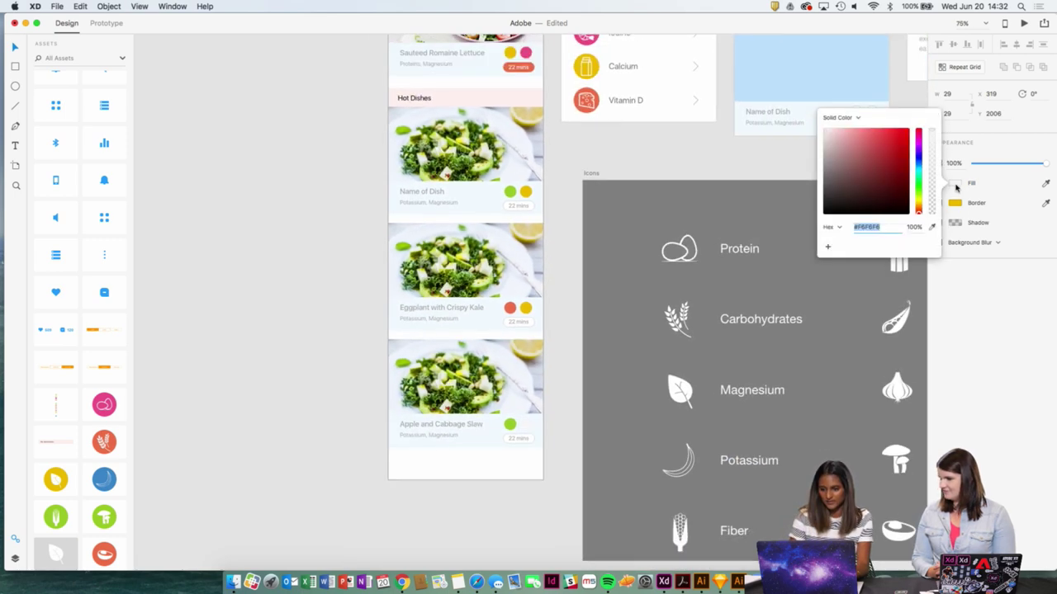
{"action": "left_click_drag", "start_coordinate": [789, 140], "coordinate": [768, 212]}
{"action": "left_click_drag", "start_coordinate": [794, 149], "coordinate": [794, 245]}
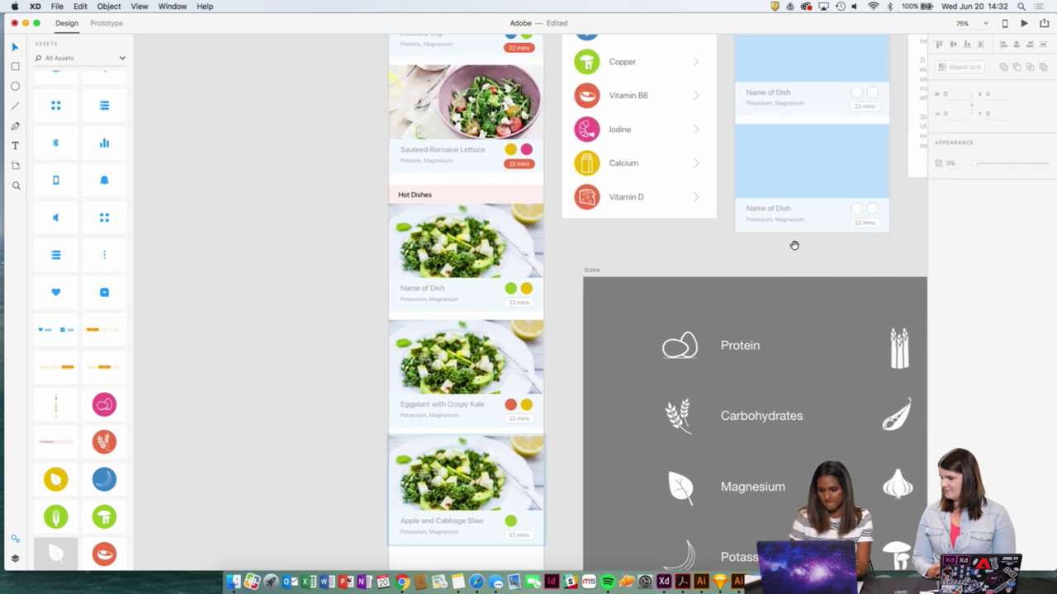
{"action": "left_click", "coordinate": [525, 521]}
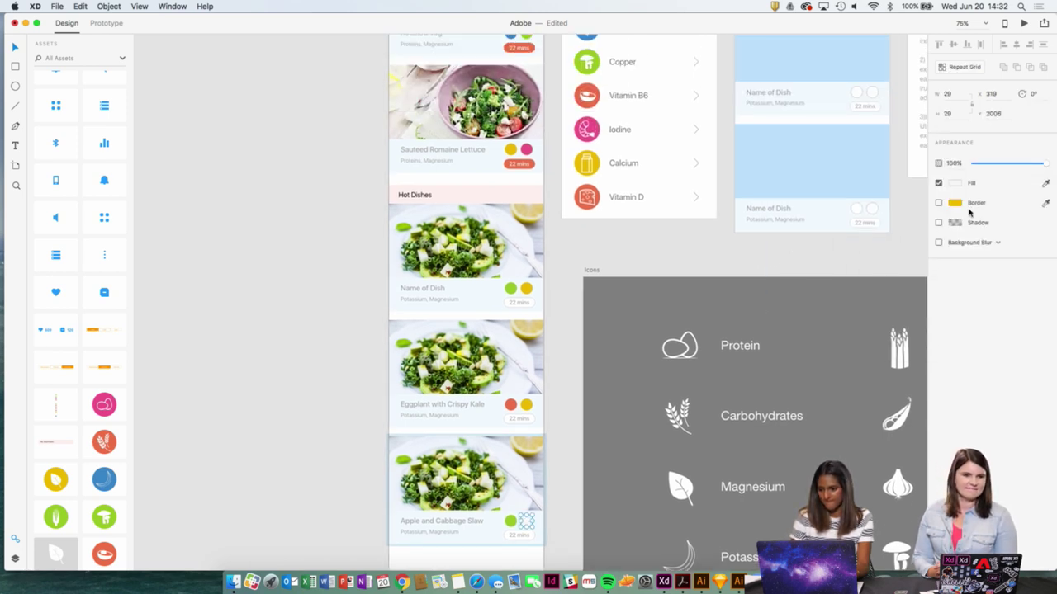
{"action": "scroll", "coordinate": [814, 253], "scroll_direction": "up", "scroll_amount": 2}
{"action": "left_click", "coordinate": [955, 182]}
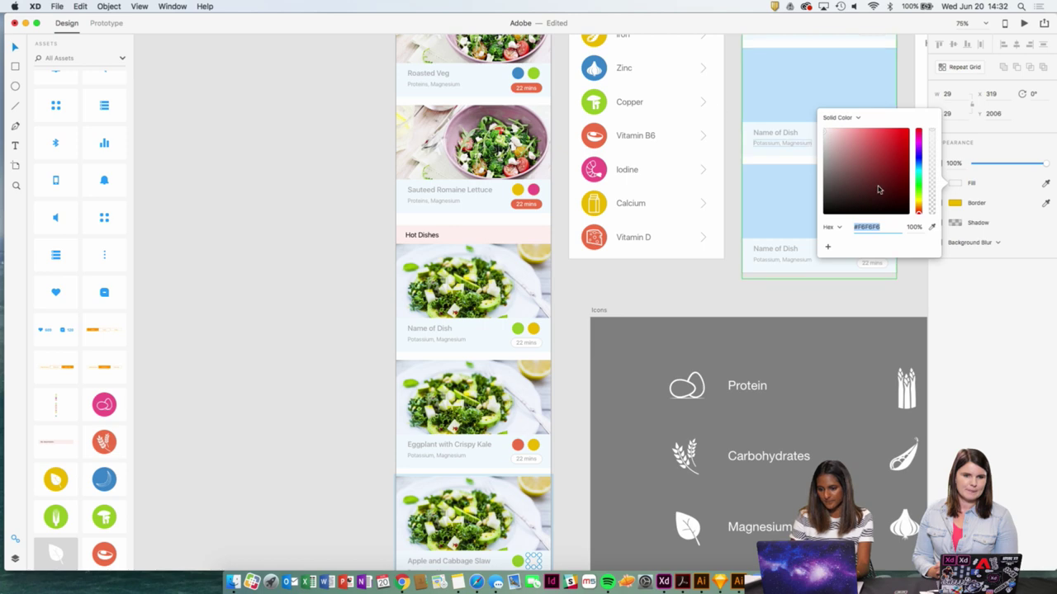
{"action": "left_click", "coordinate": [932, 228]}
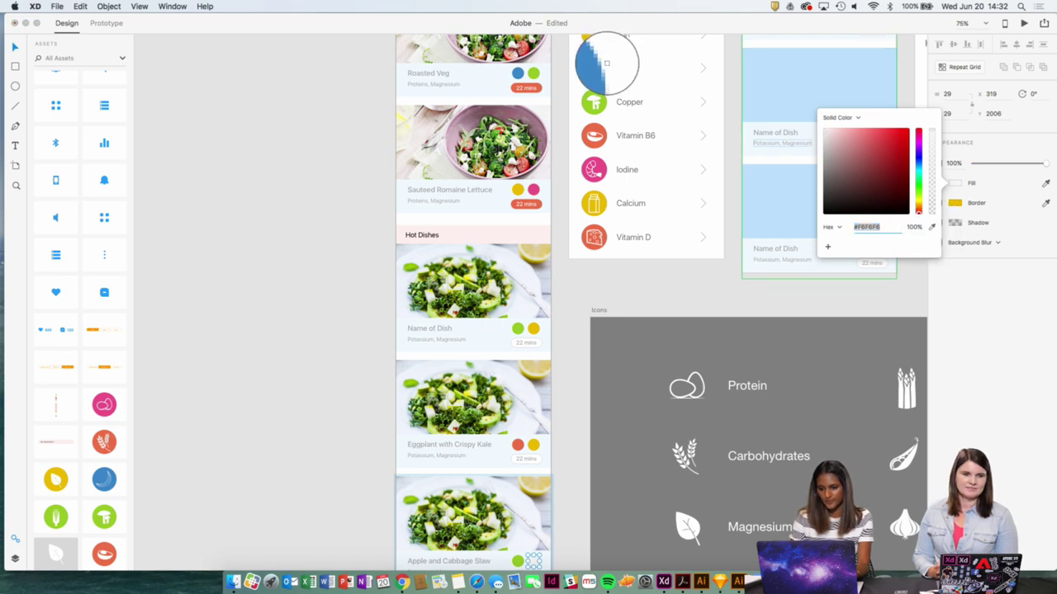
{"action": "left_click", "coordinate": [605, 69]}
{"action": "left_click", "coordinate": [587, 402]}
{"action": "scroll", "coordinate": [587, 402], "scroll_direction": "down", "scroll_amount": 5}
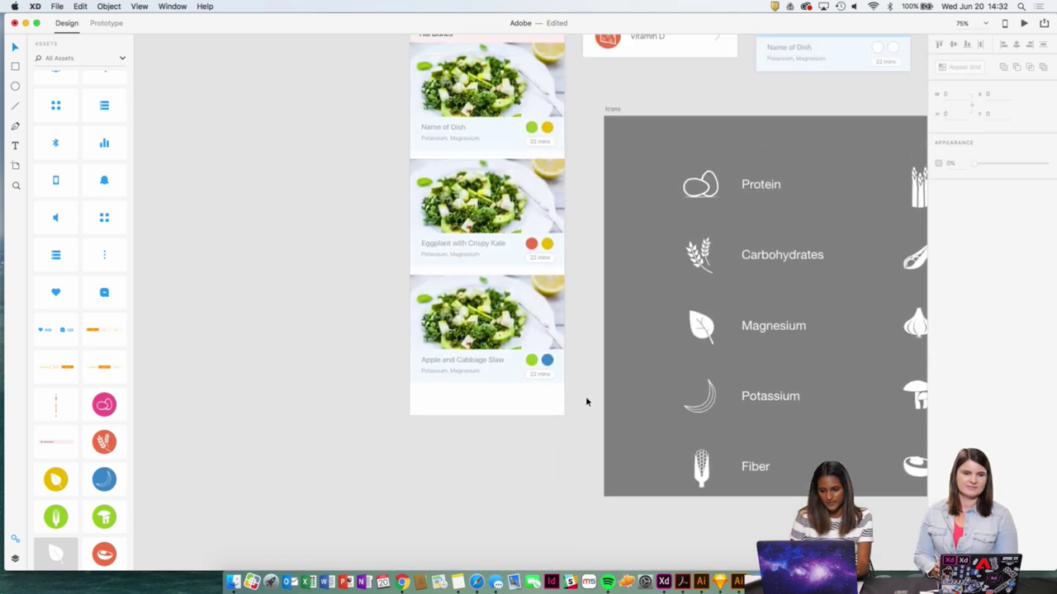
Narrow the design window to uncover the Notes window and switch to the note listing the cold and hot dishes.
{"action": "scroll", "coordinate": [587, 402], "scroll_direction": "up", "scroll_amount": 3}
{"action": "key", "text": "super+1"}
{"action": "scroll", "coordinate": [509, 255], "scroll_direction": "up", "scroll_amount": 5}
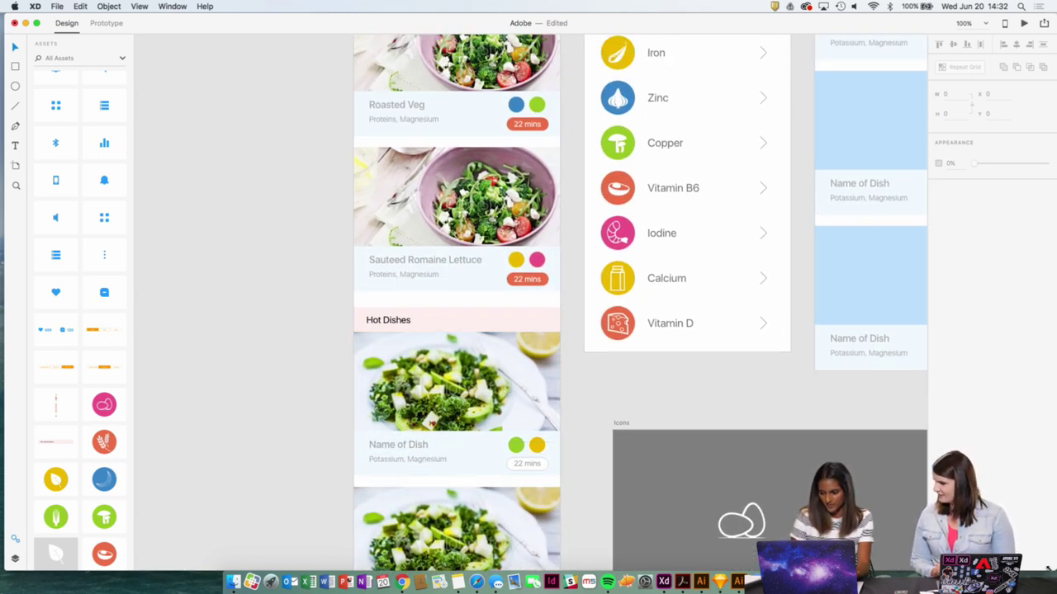
{"action": "left_click_drag", "start_coordinate": [1053, 565], "coordinate": [931, 566]}
{"action": "left_click", "coordinate": [1004, 400]}
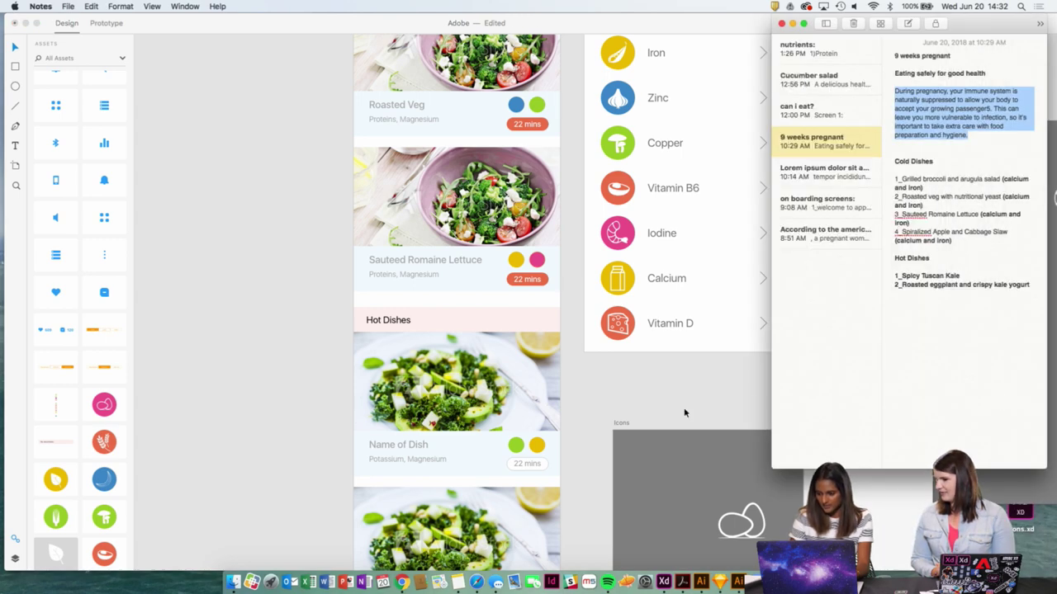
{"action": "left_click", "coordinate": [397, 444]}
{"action": "double_click", "coordinate": [397, 443]}
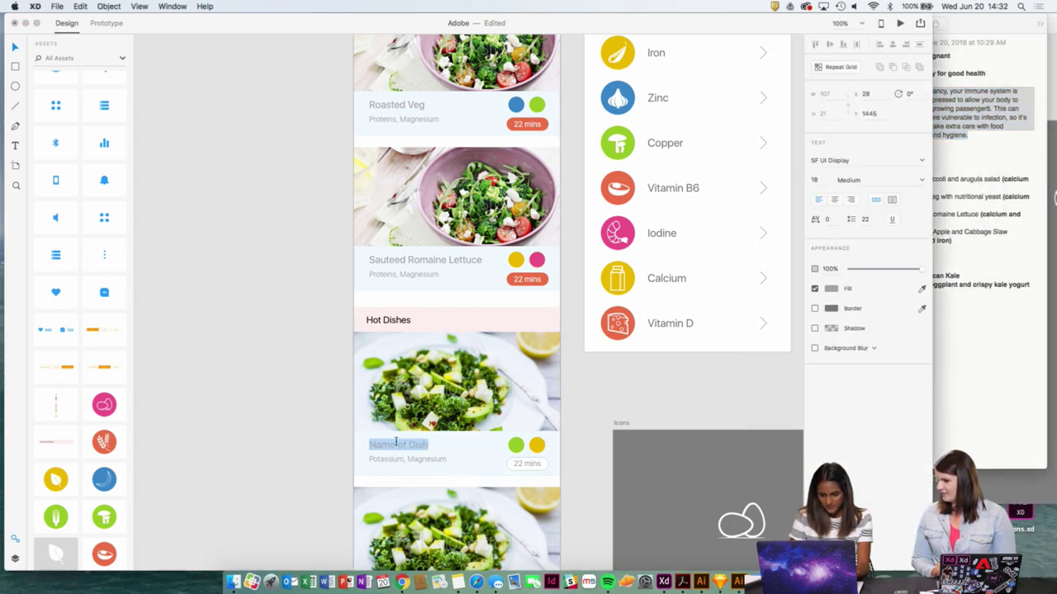
{"action": "key", "text": "Escape"}
{"action": "key", "text": "super+minus"}
{"action": "key", "text": "super+minus"}
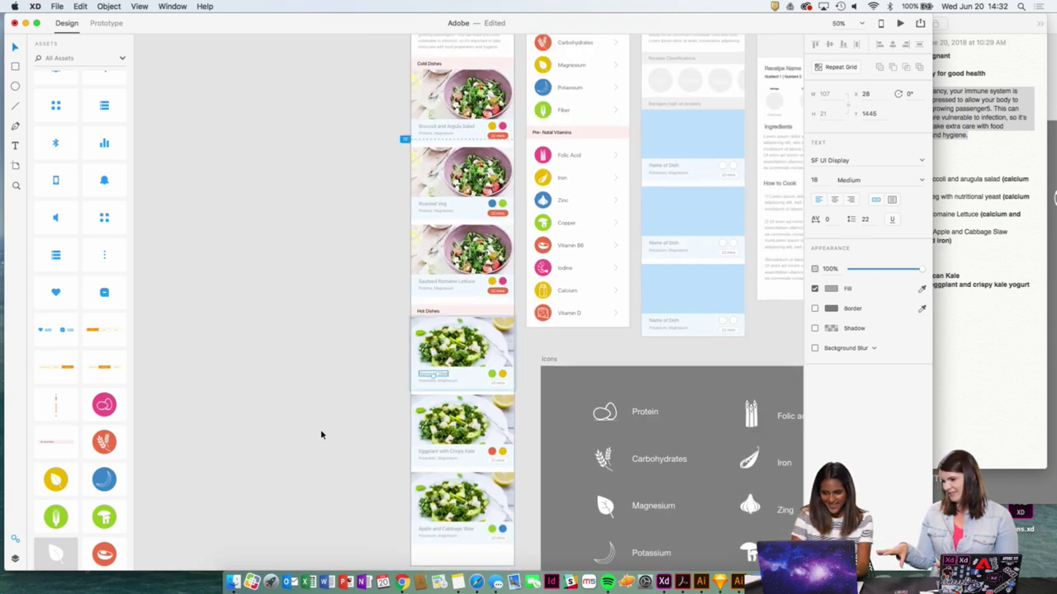
{"action": "key", "text": "super+equal"}
{"action": "key", "text": "super+equal"}
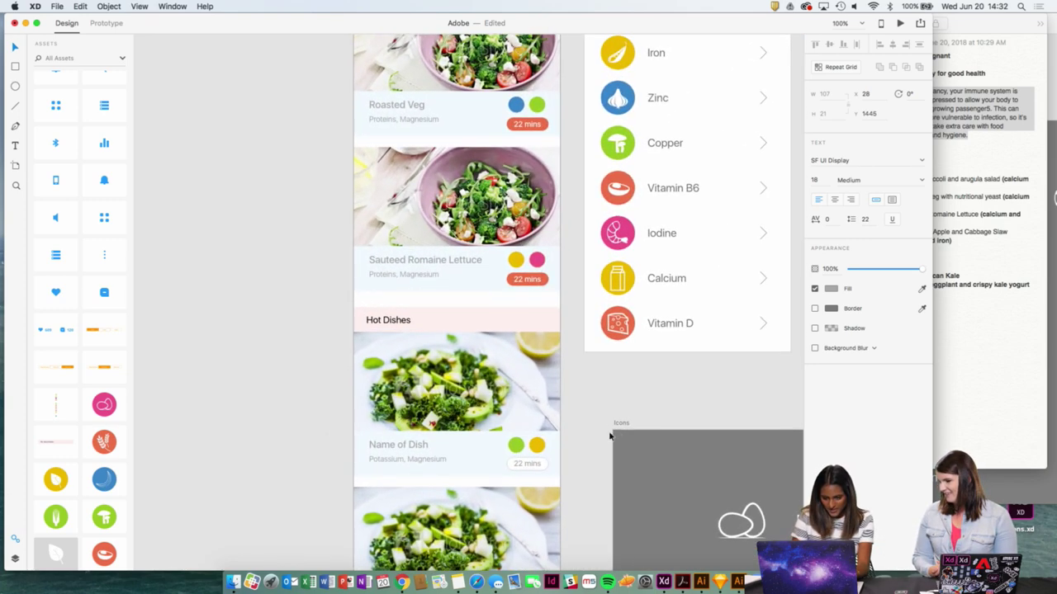
{"action": "left_click", "coordinate": [621, 419]}
Rename the Name of Dish text in the first Hot Dishes card to "Broccoli Salad with Avocado".
{"action": "scroll", "coordinate": [649, 391], "scroll_direction": "down", "scroll_amount": 2}
{"action": "scroll", "coordinate": [648, 391], "scroll_direction": "right", "scroll_amount": 2}
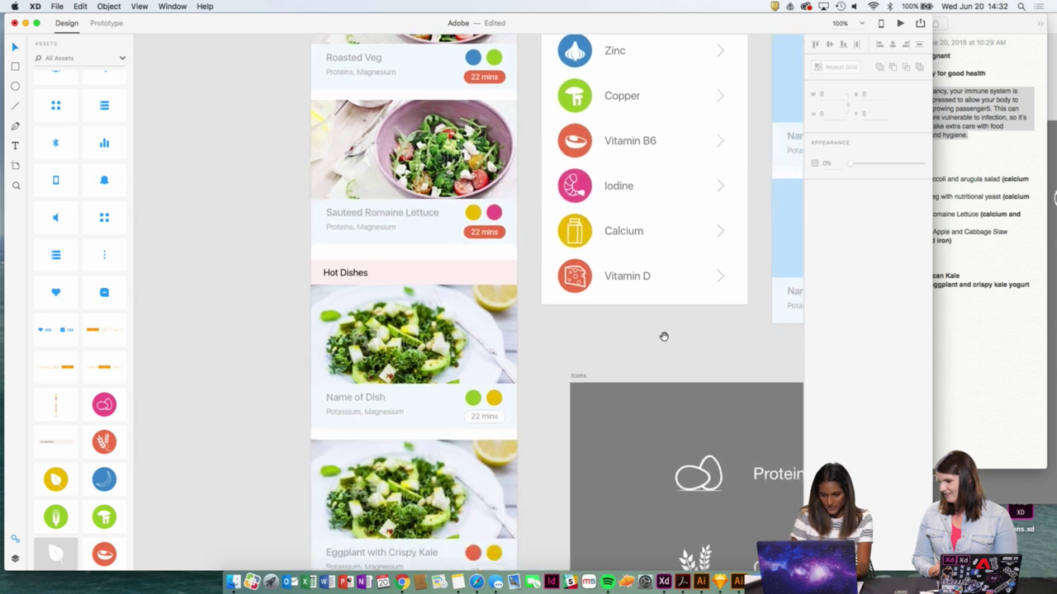
{"action": "left_click", "coordinate": [366, 397]}
{"action": "double_click", "coordinate": [366, 400]}
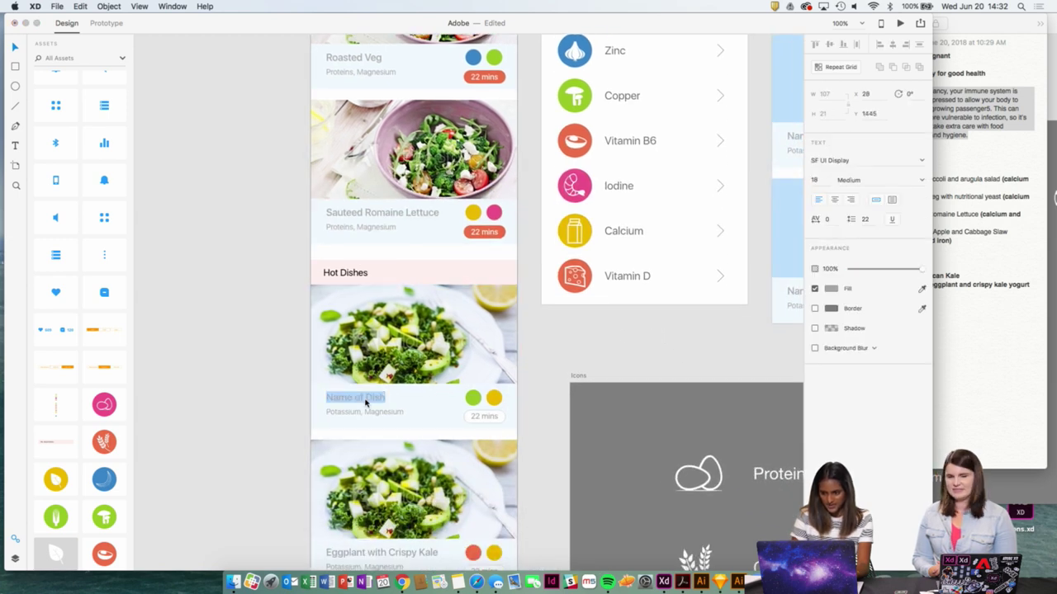
{"action": "type", "text": "B"}
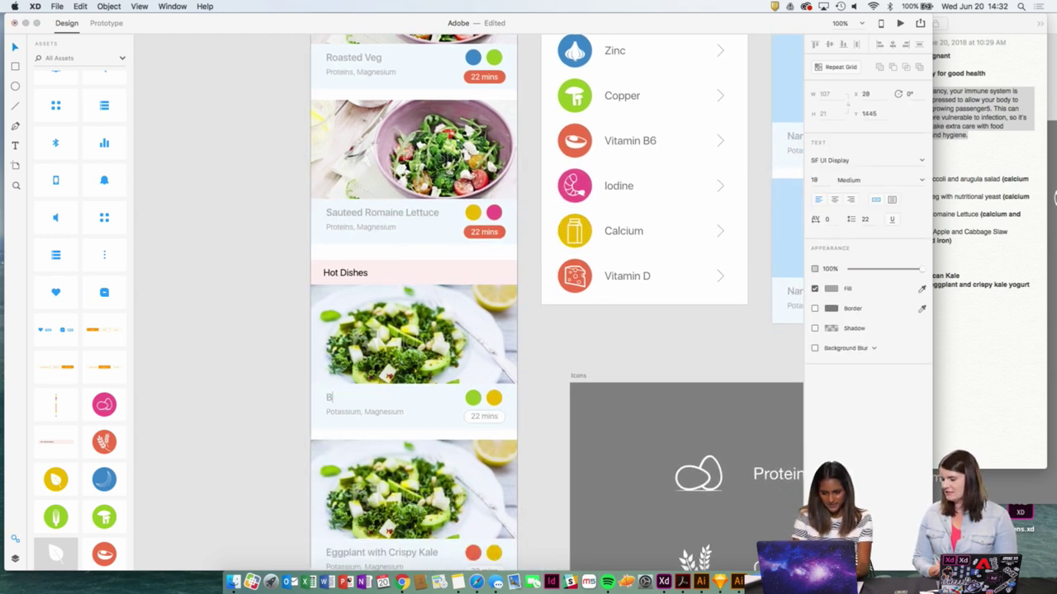
{"action": "type", "text": "rocco"}
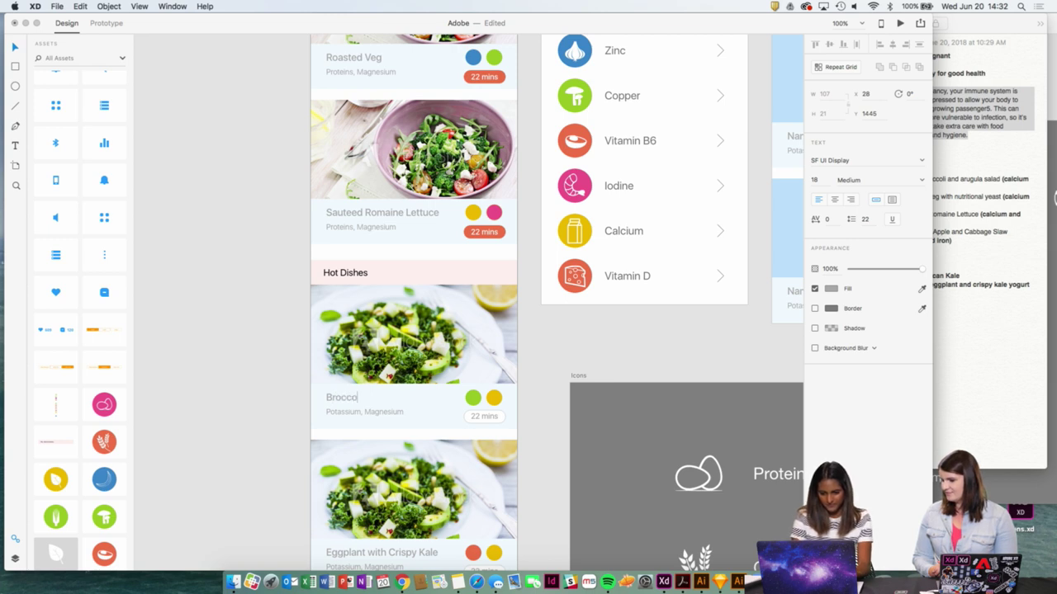
{"action": "type", "text": "li Sala"}
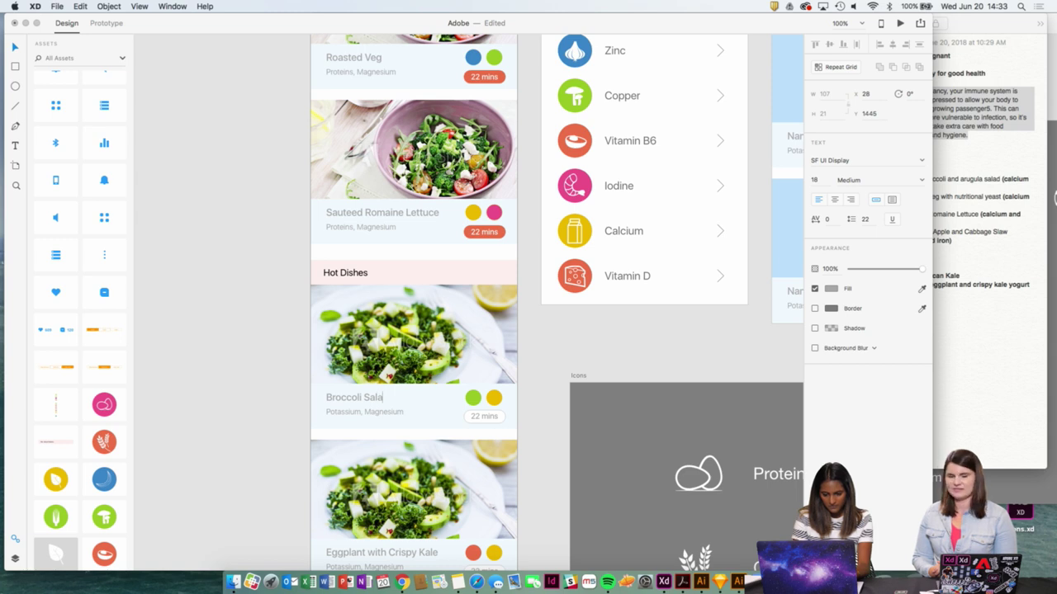
{"action": "type", "text": "d with Avocado"}
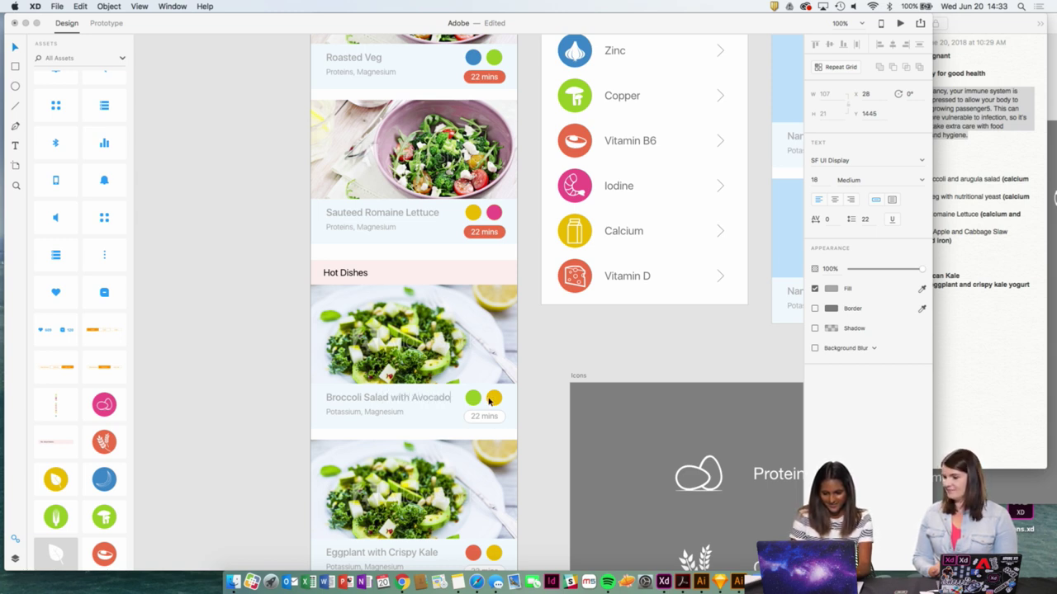
{"action": "key", "text": "Escape"}
Replace the nutrient text under Broccoli Salad with Avocado in the first Hot Dishes card with "Iron, Zinc".
{"action": "left_click_drag", "start_coordinate": [546, 391], "coordinate": [547, 469]}
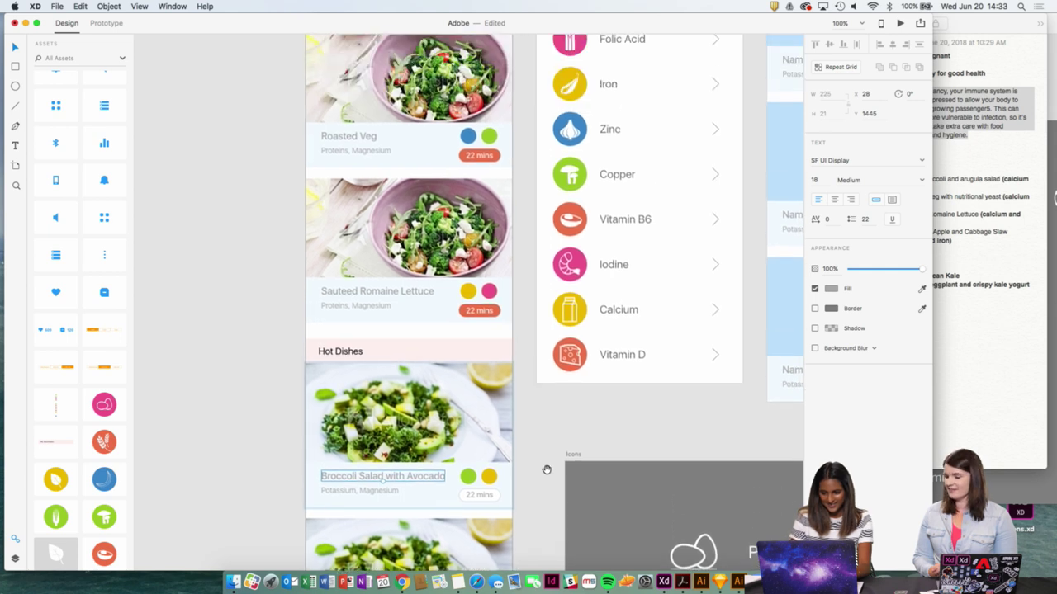
{"action": "left_click_drag", "start_coordinate": [500, 418], "coordinate": [524, 455]}
{"action": "left_click_drag", "start_coordinate": [394, 561], "coordinate": [393, 530]}
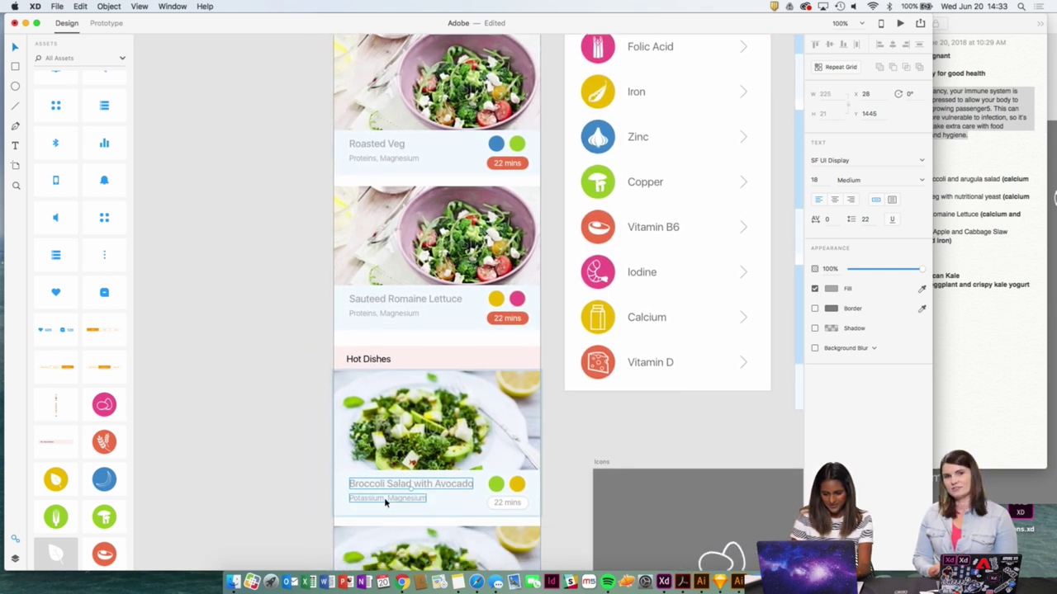
{"action": "left_click", "coordinate": [384, 497]}
{"action": "double_click", "coordinate": [384, 497]}
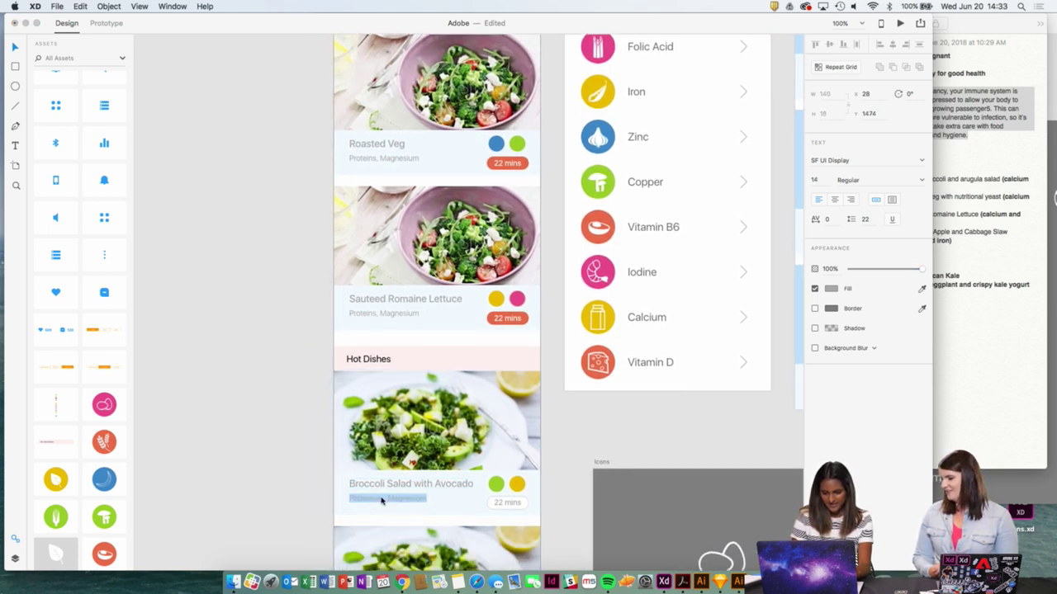
{"action": "left_click", "coordinate": [382, 499]}
{"action": "key", "text": "super+a"}
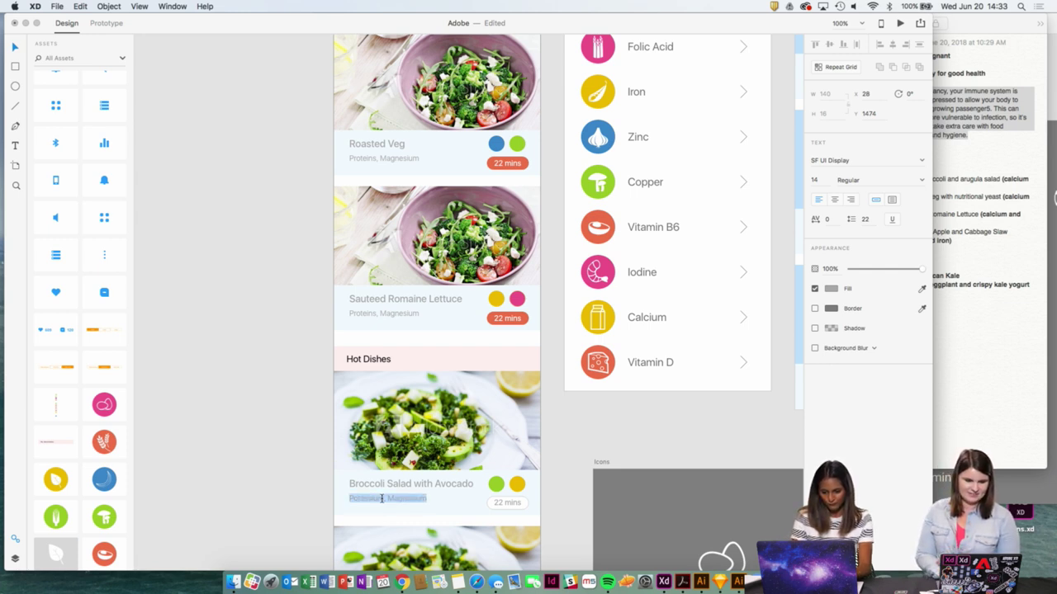
{"action": "type", "text": "Iron,"}
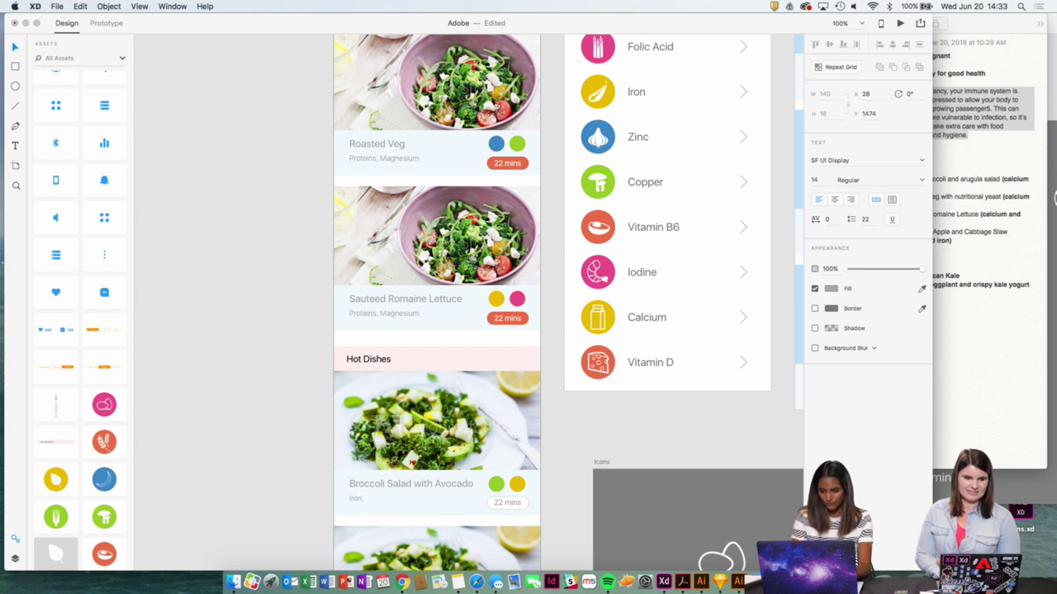
{"action": "type", "text": " Copp"}
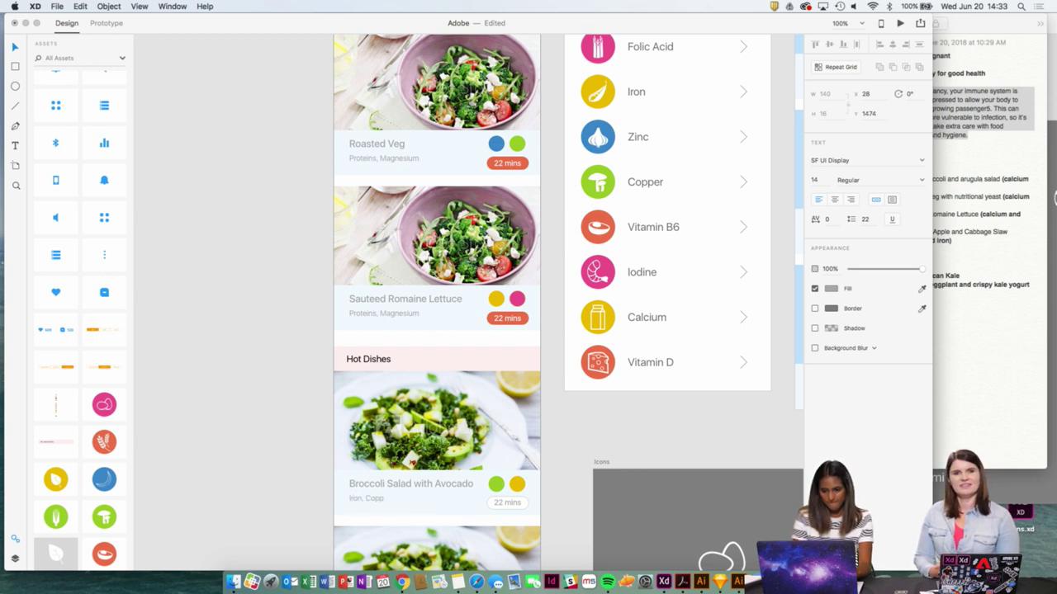
{"action": "key", "text": "BackSpace"}
{"action": "key", "text": "BackSpace"}
{"action": "key", "text": "BackSpace"}
{"action": "key", "text": "BackSpace"}
{"action": "type", "text": "Z"}
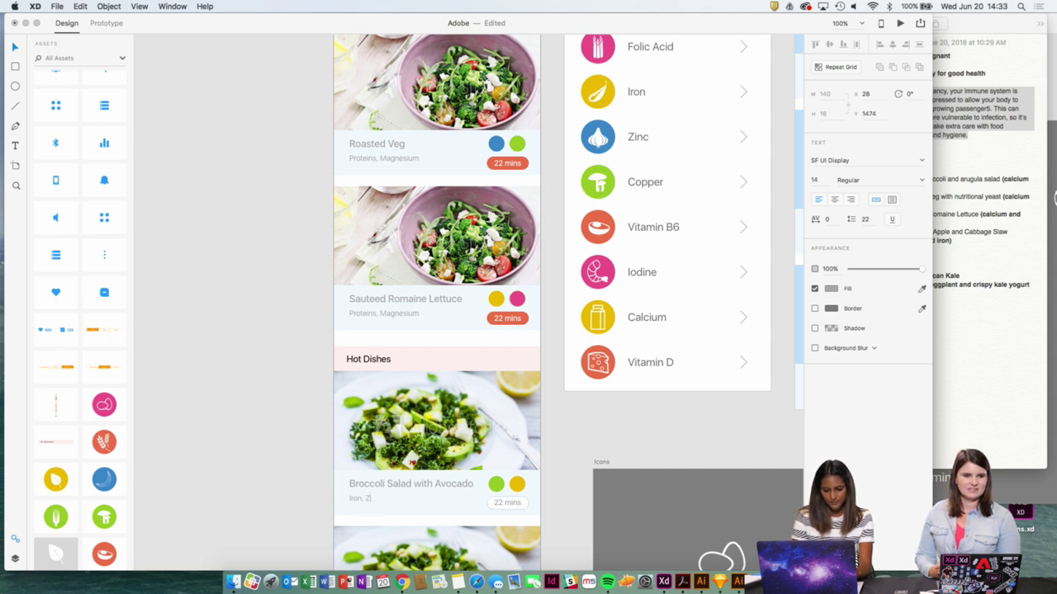
{"action": "type", "text": "inc"}
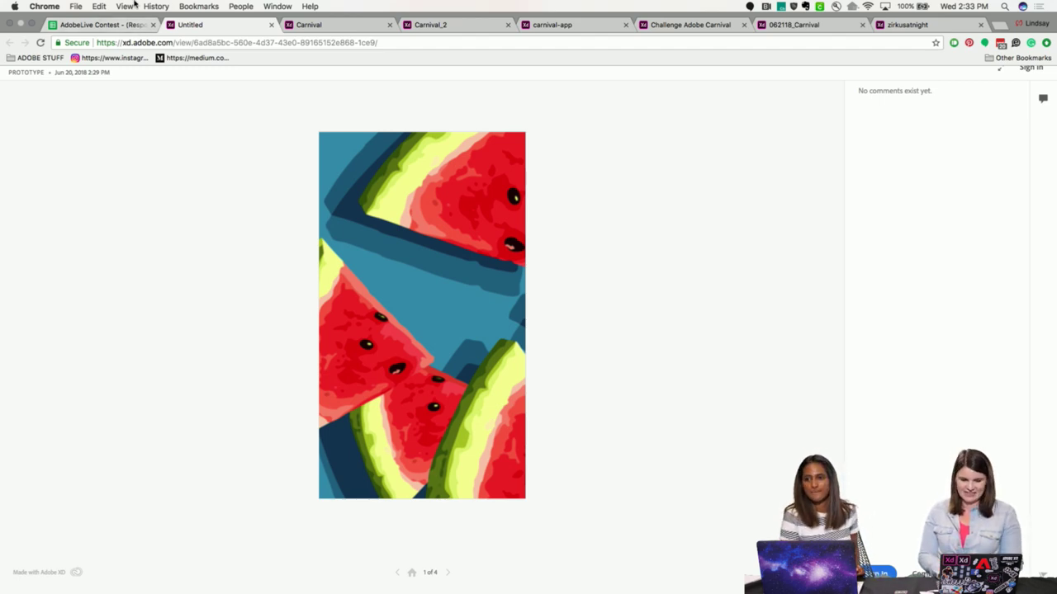
In Chrome, page through the screens of the 2018 Beachside Carnival prototype and try its Explore option.
{"action": "left_click", "coordinate": [449, 574]}
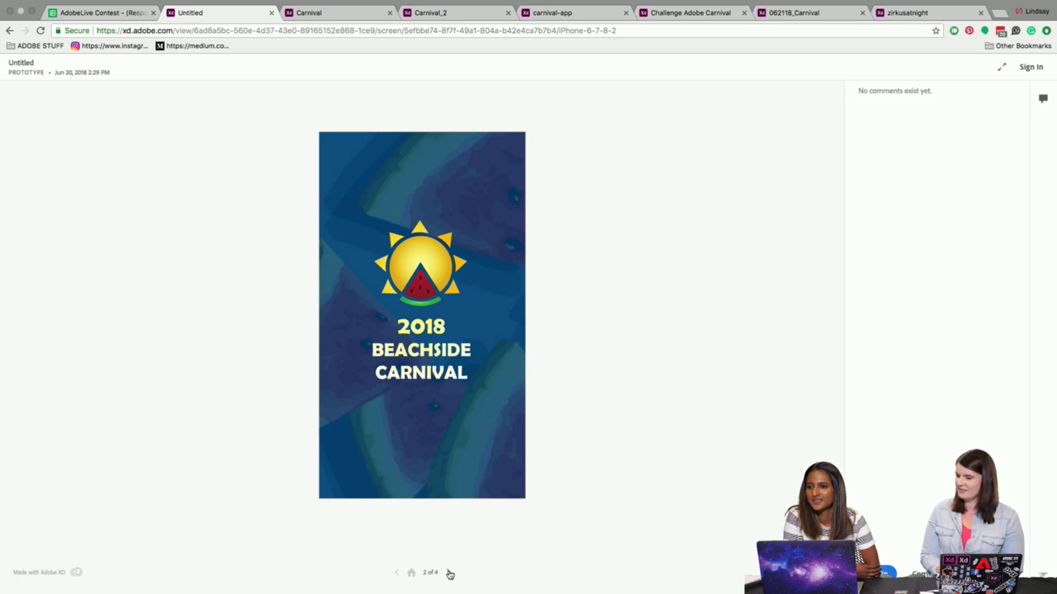
{"action": "left_click", "coordinate": [449, 573]}
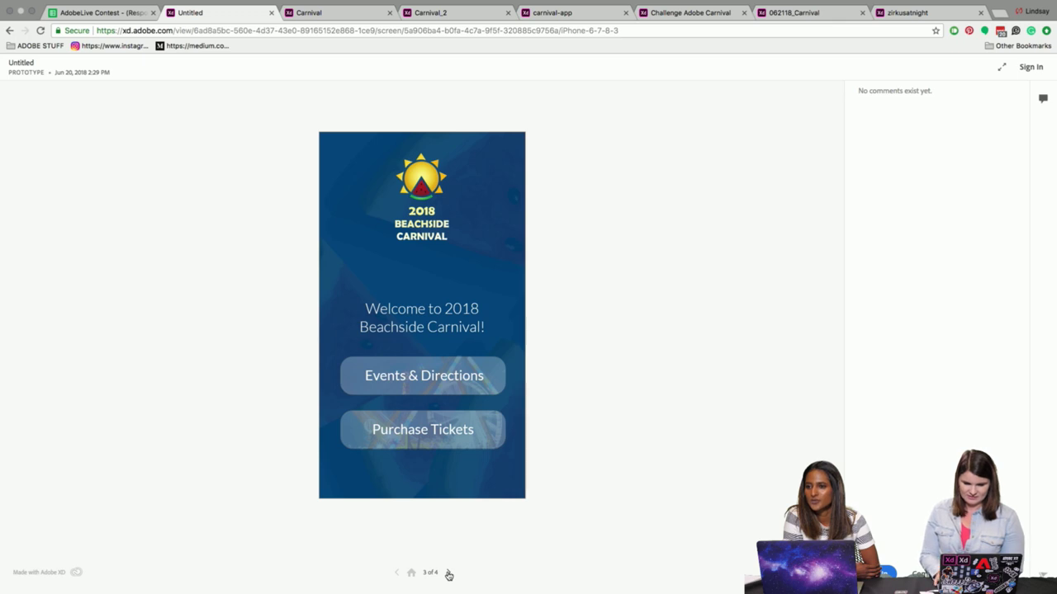
{"action": "left_click", "coordinate": [449, 574]}
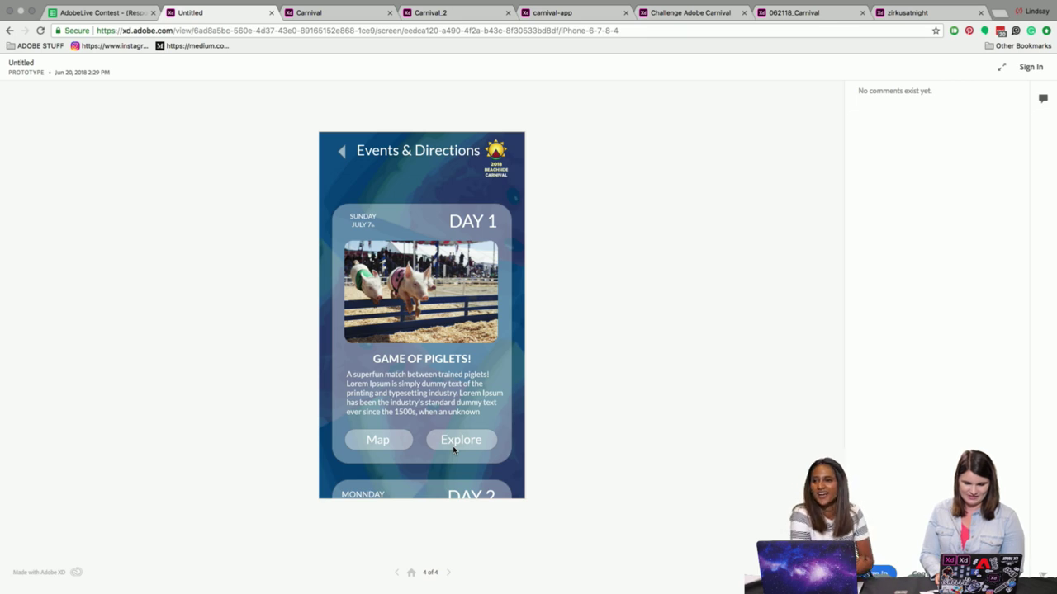
{"action": "left_click", "coordinate": [453, 449]}
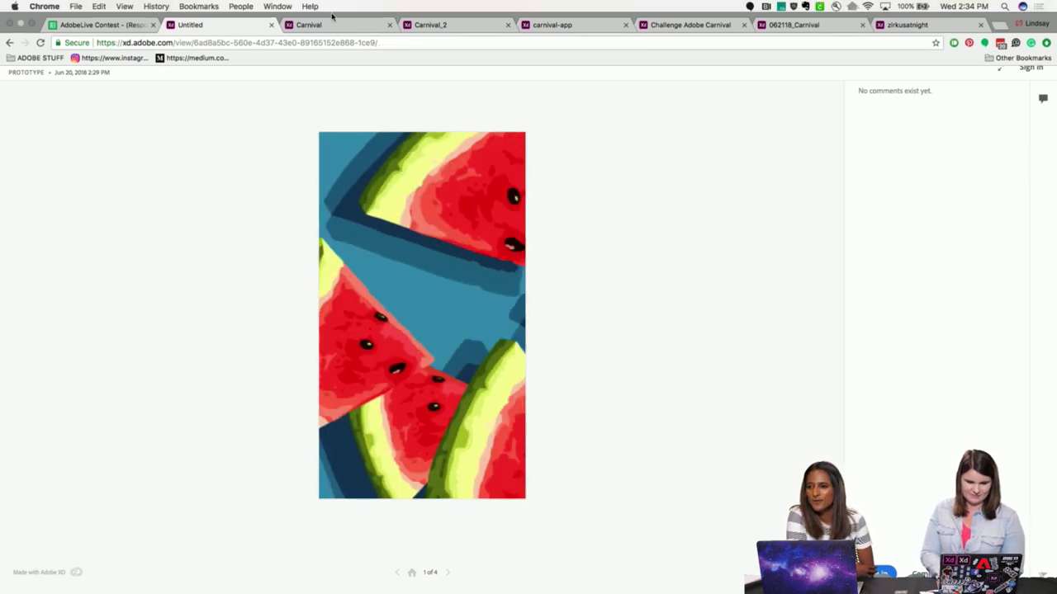
Open the Summer Carnival prototype and page through its four screens back to the first one.
{"action": "left_click", "coordinate": [330, 25]}
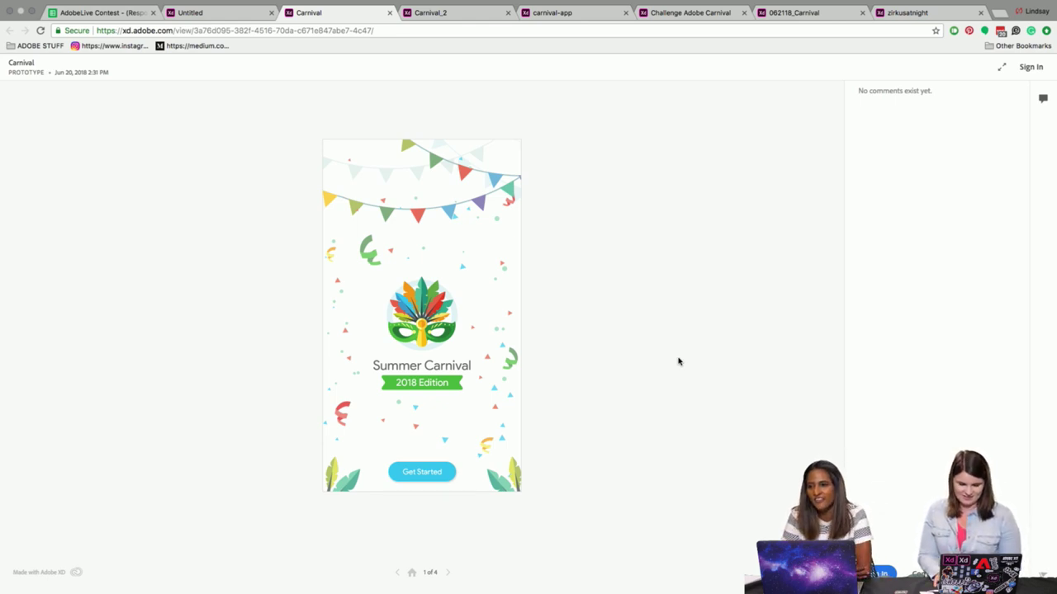
{"action": "key", "text": "Right"}
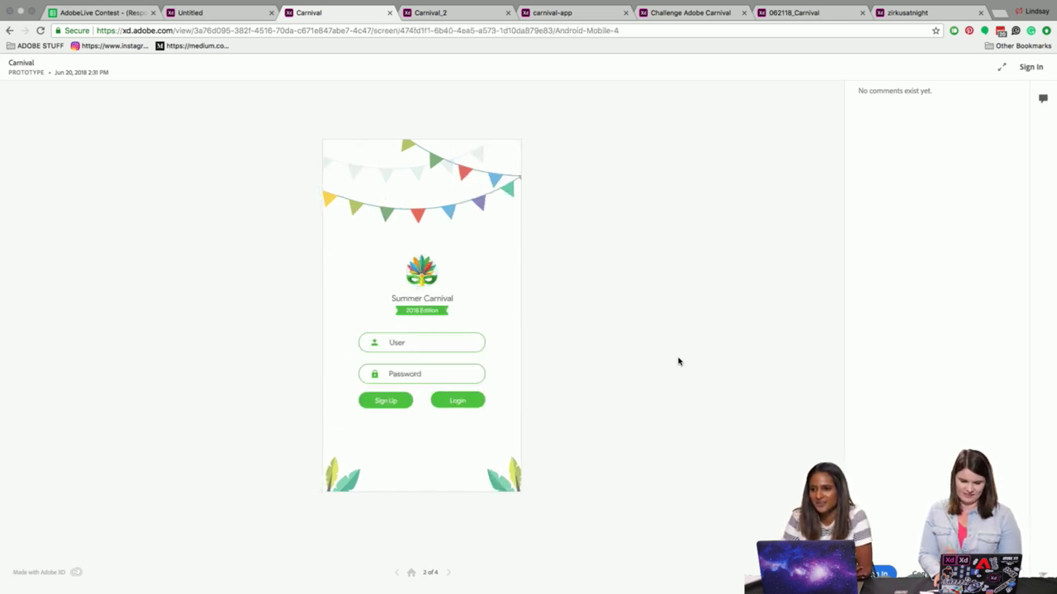
{"action": "key", "text": "Right"}
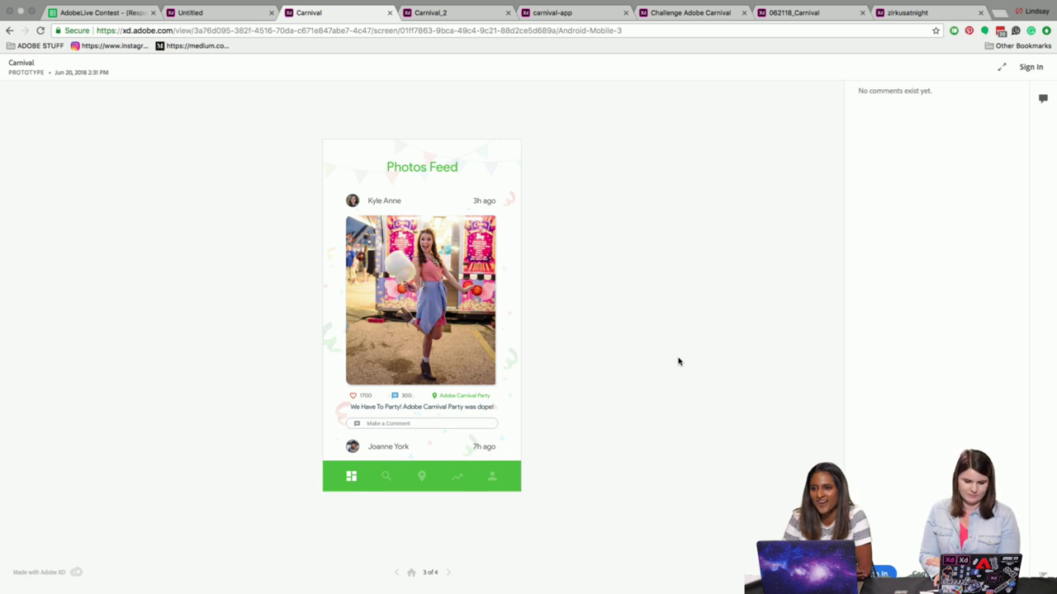
{"action": "key", "text": "Right"}
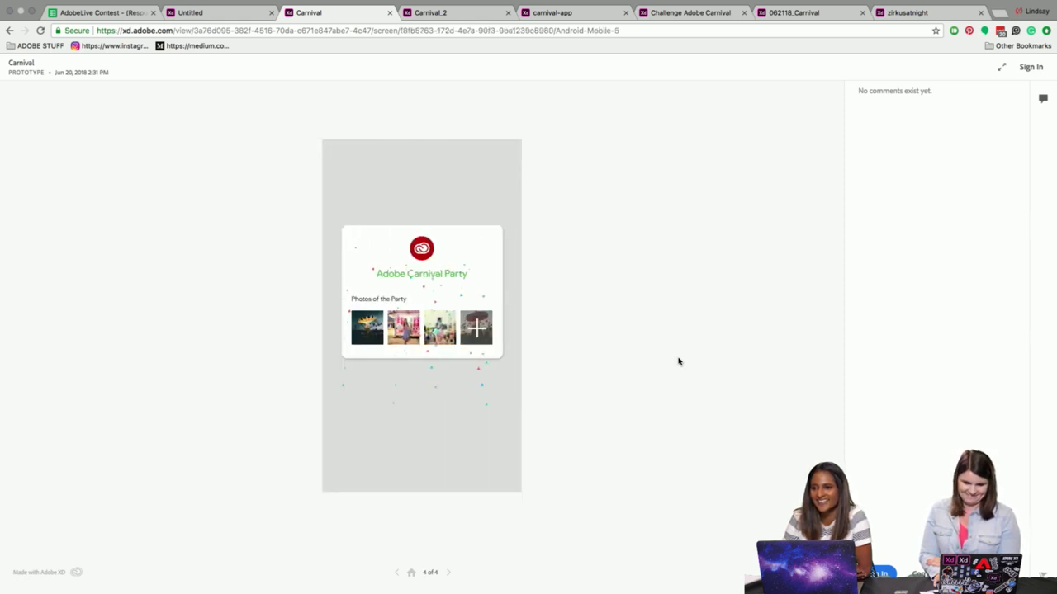
{"action": "key", "text": "Right"}
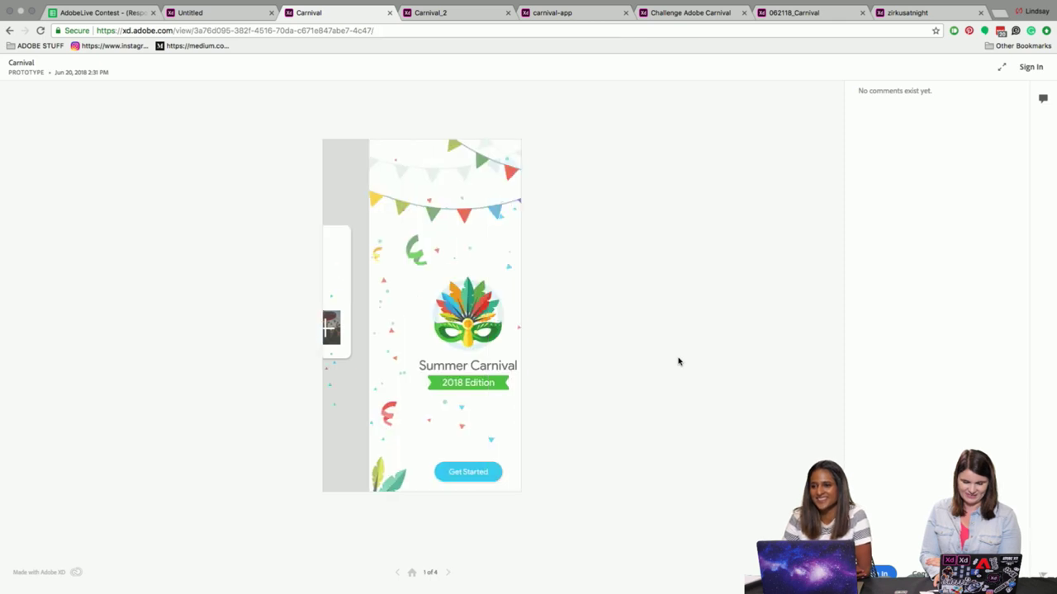